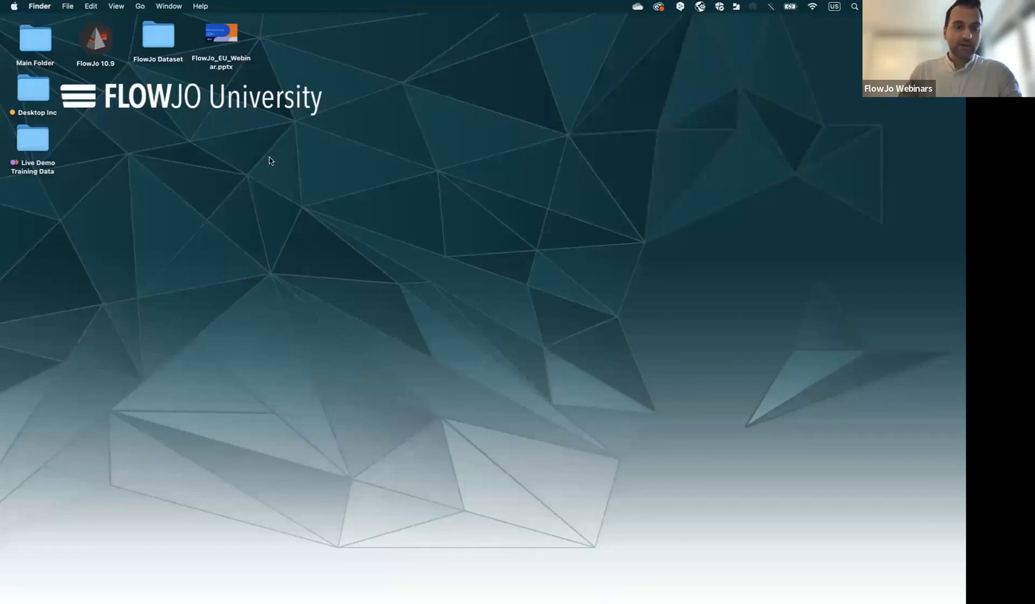
- Launch FlowJo 10.9 from the desktop and create a new workspace
{"action": "double_click", "coordinate": [106, 43]}
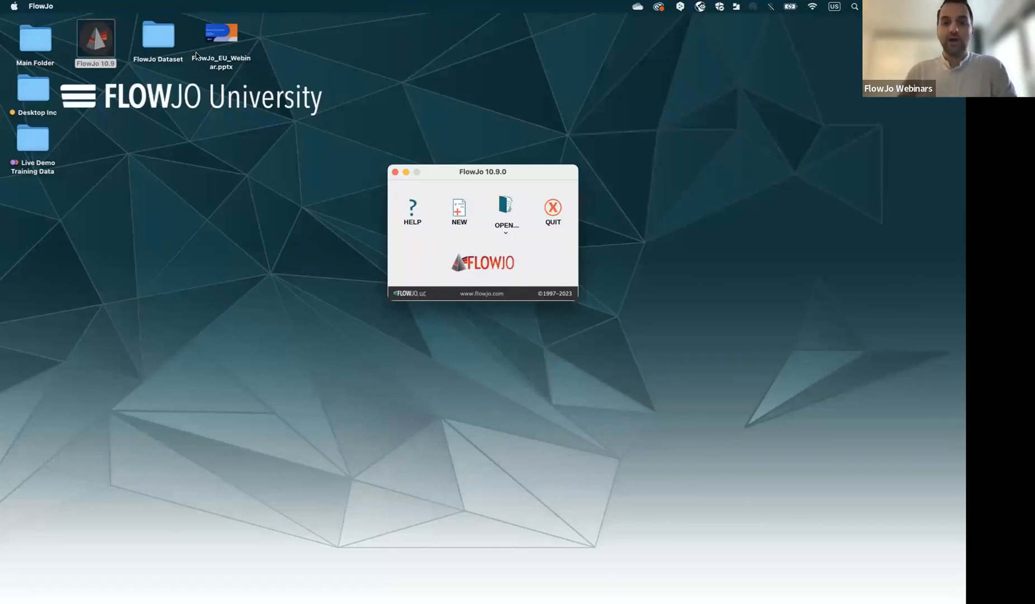
{"action": "left_click_drag", "start_coordinate": [501, 173], "coordinate": [484, 162]}
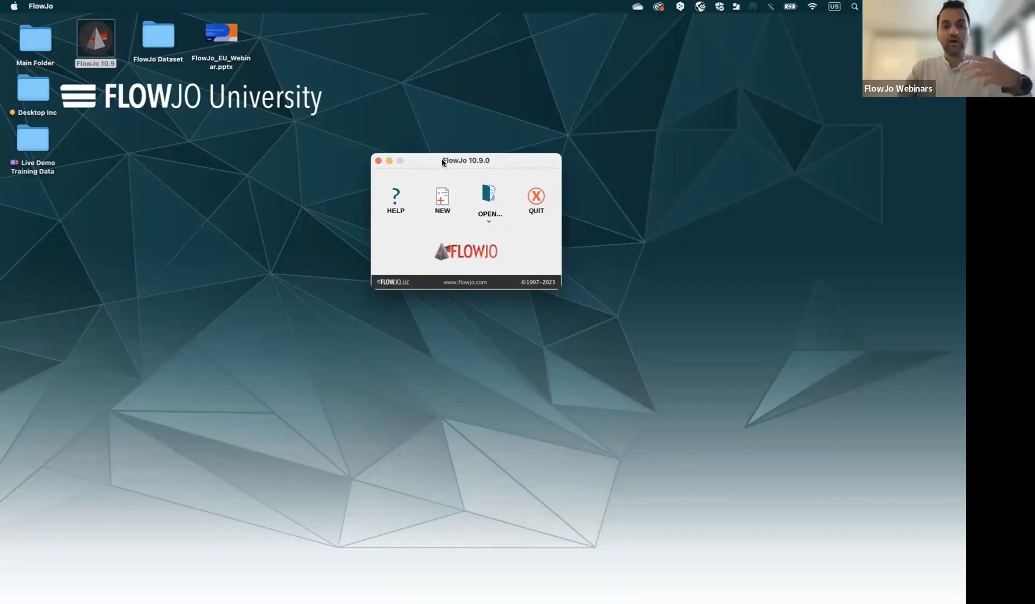
{"action": "left_click_drag", "start_coordinate": [448, 164], "coordinate": [439, 156]}
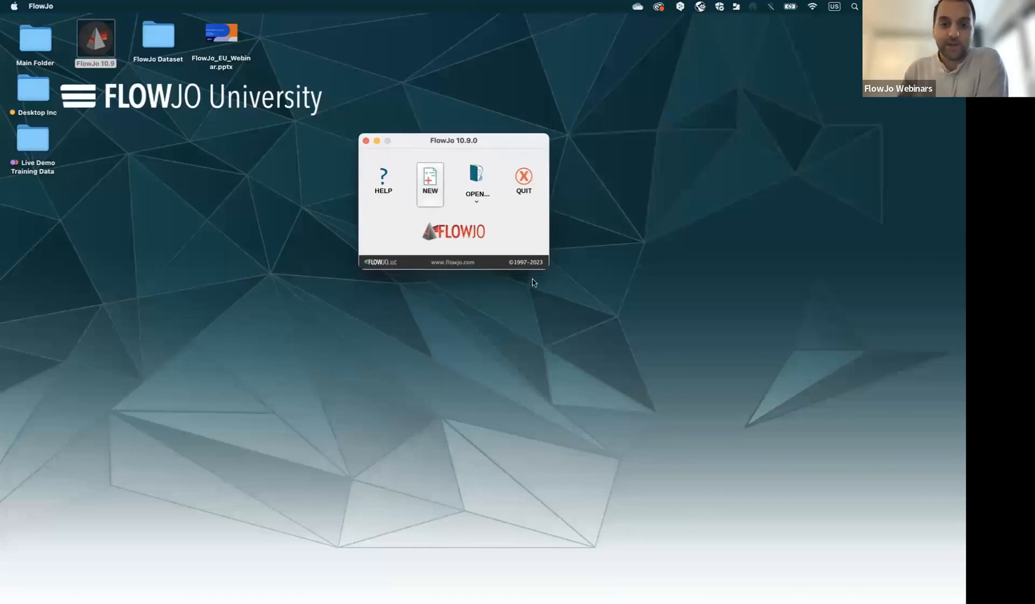
{"action": "left_click", "coordinate": [432, 184]}
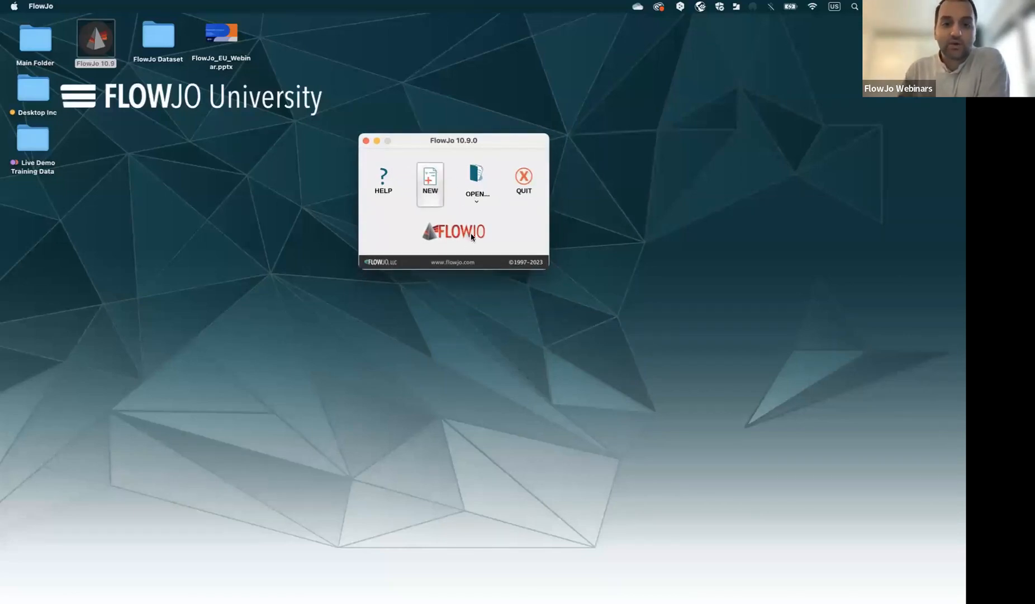
- Reposition and enlarge the new workspace window, and make its group pane taller
{"action": "left_click_drag", "start_coordinate": [187, 22], "coordinate": [225, 73]}
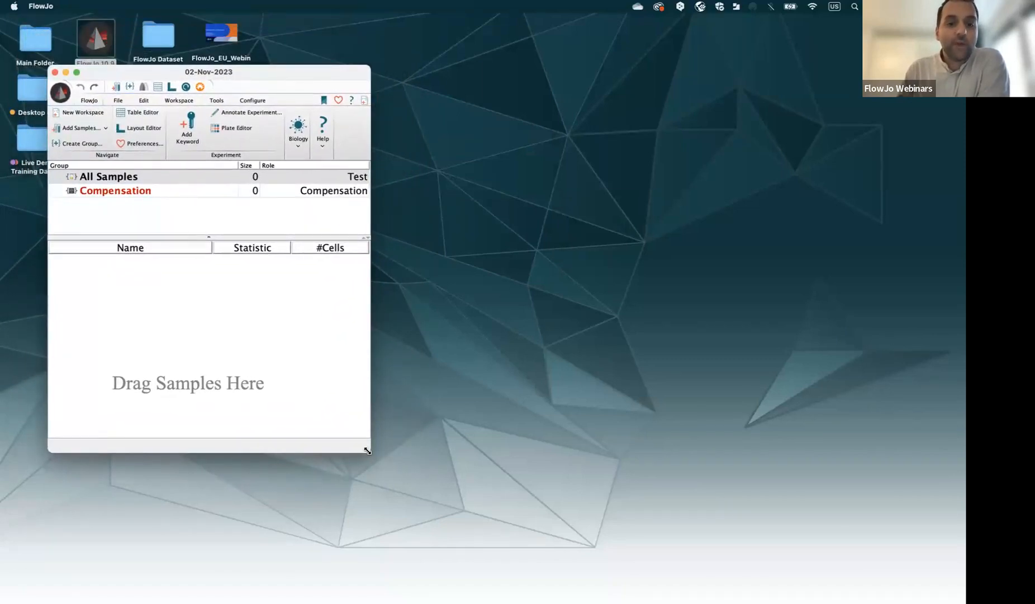
{"action": "left_click_drag", "start_coordinate": [369, 450], "coordinate": [452, 565]}
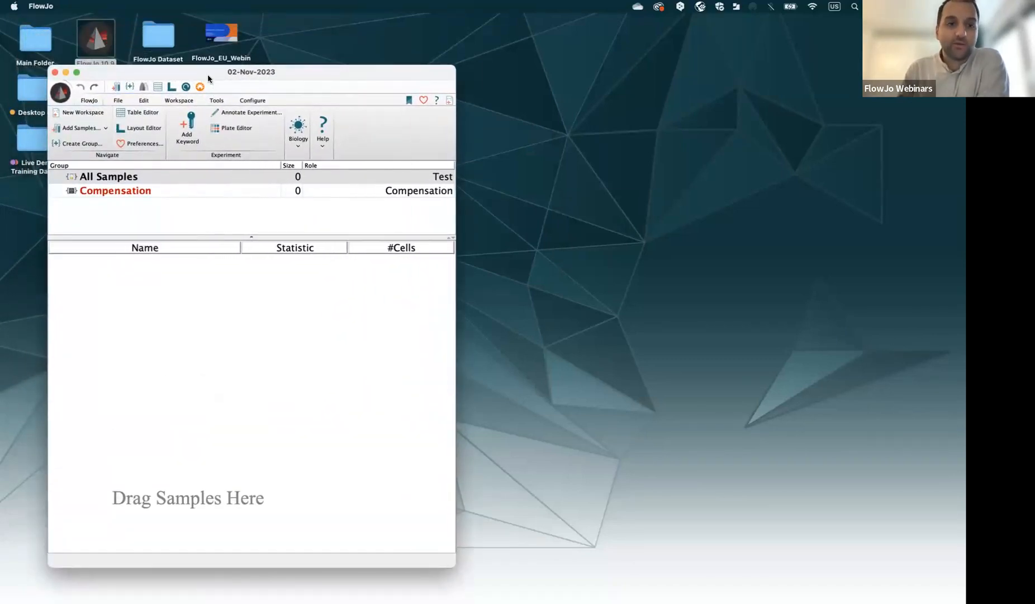
{"action": "left_click_drag", "start_coordinate": [205, 72], "coordinate": [190, 77]}
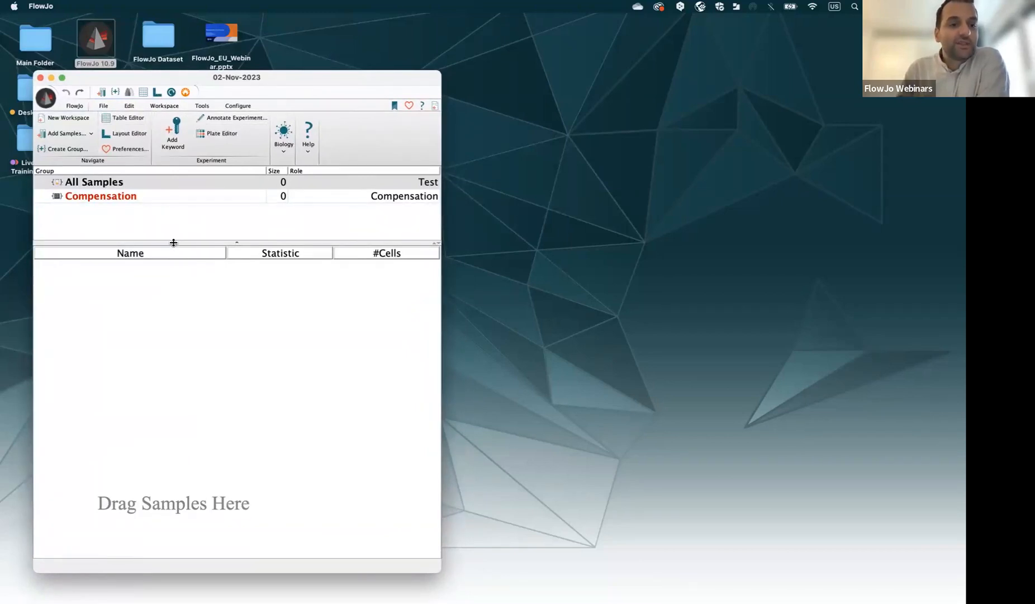
{"action": "left_click_drag", "start_coordinate": [173, 245], "coordinate": [173, 265]}
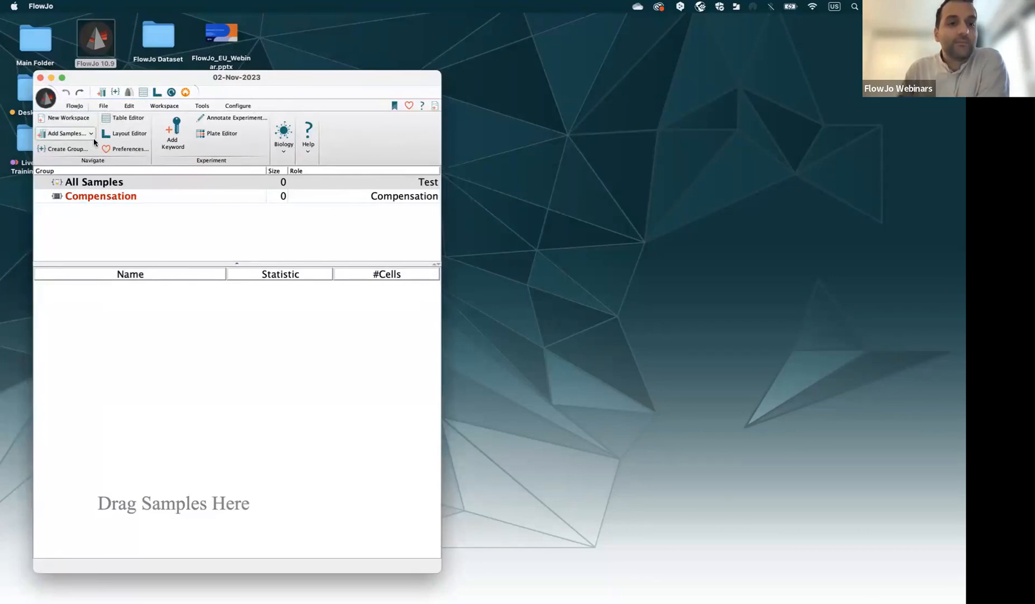
{"action": "left_click", "coordinate": [104, 107]}
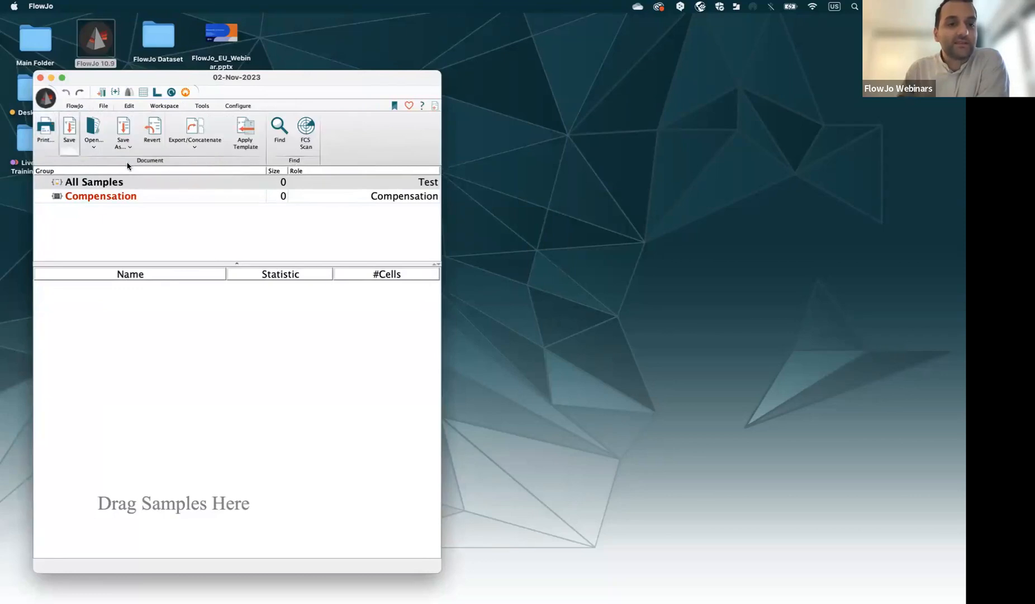
{"action": "left_click", "coordinate": [77, 106]}
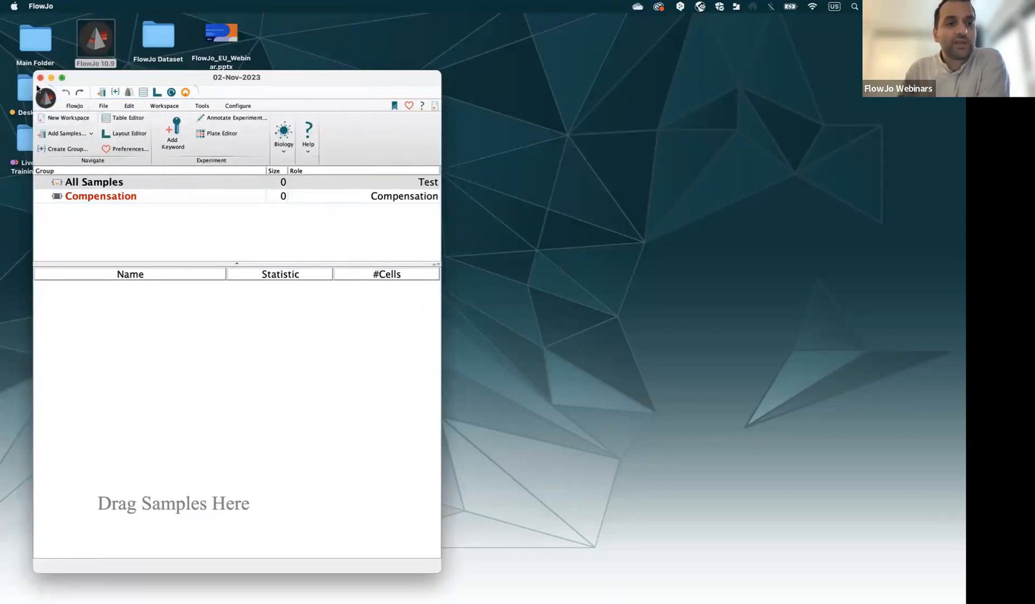
{"action": "left_click", "coordinate": [167, 106]}
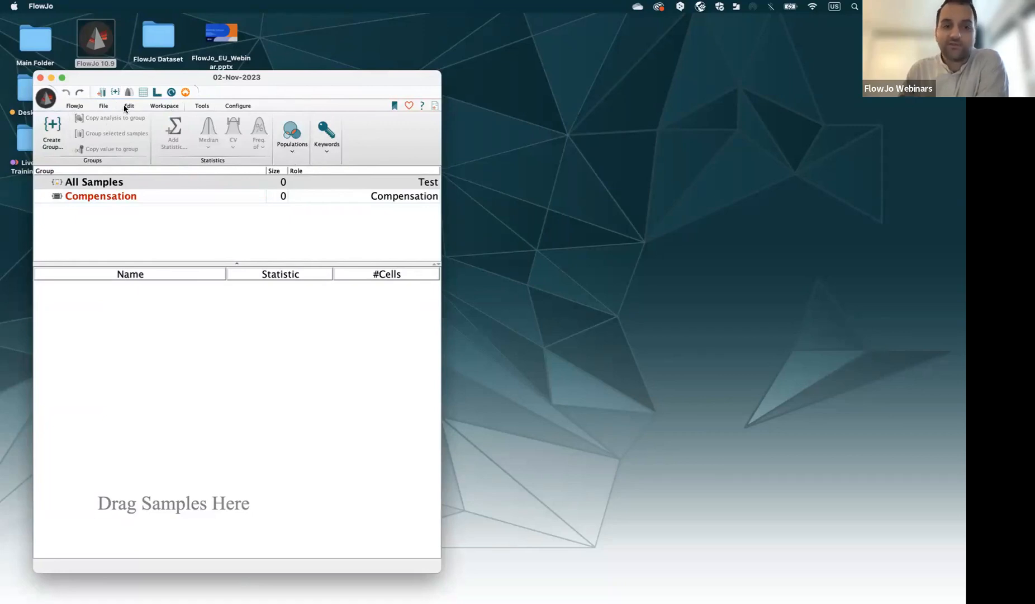
{"action": "left_click", "coordinate": [75, 107]}
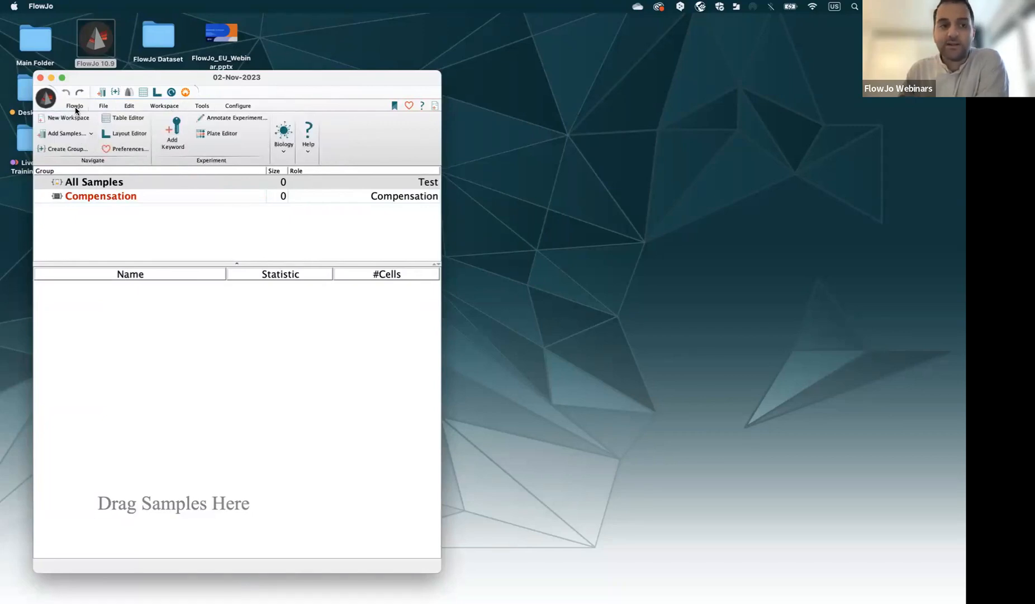
{"action": "left_click", "coordinate": [48, 101]}
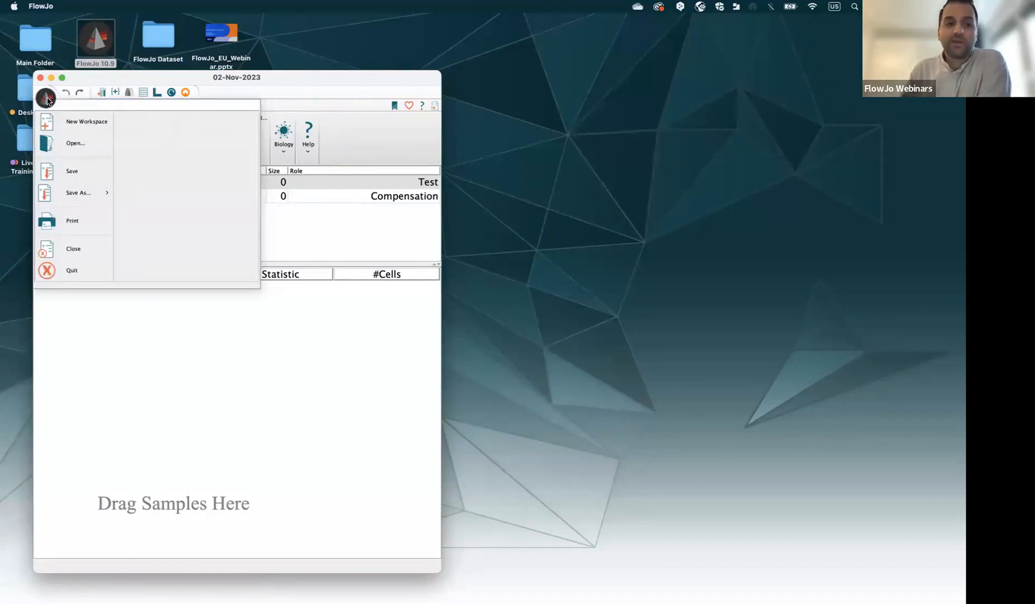
{"action": "left_click", "coordinate": [316, 258]}
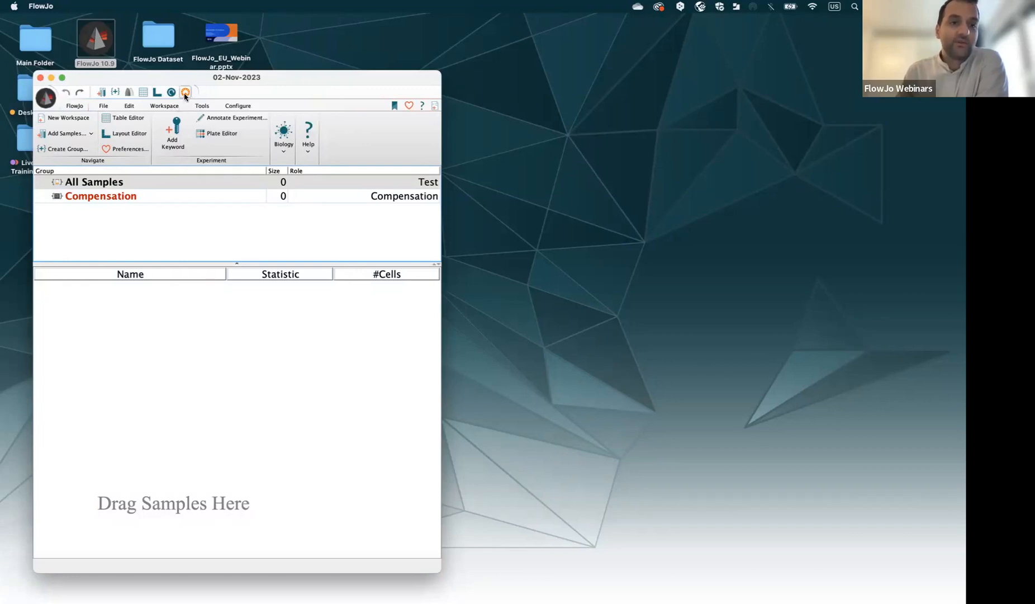
- Select the All Samples group, reposition the workspace window near the desktop's upper-left corner and fine-tune the group pane's height
{"action": "left_click_drag", "start_coordinate": [188, 80], "coordinate": [186, 60]}
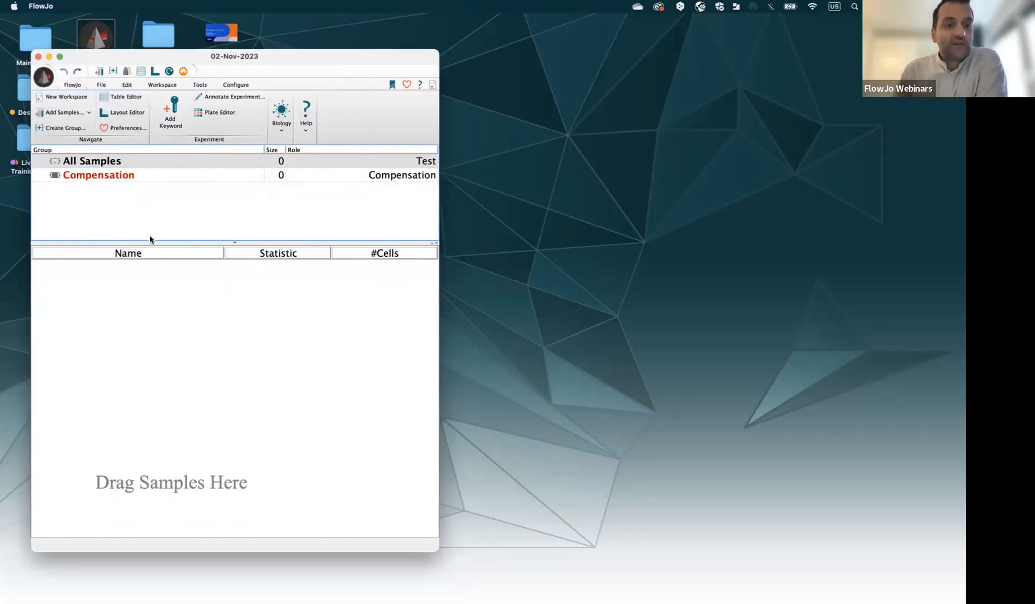
{"action": "left_click_drag", "start_coordinate": [152, 242], "coordinate": [153, 250]}
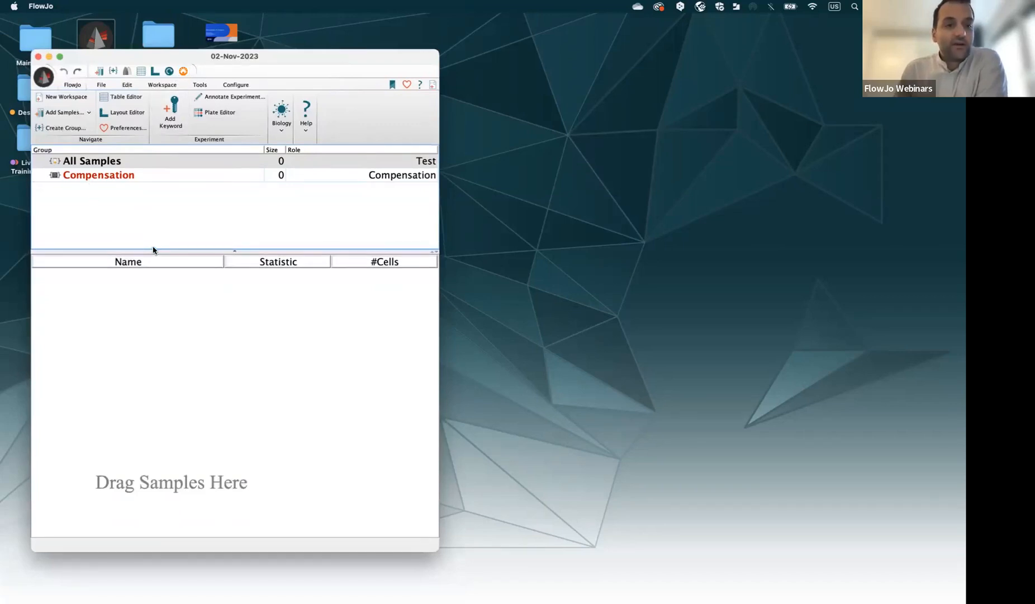
{"action": "left_click", "coordinate": [157, 174]}
{"action": "left_click", "coordinate": [147, 166]}
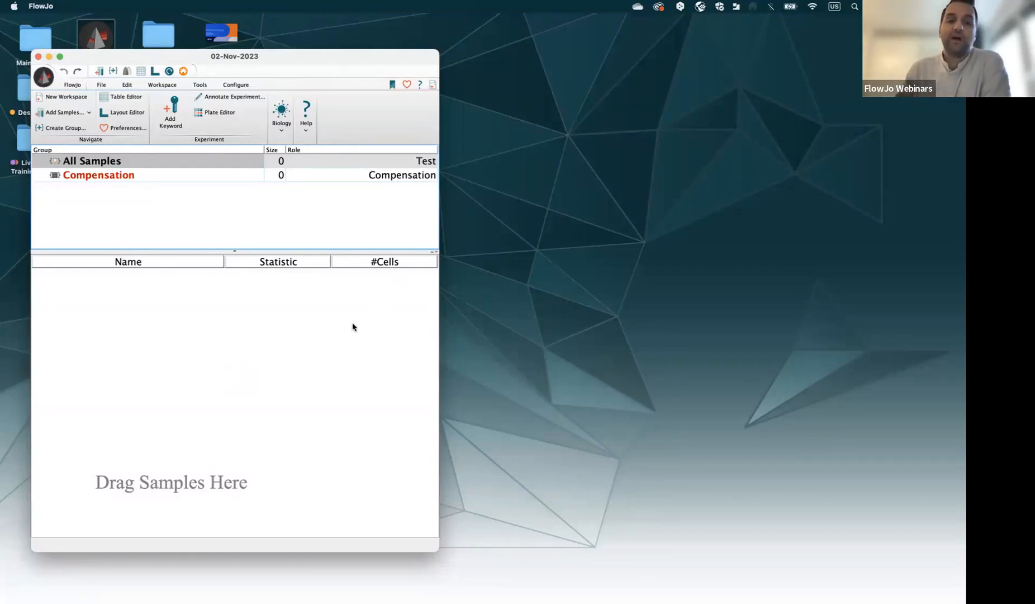
{"action": "left_click_drag", "start_coordinate": [223, 60], "coordinate": [214, 73]}
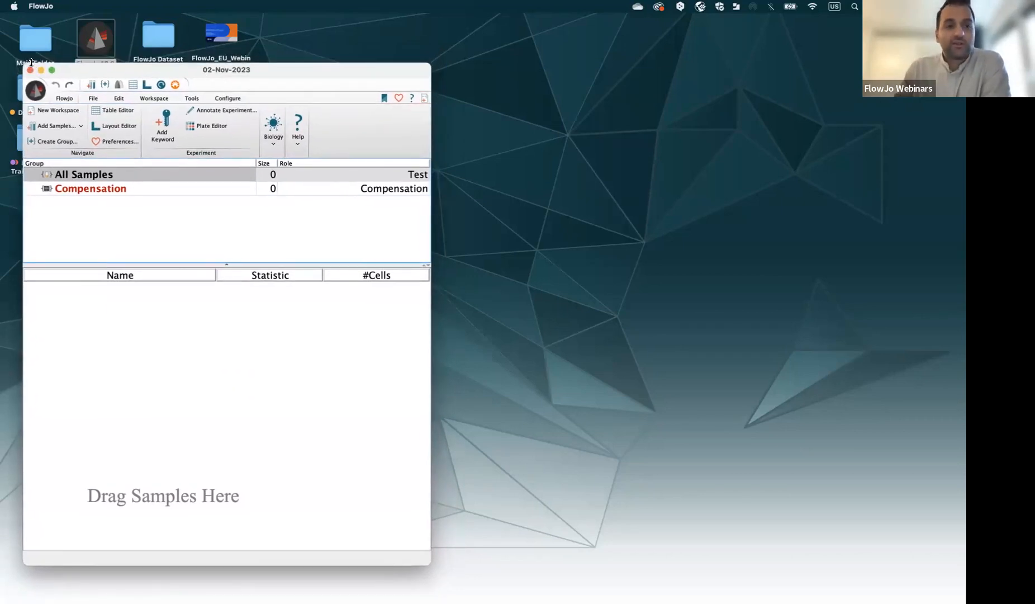
{"action": "left_click_drag", "start_coordinate": [23, 63], "coordinate": [21, 53]}
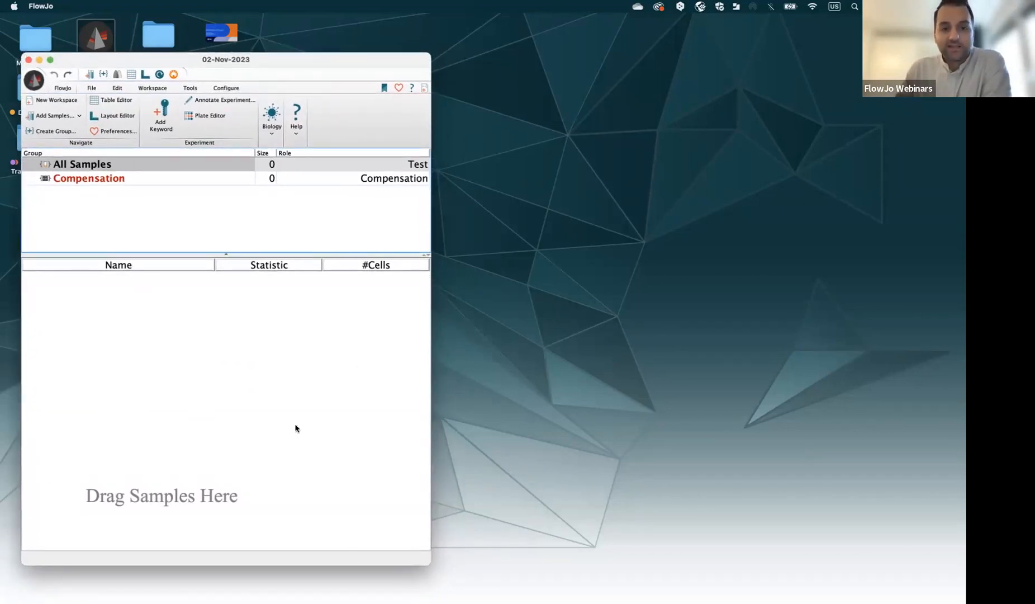
{"action": "left_click_drag", "start_coordinate": [271, 255], "coordinate": [271, 258]}
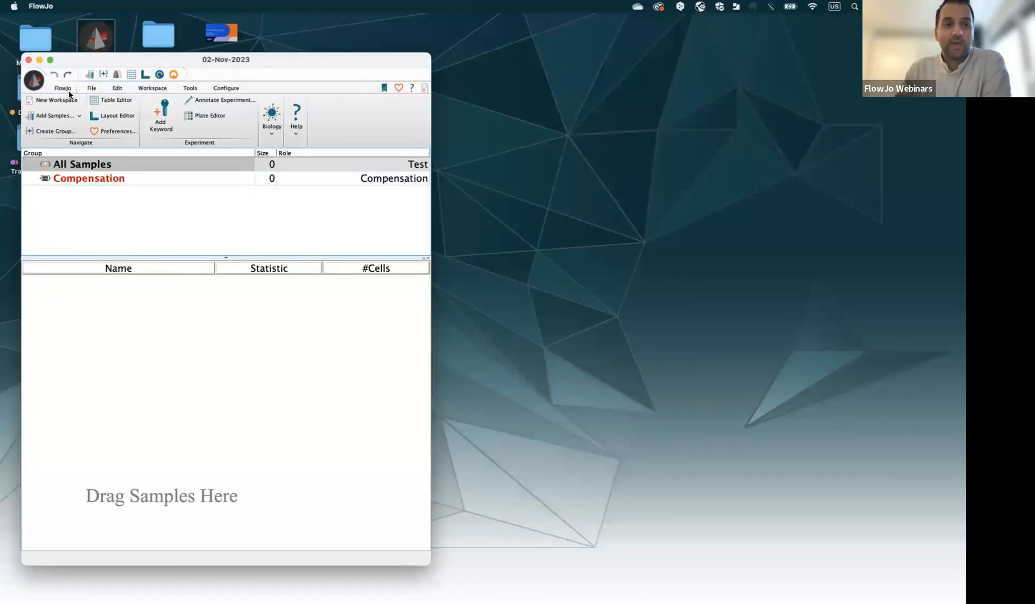
- Open the preferences and examine the Workspace, Fonts and Gates settings, including the choices for the auto-selected gating tool
{"action": "left_click", "coordinate": [115, 137]}
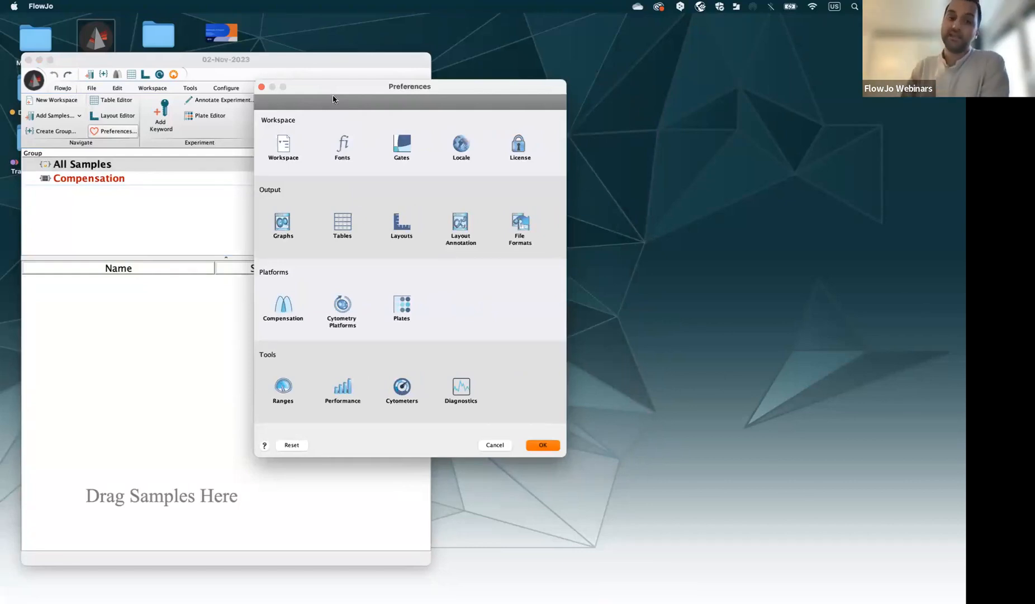
{"action": "left_click", "coordinate": [301, 154]}
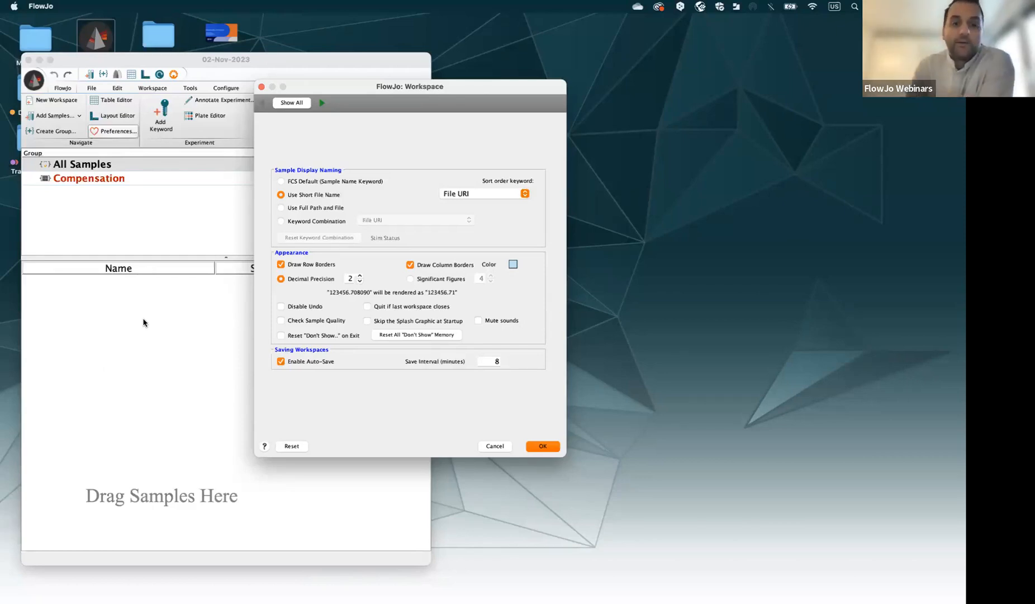
{"action": "left_click", "coordinate": [289, 106]}
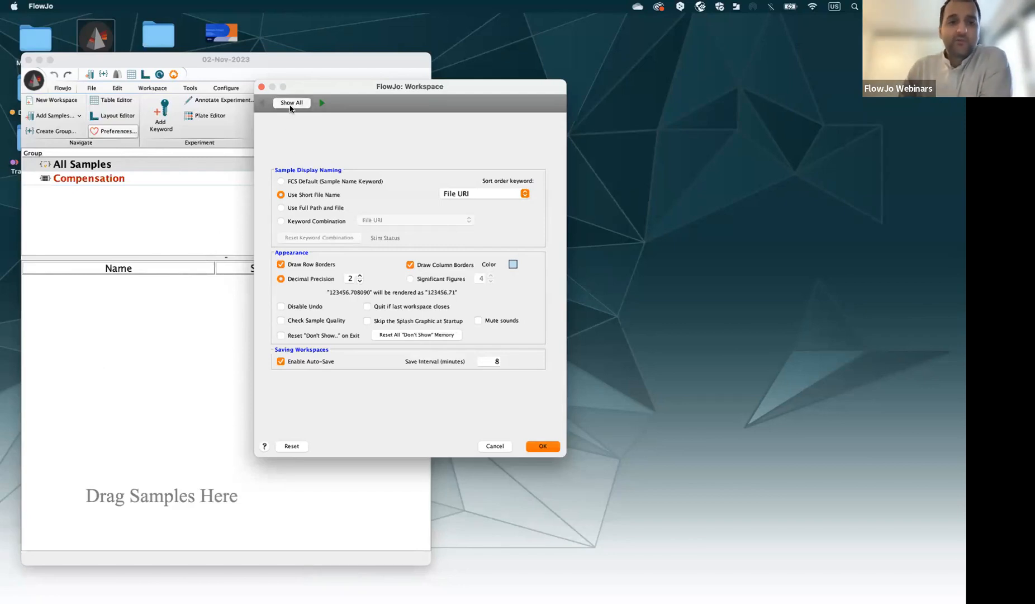
{"action": "left_click", "coordinate": [349, 140]}
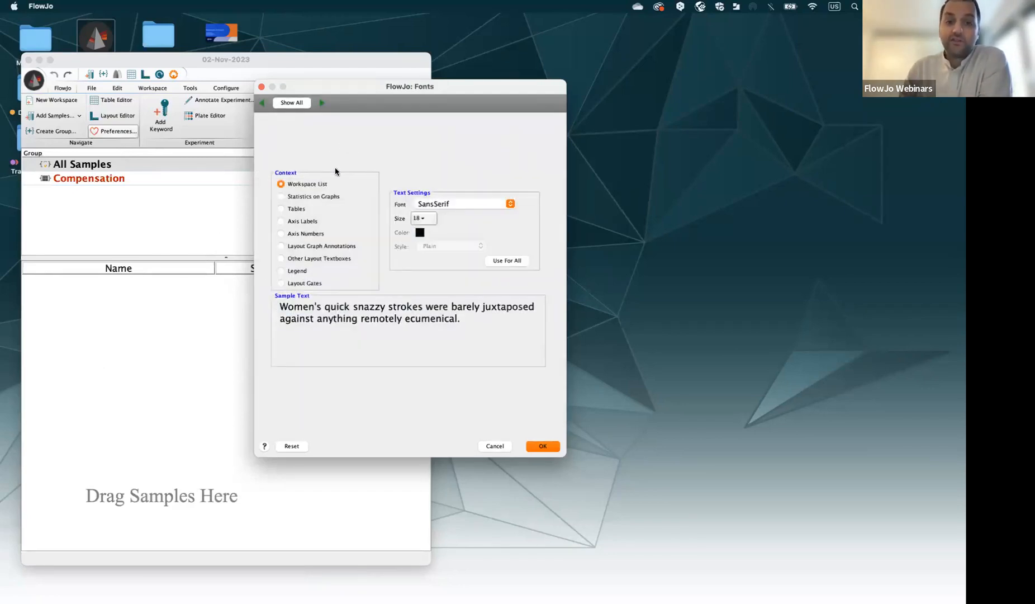
{"action": "left_click", "coordinate": [293, 103]}
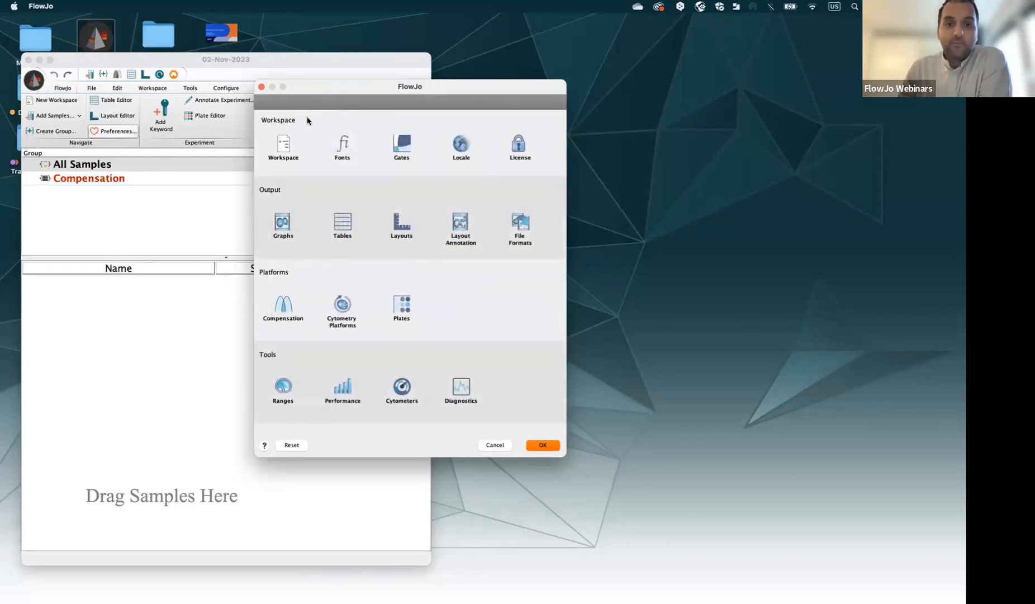
{"action": "left_click", "coordinate": [398, 145]}
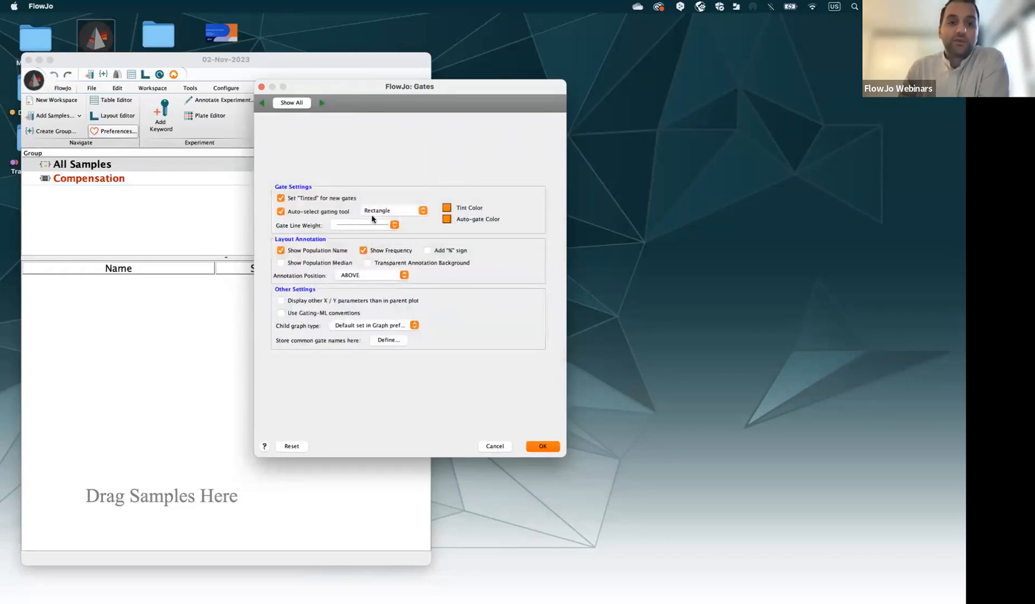
{"action": "left_click", "coordinate": [389, 211]}
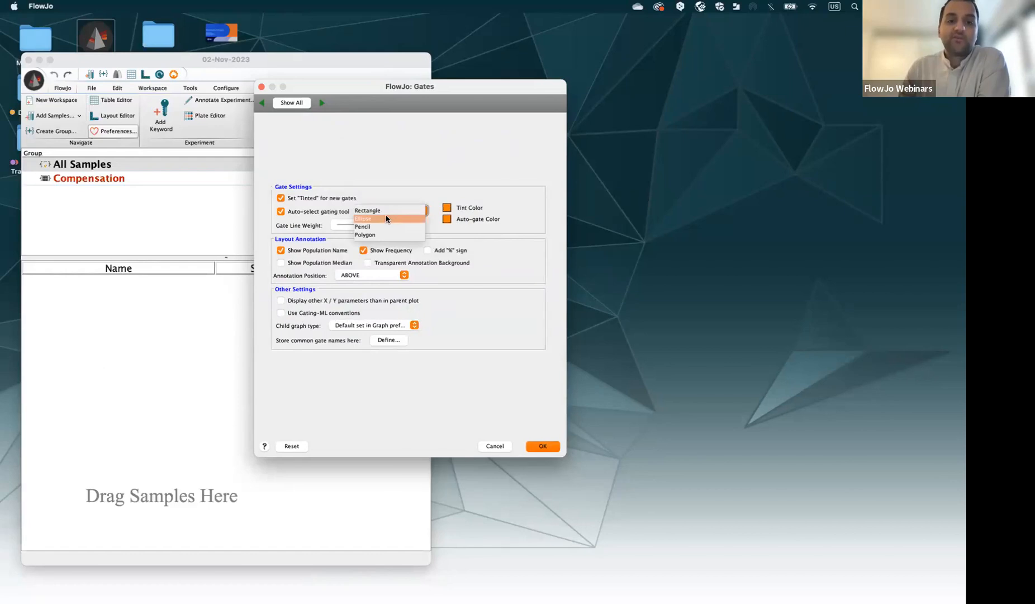
{"action": "left_click", "coordinate": [396, 186]}
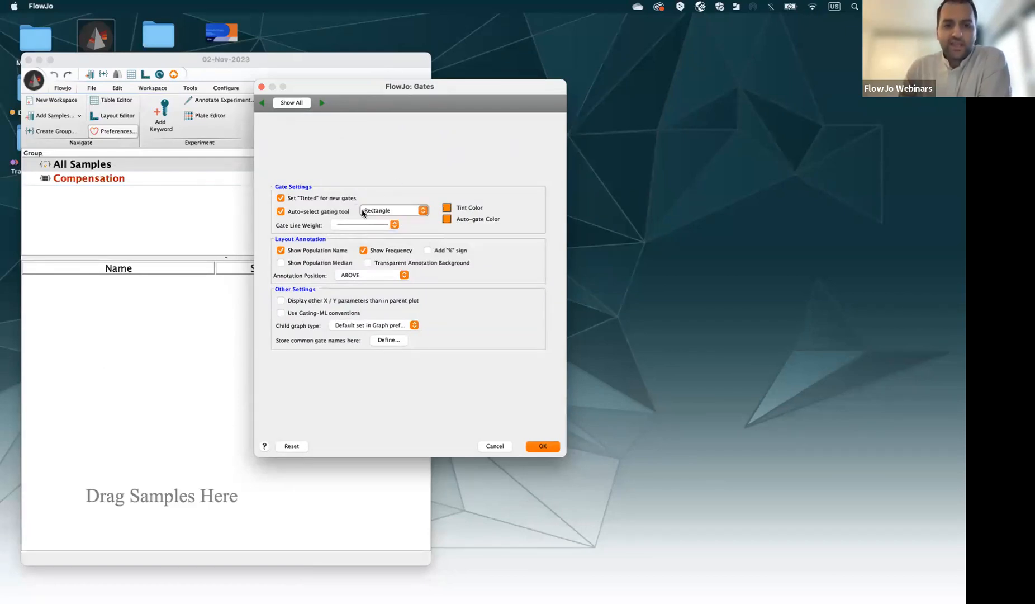
{"action": "left_click", "coordinate": [293, 103]}
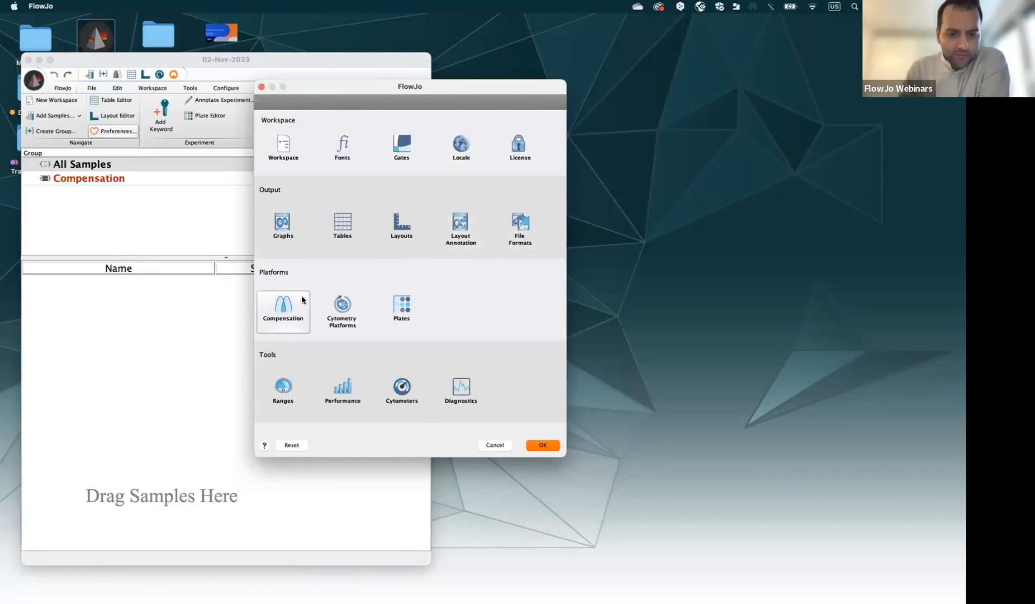
- In the Cytometers preferences, turn off default log and linear scaling for the DIVA (LSRII) cytometer to allow custom scaling
{"action": "left_click", "coordinate": [412, 398]}
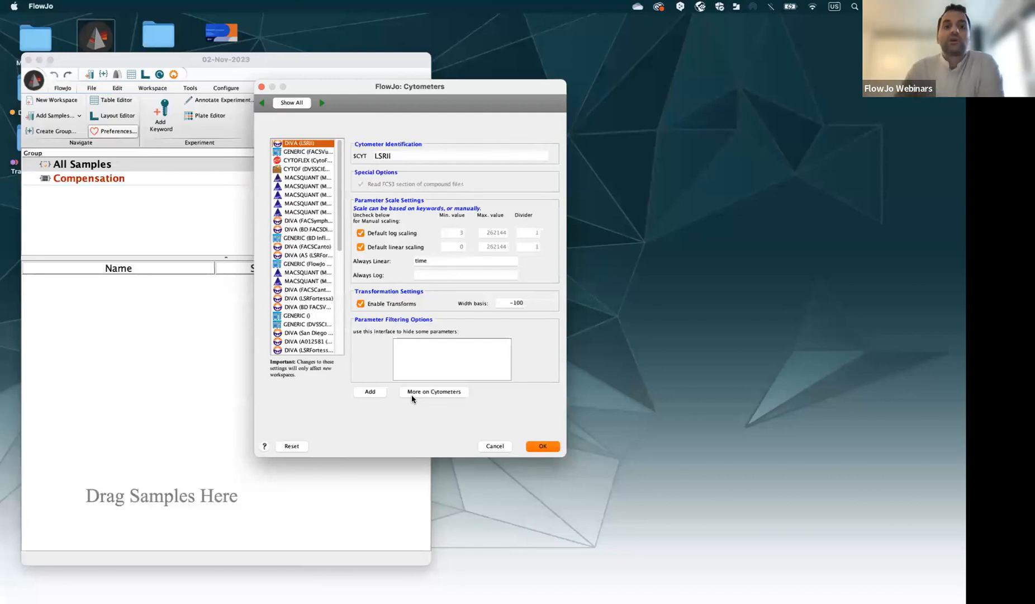
{"action": "scroll", "coordinate": [339, 231], "scroll_direction": "down", "scroll_amount": 2}
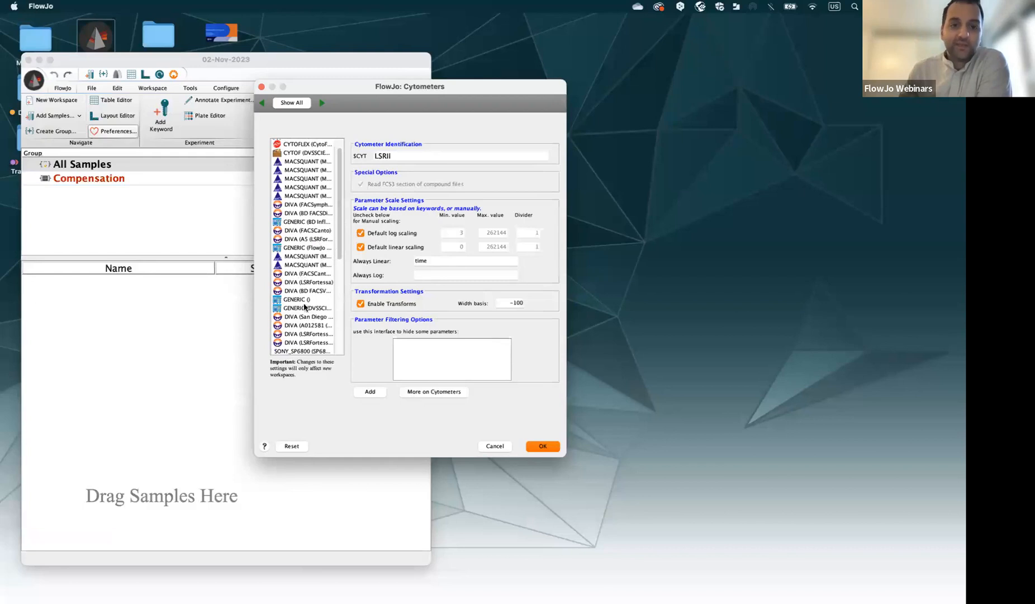
{"action": "scroll", "coordinate": [340, 222], "scroll_direction": "down", "scroll_amount": 5}
{"action": "scroll", "coordinate": [342, 219], "scroll_direction": "up", "scroll_amount": 8}
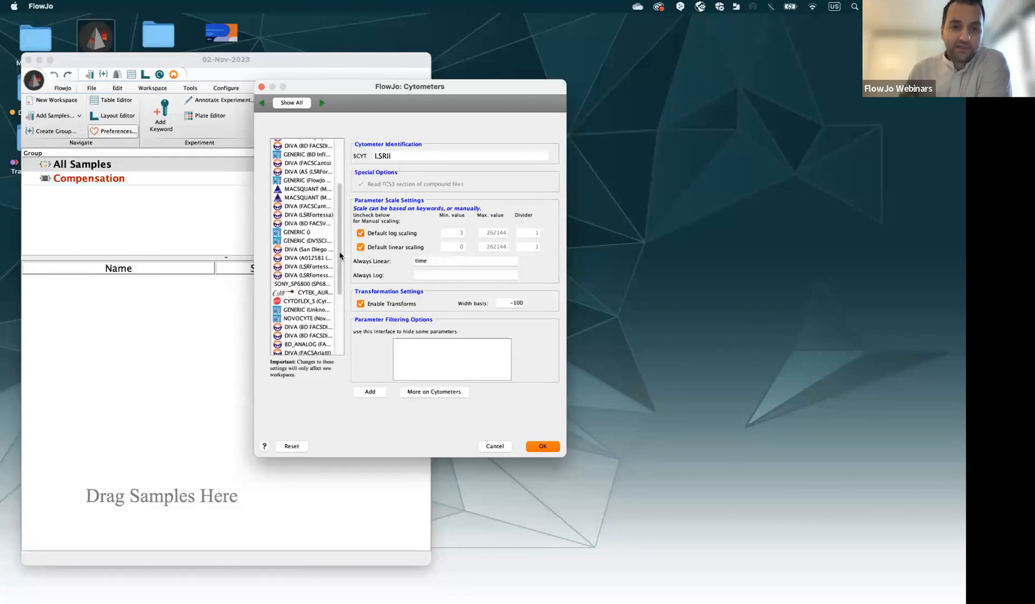
{"action": "scroll", "coordinate": [342, 217], "scroll_direction": "up", "scroll_amount": 2}
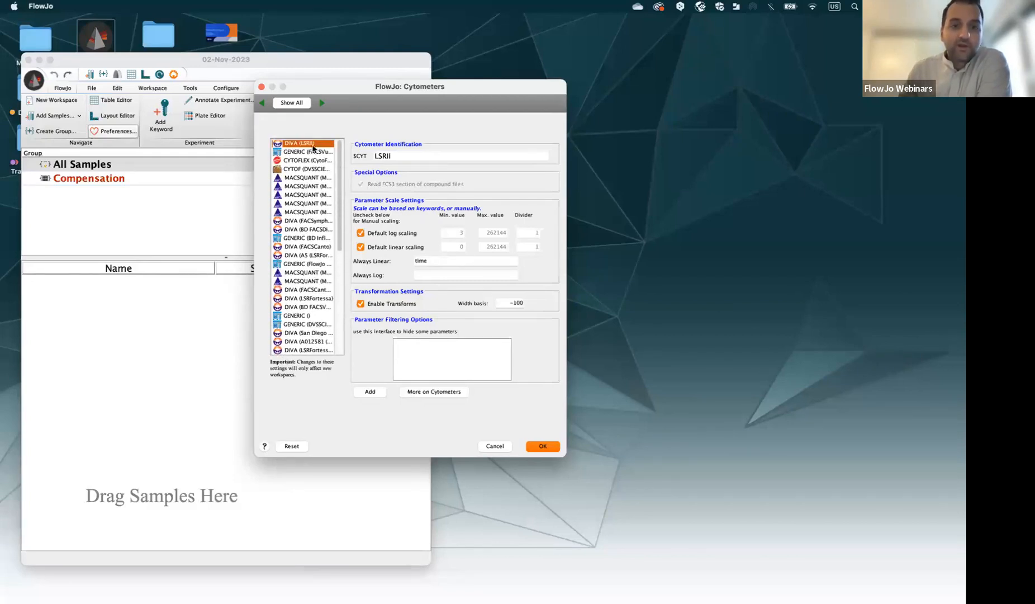
{"action": "left_click", "coordinate": [389, 235]}
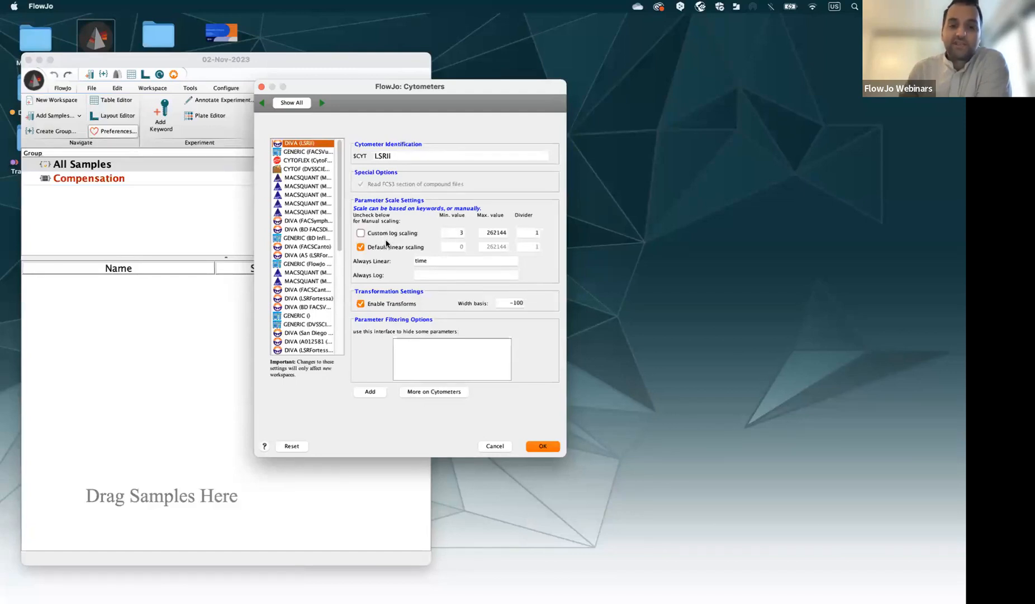
{"action": "left_click", "coordinate": [386, 248]}
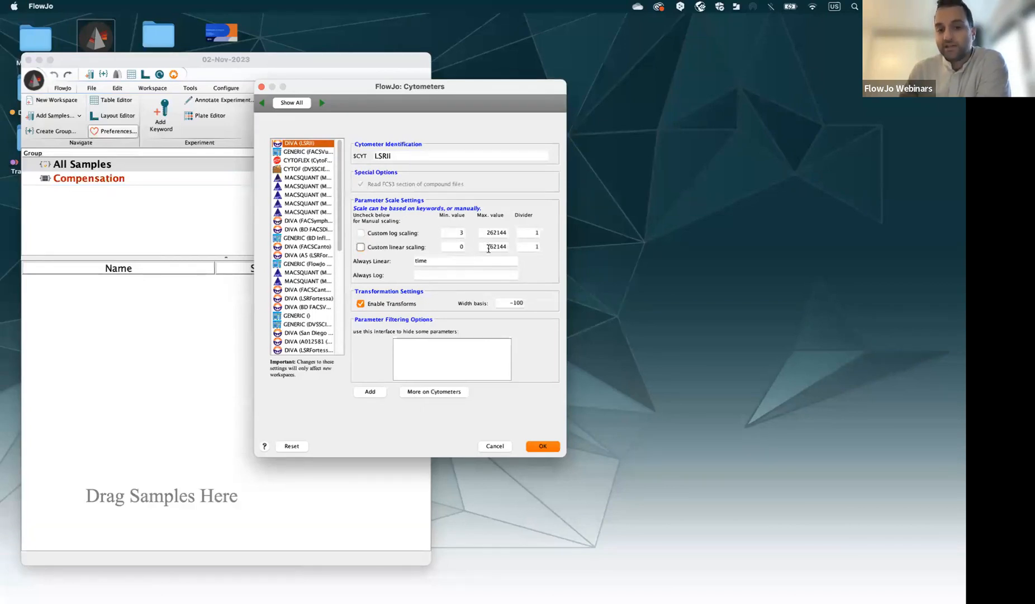
- Turn default log and linear scaling back on for the DIVA (LSRII) cytometer and close the preferences without saving
{"action": "left_click", "coordinate": [414, 234]}
{"action": "left_click", "coordinate": [413, 245]}
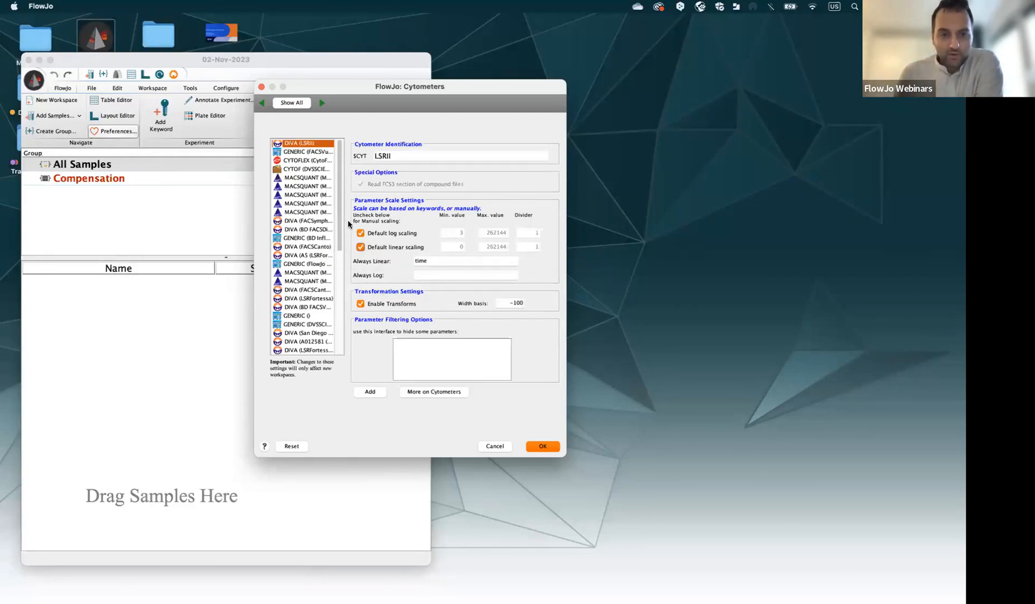
{"action": "left_click", "coordinate": [495, 446]}
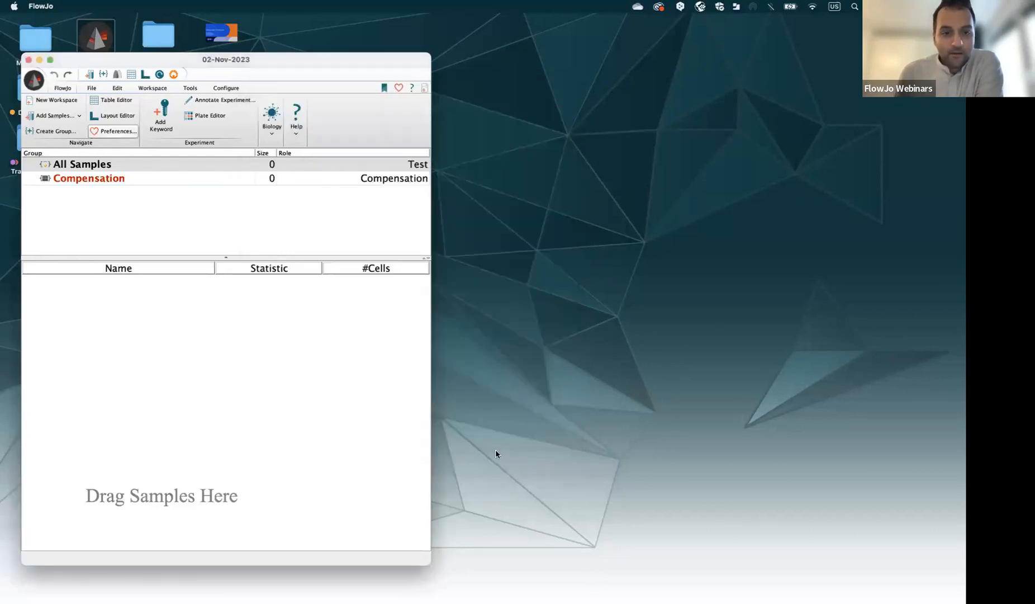
{"action": "left_click", "coordinate": [497, 452]}
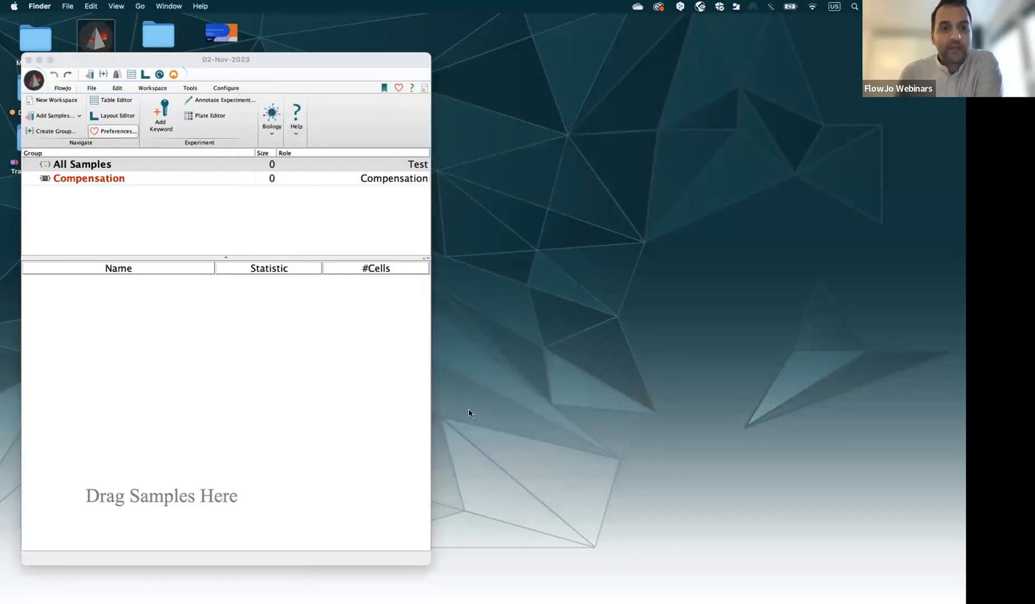
- Move the FlowJo Dataset folder to free desktop space beside the workspace, open it and widen its file column to fit the full names
{"action": "left_click", "coordinate": [304, 257]}
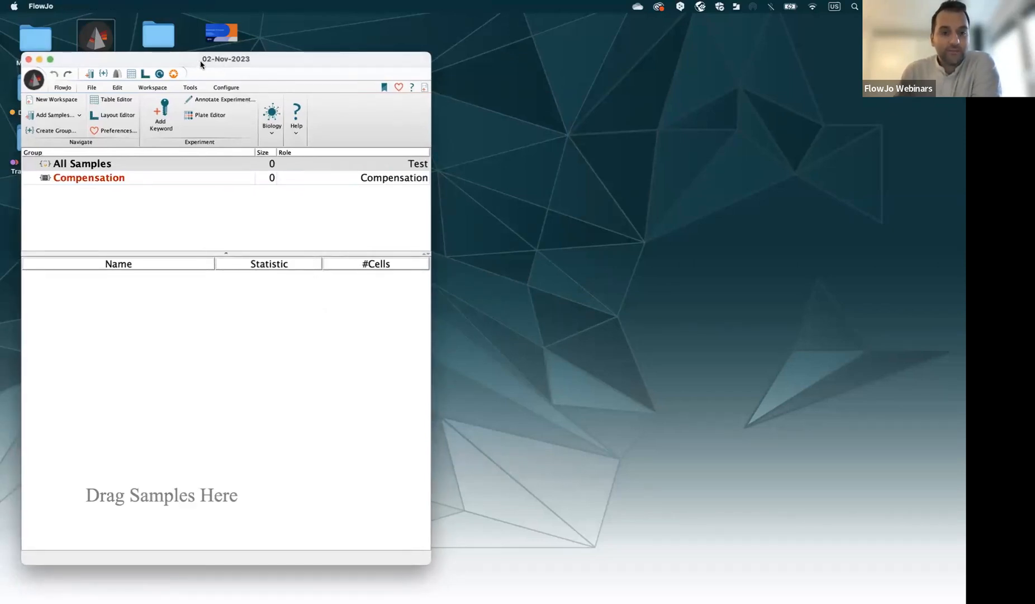
{"action": "left_click_drag", "start_coordinate": [200, 64], "coordinate": [553, 156]}
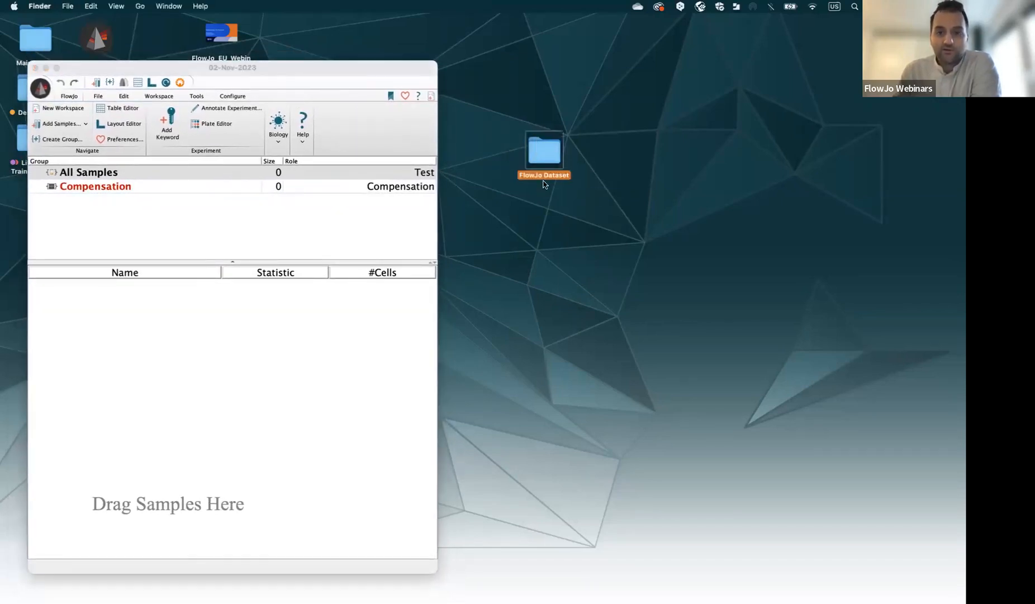
{"action": "double_click", "coordinate": [543, 179]}
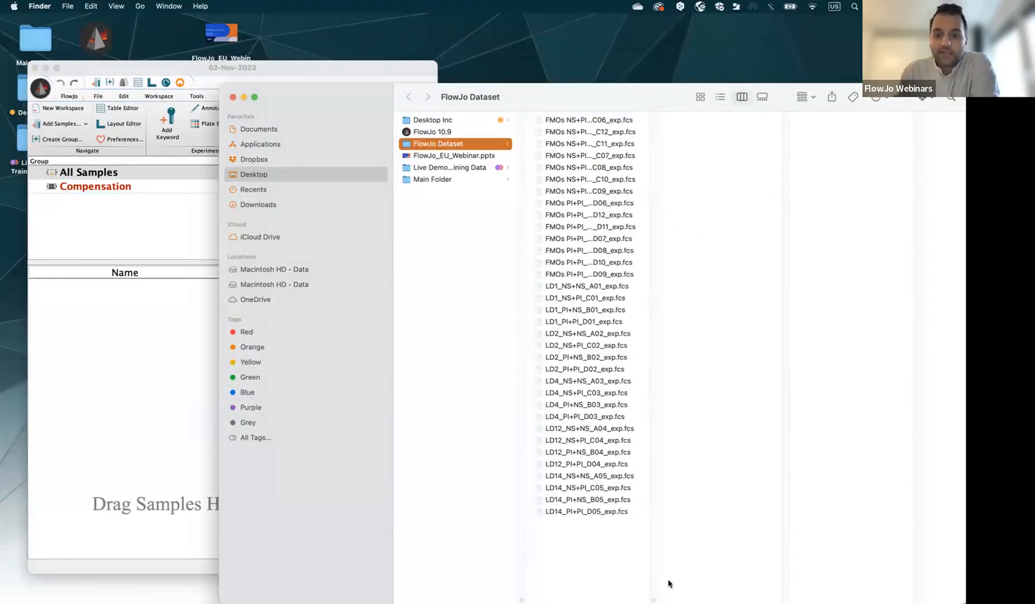
{"action": "left_click_drag", "start_coordinate": [656, 597], "coordinate": [776, 595]}
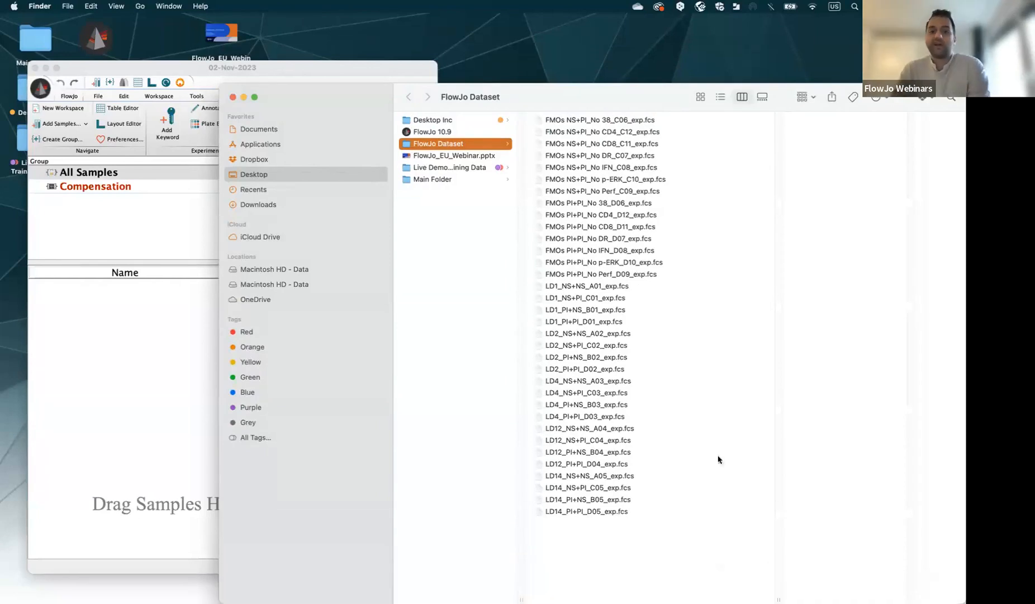
- Examine the dataset's files by highlighting the FMOs control files and the LD1 to LD14 donor files as separate sets
{"action": "left_click", "coordinate": [593, 276]}
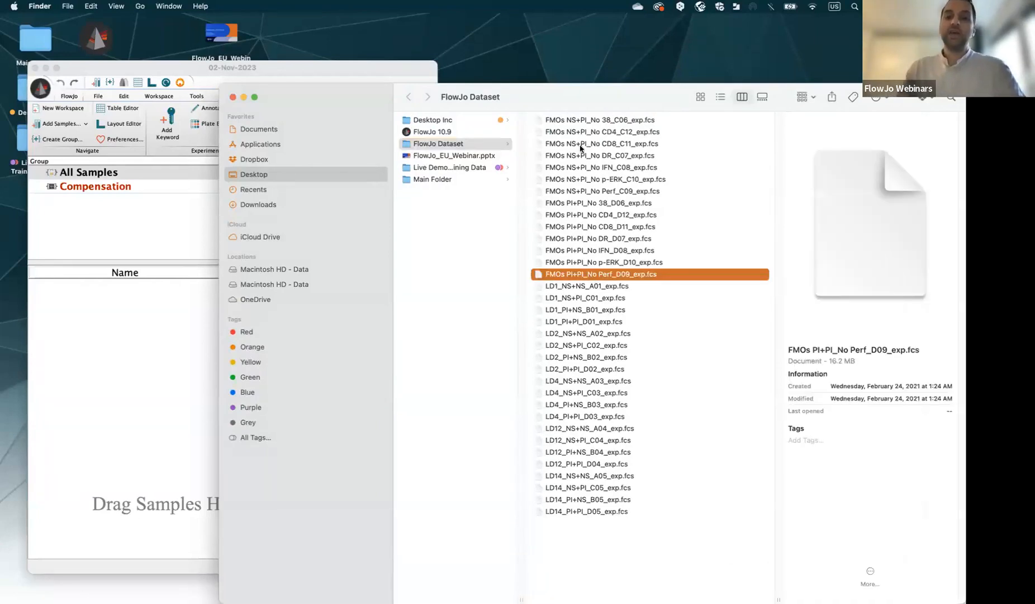
{"action": "left_click", "coordinate": [579, 119], "text": "shift"}
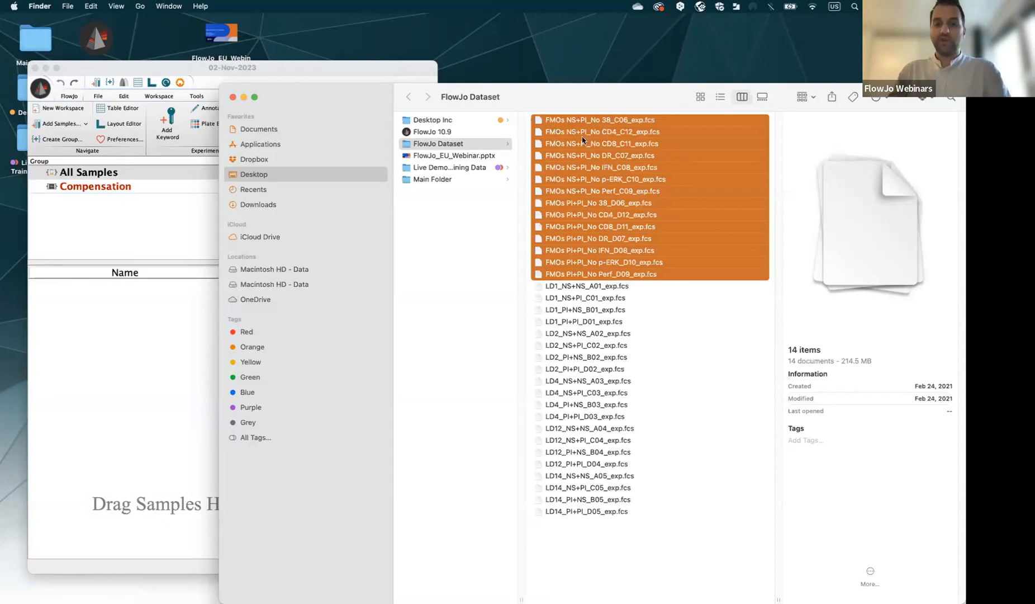
{"action": "left_click", "coordinate": [586, 515]}
{"action": "left_click", "coordinate": [593, 287], "text": "shift"}
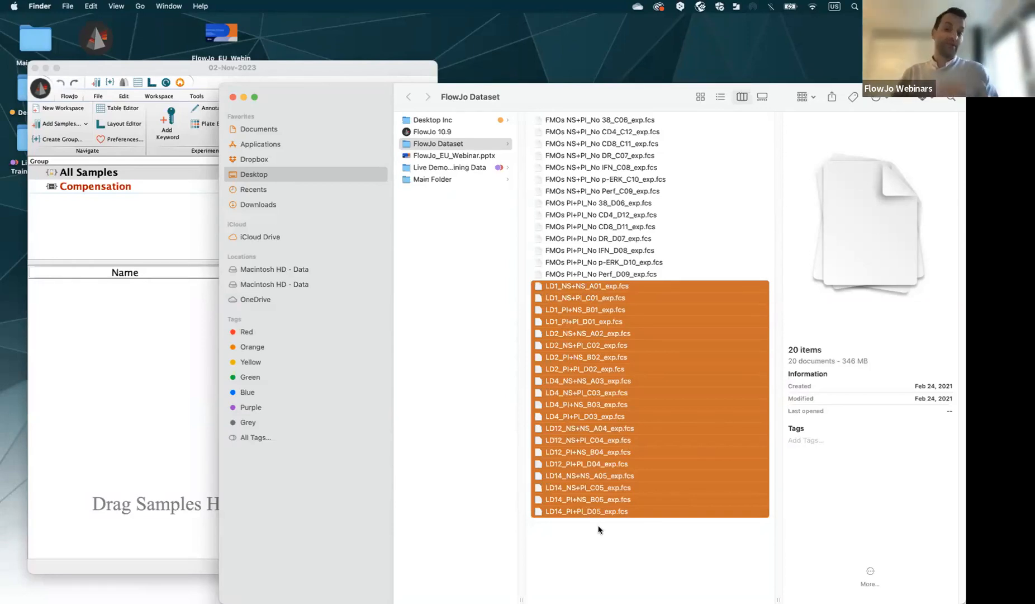
{"action": "left_click", "coordinate": [613, 217]}
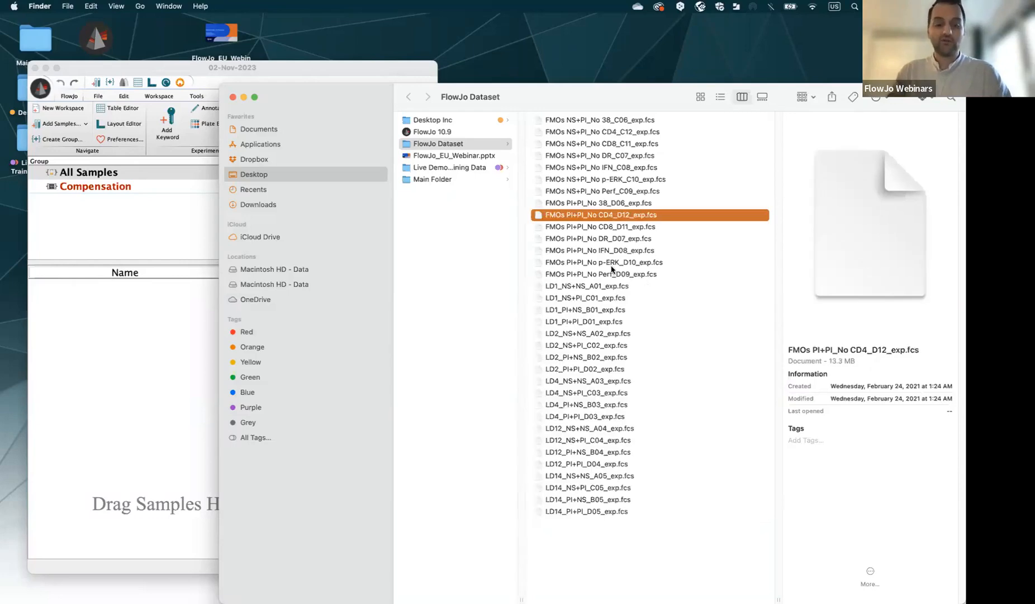
- Add all FCS files from the FlowJo Dataset folder to the All Samples group and close the folder window
{"action": "key", "text": "super+a"}
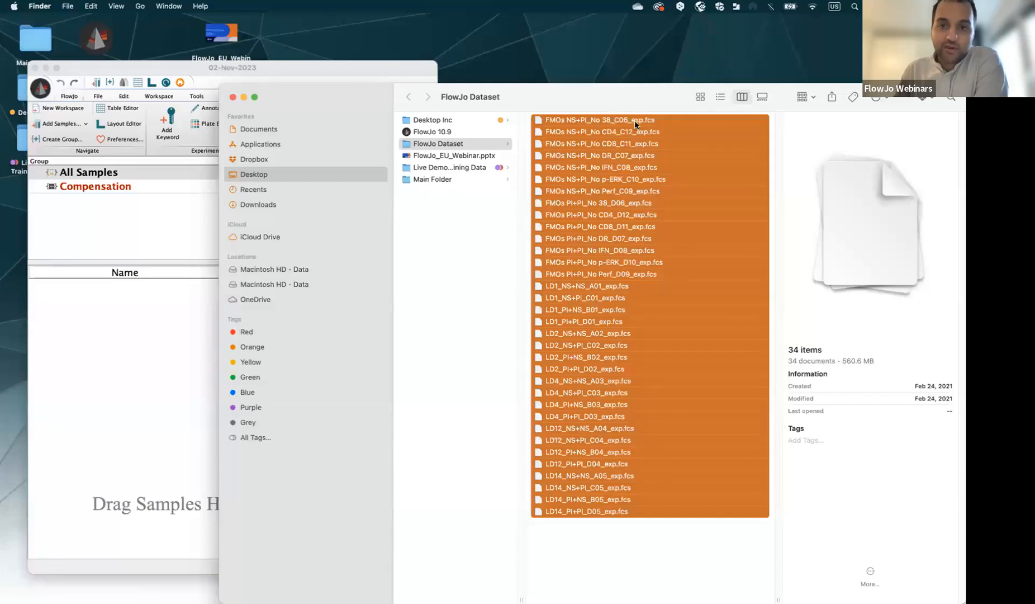
{"action": "left_click_drag", "start_coordinate": [545, 140], "coordinate": [166, 170]}
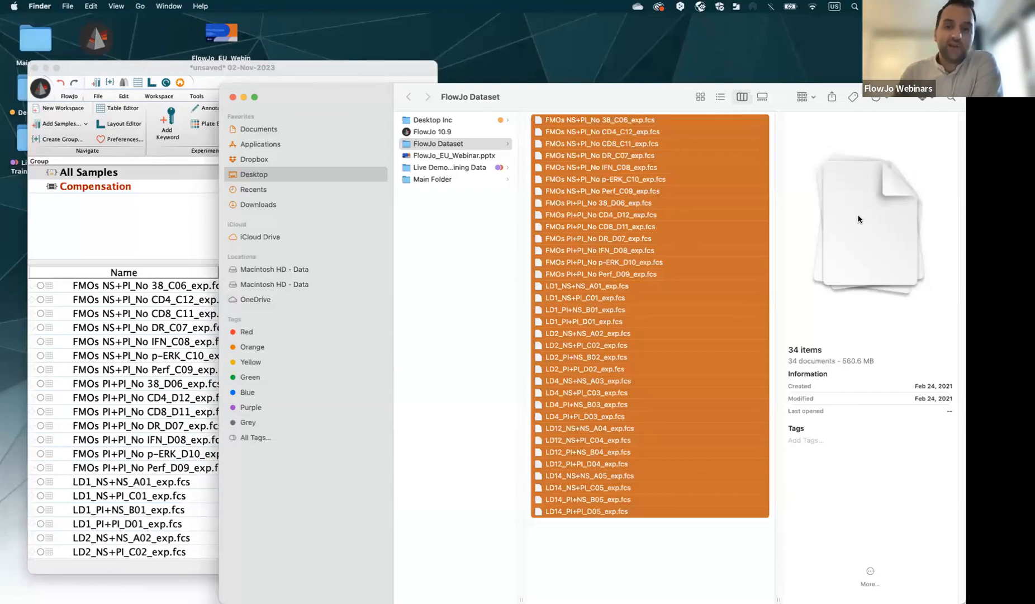
{"action": "left_click", "coordinate": [232, 99]}
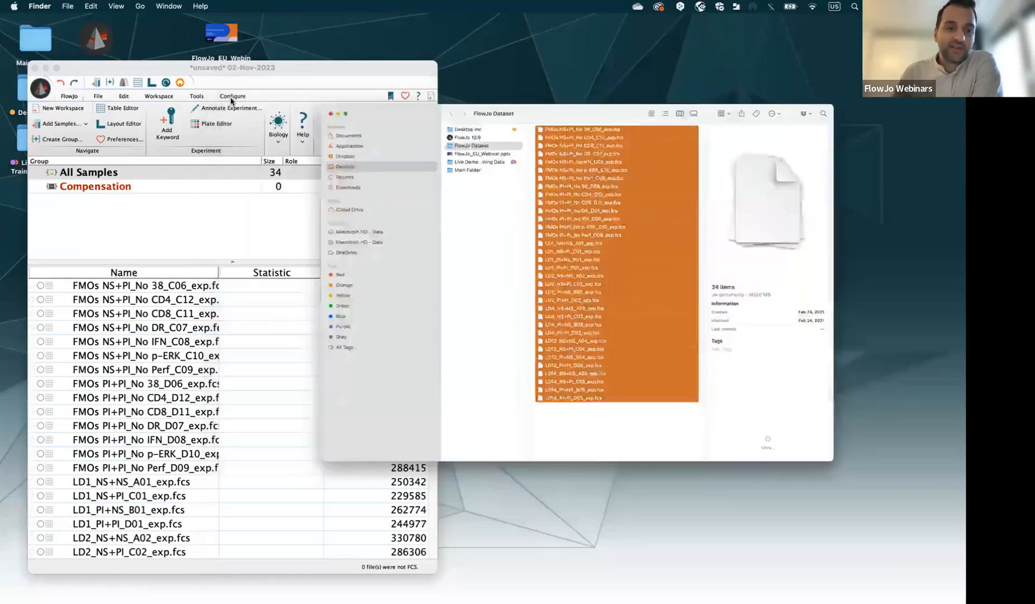
- Move the workspace window higher, enlarge it and widen the Name column to fit the full sample names
{"action": "left_click_drag", "start_coordinate": [228, 71], "coordinate": [223, 47]}
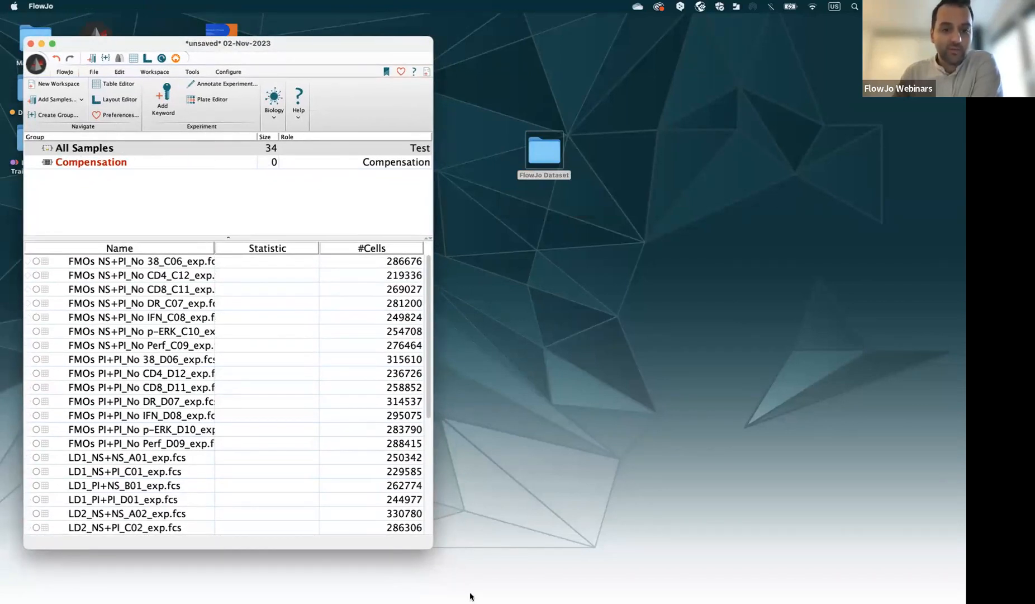
{"action": "scroll", "coordinate": [414, 382], "scroll_direction": "down", "scroll_amount": 3}
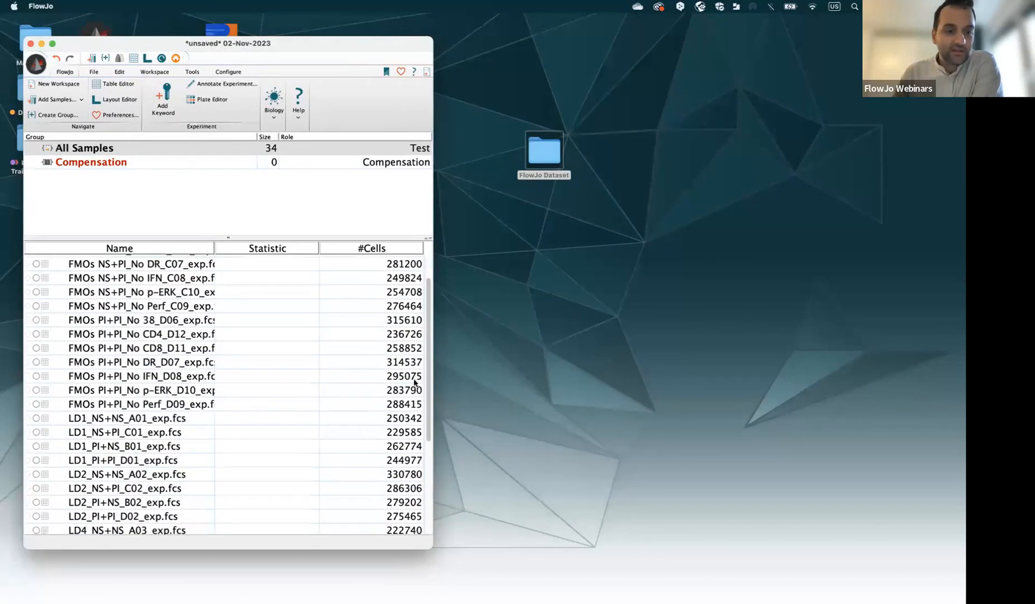
{"action": "scroll", "coordinate": [414, 392], "scroll_direction": "down", "scroll_amount": 5}
{"action": "scroll", "coordinate": [423, 370], "scroll_direction": "up", "scroll_amount": 4}
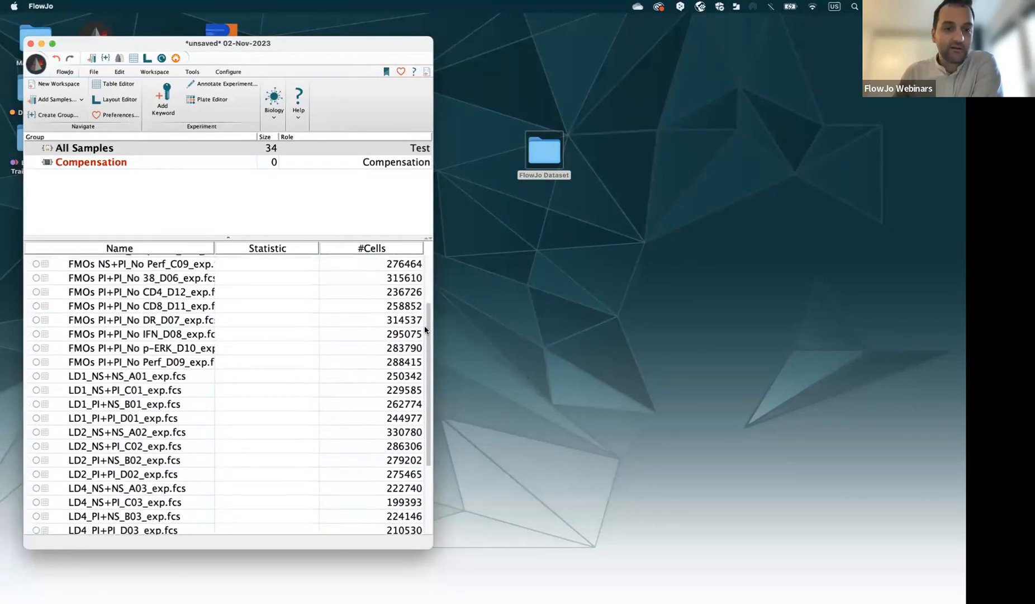
{"action": "scroll", "coordinate": [425, 330], "scroll_direction": "up", "scroll_amount": 3}
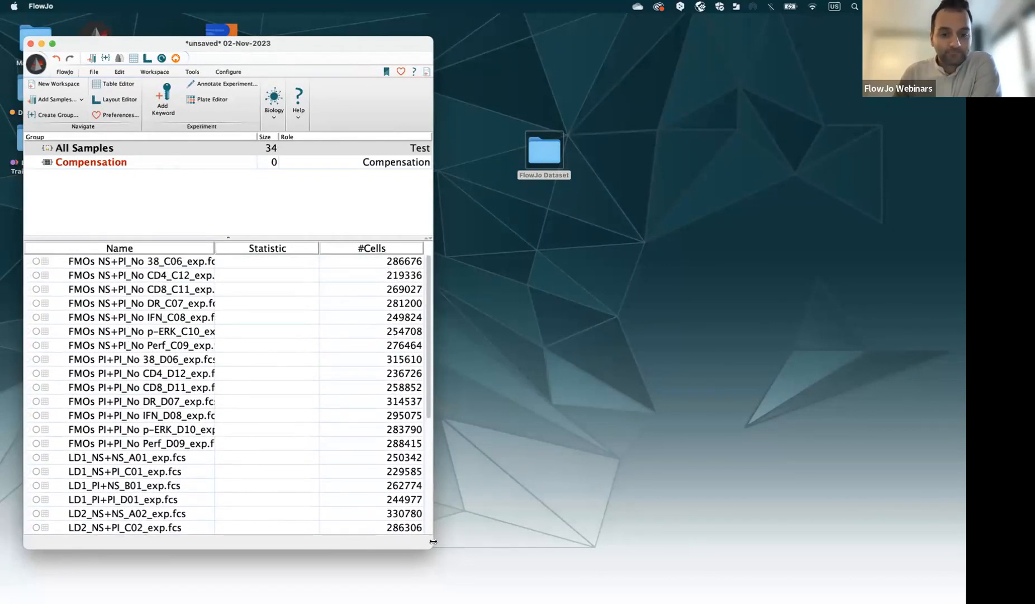
{"action": "left_click_drag", "start_coordinate": [433, 554], "coordinate": [465, 587]}
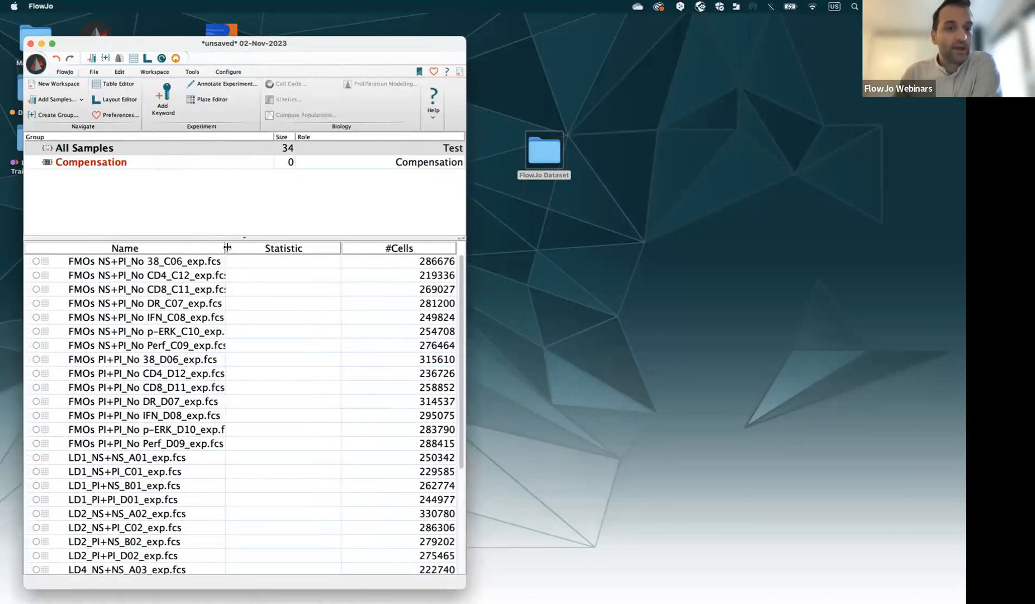
{"action": "left_click_drag", "start_coordinate": [225, 247], "coordinate": [248, 247]}
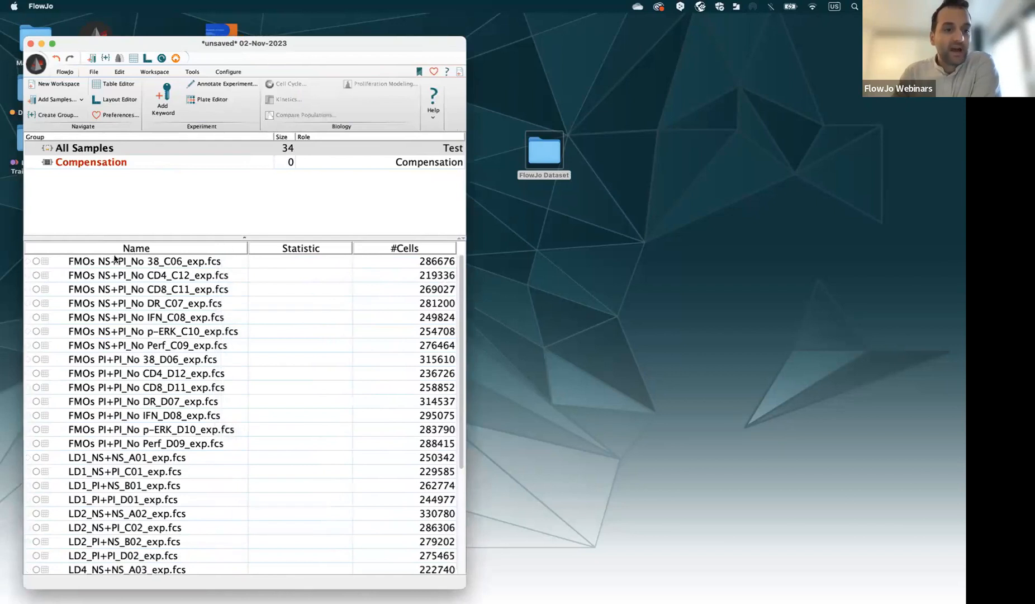
- Review the imported samples by highlighting the FMOs controls and the LD1 to LD14 donor samples in turn
{"action": "left_click", "coordinate": [81, 267]}
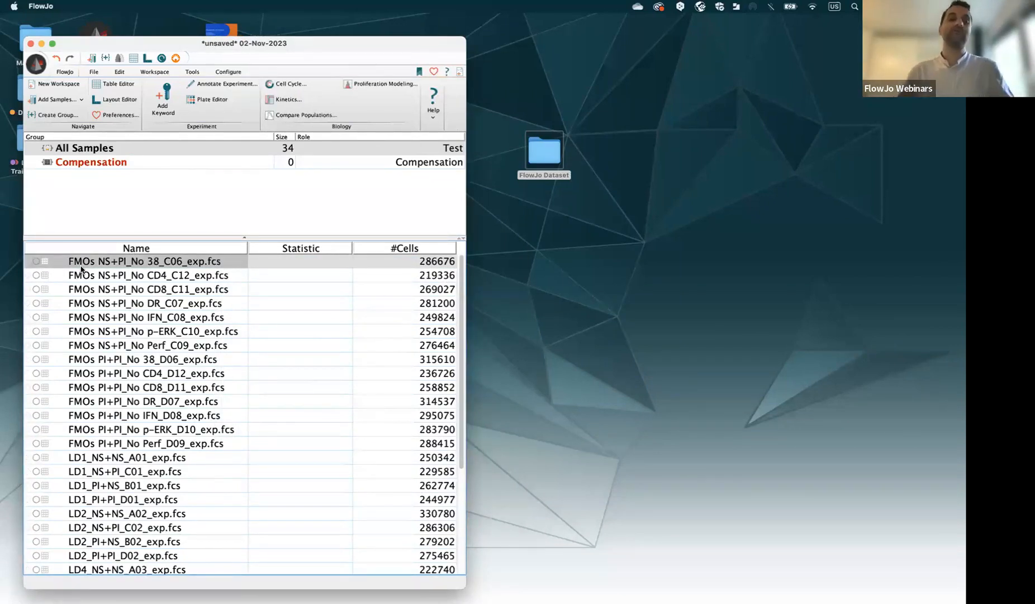
{"action": "left_click", "coordinate": [173, 451], "text": "shift"}
{"action": "scroll", "coordinate": [184, 427], "scroll_direction": "down", "scroll_amount": 5}
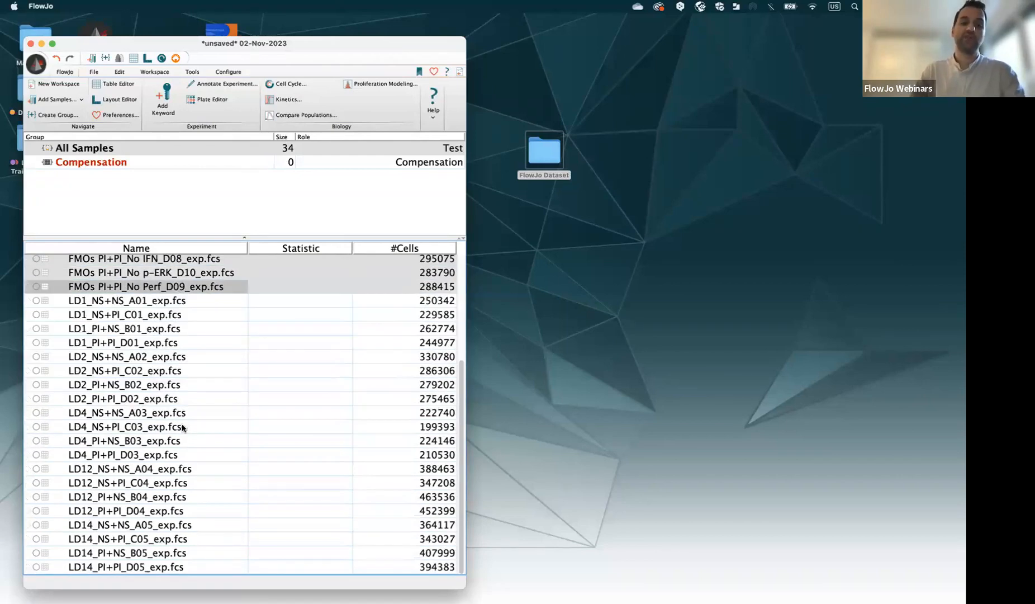
{"action": "left_click", "coordinate": [126, 303]}
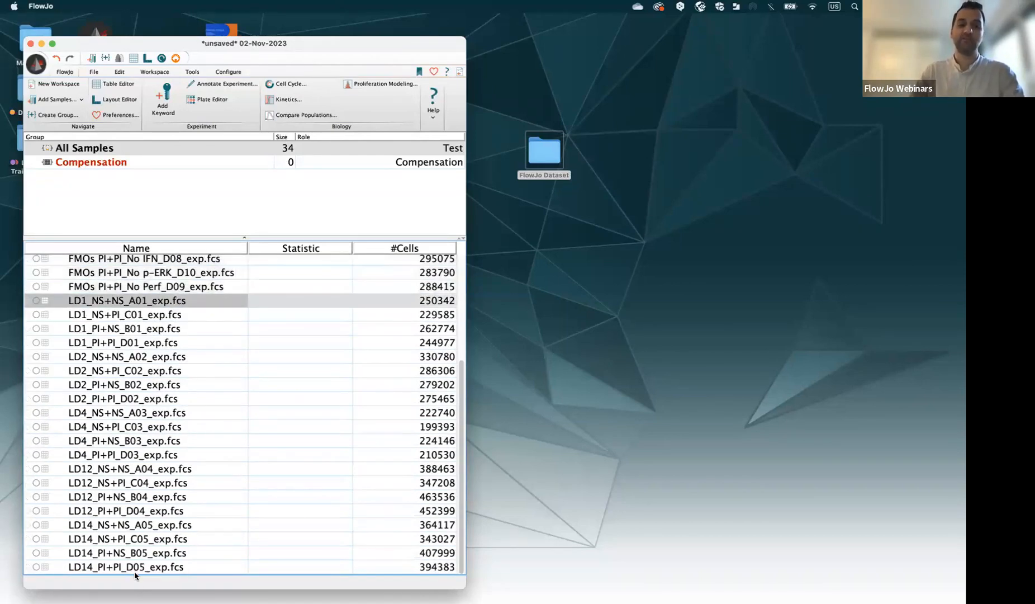
{"action": "left_click", "coordinate": [134, 568], "text": "shift"}
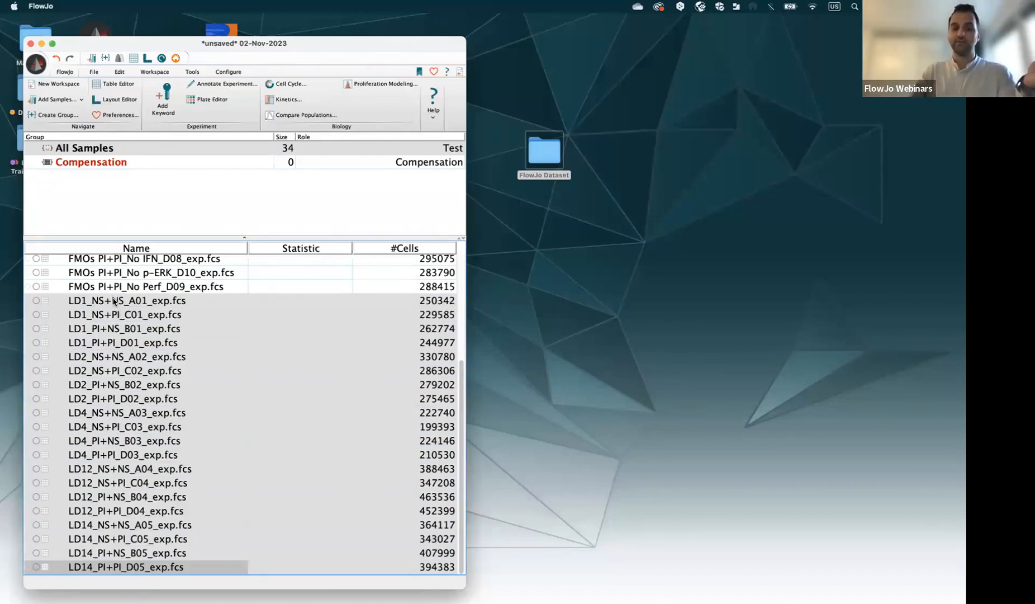
{"action": "scroll", "coordinate": [113, 302], "scroll_direction": "up", "scroll_amount": 5}
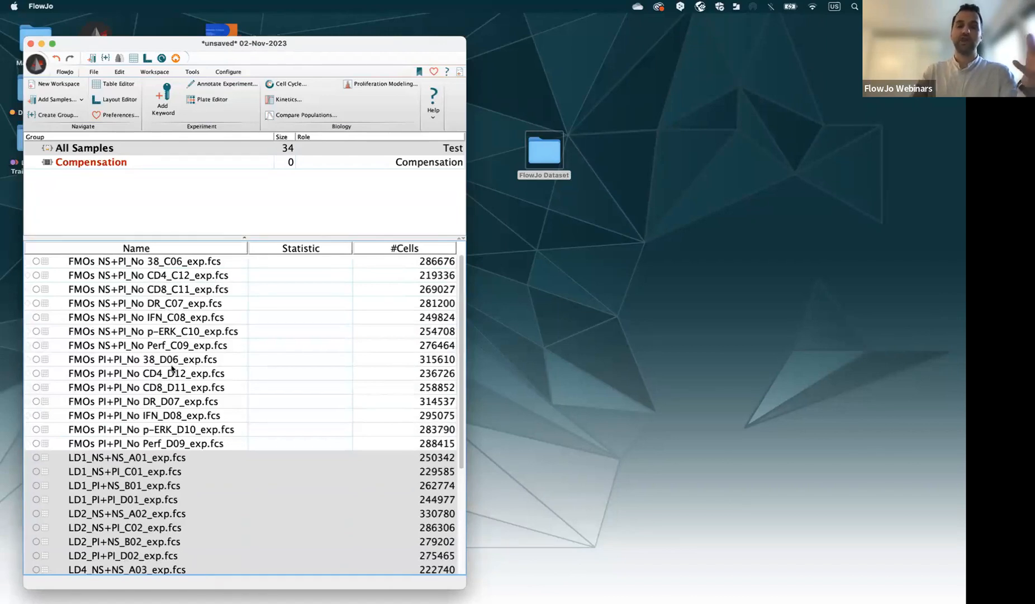
{"action": "scroll", "coordinate": [172, 368], "scroll_direction": "down", "scroll_amount": 5}
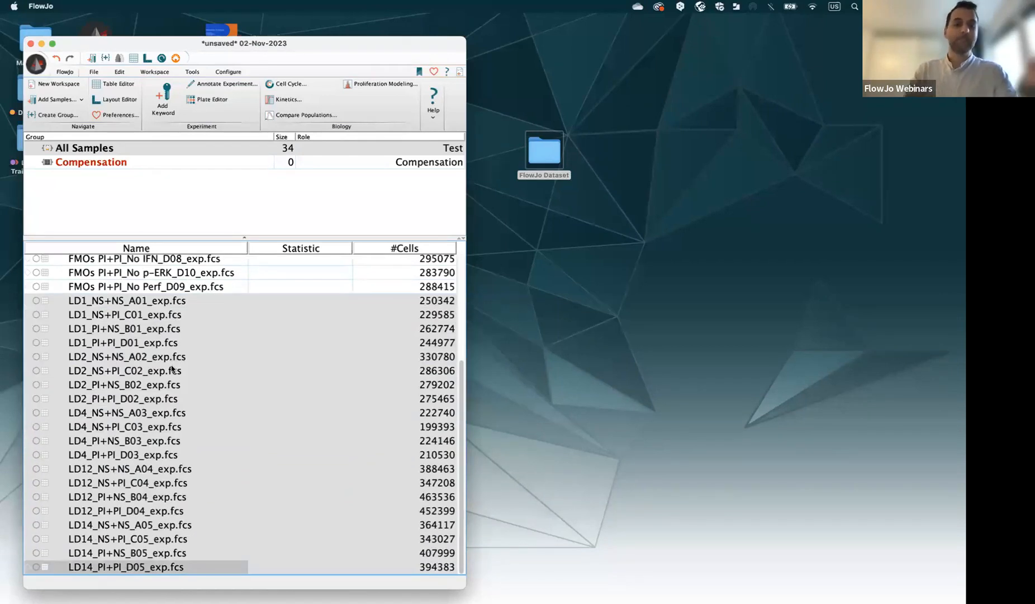
{"action": "left_click", "coordinate": [134, 223]}
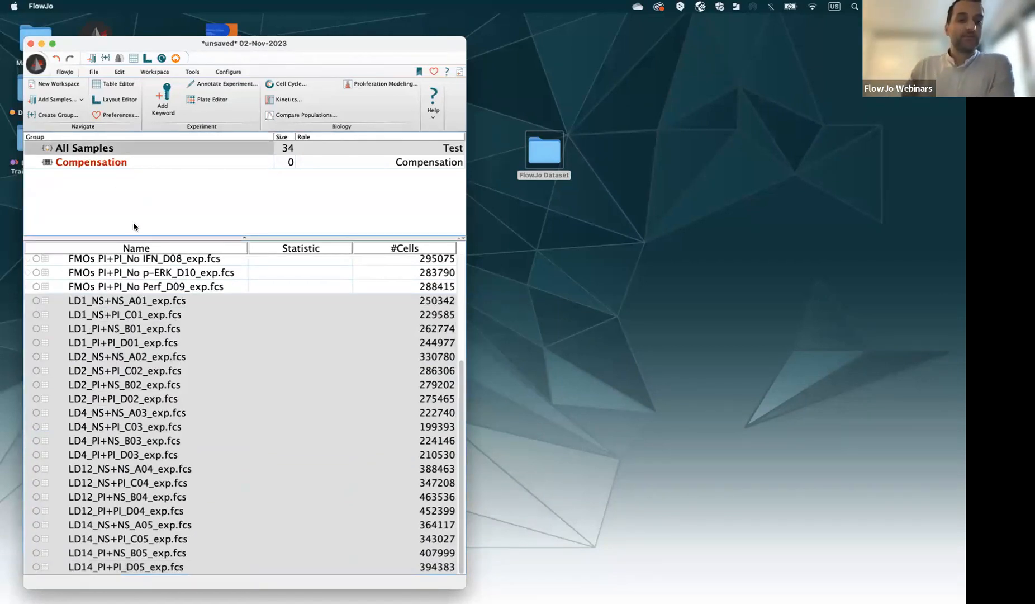
{"action": "left_click", "coordinate": [133, 272]}
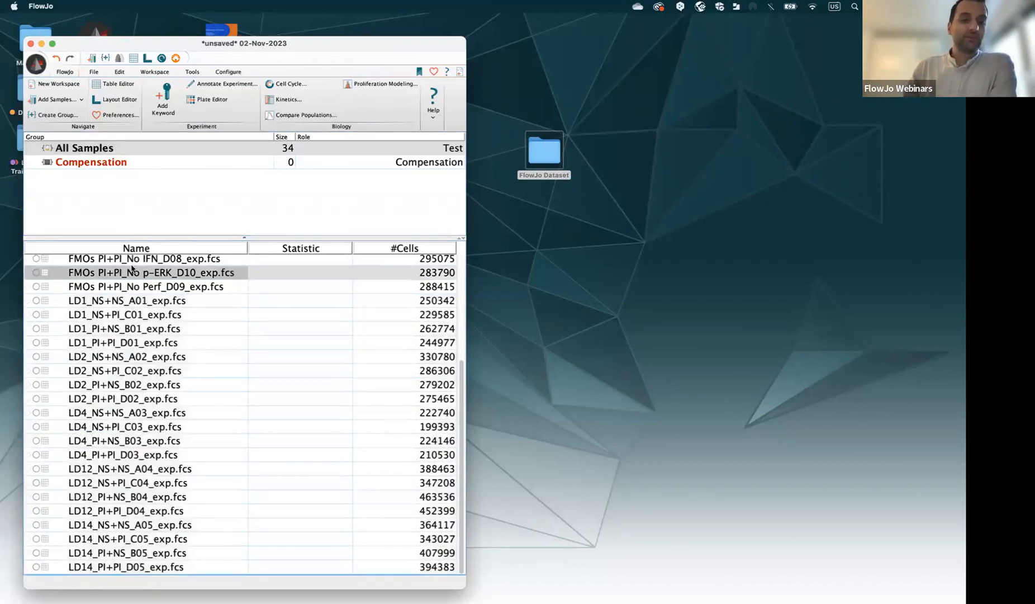
- Group the samples from LD1_NS+NS_A01_exp.fcs through LD14_PI+PI_D05_exp.fcs into a new group named "Donor Group"
{"action": "left_click", "coordinate": [140, 302]}
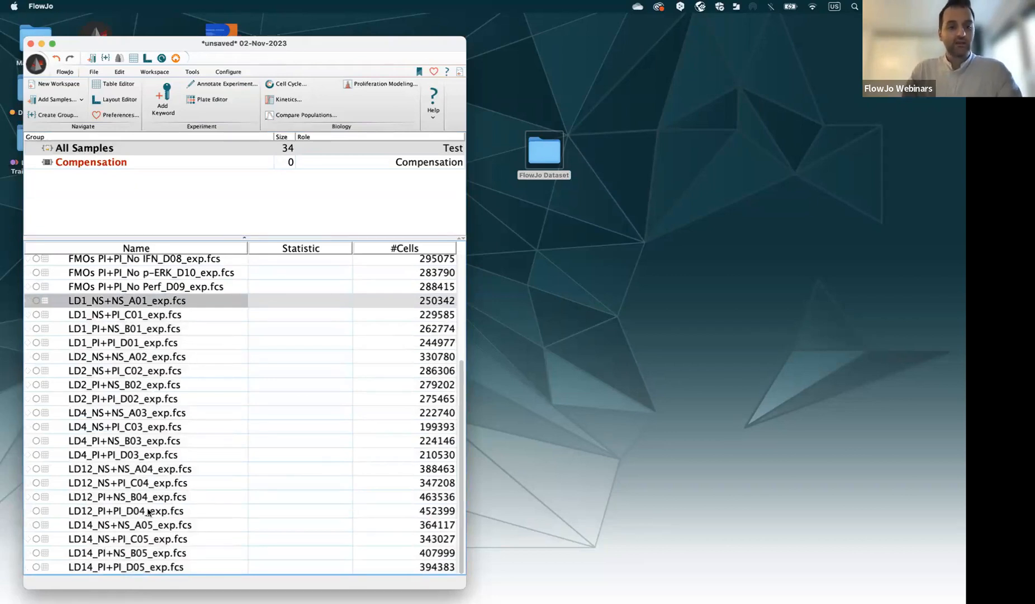
{"action": "left_click", "coordinate": [99, 567], "text": "shift"}
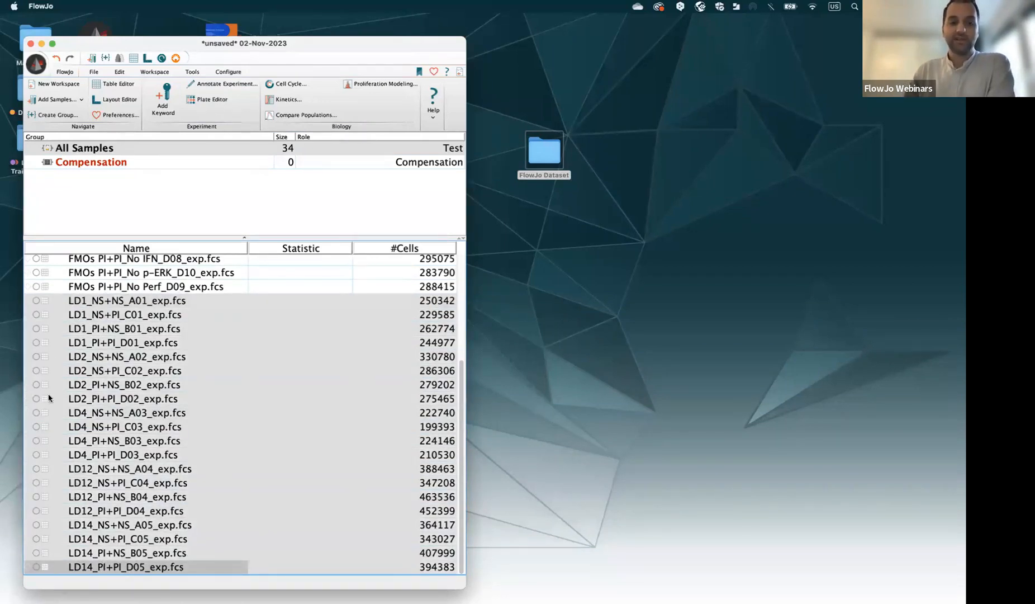
{"action": "left_click", "coordinate": [150, 72]}
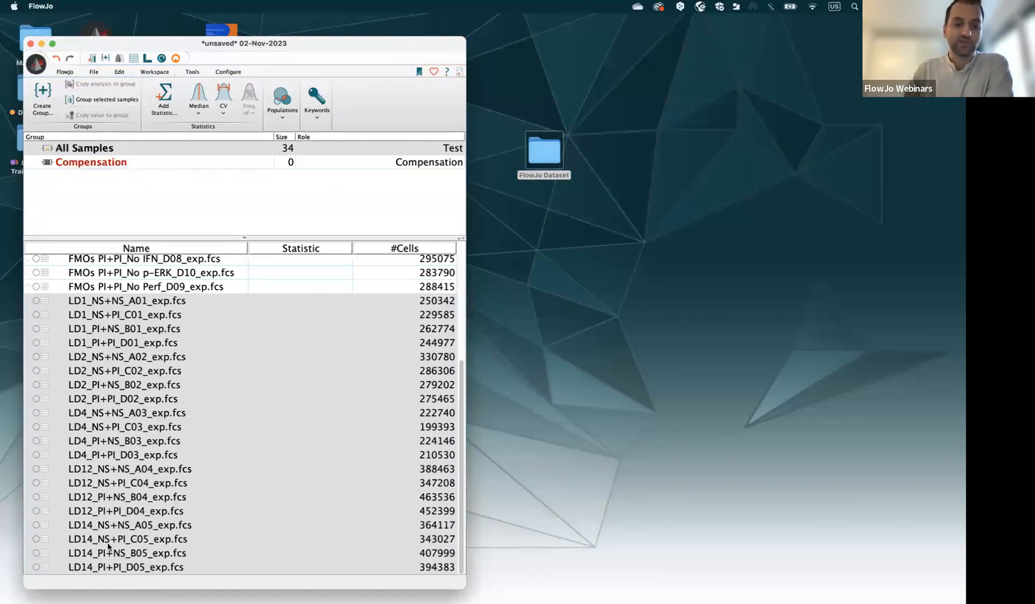
{"action": "left_click", "coordinate": [97, 105]}
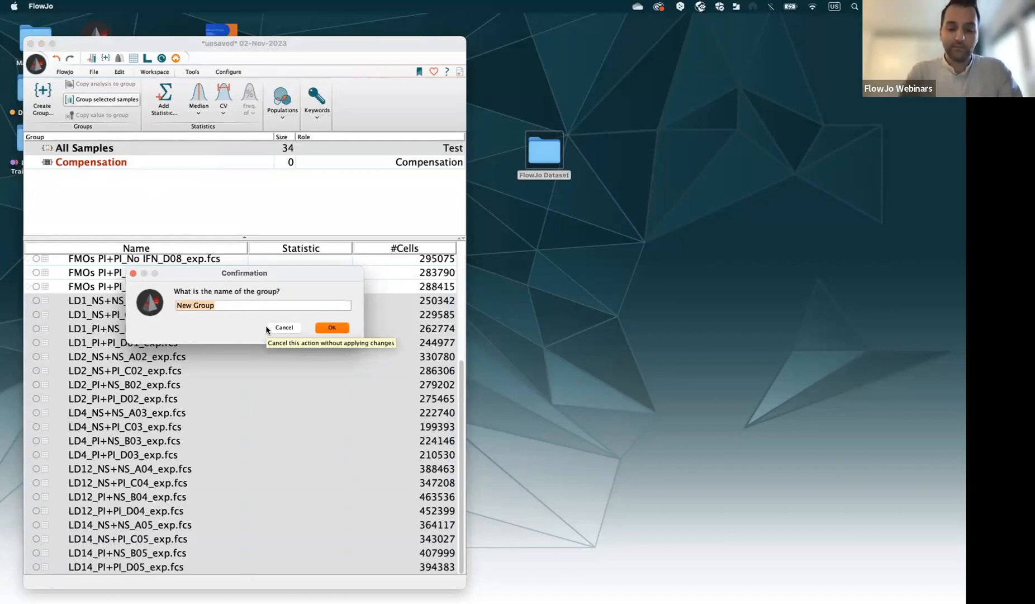
{"action": "type", "text": "Donor C"}
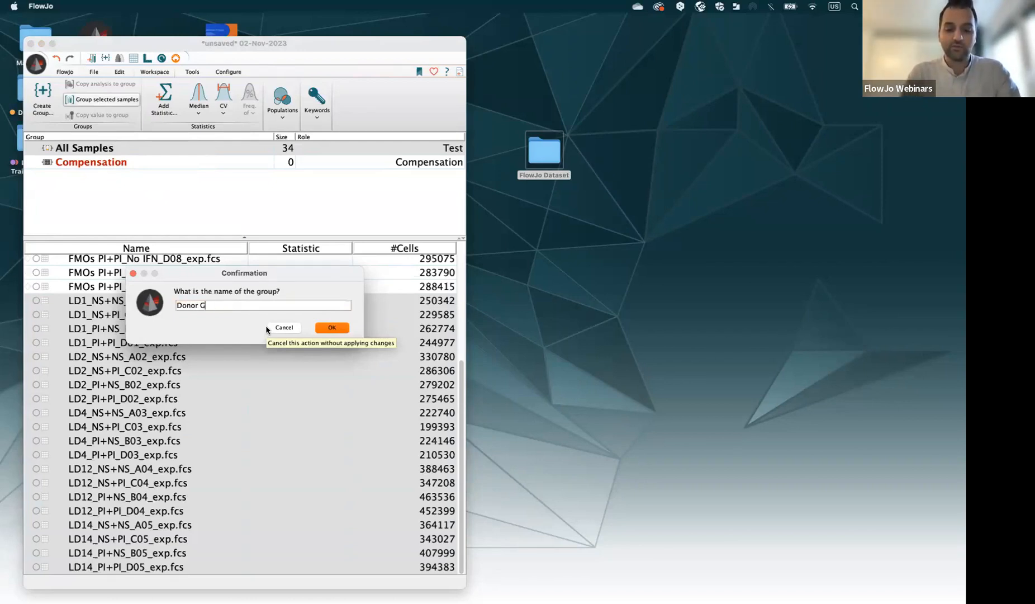
{"action": "type", "text": "roup"}
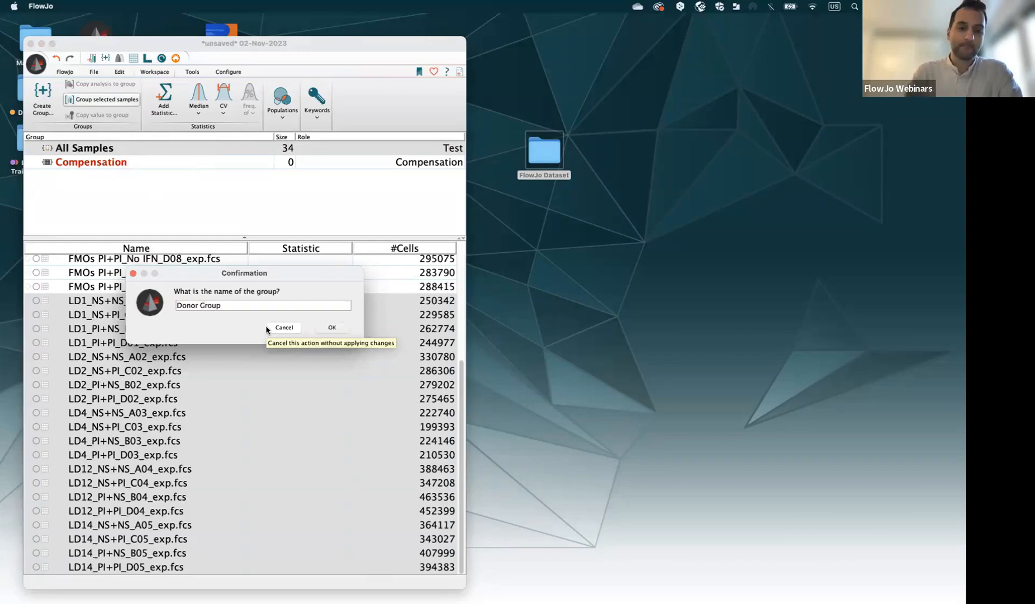
{"action": "key", "text": "Return"}
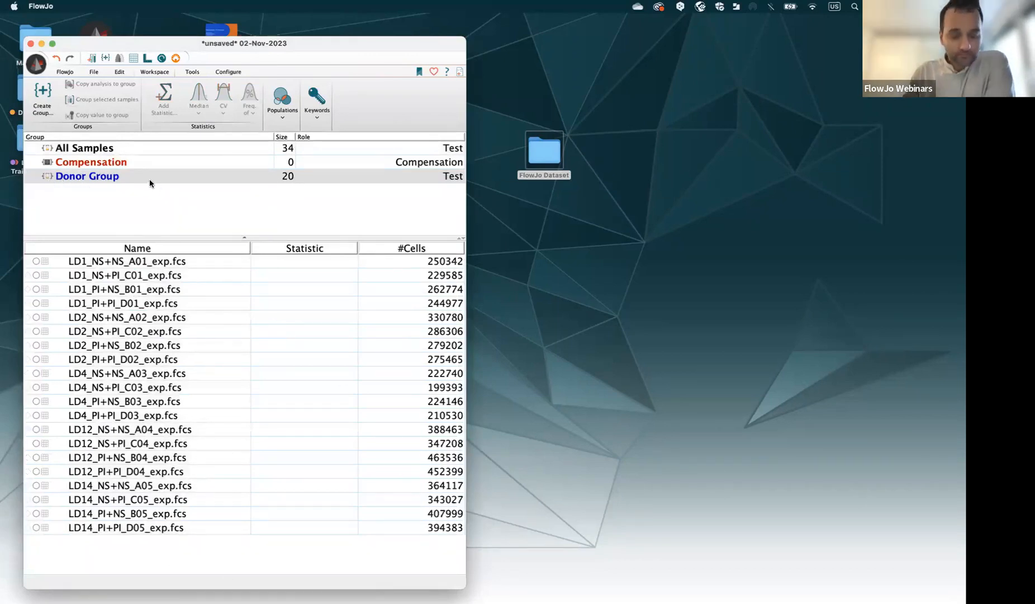
- Show the All Samples group and review the supported instruments in the Cytometers preferences, then close the preferences
{"action": "left_click", "coordinate": [134, 146]}
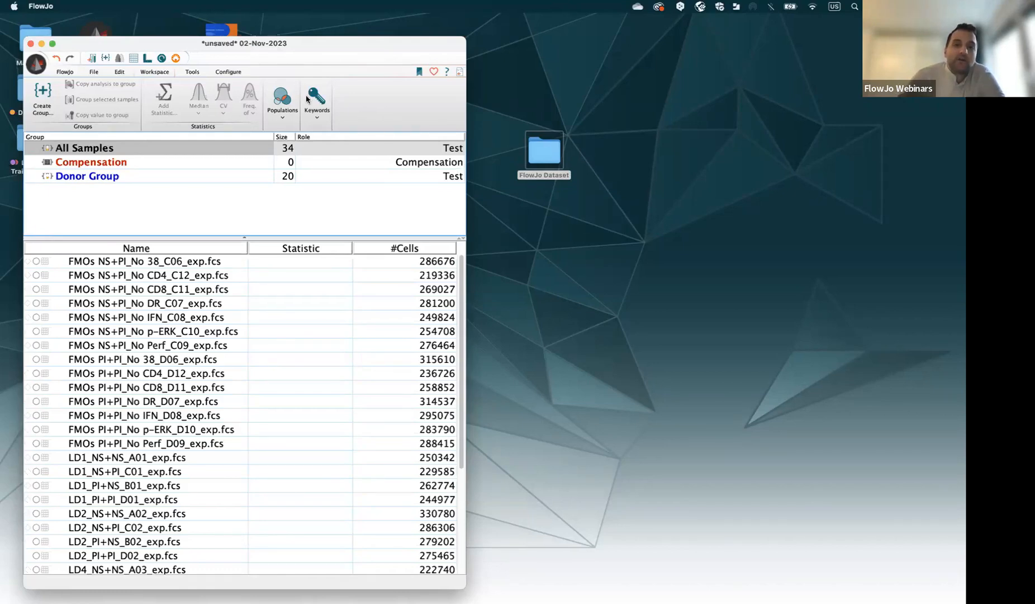
{"action": "left_click_drag", "start_coordinate": [200, 49], "coordinate": [180, 72]}
{"action": "left_click", "coordinate": [415, 96]}
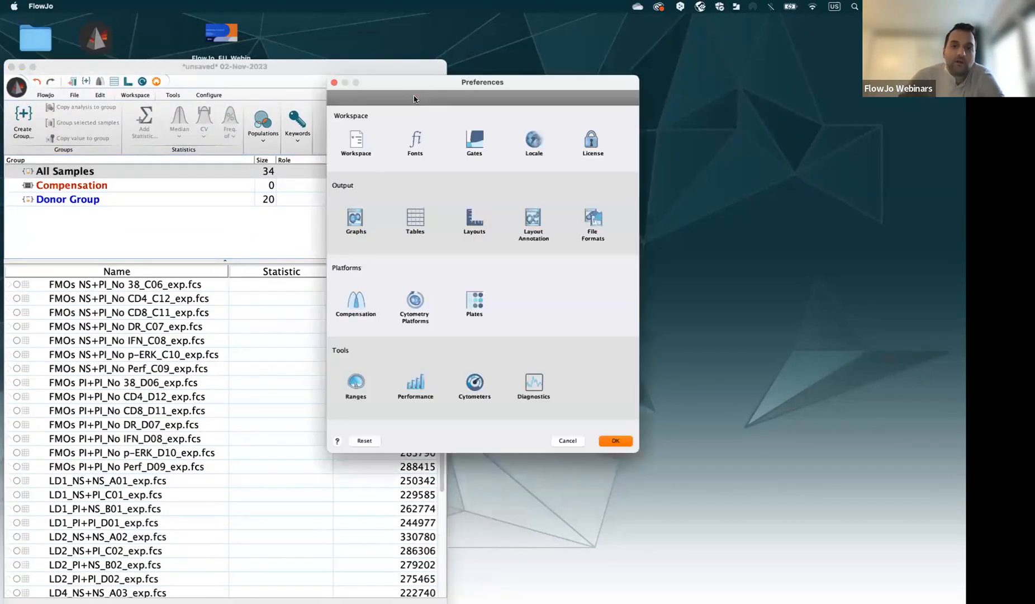
{"action": "left_click", "coordinate": [475, 384]}
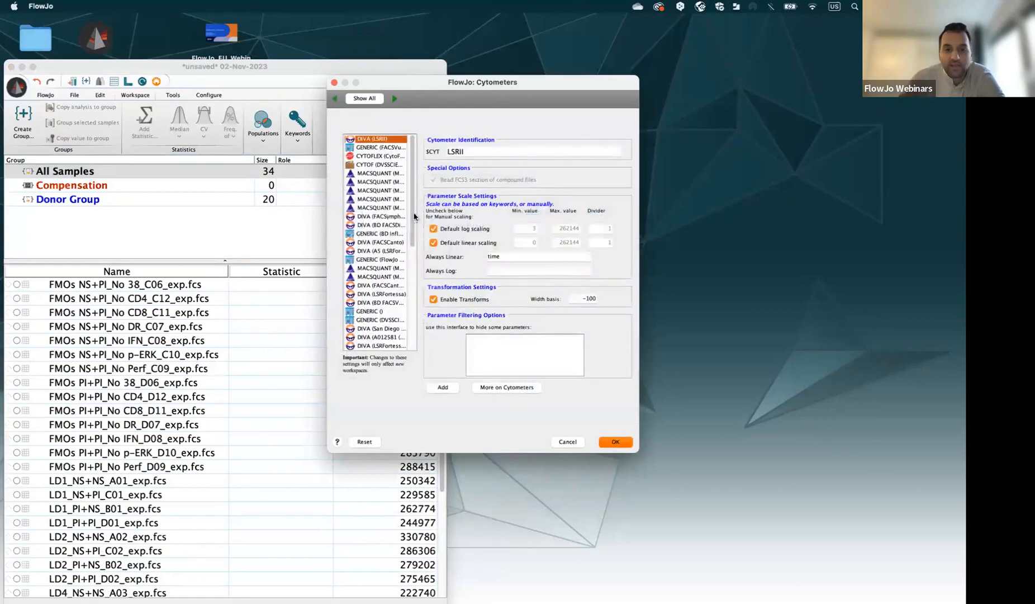
{"action": "left_click_drag", "start_coordinate": [413, 157], "coordinate": [392, 95]}
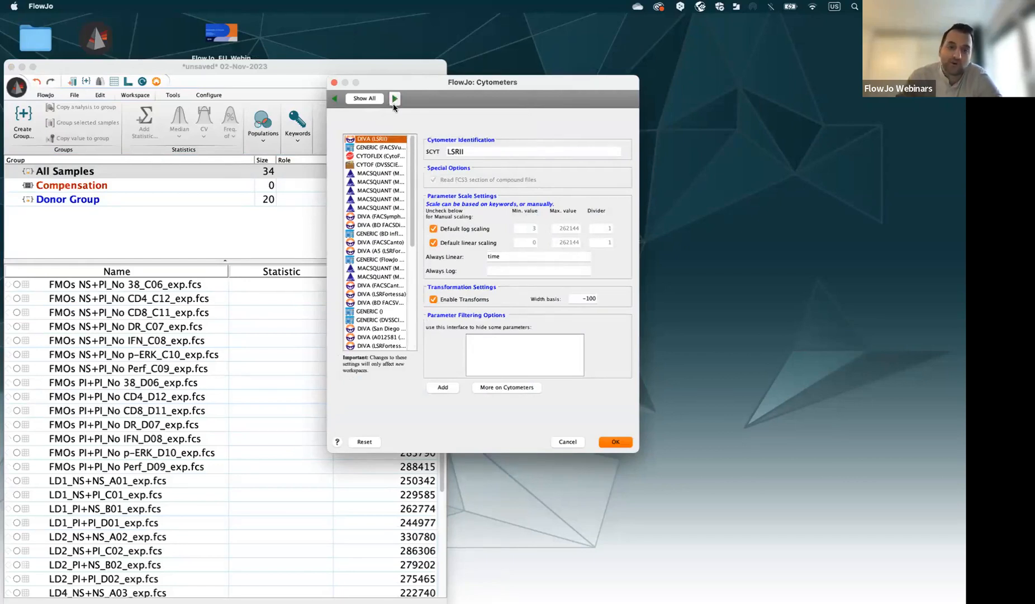
{"action": "left_click_drag", "start_coordinate": [415, 147], "coordinate": [429, 31]}
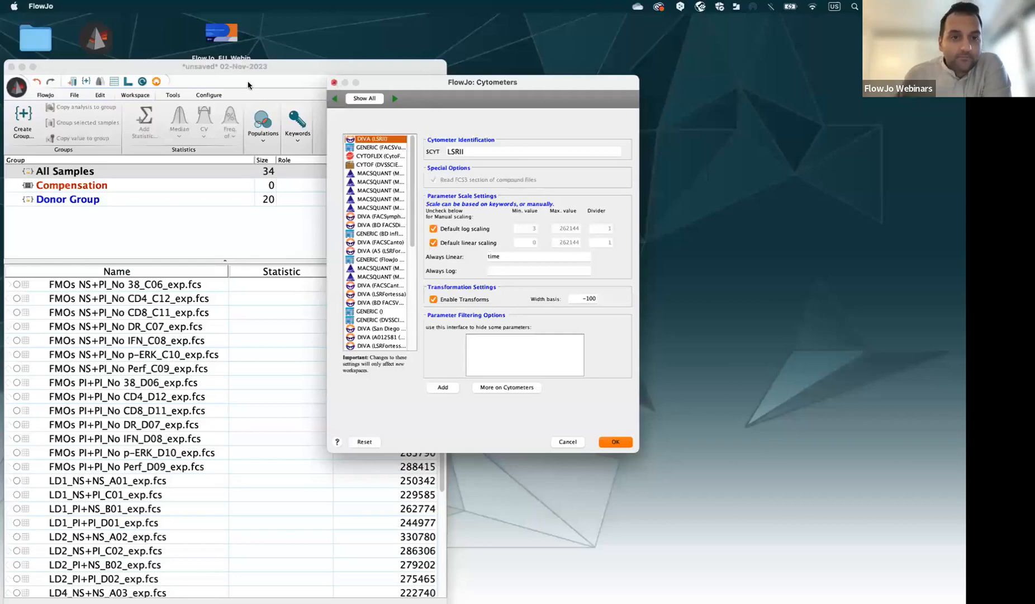
{"action": "left_click", "coordinate": [334, 82]}
- Enlarge the workspace window and review the FMOs samples listed in the All Samples group
{"action": "left_click_drag", "start_coordinate": [440, 555], "coordinate": [492, 600]}
{"action": "scroll", "coordinate": [216, 344], "scroll_direction": "down", "scroll_amount": 5}
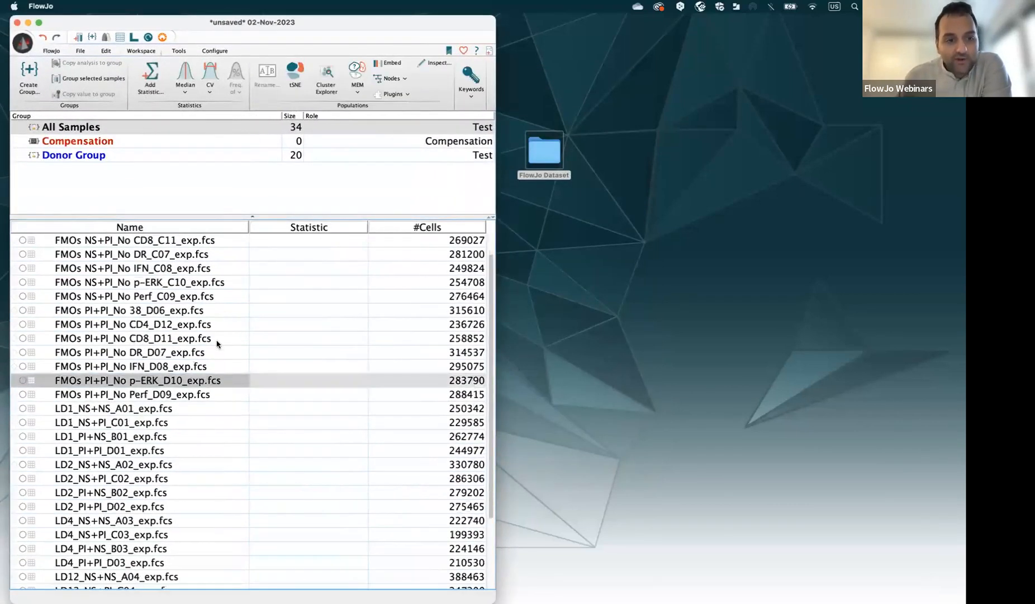
{"action": "scroll", "coordinate": [216, 344], "scroll_direction": "up", "scroll_amount": 5}
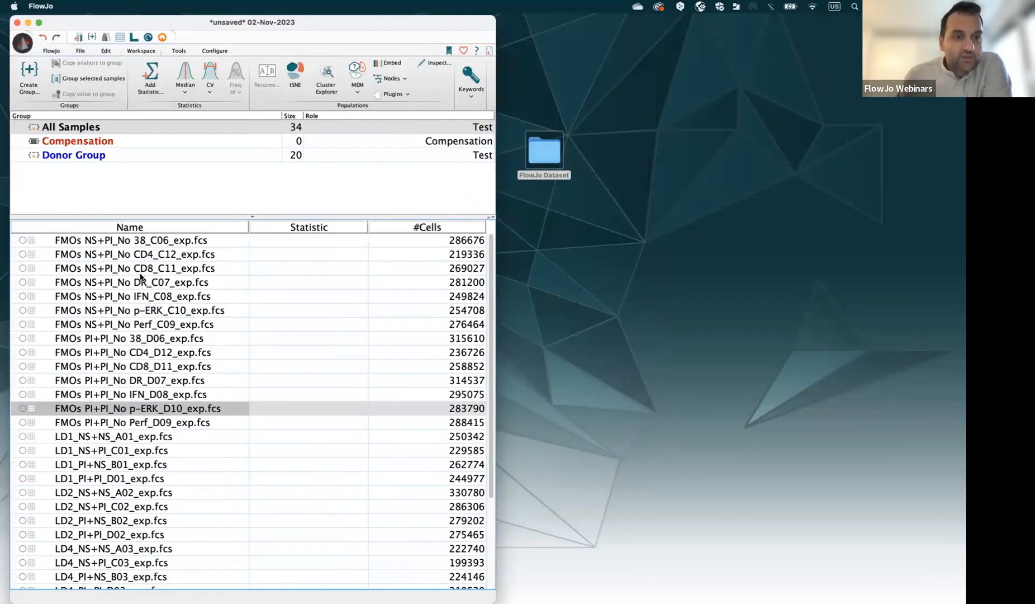
{"action": "left_click", "coordinate": [114, 157]}
{"action": "left_click", "coordinate": [103, 131]}
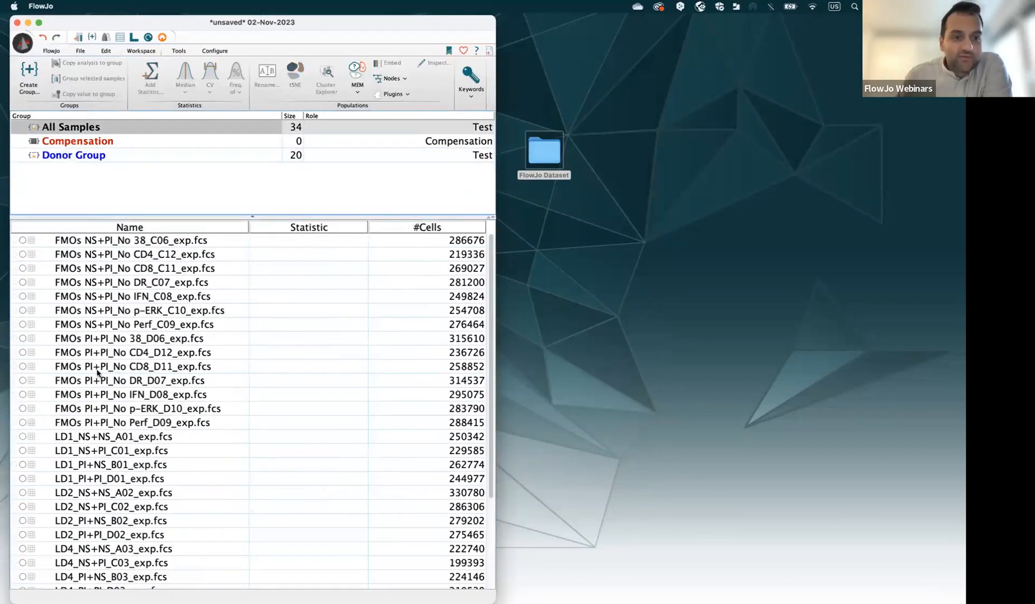
{"action": "left_click", "coordinate": [127, 425]}
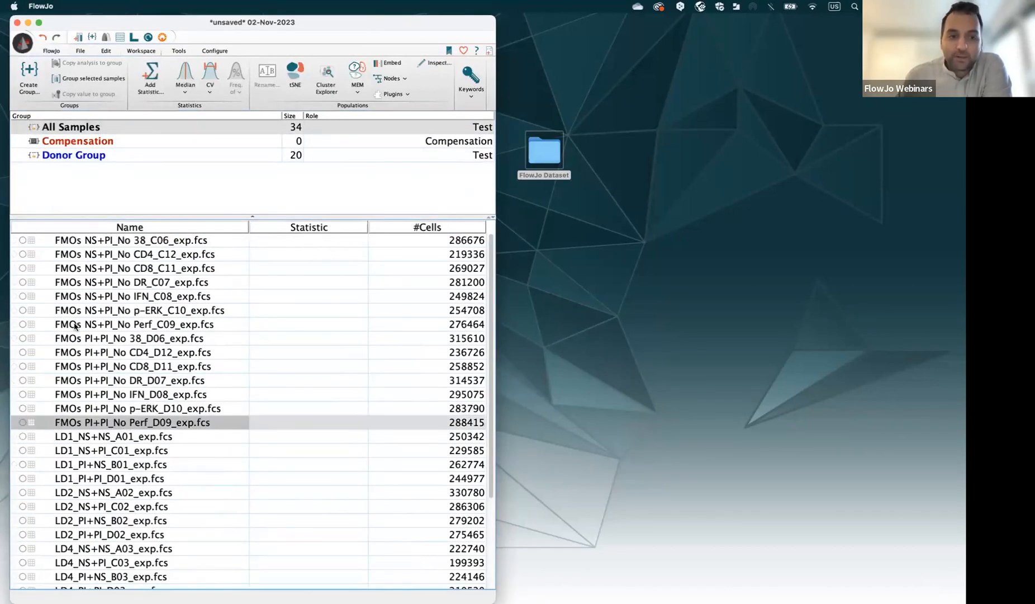
{"action": "left_click_drag", "start_coordinate": [166, 26], "coordinate": [170, 26]}
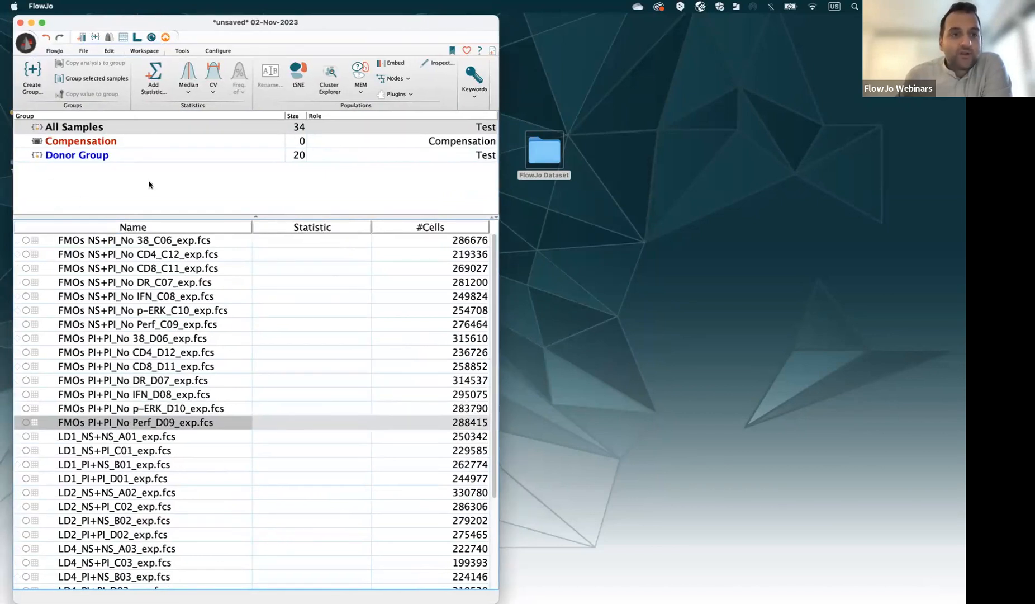
- Start creating a new group from All Samples, placing its dialog clear of the sample names, and name it "FMO COntrol"
{"action": "left_click", "coordinate": [95, 40]}
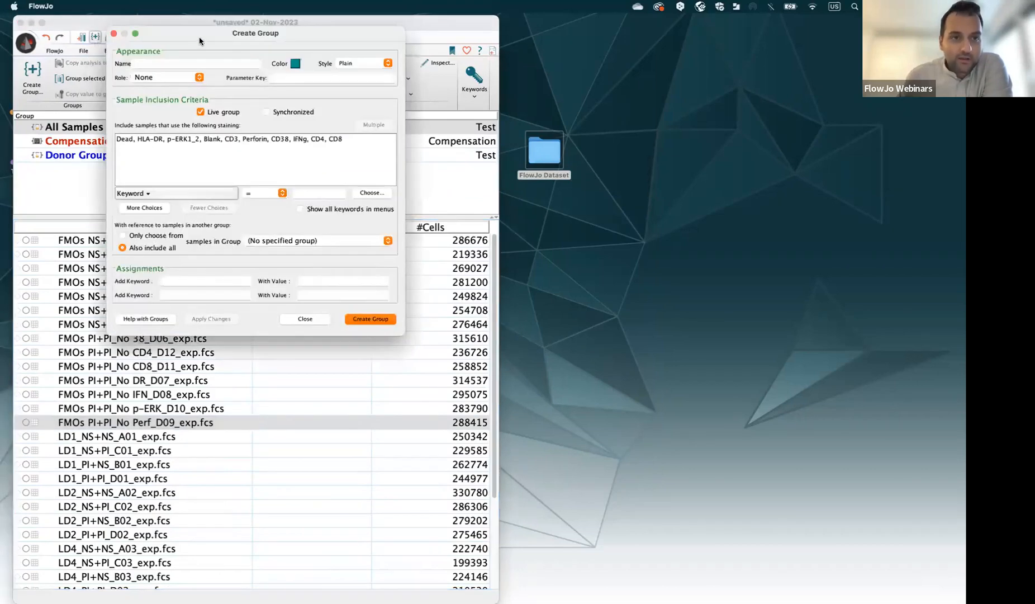
{"action": "left_click_drag", "start_coordinate": [199, 36], "coordinate": [402, 134]}
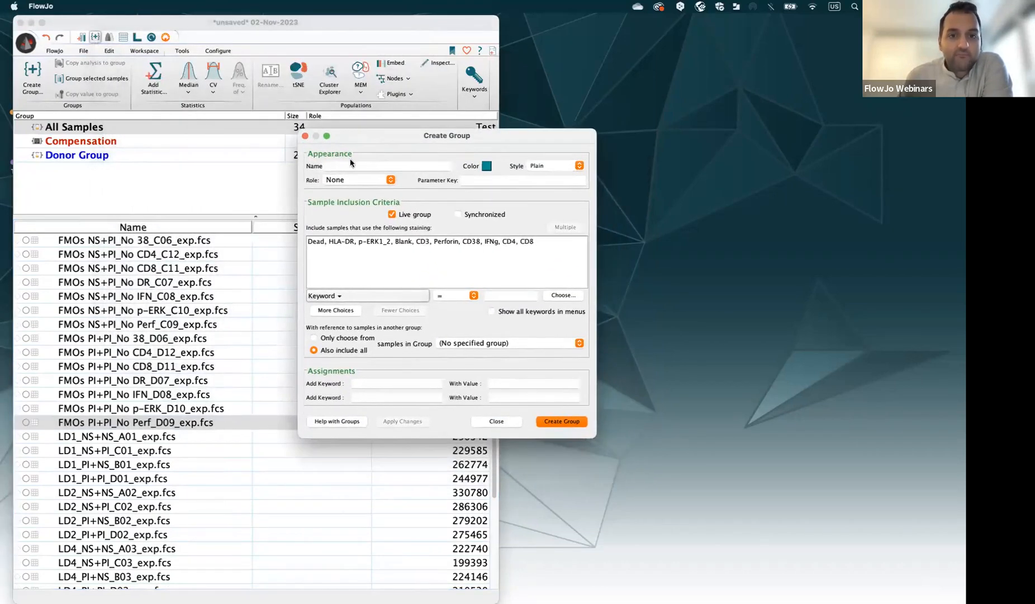
{"action": "left_click", "coordinate": [352, 165]}
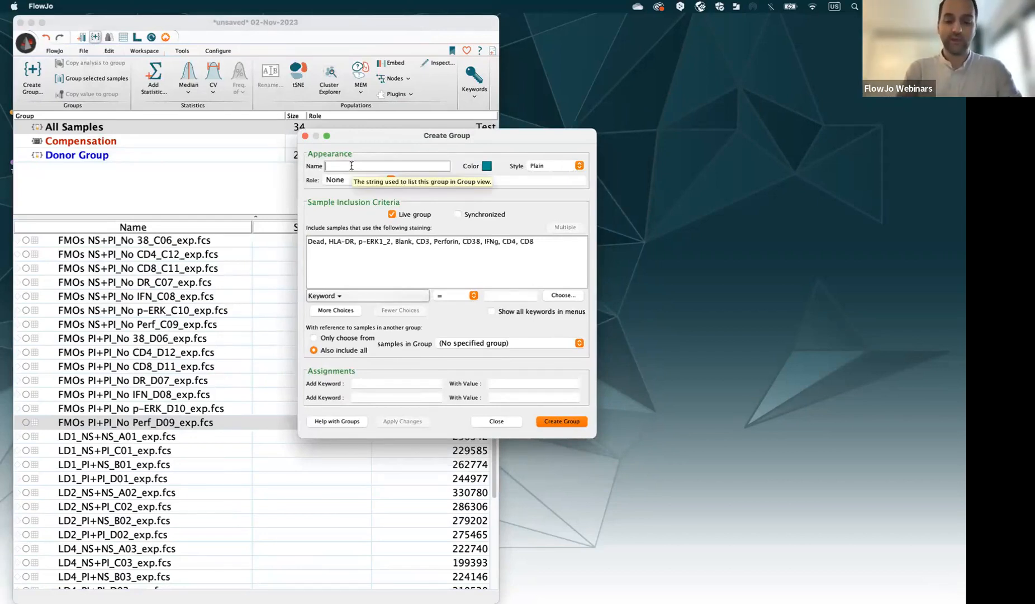
{"action": "type", "text": "FMO Con"}
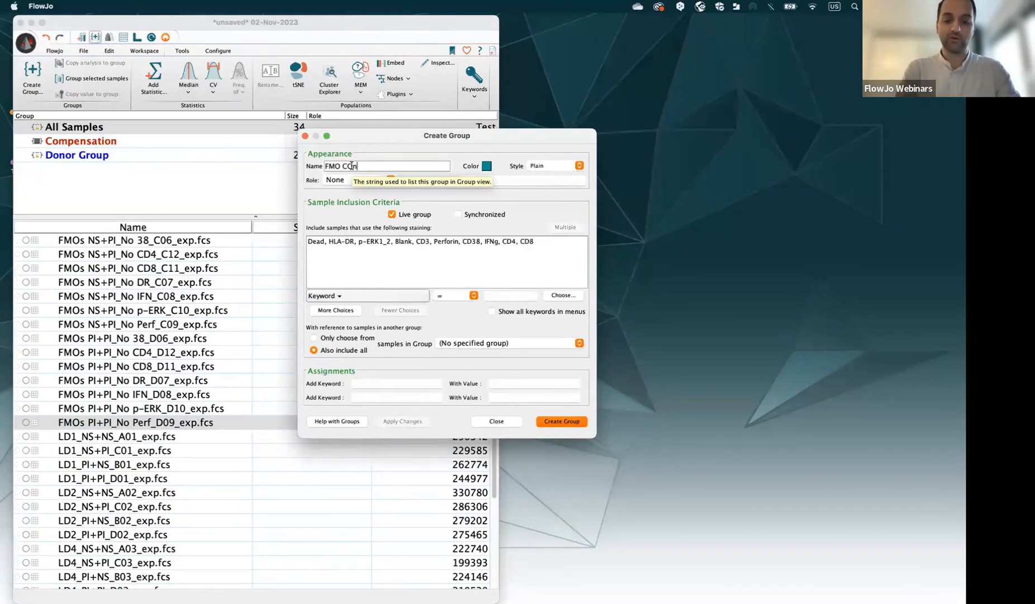
{"action": "type", "text": "trol"}
- Save the workspace to the Desktop as 02-Nov-2023.wsp
{"action": "key", "text": "super+s"}
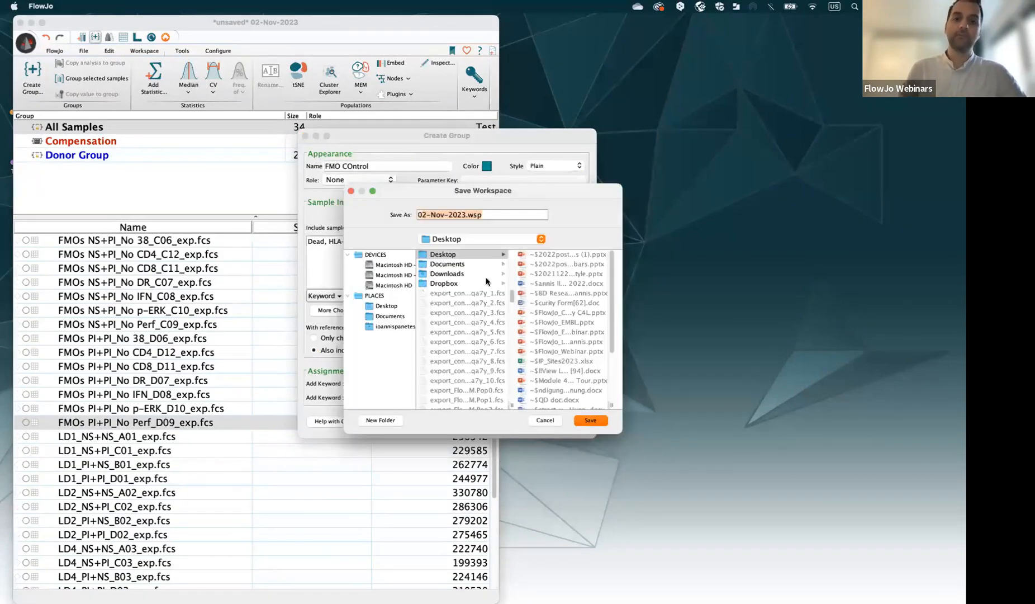
{"action": "left_click", "coordinate": [593, 421]}
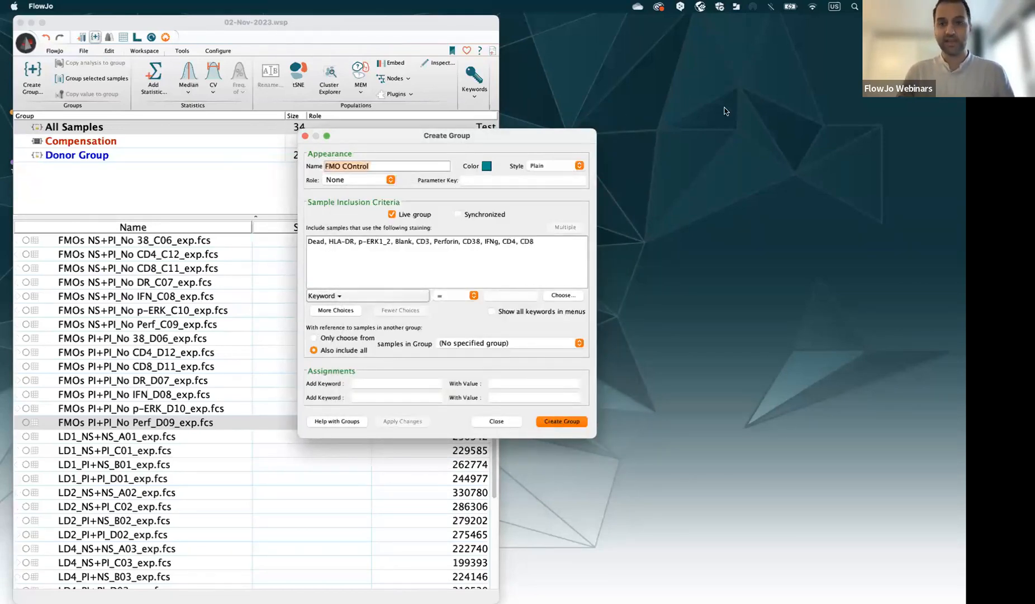
- Correct the new group's name to "FMO Control" and set its role to Controls
{"action": "left_click", "coordinate": [348, 167]}
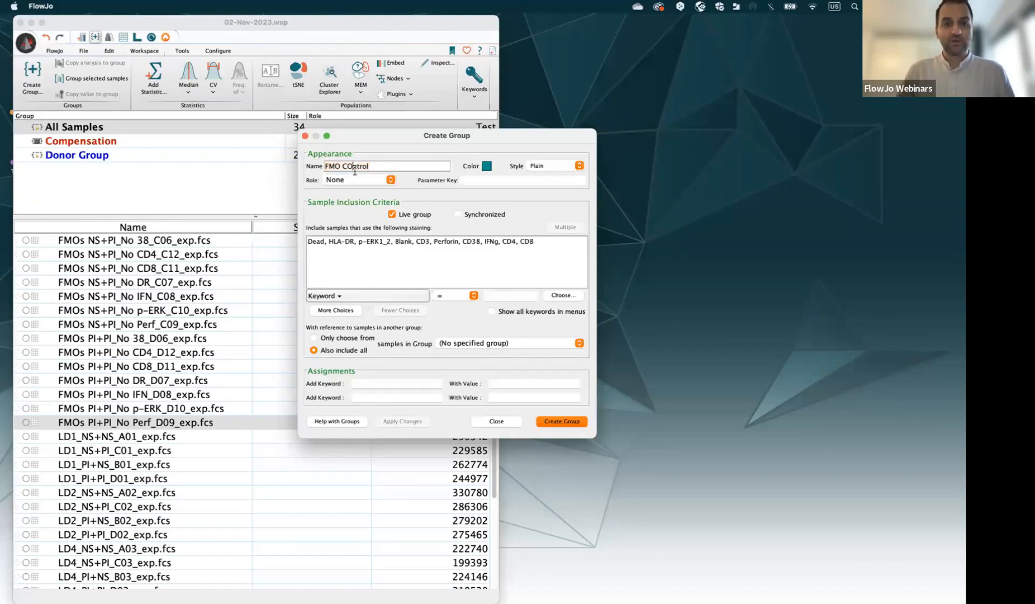
{"action": "key", "text": "BackSpace"}
{"action": "type", "text": "o"}
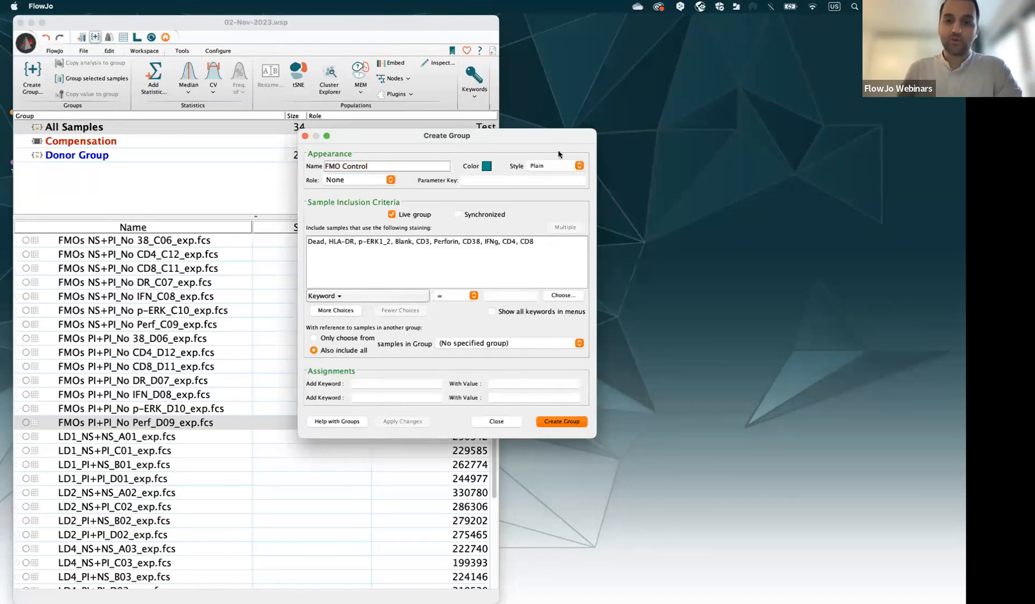
{"action": "left_click", "coordinate": [347, 180]}
{"action": "left_click", "coordinate": [344, 200]}
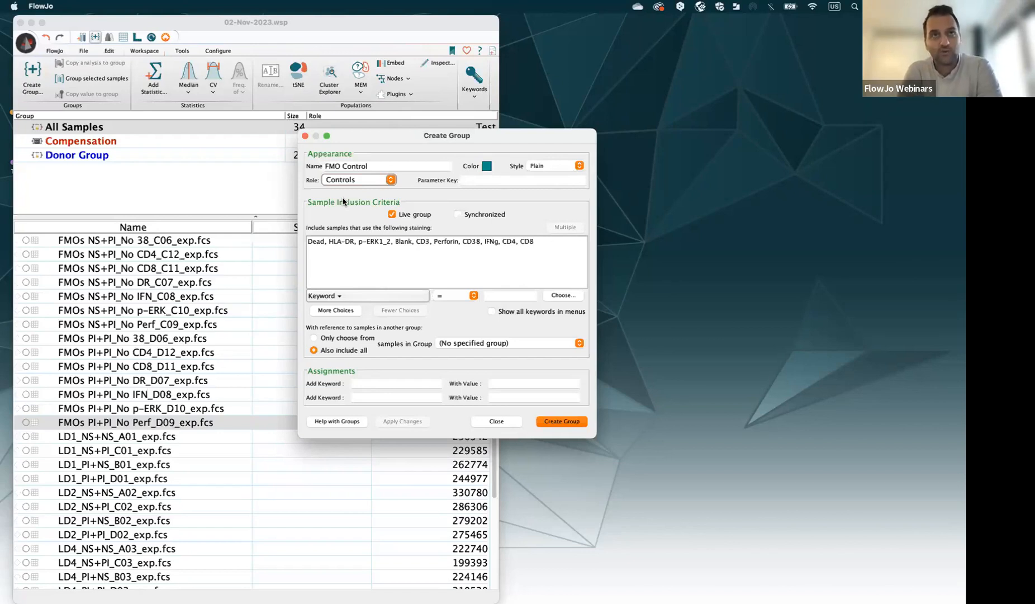
- Set the inclusion criterion to $FIL Contains "FMO", create the group and close the dialog
{"action": "left_click", "coordinate": [330, 297]}
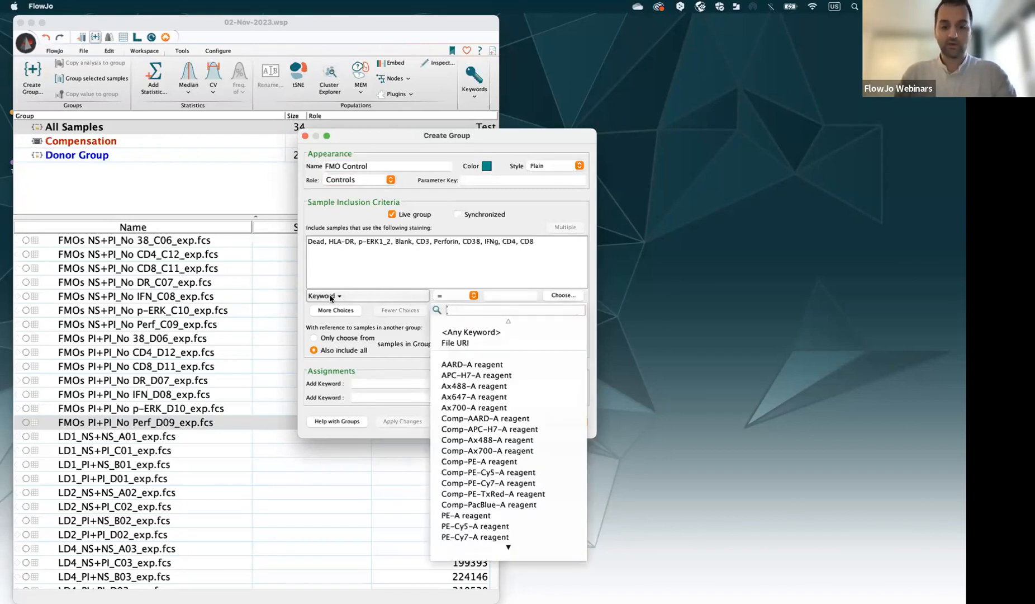
{"action": "type", "text": "$FI"}
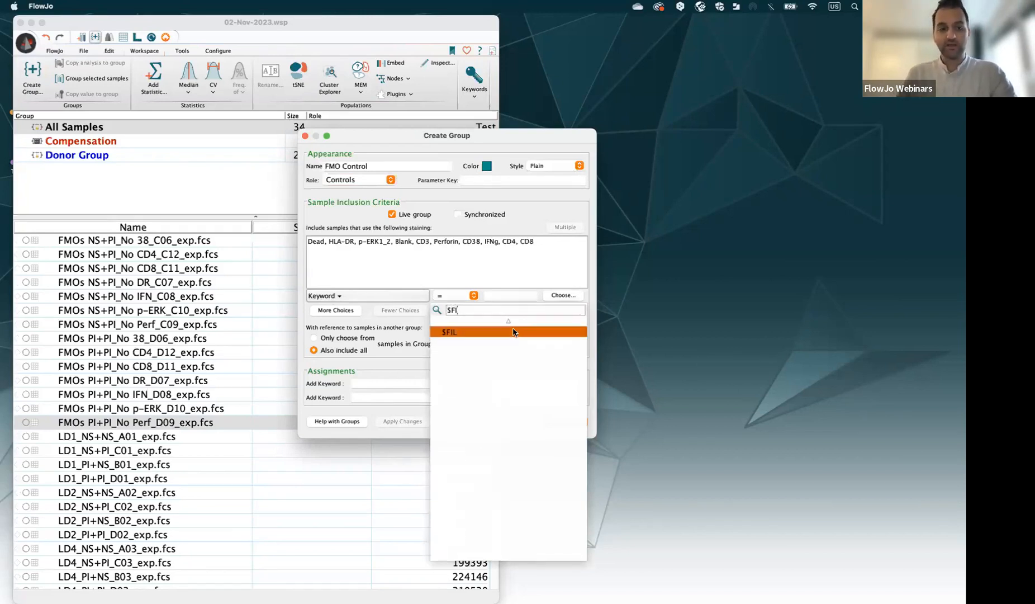
{"action": "left_click", "coordinate": [514, 332]}
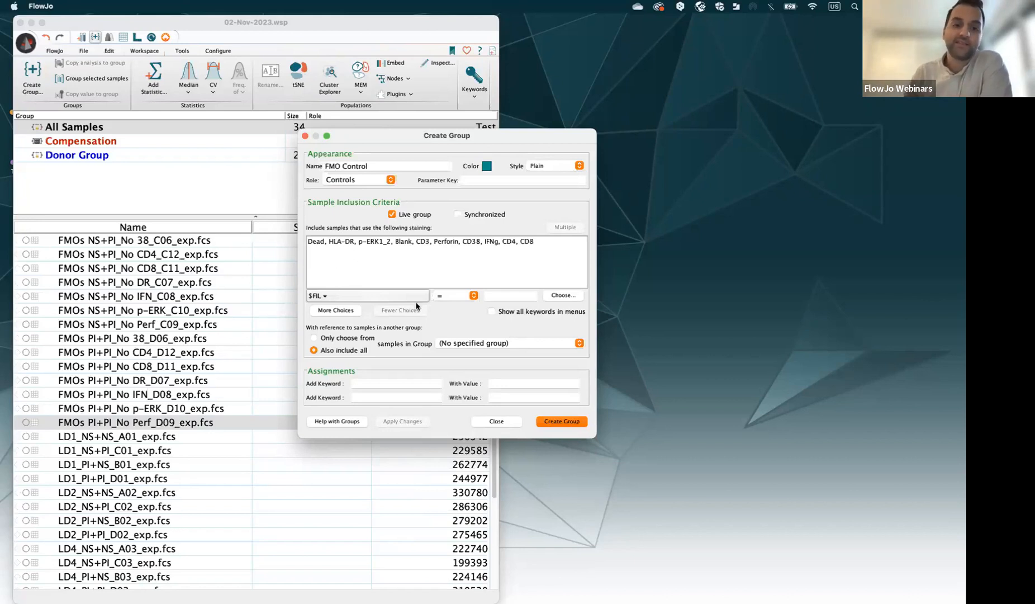
{"action": "left_click", "coordinate": [447, 298]}
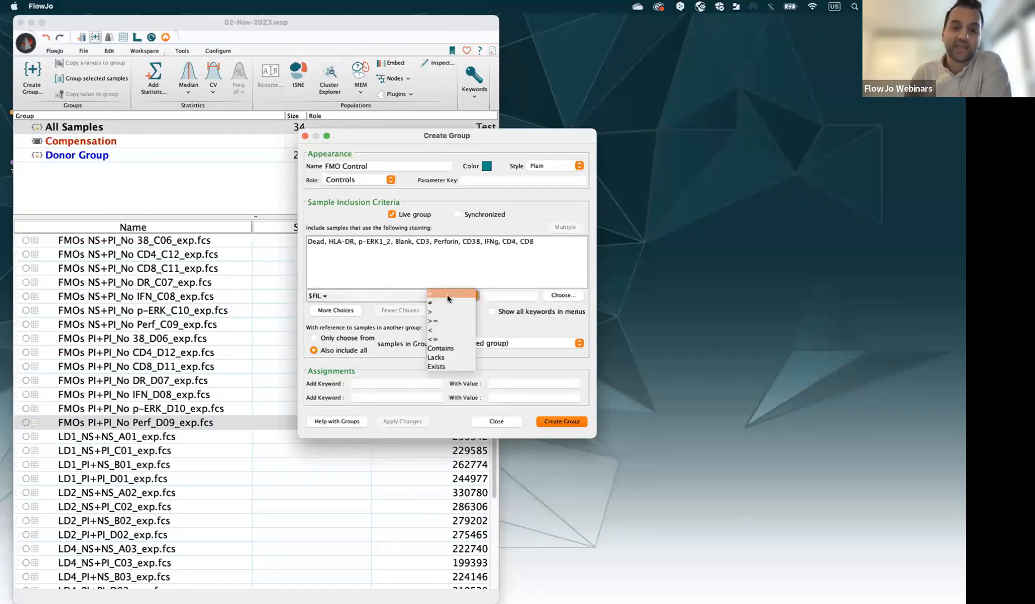
{"action": "left_click", "coordinate": [451, 349]}
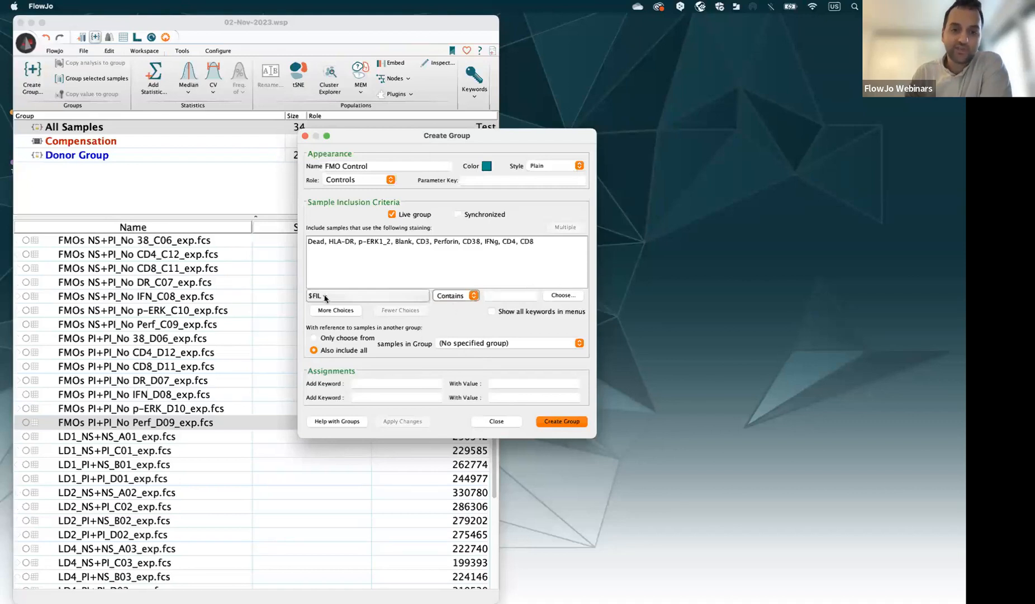
{"action": "left_click", "coordinate": [502, 296]}
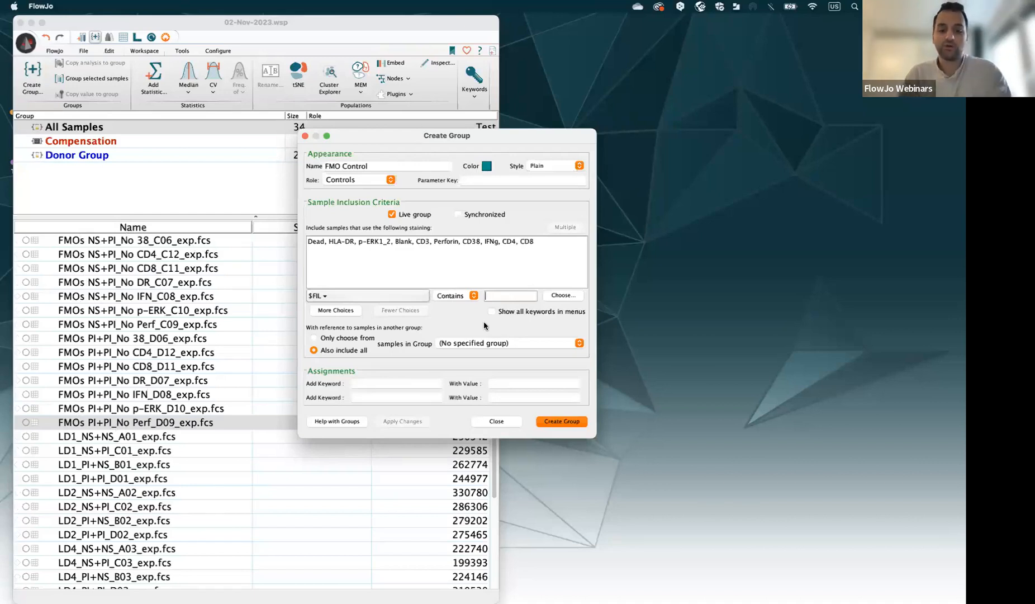
{"action": "type", "text": "FMO"}
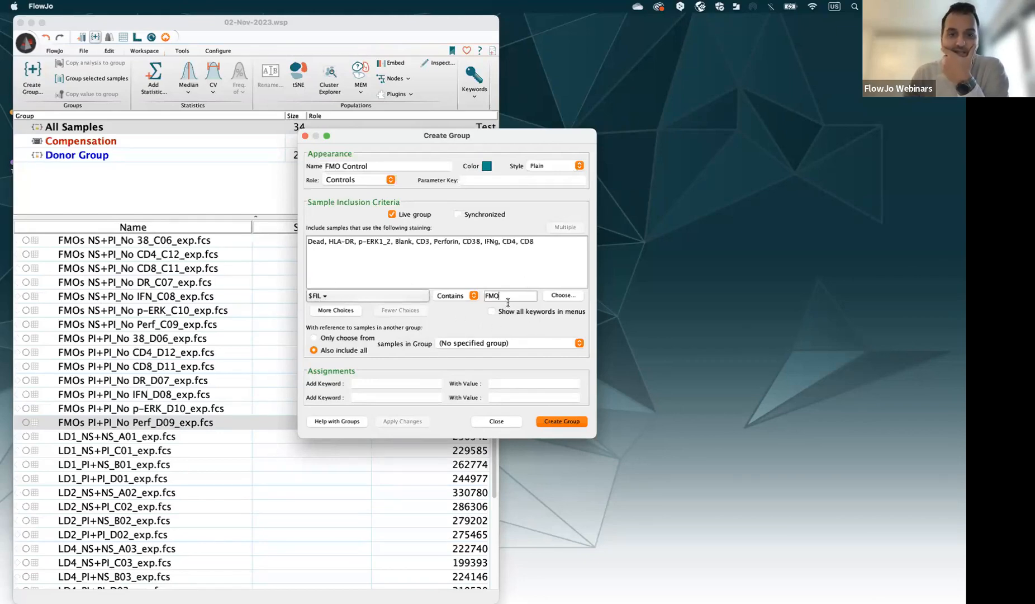
{"action": "left_click", "coordinate": [571, 423]}
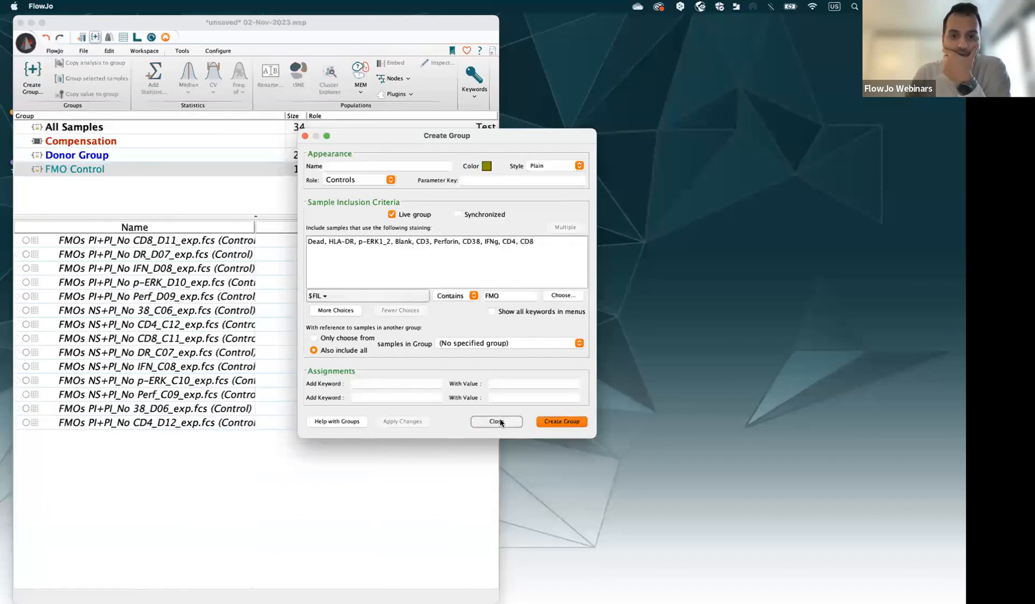
{"action": "left_click", "coordinate": [498, 420]}
- Widen the workspace window, compare the Donor Group and FMO Control samples, and slightly shorten the group list area
{"action": "left_click_drag", "start_coordinate": [499, 394], "coordinate": [665, 399]}
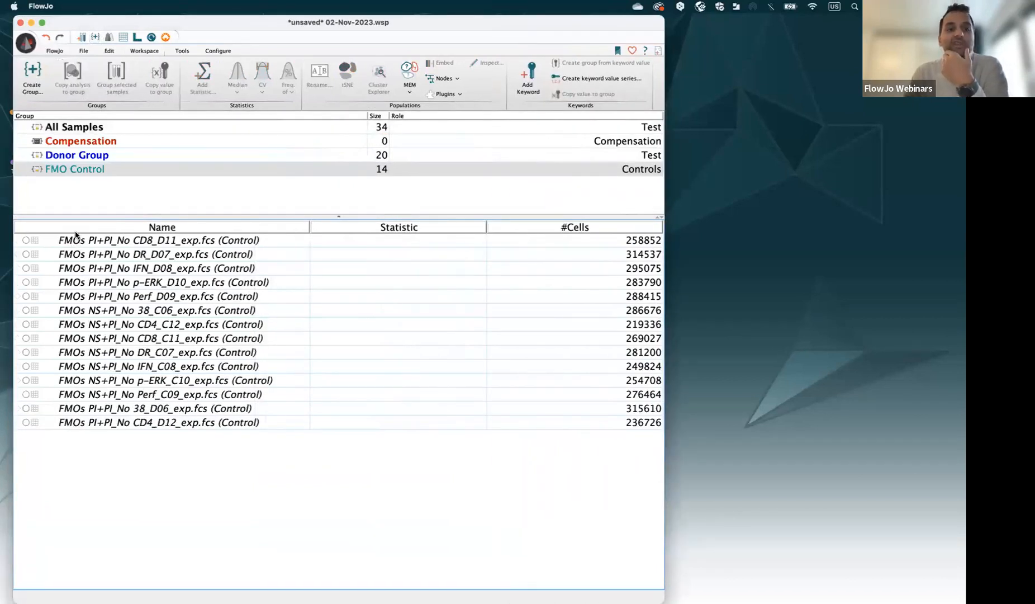
{"action": "left_click", "coordinate": [133, 155]}
{"action": "left_click", "coordinate": [132, 167]}
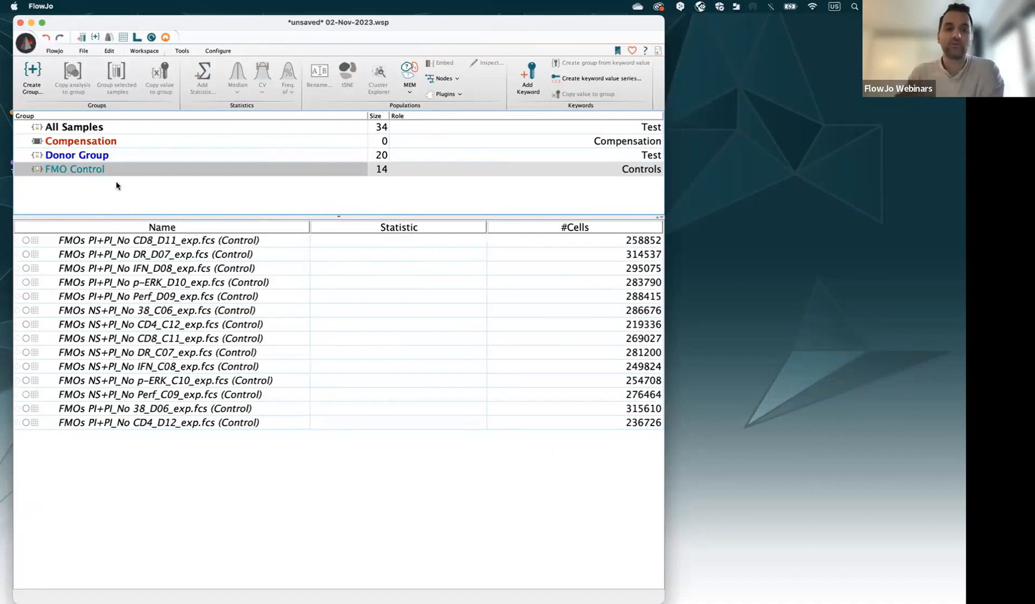
{"action": "left_click_drag", "start_coordinate": [135, 216], "coordinate": [131, 212]}
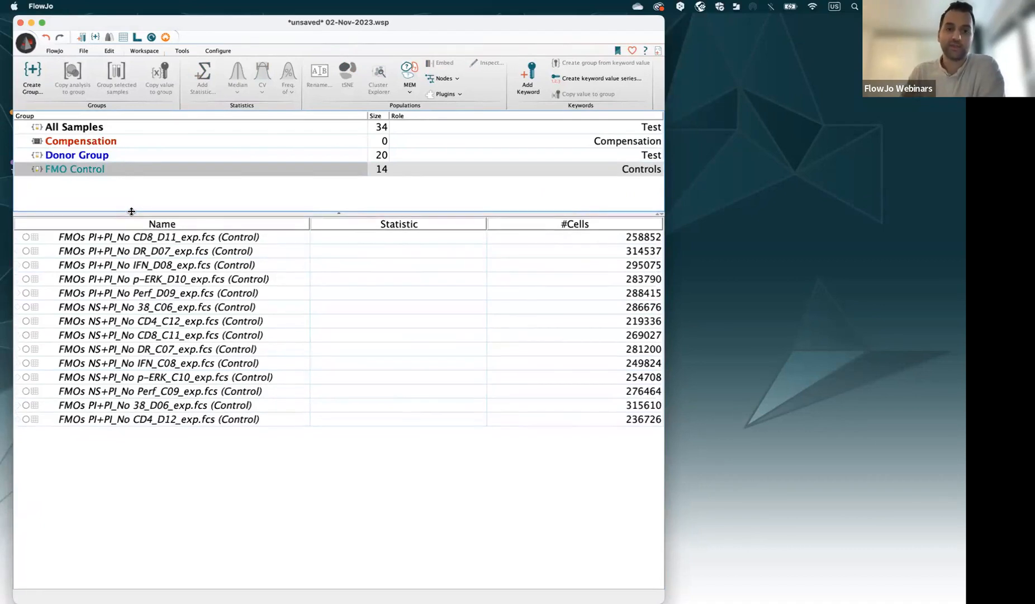
- Show the Donor Group, highlight all its samples from LD1_NS+NS_A01_exp.fcs to LD14_PI+PI_D05_exp.fcs, and sort the list by Name
{"action": "left_click", "coordinate": [117, 157]}
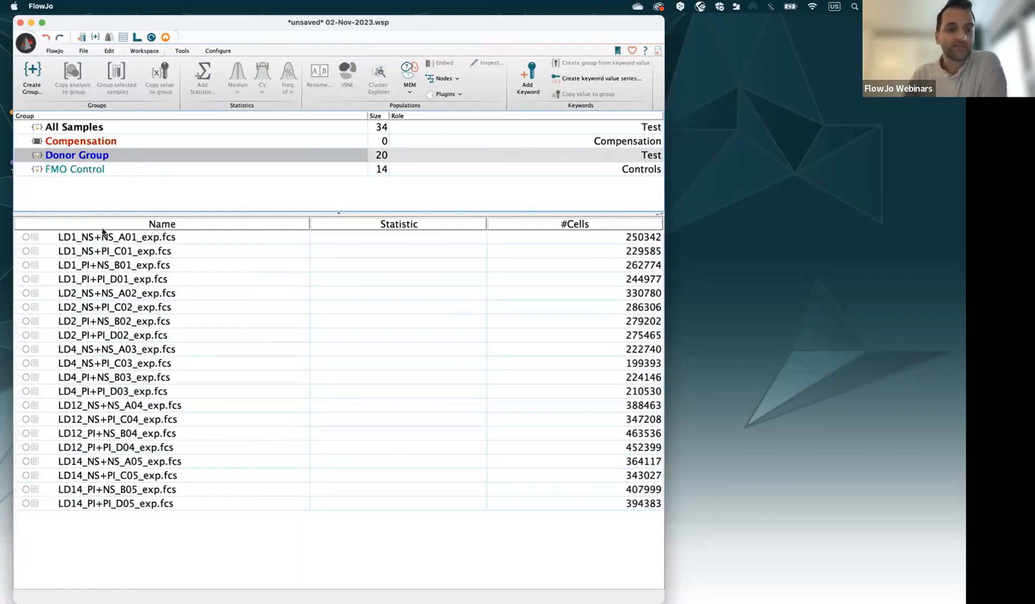
{"action": "left_click", "coordinate": [80, 236]}
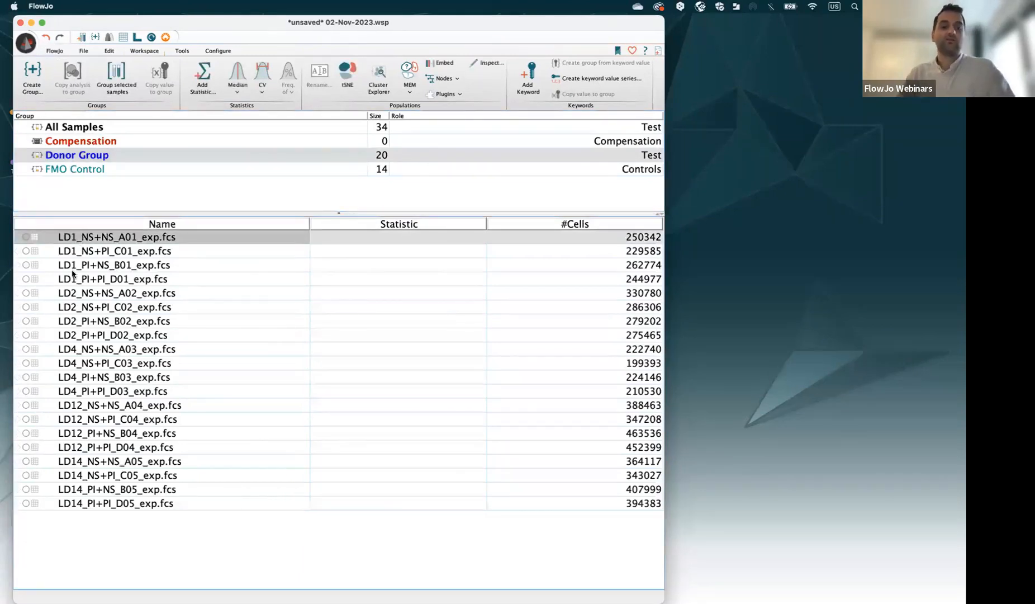
{"action": "left_click", "coordinate": [112, 502], "text": "shift"}
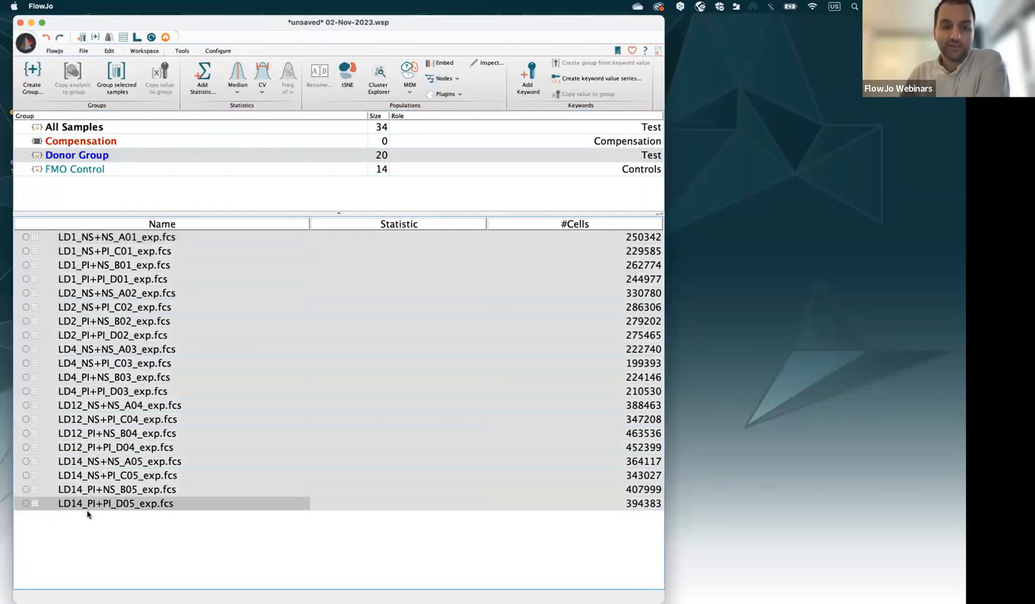
{"action": "left_click", "coordinate": [138, 197]}
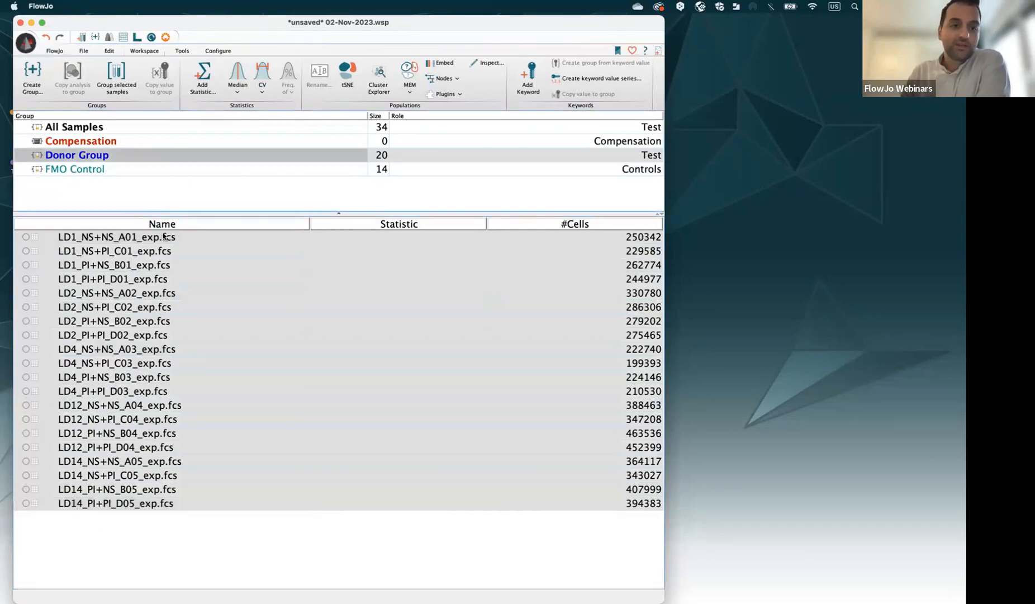
{"action": "left_click", "coordinate": [163, 225]}
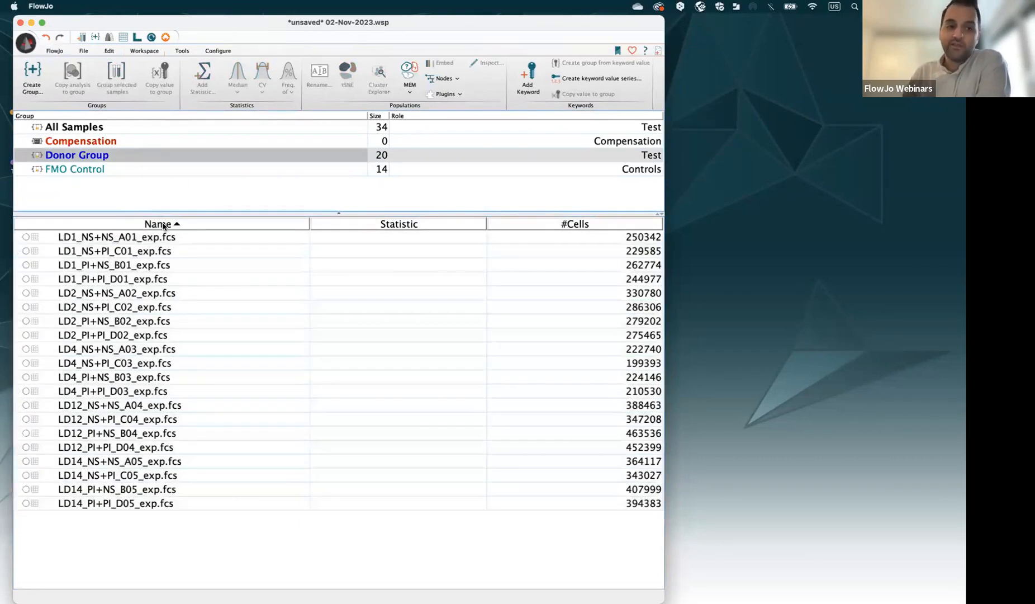
- Sort the Donor Group samples by Name and by #Cells in both directions, and restore the ascending Name order
{"action": "left_click", "coordinate": [163, 224]}
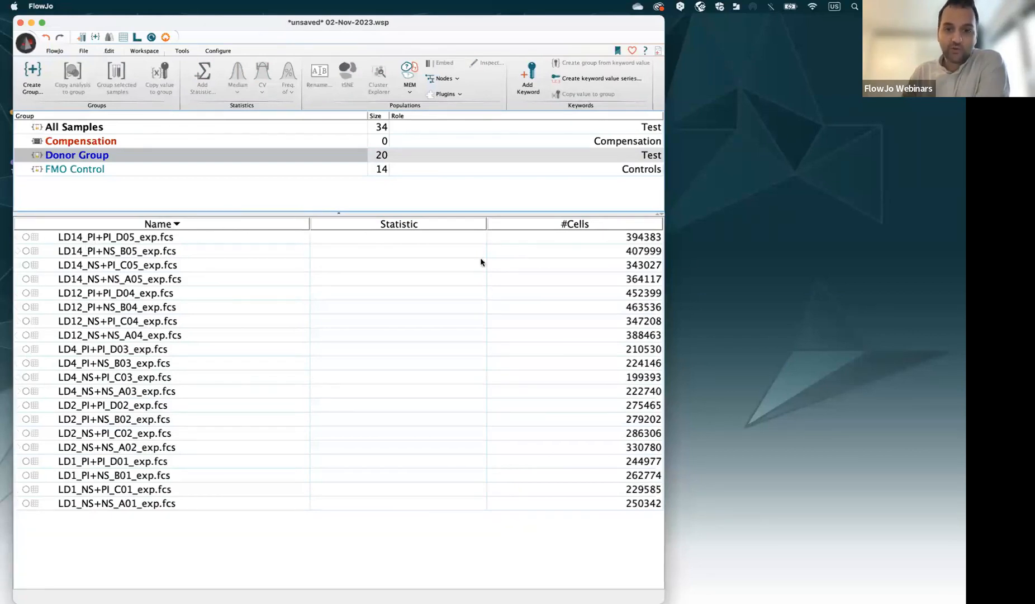
{"action": "left_click", "coordinate": [168, 225]}
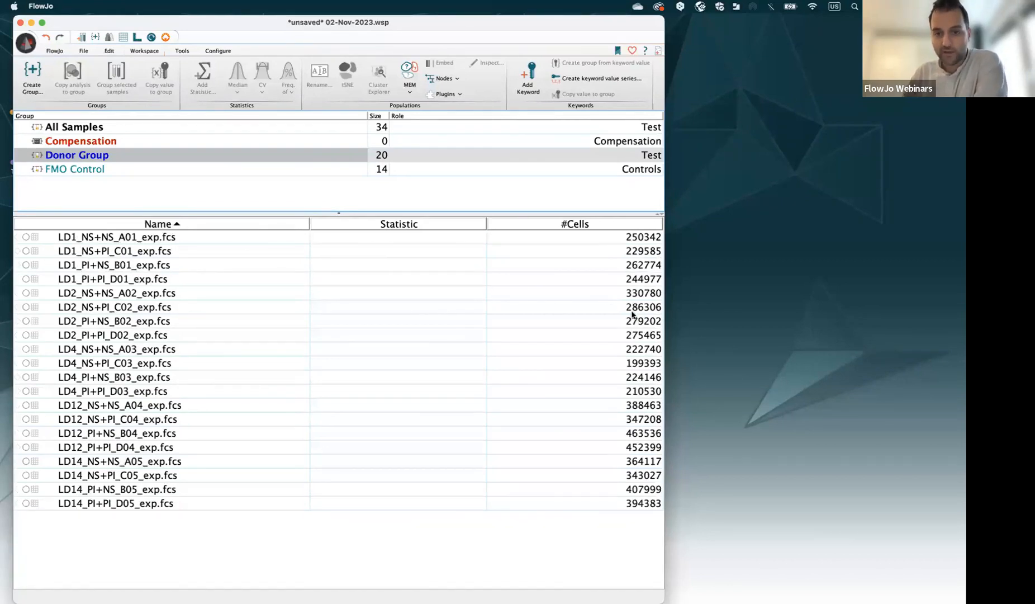
{"action": "left_click", "coordinate": [611, 226]}
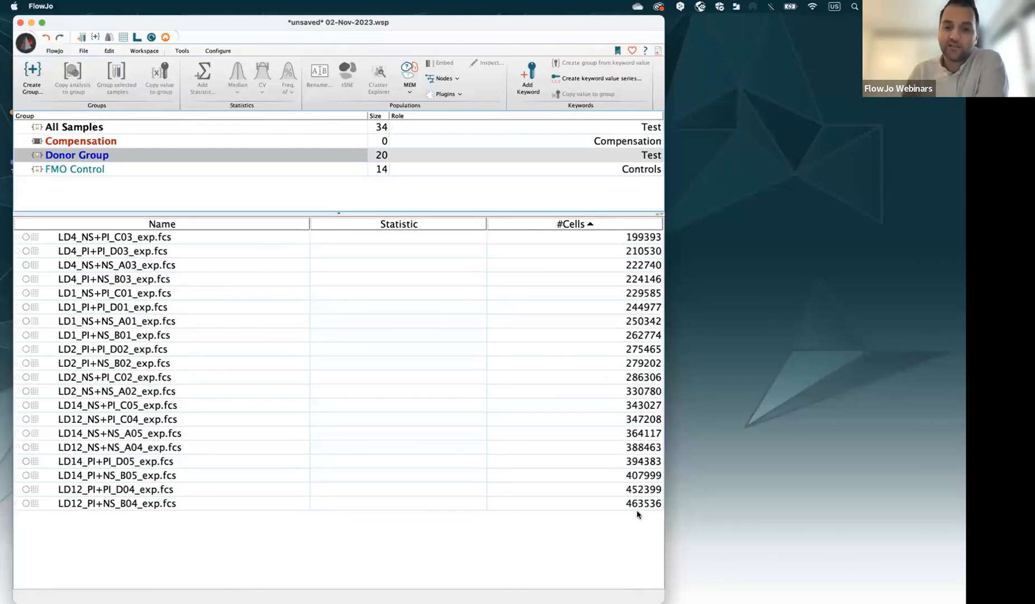
{"action": "left_click", "coordinate": [591, 224]}
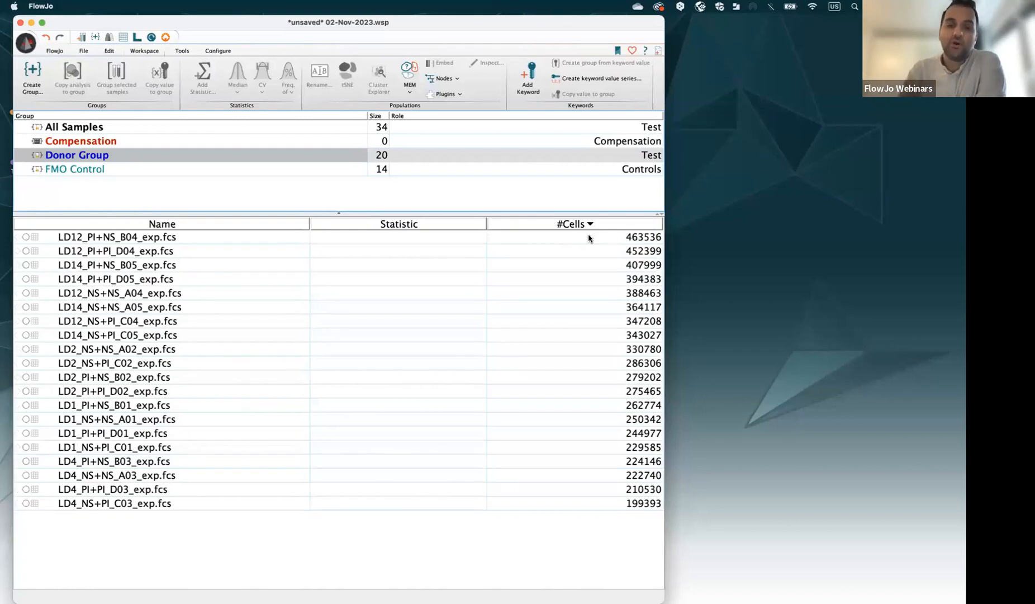
{"action": "left_click", "coordinate": [216, 223]}
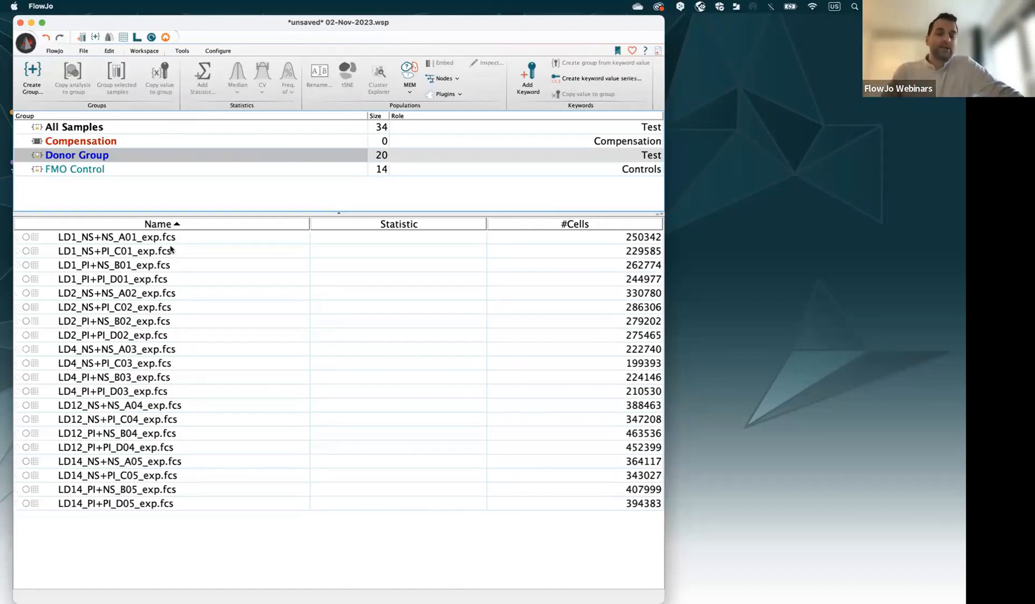
- Inspect the properties of LD1_NS+NS_A01_exp.fcs, enlarging the properties window and widening its keyword area
{"action": "left_click", "coordinate": [90, 237]}
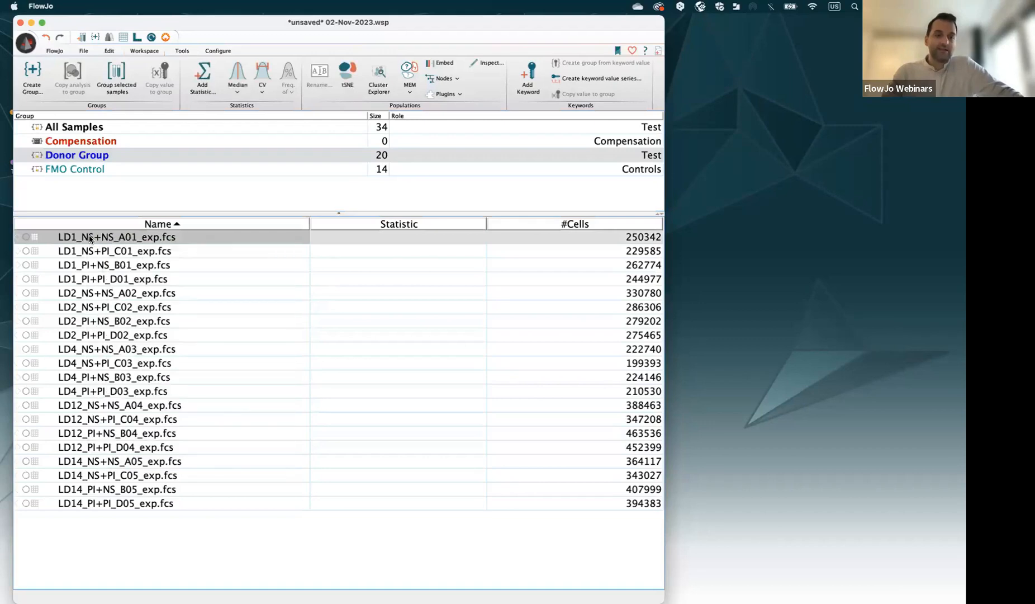
{"action": "right_click", "coordinate": [90, 239]}
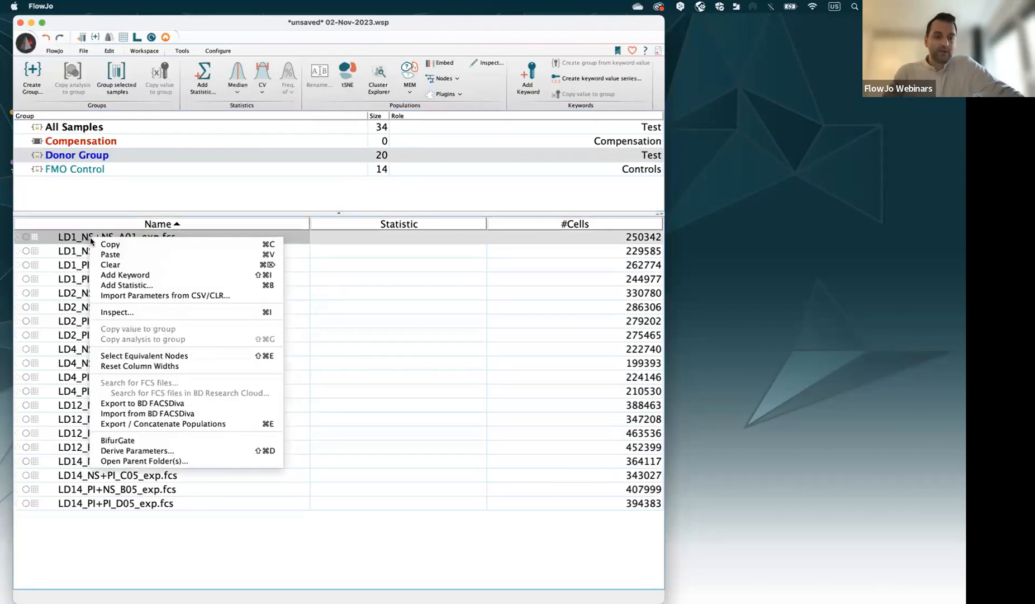
{"action": "left_click", "coordinate": [154, 314]}
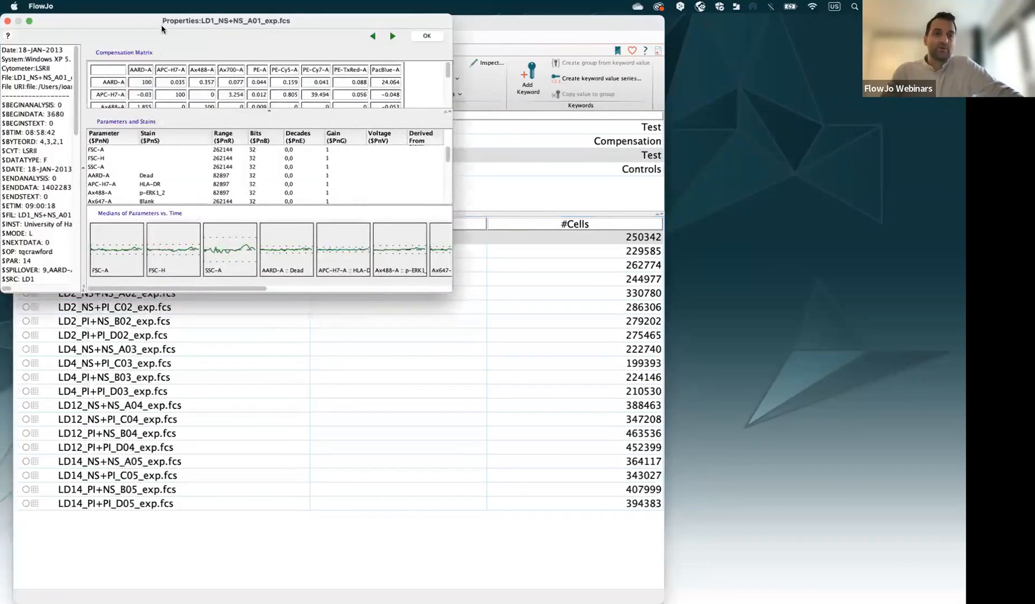
{"action": "left_click_drag", "start_coordinate": [158, 25], "coordinate": [215, 73]}
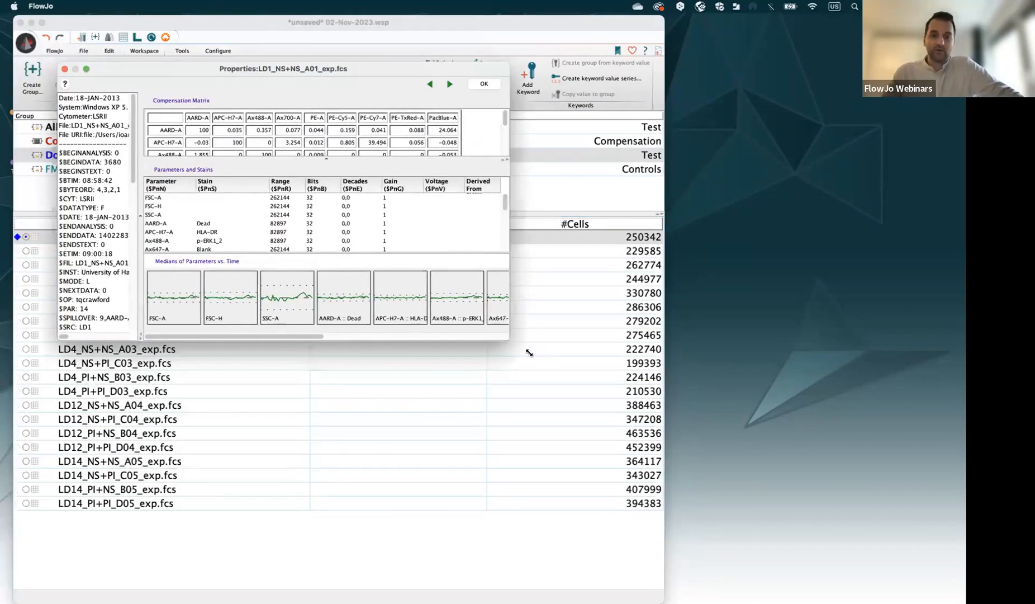
{"action": "left_click_drag", "start_coordinate": [511, 341], "coordinate": [746, 540]}
{"action": "left_click_drag", "start_coordinate": [167, 319], "coordinate": [454, 365]}
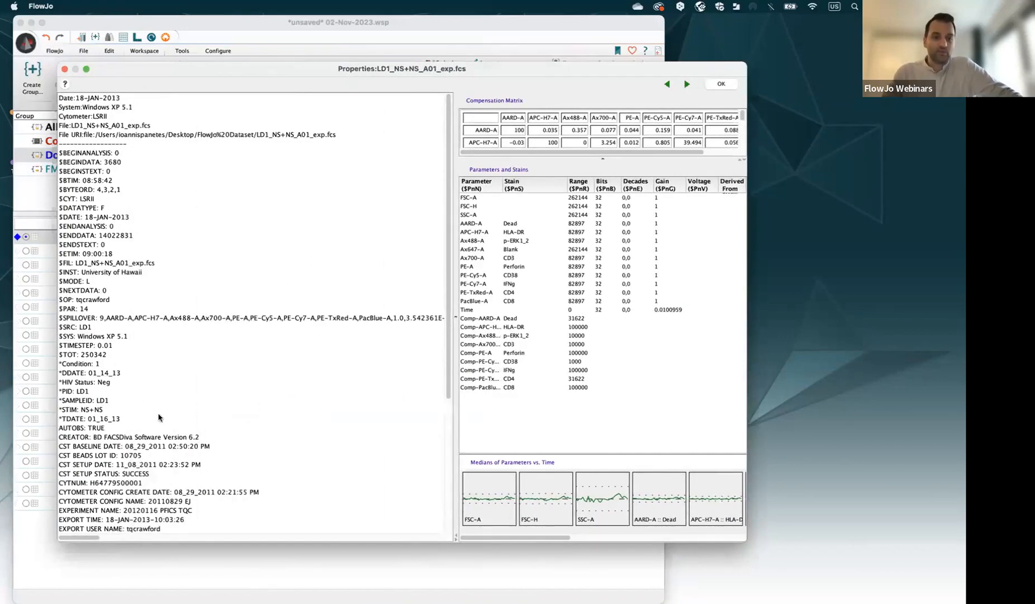
- Examine the sample's full keyword list, highlighting $CYT, $DATE and $FIL, and close the properties window
{"action": "left_click_drag", "start_coordinate": [447, 376], "coordinate": [423, 557]}
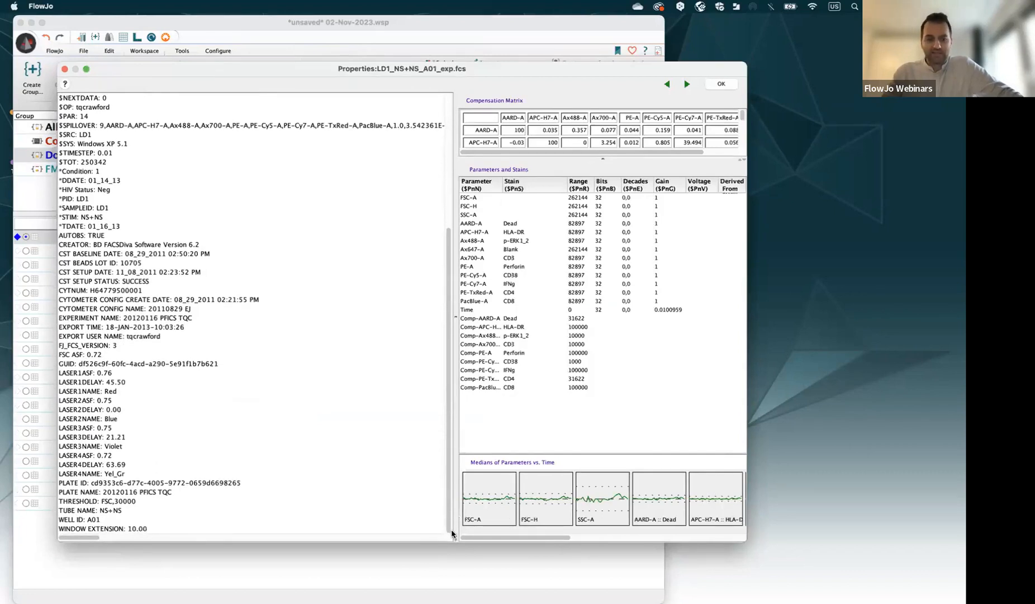
{"action": "scroll", "coordinate": [452, 526], "scroll_direction": "up", "scroll_amount": 5}
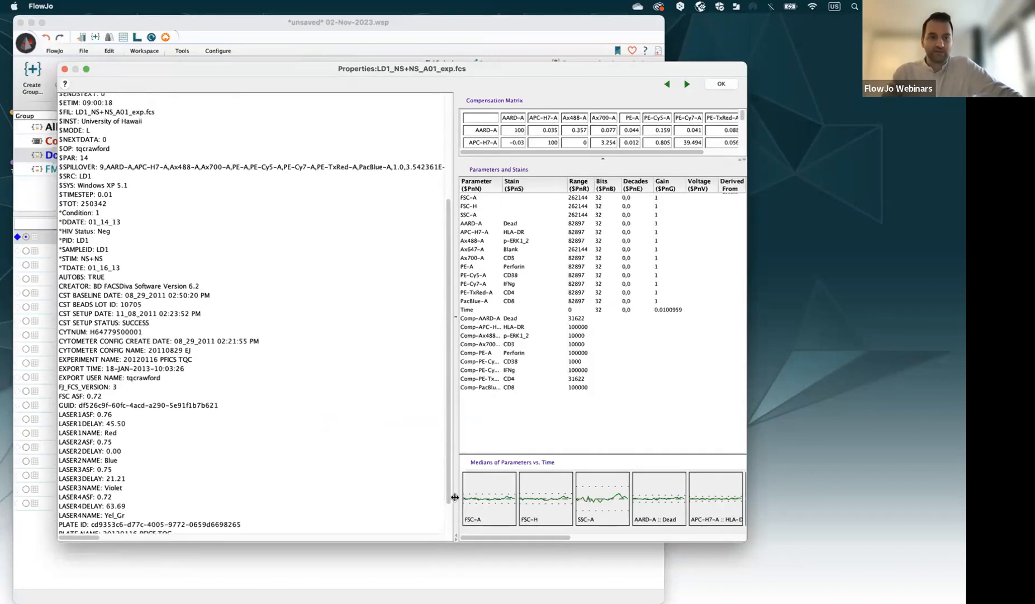
{"action": "scroll", "coordinate": [223, 335], "scroll_direction": "up", "scroll_amount": 5}
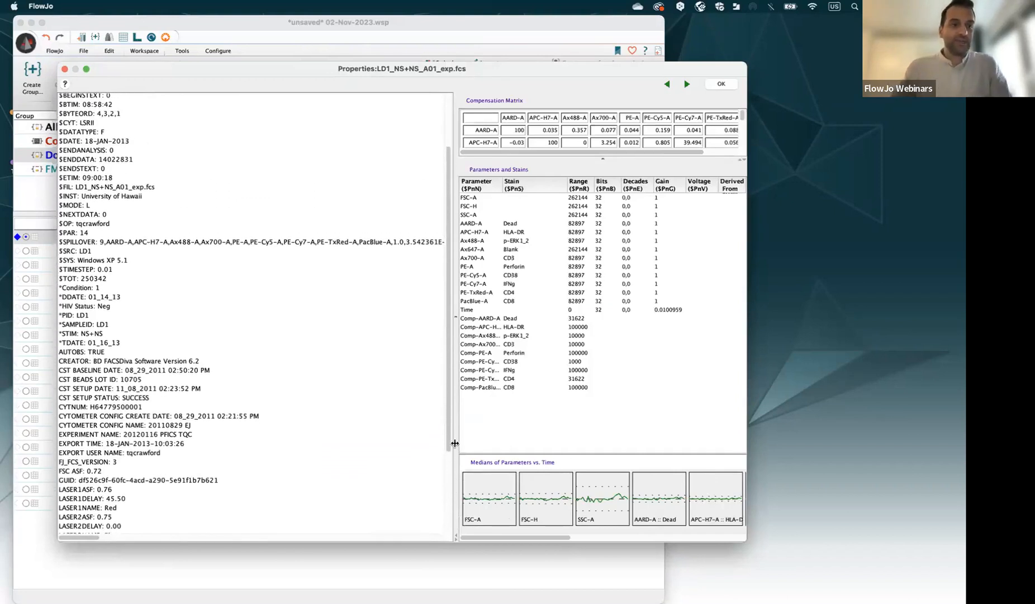
{"action": "scroll", "coordinate": [70, 230], "scroll_direction": "up", "scroll_amount": 3}
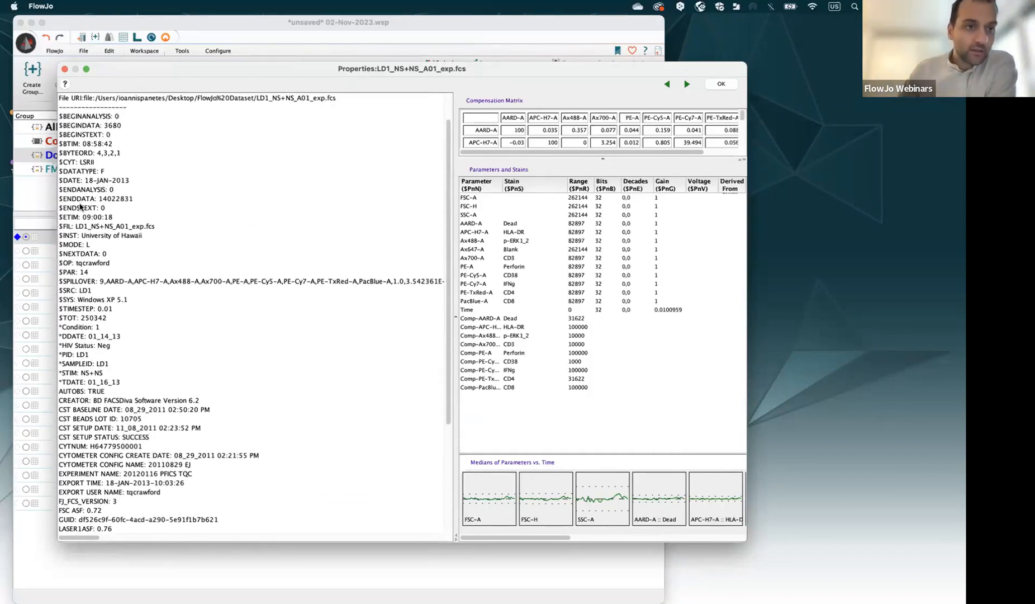
{"action": "left_click", "coordinate": [69, 162]}
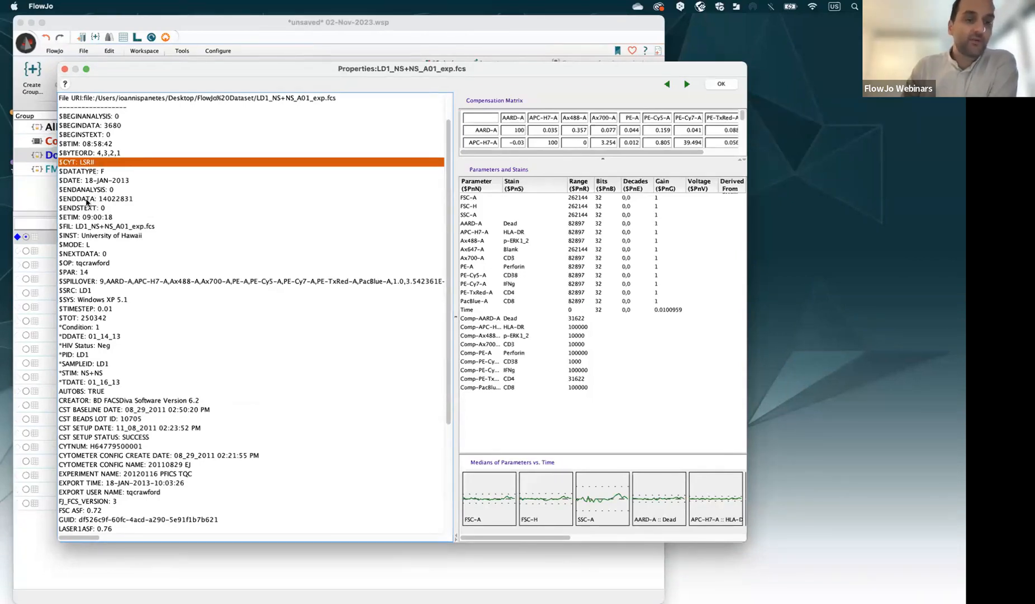
{"action": "left_click", "coordinate": [81, 181]}
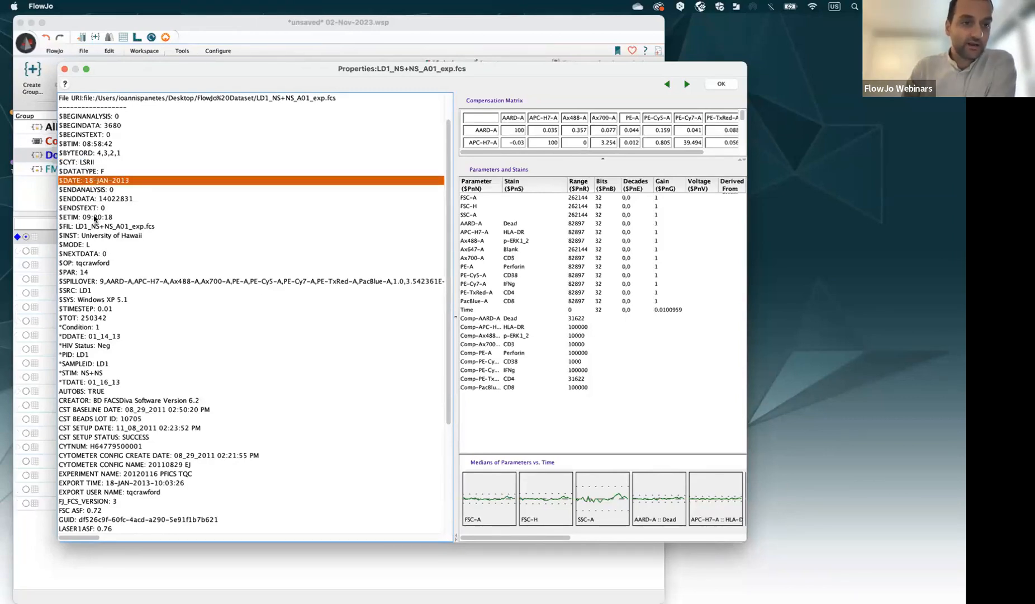
{"action": "left_click", "coordinate": [82, 235]}
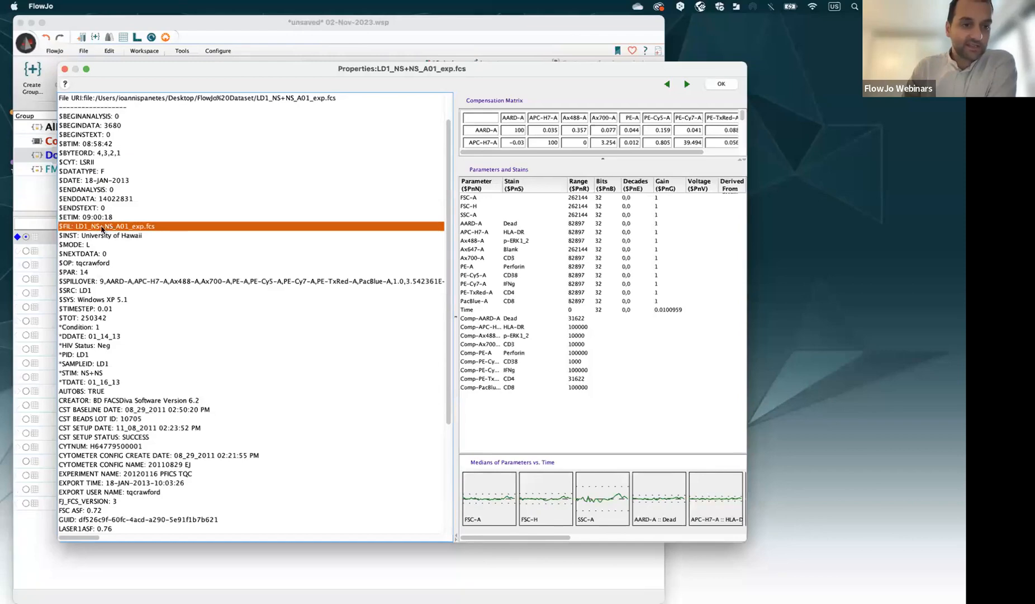
{"action": "scroll", "coordinate": [98, 238], "scroll_direction": "down", "scroll_amount": 5}
{"action": "scroll", "coordinate": [95, 248], "scroll_direction": "up", "scroll_amount": 6}
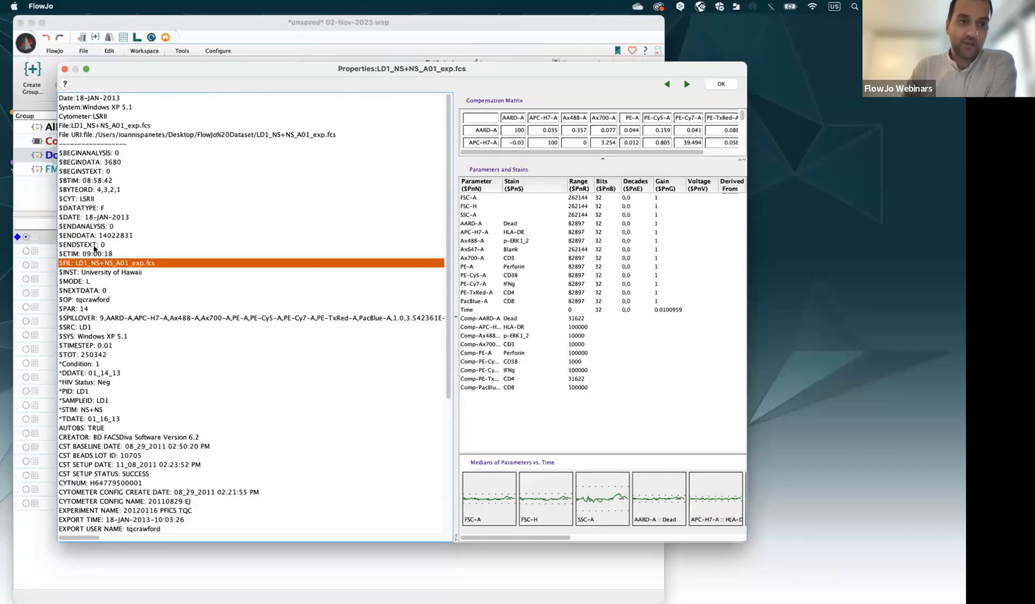
{"action": "scroll", "coordinate": [184, 185], "scroll_direction": "down", "scroll_amount": 6}
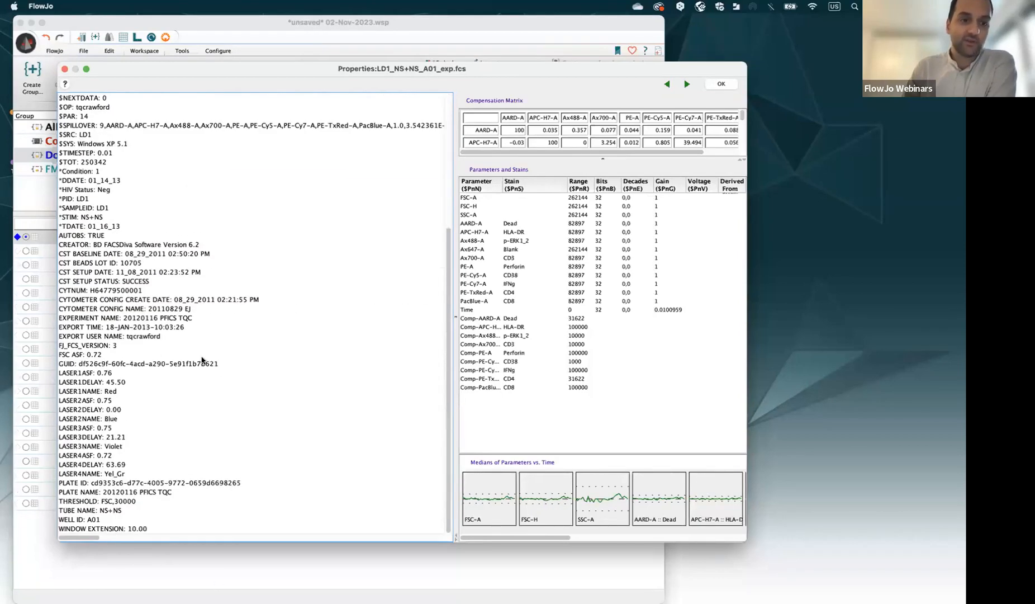
{"action": "left_click", "coordinate": [65, 69]}
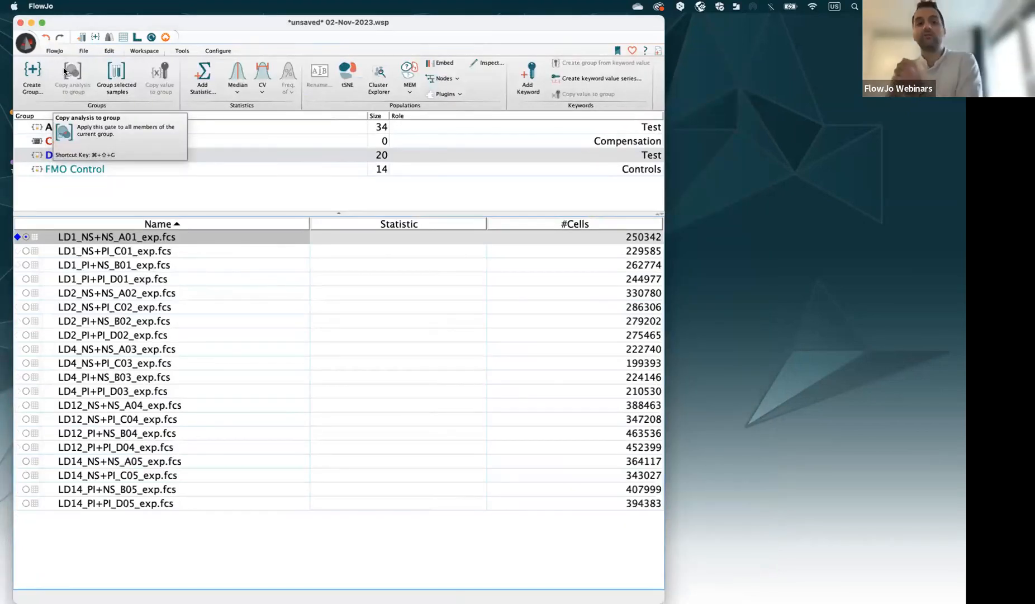
- Open the column editor for the sample table and add Well ID to the columns to display
{"action": "right_click", "coordinate": [361, 226]}
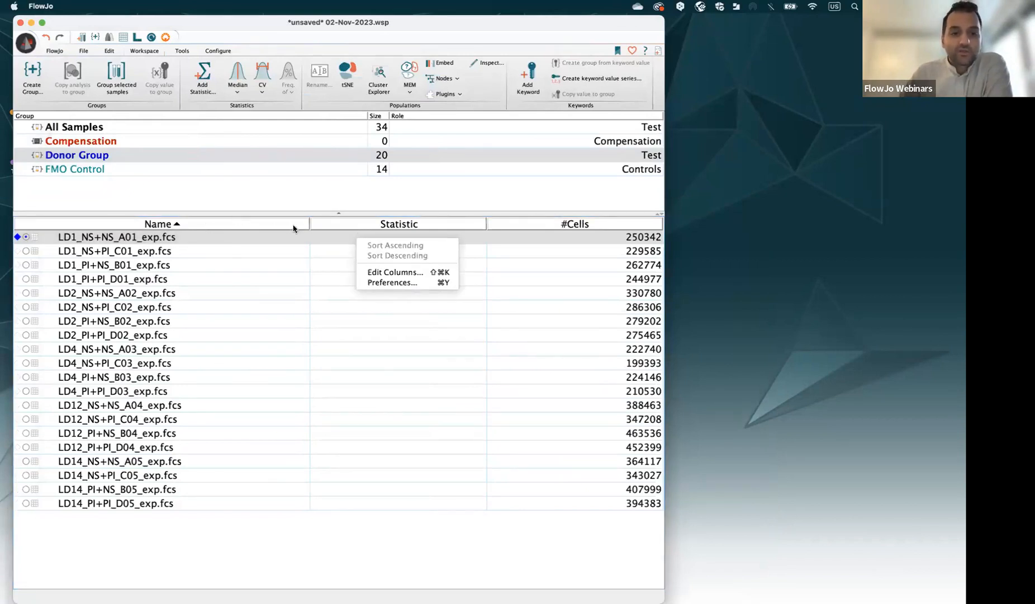
{"action": "left_click", "coordinate": [409, 275]}
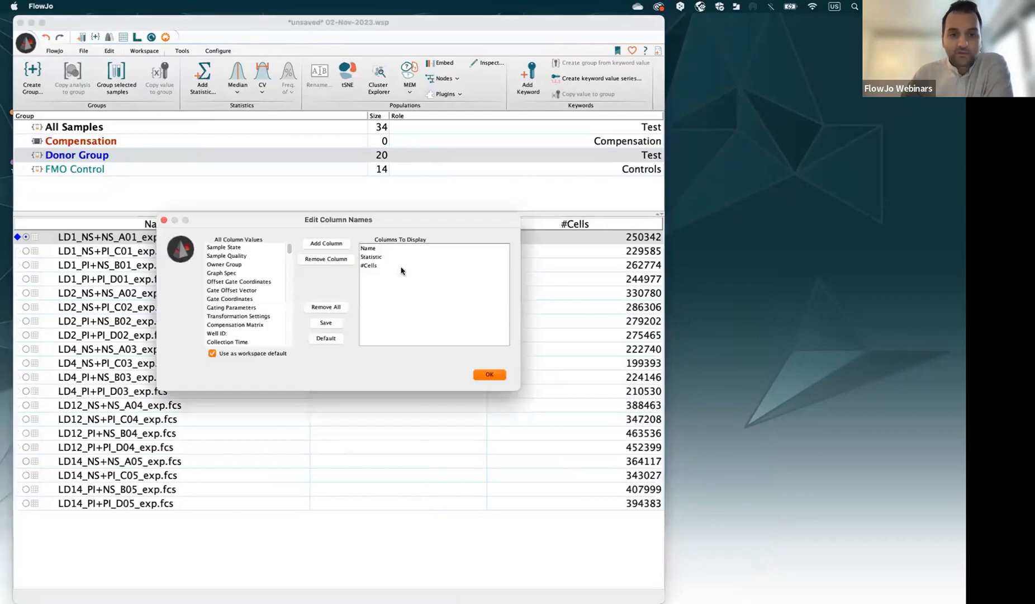
{"action": "left_click_drag", "start_coordinate": [312, 223], "coordinate": [310, 220]}
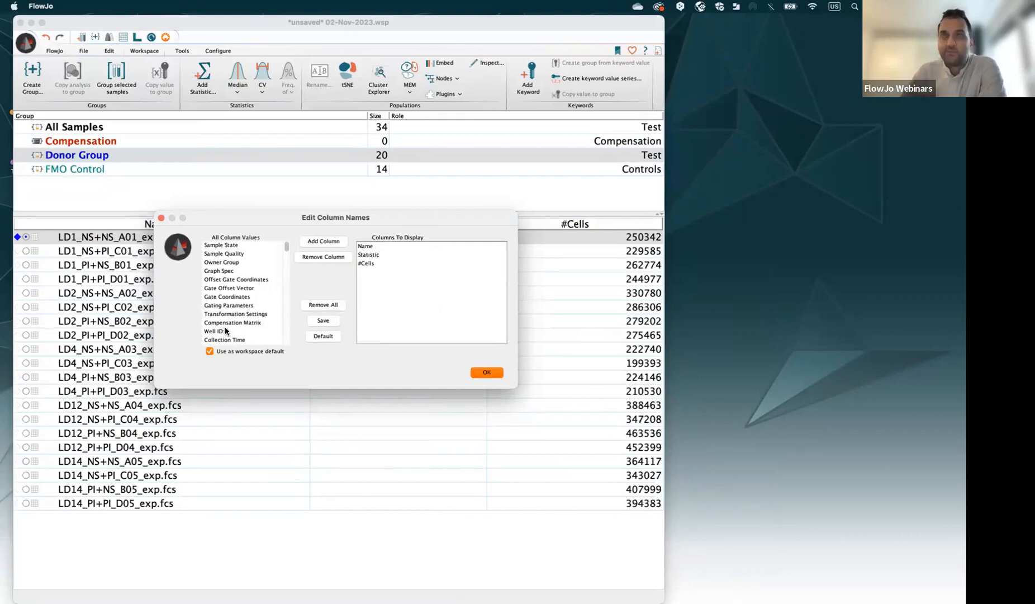
{"action": "left_click", "coordinate": [224, 331]}
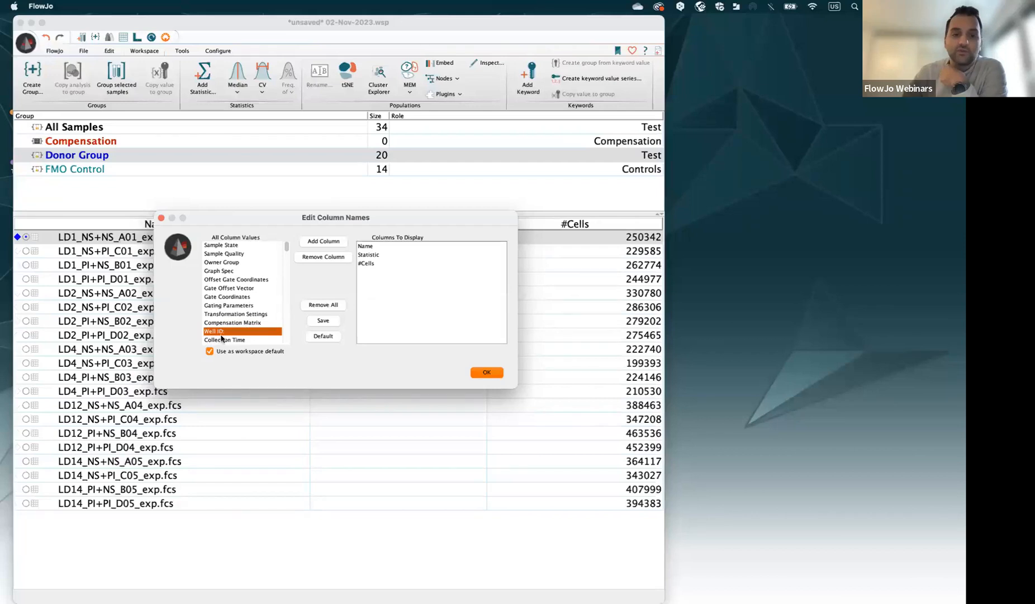
{"action": "left_click", "coordinate": [305, 242]}
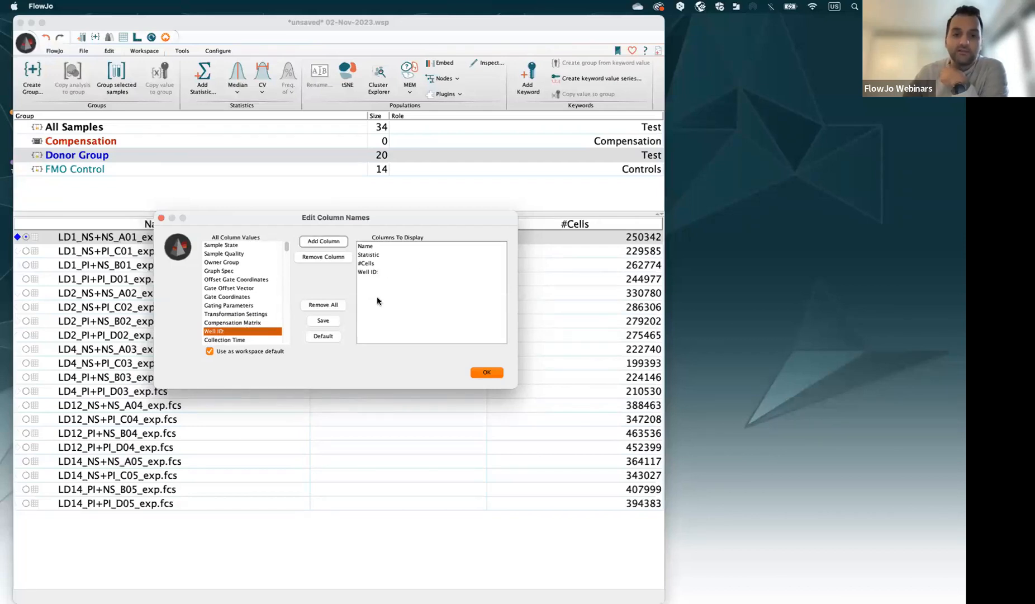
- Add the $CYT keyword to the columns to display and apply the column changes
{"action": "left_click", "coordinate": [282, 243]}
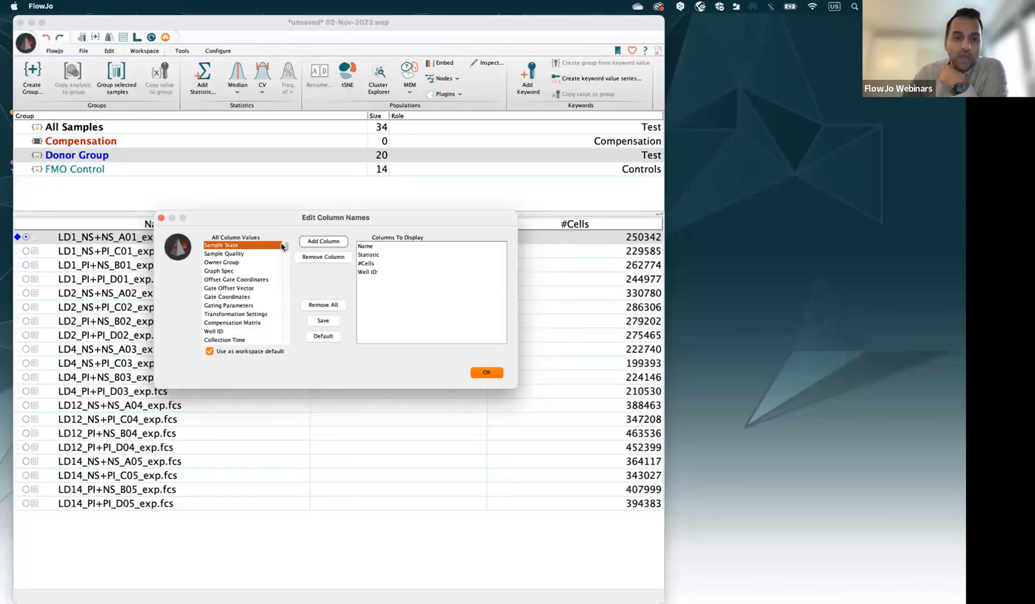
{"action": "left_click_drag", "start_coordinate": [286, 248], "coordinate": [288, 263]}
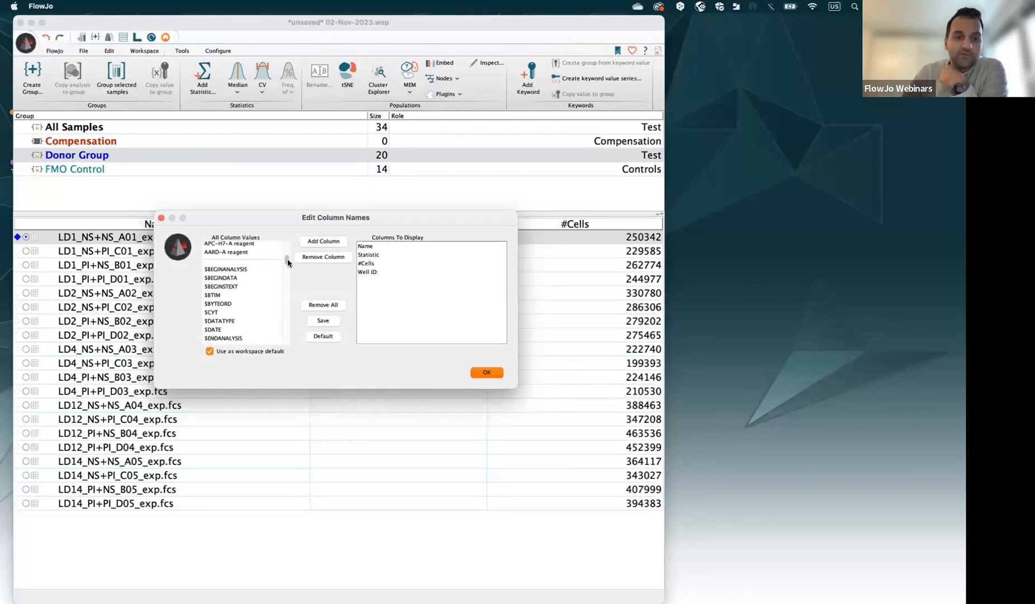
{"action": "left_click", "coordinate": [220, 313]}
{"action": "left_click", "coordinate": [327, 242]}
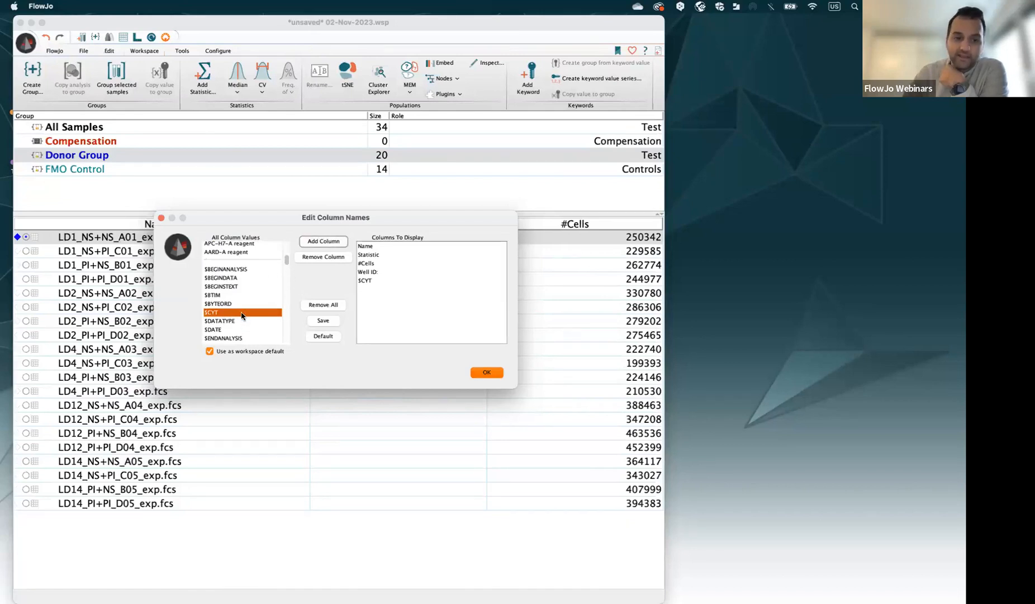
{"action": "left_click", "coordinate": [486, 373]}
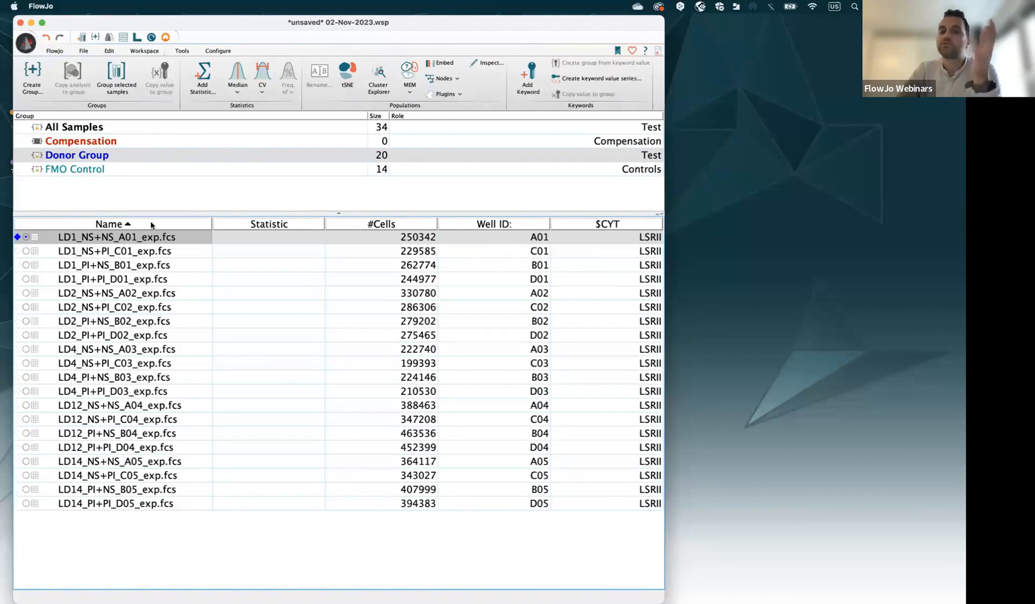
- Sort the samples by Well ID in both directions, by Name, and once more by Well ID ascending
{"action": "left_click", "coordinate": [510, 225]}
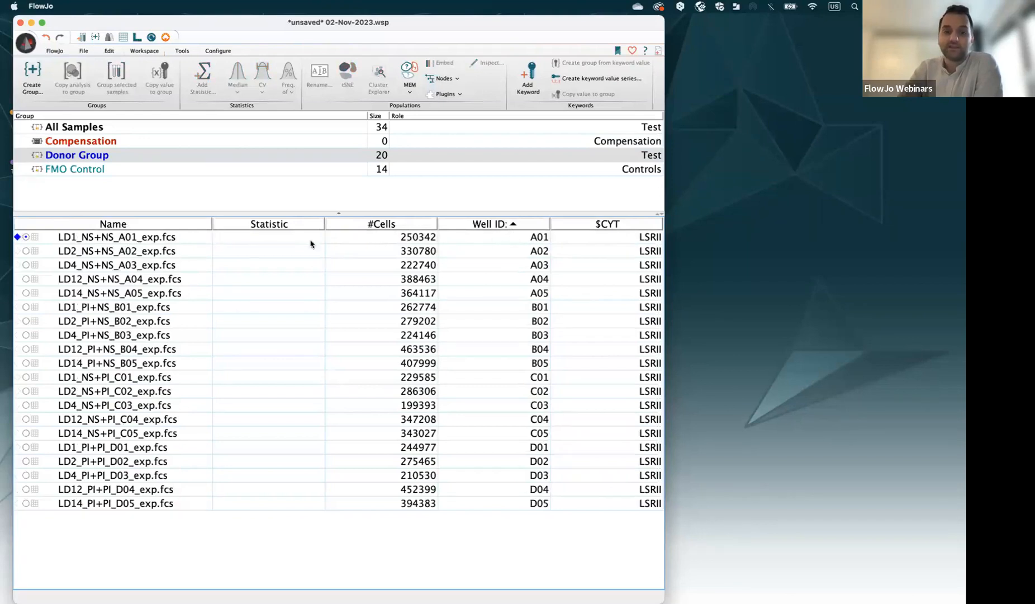
{"action": "left_click", "coordinate": [509, 224]}
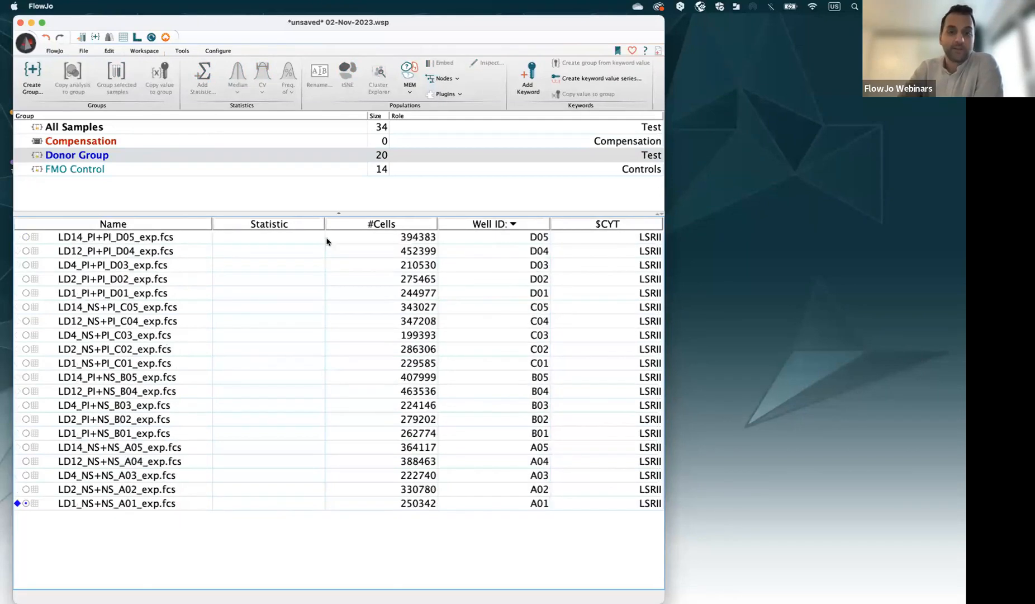
{"action": "left_click", "coordinate": [121, 224]}
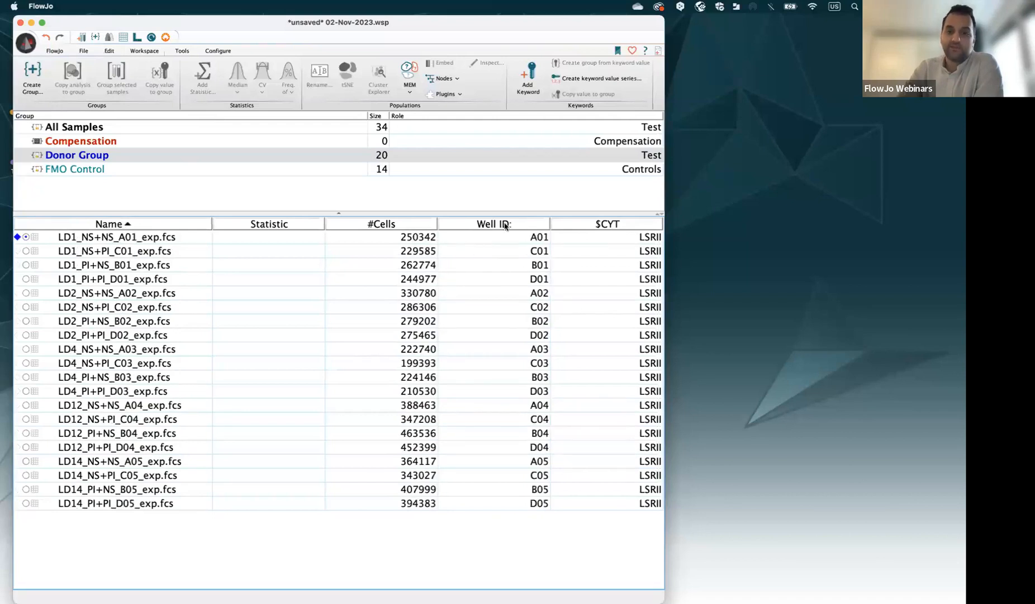
{"action": "left_click", "coordinate": [486, 225]}
- Remove Well ID and $CYT from the sample table's displayed columns and apply the change
{"action": "right_click", "coordinate": [486, 224]}
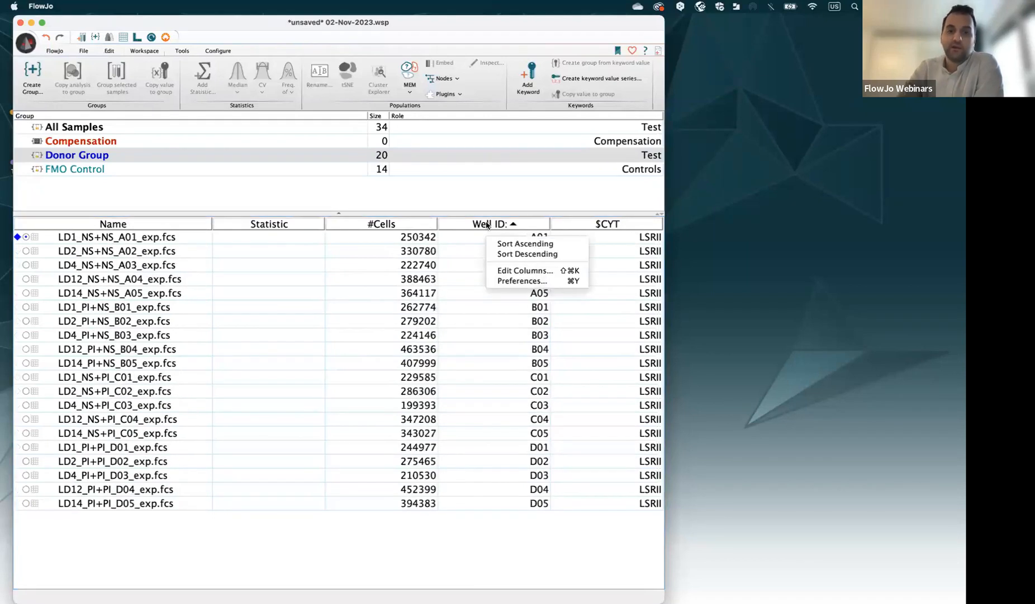
{"action": "left_click", "coordinate": [515, 270]}
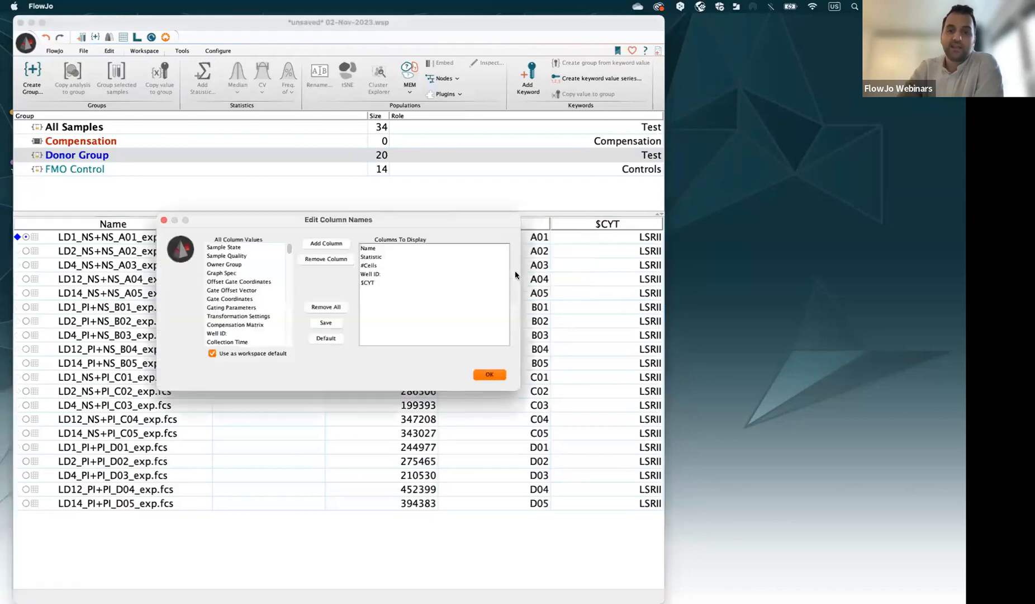
{"action": "left_click", "coordinate": [386, 283]}
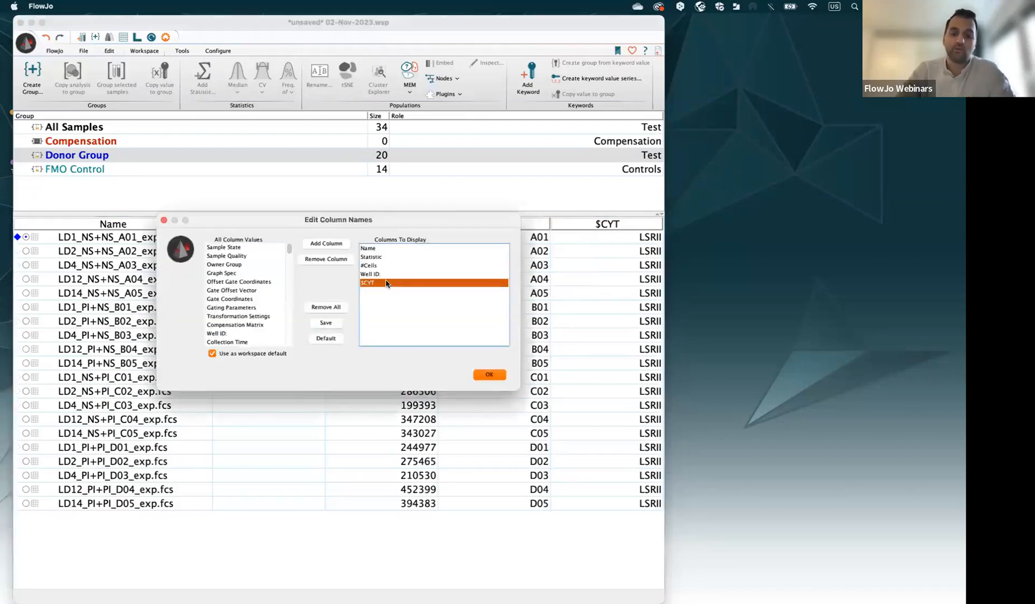
{"action": "left_click", "coordinate": [380, 275], "text": "shift"}
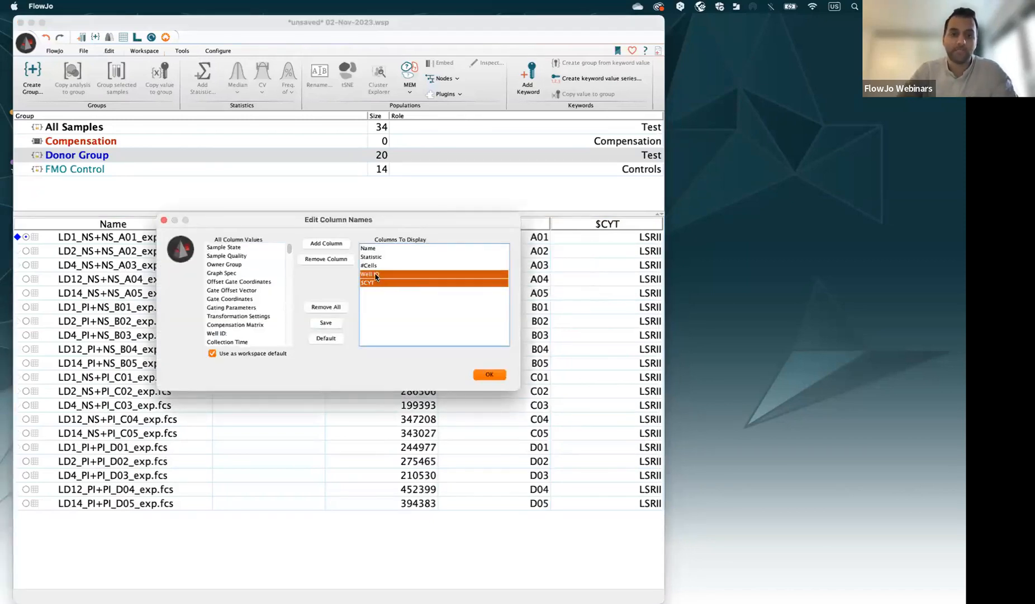
{"action": "left_click", "coordinate": [324, 259]}
{"action": "left_click", "coordinate": [487, 373]}
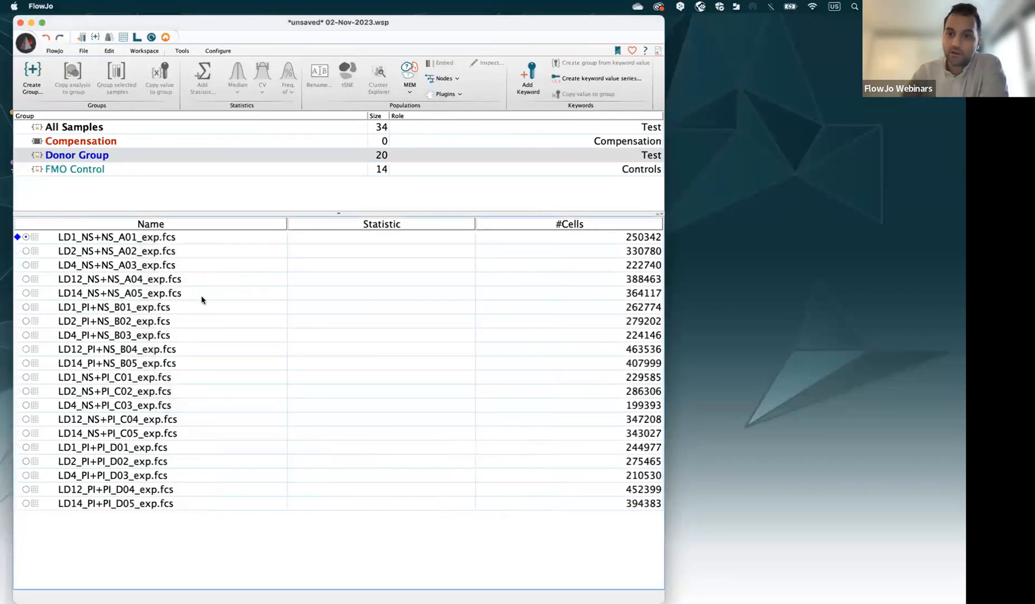
- Add a new keyword named Donor ID to the samples, starting from the selected LD1_NS+NS_A01_exp.fcs
{"action": "left_click", "coordinate": [189, 247]}
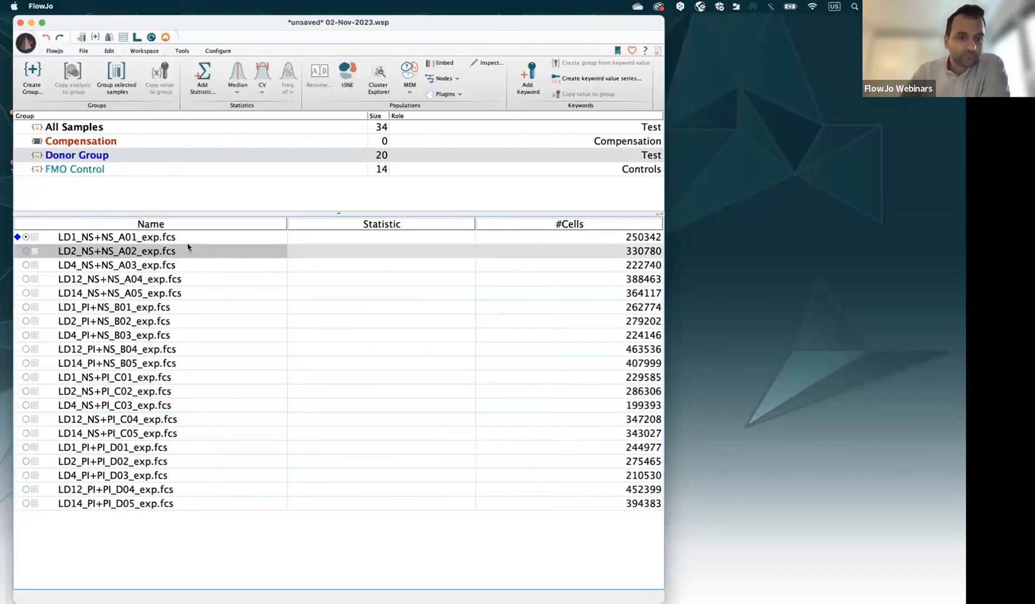
{"action": "left_click", "coordinate": [179, 237]}
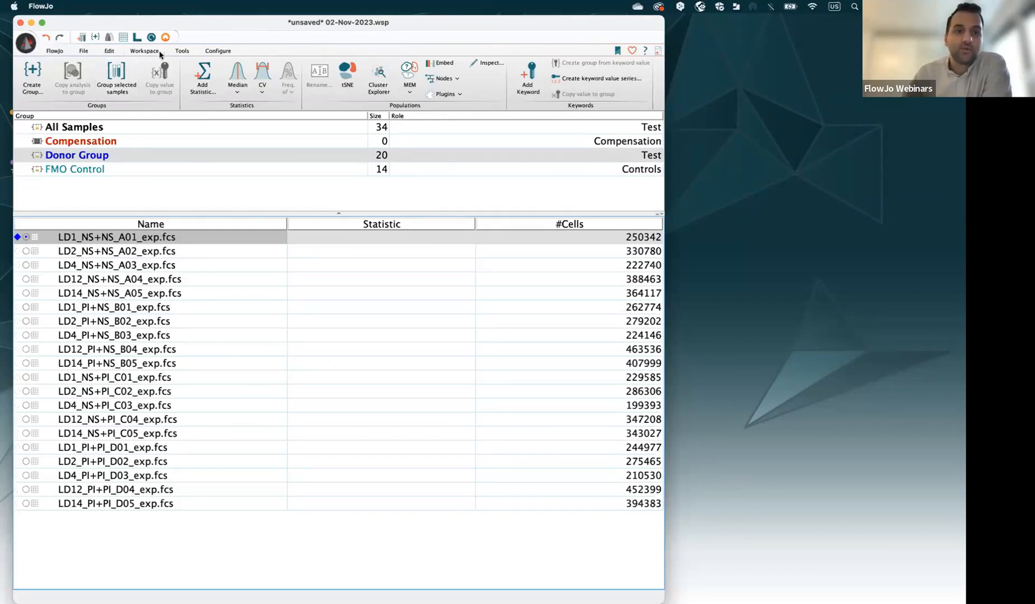
{"action": "left_click_drag", "start_coordinate": [176, 28], "coordinate": [179, 53]}
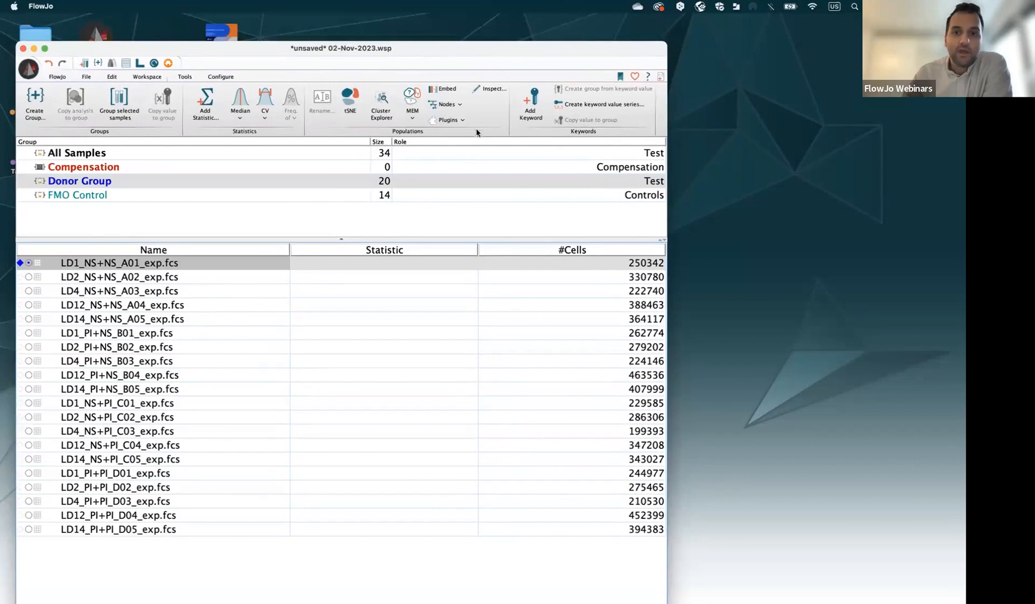
{"action": "left_click", "coordinate": [528, 103]}
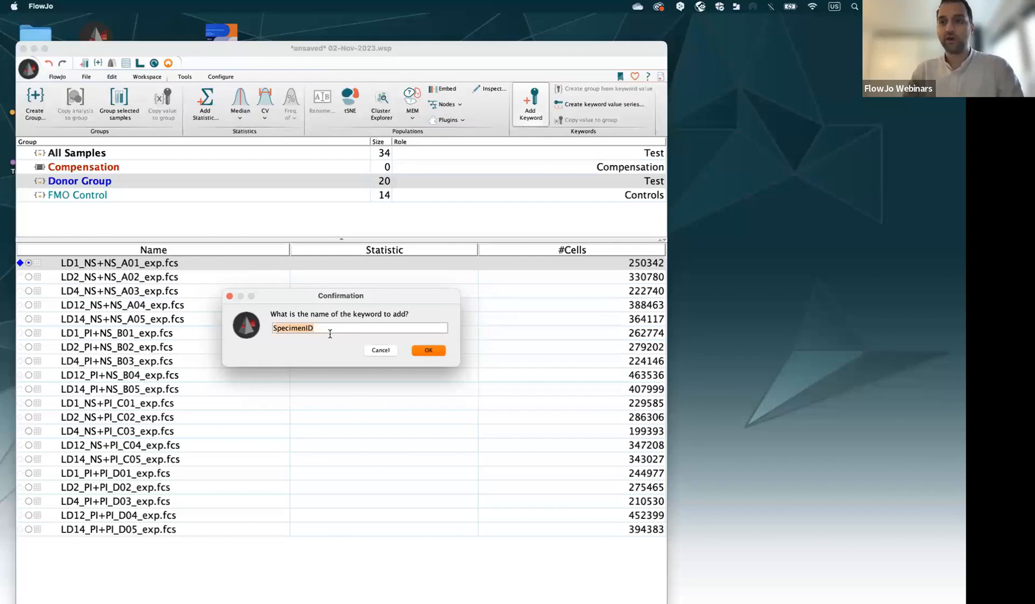
{"action": "type", "text": "Dono"}
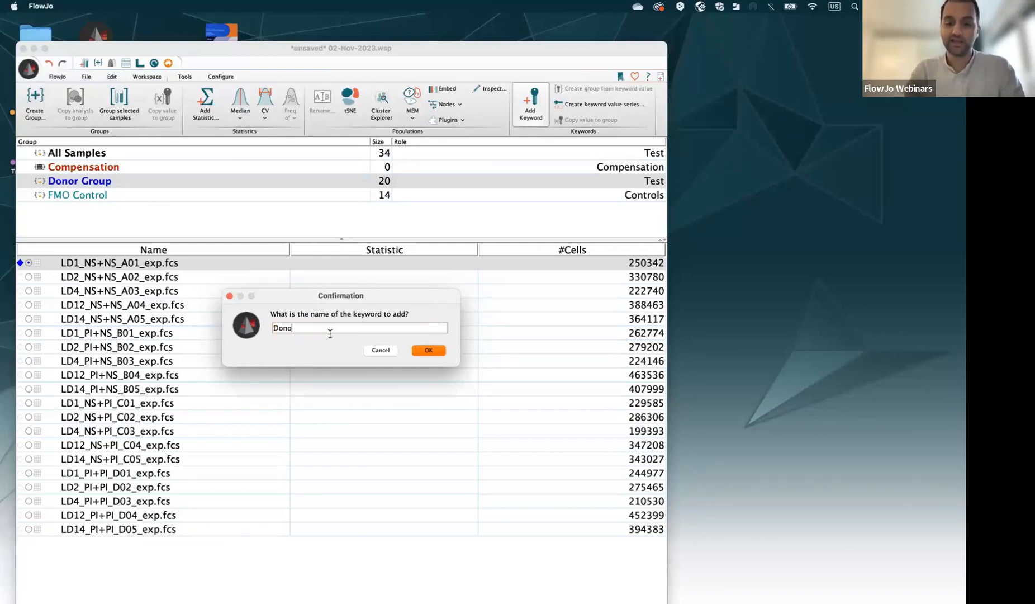
{"action": "type", "text": "r ID"}
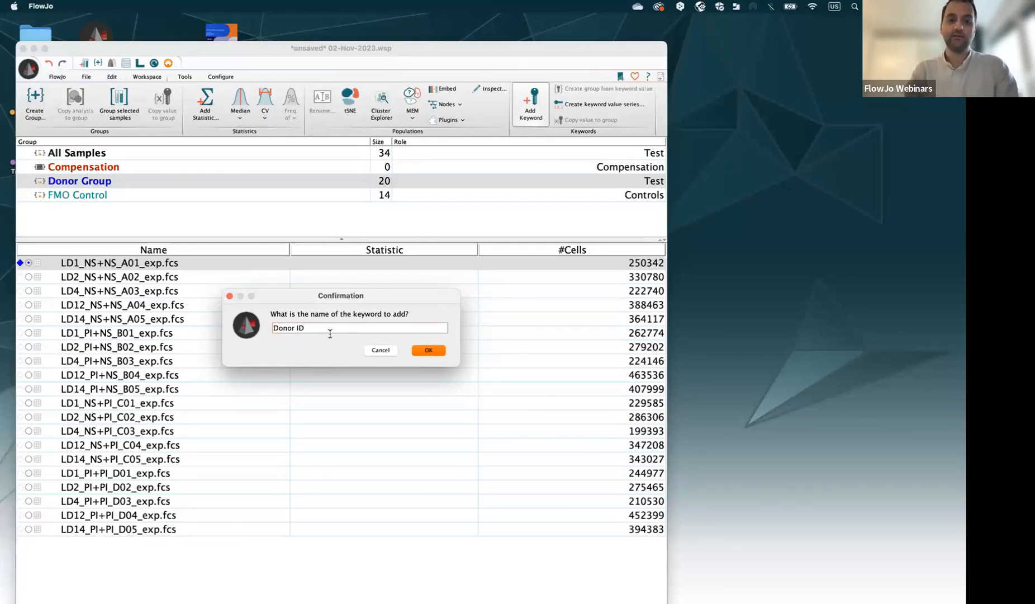
{"action": "key", "text": "Return"}
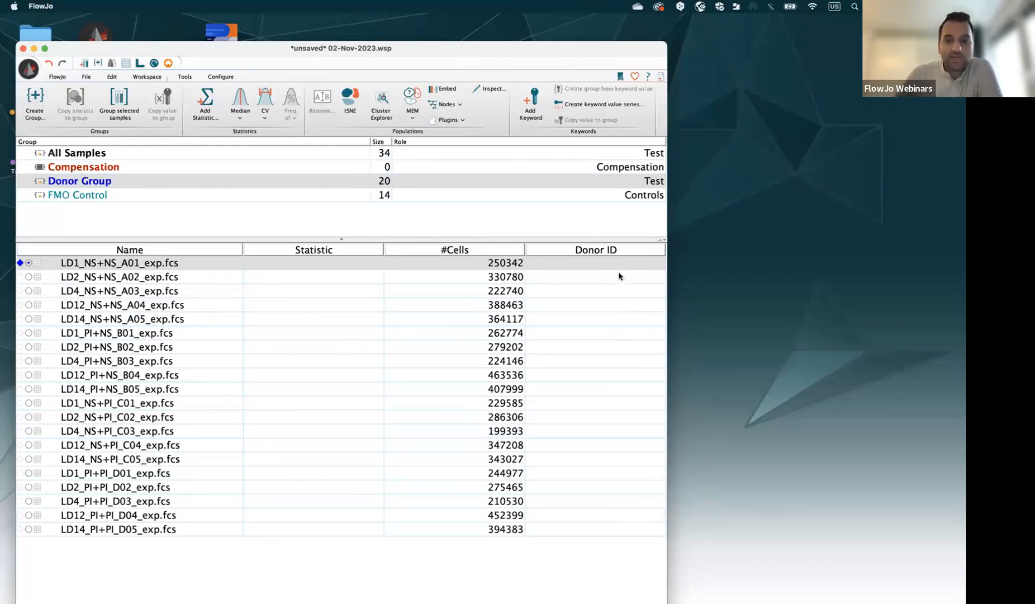
- Sort the samples by Name ascending and set Donor ID to 1 for the four LD1 samples
{"action": "left_click", "coordinate": [165, 248]}
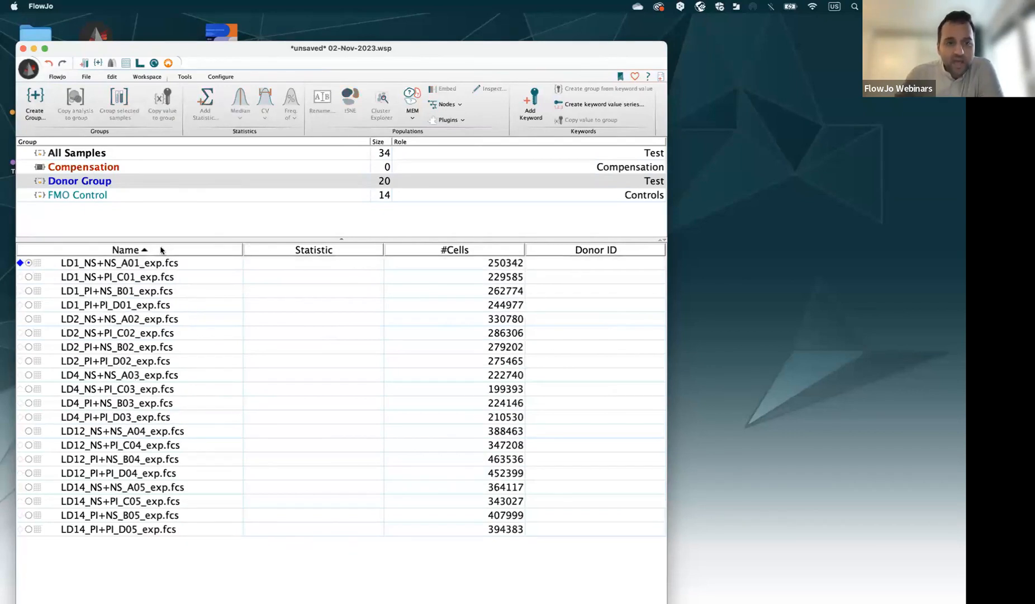
{"action": "left_click", "coordinate": [598, 264]}
{"action": "type", "text": "1"}
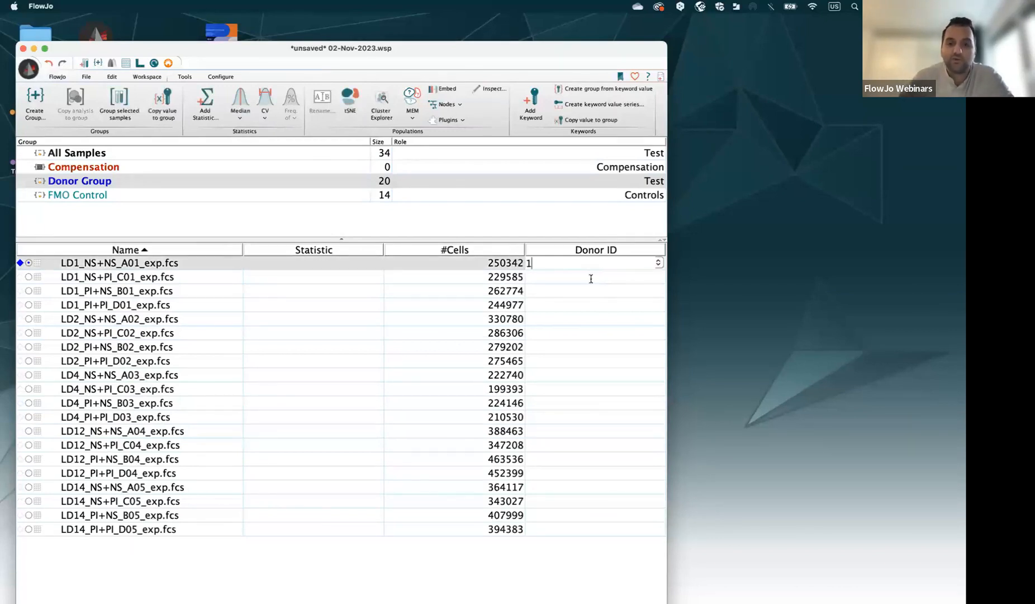
{"action": "left_click", "coordinate": [594, 275]}
{"action": "type", "text": "1"}
{"action": "left_click", "coordinate": [586, 290]}
{"action": "type", "text": "1"}
{"action": "left_click", "coordinate": [582, 306]}
{"action": "type", "text": "1"}
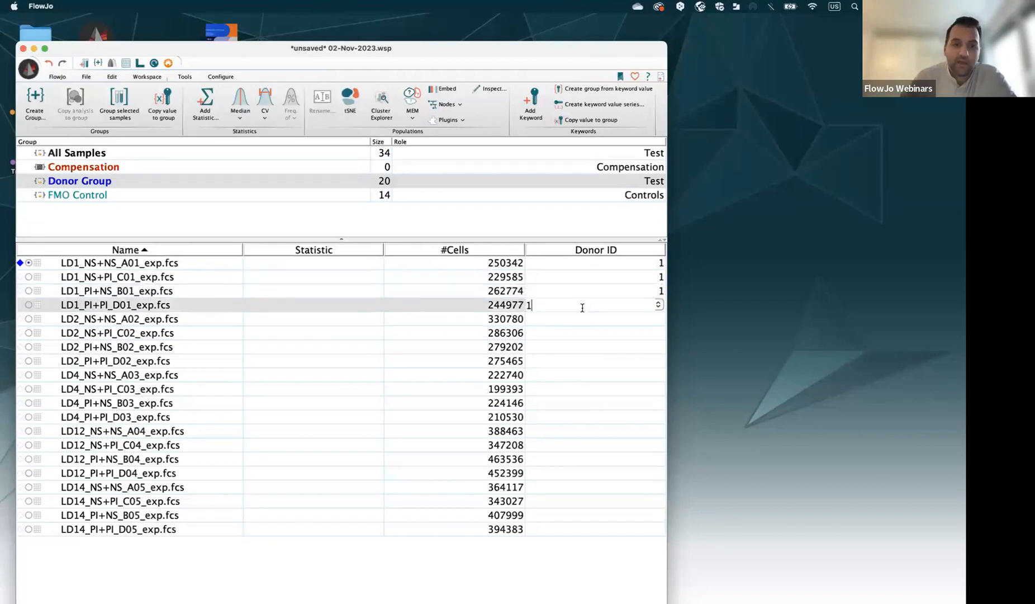
- Set Donor ID to 2 for the four LD2 samples
{"action": "left_click", "coordinate": [572, 317]}
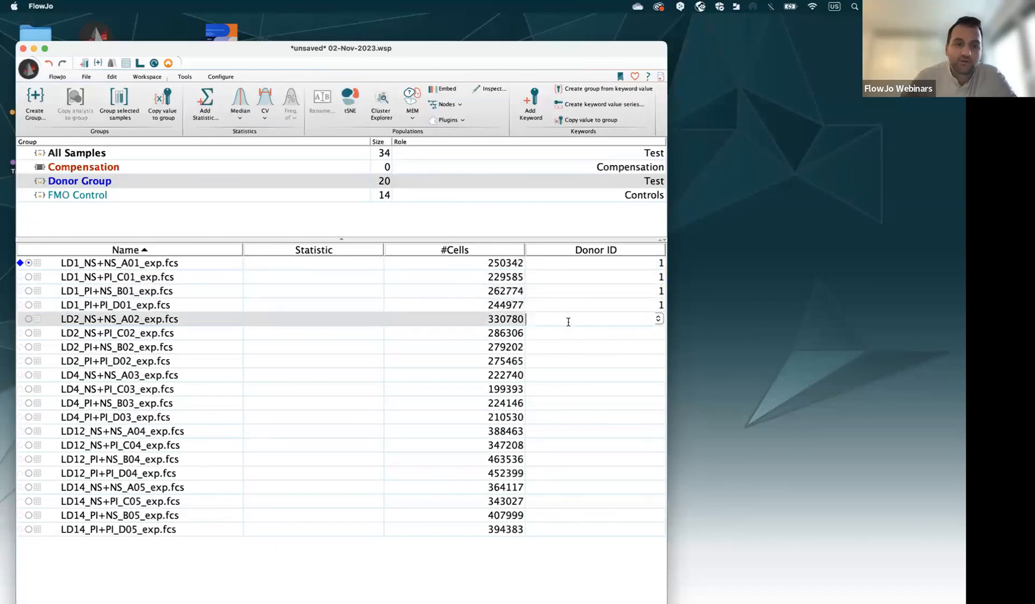
{"action": "type", "text": "2"}
{"action": "left_click", "coordinate": [564, 335]}
{"action": "type", "text": "2"}
{"action": "left_click", "coordinate": [558, 347]}
{"action": "type", "text": "2"}
{"action": "left_click", "coordinate": [556, 361]}
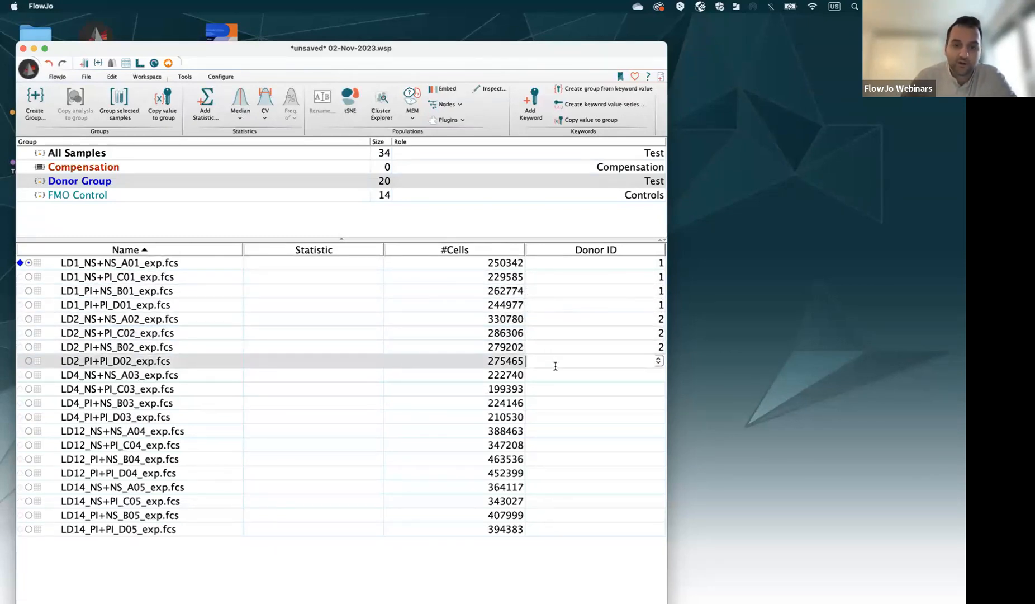
{"action": "type", "text": "2"}
- Set Donor ID to 3 for the four LD4 samples
{"action": "left_click", "coordinate": [555, 375]}
{"action": "type", "text": "3"}
{"action": "key", "text": "Return"}
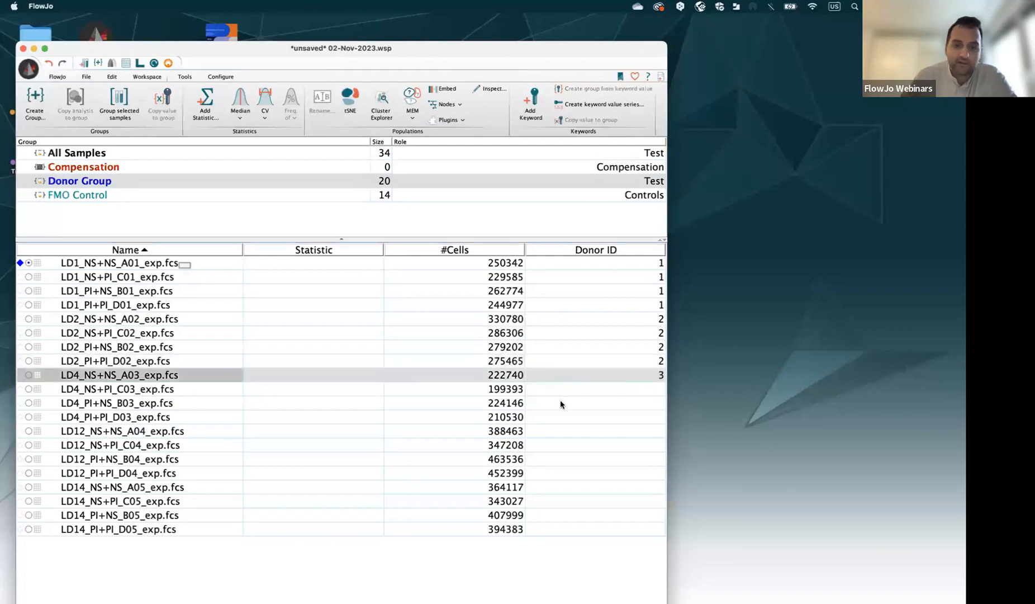
{"action": "left_click", "coordinate": [563, 389]}
{"action": "type", "text": "3"}
{"action": "left_click", "coordinate": [563, 403]}
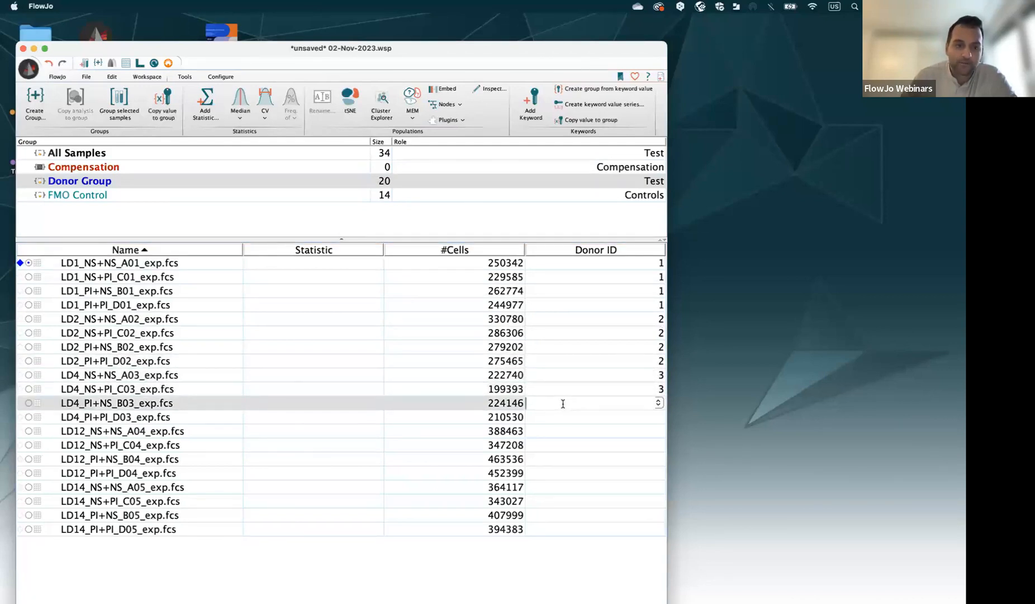
{"action": "type", "text": "3"}
{"action": "left_click", "coordinate": [563, 416]}
{"action": "type", "text": "3"}
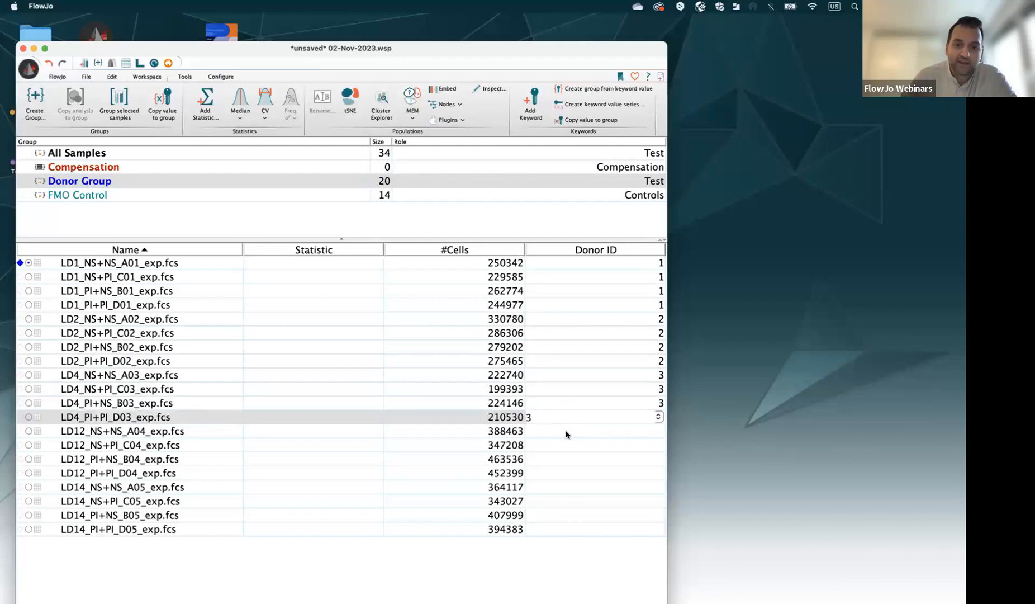
{"action": "left_click", "coordinate": [566, 431]}
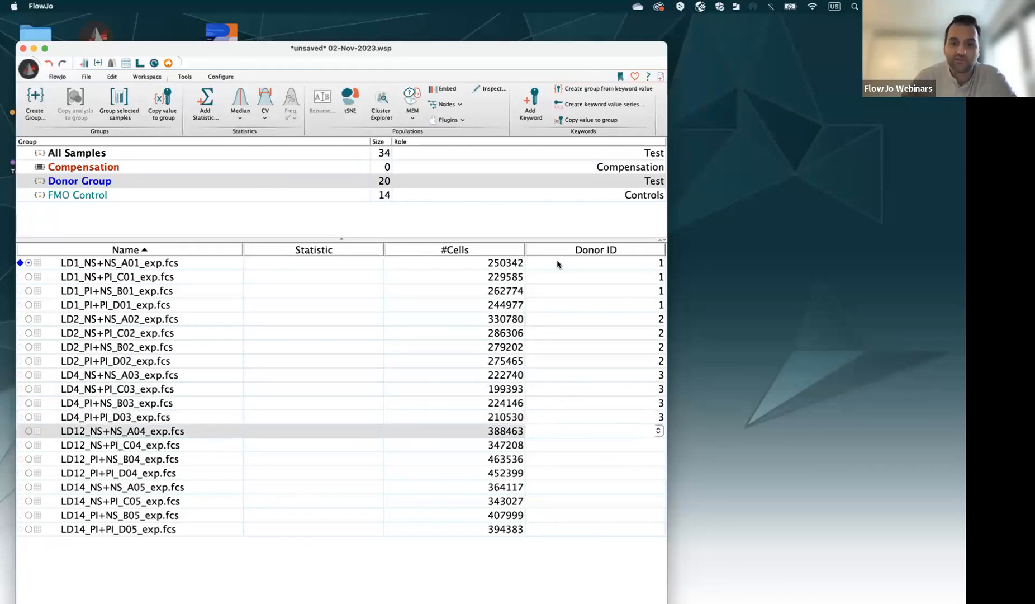
- Highlight the LD1, LD2 and LD4 sample sets one after another to review their Donor ID assignments
{"action": "left_click", "coordinate": [104, 262]}
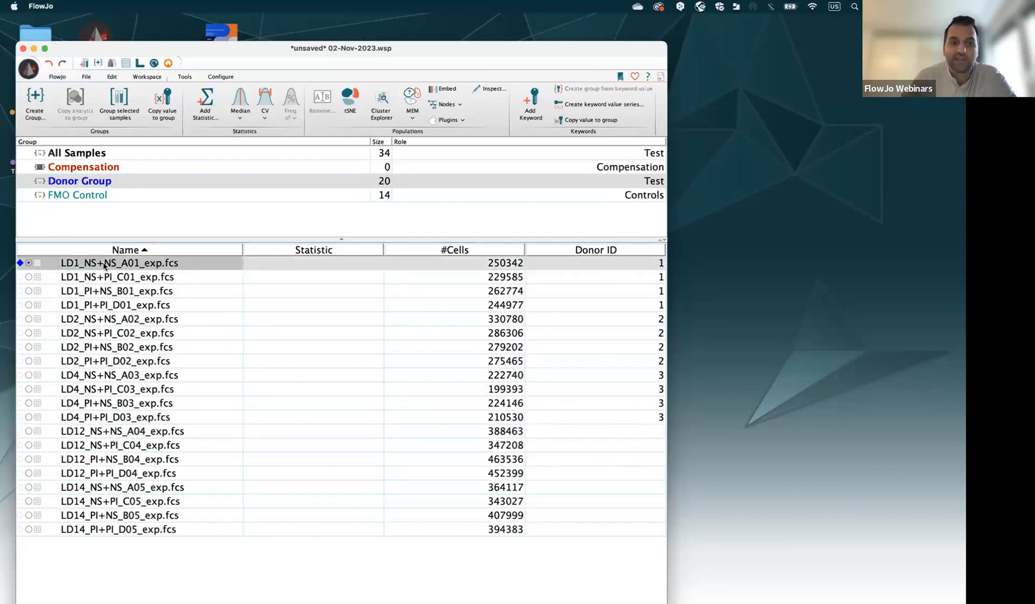
{"action": "left_click", "coordinate": [96, 305], "text": "shift"}
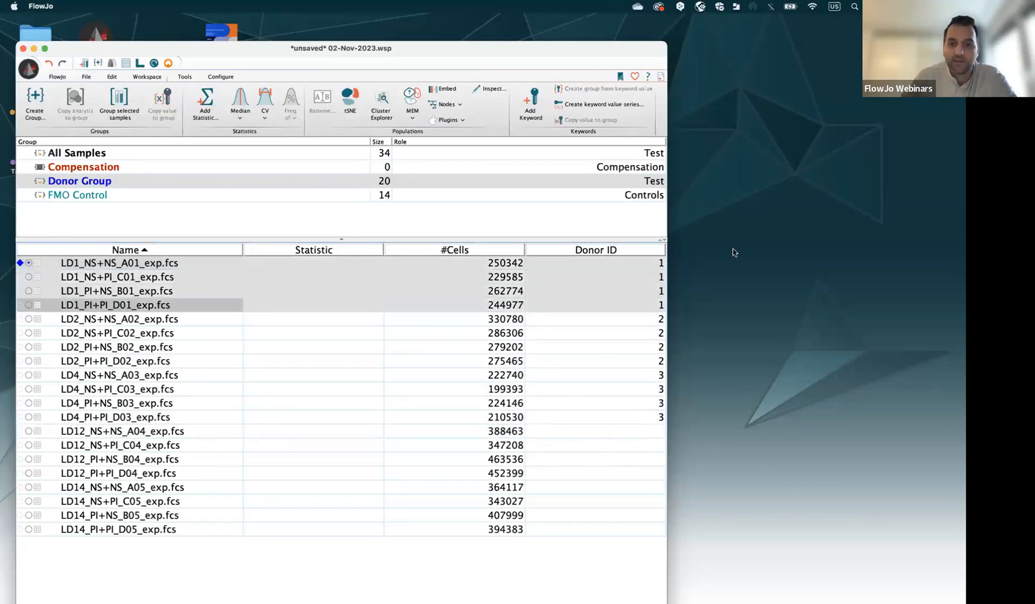
{"action": "left_click", "coordinate": [187, 319]}
{"action": "left_click", "coordinate": [144, 361], "text": "shift"}
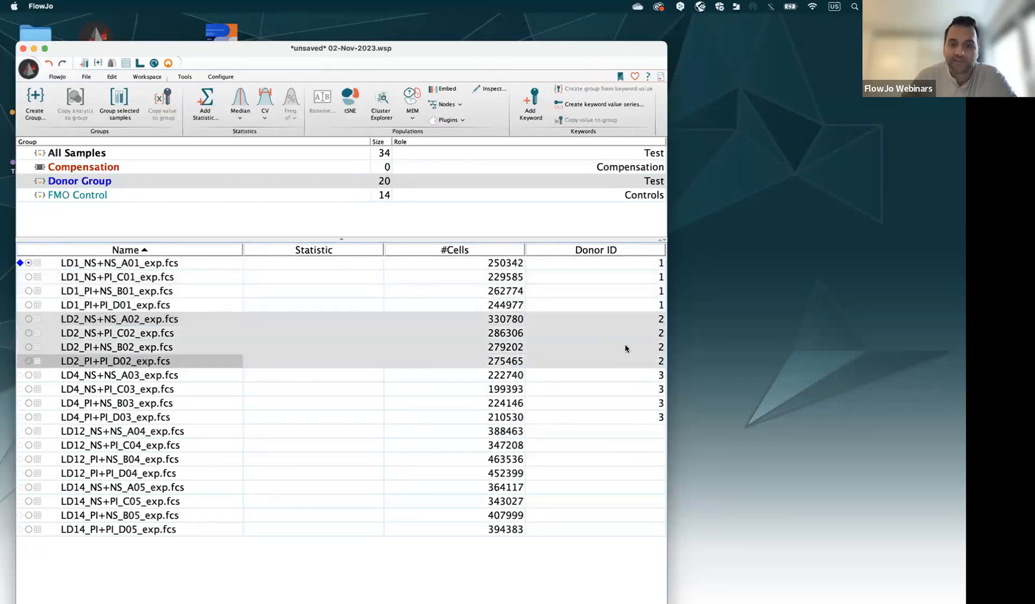
{"action": "left_click", "coordinate": [171, 378]}
{"action": "left_click", "coordinate": [156, 419], "text": "shift"}
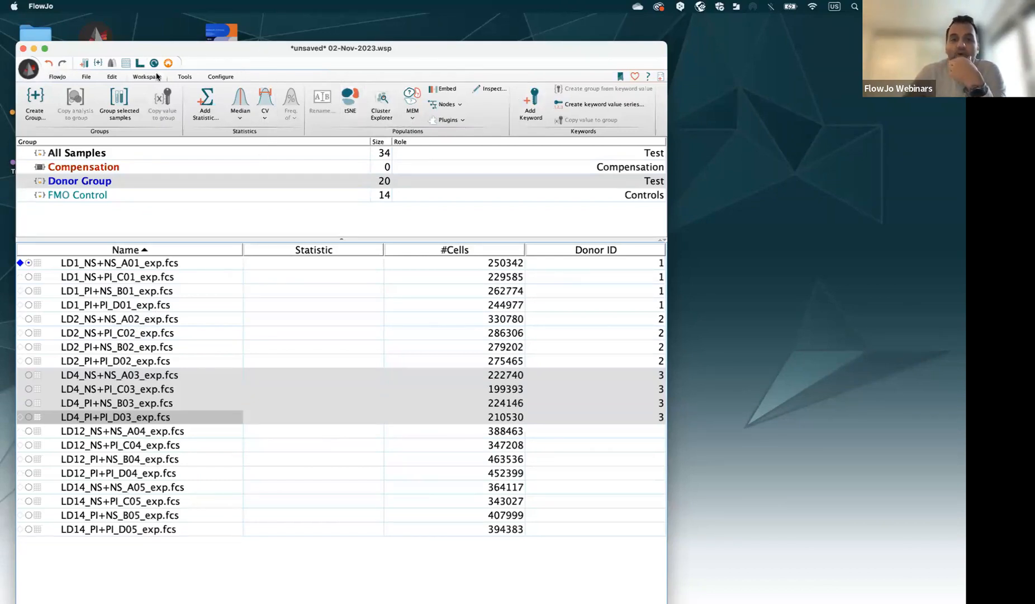
- Start creating a keyword value series with Donor ID as the destination keyword, keeping the sample names in view
{"action": "left_click", "coordinate": [586, 105]}
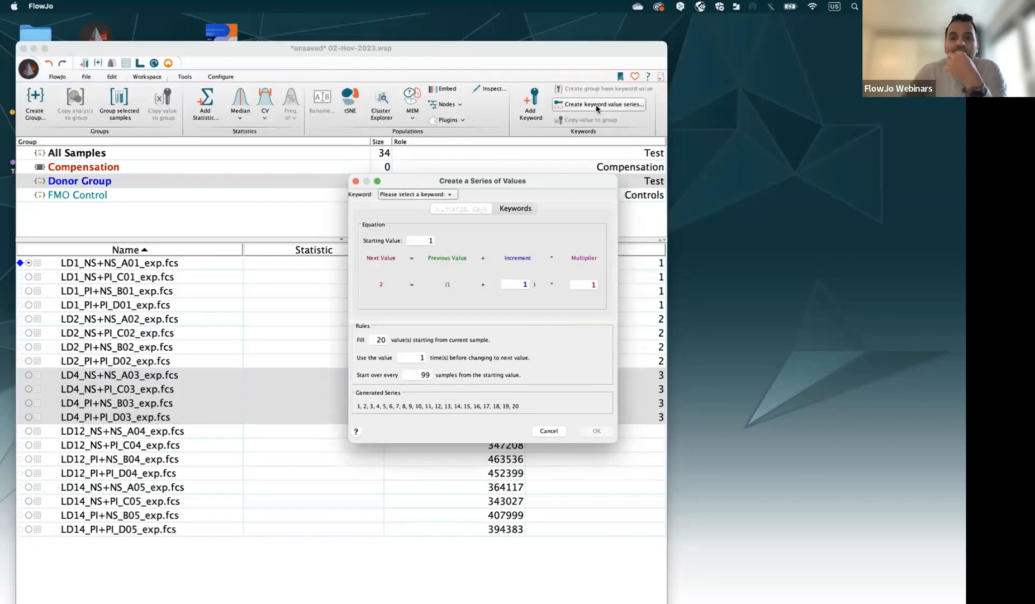
{"action": "left_click", "coordinate": [405, 194]}
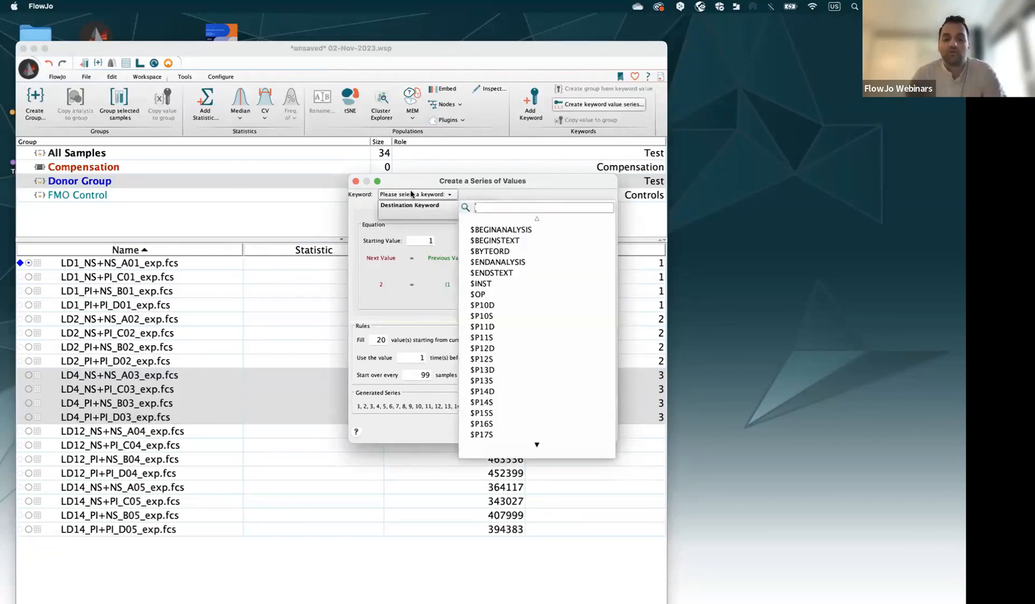
{"action": "type", "text": "don"}
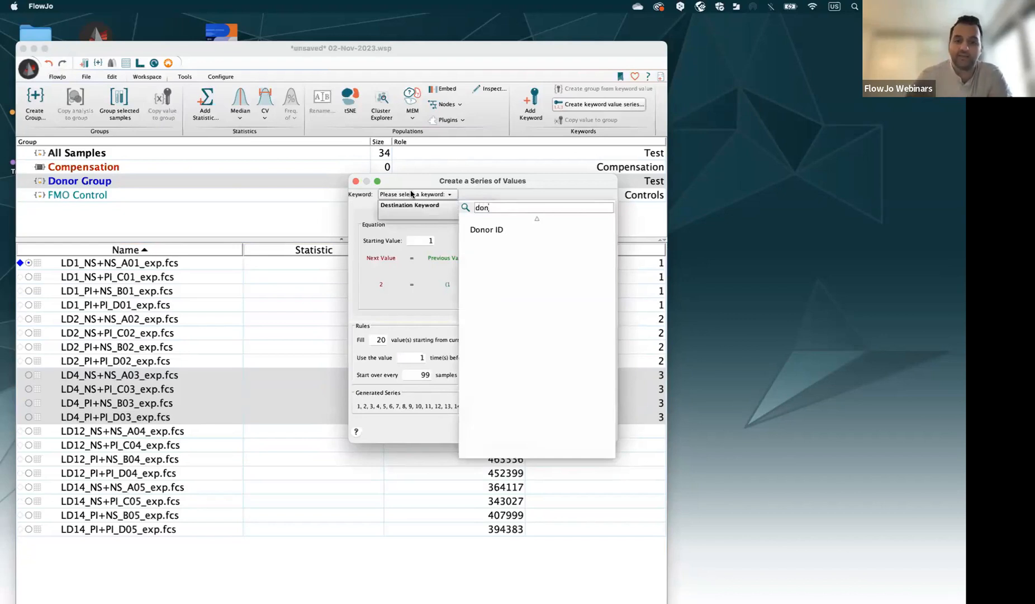
{"action": "left_click", "coordinate": [487, 230]}
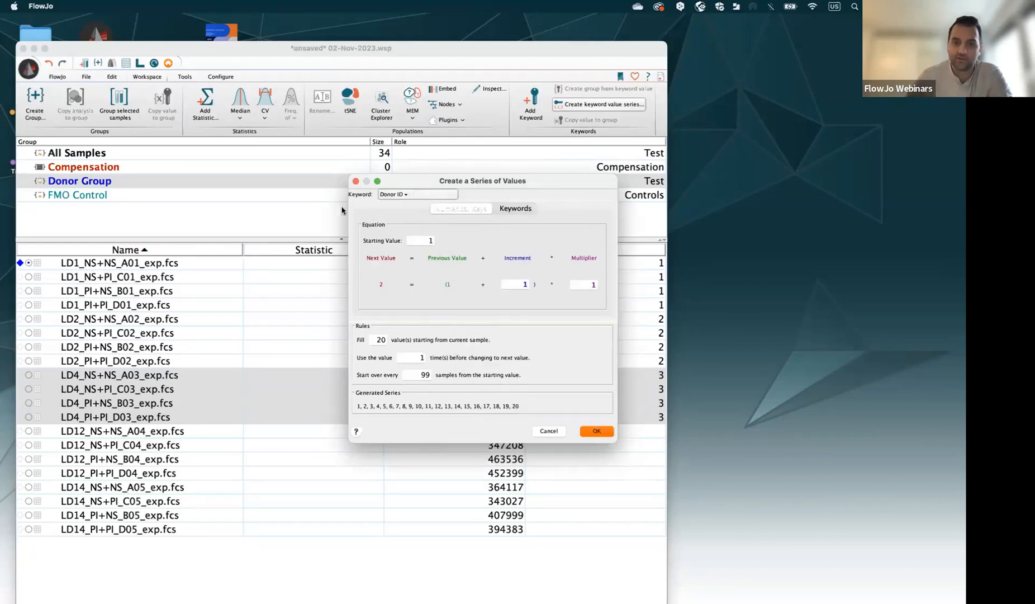
{"action": "left_click_drag", "start_coordinate": [432, 181], "coordinate": [310, 183]}
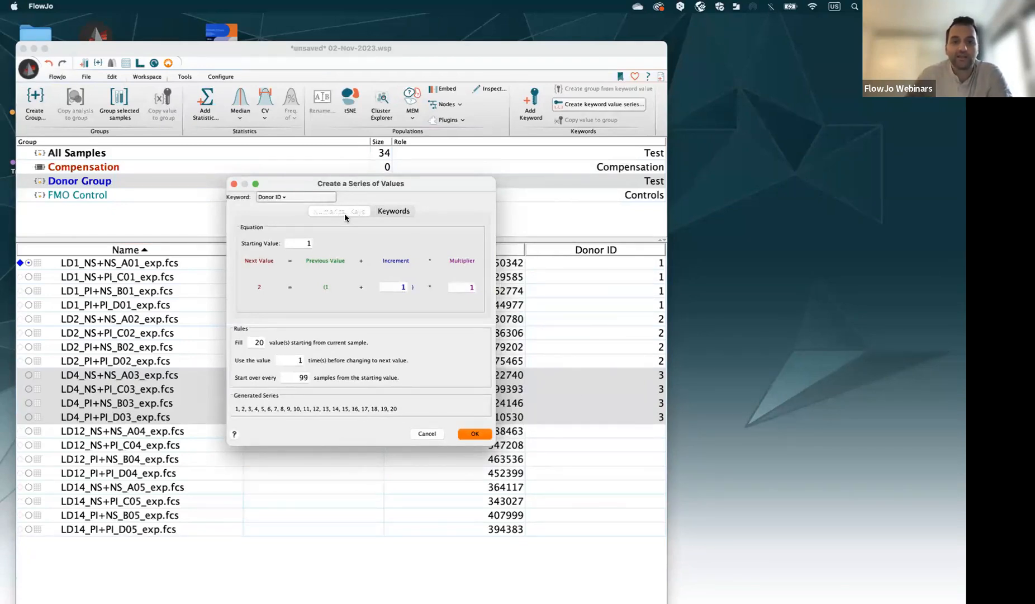
- Define custom keyword values for the Donor ID series: LD1, LD2, LD4, LD12 and LD14
{"action": "left_click", "coordinate": [380, 211]}
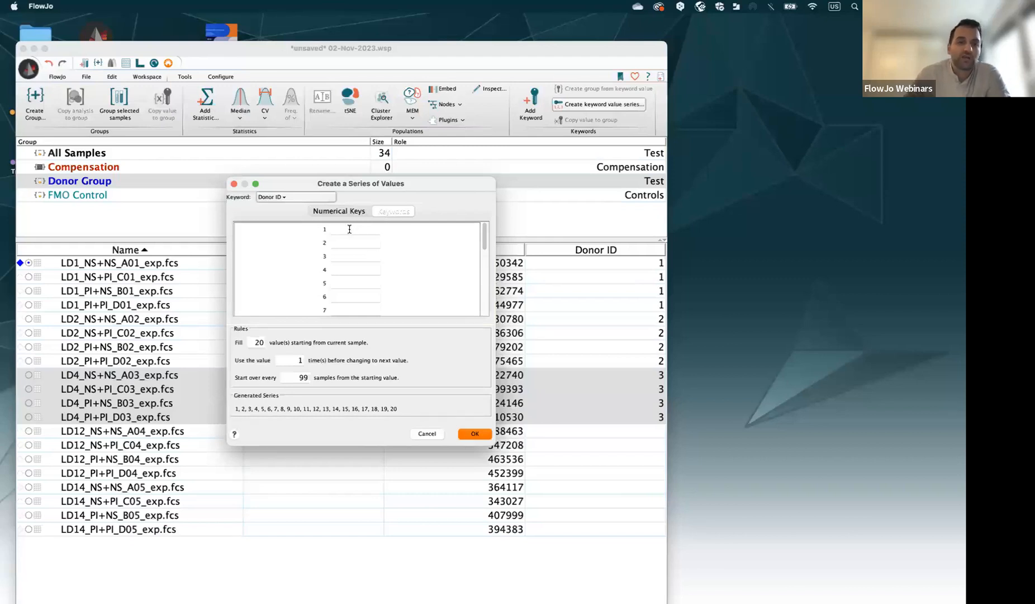
{"action": "left_click", "coordinate": [364, 211]}
{"action": "left_click", "coordinate": [393, 210]}
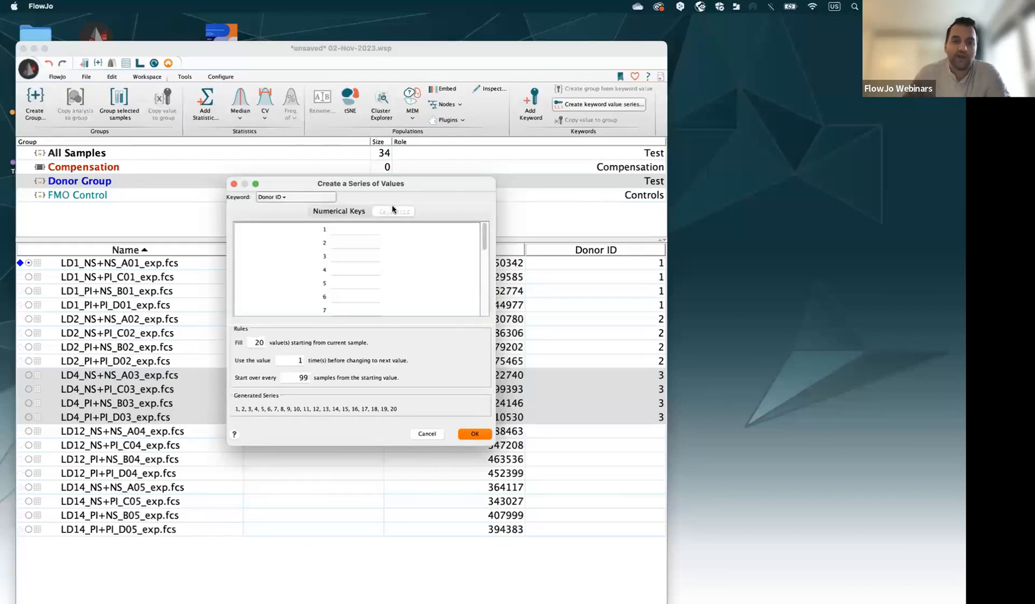
{"action": "left_click", "coordinate": [347, 227]}
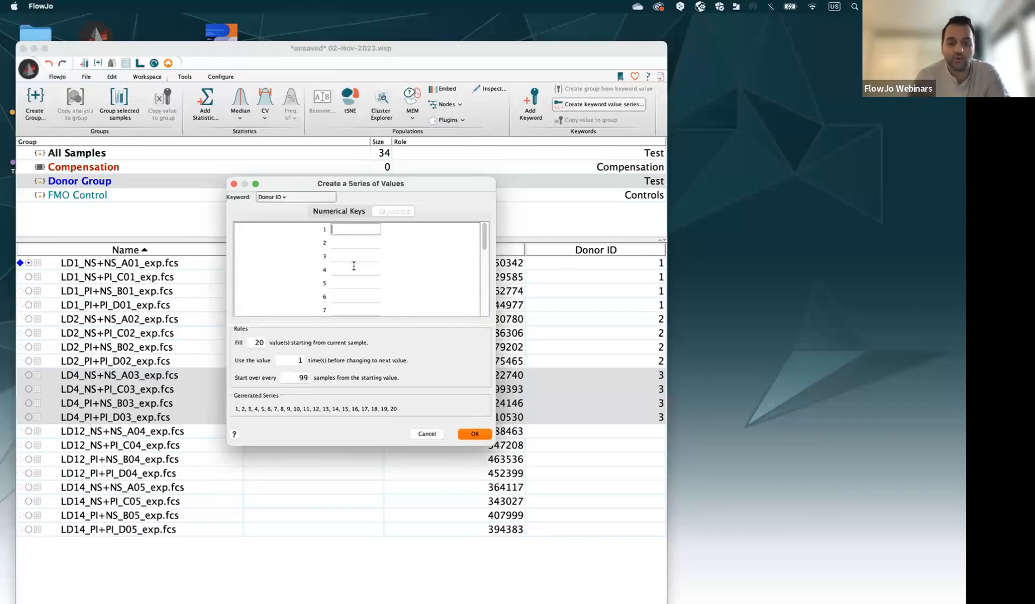
{"action": "type", "text": "LD1"}
{"action": "left_click", "coordinate": [347, 241]}
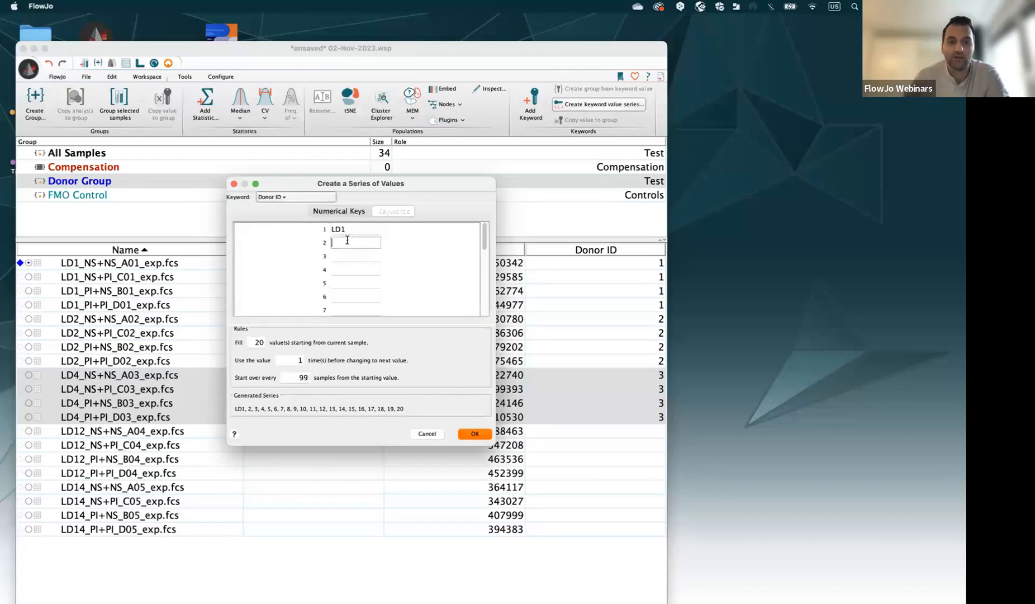
{"action": "type", "text": "LD2"}
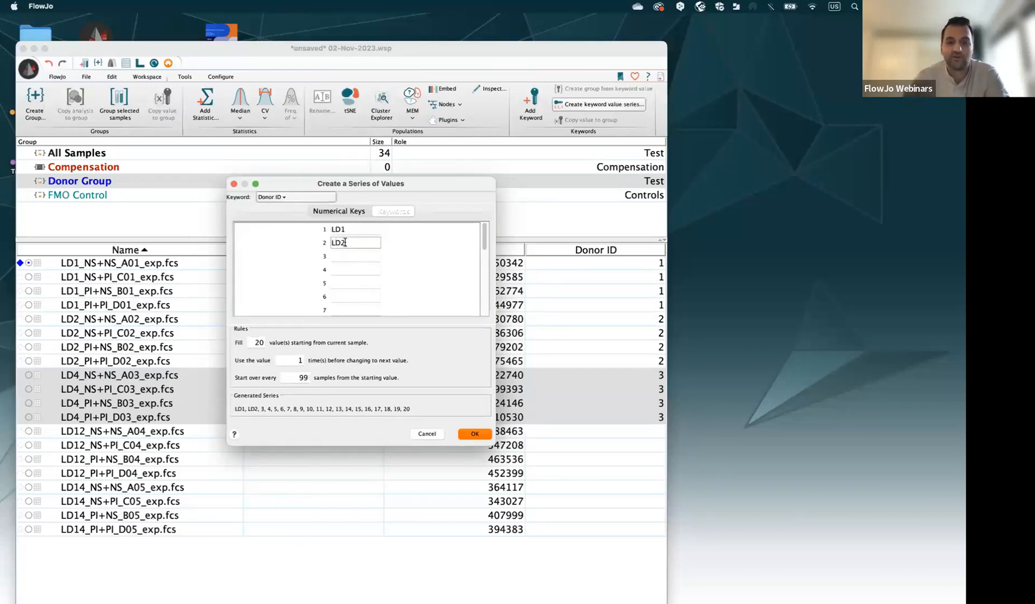
{"action": "left_click", "coordinate": [344, 258]}
{"action": "type", "text": "LD4"}
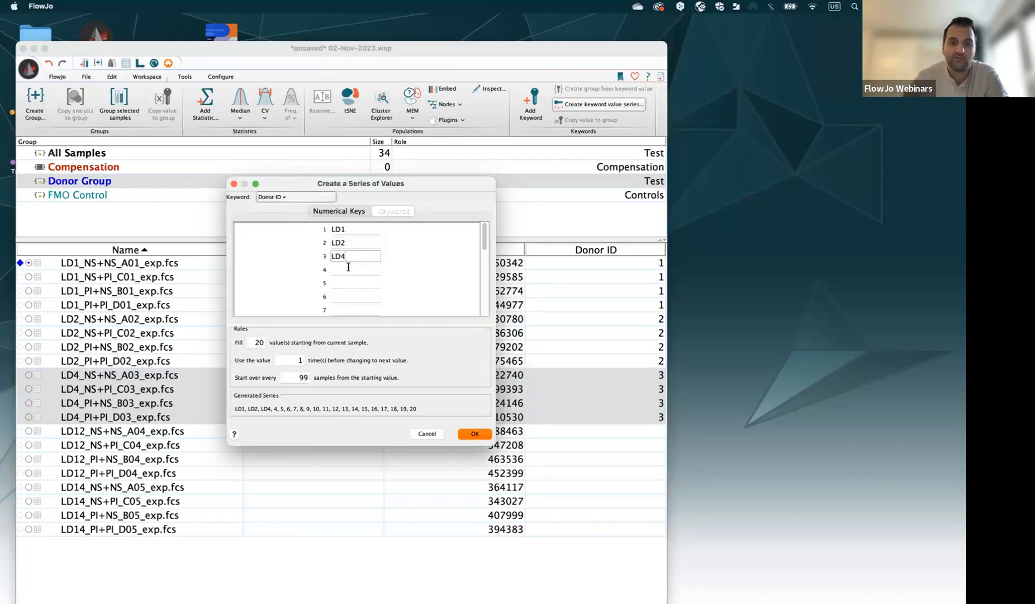
{"action": "left_click", "coordinate": [347, 270]}
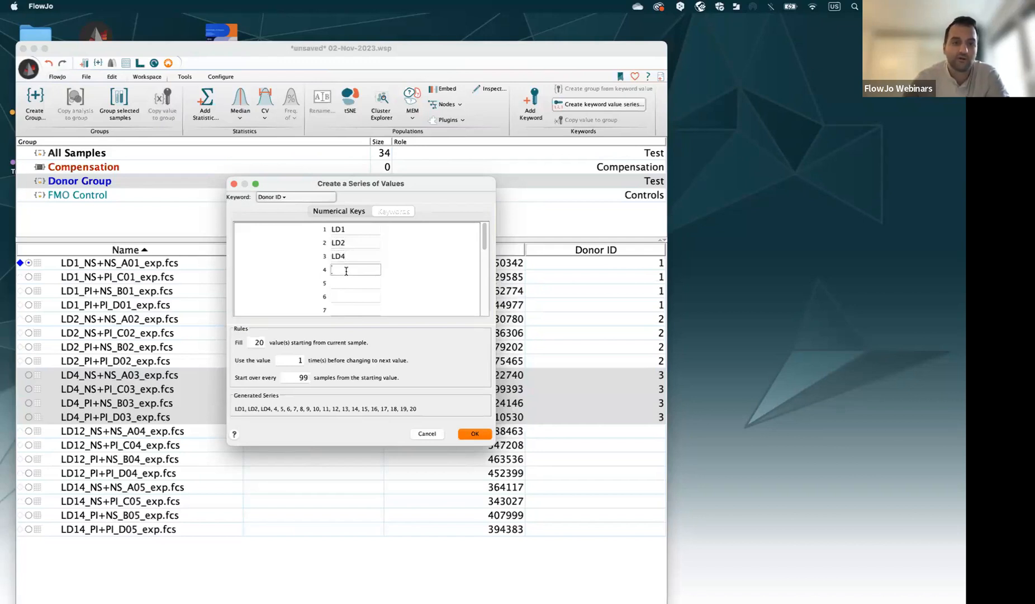
{"action": "type", "text": "LD12"}
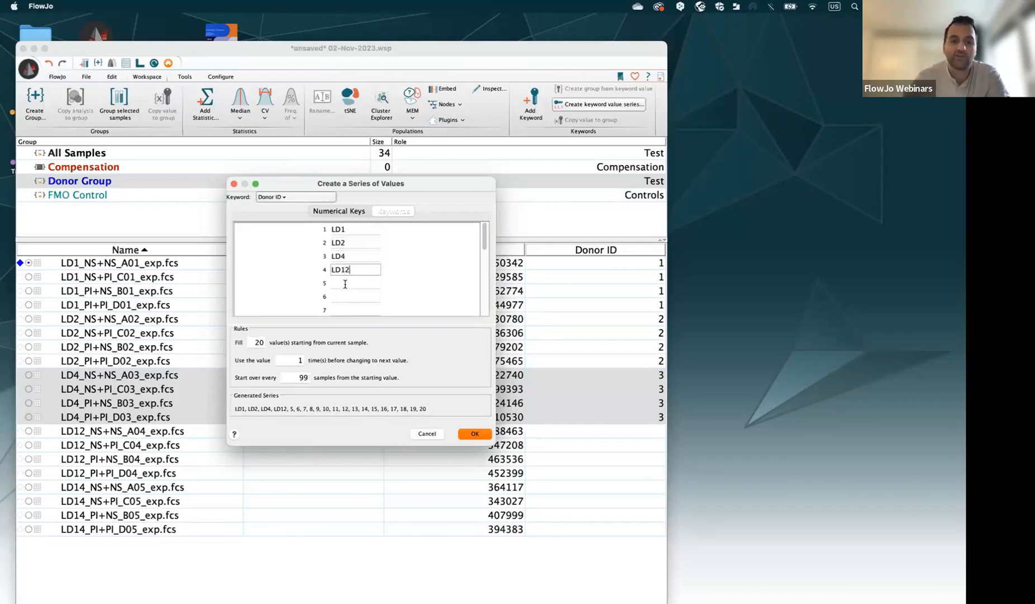
{"action": "left_click", "coordinate": [346, 284]}
{"action": "type", "text": "LD"}
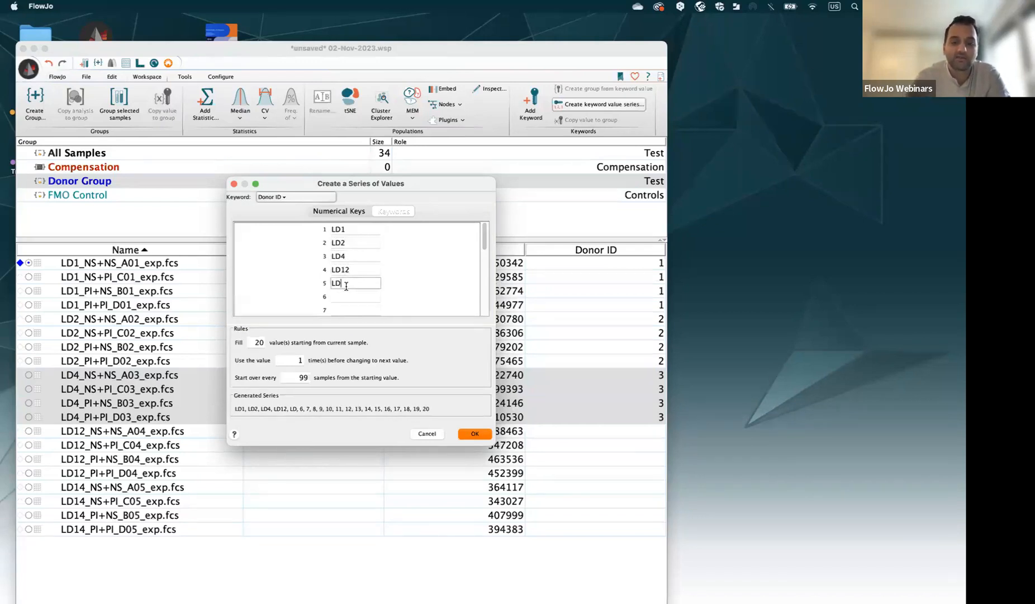
{"action": "type", "text": "14"}
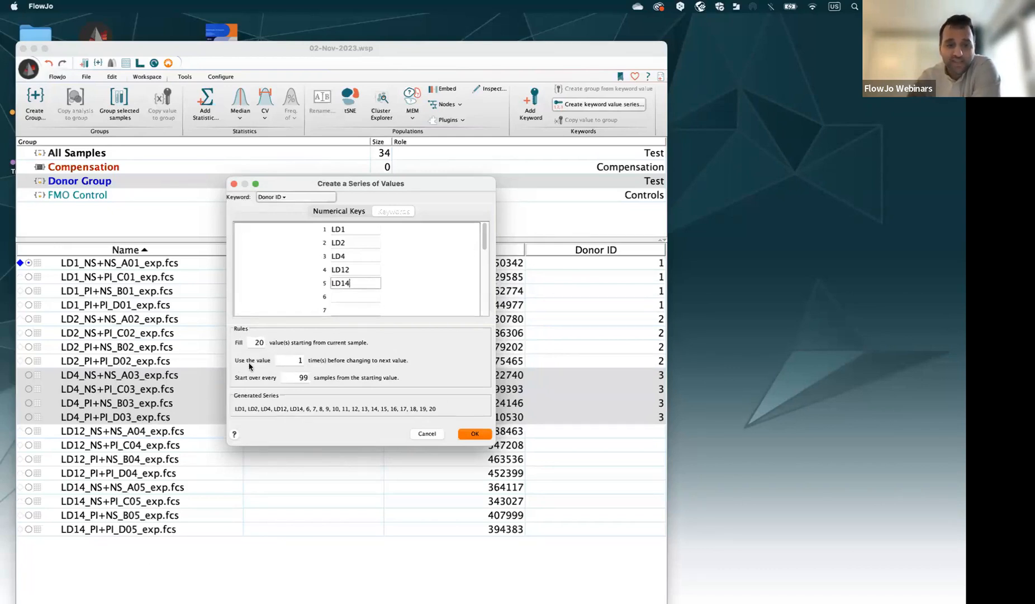
- Use each series value 4 times before changing to the next, and apply the series to the Donor Group samples
{"action": "left_click", "coordinate": [293, 361]}
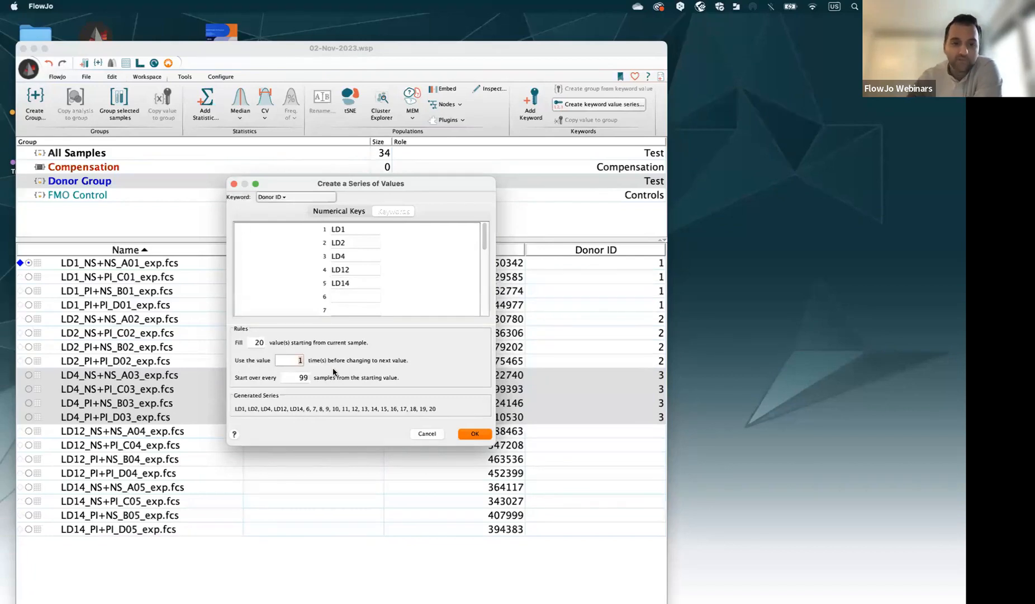
{"action": "type", "text": "4"}
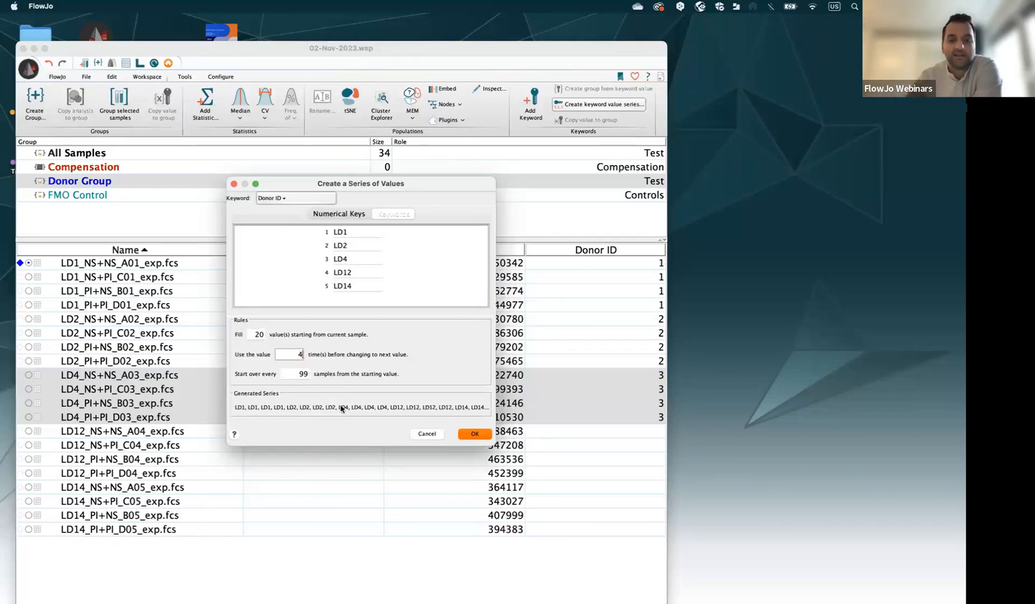
{"action": "left_click", "coordinate": [474, 434]}
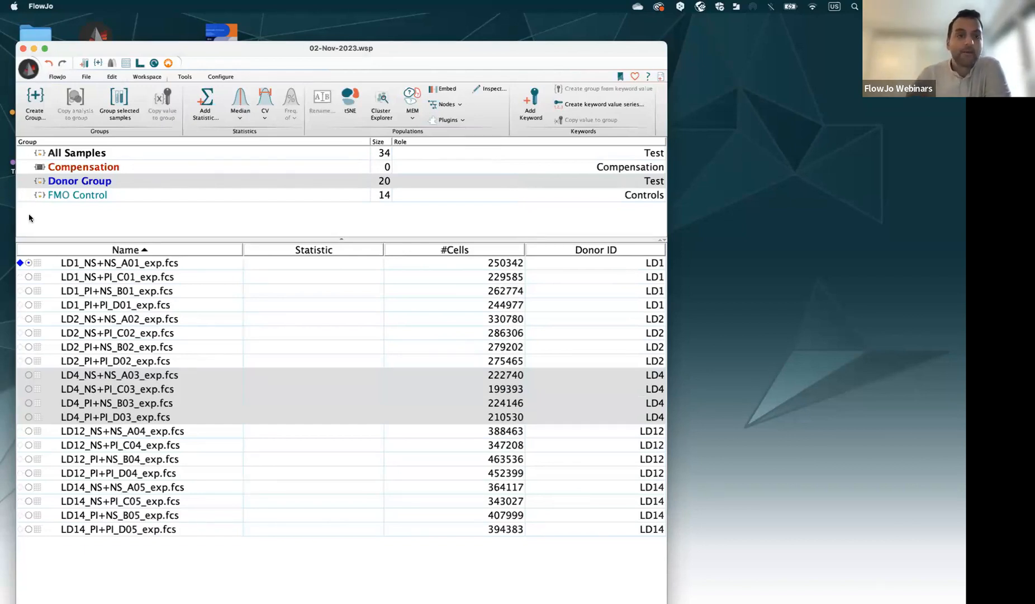
{"action": "left_click", "coordinate": [176, 489]}
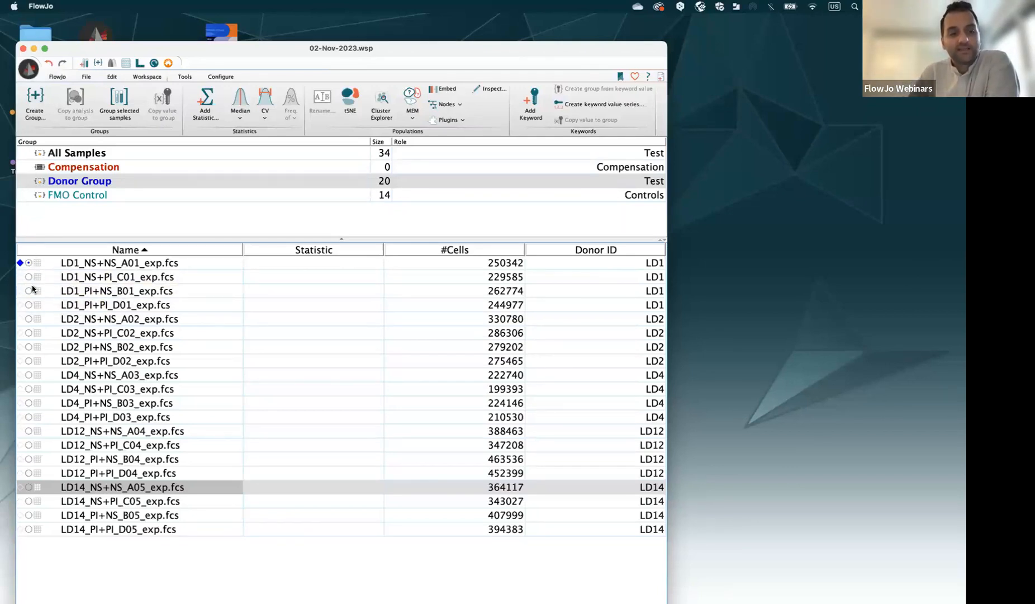
- Open the ungated plot of LD1_NS+NS_A01_exp.fcs and place its window clear of the sample names and status markers
{"action": "left_click_drag", "start_coordinate": [173, 43], "coordinate": [157, 28]}
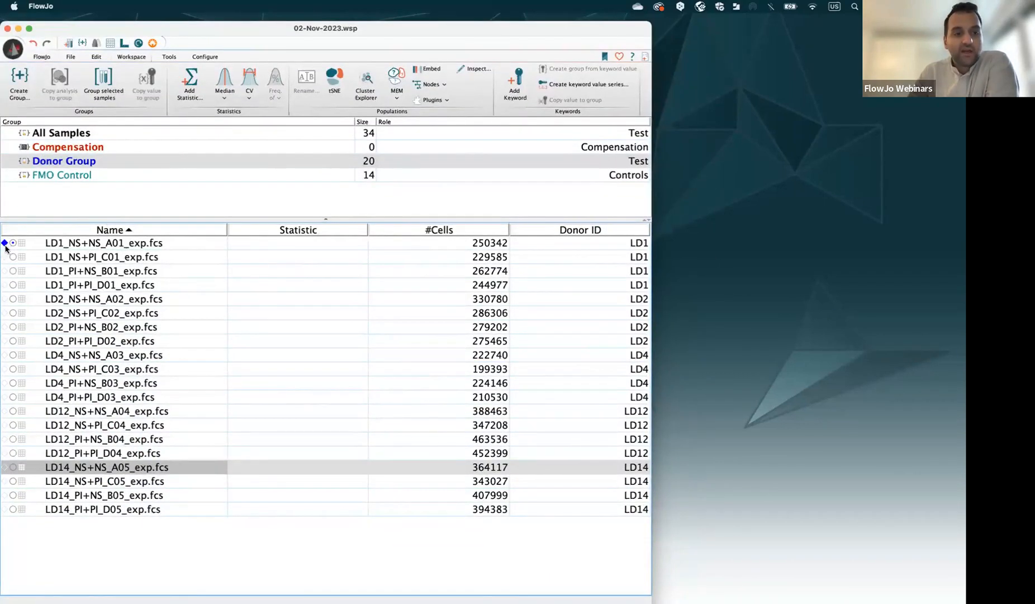
{"action": "double_click", "coordinate": [58, 244]}
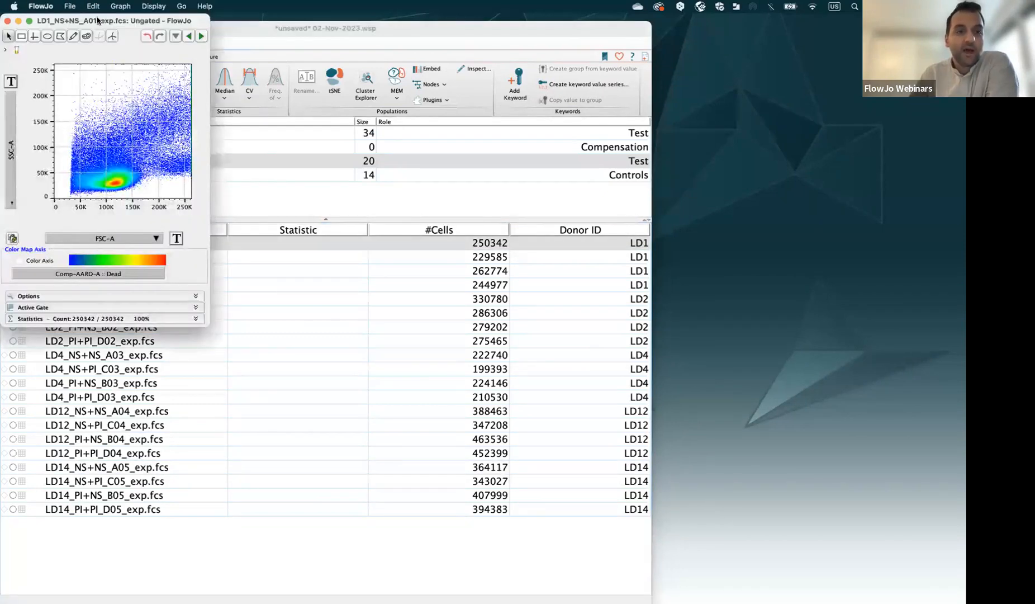
{"action": "left_click_drag", "start_coordinate": [97, 21], "coordinate": [288, 59]}
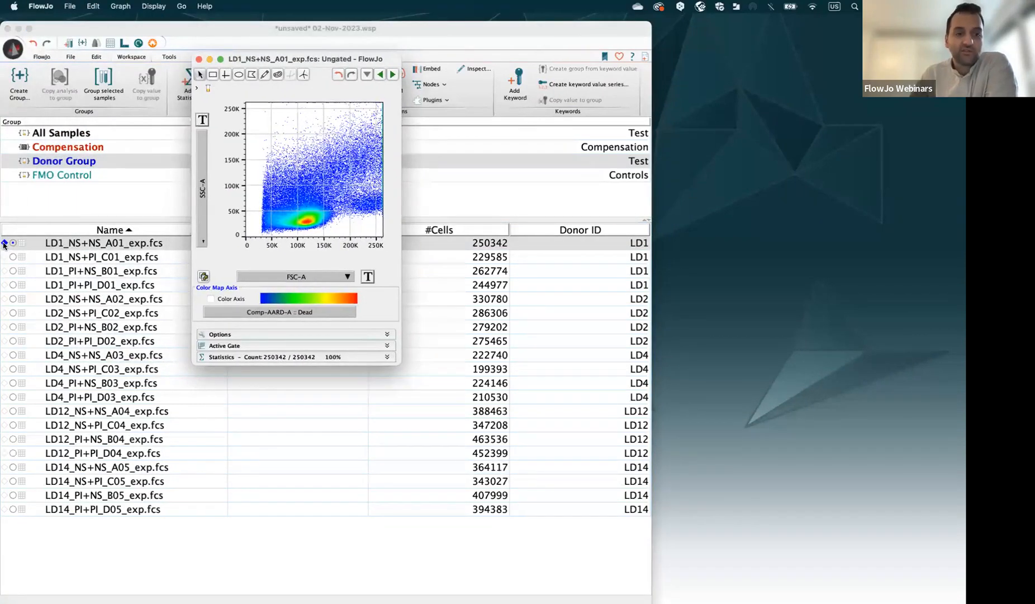
{"action": "mouse_move", "coordinate": [5, 246]}
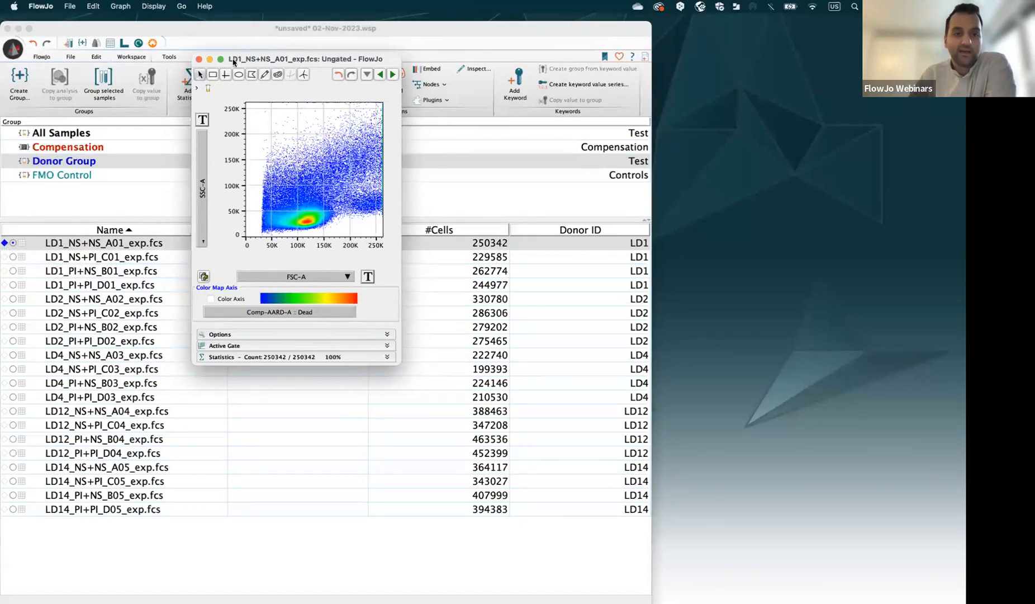
{"action": "left_click_drag", "start_coordinate": [234, 59], "coordinate": [208, 83]}
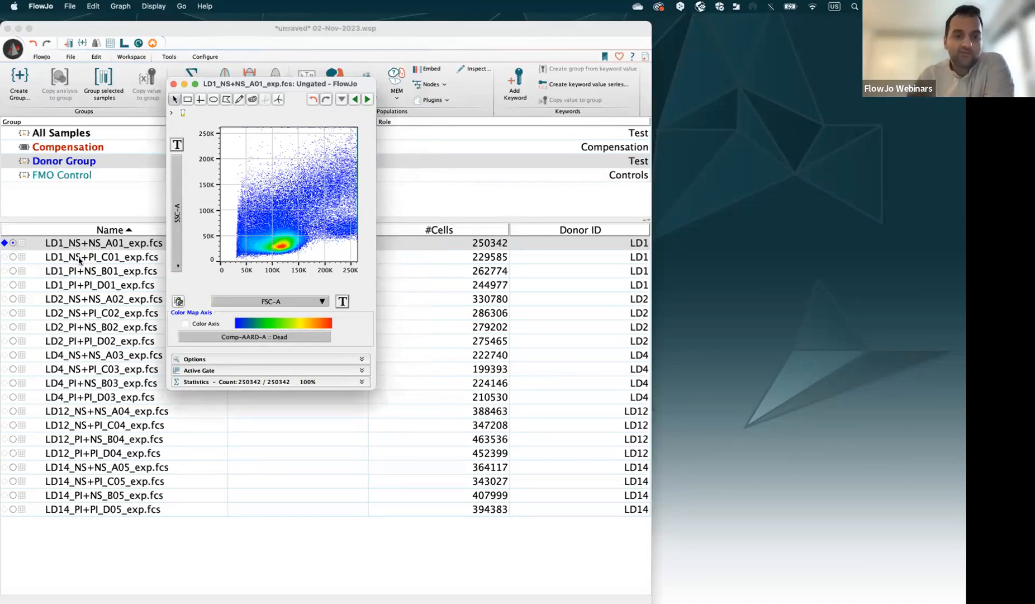
- Open the ungated plot of LD1_NS+PI_C01_exp.fcs and place its window clear of the sample names
{"action": "double_click", "coordinate": [81, 257]}
{"action": "left_click_drag", "start_coordinate": [100, 26], "coordinate": [361, 65]}
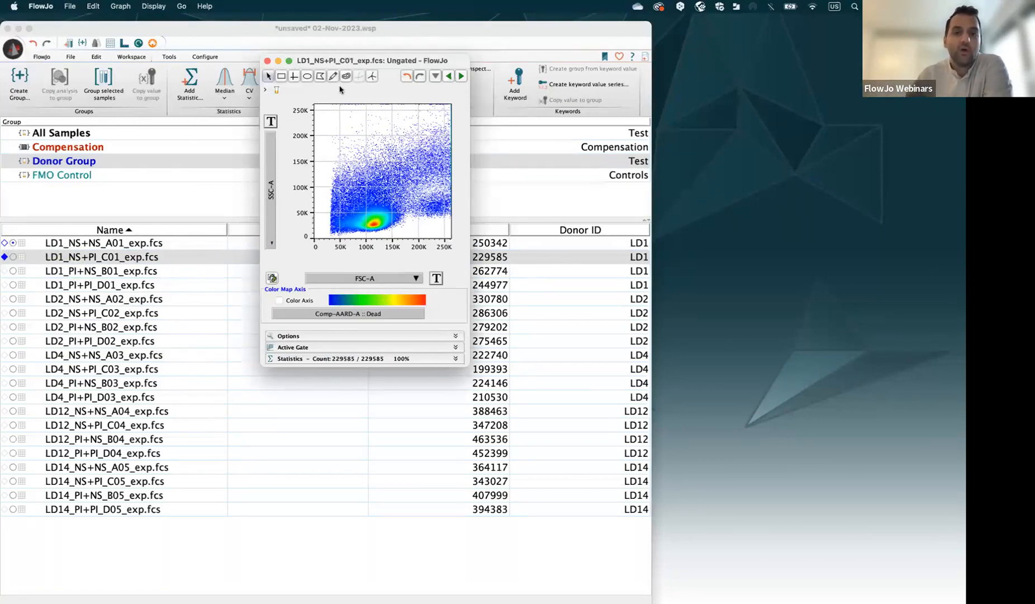
{"action": "left_click_drag", "start_coordinate": [345, 61], "coordinate": [301, 116]}
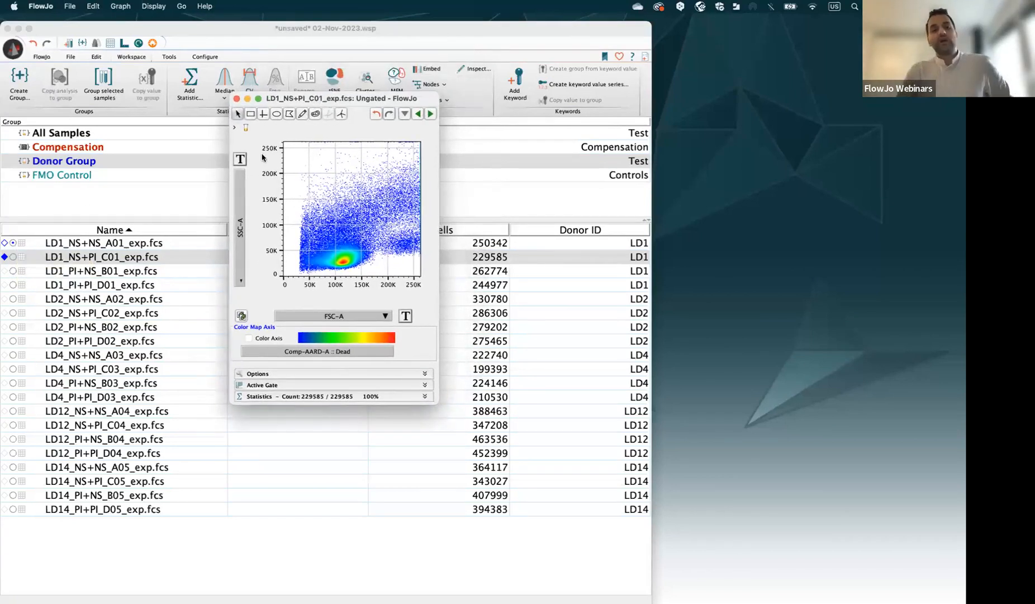
- Step the plot forward sample by sample to LD12_NS+NS_A04_exp.fcs, watching the open-sample marker, and close the graph window
{"action": "left_click", "coordinate": [428, 115]}
{"action": "left_click", "coordinate": [429, 114]}
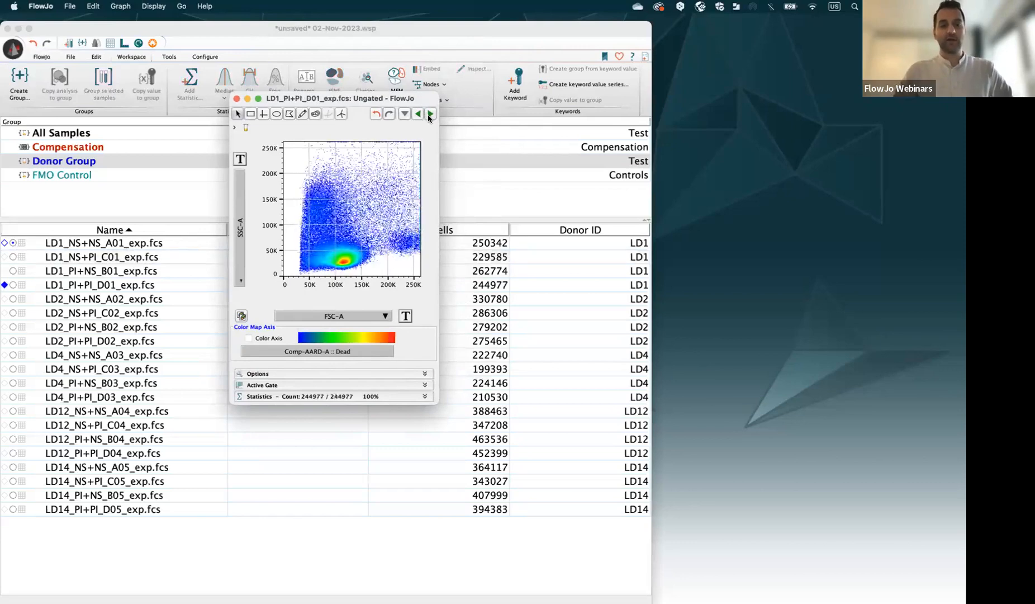
{"action": "left_click", "coordinate": [429, 115]}
{"action": "left_click", "coordinate": [430, 114]}
{"action": "left_click", "coordinate": [430, 114]}
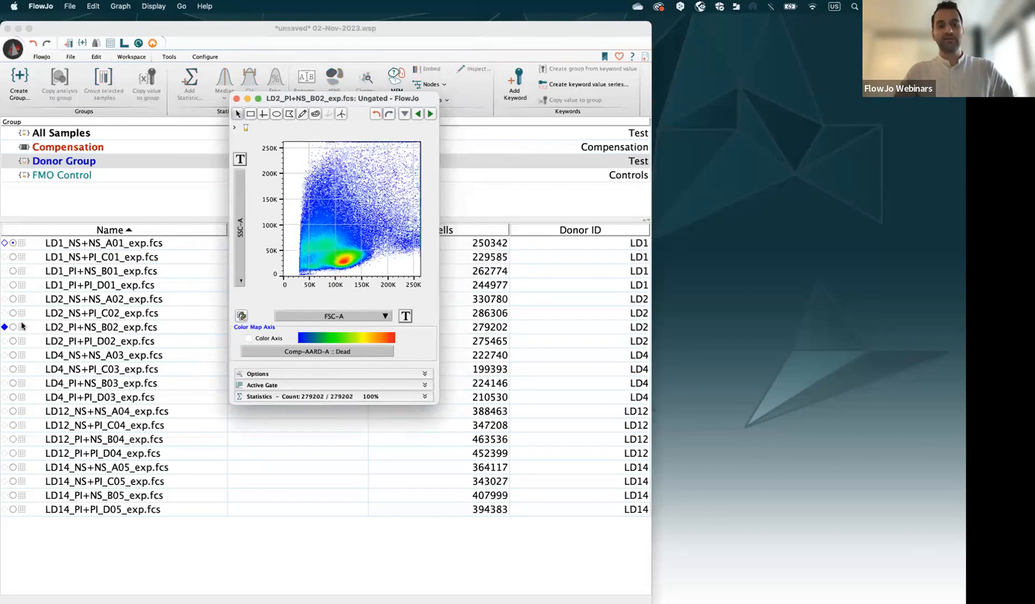
{"action": "left_click", "coordinate": [430, 114]}
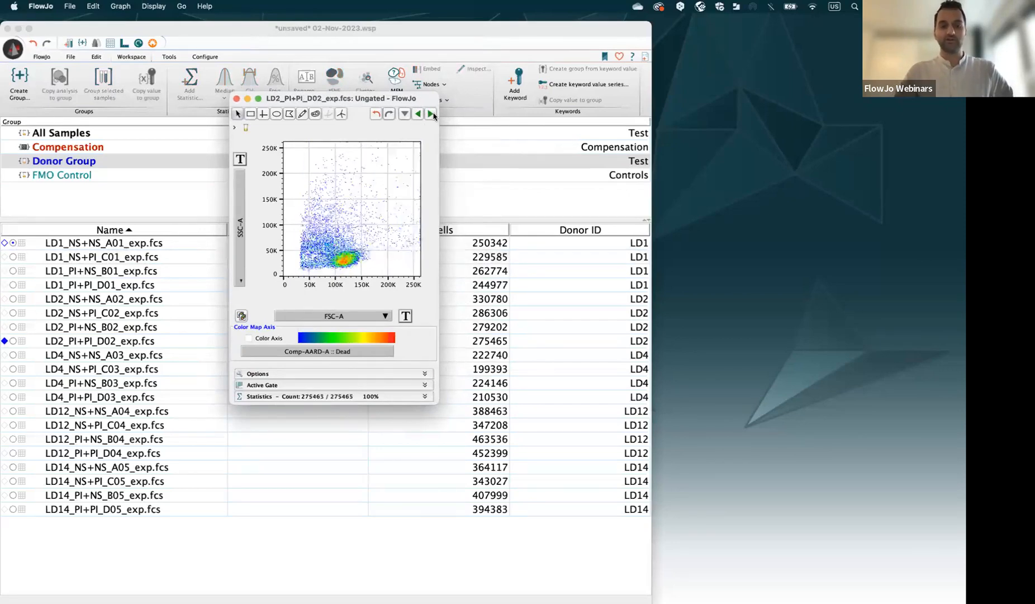
{"action": "left_click", "coordinate": [430, 114]}
{"action": "left_click", "coordinate": [430, 114]}
{"action": "left_click", "coordinate": [430, 114]}
{"action": "left_click", "coordinate": [430, 114]}
{"action": "left_click", "coordinate": [430, 114]}
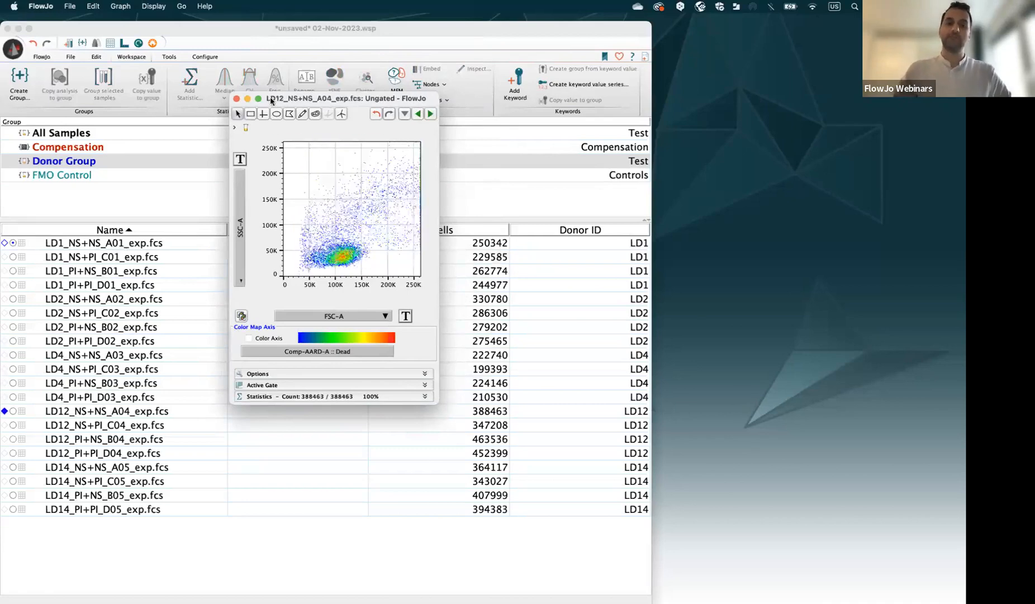
{"action": "left_click", "coordinate": [236, 99]}
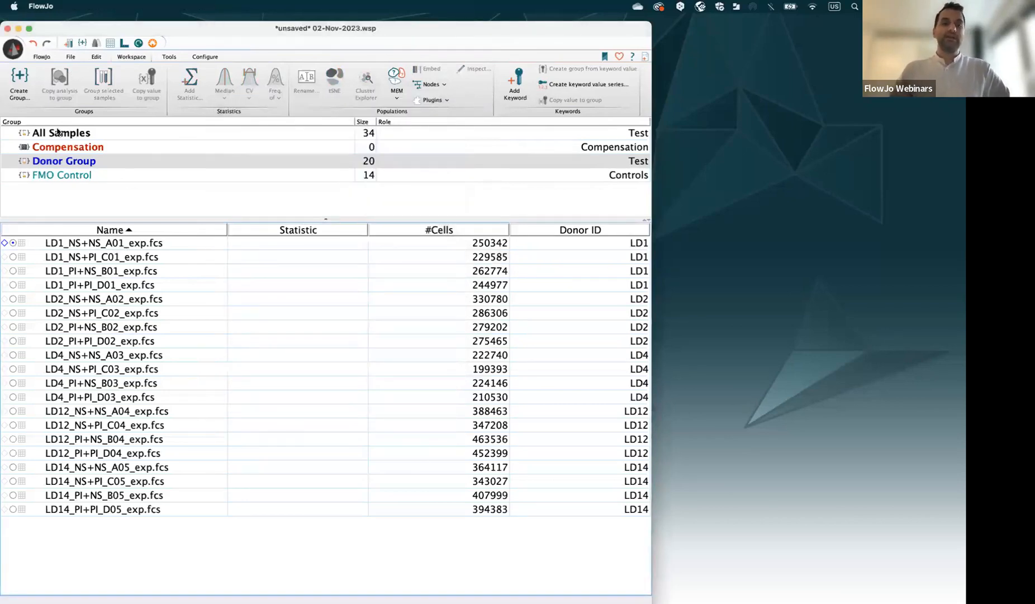
- Inspect the properties of LD1_NS+NS_A01_exp.fcs, including its parameters, stains and medians over time, and close them
{"action": "double_click", "coordinate": [14, 246]}
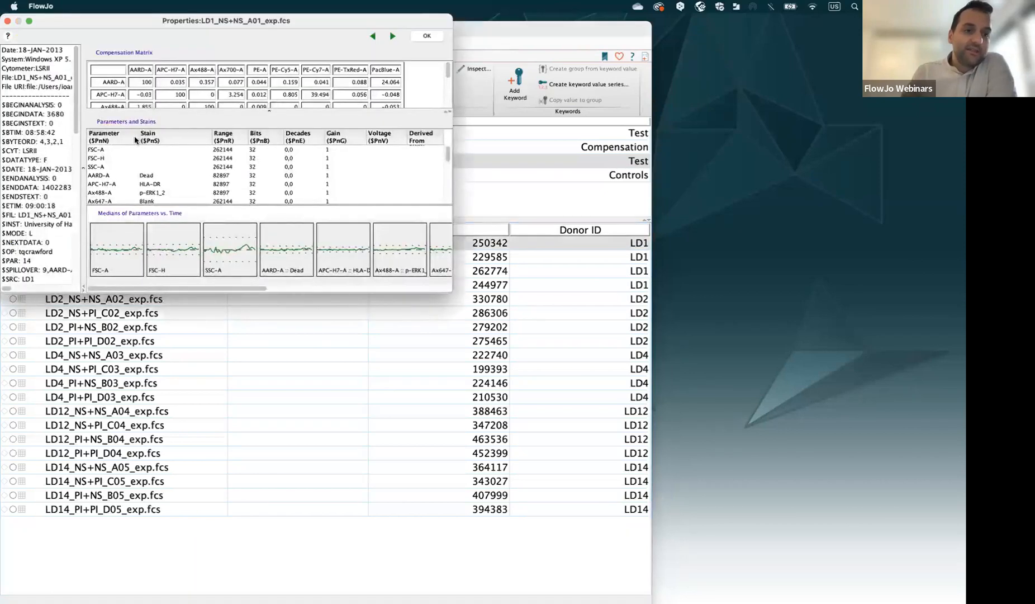
{"action": "left_click_drag", "start_coordinate": [451, 290], "coordinate": [516, 343]}
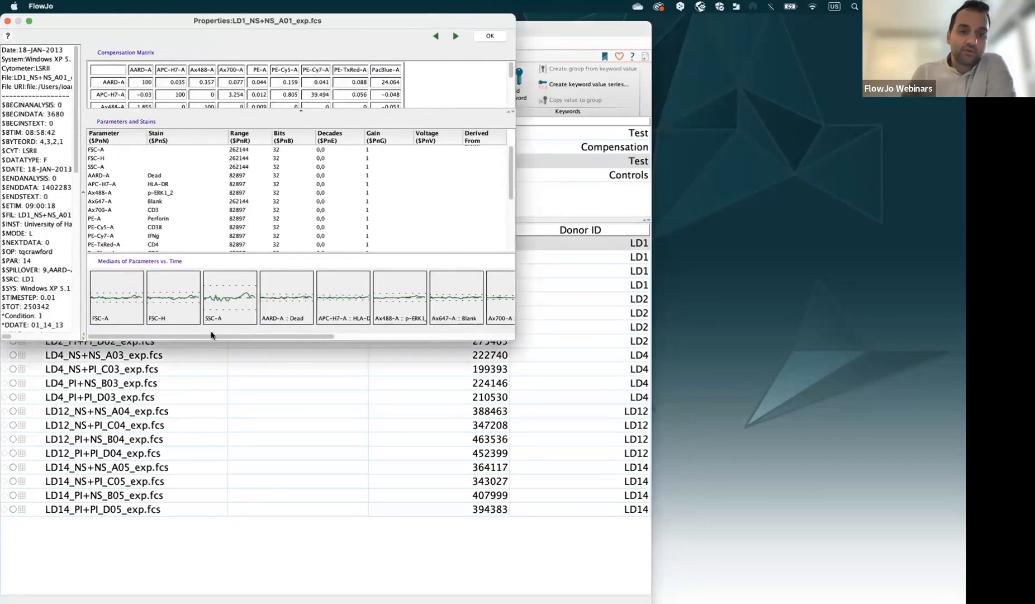
{"action": "left_click_drag", "start_coordinate": [211, 335], "coordinate": [343, 361]}
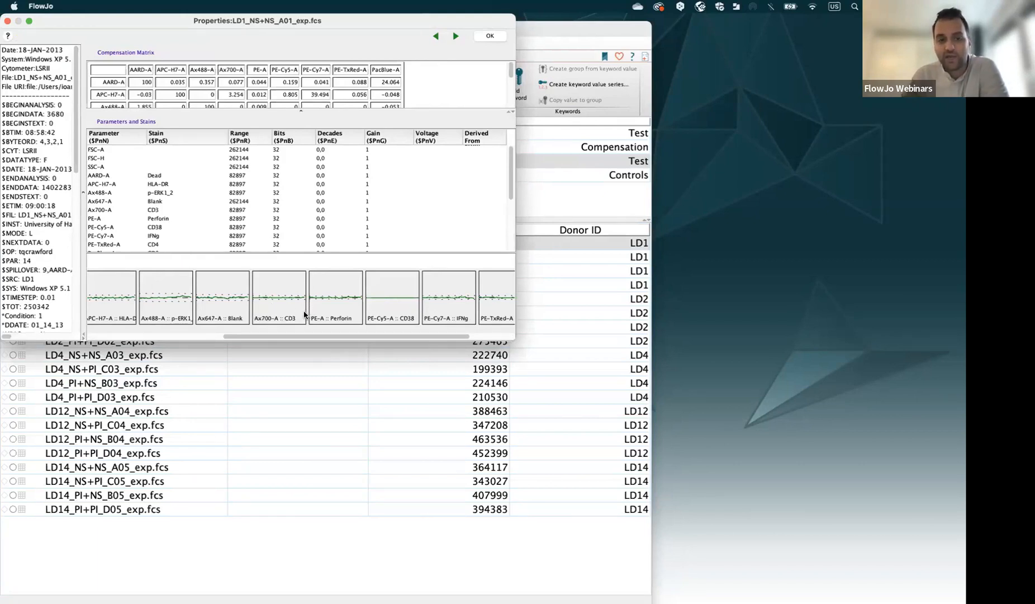
{"action": "left_click_drag", "start_coordinate": [330, 336], "coordinate": [400, 340]}
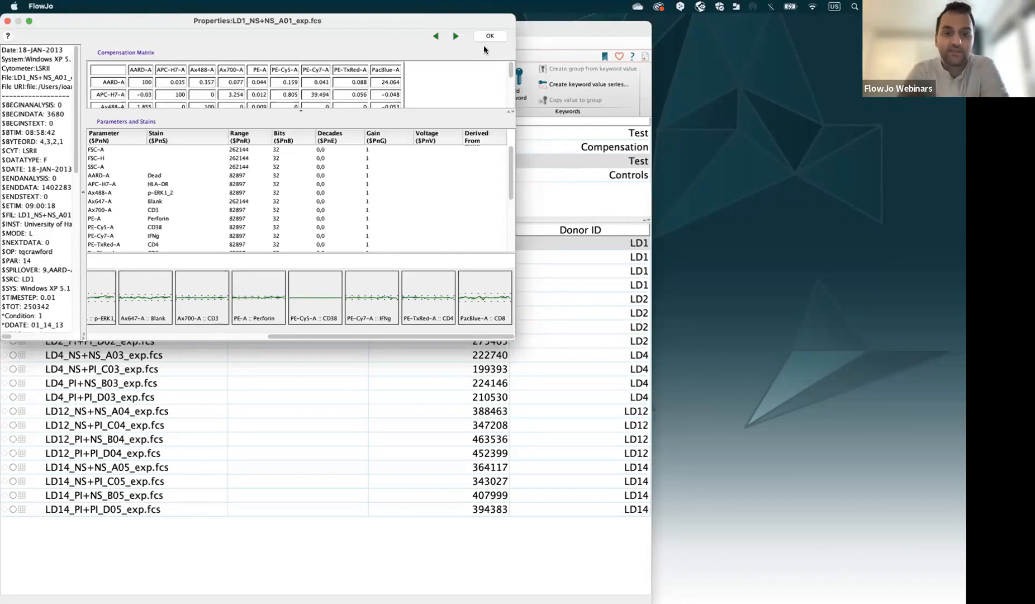
{"action": "left_click_drag", "start_coordinate": [471, 336], "coordinate": [486, 359]}
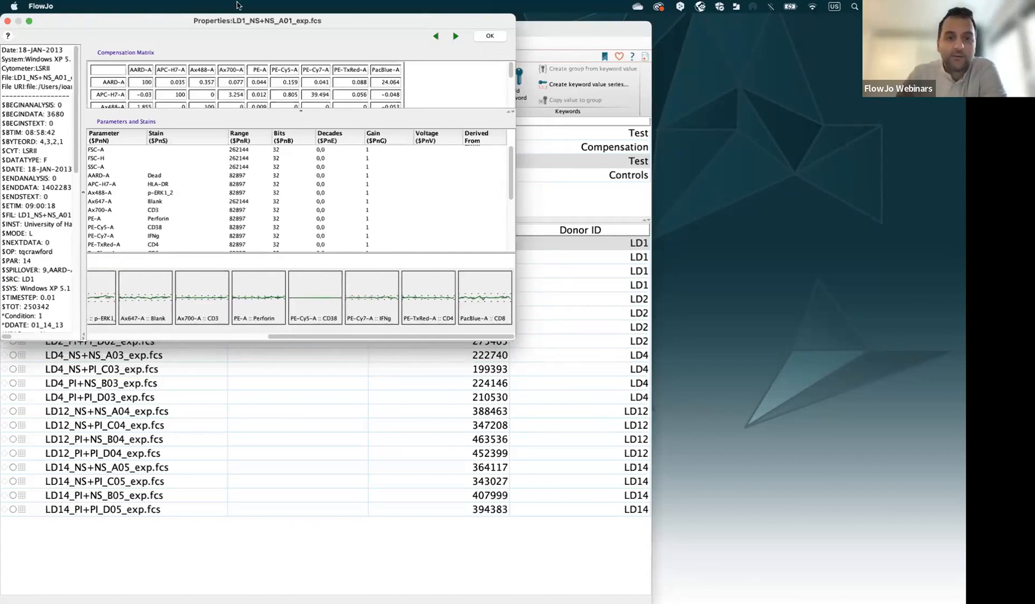
{"action": "left_click_drag", "start_coordinate": [218, 21], "coordinate": [279, 157]}
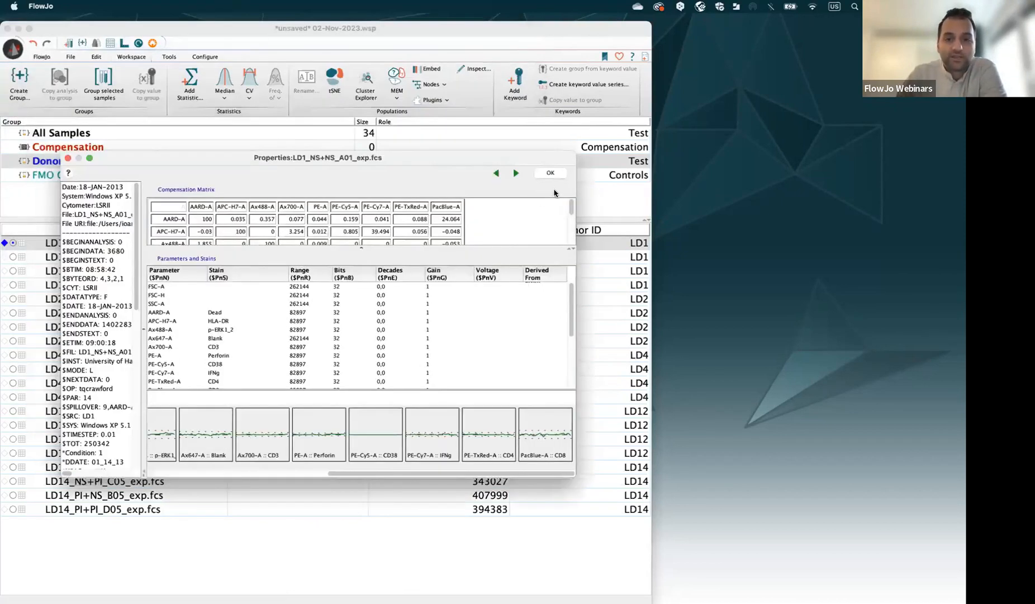
{"action": "left_click", "coordinate": [549, 174]}
- Check the sample quality of all Donor Group samples, starting from LD1_NS+NS_A01_exp.fcs, and select the flagged sample LD2_NS+PI_C02_exp.fcs
{"action": "left_click", "coordinate": [157, 270]}
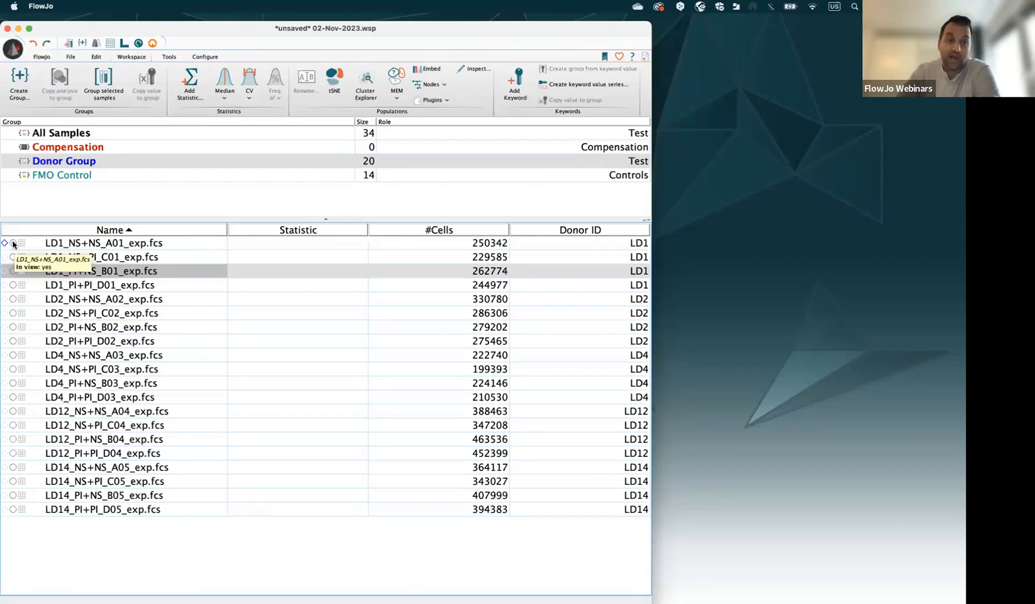
{"action": "left_click", "coordinate": [54, 248]}
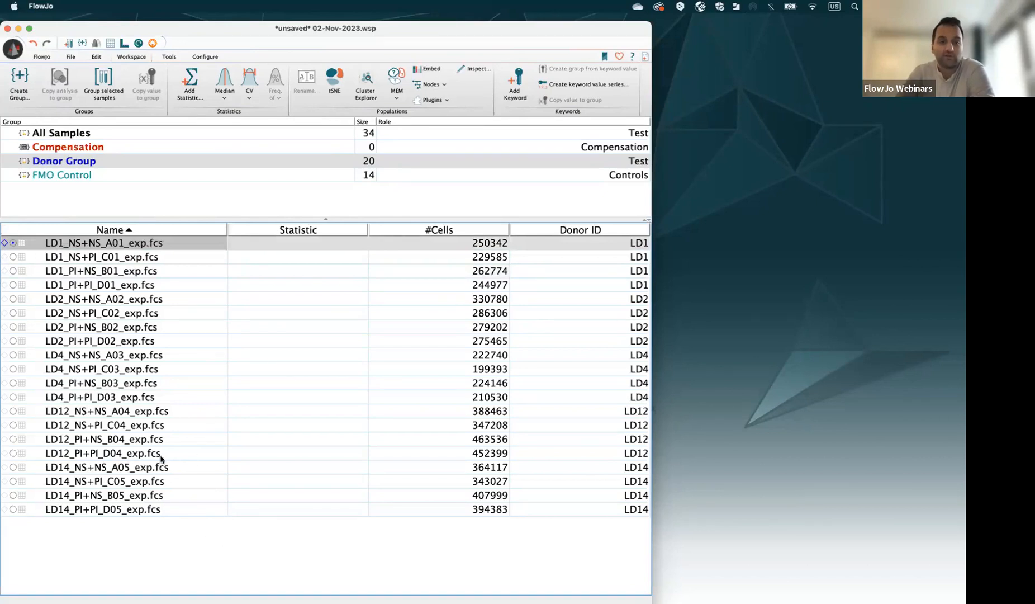
{"action": "left_click", "coordinate": [170, 59]}
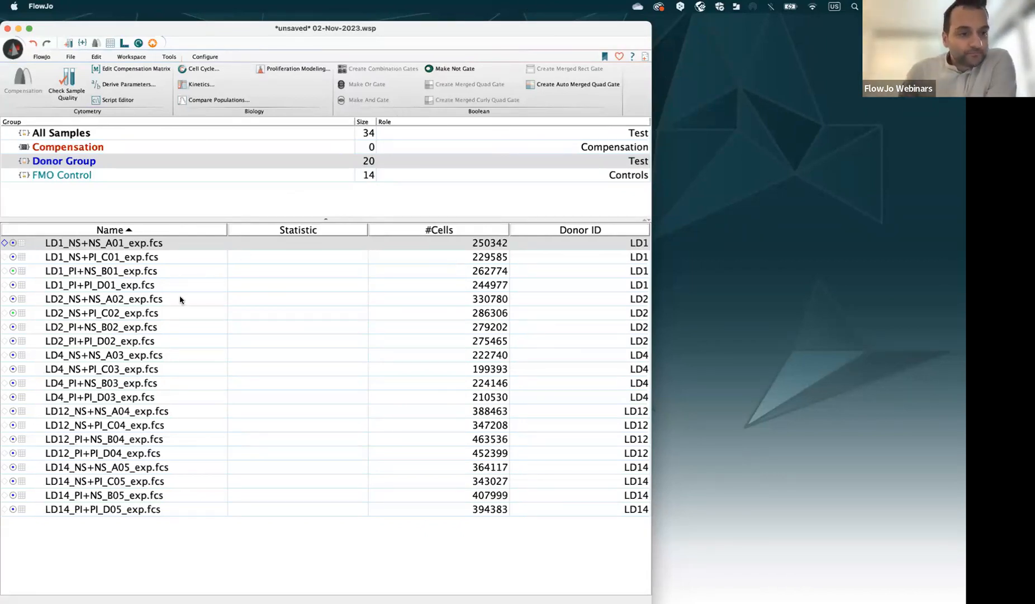
{"action": "left_click", "coordinate": [174, 314]}
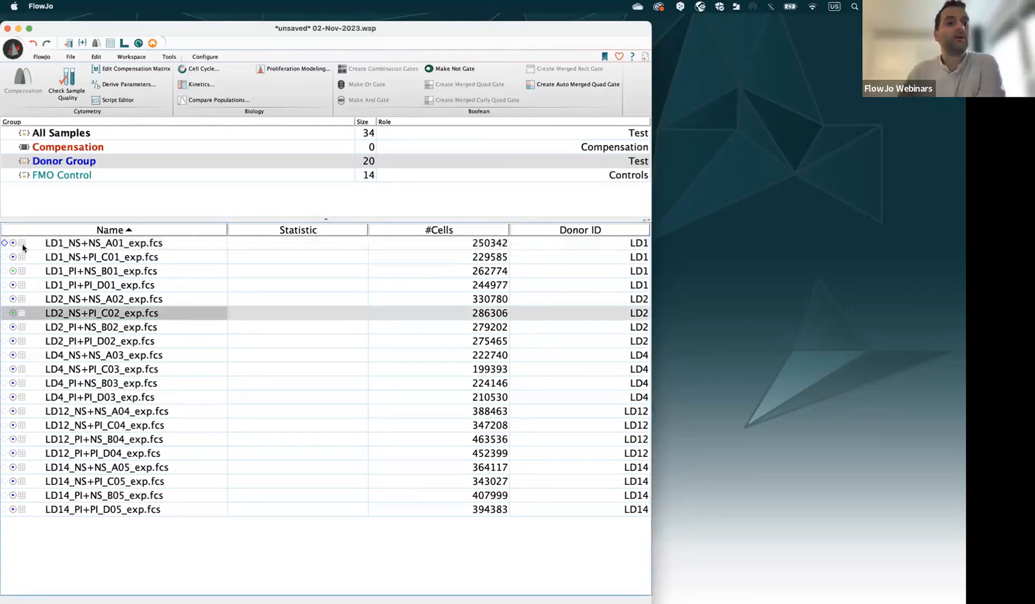
- Open the ungated plot of LD1_NS+PI_C01_exp.fcs and move its window away from the screen corner, over the workspace
{"action": "double_click", "coordinate": [49, 258]}
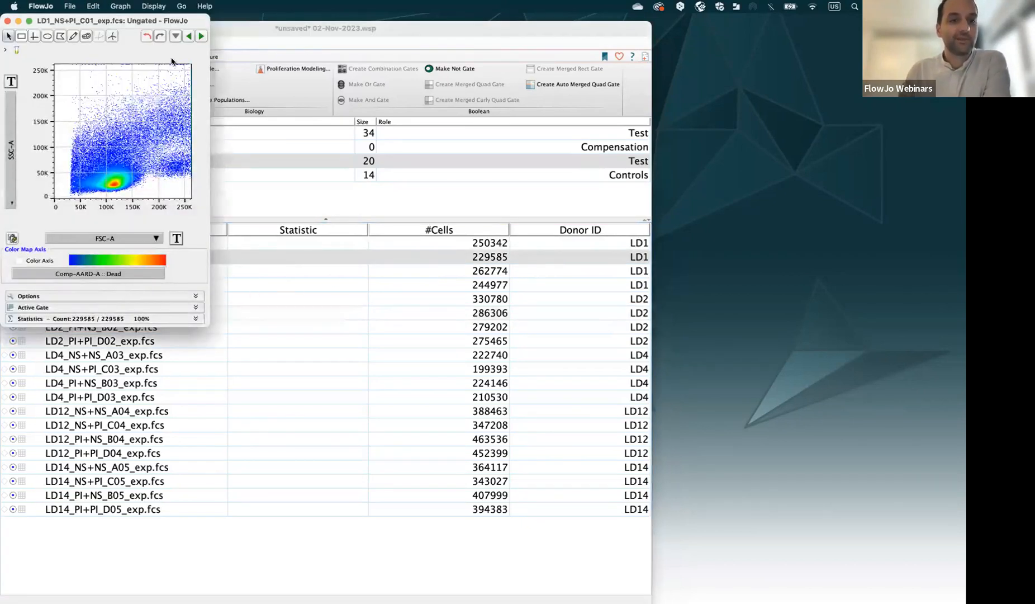
{"action": "left_click_drag", "start_coordinate": [175, 19], "coordinate": [239, 48]}
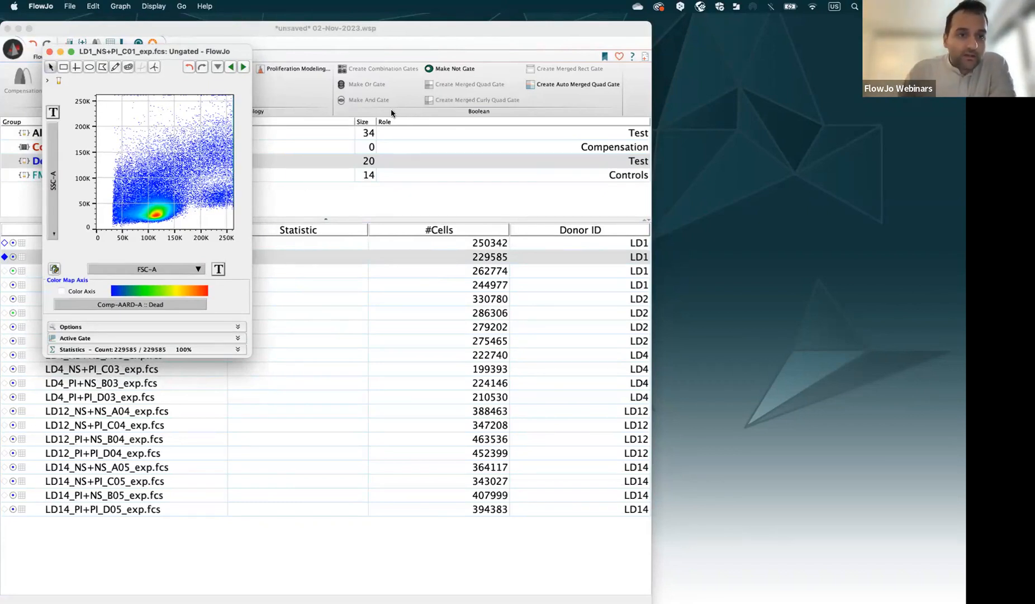
{"action": "left_click_drag", "start_coordinate": [127, 54], "coordinate": [112, 44]}
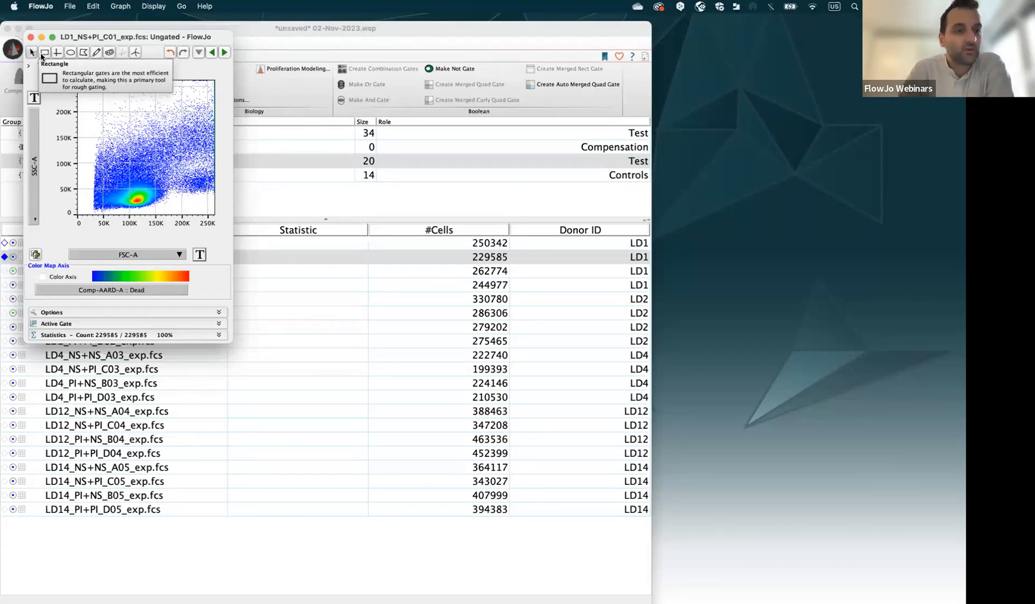
- Look through the parameters available for the plot's SSC-A and FSC-A axes without changing either one
{"action": "left_click", "coordinate": [34, 159]}
{"action": "left_click", "coordinate": [44, 131]}
{"action": "left_click", "coordinate": [119, 255]}
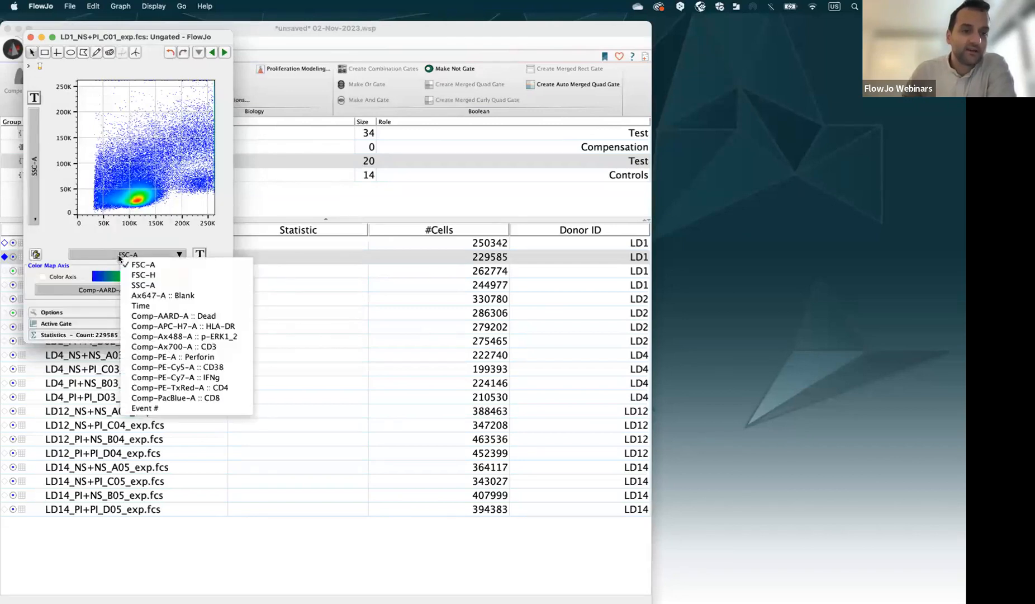
{"action": "left_click", "coordinate": [101, 241]}
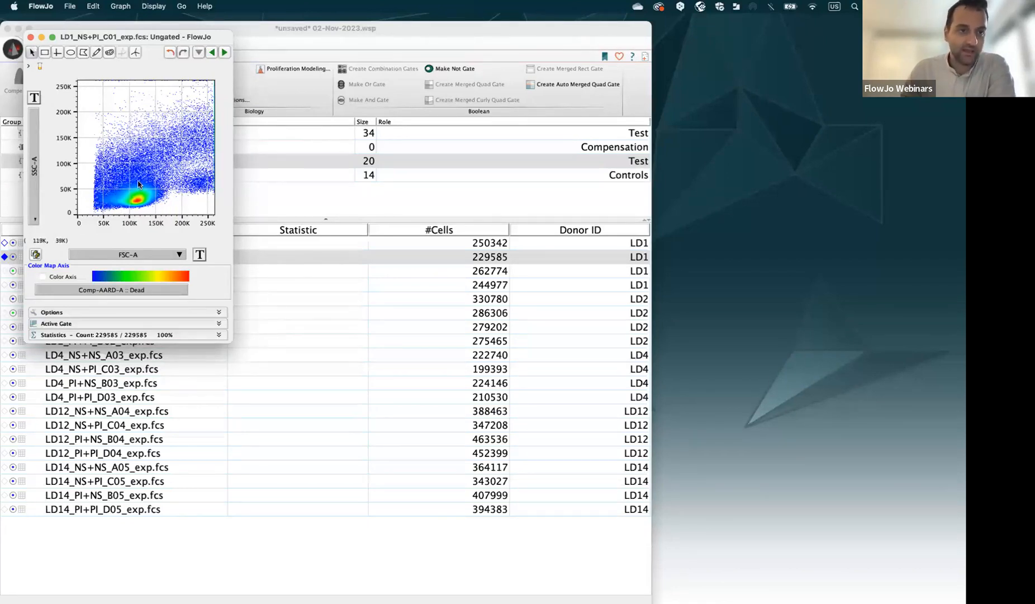
- Draw an elliptical gate named Lymphocytes around the dense low-SSC population and shift it slightly toward lower FSC-A
{"action": "left_click", "coordinate": [71, 53]}
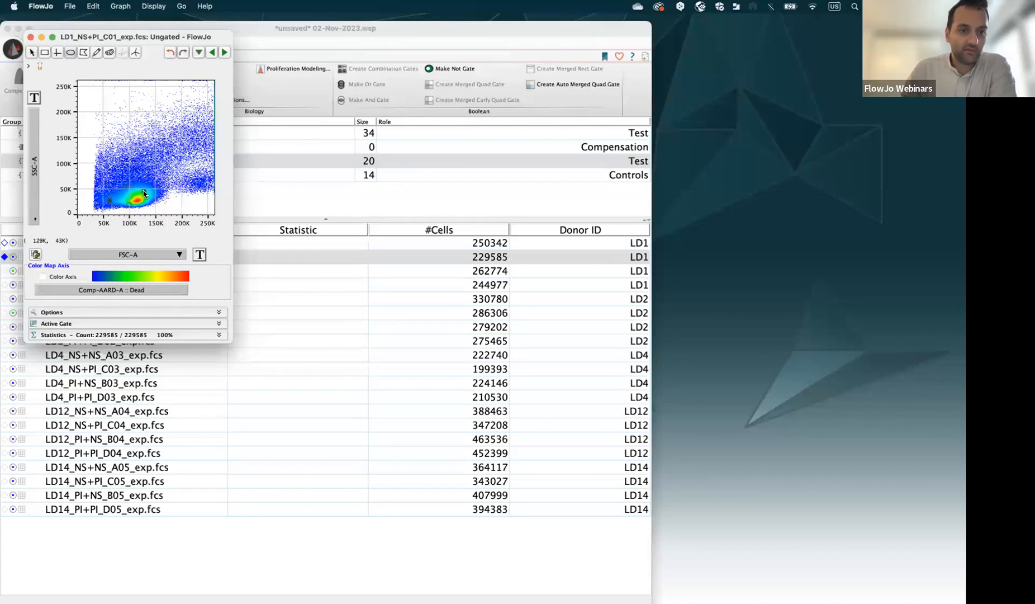
{"action": "left_click_drag", "start_coordinate": [175, 185], "coordinate": [175, 187]}
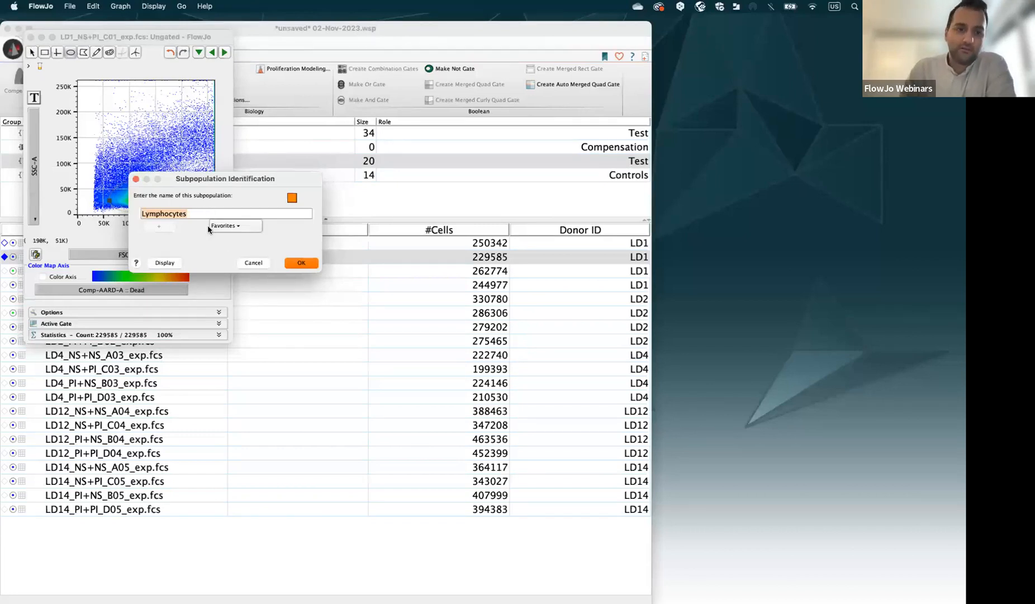
{"action": "left_click", "coordinate": [300, 263]}
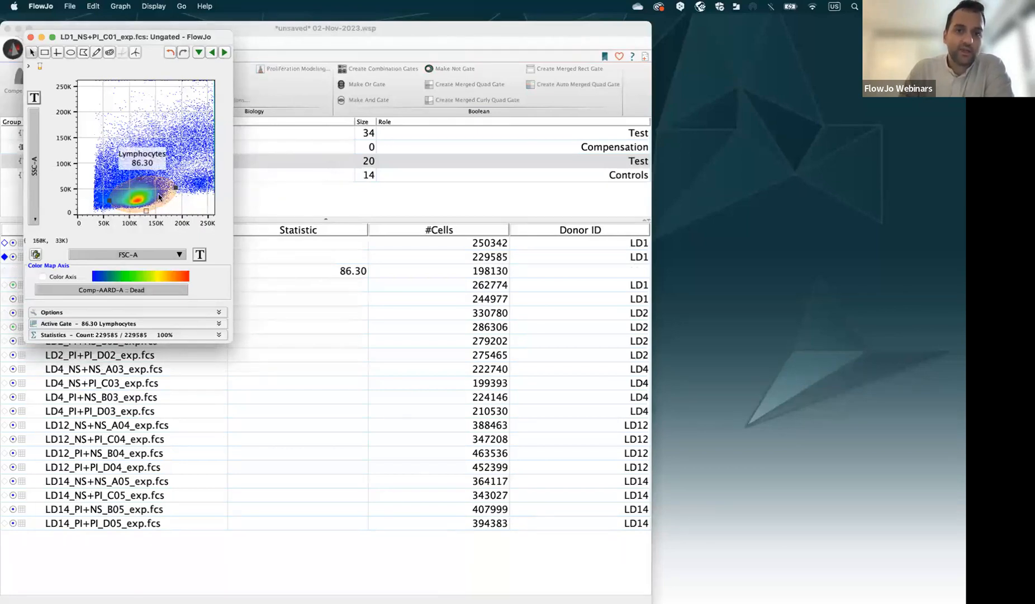
{"action": "left_click_drag", "start_coordinate": [156, 194], "coordinate": [153, 194]}
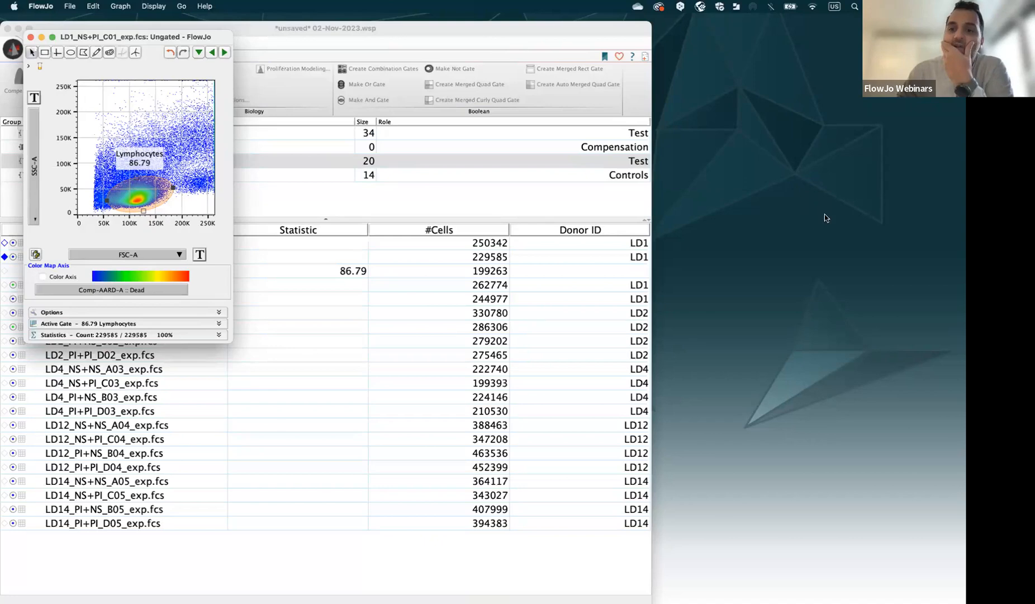
- Move the current workspace aside, create a new empty workspace, and place and enlarge its window over the old one
{"action": "left_click", "coordinate": [257, 27]}
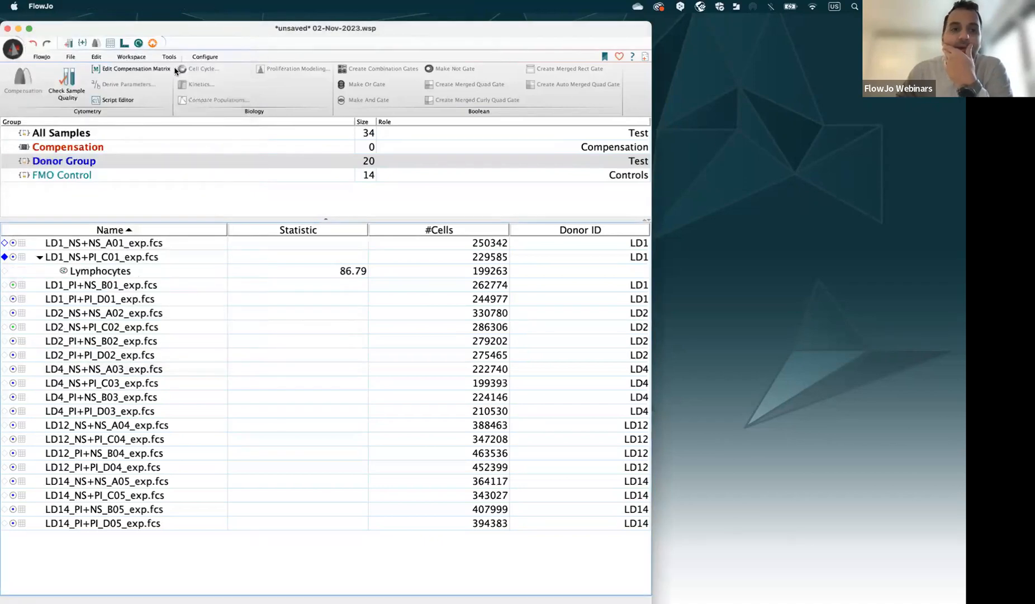
{"action": "left_click_drag", "start_coordinate": [161, 30], "coordinate": [230, 34]}
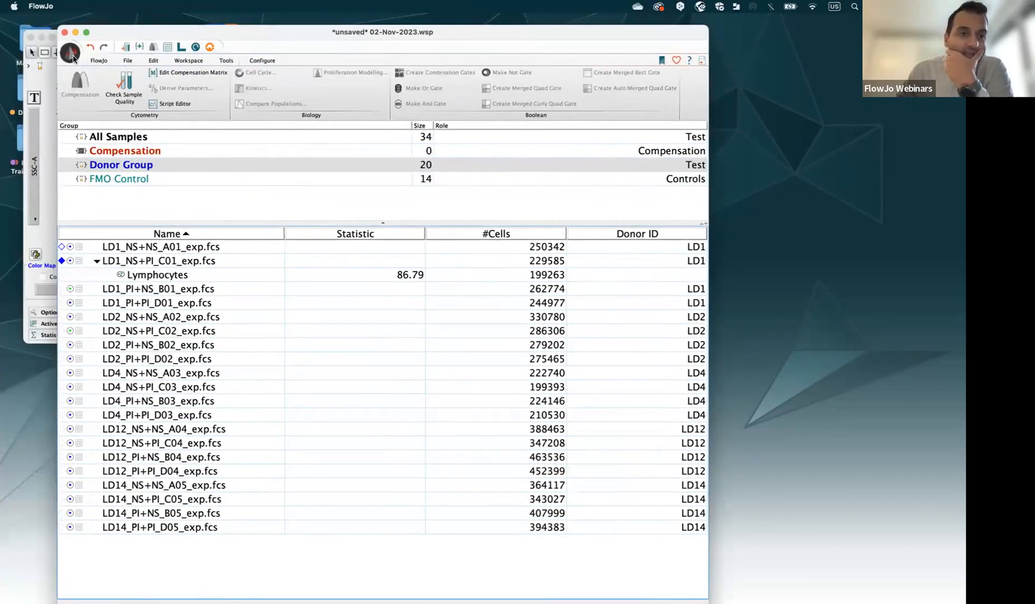
{"action": "left_click", "coordinate": [71, 54]}
{"action": "left_click", "coordinate": [92, 80]}
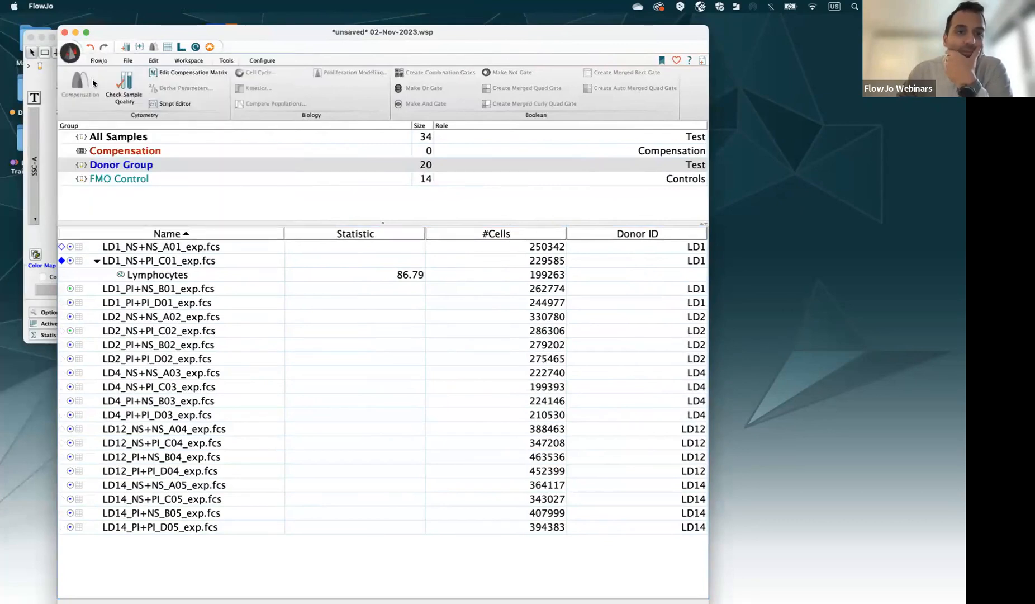
{"action": "left_click_drag", "start_coordinate": [139, 30], "coordinate": [224, 64]}
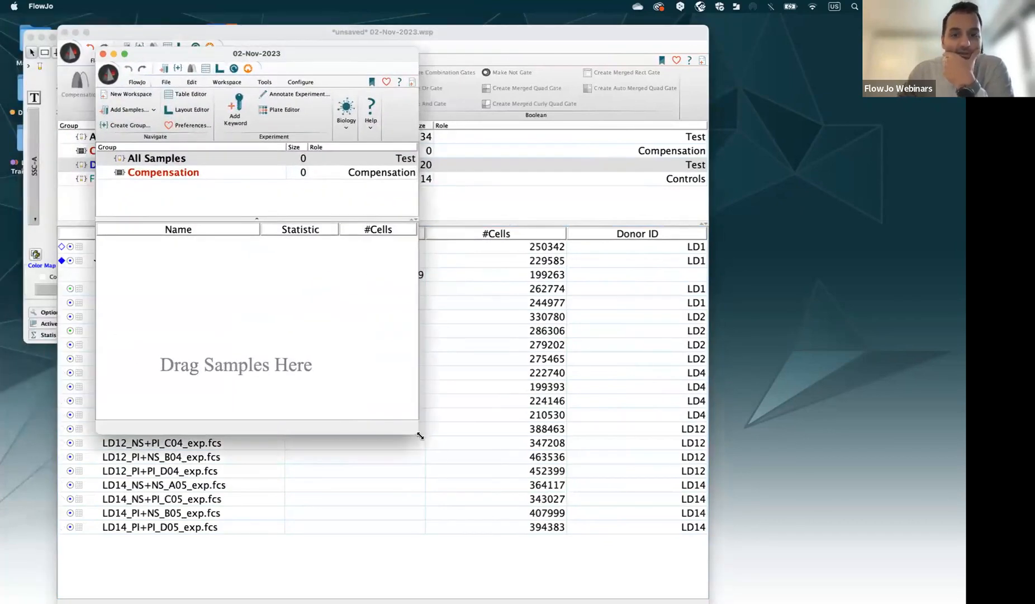
{"action": "left_click_drag", "start_coordinate": [419, 434], "coordinate": [502, 504]}
- Search the computer for "preclini", open the Macaque Pre-Clinical folder, add the PC475 1007…622_006.fcs file to the new workspace and close the folder
{"action": "left_click", "coordinate": [853, 9]}
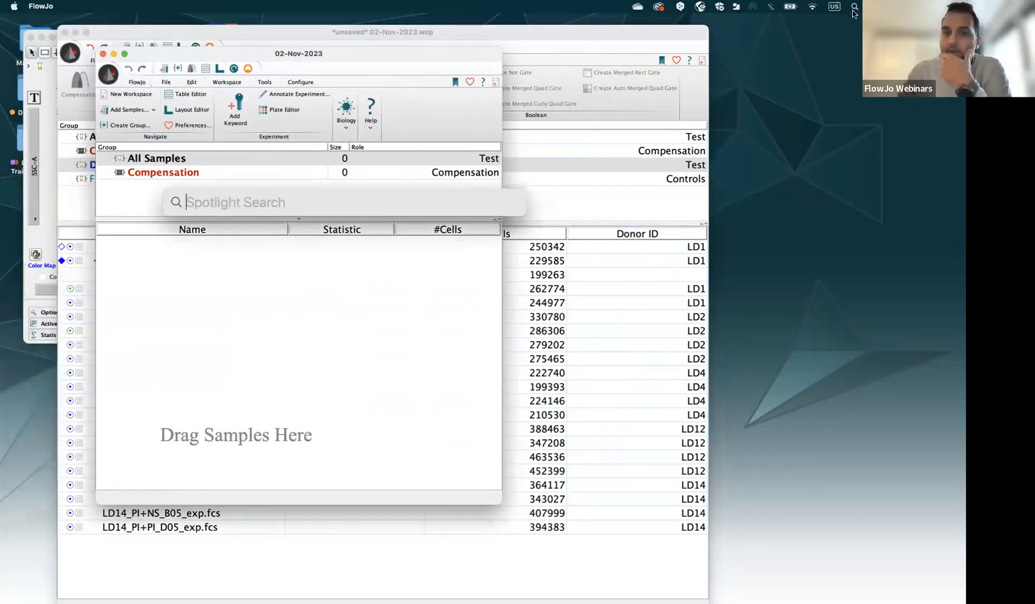
{"action": "type", "text": "pre"}
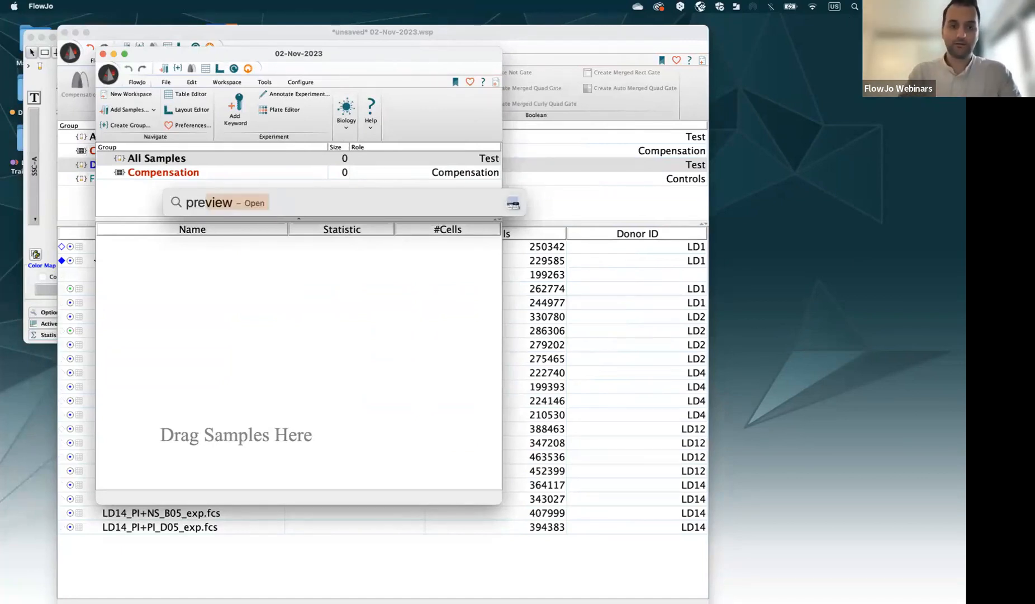
{"action": "type", "text": "clini"}
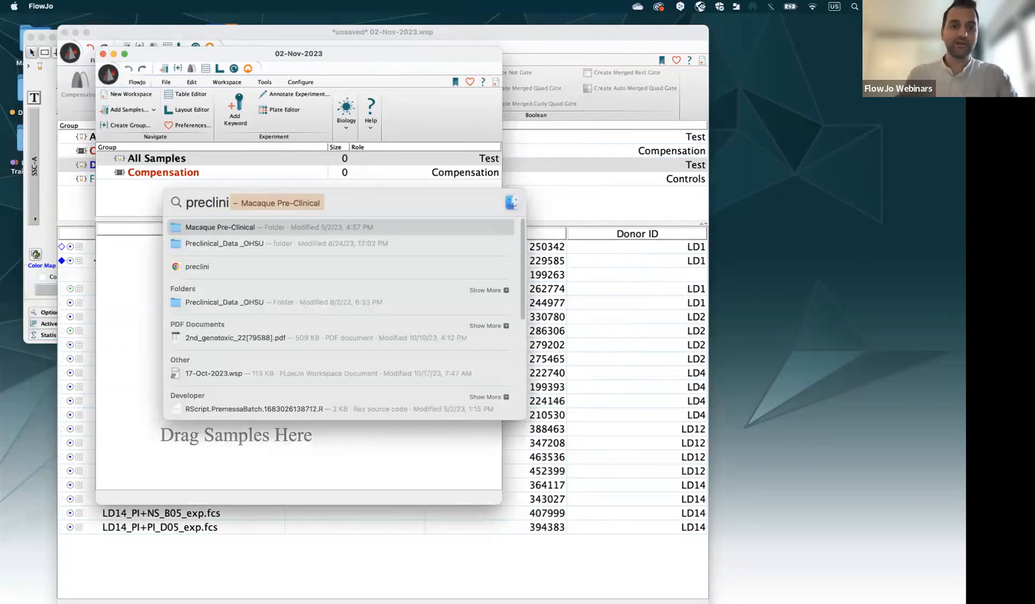
{"action": "left_click", "coordinate": [339, 233]}
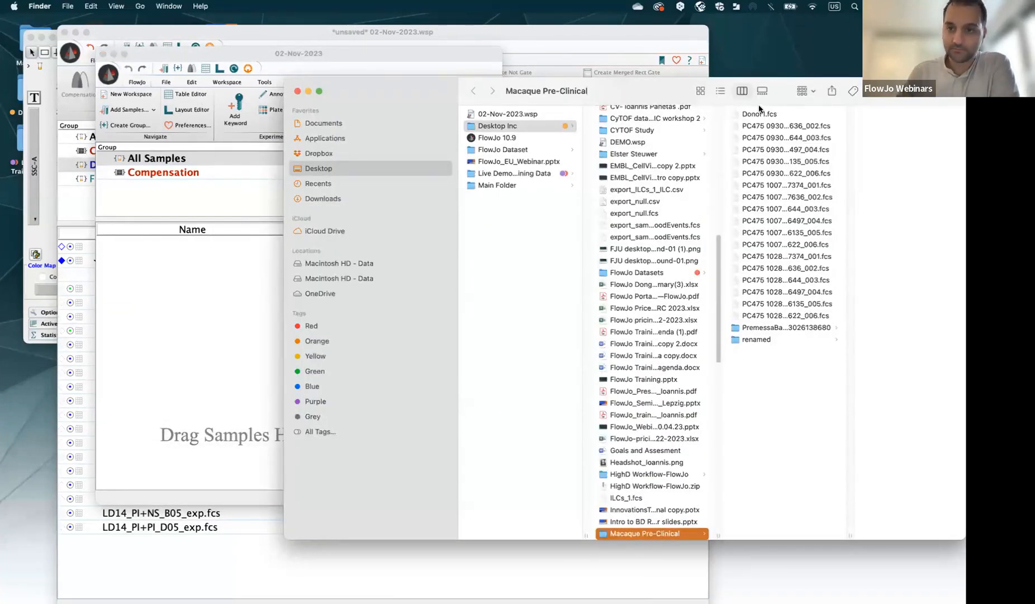
{"action": "left_click_drag", "start_coordinate": [785, 246], "coordinate": [185, 309]}
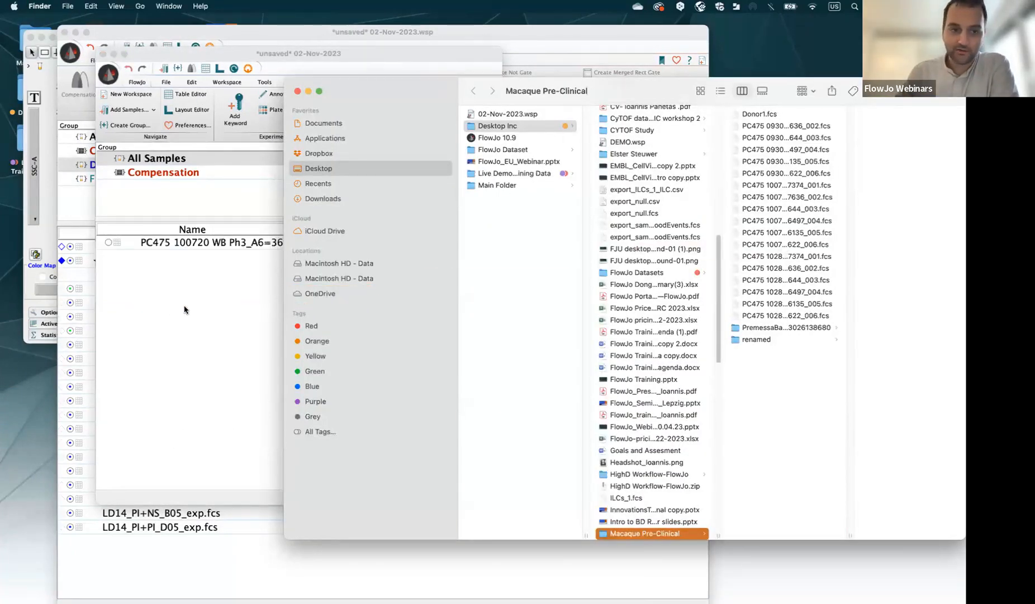
{"action": "left_click", "coordinate": [298, 91]}
{"action": "left_click", "coordinate": [328, 372]}
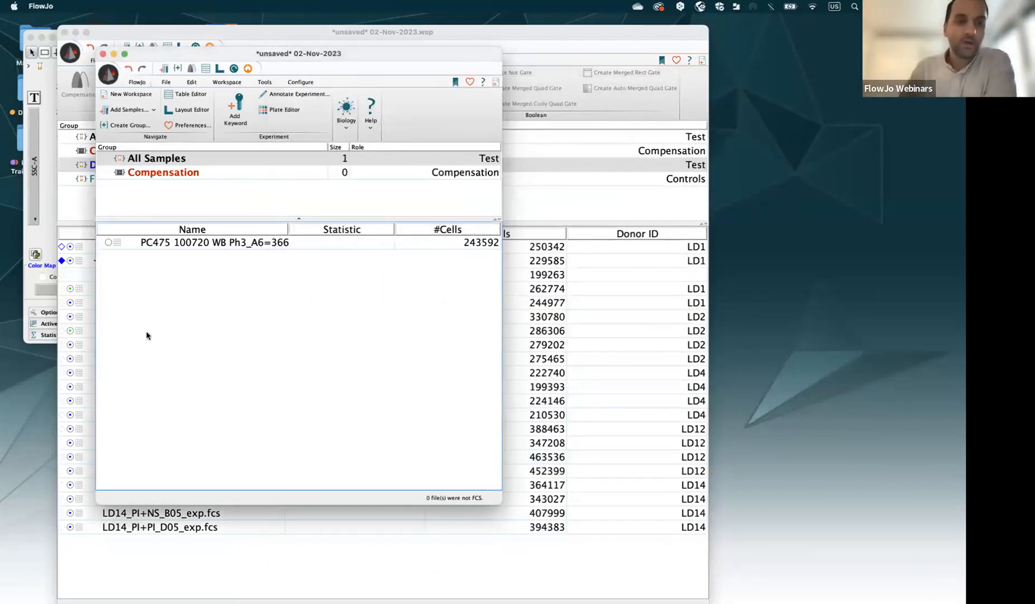
- Check the quality of the added PC475 sample, open its properties, and reposition and enlarge the properties window
{"action": "left_click", "coordinate": [177, 244]}
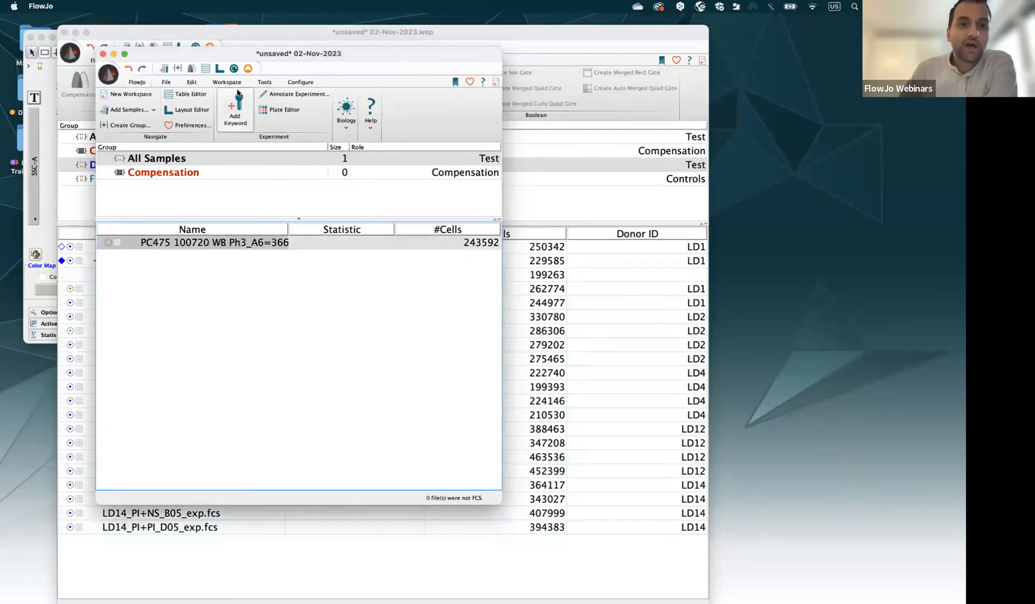
{"action": "double_click", "coordinate": [110, 244]}
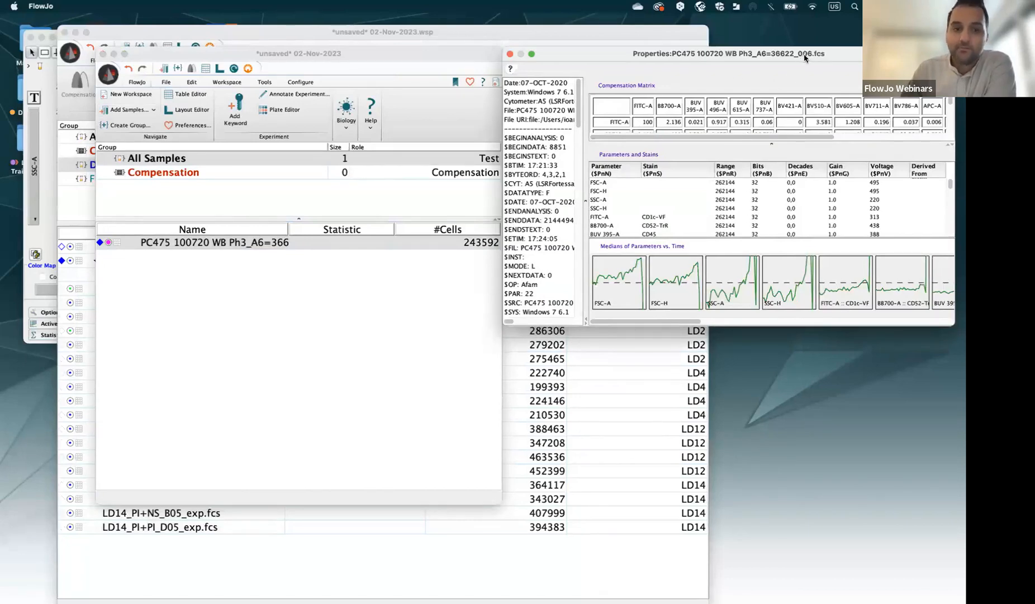
{"action": "left_click_drag", "start_coordinate": [805, 58], "coordinate": [656, 174]}
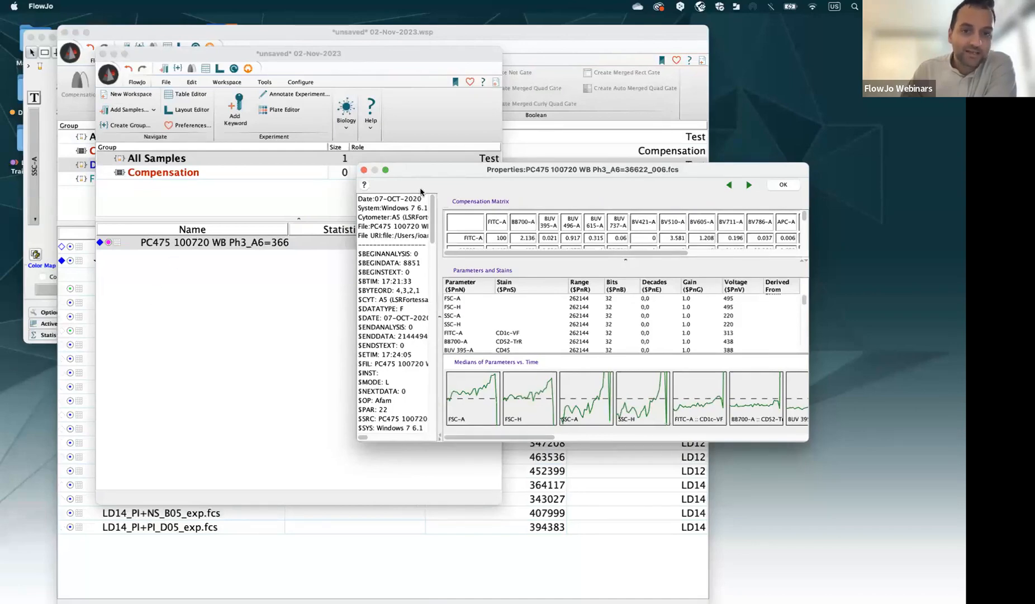
{"action": "left_click_drag", "start_coordinate": [425, 172], "coordinate": [173, 117]}
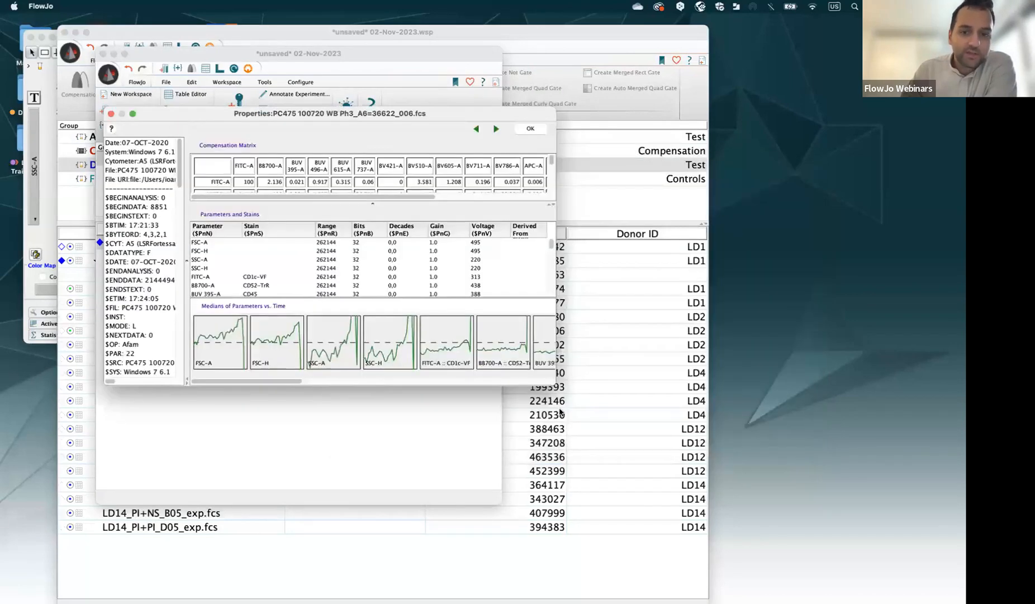
{"action": "left_click_drag", "start_coordinate": [555, 385], "coordinate": [660, 483]}
- Examine the PC475 sample's medians over time from CD1c through CD20 for irregularities and close its properties
{"action": "left_click_drag", "start_coordinate": [291, 484], "coordinate": [327, 488]}
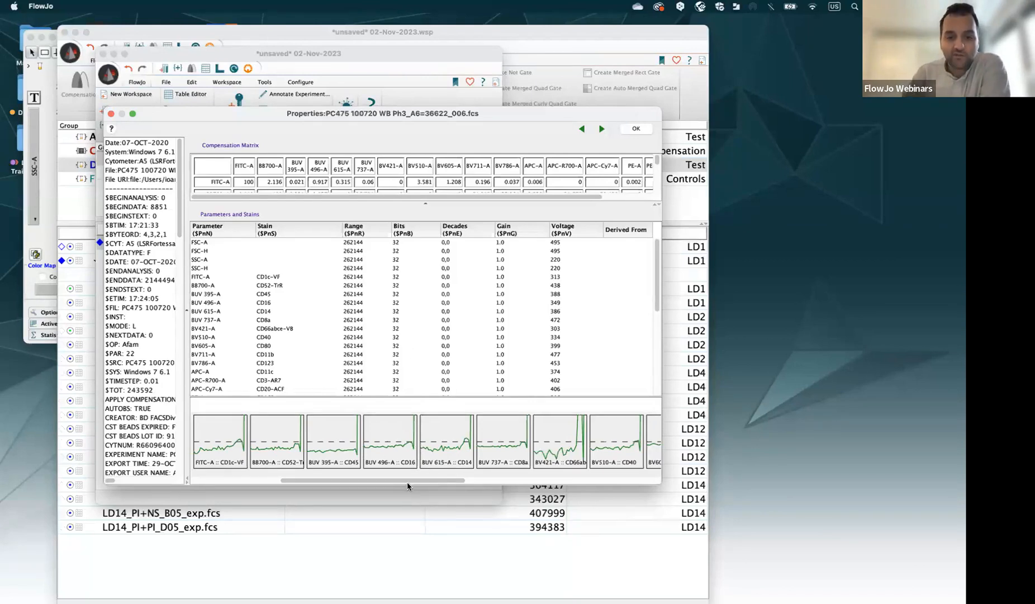
{"action": "left_click_drag", "start_coordinate": [408, 484], "coordinate": [511, 488]}
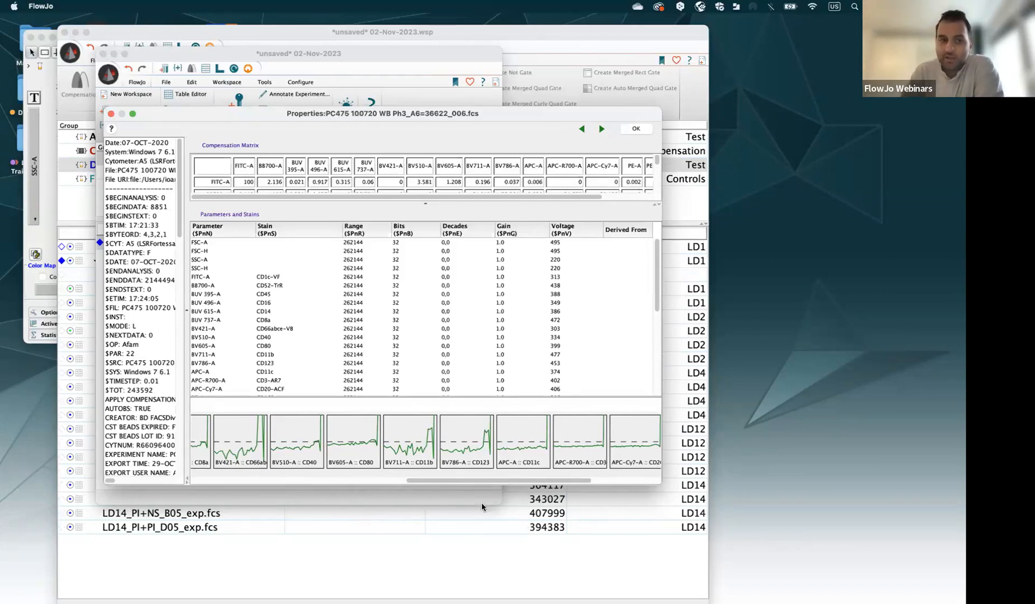
{"action": "left_click_drag", "start_coordinate": [167, 116], "coordinate": [251, 115]}
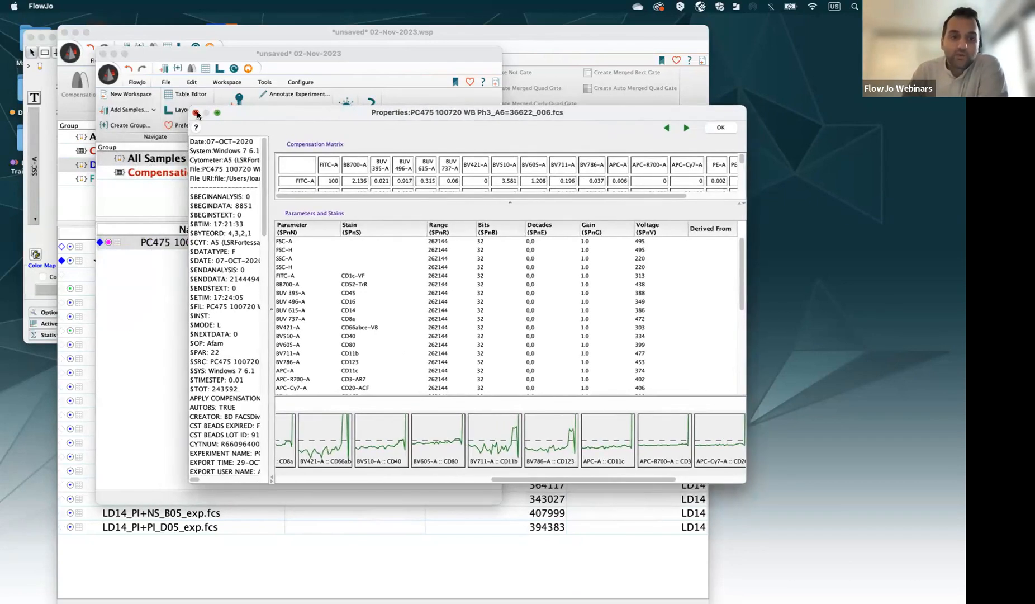
{"action": "left_click", "coordinate": [195, 113]}
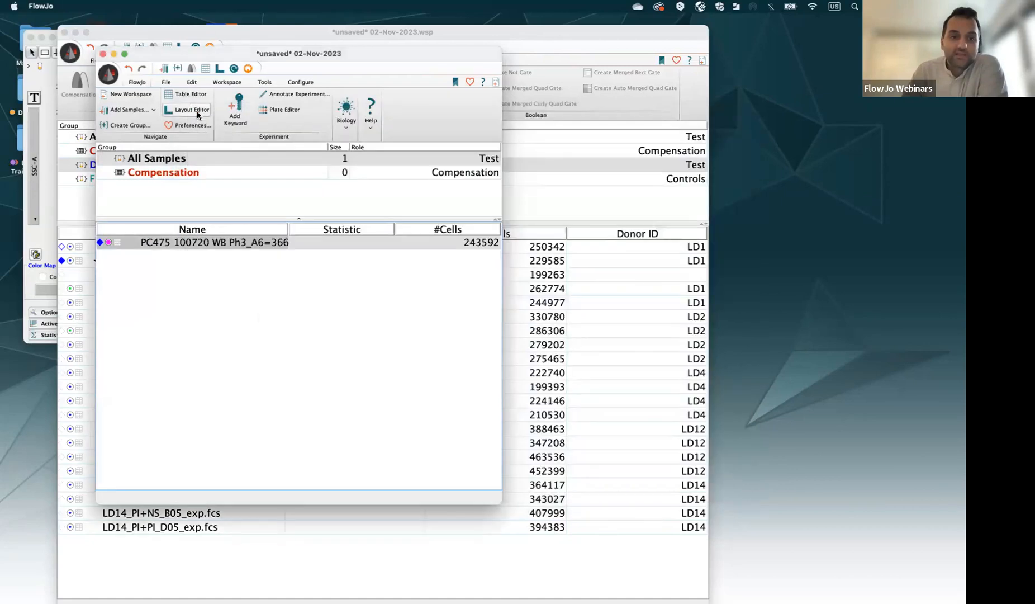
- Open the PC475 sample's ungated plot over the new workspace and set its X axis to Time against SSC-A
{"action": "double_click", "coordinate": [214, 244]}
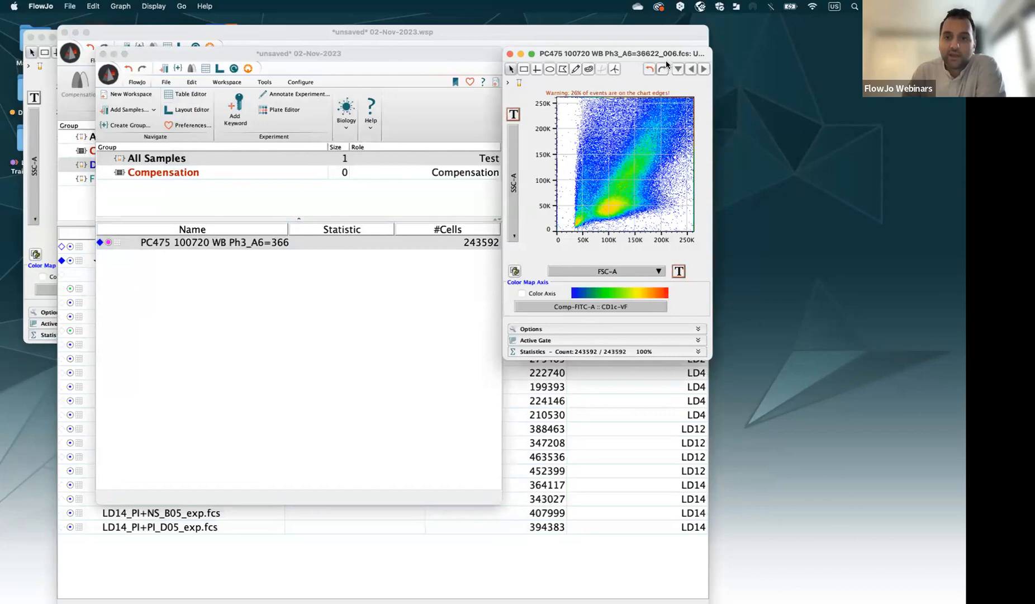
{"action": "left_click_drag", "start_coordinate": [647, 82], "coordinate": [329, 143]}
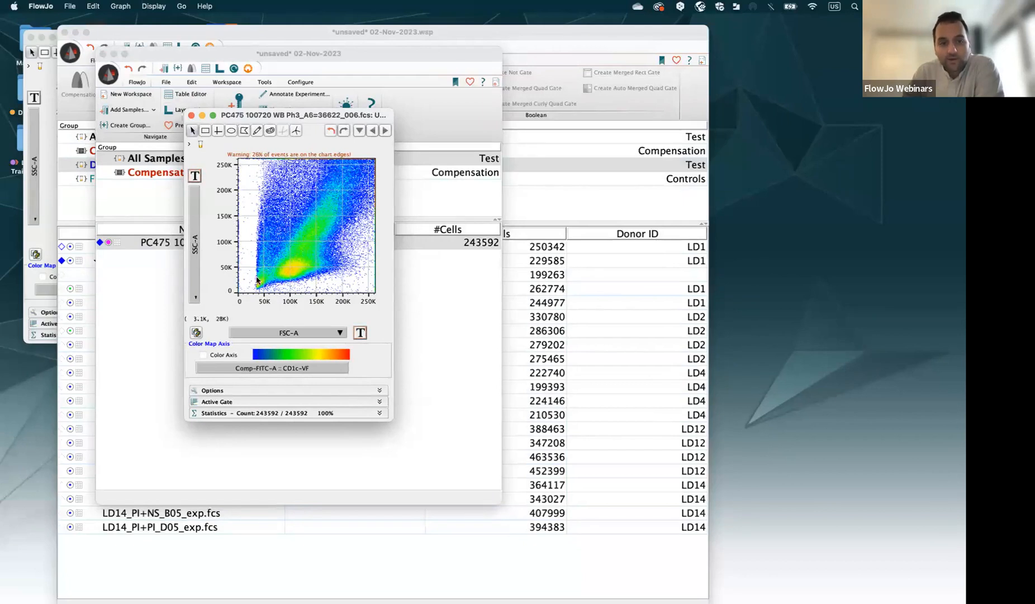
{"action": "left_click", "coordinate": [285, 334]}
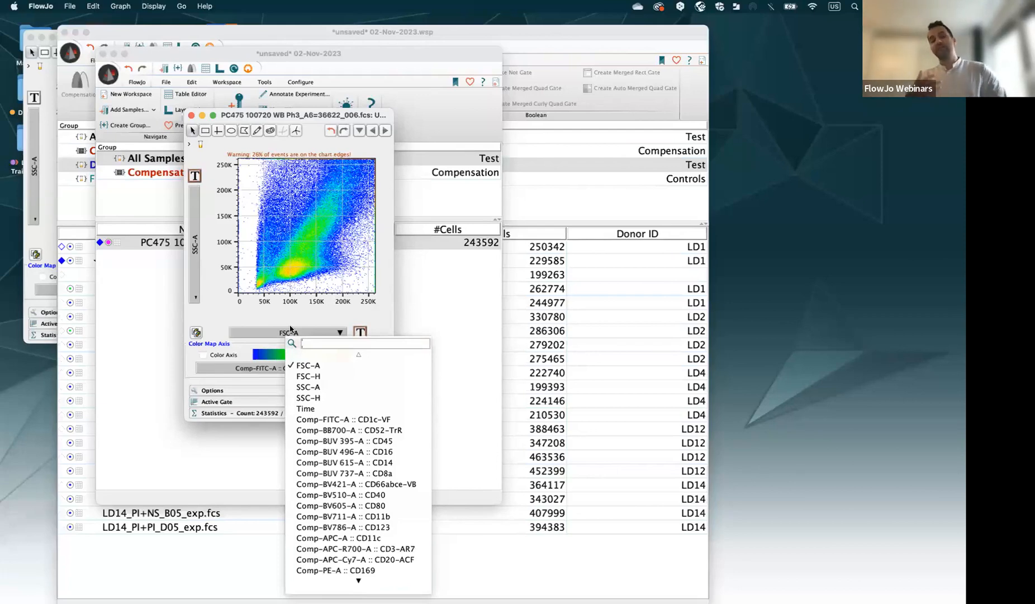
{"action": "left_click", "coordinate": [339, 409]}
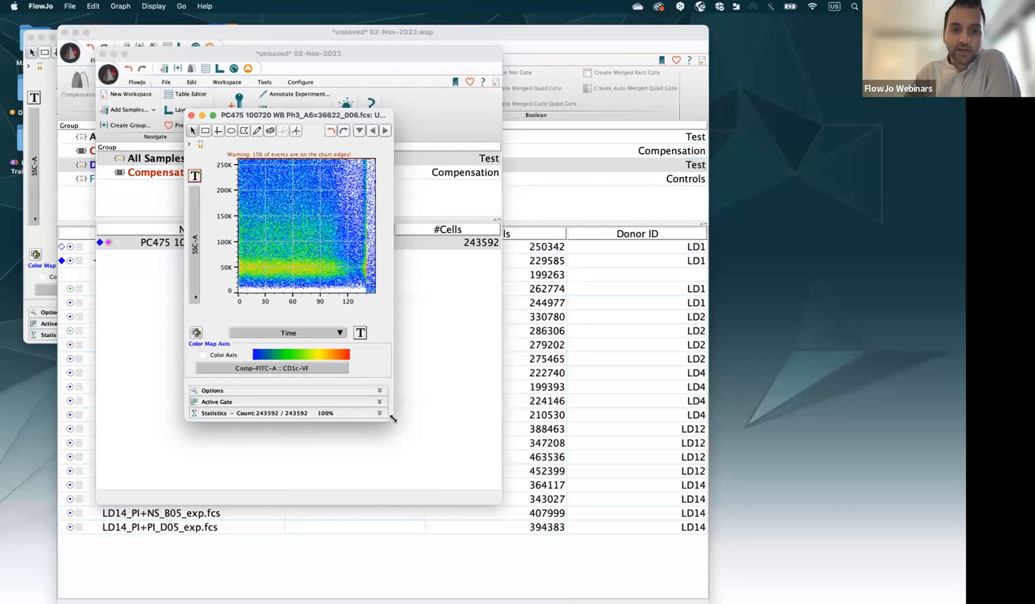
- Enlarge the PC475 sample's ungated plot and set its Y axis to Comp-BUV 615-A :: CD14 against Time
{"action": "left_click_drag", "start_coordinate": [391, 416], "coordinate": [515, 517]}
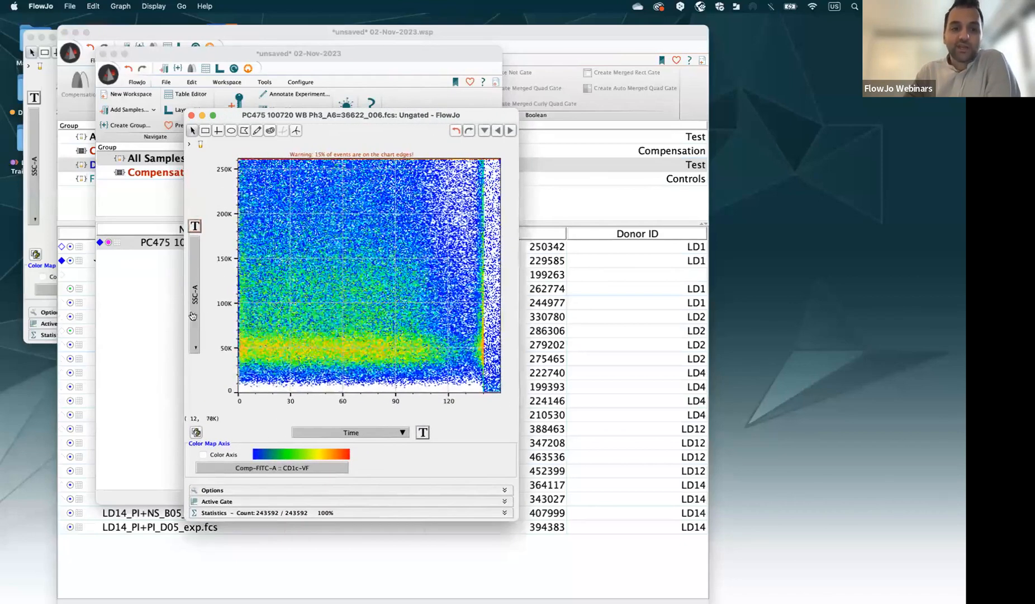
{"action": "left_click", "coordinate": [196, 319]}
{"action": "left_click", "coordinate": [305, 441]}
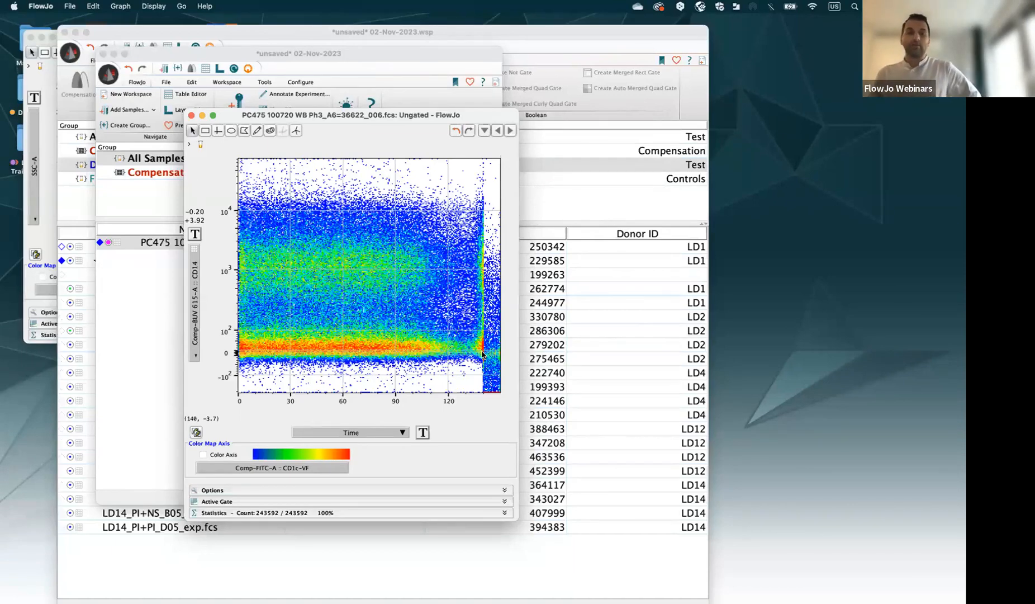
{"action": "key", "text": "super+s"}
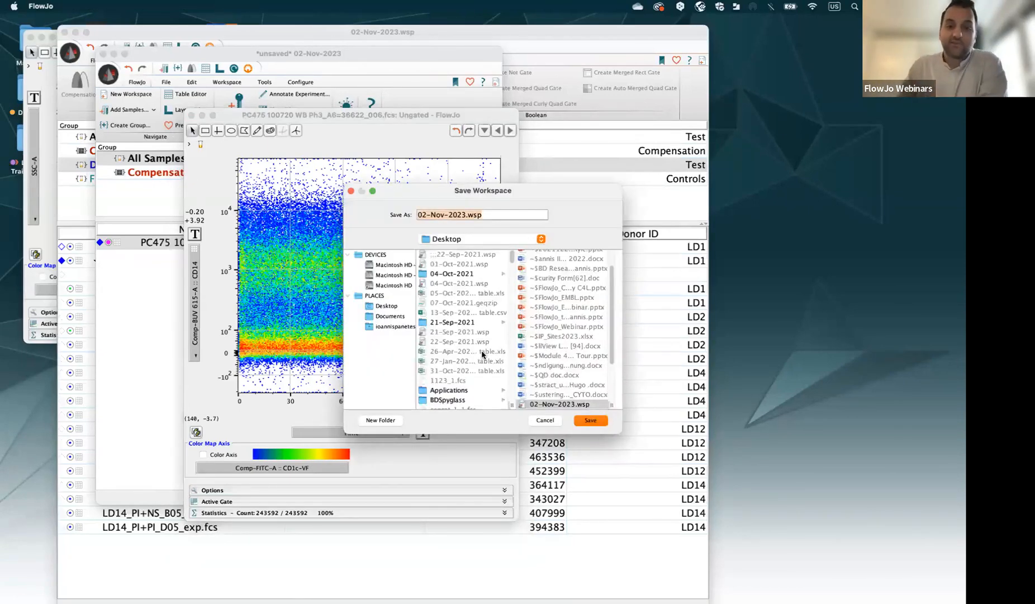
{"action": "left_click", "coordinate": [543, 422]}
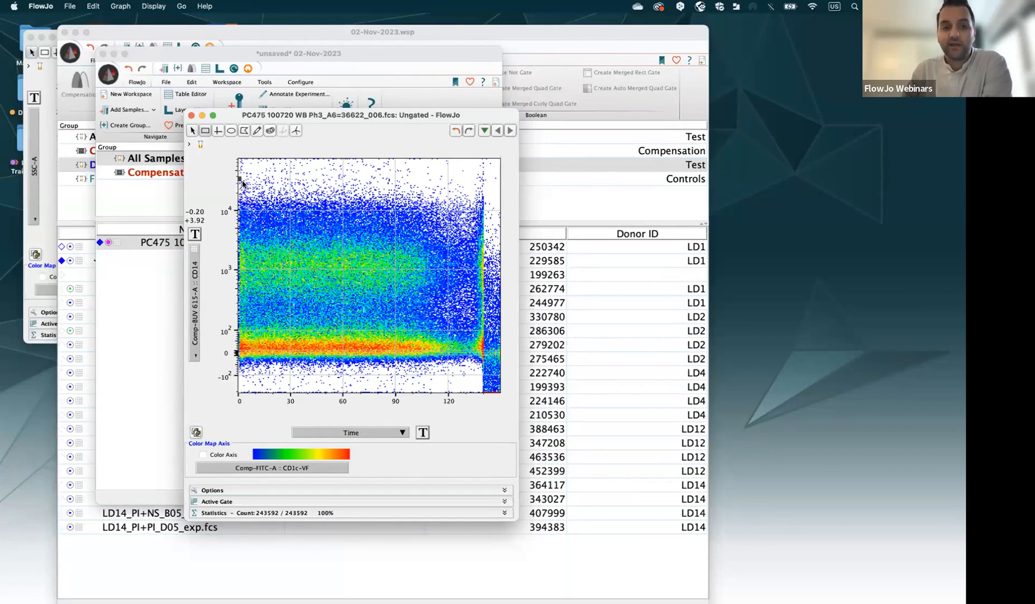
- Draw a rectangle gate over the even acquisition period up to about 127 on Time, naming it Time, CD14 subset
{"action": "left_click_drag", "start_coordinate": [239, 179], "coordinate": [460, 386]}
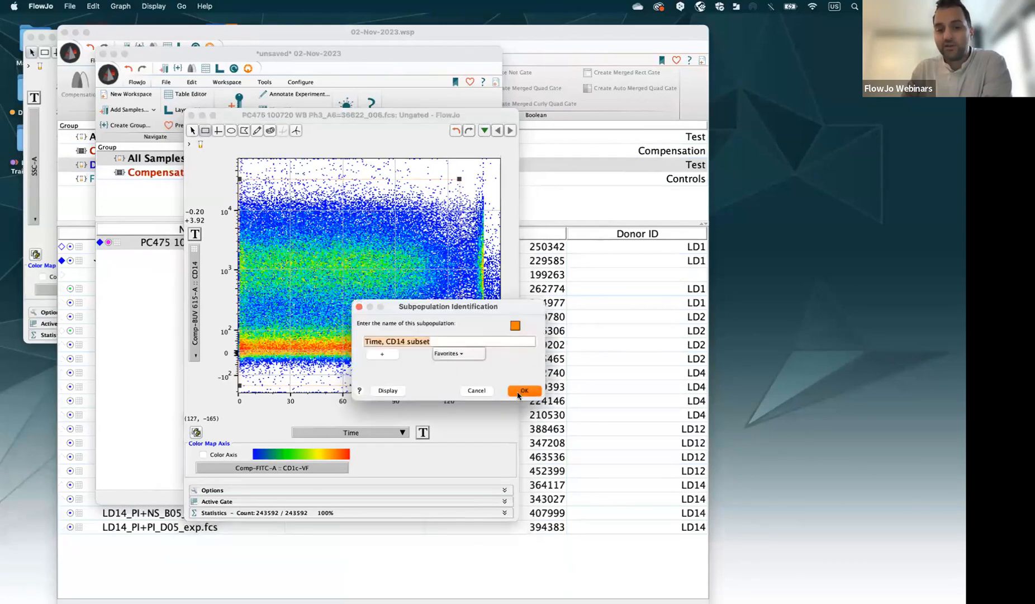
{"action": "left_click_drag", "start_coordinate": [471, 310], "coordinate": [349, 390]}
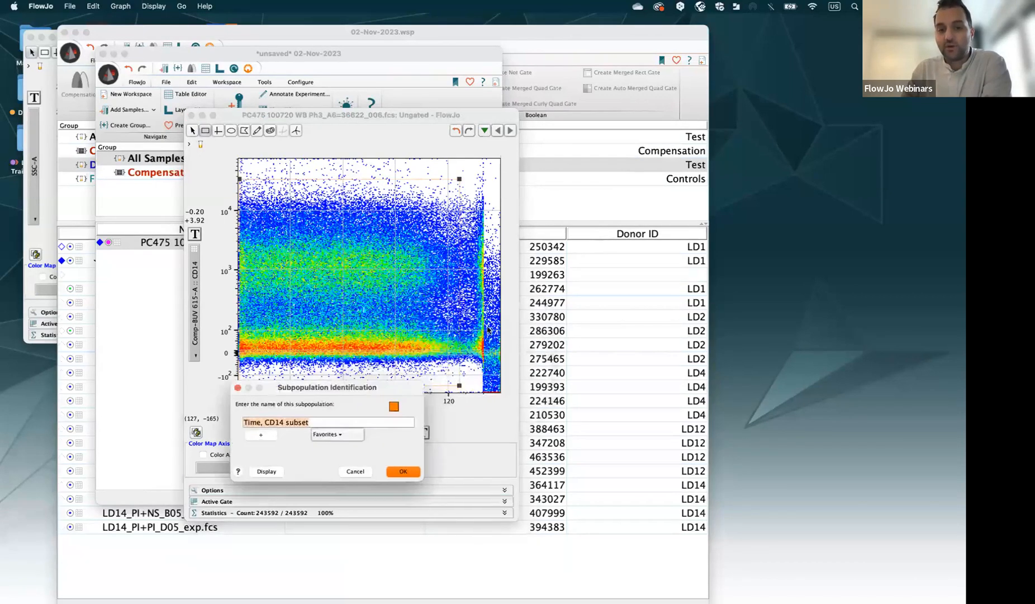
{"action": "left_click", "coordinate": [400, 474]}
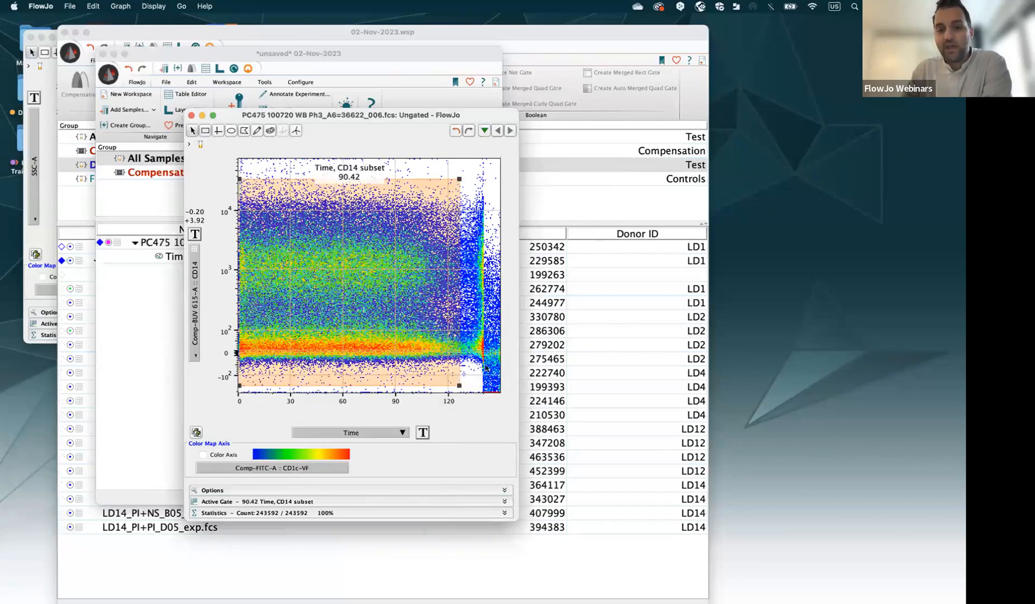
- Open the Time, CD14 subset in its own plot, set it to SSC-A against FSC-A and place it beside the ungated plot
{"action": "double_click", "coordinate": [425, 326]}
{"action": "left_click", "coordinate": [196, 295]}
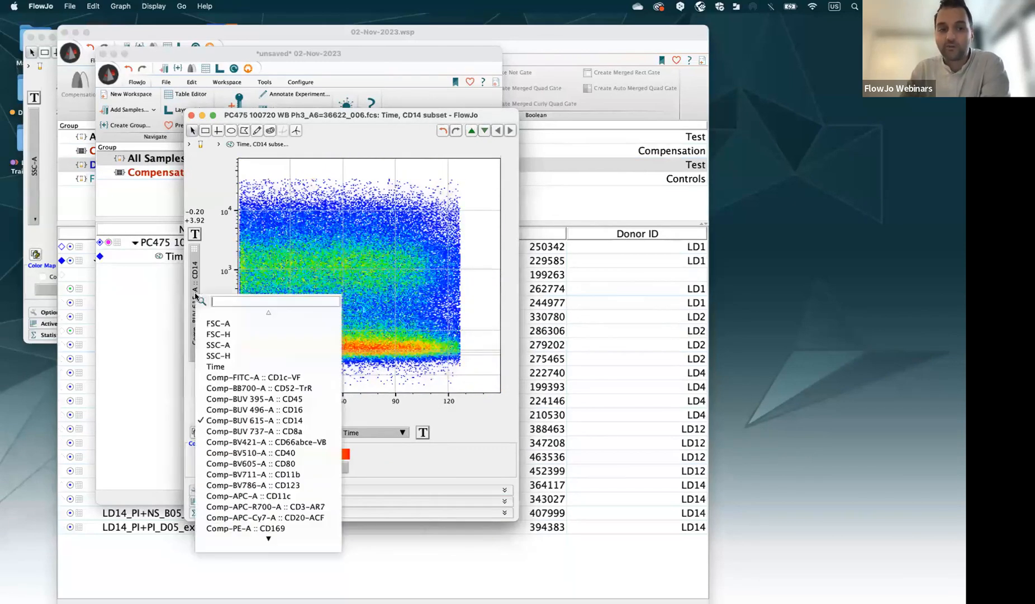
{"action": "left_click", "coordinate": [244, 353]}
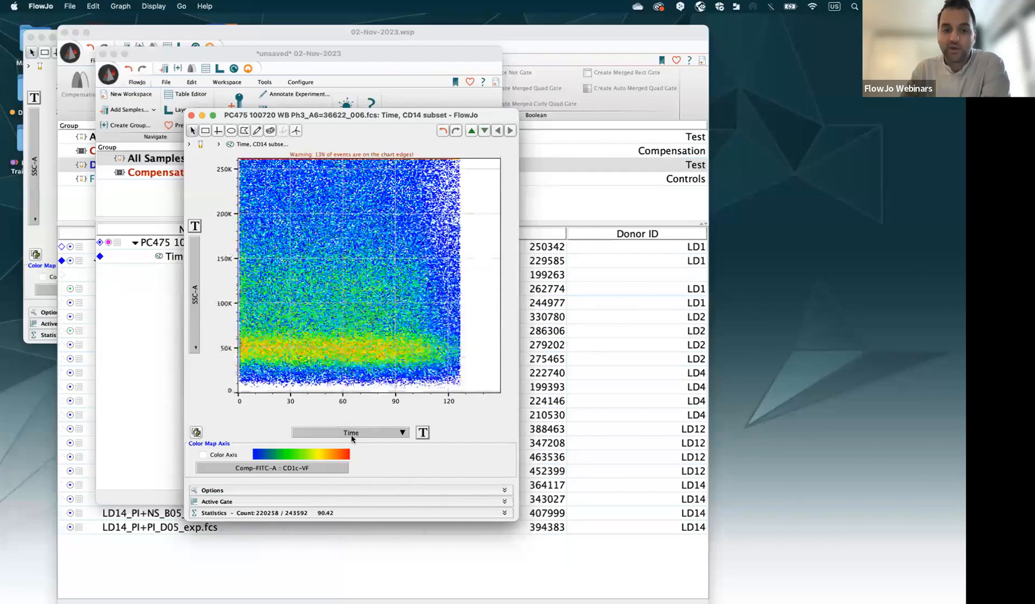
{"action": "left_click", "coordinate": [350, 432]}
{"action": "left_click", "coordinate": [374, 373]}
{"action": "left_click_drag", "start_coordinate": [344, 114], "coordinate": [733, 100]}
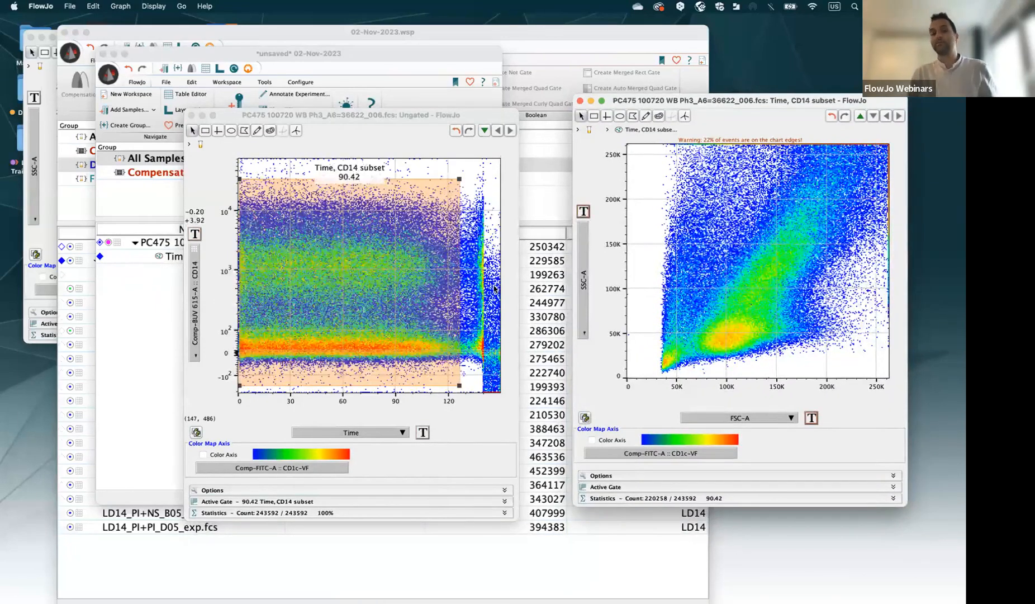
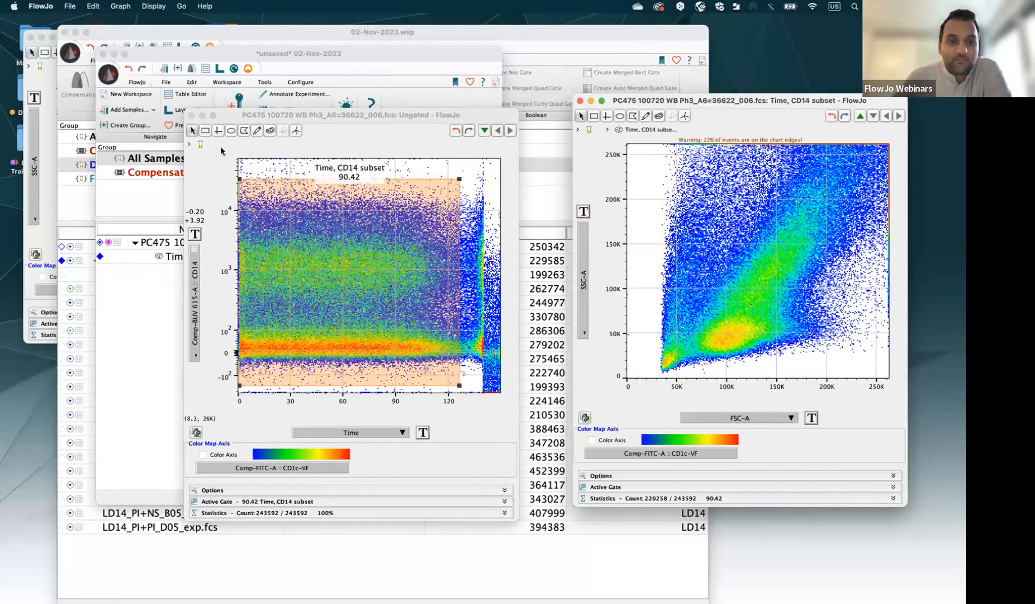
- Close both PC475 plot windows and the unsaved second workspace
{"action": "left_click", "coordinate": [191, 116]}
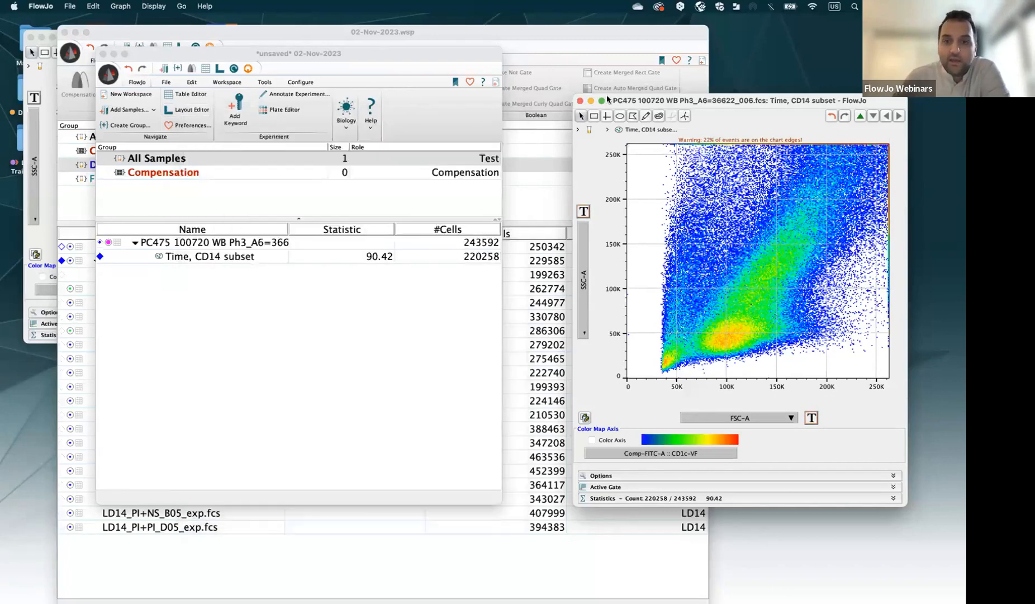
{"action": "left_click", "coordinate": [580, 101]}
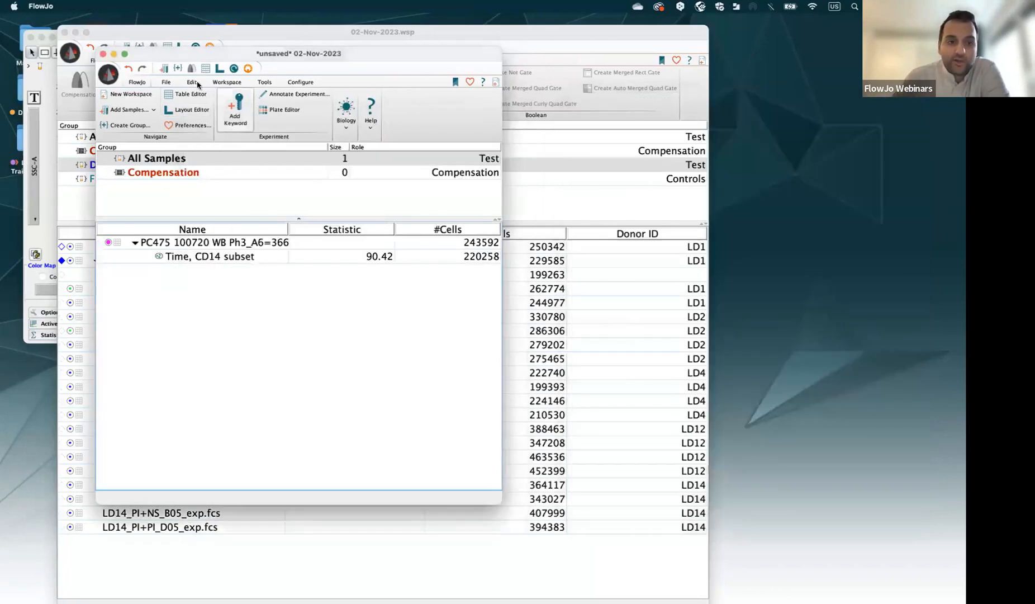
{"action": "left_click", "coordinate": [103, 54]}
{"action": "left_click", "coordinate": [337, 290]}
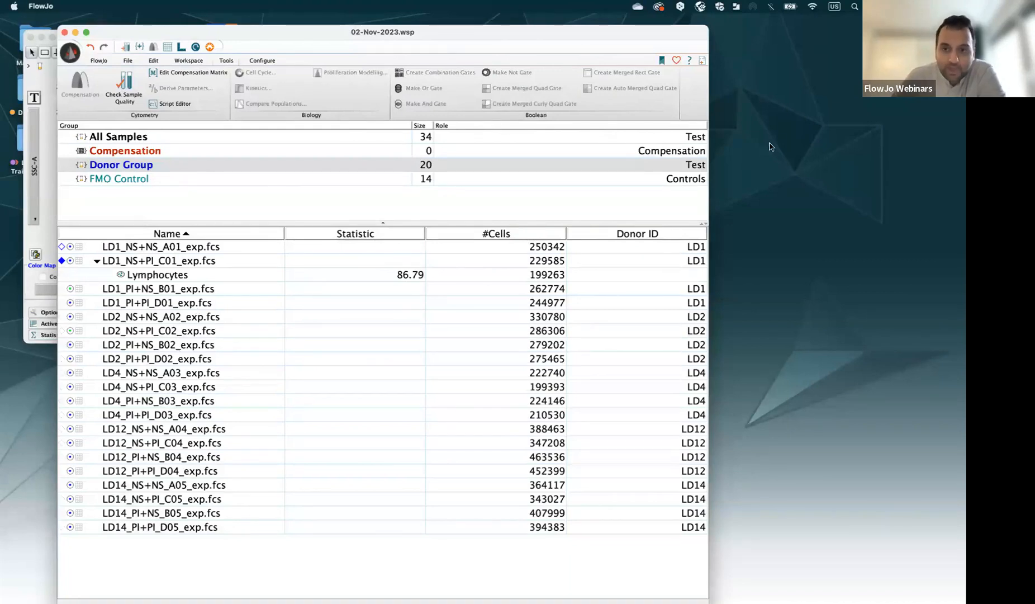
- Open the plot of the Lymphocytes population under LD1_NS+PI_C01_exp.fcs and place it over the workspace
{"action": "left_click", "coordinate": [218, 288]}
{"action": "left_click", "coordinate": [189, 276]}
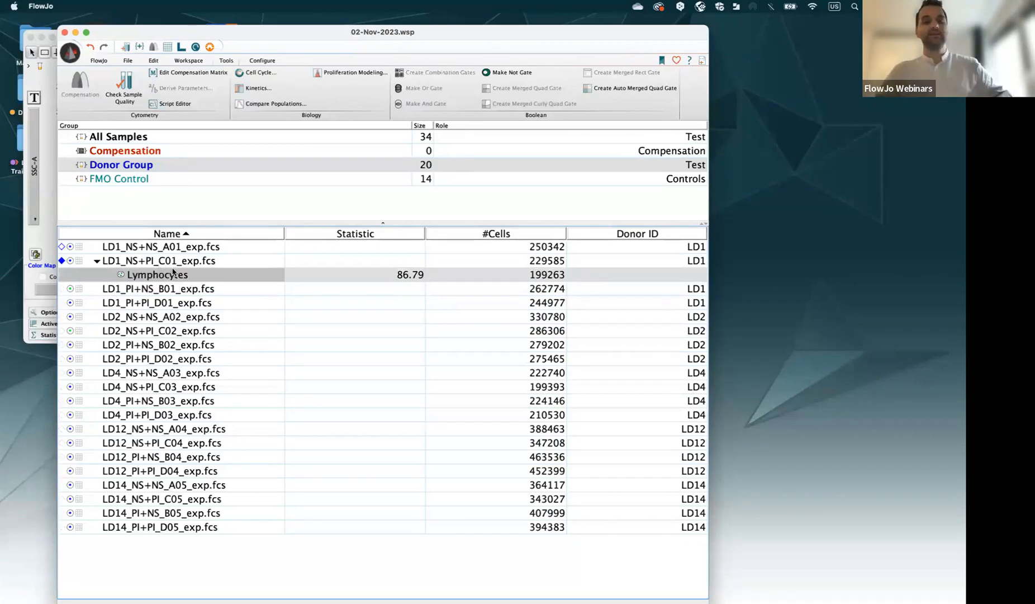
{"action": "double_click", "coordinate": [173, 274]}
{"action": "left_click_drag", "start_coordinate": [47, 39], "coordinate": [185, 106]}
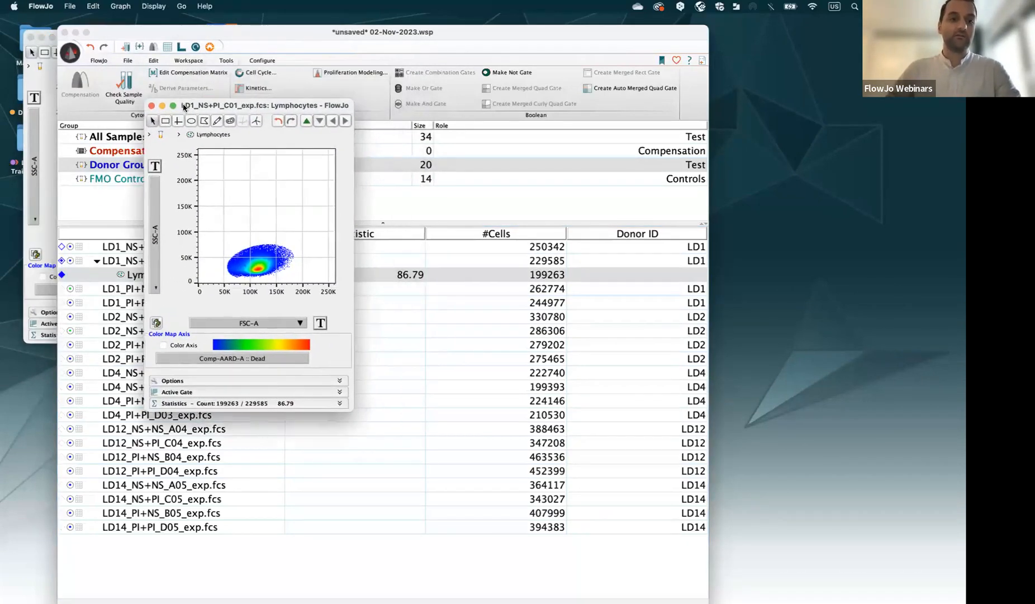
- Set the Lymphocytes plot to FSC-A on the Y axis against FSC-H on the X axis and enlarge its window
{"action": "left_click", "coordinate": [155, 260]}
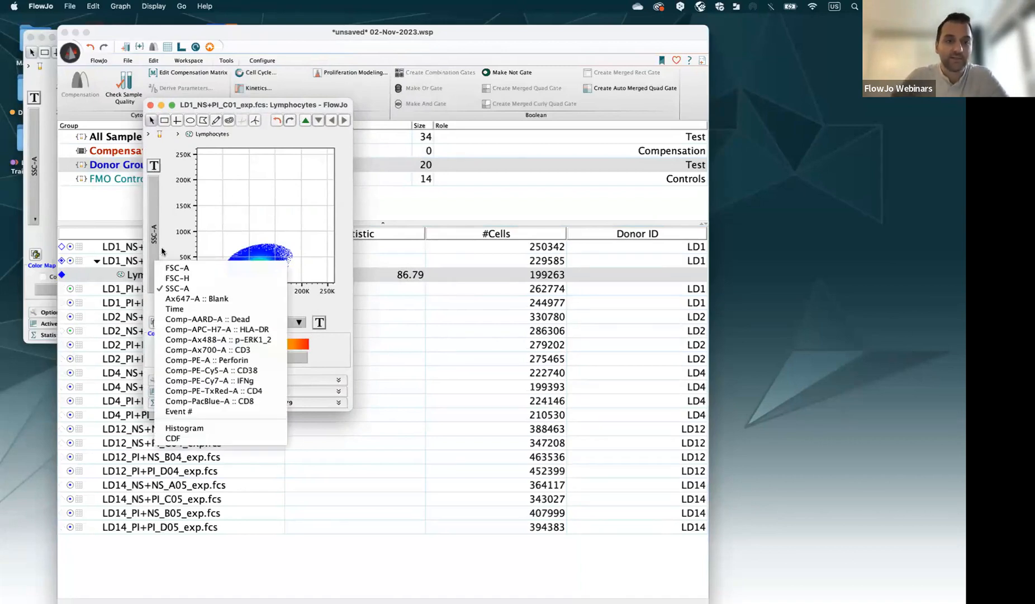
{"action": "left_click", "coordinate": [167, 267]}
{"action": "left_click", "coordinate": [247, 324]}
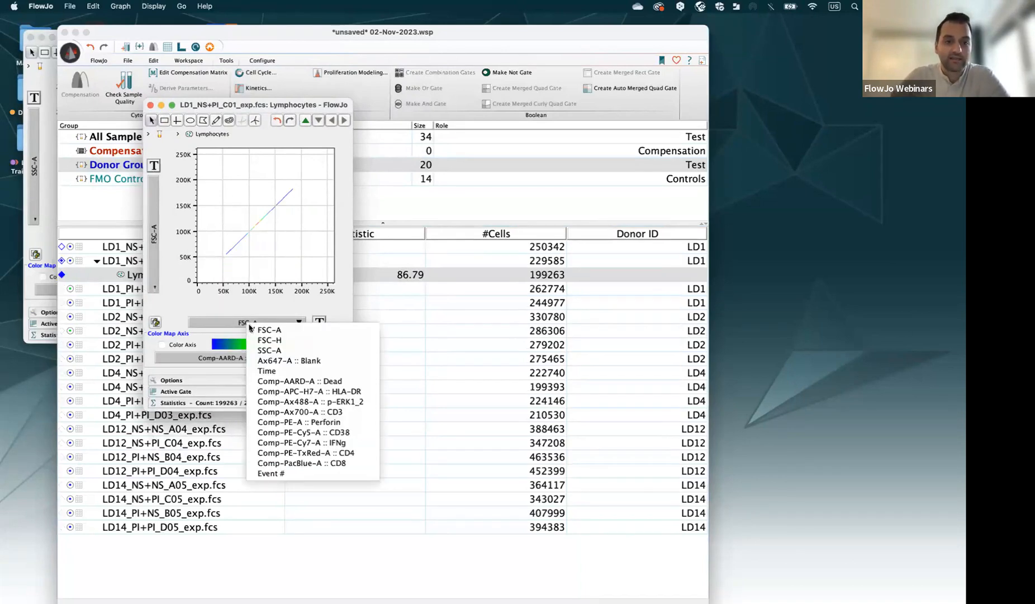
{"action": "left_click", "coordinate": [266, 343]}
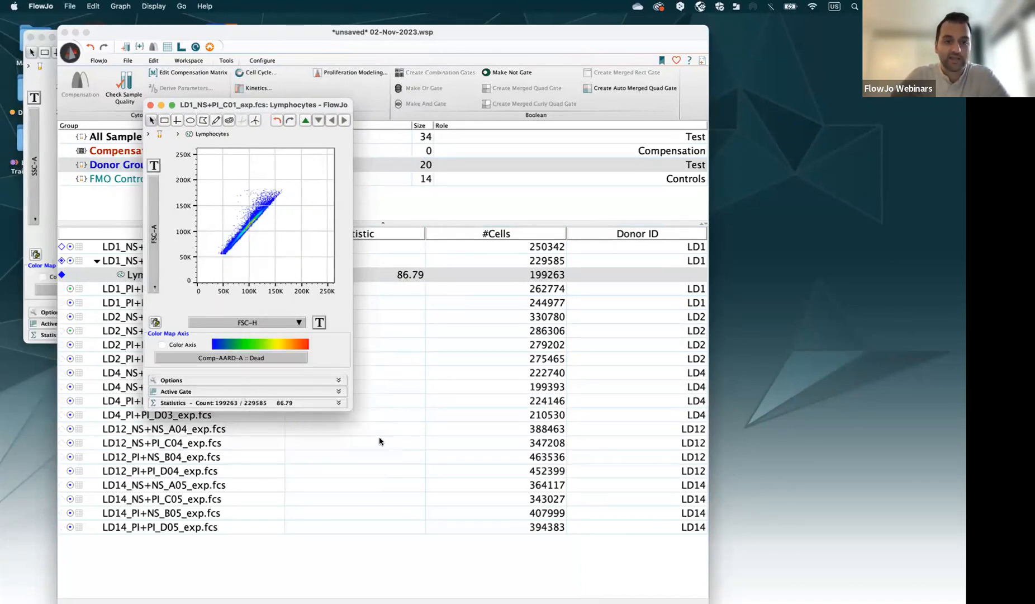
{"action": "left_click_drag", "start_coordinate": [348, 409], "coordinate": [400, 457]}
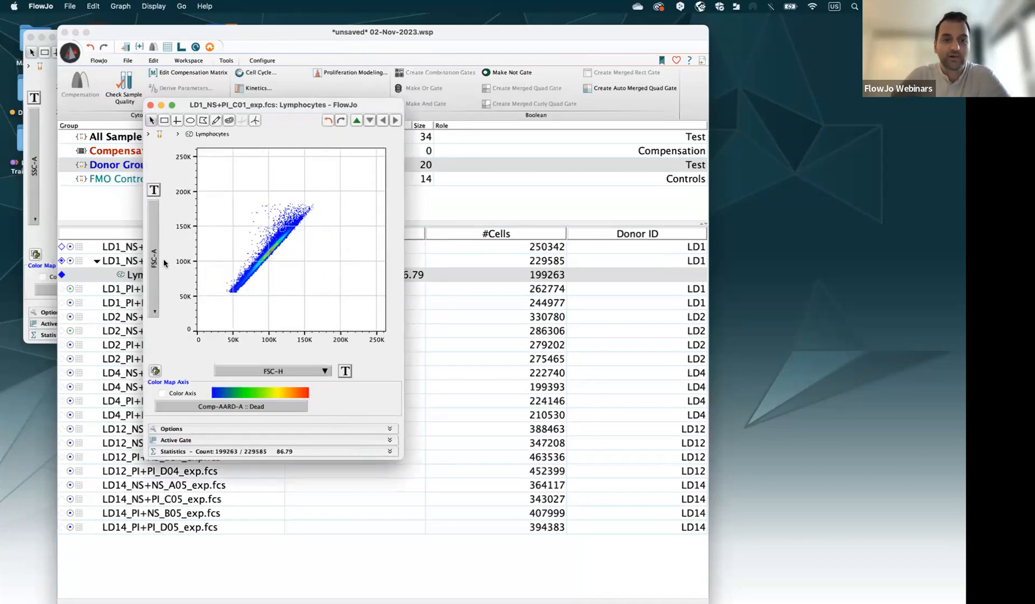
- Draw a polygon gate along the diagonal lymphocyte population, name it Single Cells and tighten its lower edge by moving one vertex
{"action": "left_click", "coordinate": [203, 121]}
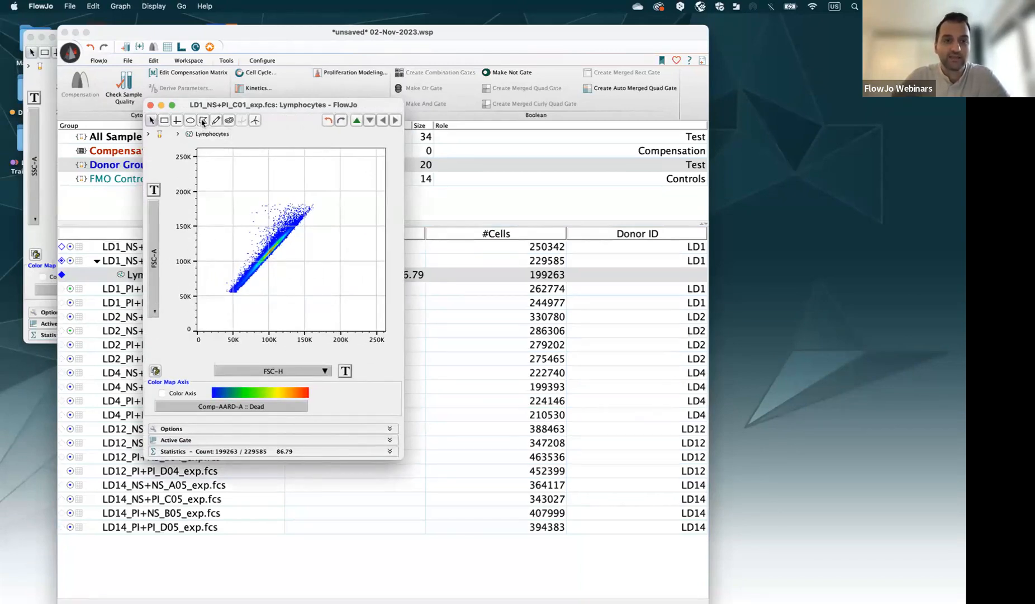
{"action": "left_click", "coordinate": [219, 303]}
{"action": "left_click", "coordinate": [233, 315]}
{"action": "left_click", "coordinate": [259, 299]}
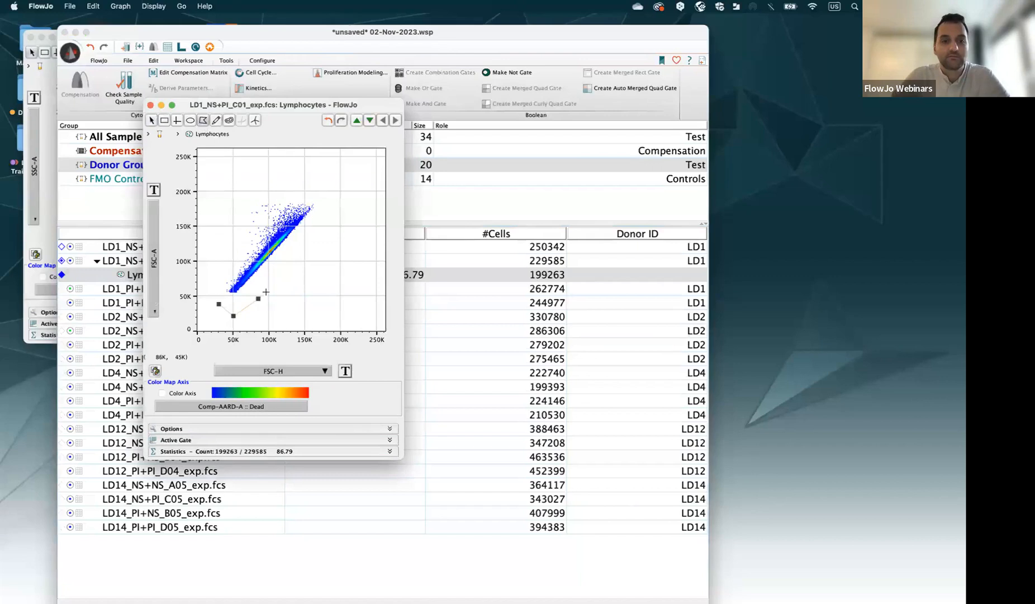
{"action": "left_click", "coordinate": [288, 272]}
{"action": "left_click", "coordinate": [318, 226]}
{"action": "left_click", "coordinate": [326, 213]}
{"action": "left_click", "coordinate": [326, 199]}
{"action": "left_click", "coordinate": [321, 196]}
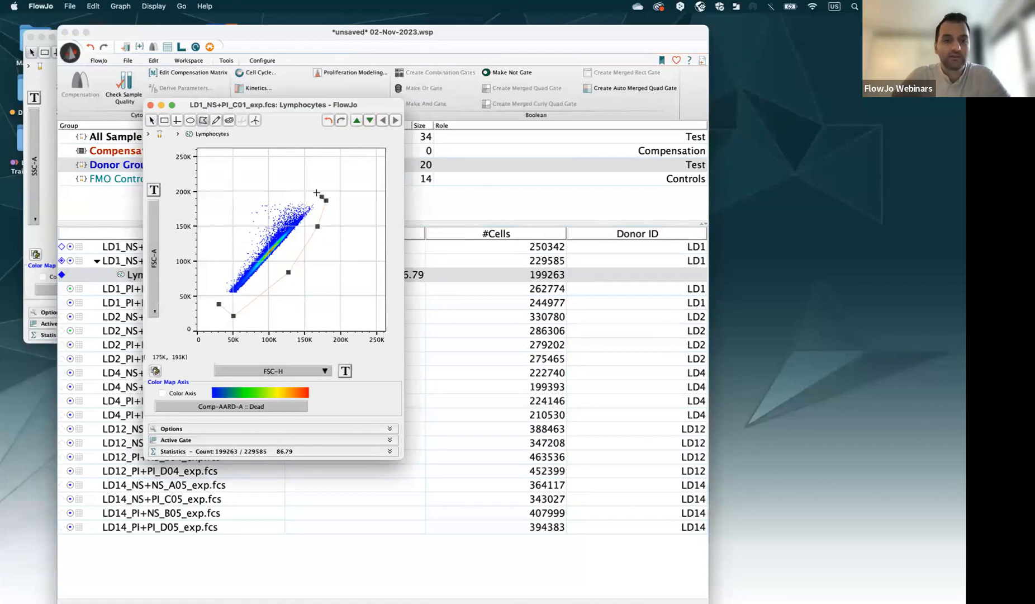
{"action": "left_click", "coordinate": [282, 229]}
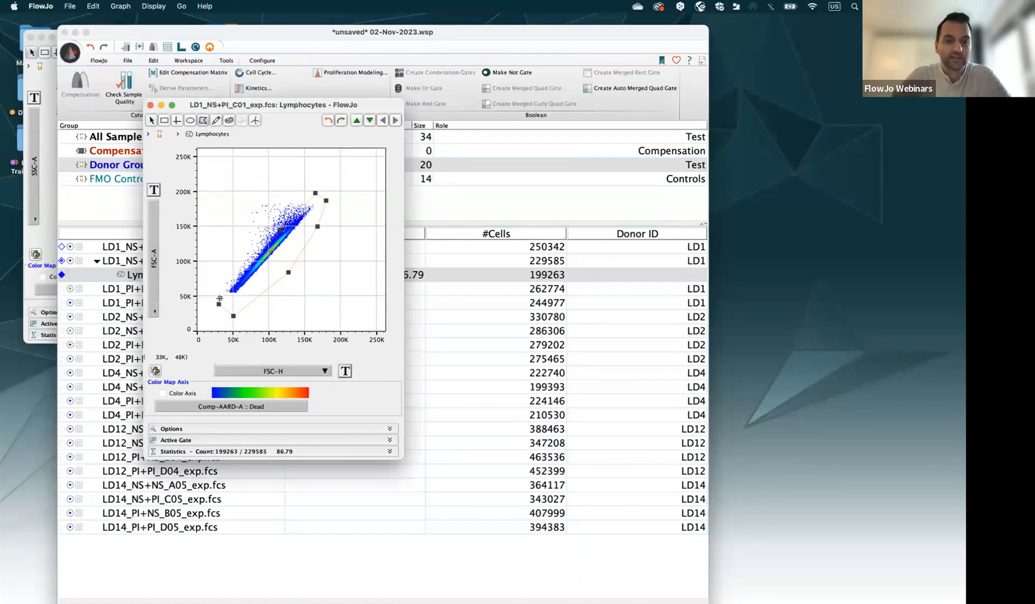
{"action": "left_click", "coordinate": [218, 304]}
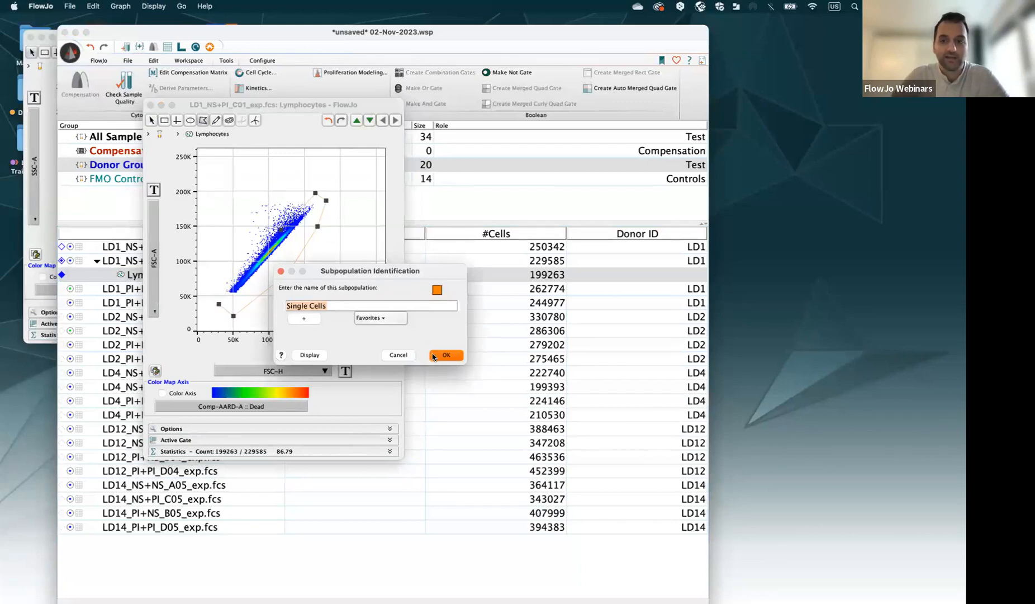
{"action": "left_click", "coordinate": [435, 356]}
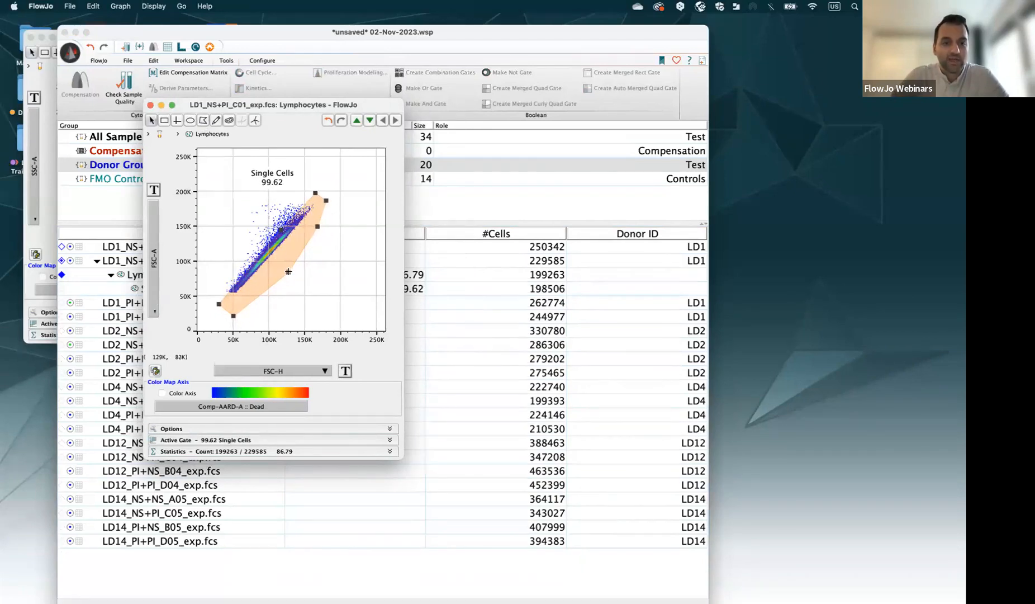
{"action": "left_click_drag", "start_coordinate": [288, 272], "coordinate": [284, 267]}
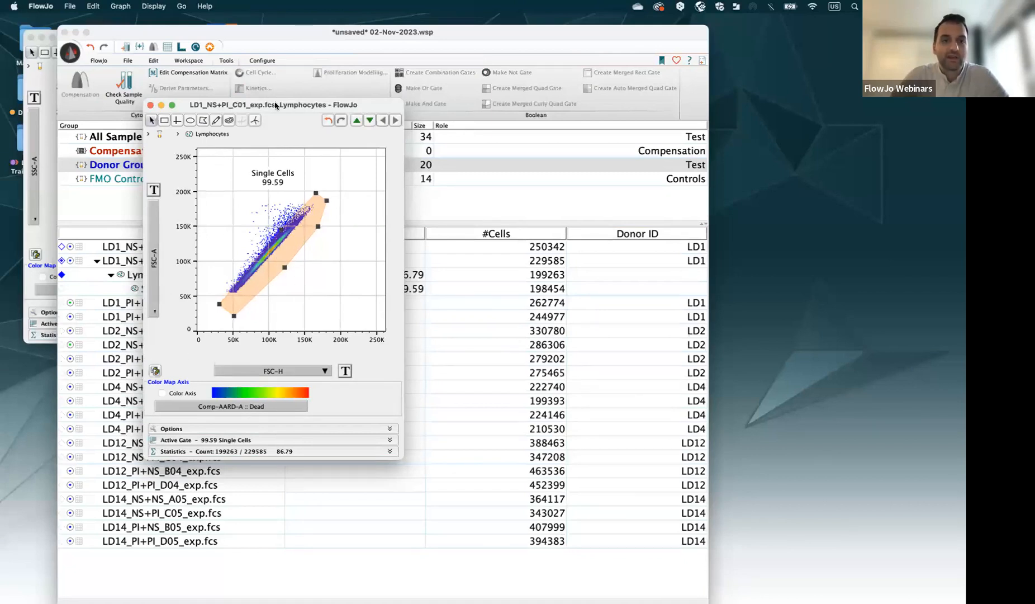
- Close the old plot window behind the workspace, then shrink and reposition the Lymphocytes plot
{"action": "left_click", "coordinate": [30, 36]}
{"action": "left_click_drag", "start_coordinate": [287, 105], "coordinate": [204, 62]}
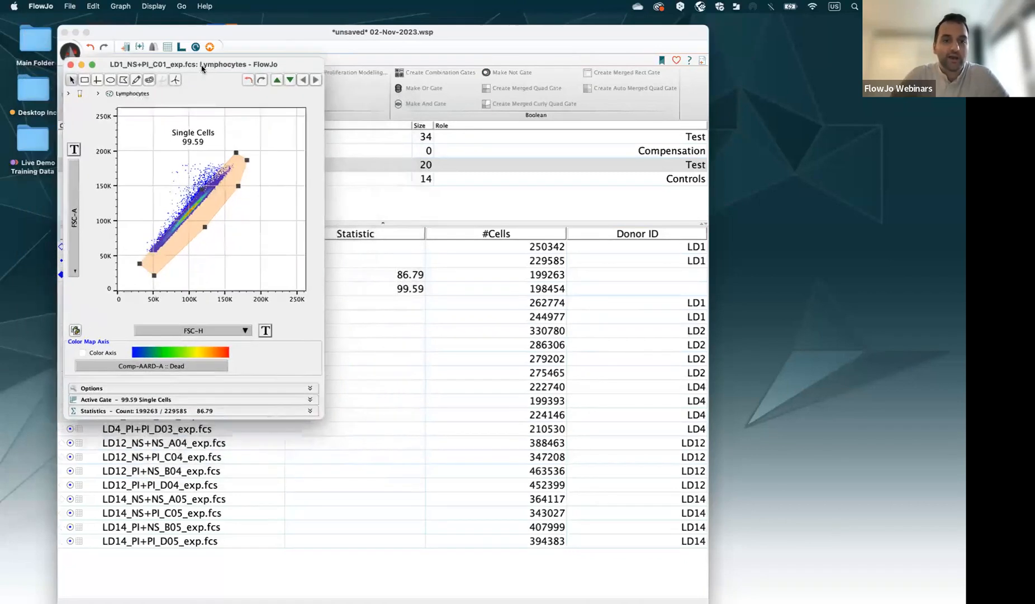
{"action": "left_click_drag", "start_coordinate": [319, 417], "coordinate": [257, 313]}
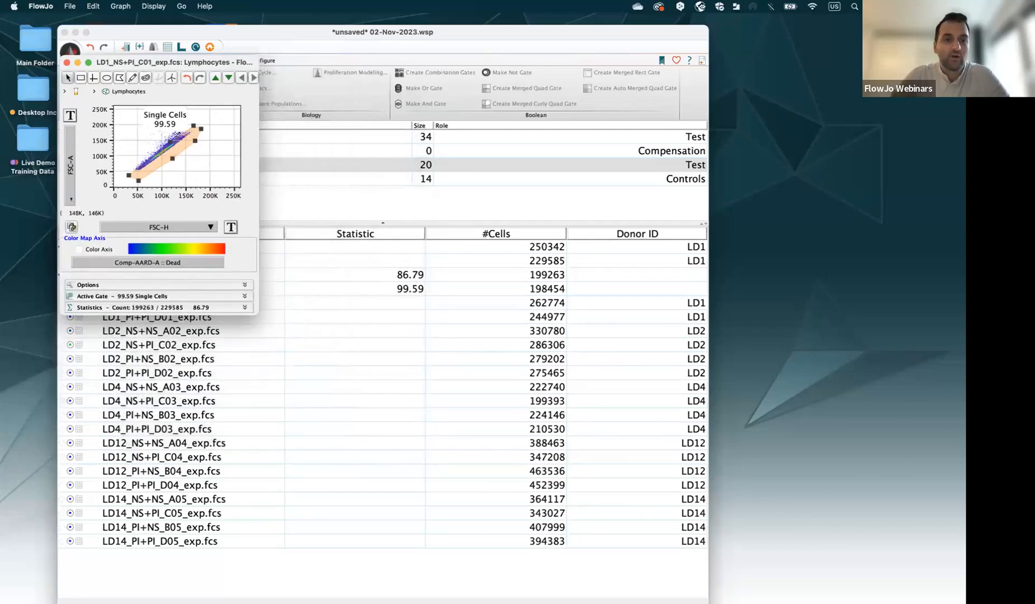
{"action": "left_click_drag", "start_coordinate": [170, 64], "coordinate": [374, 63]}
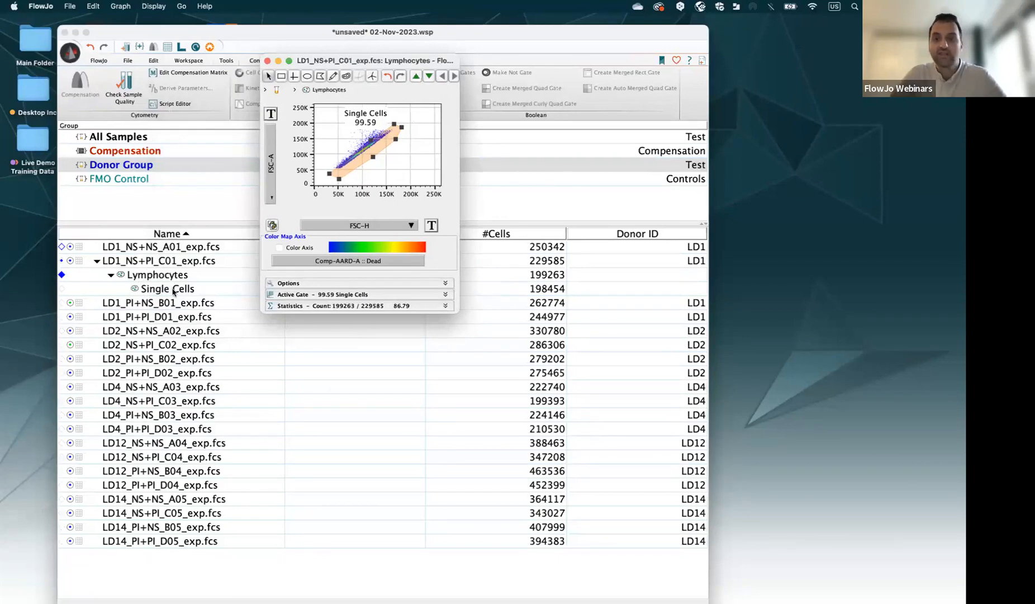
{"action": "left_click_drag", "start_coordinate": [364, 63], "coordinate": [226, 97]}
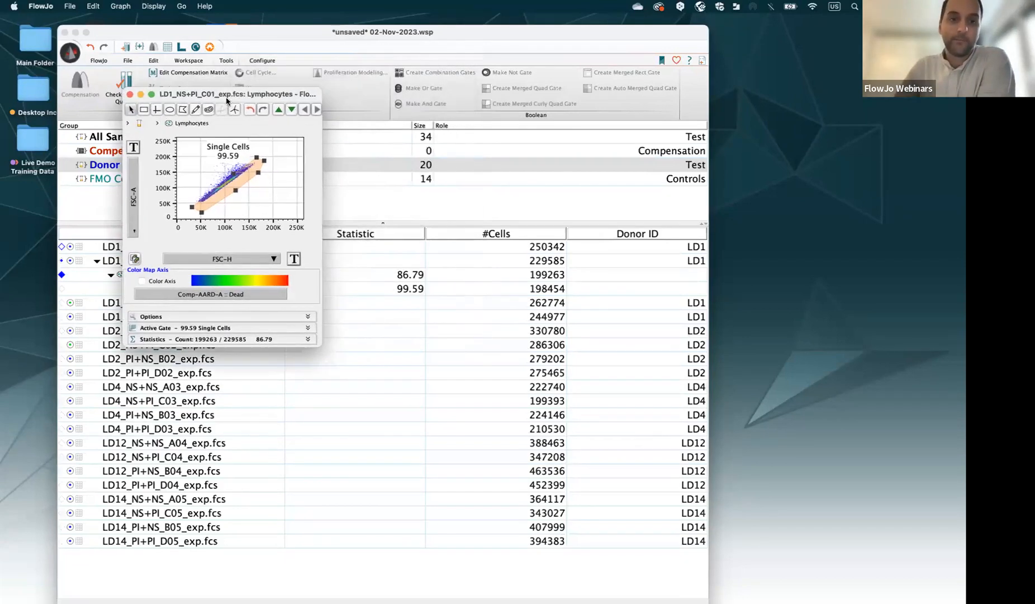
- Open the Single Cells plot beside the Lymphocytes plot, shrink its window and set its X axis to Comp-AARD-A :: Dead
{"action": "left_click", "coordinate": [287, 109]}
{"action": "left_click_drag", "start_coordinate": [229, 108], "coordinate": [416, 101]}
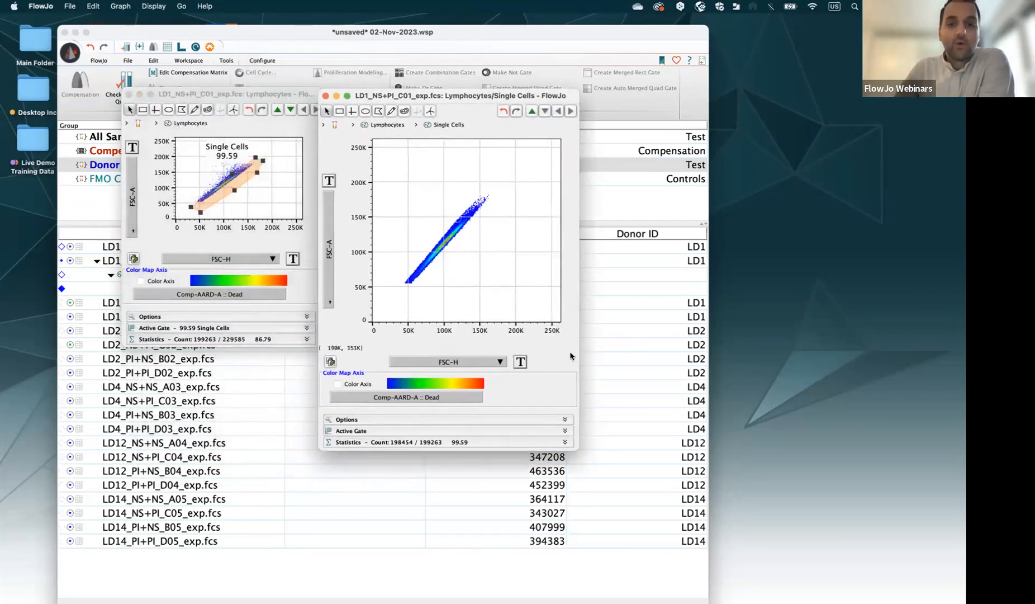
{"action": "left_click_drag", "start_coordinate": [577, 451], "coordinate": [538, 382]}
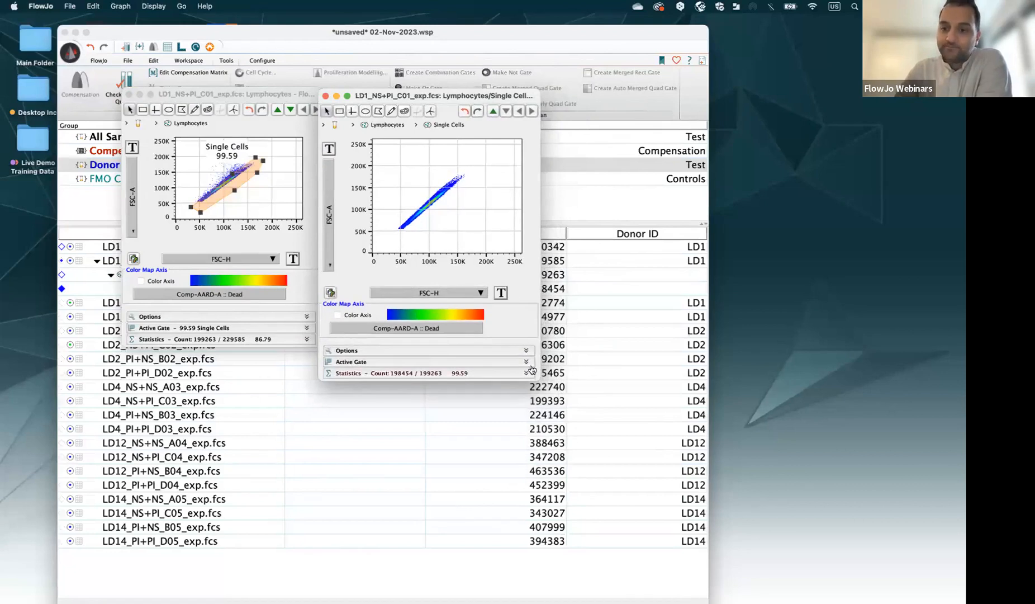
{"action": "left_click", "coordinate": [442, 296]}
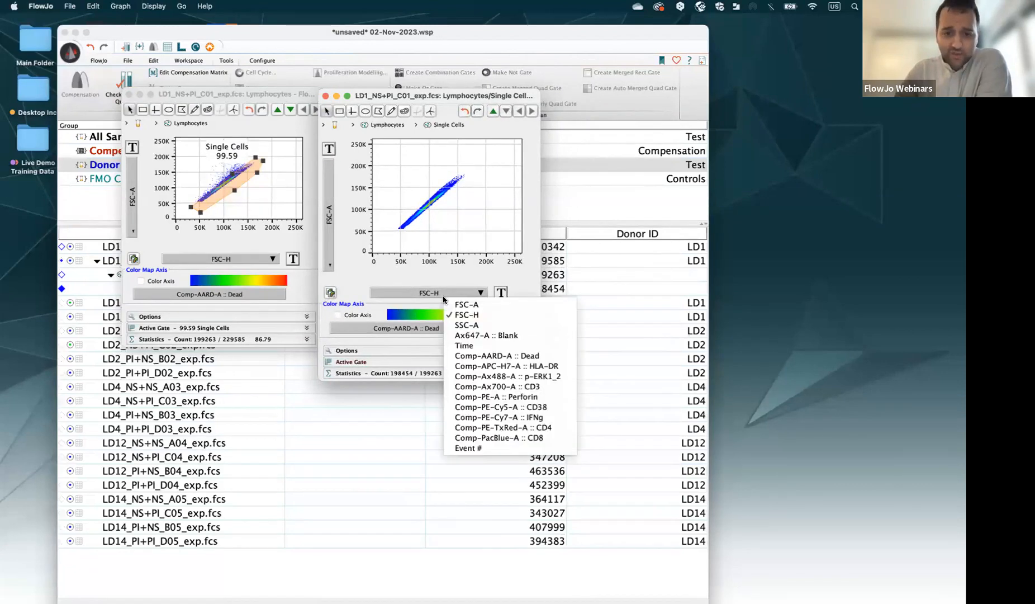
{"action": "left_click", "coordinate": [512, 357]}
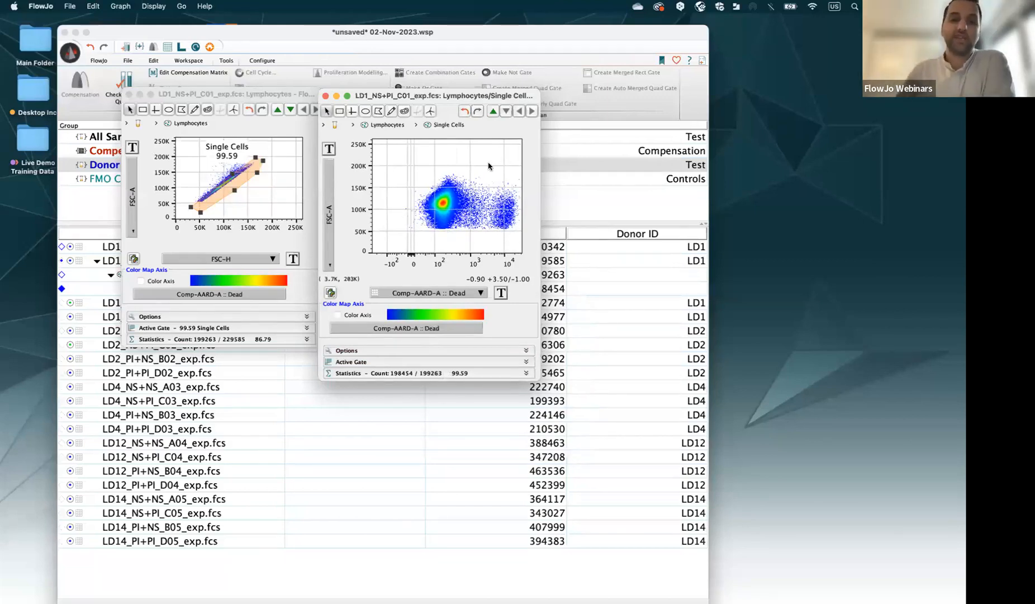
- Close the Lymphocytes plot, move the Single Cells plot to the workspace's upper corner and expand its display options
{"action": "left_click", "coordinate": [130, 94]}
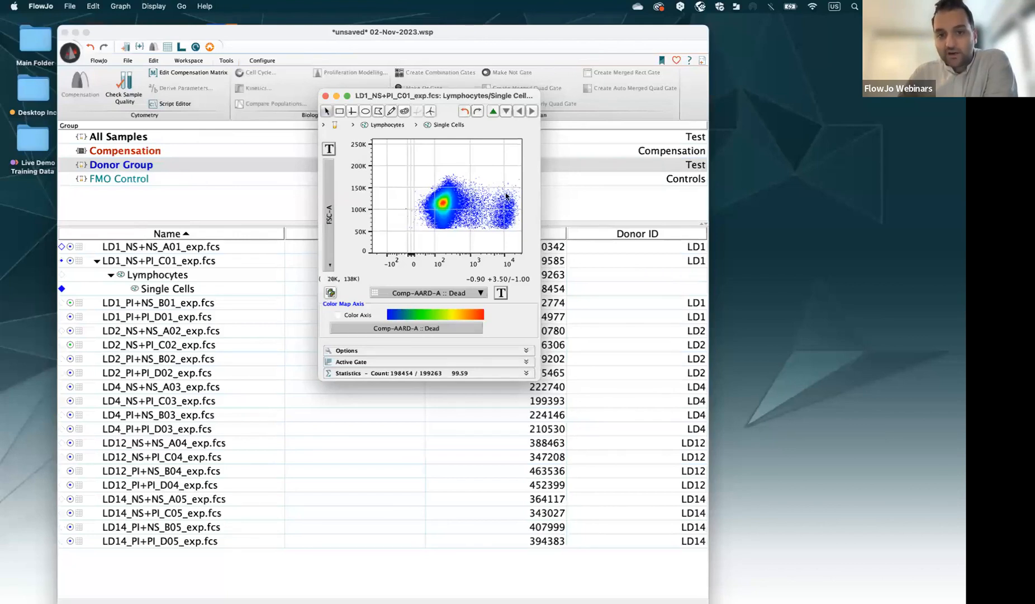
{"action": "left_click_drag", "start_coordinate": [446, 107], "coordinate": [172, 86]}
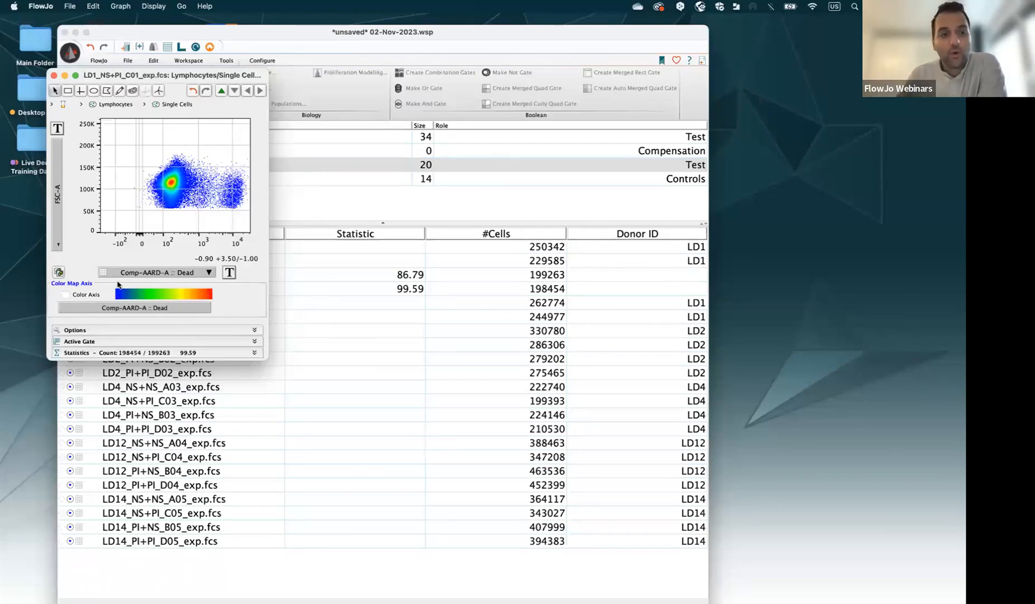
{"action": "left_click", "coordinate": [111, 332]}
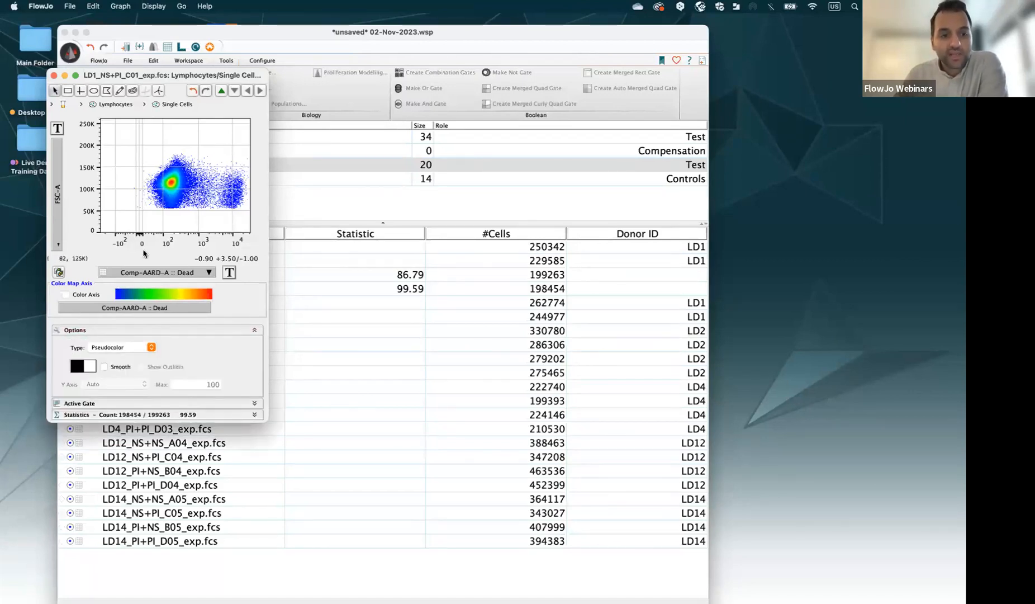
- Try smoothing on the pseudocolor Single Cells plot, toggle its outliers, and remove the smoothing again
{"action": "left_click", "coordinate": [123, 347]}
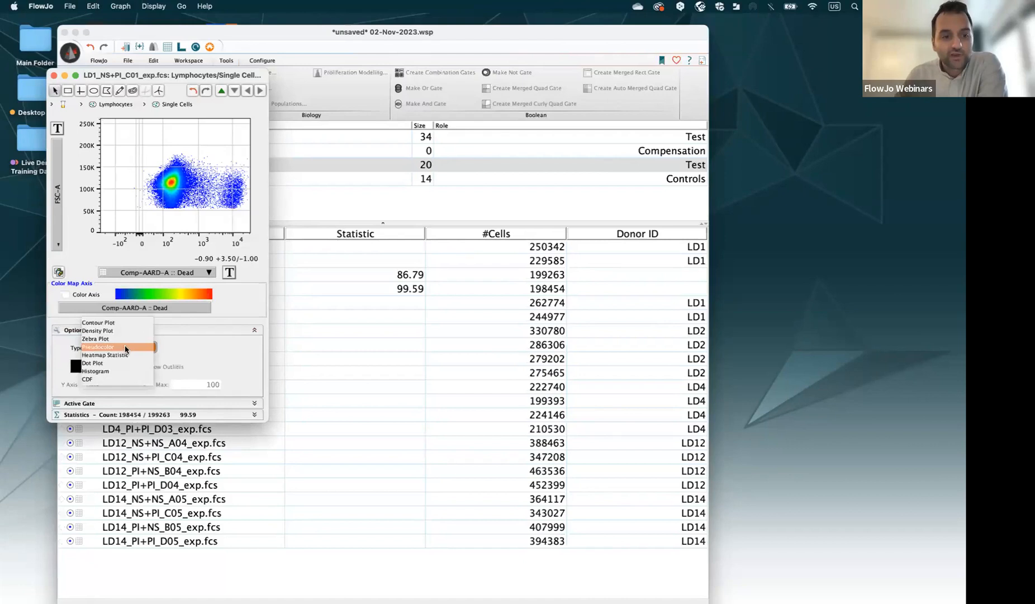
{"action": "left_click", "coordinate": [203, 349]}
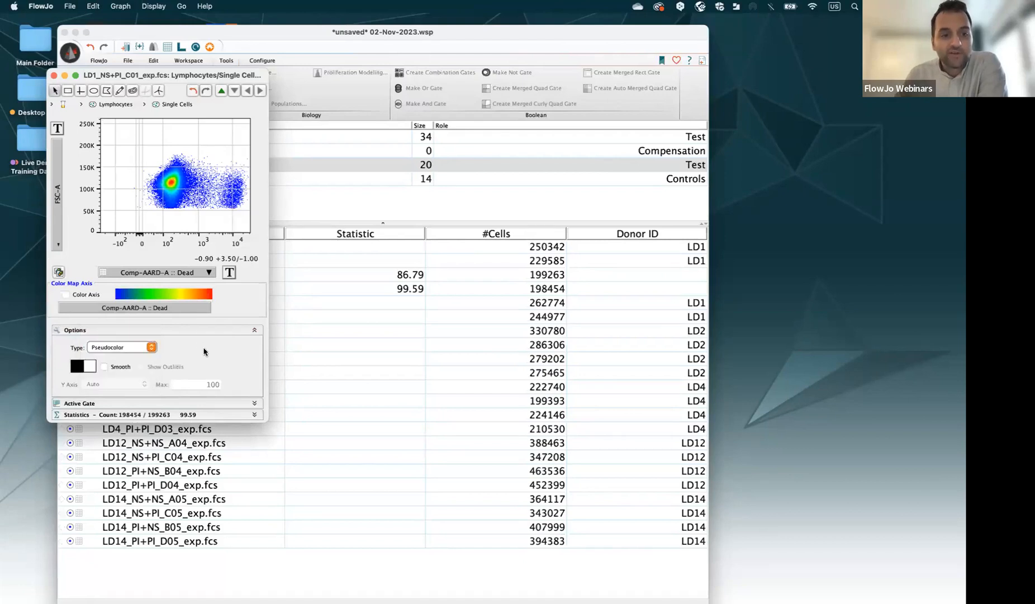
{"action": "left_click", "coordinate": [118, 368]}
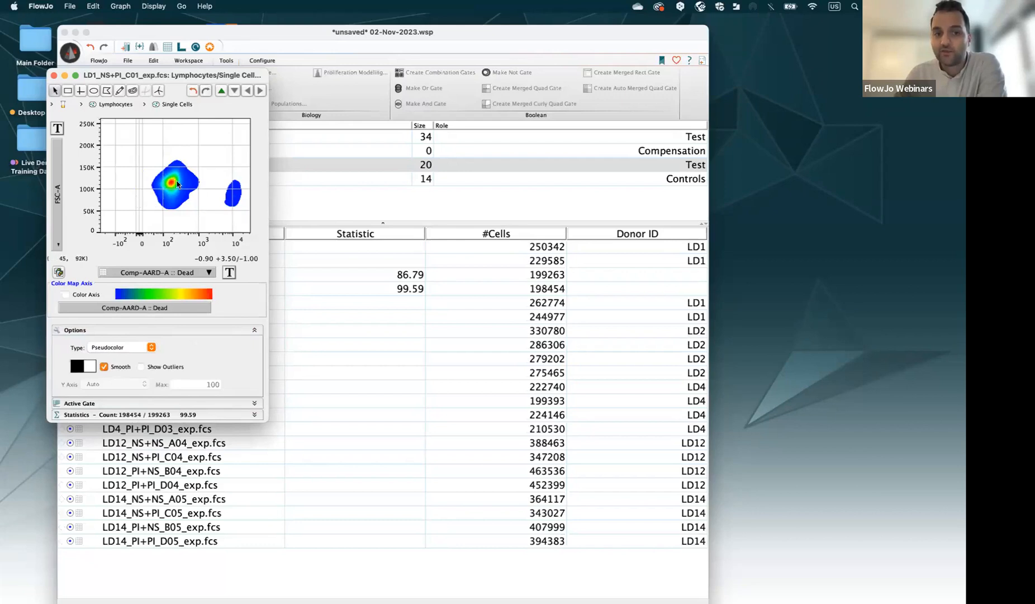
{"action": "left_click", "coordinate": [141, 366]}
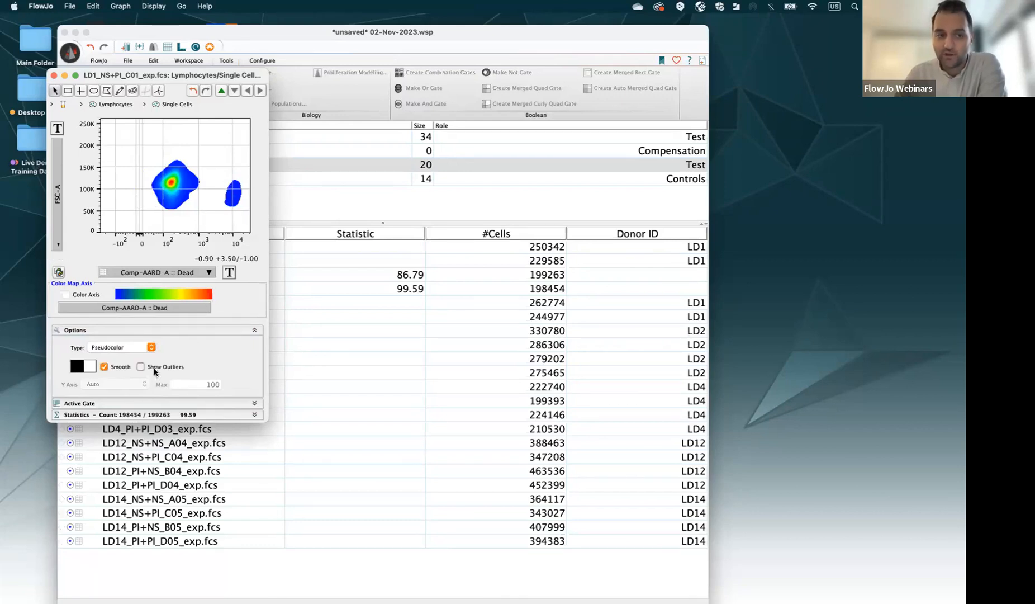
{"action": "left_click", "coordinate": [141, 367]}
{"action": "left_click", "coordinate": [104, 366]}
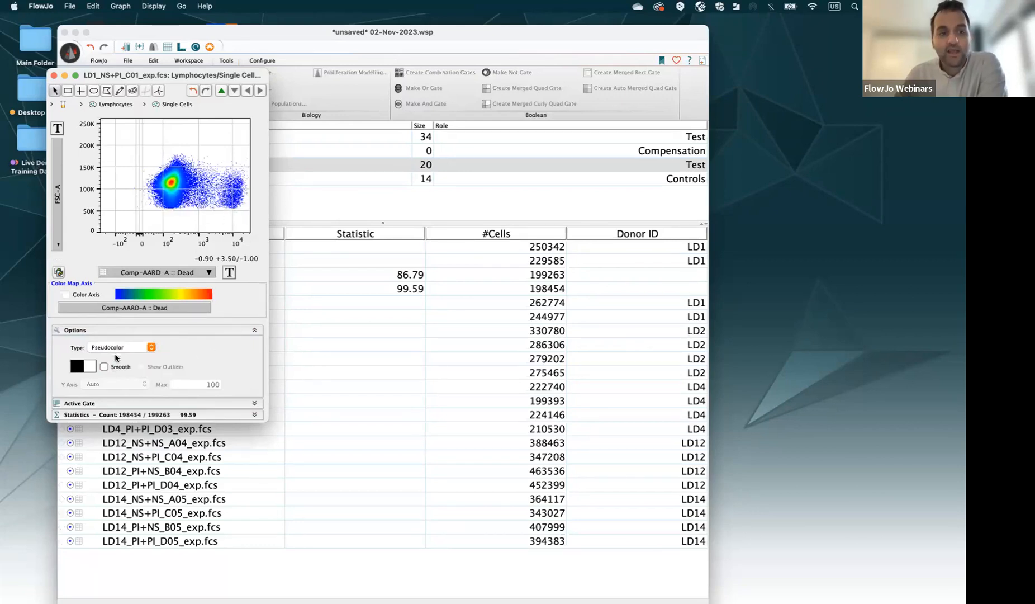
- Change the Single Cells plot to a Contour Plot with outliers shown
{"action": "left_click", "coordinate": [116, 348]}
{"action": "left_click", "coordinate": [98, 323]}
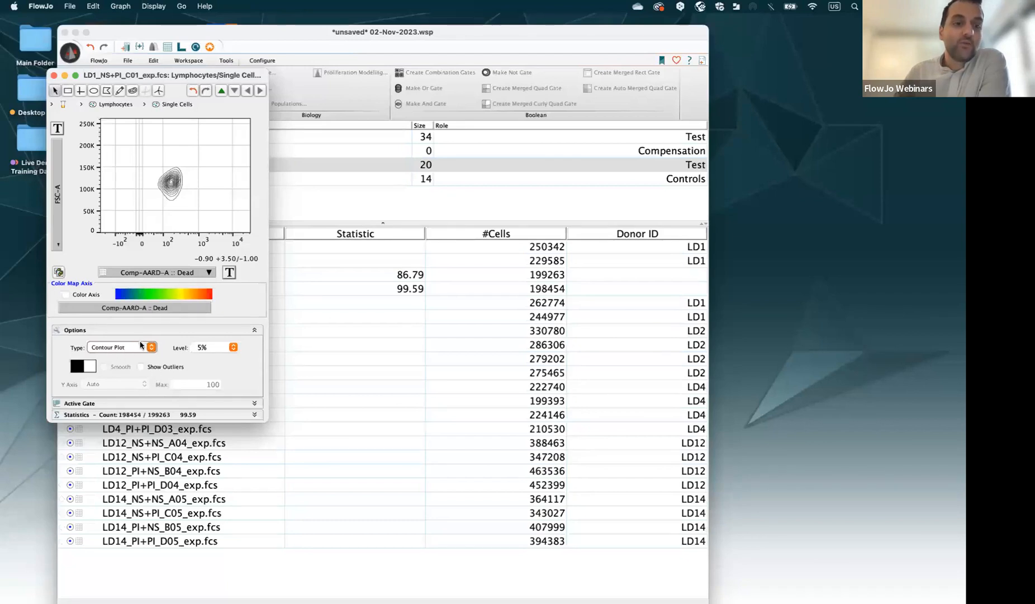
{"action": "left_click", "coordinate": [140, 366]}
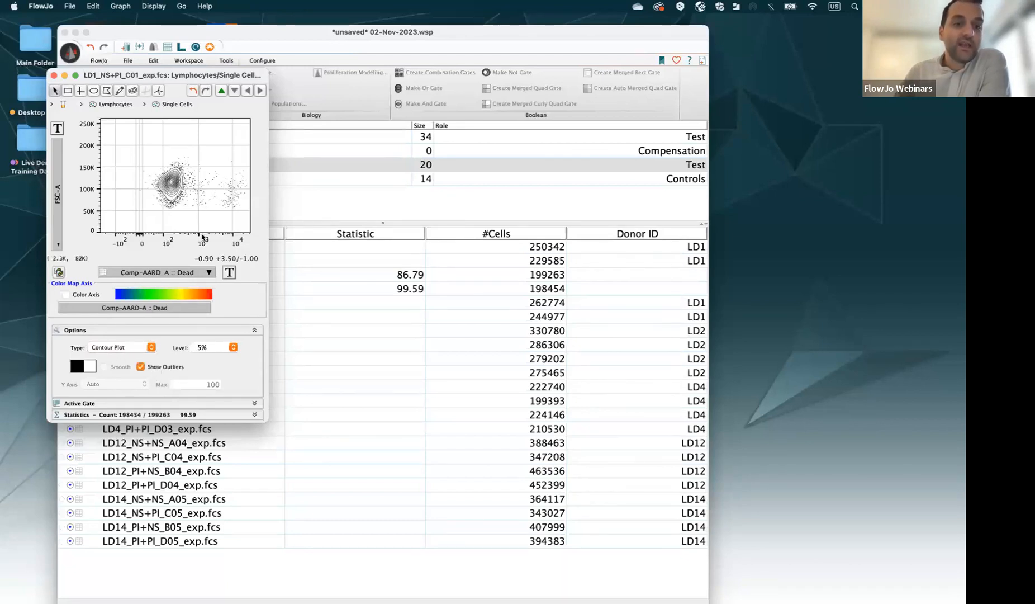
- Compare the 2% and Log contour levels on the Single Cells plot and set the level back to 2%
{"action": "left_click", "coordinate": [203, 347]}
{"action": "left_click", "coordinate": [206, 357]}
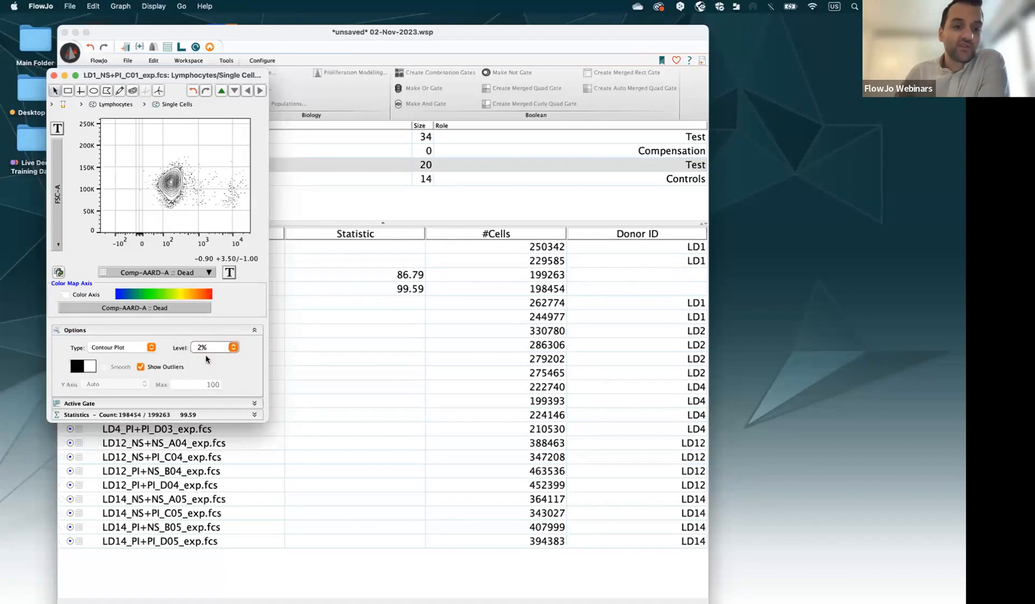
{"action": "left_click", "coordinate": [212, 347]}
{"action": "left_click", "coordinate": [211, 356]}
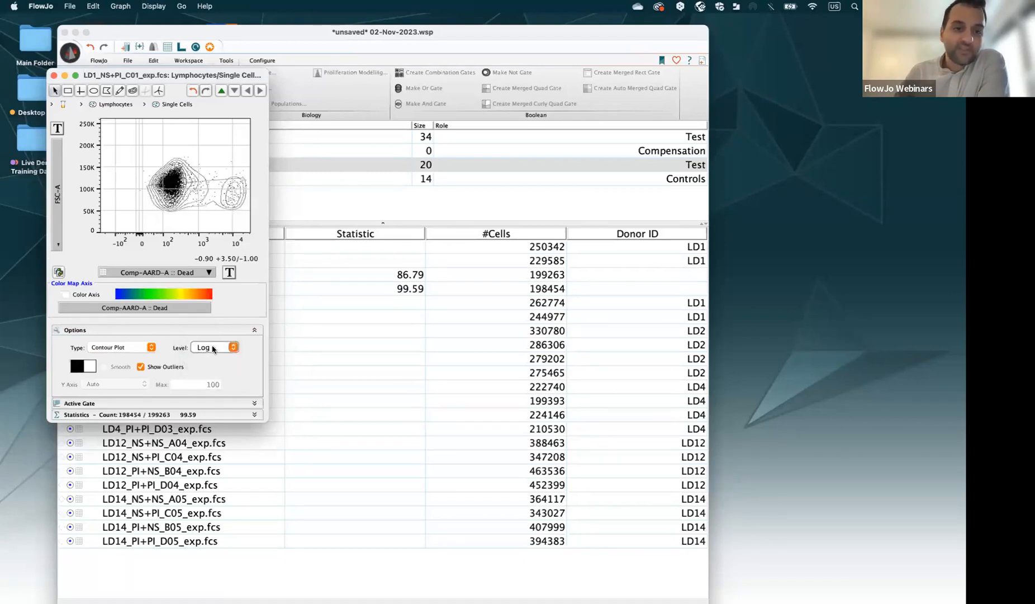
{"action": "left_click", "coordinate": [211, 344]}
{"action": "left_click", "coordinate": [211, 338]}
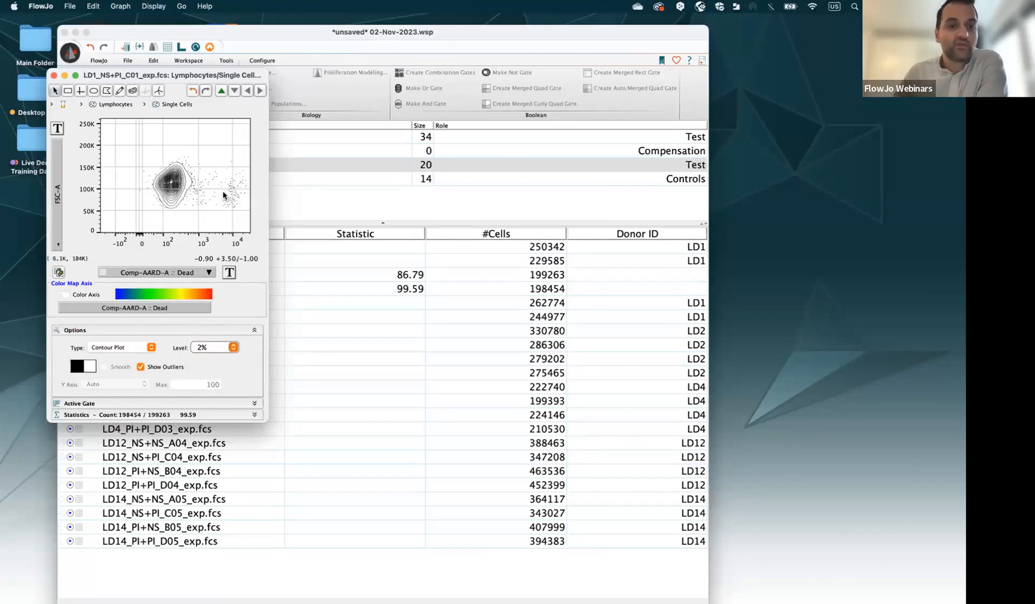
{"action": "left_click", "coordinate": [196, 348]}
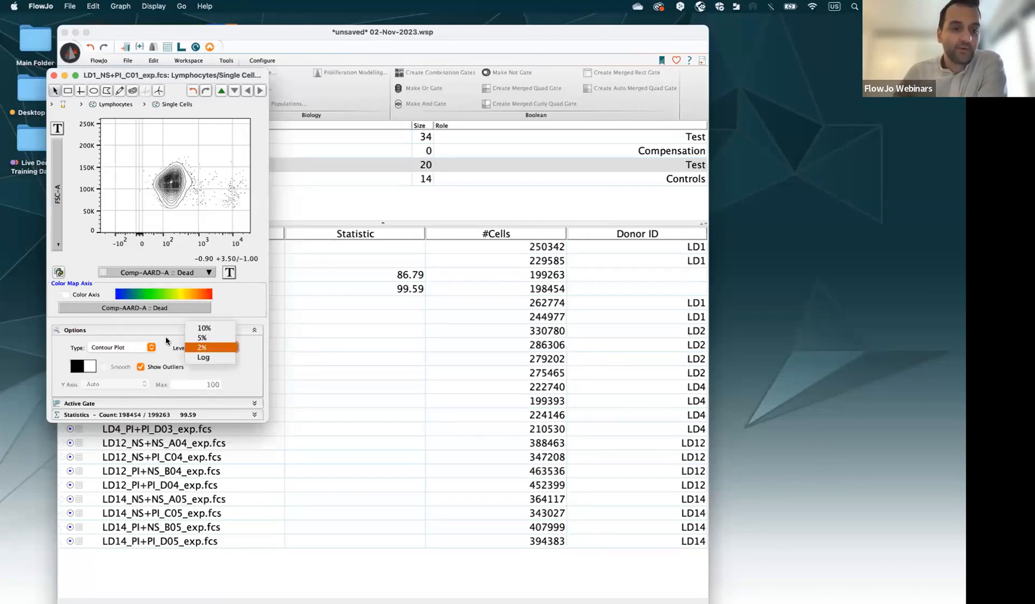
{"action": "left_click", "coordinate": [196, 348]}
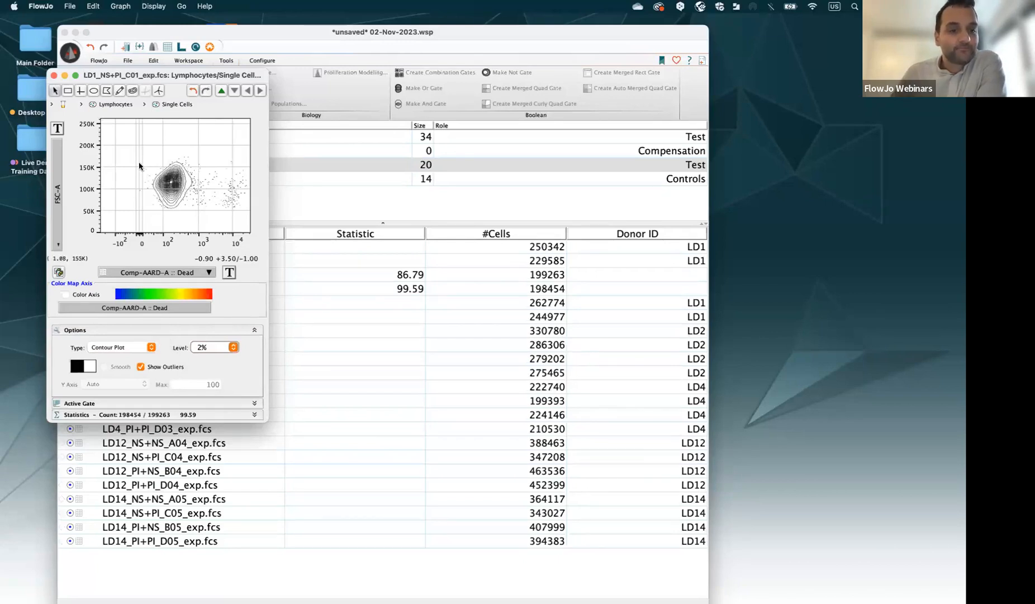
- Change the Single Cells display to a Dot Plot and from there to a Histogram of Comp-AARD-A :: Dead
{"action": "left_click", "coordinate": [119, 347]}
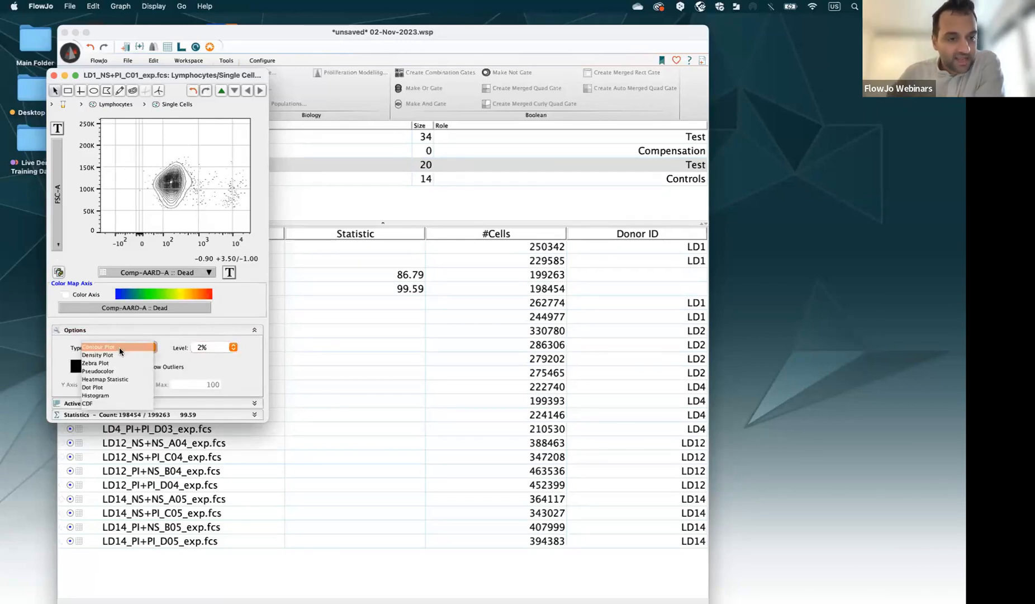
{"action": "left_click", "coordinate": [104, 386]}
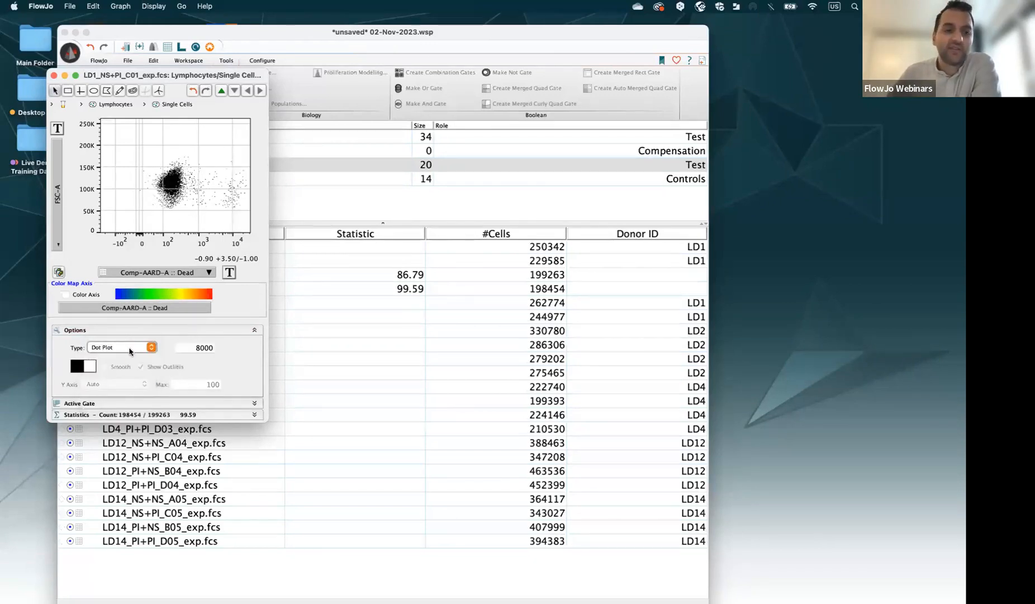
{"action": "left_click", "coordinate": [126, 349]}
{"action": "left_click", "coordinate": [126, 355]}
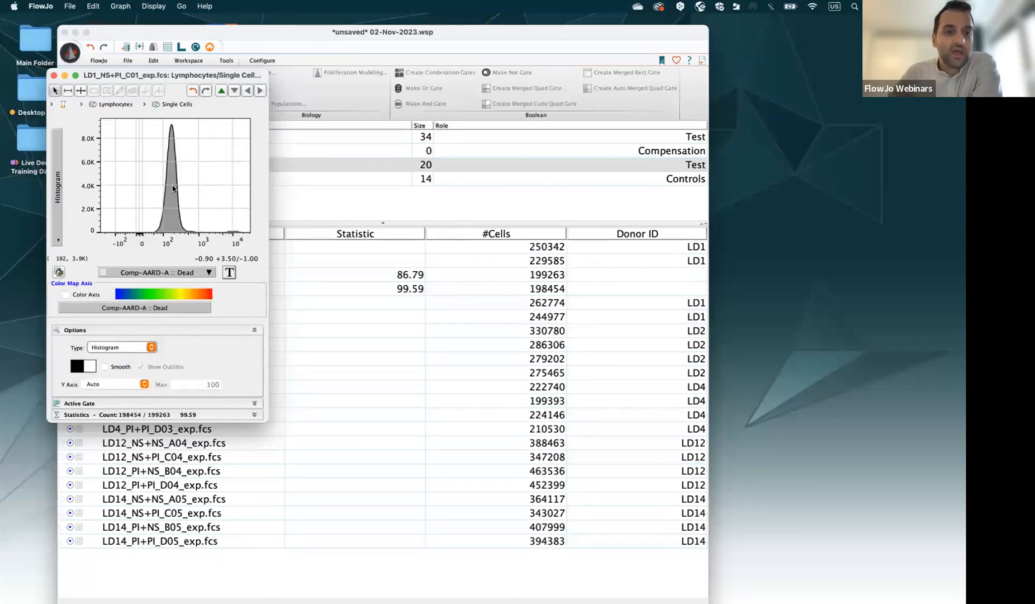
- Draw a range gate around the main histogram peak up to about 1.0K, name it live and adjust its position
{"action": "left_click_drag", "start_coordinate": [140, 181], "coordinate": [198, 183]}
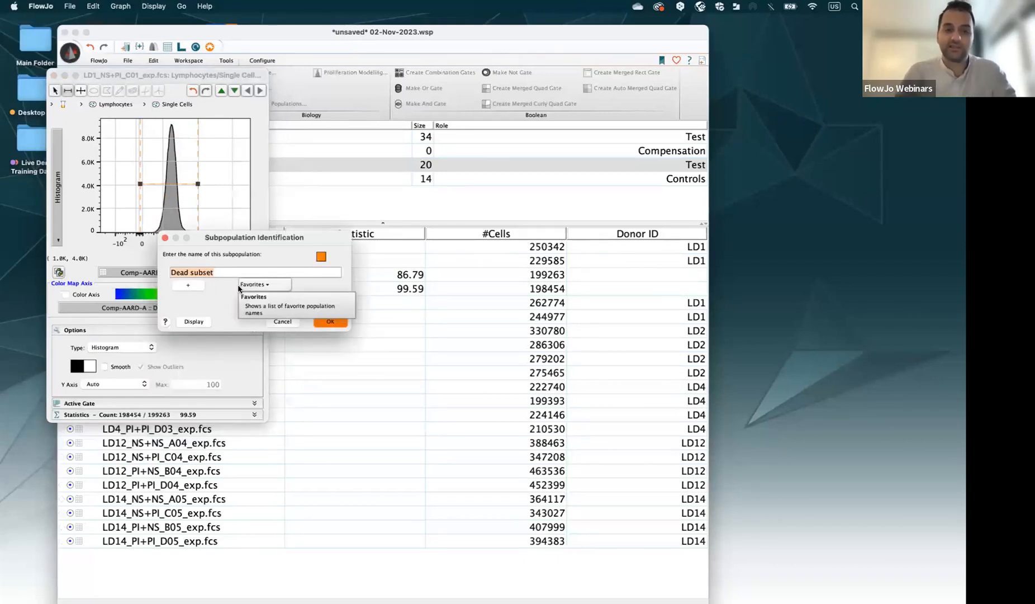
{"action": "type", "text": "live"}
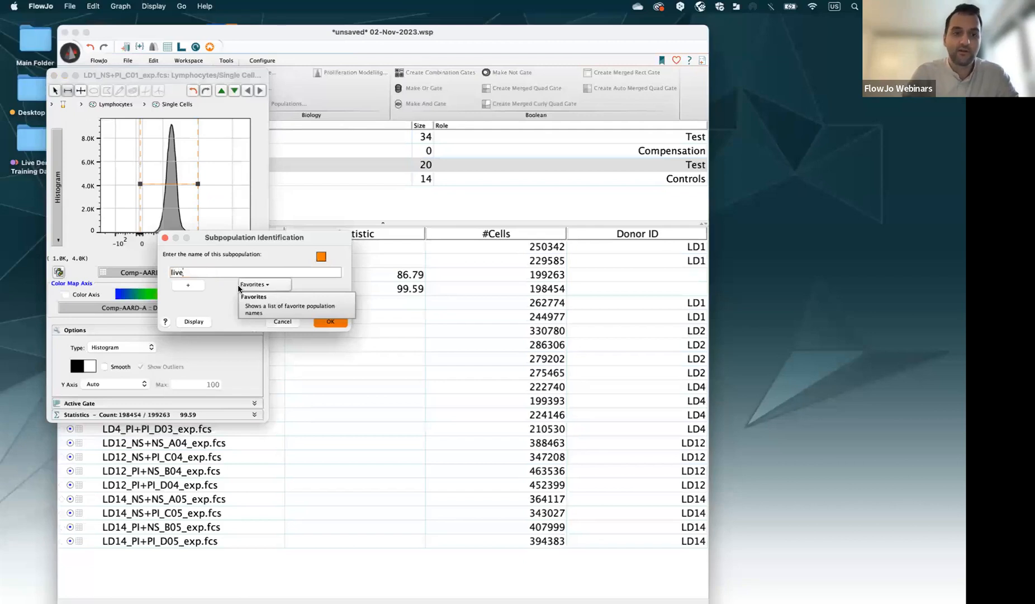
{"action": "key", "text": "Return"}
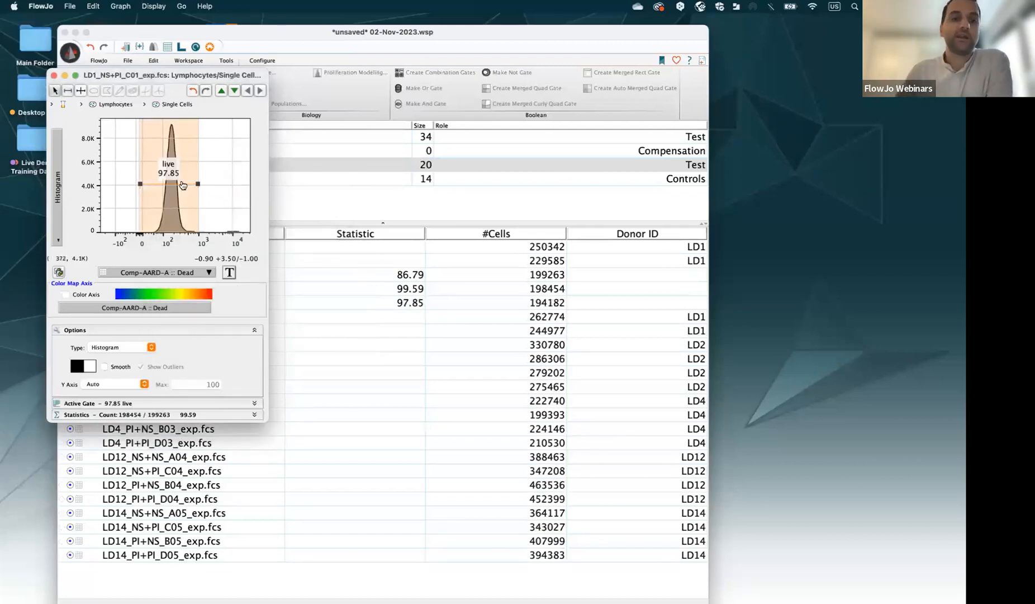
{"action": "mouse_move", "coordinate": [177, 186]}
{"action": "left_mouse_down"}
{"action": "mouse_move", "coordinate": [157, 186]}
{"action": "mouse_move", "coordinate": [172, 190]}
{"action": "left_mouse_up"}
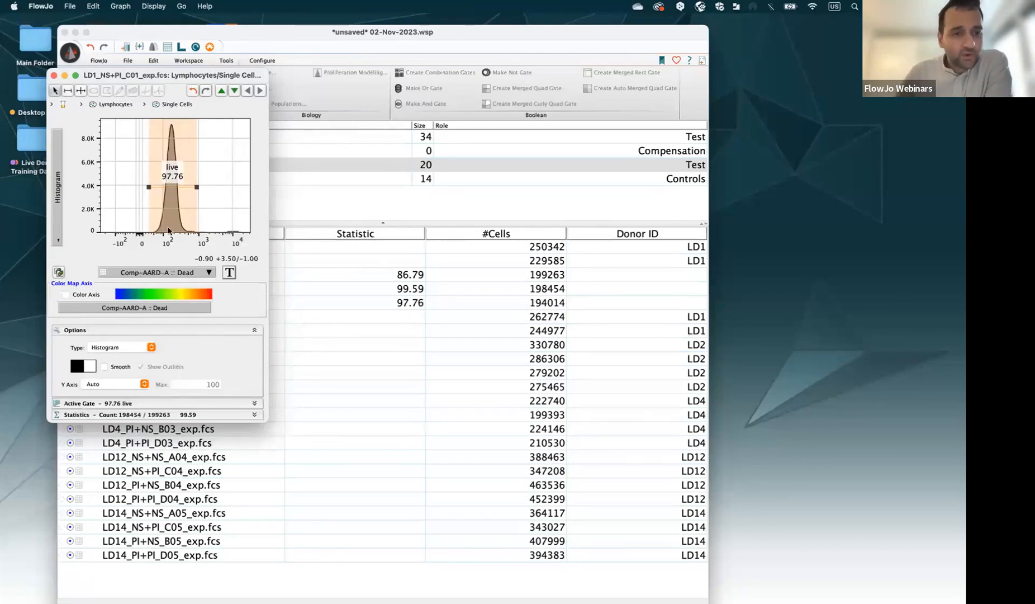
- Recolor the histogram orange, and change that color to light blue
{"action": "left_click", "coordinate": [78, 371]}
{"action": "left_click", "coordinate": [107, 380]}
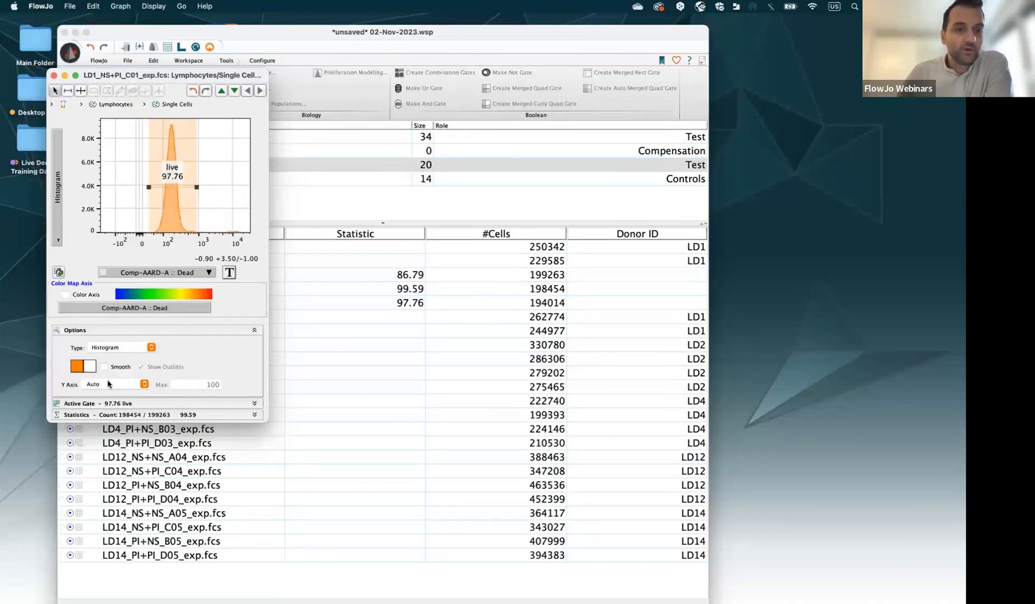
{"action": "left_click", "coordinate": [78, 367]}
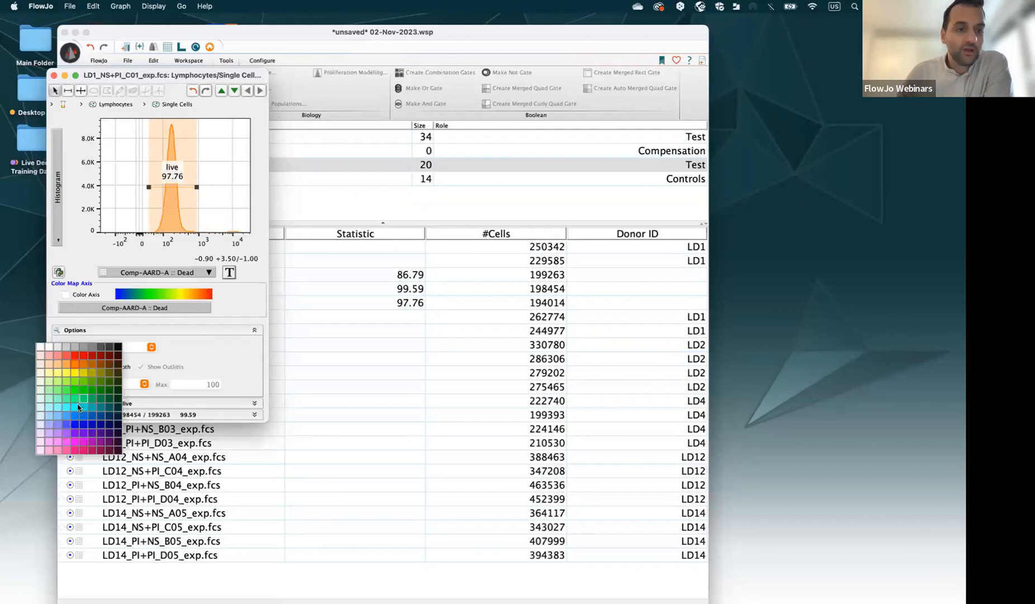
{"action": "left_click", "coordinate": [66, 417]}
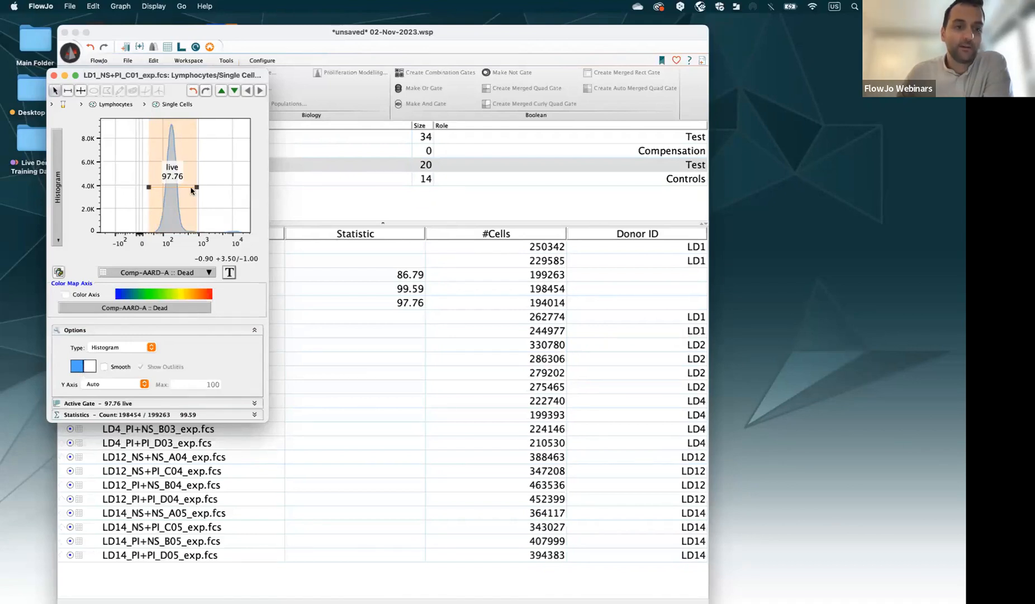
- Open the live population's plot, close the Single Cells histogram, reposition the live plot and collapse its display options
{"action": "left_click_drag", "start_coordinate": [185, 74], "coordinate": [169, 74]}
{"action": "left_click", "coordinate": [110, 330]}
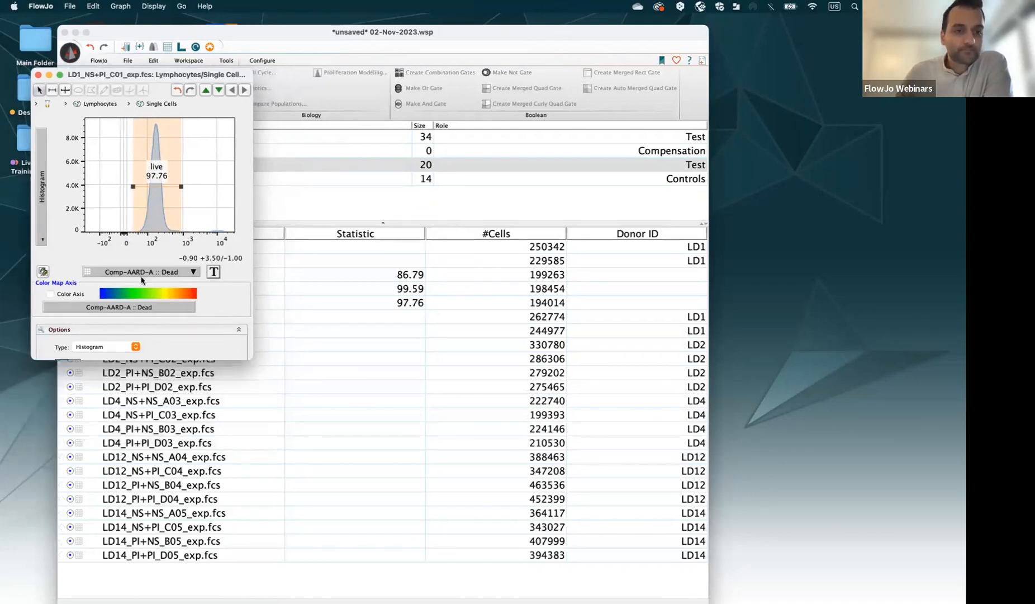
{"action": "left_click", "coordinate": [218, 90]}
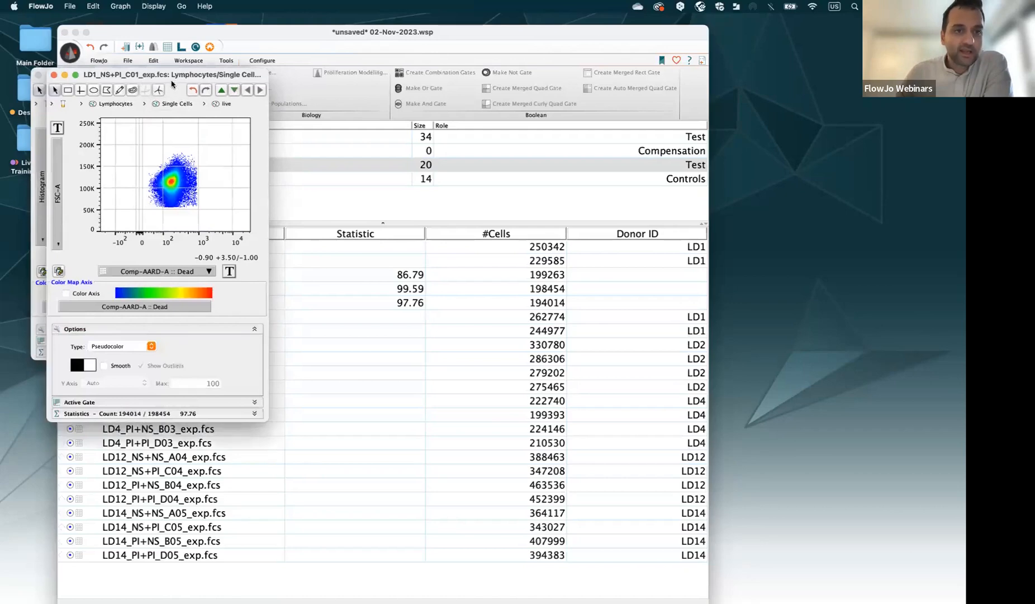
{"action": "left_click", "coordinate": [38, 78]}
{"action": "left_click_drag", "start_coordinate": [336, 81], "coordinate": [93, 64]}
{"action": "left_click", "coordinate": [206, 318]}
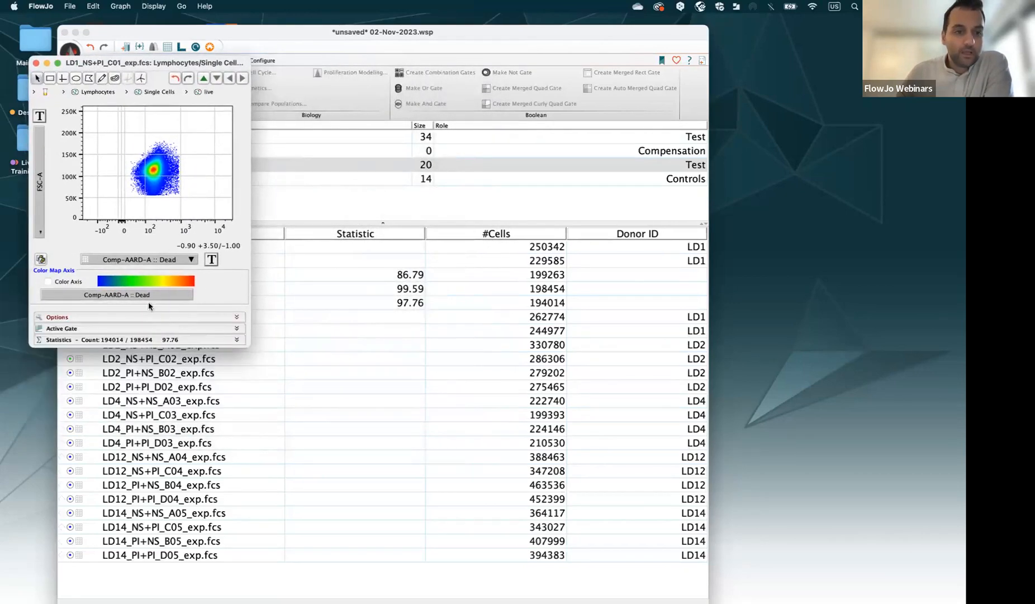
- Set the live plot's Y axis to Comp-APC-H7-A :: HLA-DR and its X axis to Comp-Ax700-A :: CD3
{"action": "left_click", "coordinate": [43, 198]}
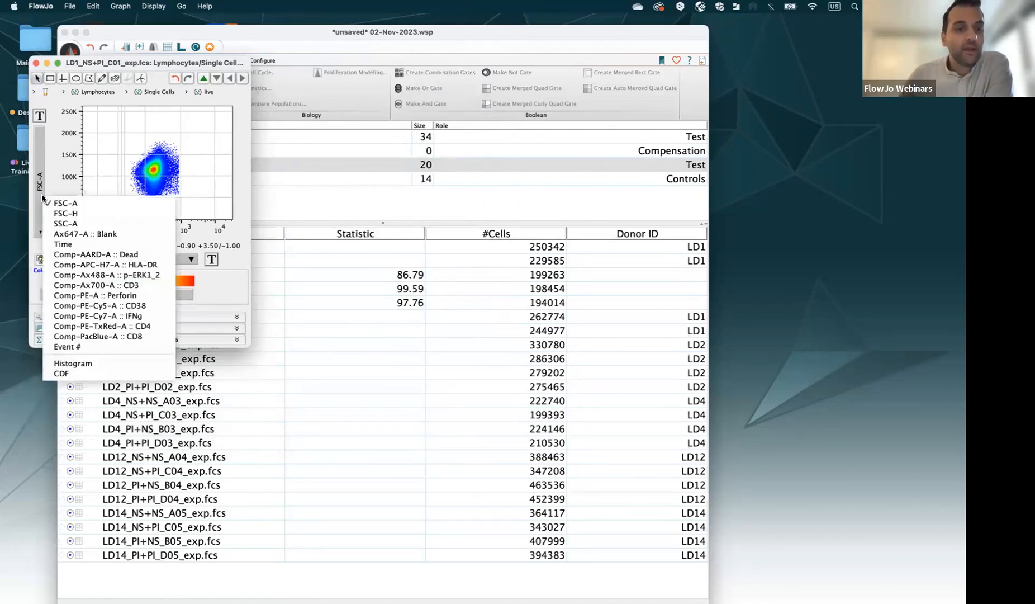
{"action": "left_click", "coordinate": [118, 265]}
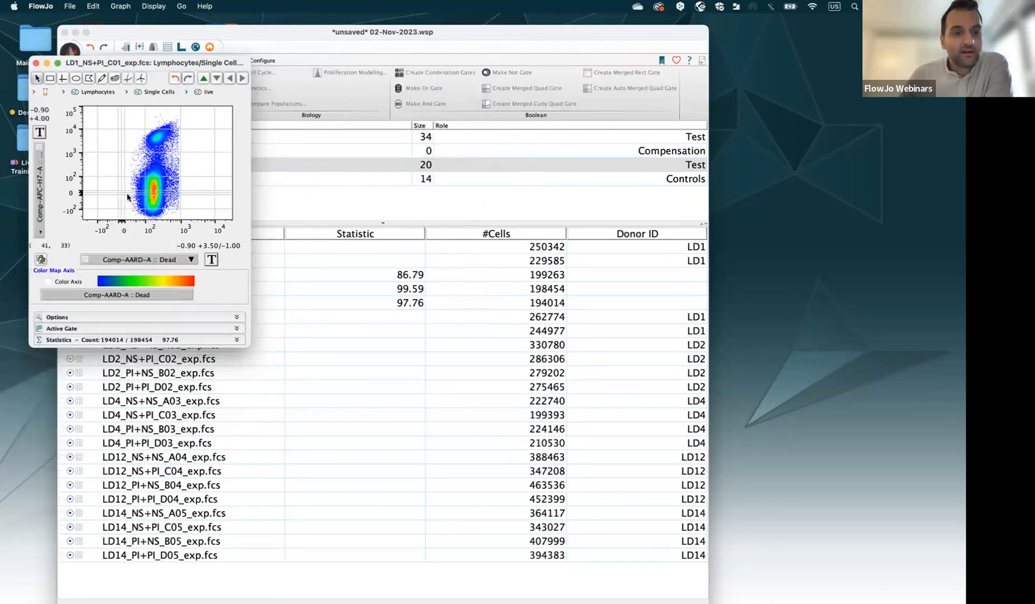
{"action": "left_click", "coordinate": [176, 259]}
{"action": "left_click", "coordinate": [255, 349]}
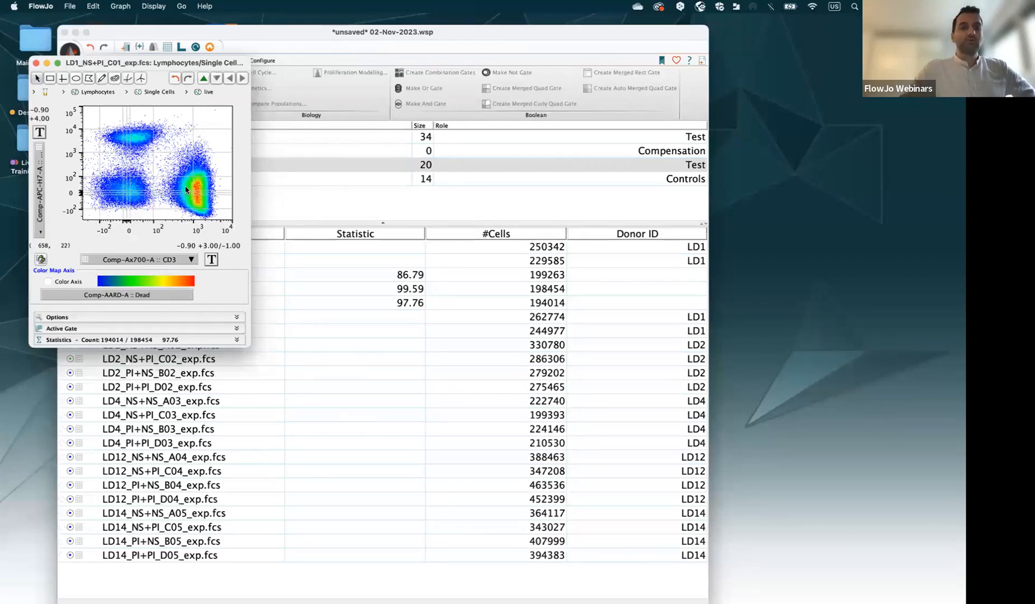
- Draw a rectangle gate beside the CD3-positive population on the live plot
{"action": "left_click", "coordinate": [49, 79]}
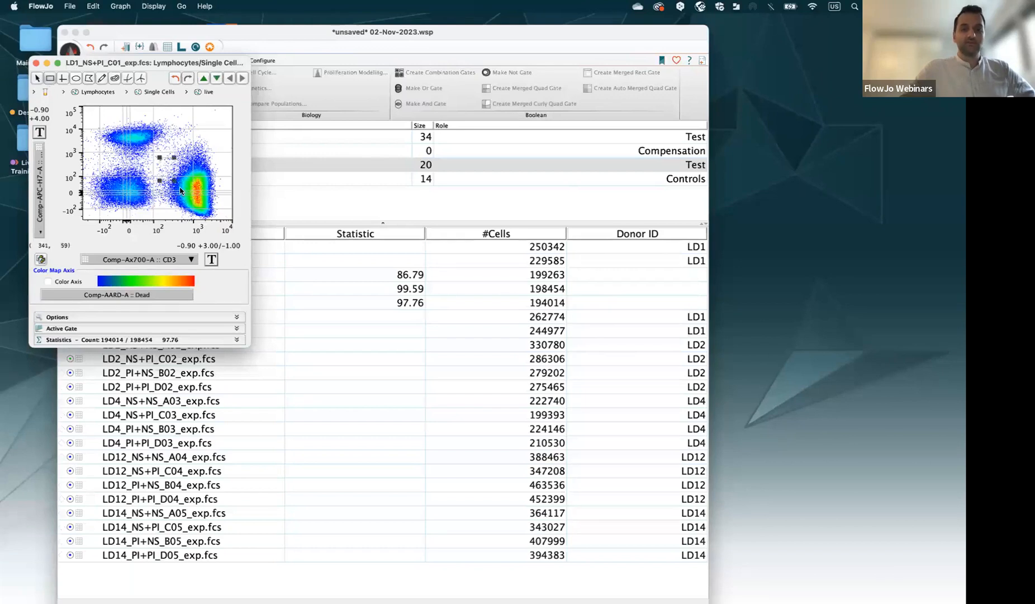
- Draw a rectangle gate around the CD3-positive, HLA-DR-low population on the live-cell plot and name it CD3s
{"action": "mouse_move", "coordinate": [160, 157]}
{"action": "left_mouse_down"}
{"action": "mouse_move", "coordinate": [190, 203]}
{"action": "mouse_move", "coordinate": [180, 202]}
{"action": "mouse_move", "coordinate": [227, 219]}
{"action": "left_mouse_up"}
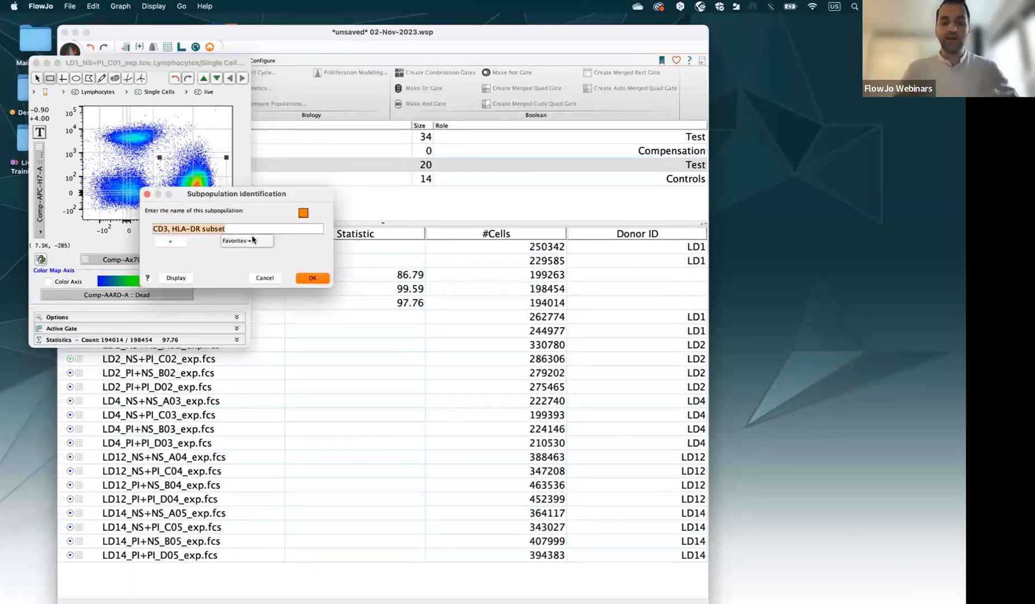
{"action": "type", "text": "CD3s"}
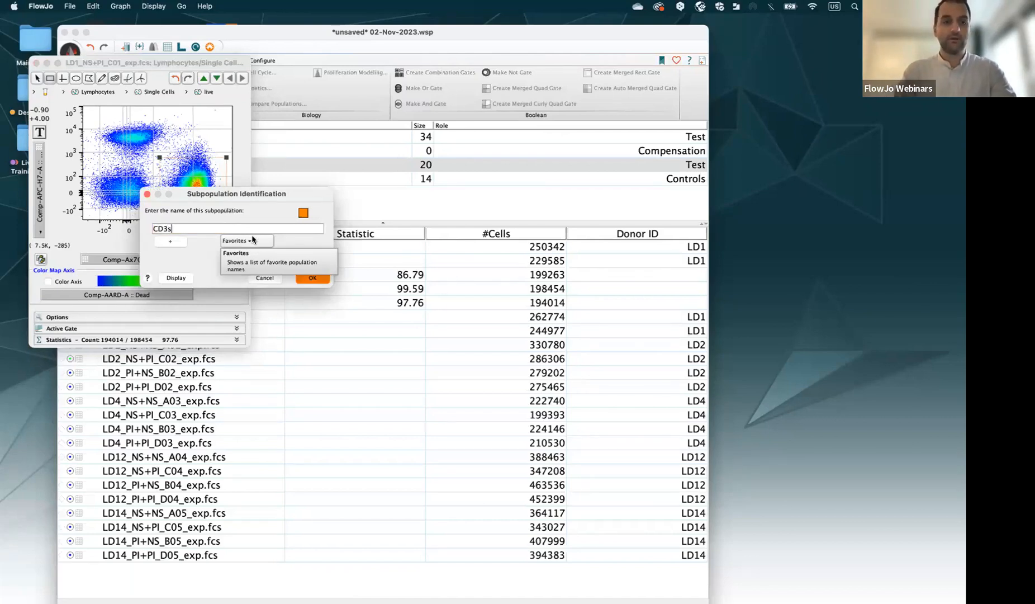
{"action": "key", "text": "Return"}
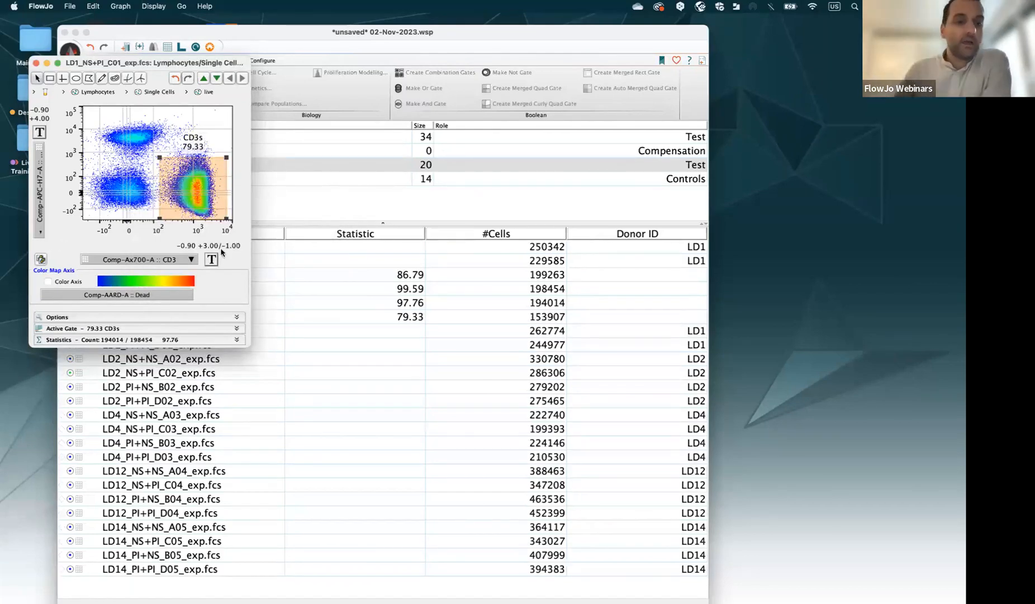
- Enlarge the live-cell plot and color its events by Comp-PE-TxRed-A :: CD4 using the color map axis
{"action": "left_click_drag", "start_coordinate": [249, 346], "coordinate": [269, 366]}
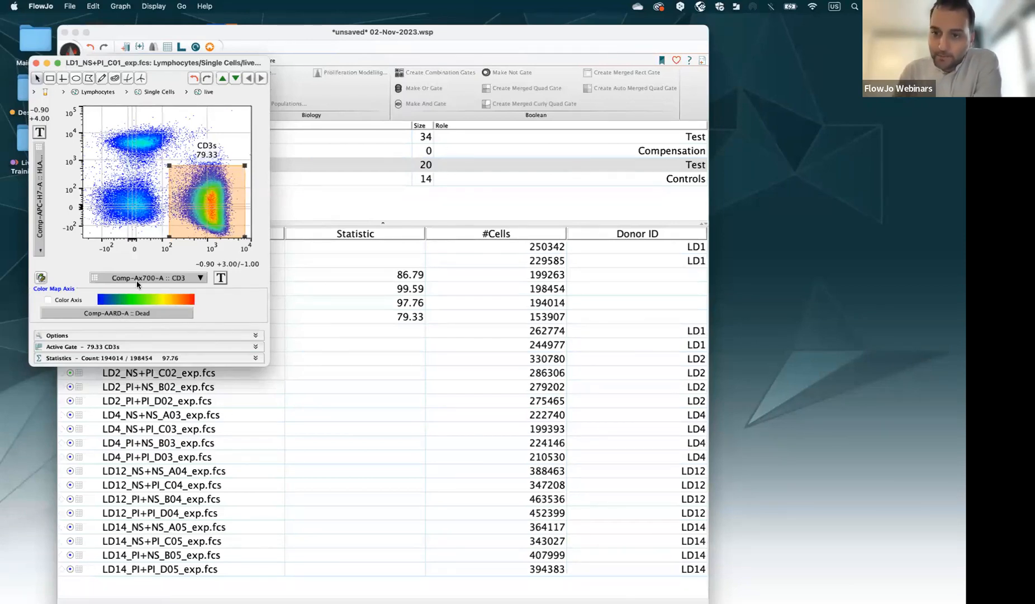
{"action": "left_click", "coordinate": [48, 301]}
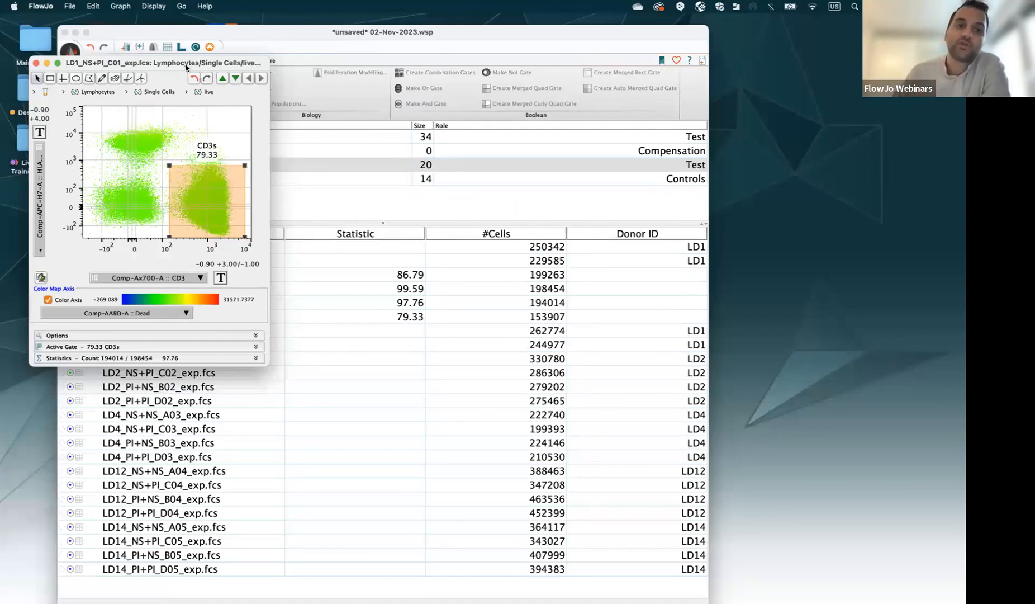
{"action": "left_click_drag", "start_coordinate": [204, 63], "coordinate": [391, 82]}
{"action": "left_click_drag", "start_coordinate": [547, 93], "coordinate": [547, 94]}
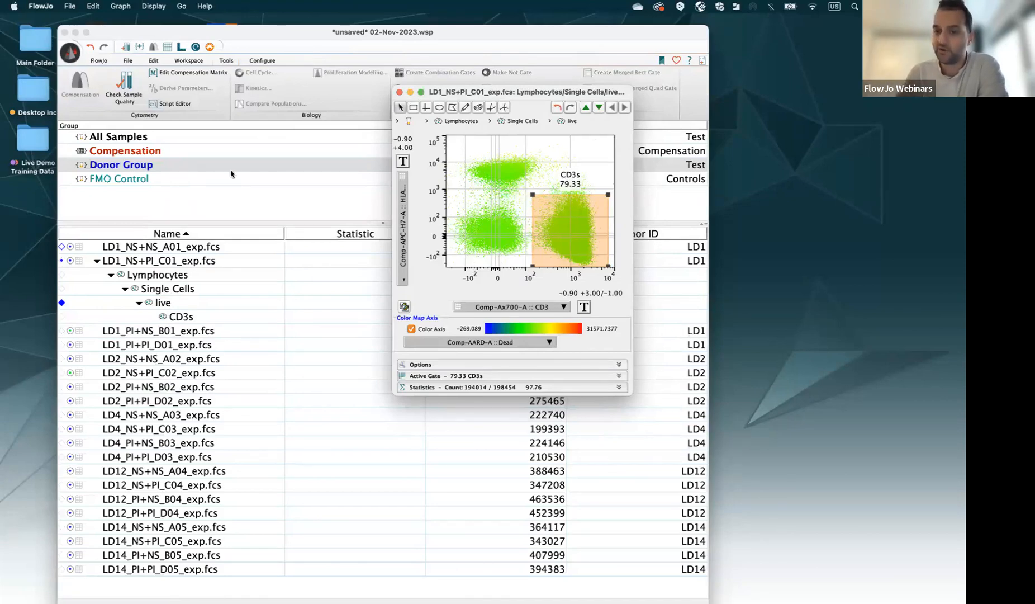
{"action": "left_click_drag", "start_coordinate": [455, 95], "coordinate": [281, 111]}
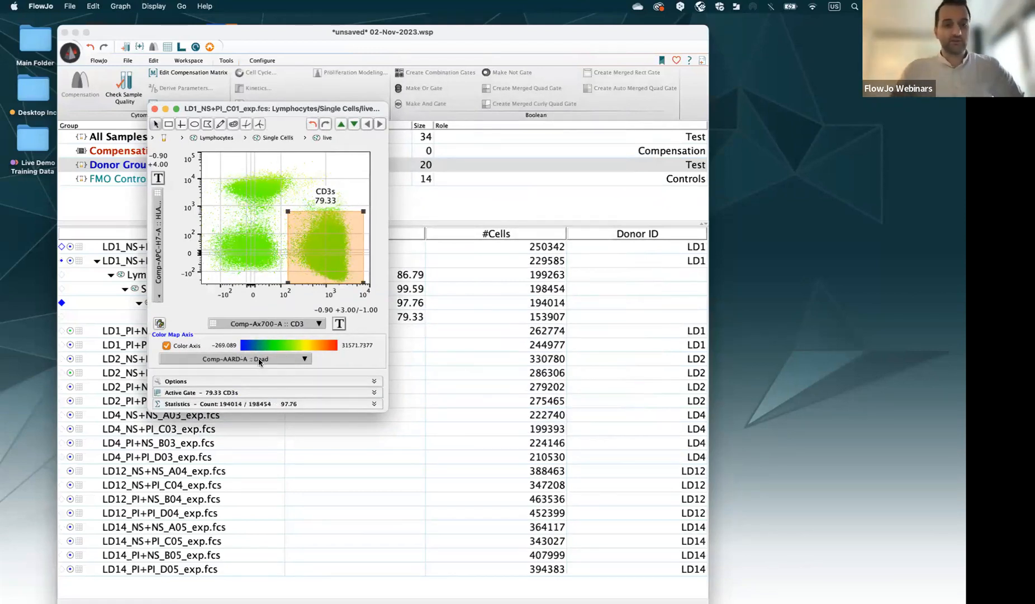
{"action": "left_click", "coordinate": [258, 361]}
{"action": "left_click", "coordinate": [335, 483]}
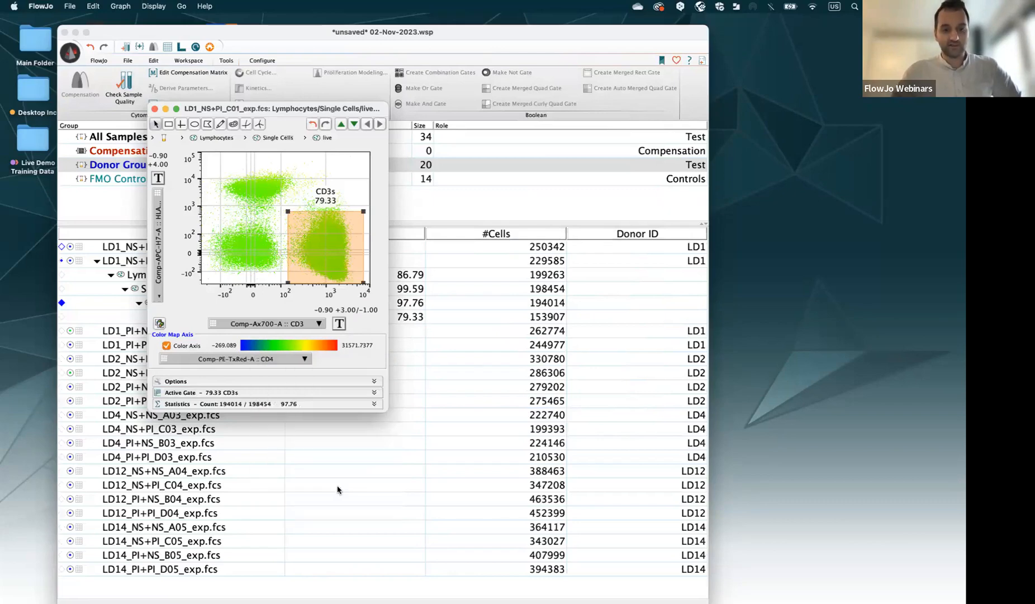
{"action": "left_click_drag", "start_coordinate": [389, 412], "coordinate": [420, 451]}
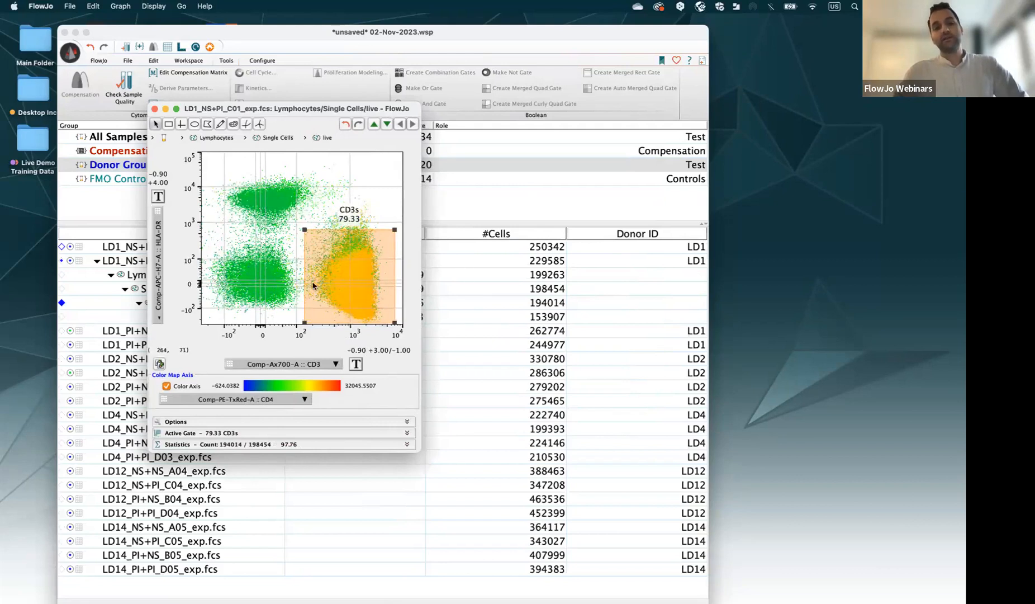
- Move the CD3s gate off its population and back, and extend it to enclose the CD3-positive cells down to the plot's lower edge
{"action": "left_click_drag", "start_coordinate": [363, 244], "coordinate": [300, 329]}
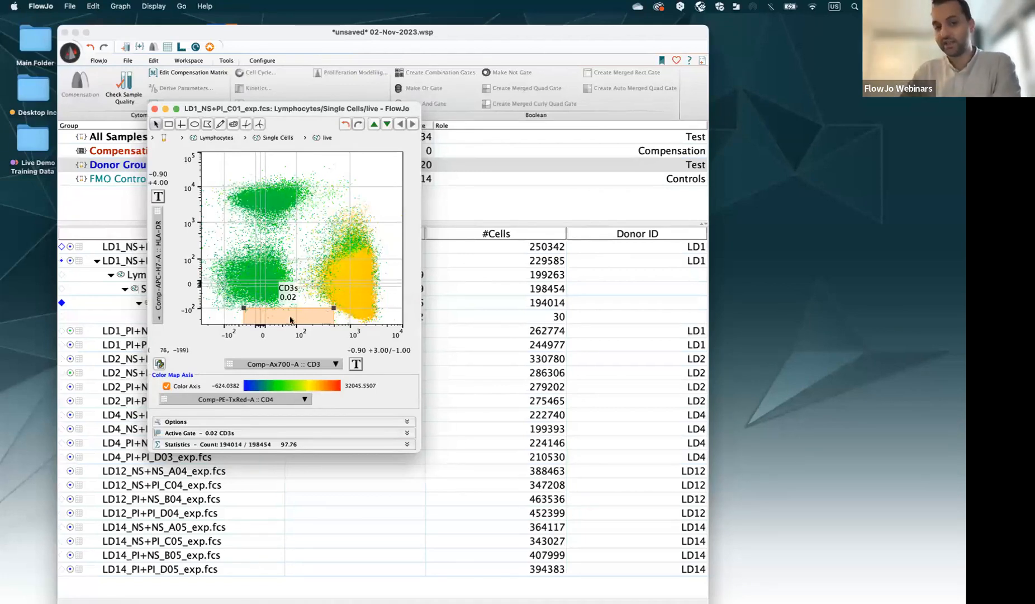
{"action": "left_click_drag", "start_coordinate": [292, 316], "coordinate": [351, 229]}
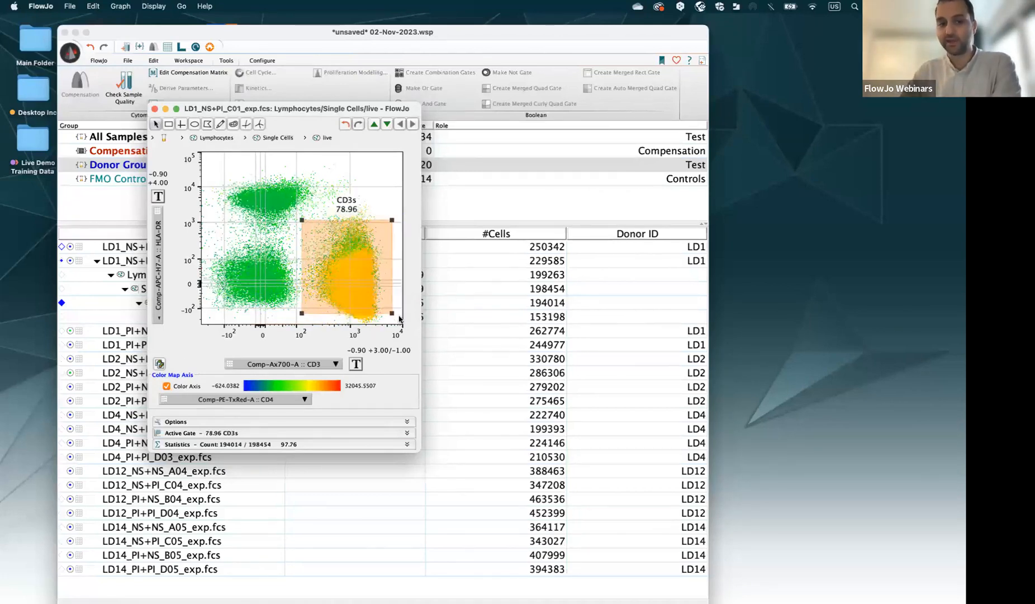
{"action": "left_click_drag", "start_coordinate": [391, 315], "coordinate": [395, 323]}
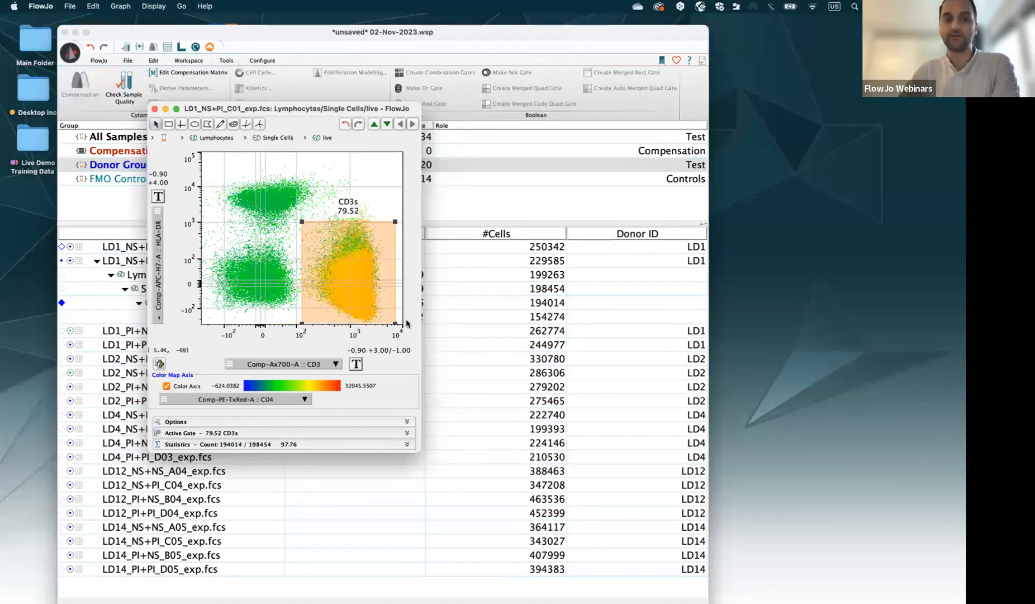
{"action": "left_click_drag", "start_coordinate": [348, 287], "coordinate": [347, 284]}
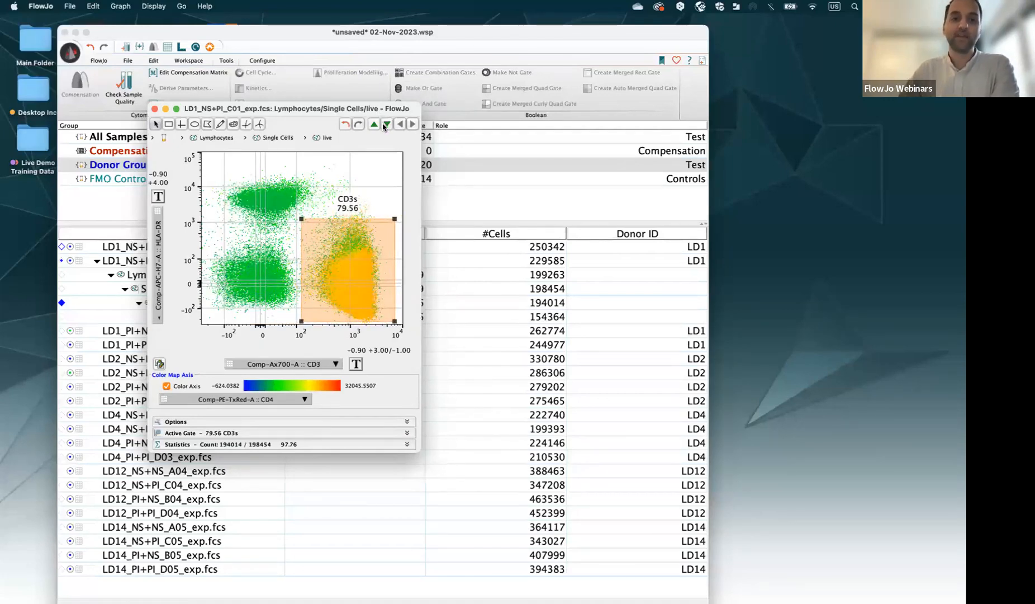
- Open the CD3s population in its own graph window and close the parent live-cell plot
{"action": "double_click", "coordinate": [362, 290]}
{"action": "left_click_drag", "start_coordinate": [318, 111], "coordinate": [393, 109]}
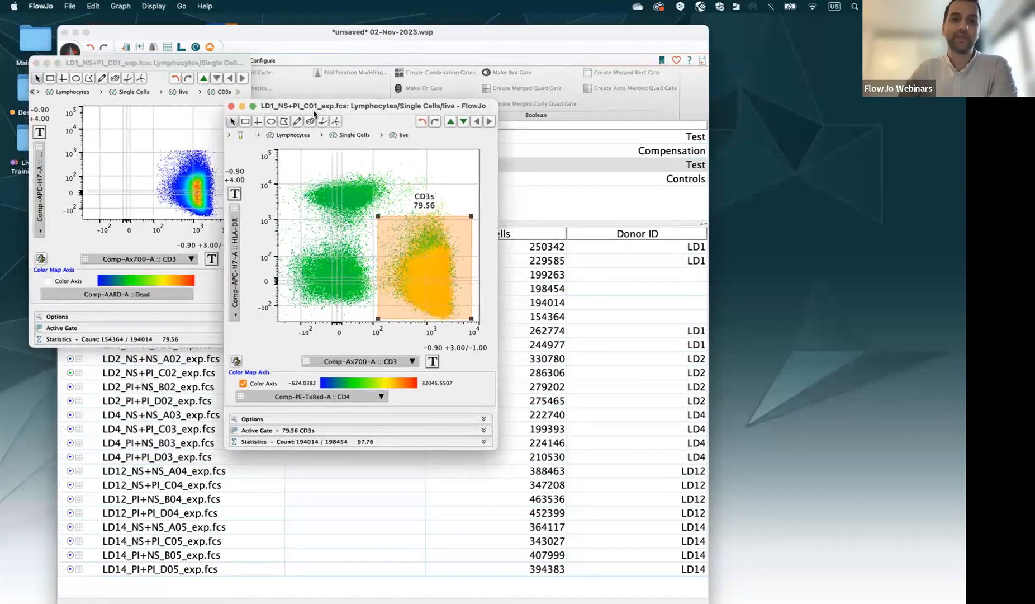
{"action": "left_click", "coordinate": [231, 104]}
{"action": "left_click_drag", "start_coordinate": [203, 67], "coordinate": [279, 98]}
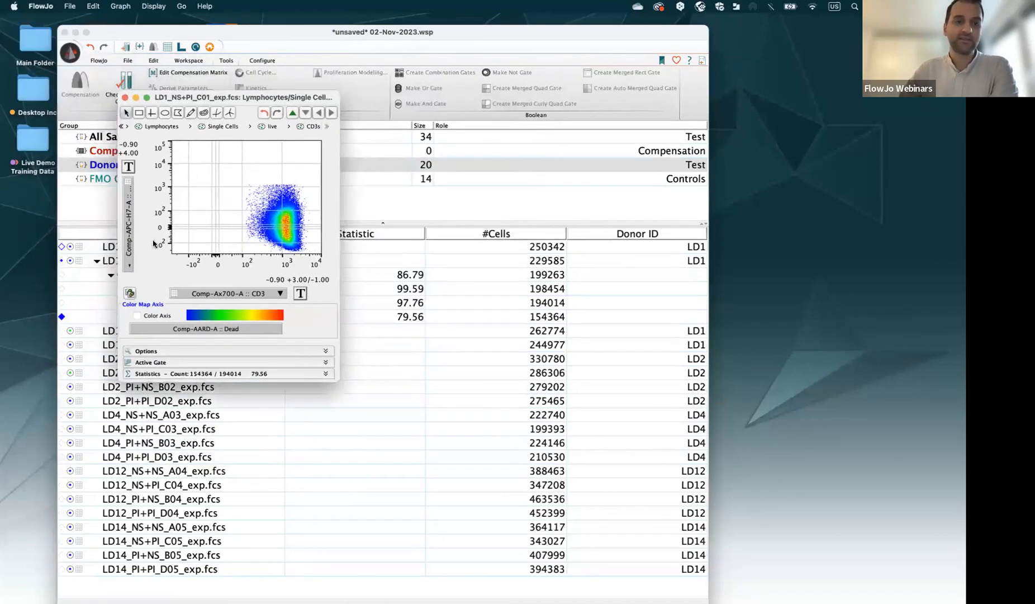
- Plot the CD3s population with CD4 on the Y axis and CD8 on the X axis, and enlarge the graph window
{"action": "left_click", "coordinate": [132, 234]}
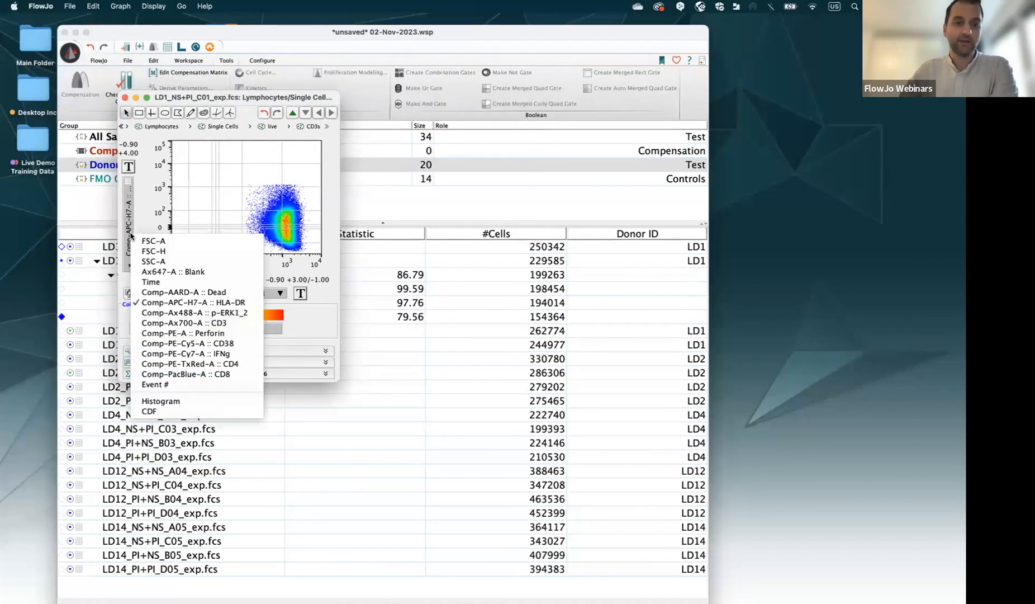
{"action": "left_click", "coordinate": [213, 364]}
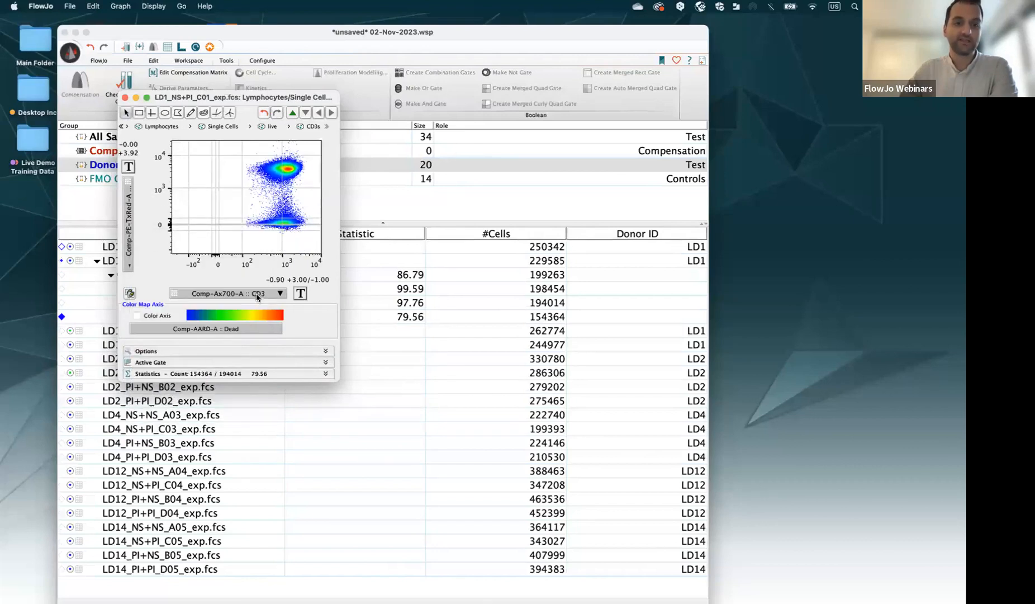
{"action": "left_click", "coordinate": [258, 297]}
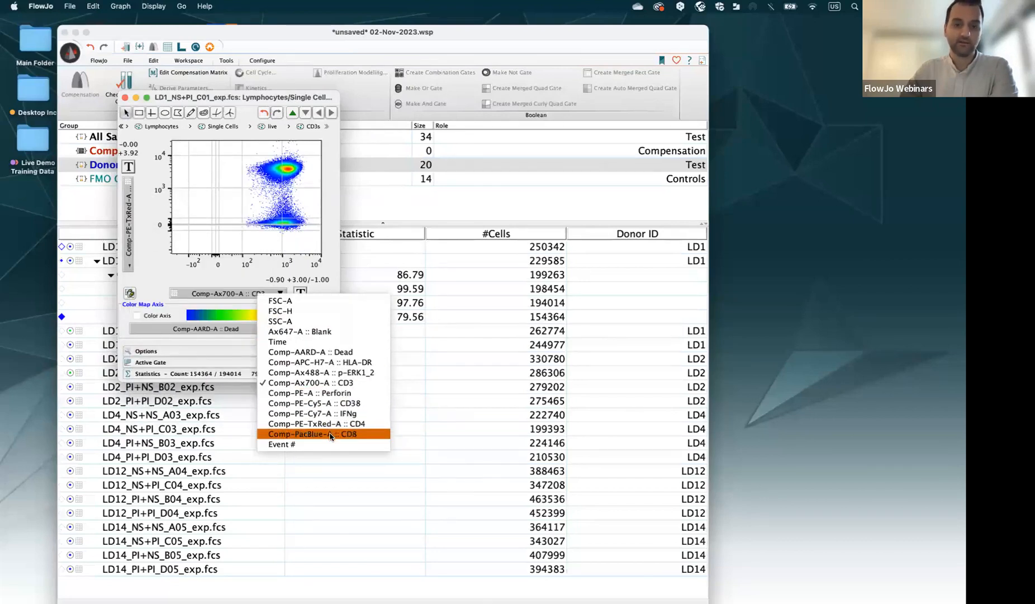
{"action": "left_click", "coordinate": [331, 435]}
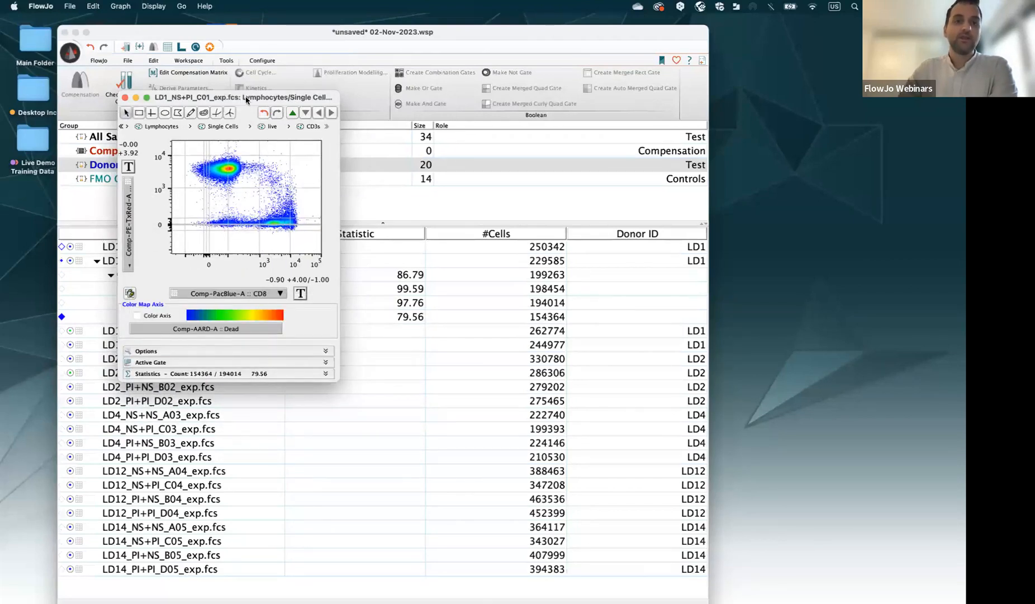
{"action": "left_click_drag", "start_coordinate": [246, 100], "coordinate": [252, 103]}
{"action": "left_click_drag", "start_coordinate": [342, 385], "coordinate": [388, 435]}
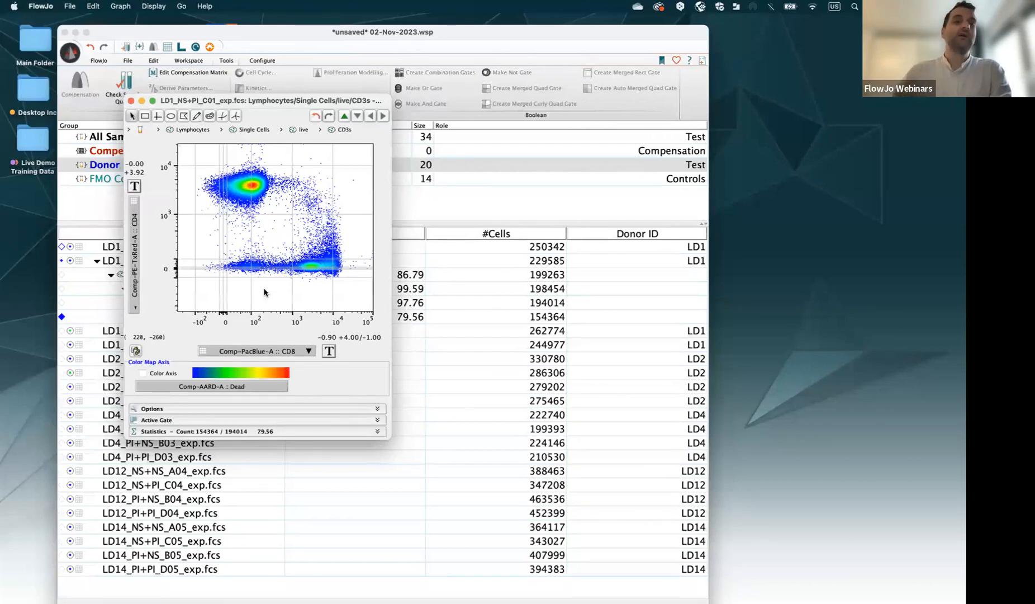
- Customize the CD4 axis, trying larger upper limits and settling on a maximum of 31622.7766 with 3.50 positive decades
{"action": "left_click", "coordinate": [134, 187]}
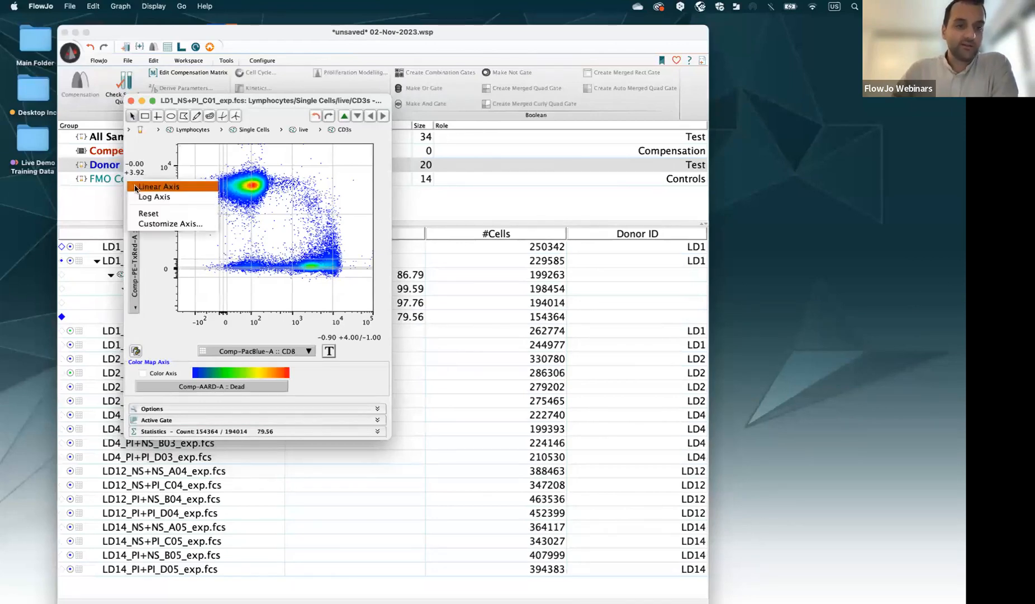
{"action": "left_click", "coordinate": [159, 223]}
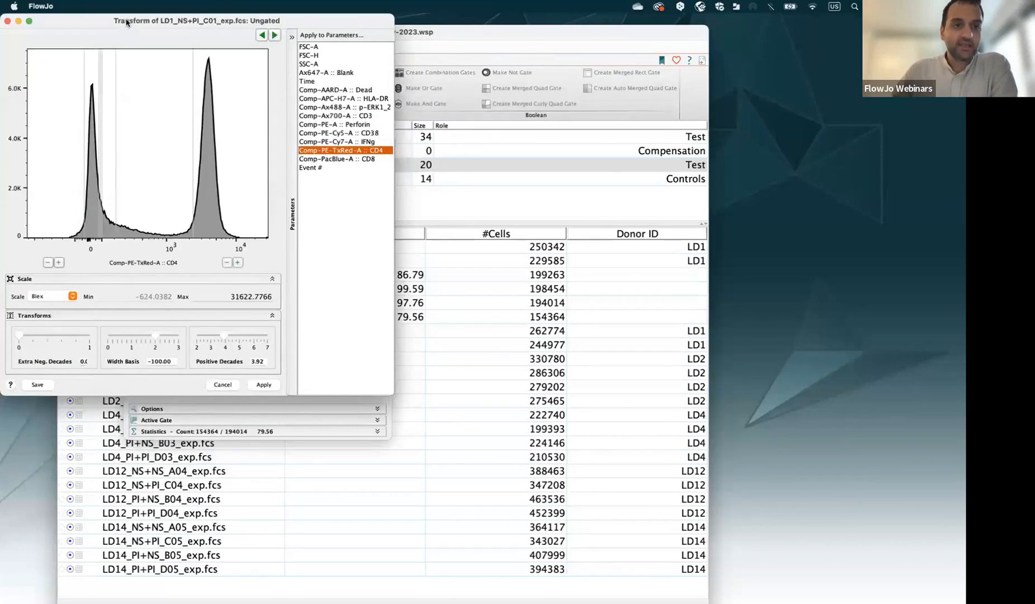
{"action": "left_click_drag", "start_coordinate": [127, 22], "coordinate": [370, 105]}
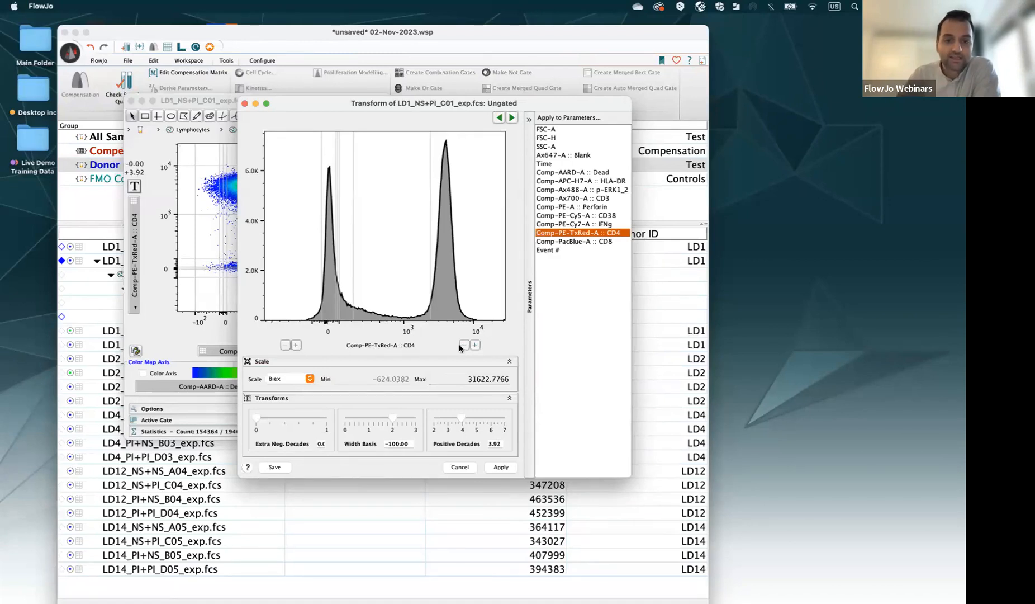
{"action": "left_click", "coordinate": [474, 345]}
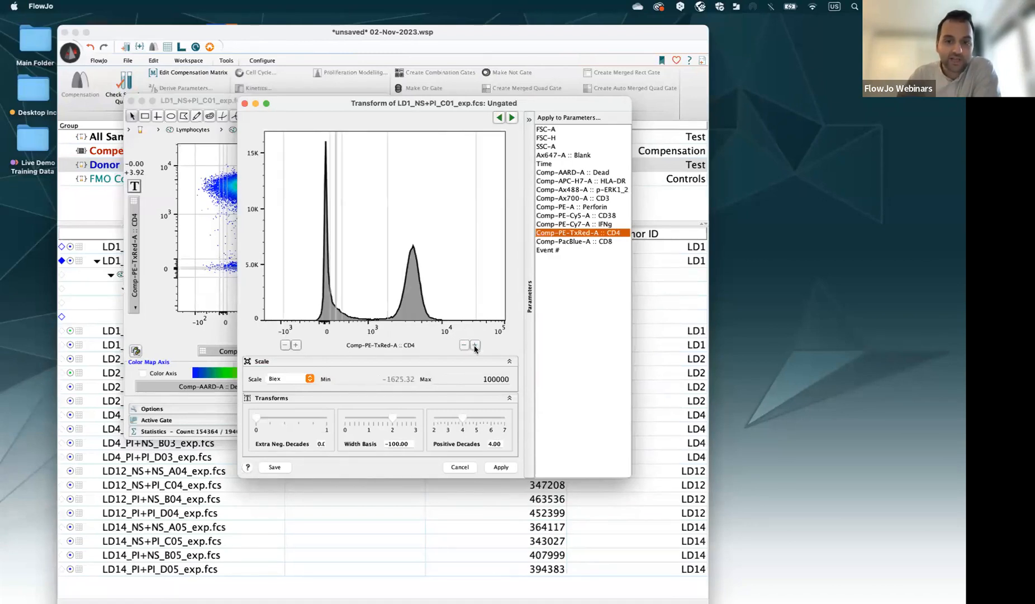
{"action": "left_click", "coordinate": [475, 345]}
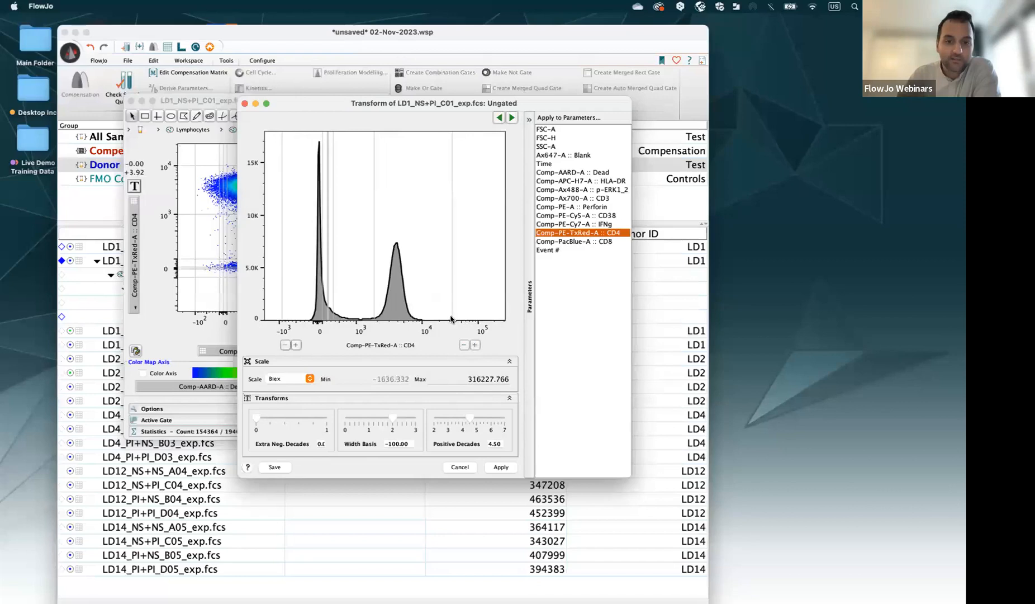
{"action": "left_click", "coordinate": [463, 345]}
{"action": "left_click", "coordinate": [463, 345]}
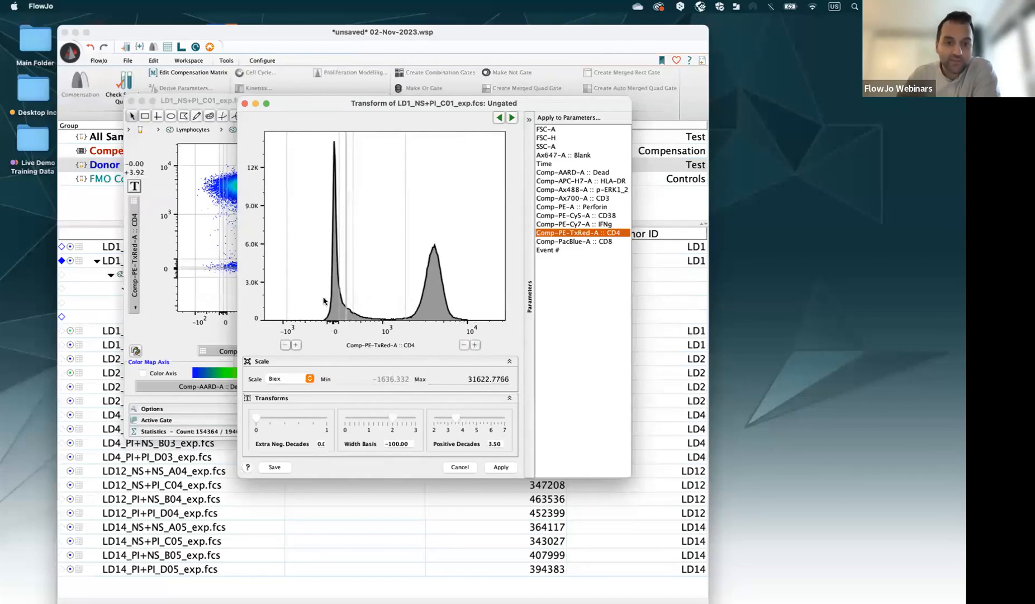
- Reduce the CD4 transform's width basis to -10.00 and apply the transformation
{"action": "left_click_drag", "start_coordinate": [393, 418], "coordinate": [390, 419]}
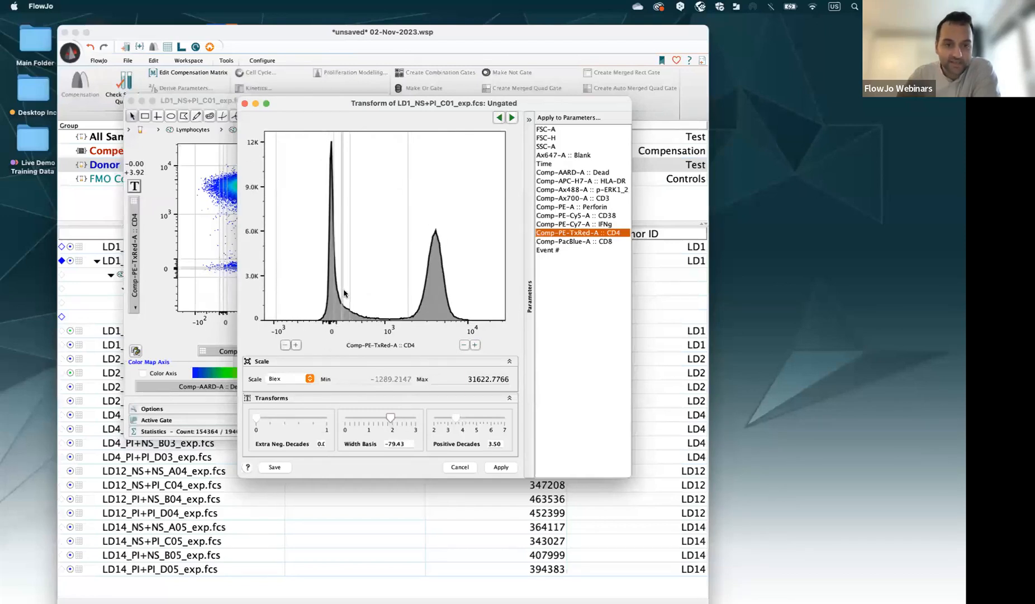
{"action": "left_click_drag", "start_coordinate": [391, 420], "coordinate": [375, 429]}
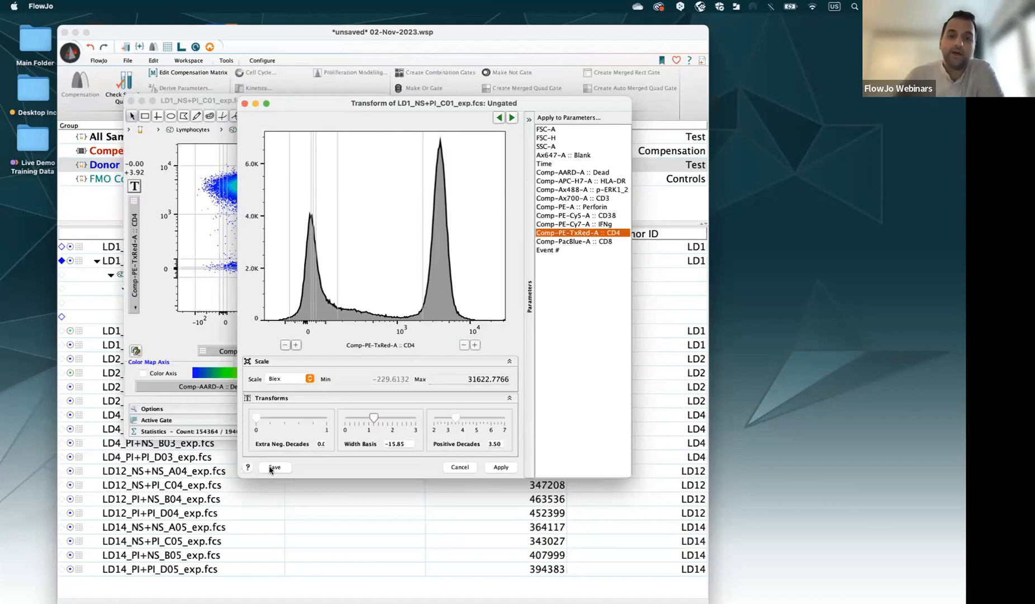
{"action": "left_click", "coordinate": [274, 467]}
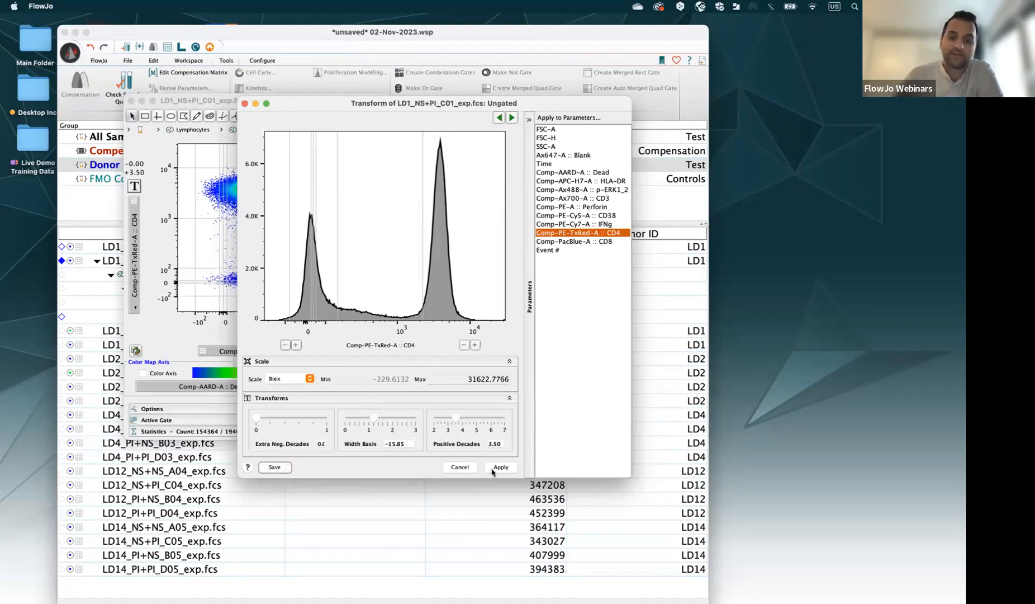
{"action": "left_click_drag", "start_coordinate": [375, 419], "coordinate": [371, 419]}
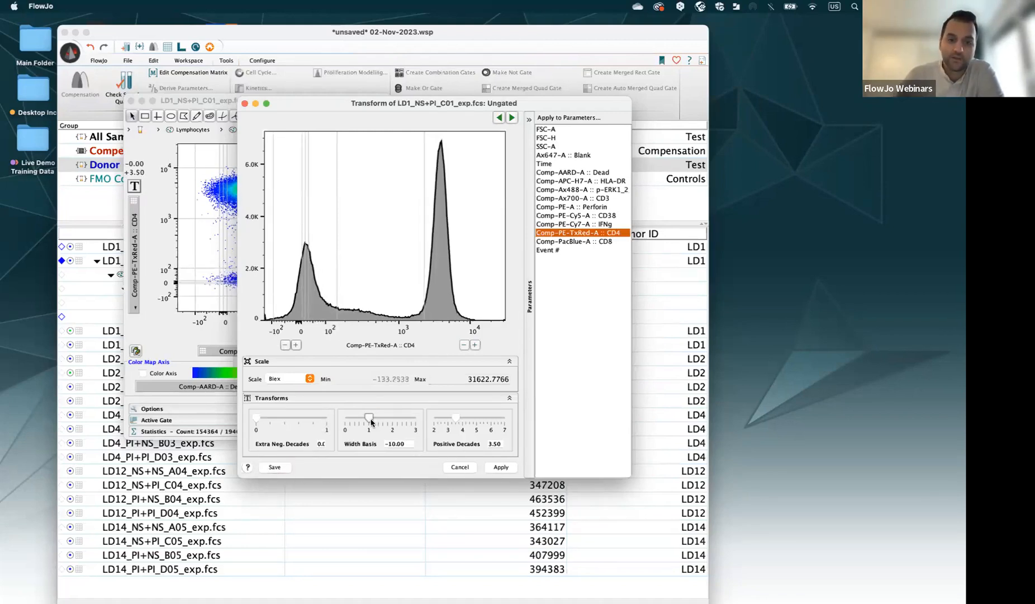
{"action": "left_click", "coordinate": [502, 468]}
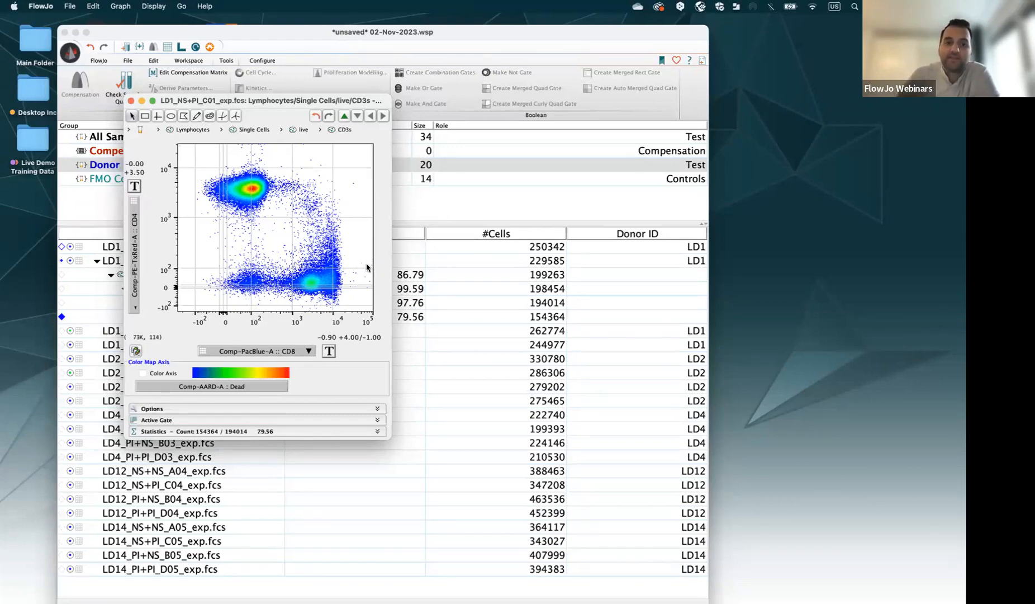
- Draw a freehand gate around the CD8-high, CD4-low cluster on the CD3s plot and name the subpopulation CD8+
{"action": "left_click", "coordinate": [197, 117]}
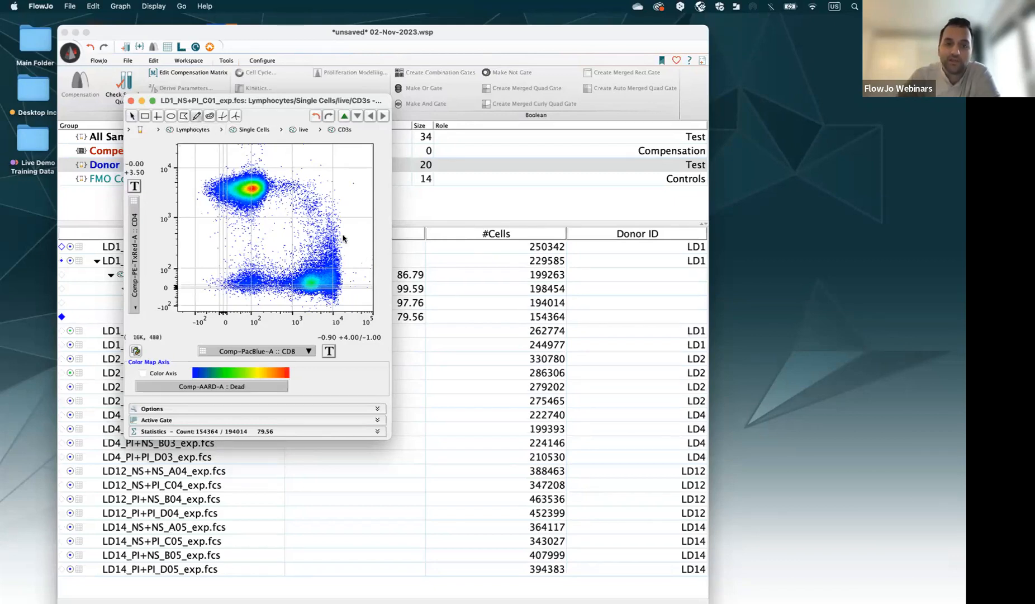
{"action": "mouse_move", "coordinate": [335, 239]}
{"action": "left_mouse_down"}
{"action": "mouse_move", "coordinate": [295, 270]}
{"action": "mouse_move", "coordinate": [299, 301]}
{"action": "mouse_move", "coordinate": [334, 308]}
{"action": "mouse_move", "coordinate": [356, 285]}
{"action": "mouse_move", "coordinate": [343, 236]}
{"action": "left_mouse_up"}
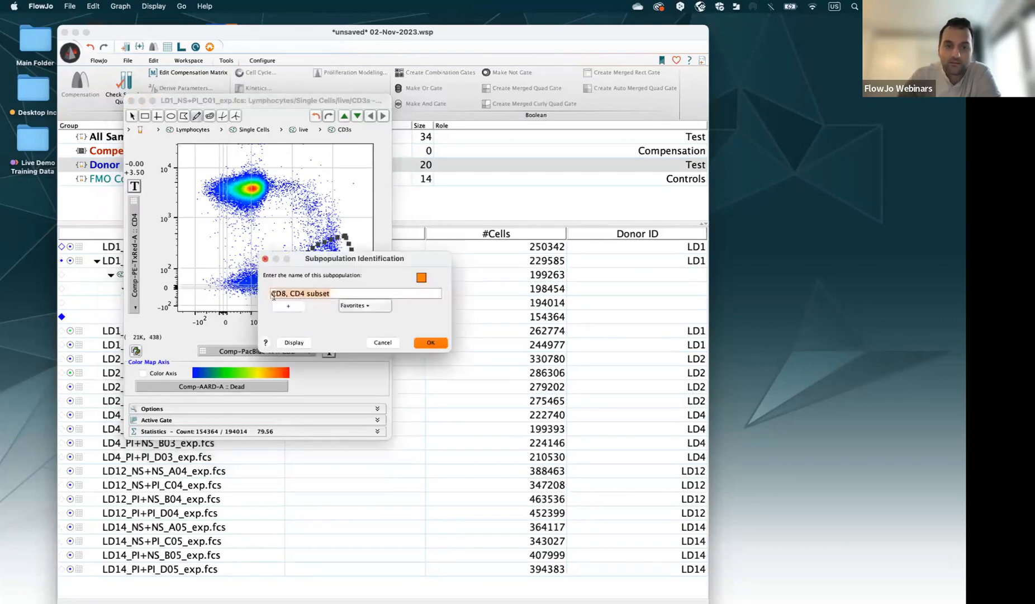
{"action": "left_click", "coordinate": [365, 289]}
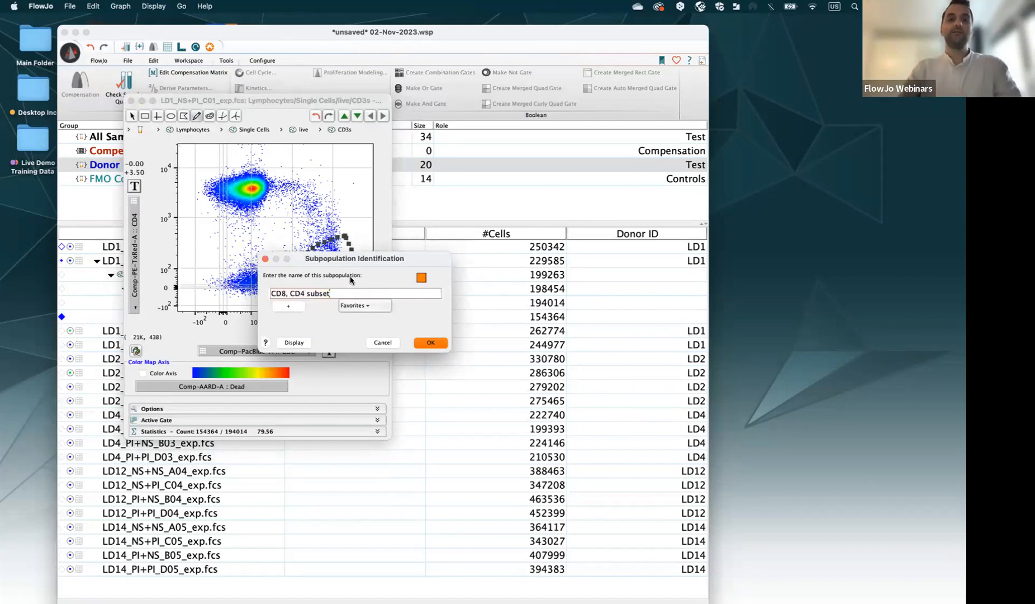
{"action": "left_click_drag", "start_coordinate": [339, 264], "coordinate": [426, 266]}
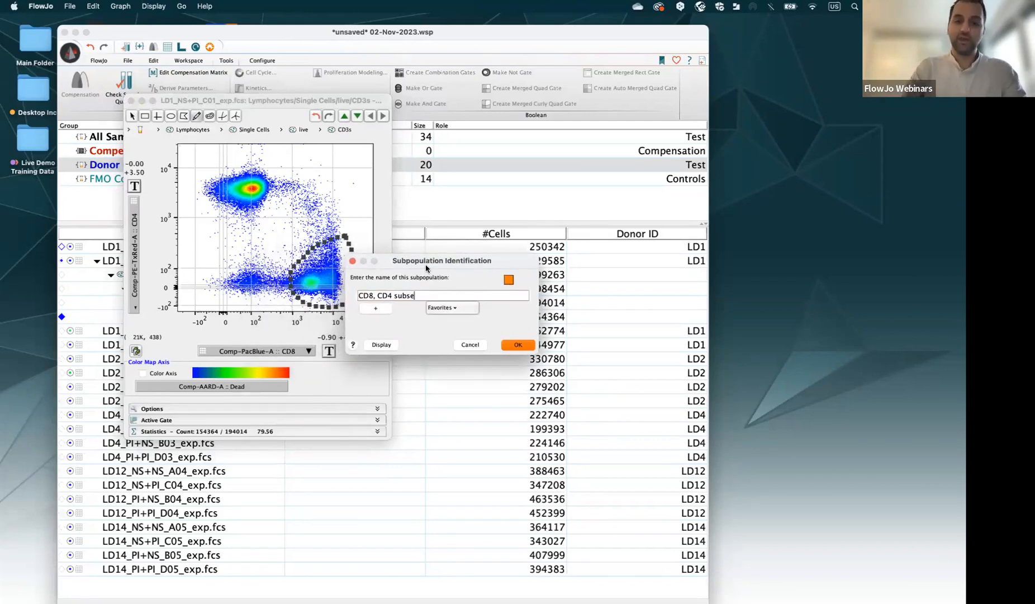
{"action": "key", "text": "BackSpace"}
{"action": "key", "text": "BackSpace"}
{"action": "key", "text": "BackSpace"}
{"action": "key", "text": "BackSpace"}
{"action": "key", "text": "BackSpace"}
{"action": "key", "text": "BackSpace"}
{"action": "key", "text": "BackSpace"}
{"action": "key", "text": "BackSpace"}
{"action": "key", "text": "BackSpace"}
{"action": "key", "text": "BackSpace"}
{"action": "key", "text": "BackSpace"}
{"action": "key", "text": "BackSpace"}
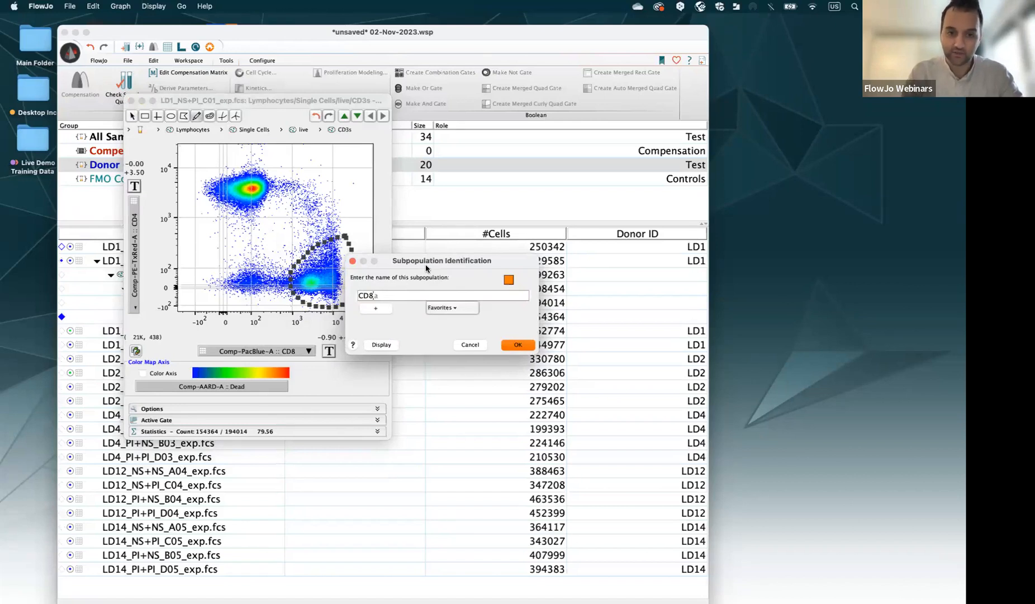
{"action": "type", "text": "+"}
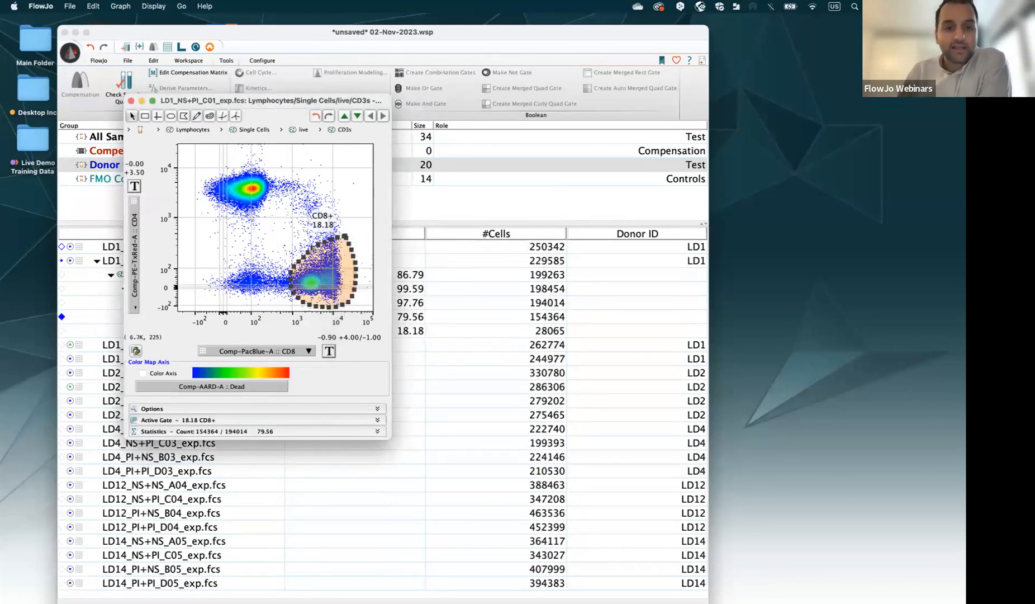
- Shift the CD8+ gate slightly toward lower CD8 values and close the CD3s graph window
{"action": "left_click_drag", "start_coordinate": [329, 261], "coordinate": [323, 276]}
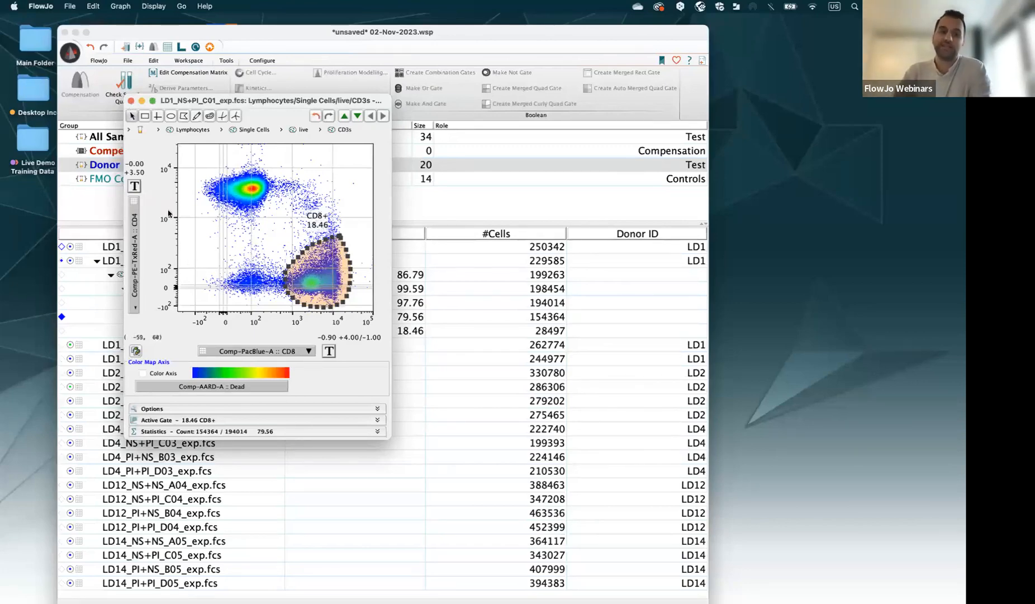
{"action": "left_click", "coordinate": [132, 102]}
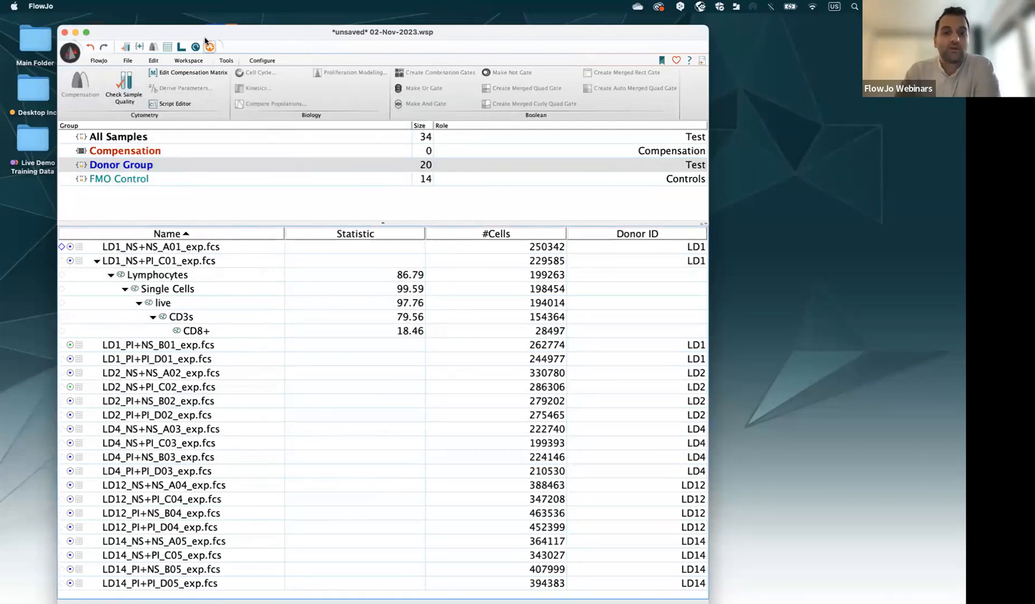
{"action": "left_click_drag", "start_coordinate": [199, 29], "coordinate": [173, 18]}
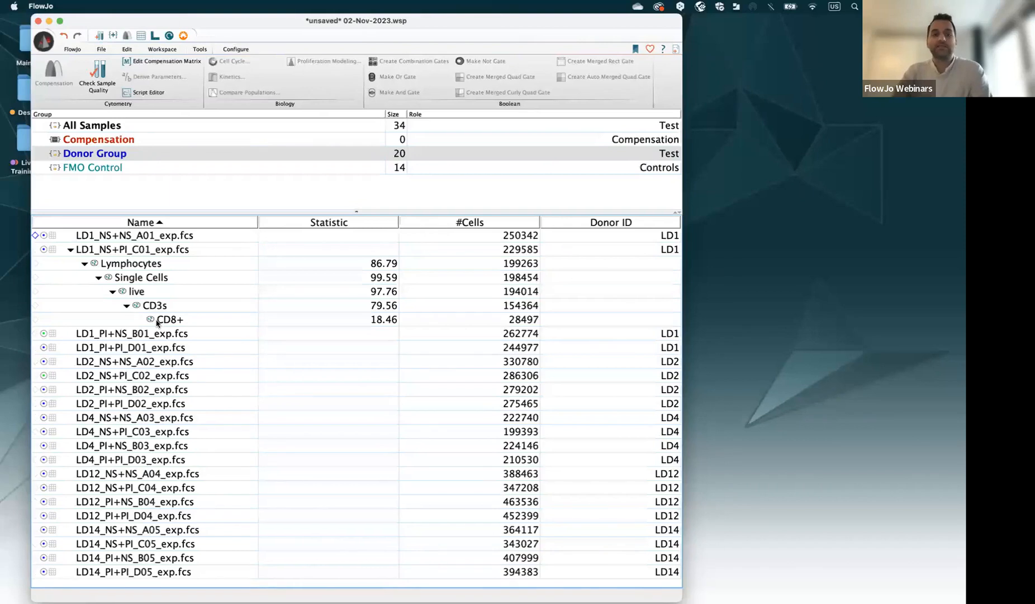
- Copy the gating hierarchy from Lymphocytes through CD8+ in LD1_NS+PI_C01_exp.fcs to its group
{"action": "left_click", "coordinate": [142, 264]}
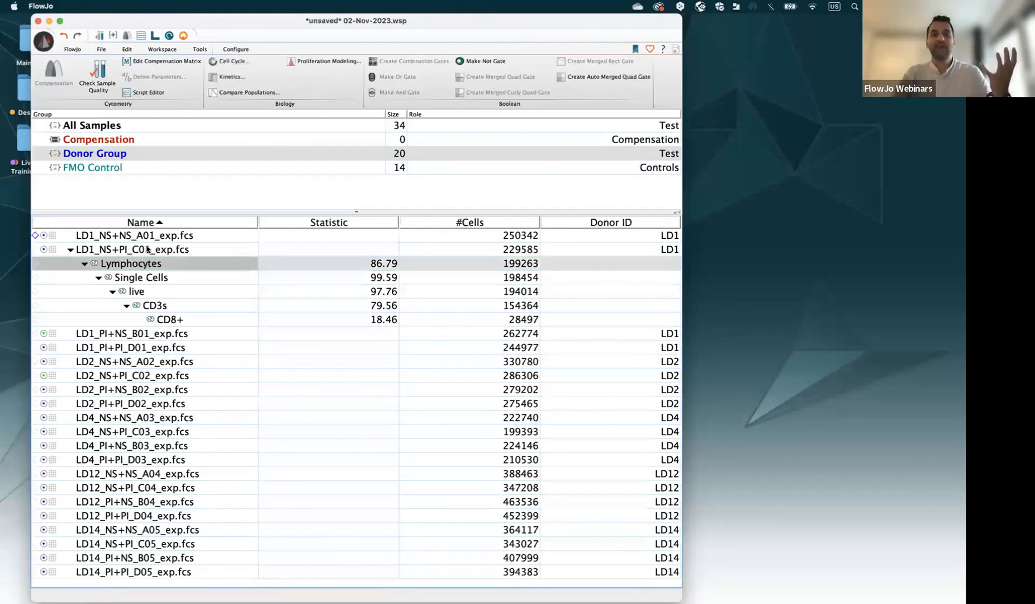
{"action": "left_click", "coordinate": [95, 252]}
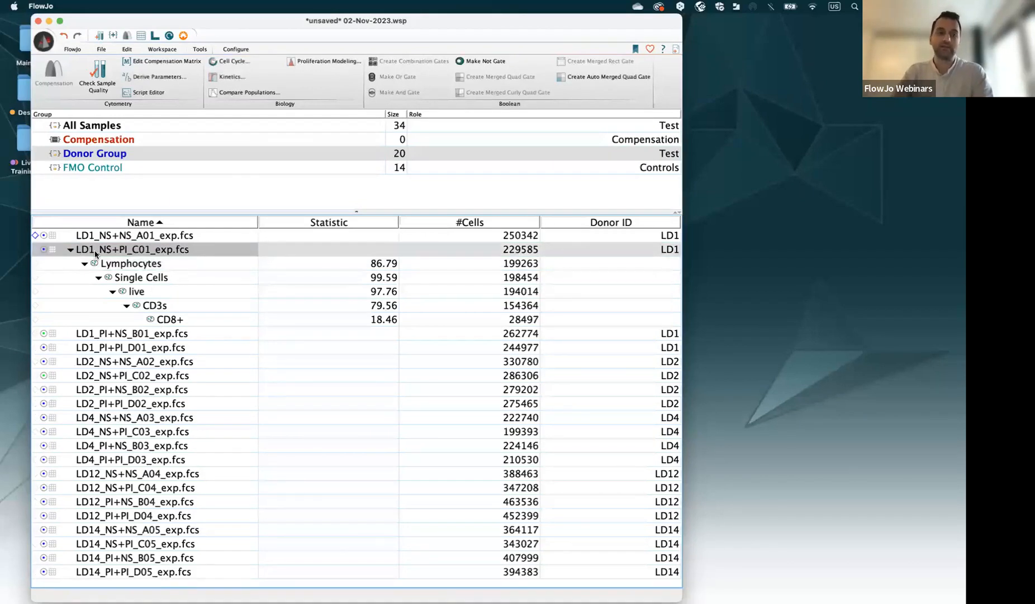
{"action": "left_click", "coordinate": [119, 266]}
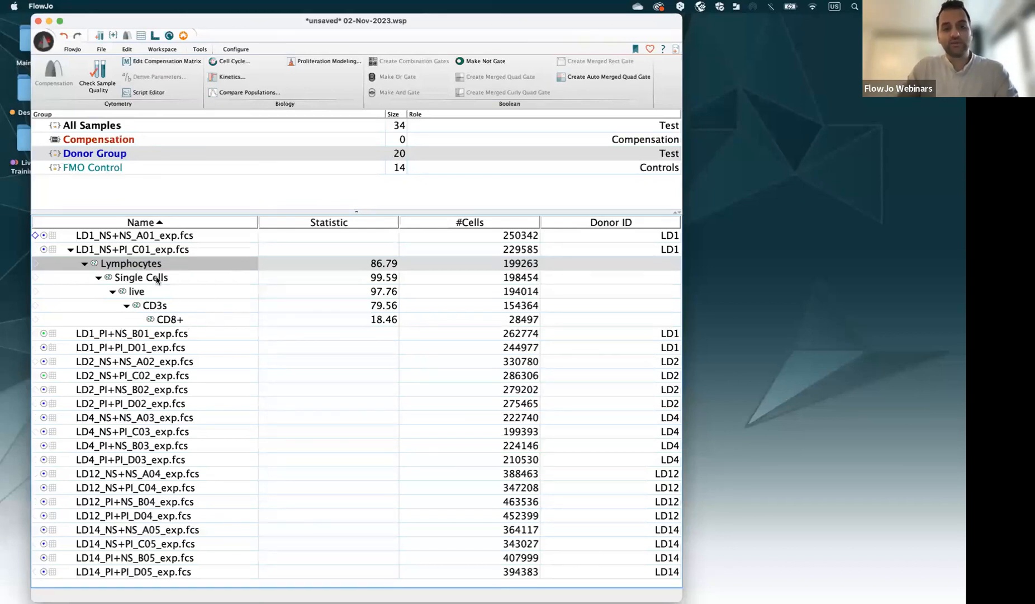
{"action": "left_click", "coordinate": [173, 320], "text": "shift"}
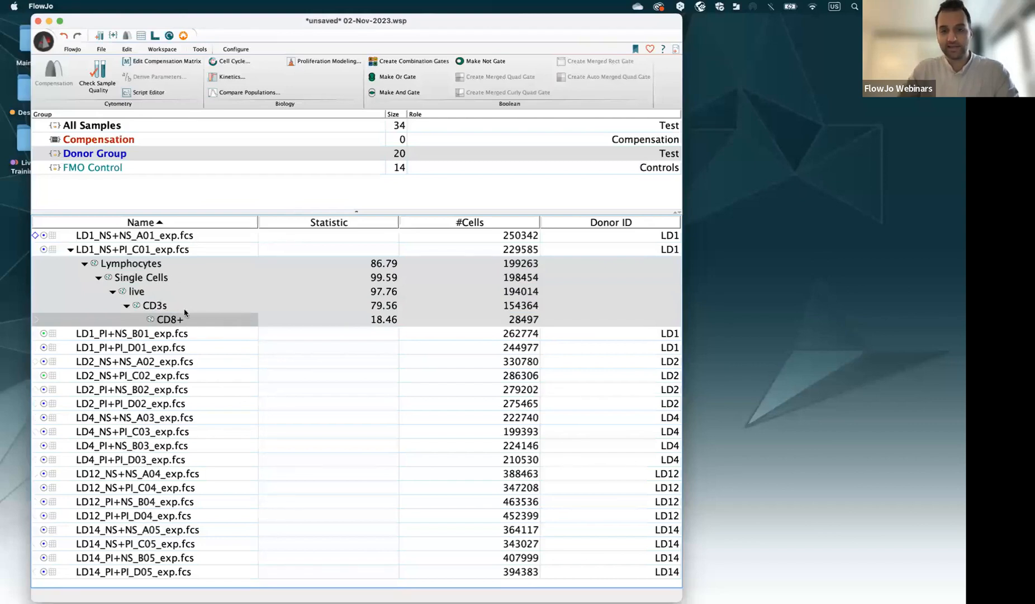
{"action": "right_click", "coordinate": [124, 267]}
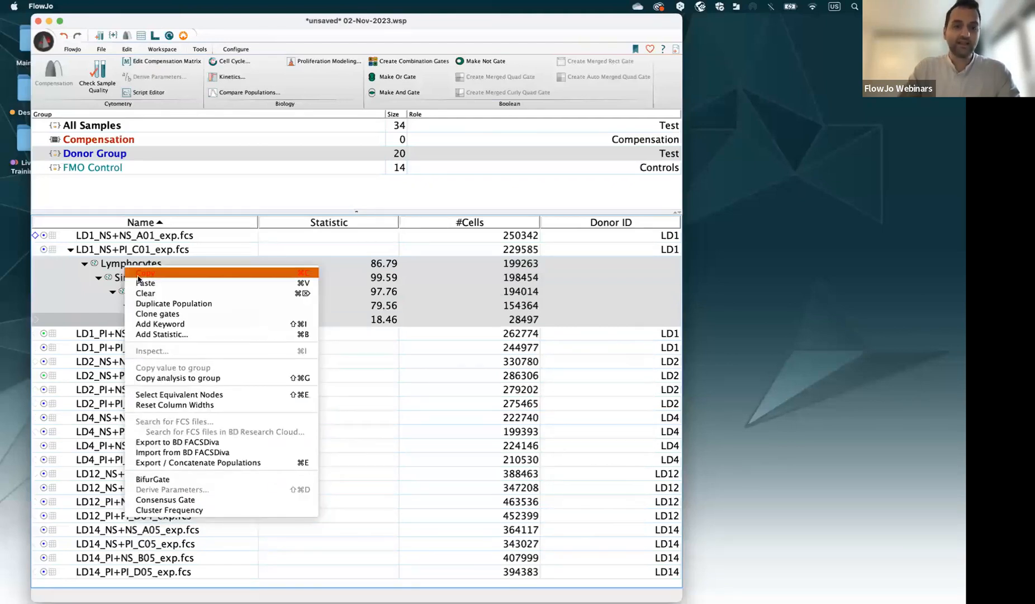
{"action": "left_click", "coordinate": [206, 382]}
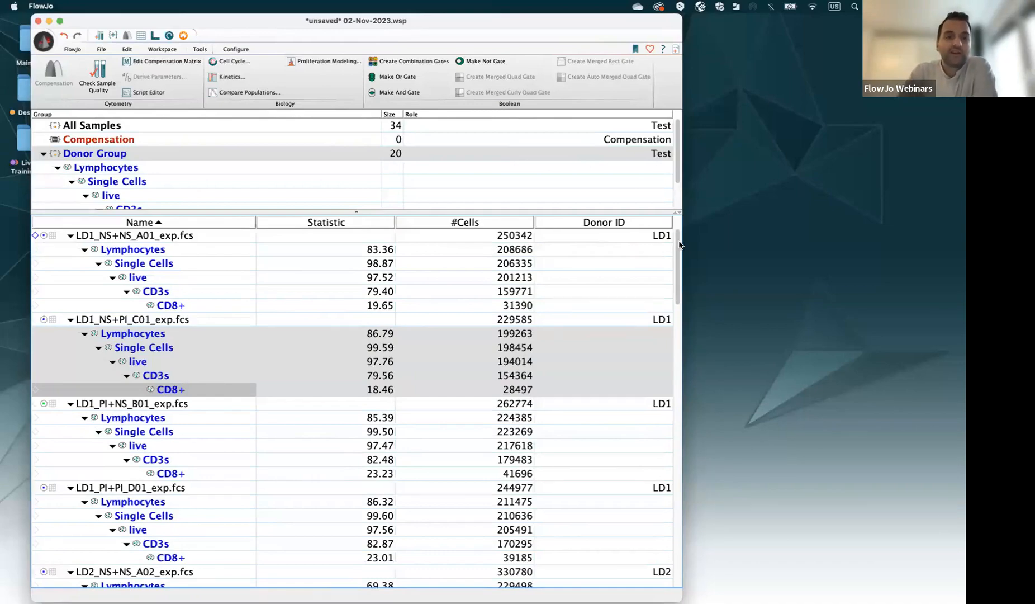
- Enlarge the group pane to show the whole Donor Group hierarchy and select its Single Cells gate
{"action": "left_click_drag", "start_coordinate": [678, 245], "coordinate": [655, 236]}
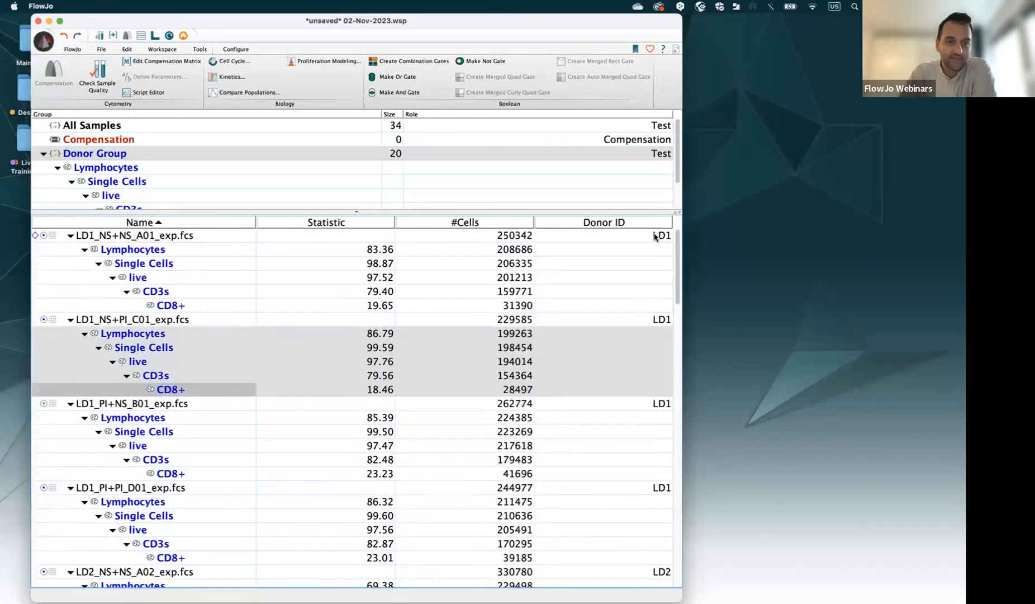
{"action": "left_click_drag", "start_coordinate": [401, 211], "coordinate": [401, 280]}
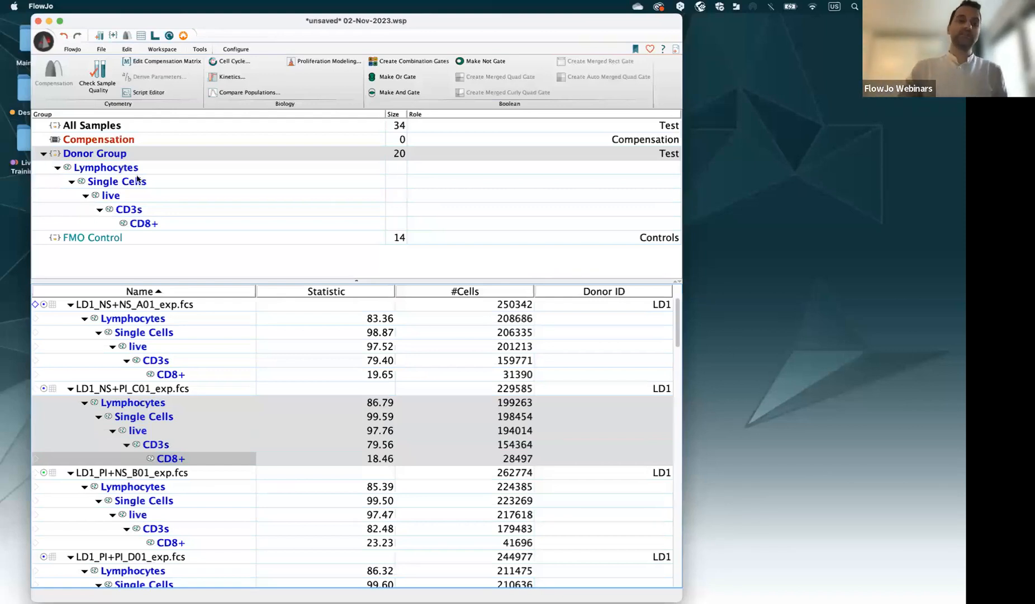
{"action": "left_click", "coordinate": [147, 360]}
{"action": "left_click", "coordinate": [154, 346]}
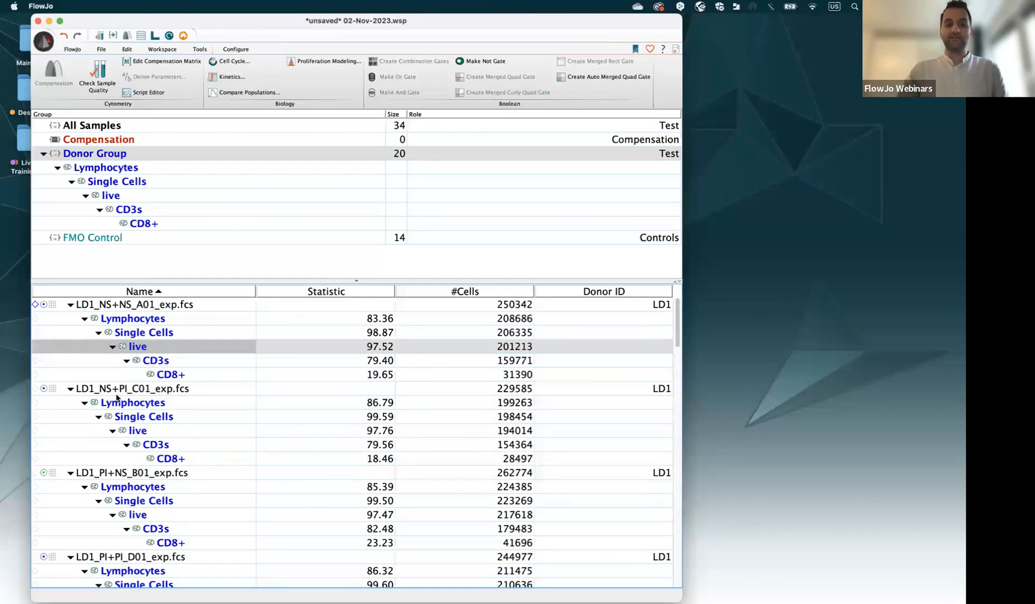
{"action": "left_click", "coordinate": [146, 186]}
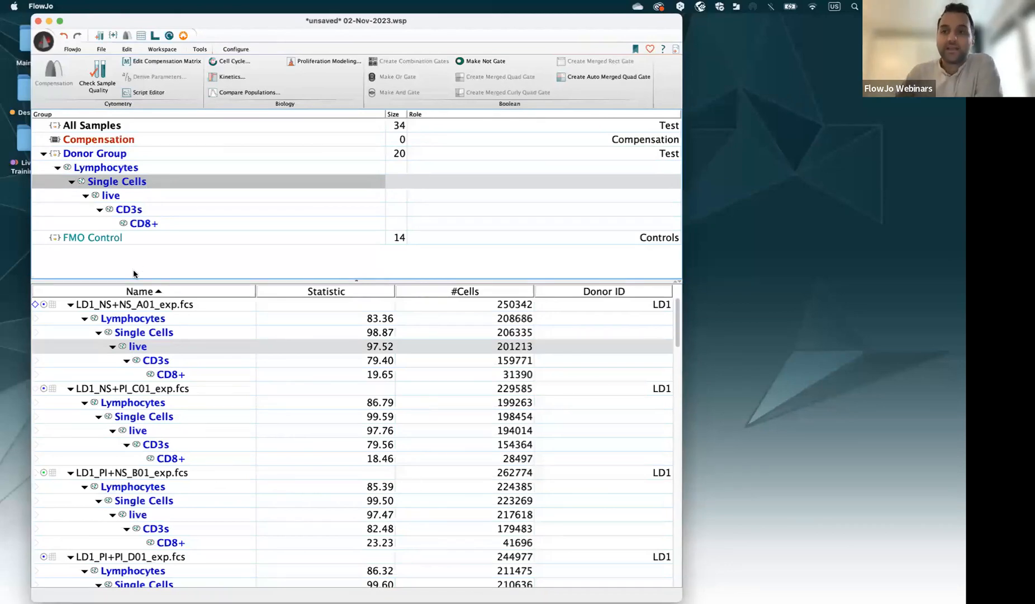
- Open the CD3s plot of LD1_NS+NS_A01_exp.fcs and step through the donor samples to LD4_PI+NS_B03_exp.fcs, checking the CD8+ gate's fit
{"action": "double_click", "coordinate": [156, 361]}
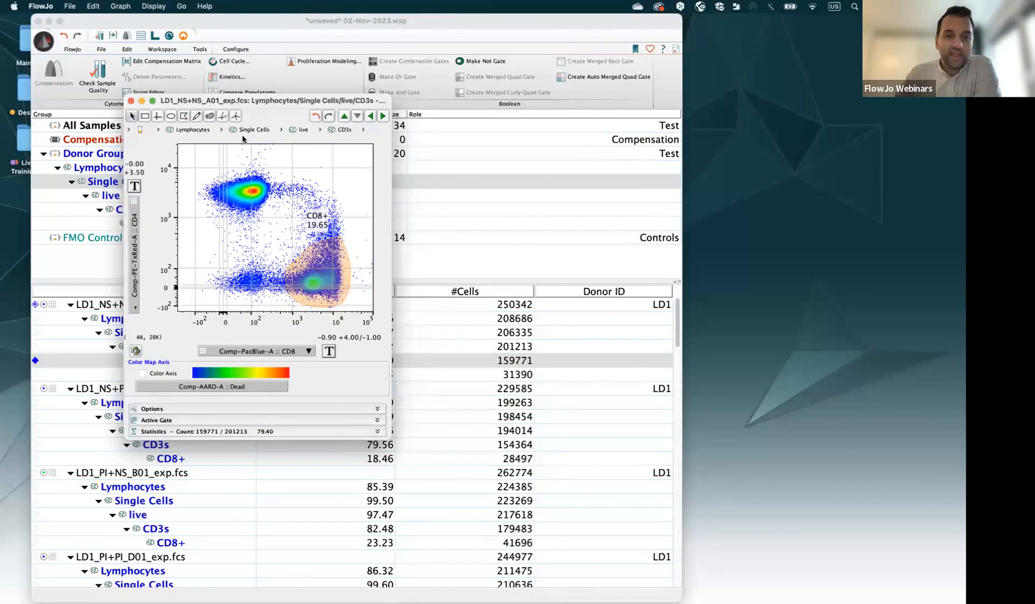
{"action": "left_click_drag", "start_coordinate": [243, 101], "coordinate": [478, 98]}
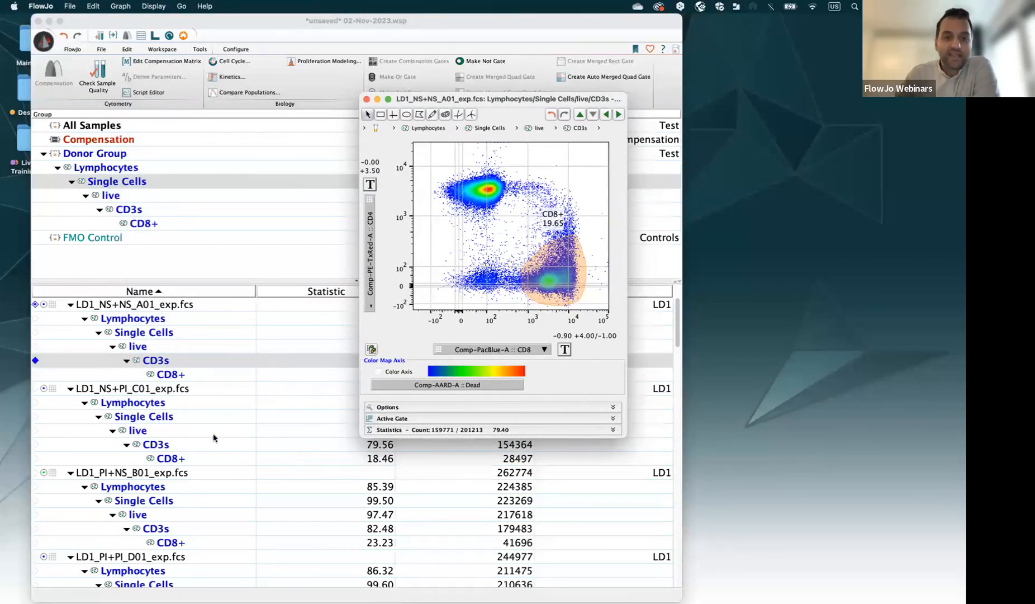
{"action": "left_click", "coordinate": [619, 115]}
{"action": "left_click", "coordinate": [619, 114]}
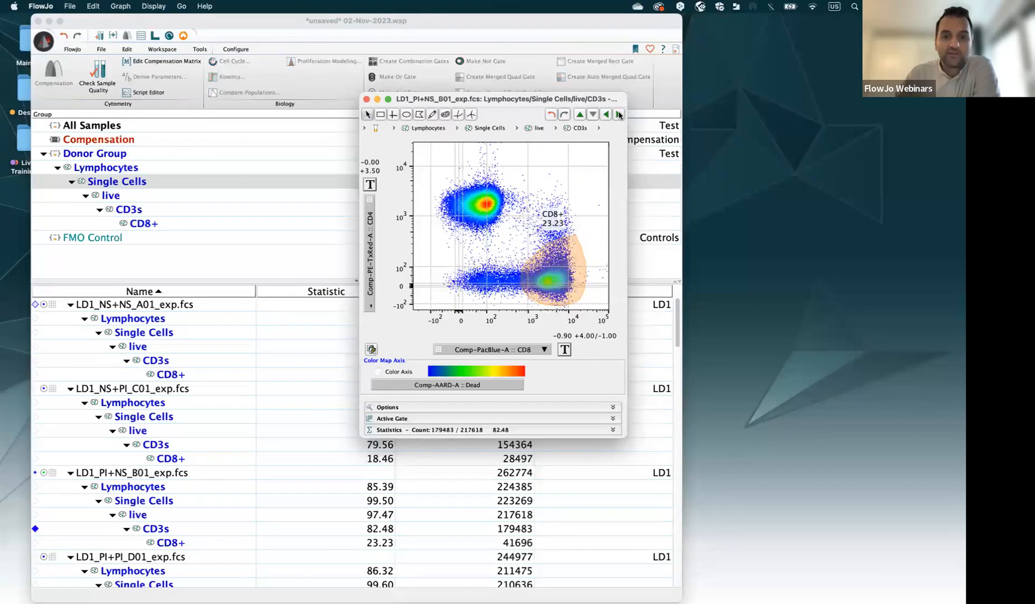
{"action": "left_click", "coordinate": [619, 114]}
{"action": "left_click", "coordinate": [618, 115]}
{"action": "left_click", "coordinate": [619, 115]}
{"action": "left_click", "coordinate": [618, 115]}
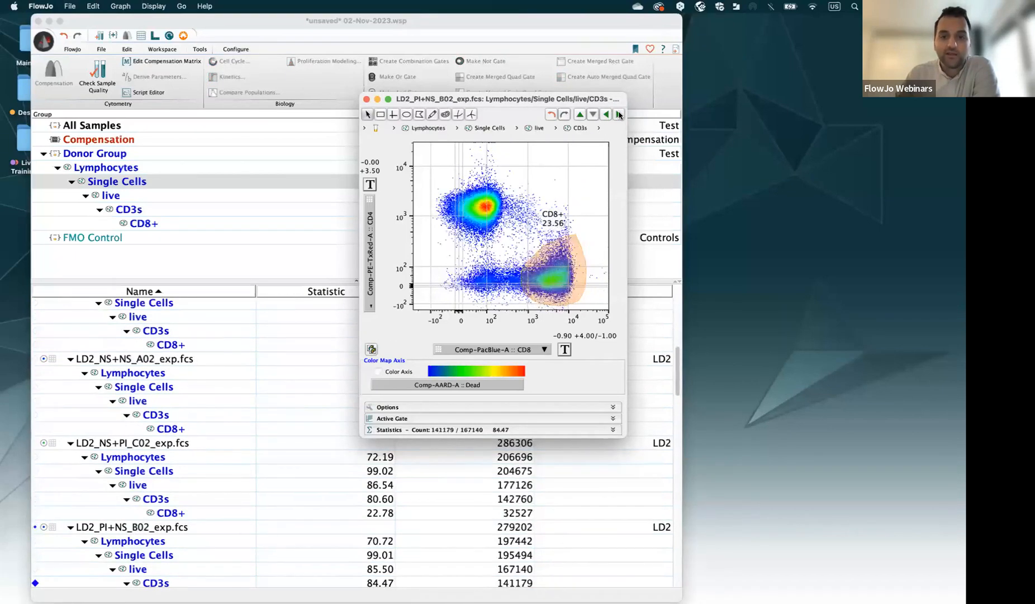
{"action": "left_click", "coordinate": [618, 114]}
{"action": "left_click", "coordinate": [618, 114]}
{"action": "left_click", "coordinate": [618, 115]}
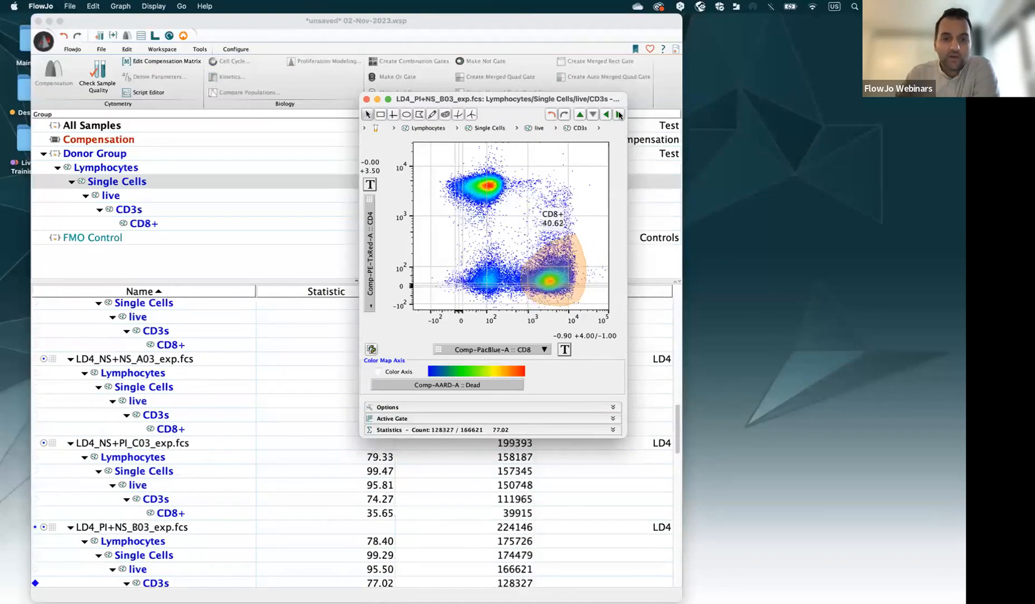
{"action": "left_click", "coordinate": [619, 114]}
{"action": "left_click", "coordinate": [619, 115]}
{"action": "left_click", "coordinate": [619, 114]}
{"action": "left_click", "coordinate": [619, 115]}
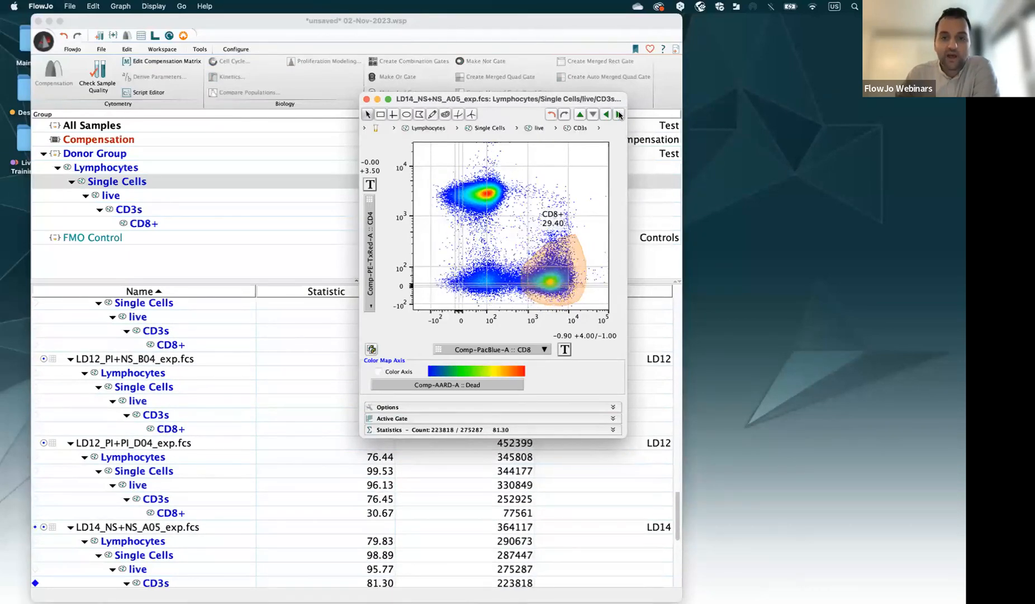
{"action": "left_click", "coordinate": [618, 115]}
{"action": "left_click", "coordinate": [619, 115]}
{"action": "left_click", "coordinate": [619, 115]}
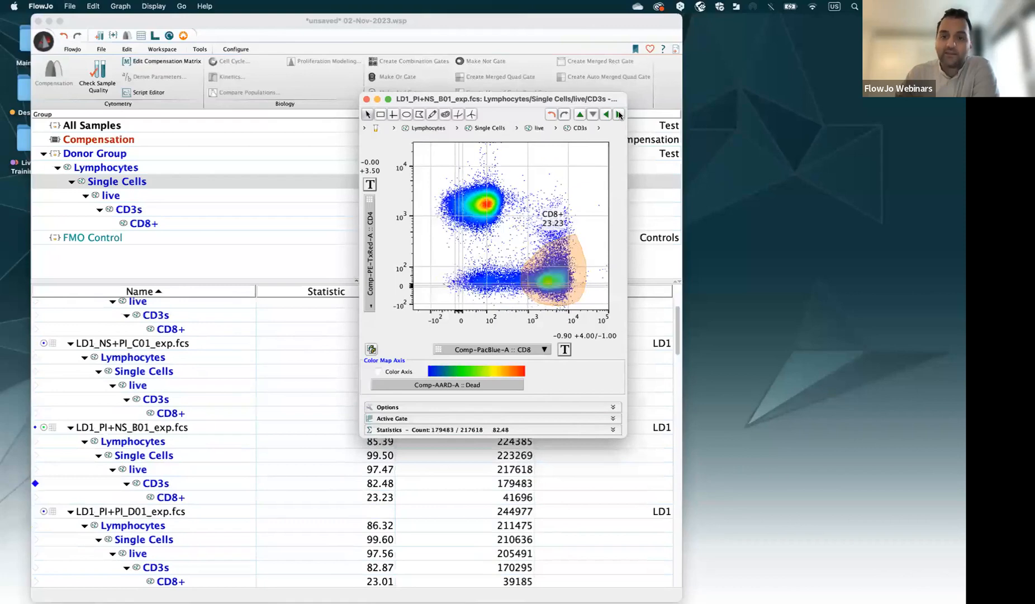
{"action": "left_click", "coordinate": [619, 115]}
{"action": "left_click", "coordinate": [619, 114]}
{"action": "left_click", "coordinate": [619, 115]}
{"action": "left_click", "coordinate": [619, 115]}
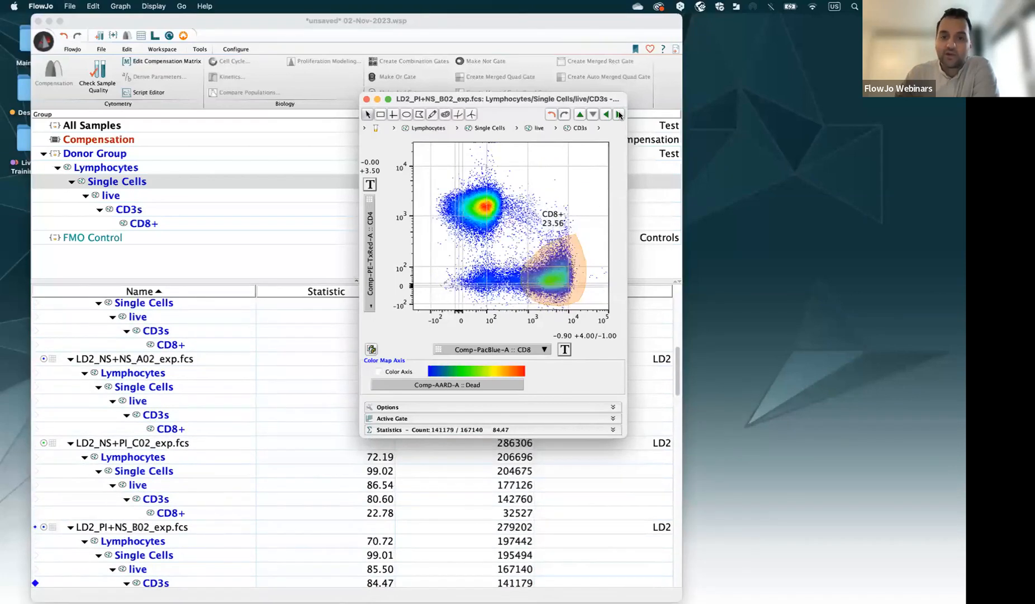
{"action": "left_click", "coordinate": [619, 114]}
{"action": "left_click", "coordinate": [618, 115]}
{"action": "left_click", "coordinate": [618, 114]}
{"action": "left_click", "coordinate": [619, 115]}
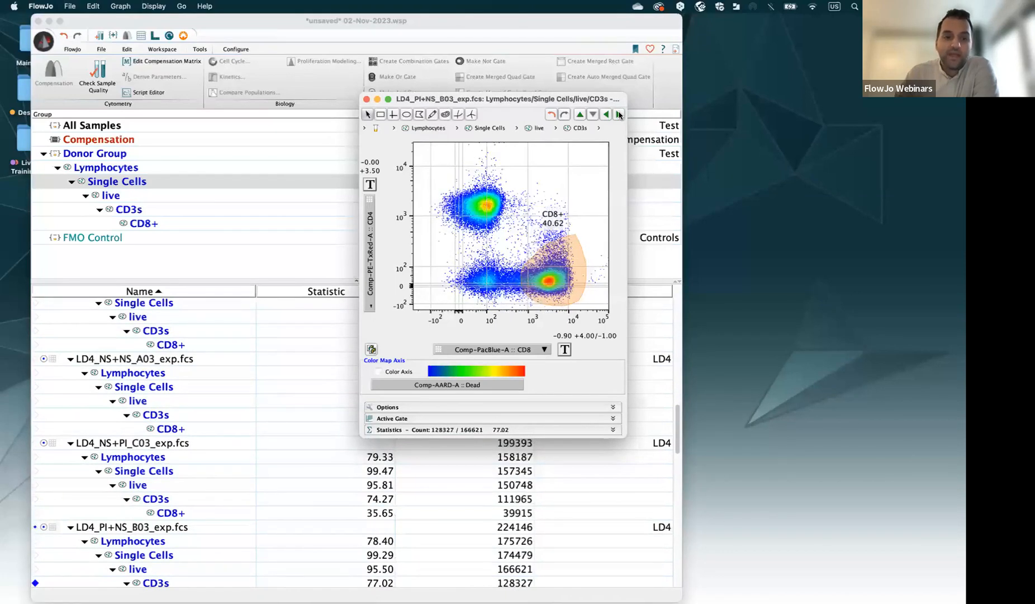
- Shift the CD8+ gate of LD4_PI+NS_B03_exp.fcs slightly toward lower CD8 values
{"action": "scroll", "coordinate": [190, 419], "scroll_direction": "down", "scroll_amount": 5}
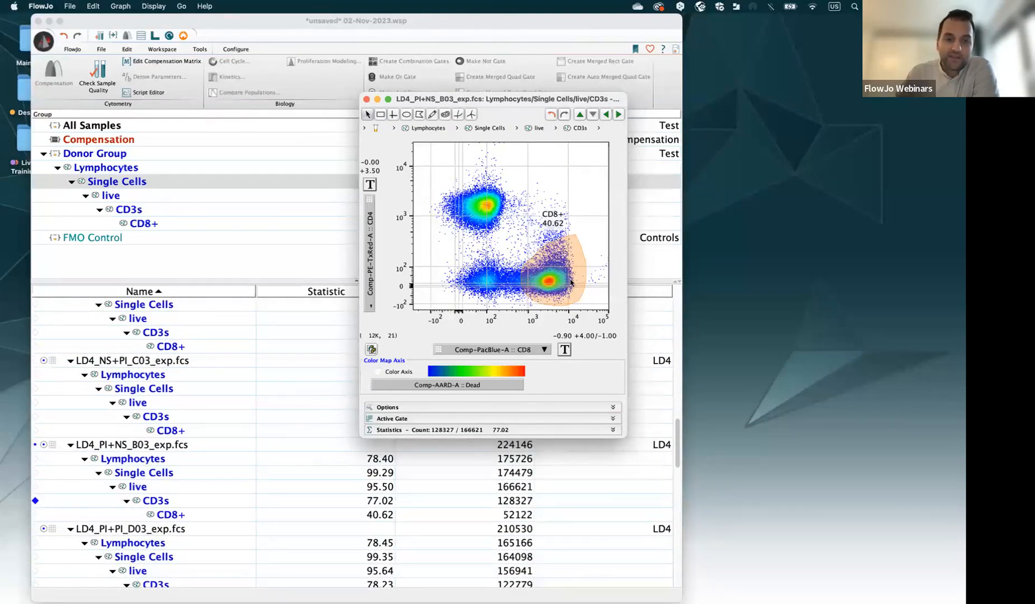
{"action": "left_click_drag", "start_coordinate": [571, 283], "coordinate": [562, 283]}
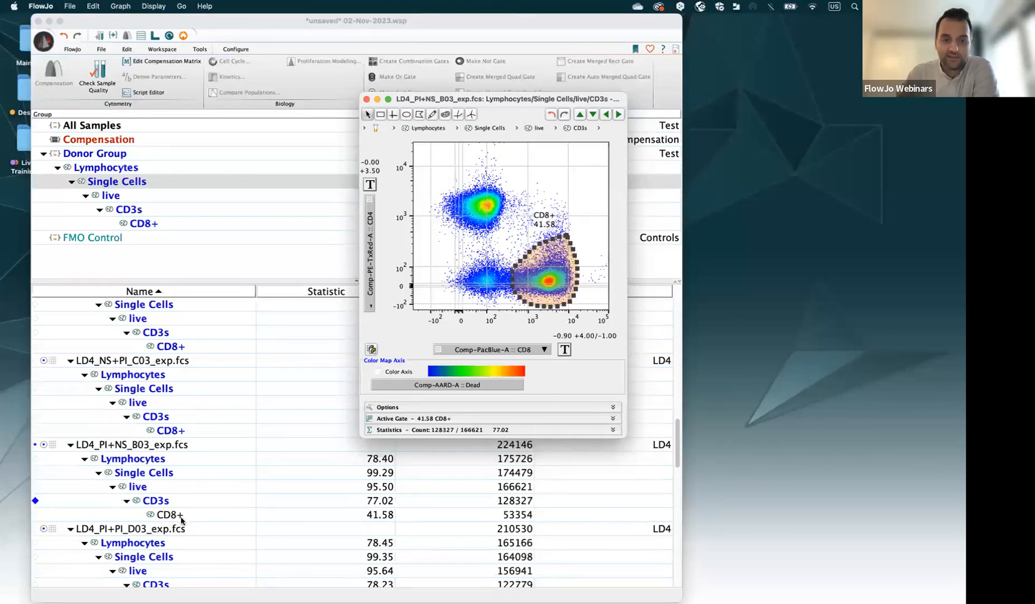
{"action": "scroll", "coordinate": [181, 521], "scroll_direction": "down", "scroll_amount": 2}
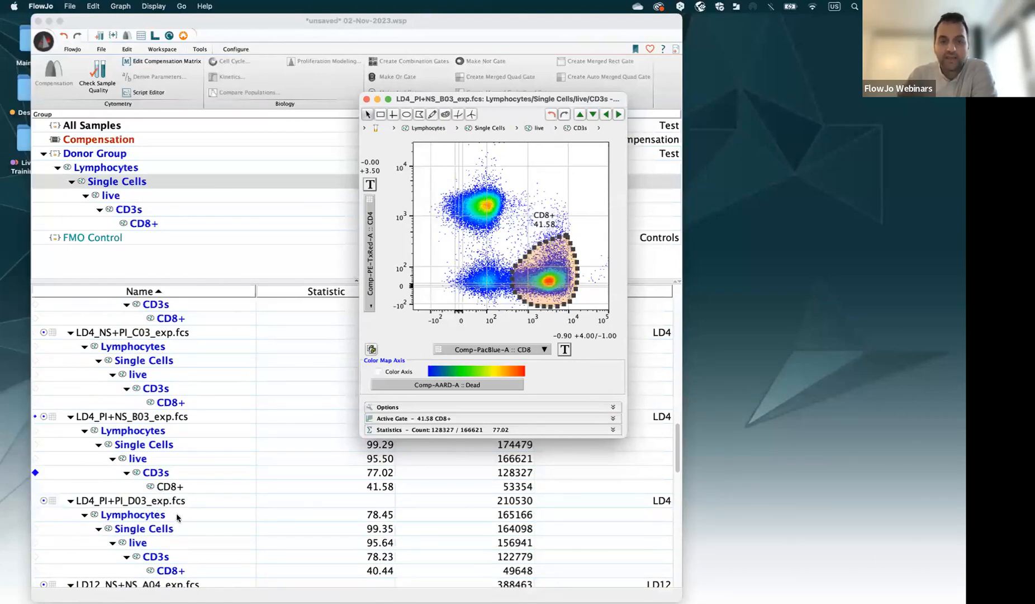
- Copy the adjusted CD8+ gate of LD4_PI+NS_B03_exp.fcs to the Donor Group and bring that sample's CD3s graph back up
{"action": "left_click", "coordinate": [190, 491]}
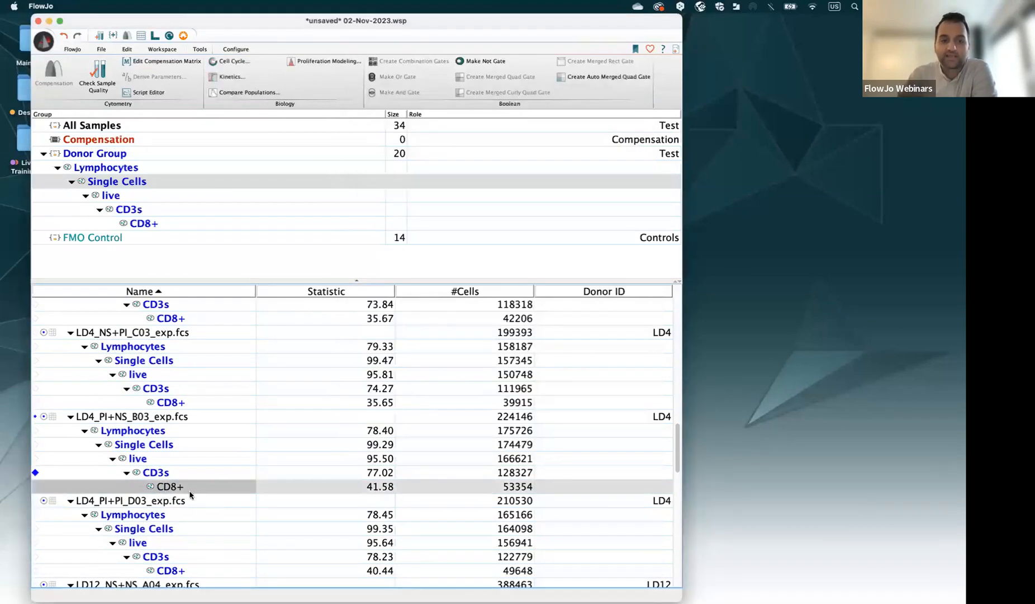
{"action": "right_click", "coordinate": [160, 490]}
{"action": "left_click", "coordinate": [161, 485]}
{"action": "right_click", "coordinate": [159, 490]}
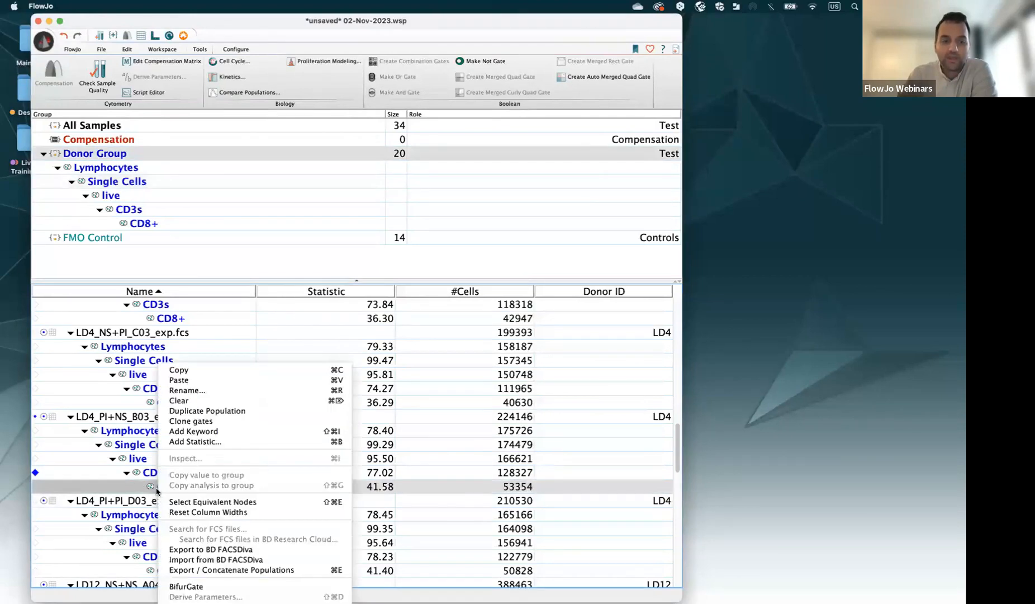
{"action": "left_click", "coordinate": [145, 476]}
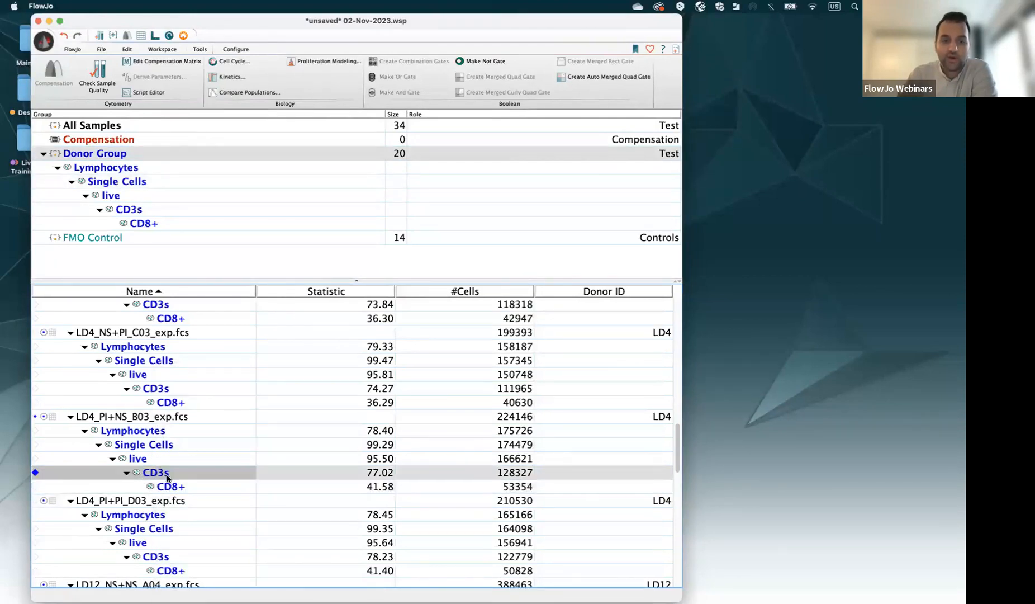
{"action": "double_click", "coordinate": [168, 473]}
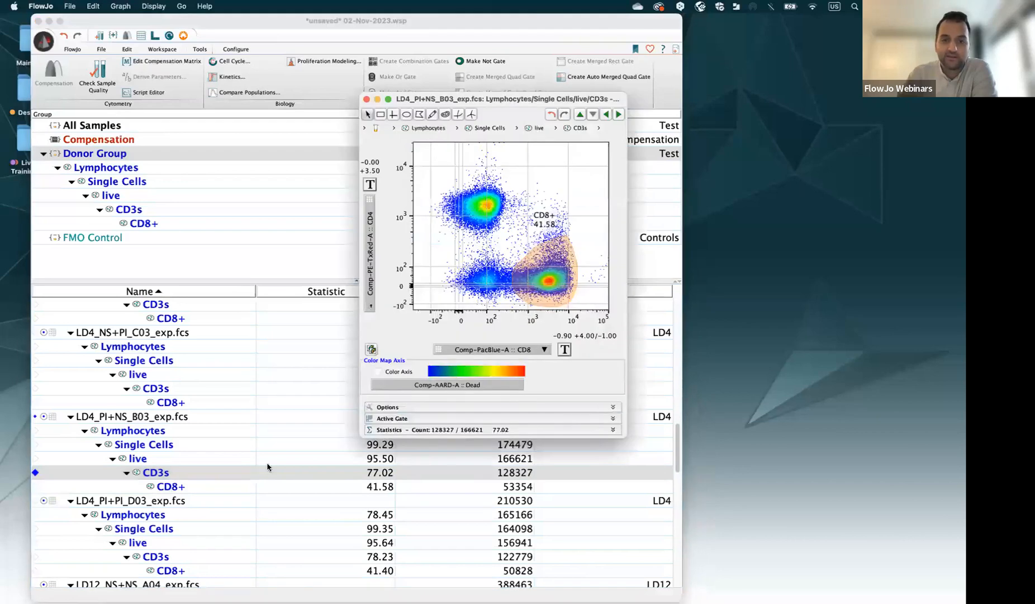
- Step the CD3s plot through the remaining donor samples after LD4_PI+NS_B03_exp.fcs to check the CD8+ gate's fit, and close the graph
{"action": "left_click", "coordinate": [618, 115]}
{"action": "left_click", "coordinate": [619, 115]}
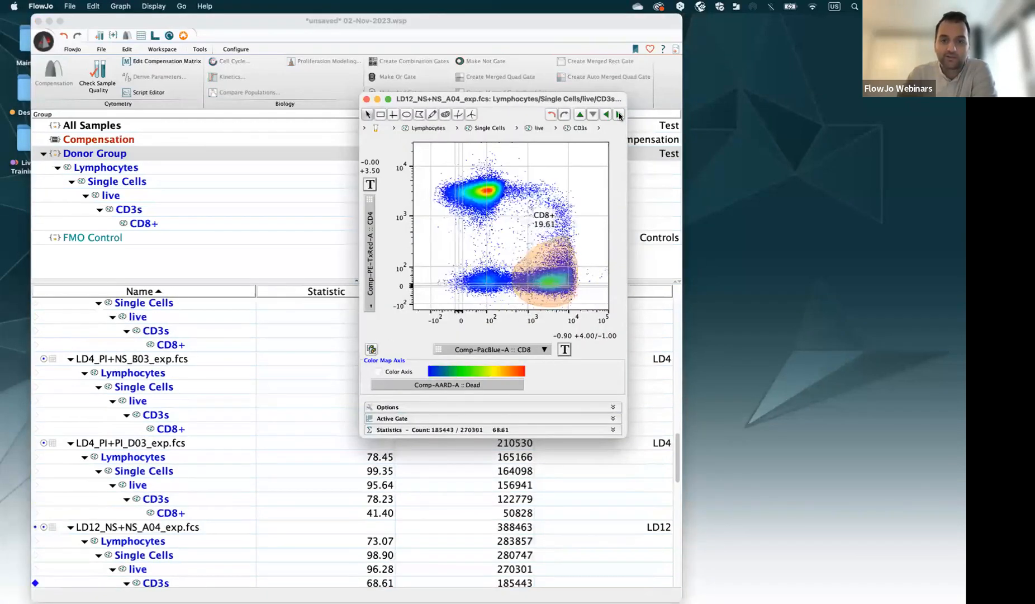
{"action": "left_click", "coordinate": [619, 115]}
{"action": "left_click", "coordinate": [619, 115]}
{"action": "left_click", "coordinate": [618, 115]}
{"action": "left_click", "coordinate": [618, 115]}
{"action": "left_click", "coordinate": [619, 114]}
{"action": "left_click", "coordinate": [619, 115]}
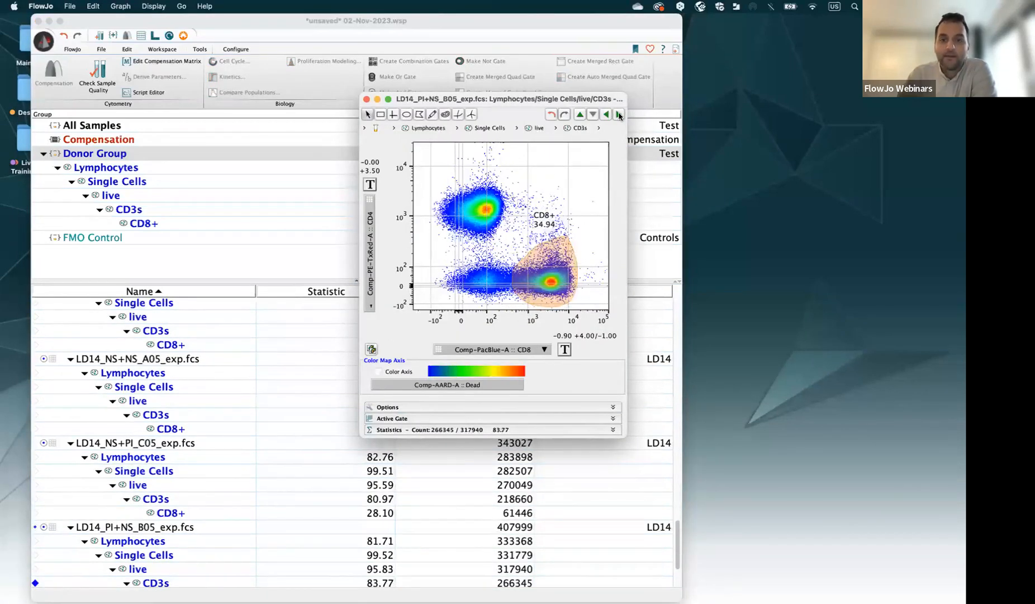
{"action": "left_click", "coordinate": [619, 114]}
{"action": "left_click", "coordinate": [618, 115]}
{"action": "left_click", "coordinate": [366, 99]}
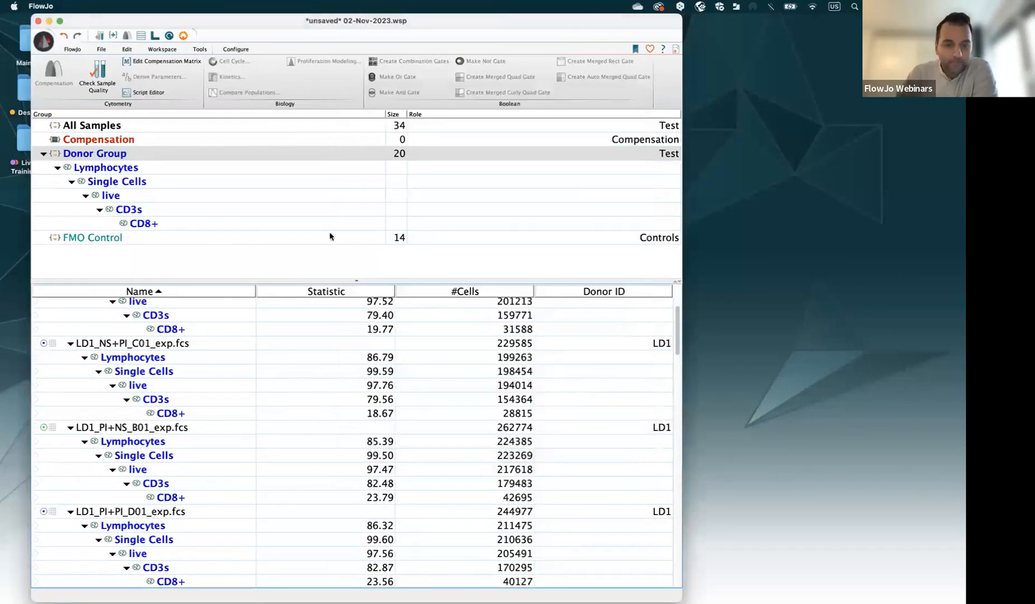
- Copy the gating hierarchy of LD1_NS+NS_A01_exp.fcs, from Lymphocytes down to CD8+, to the FMO Control group
{"action": "scroll", "coordinate": [673, 358], "scroll_direction": "up", "scroll_amount": 3}
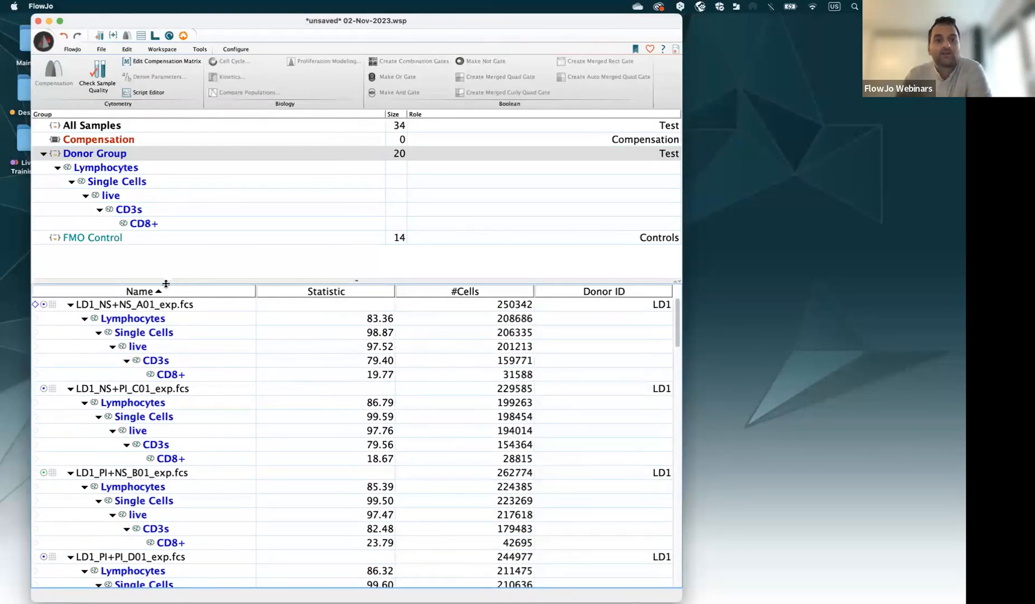
{"action": "left_click_drag", "start_coordinate": [166, 283], "coordinate": [169, 288]}
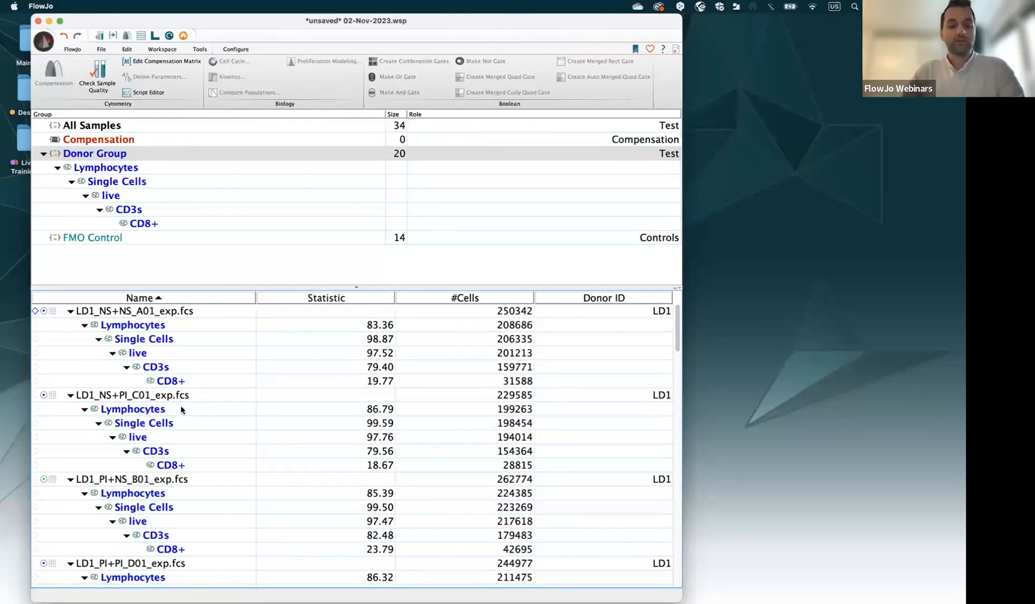
{"action": "left_click", "coordinate": [178, 383]}
{"action": "left_click", "coordinate": [156, 330], "text": "shift"}
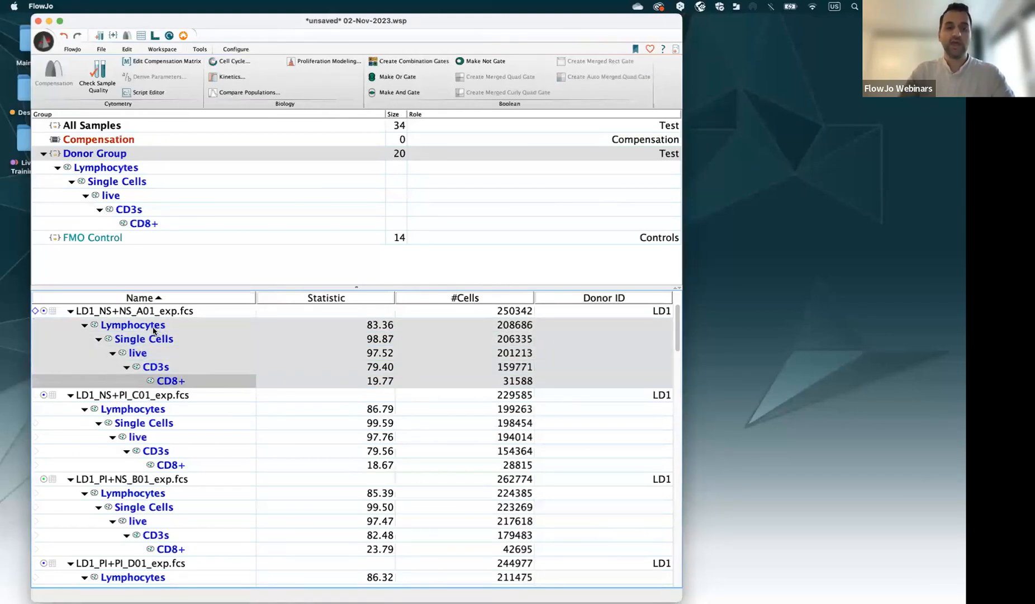
{"action": "left_click_drag", "start_coordinate": [154, 330], "coordinate": [122, 240]}
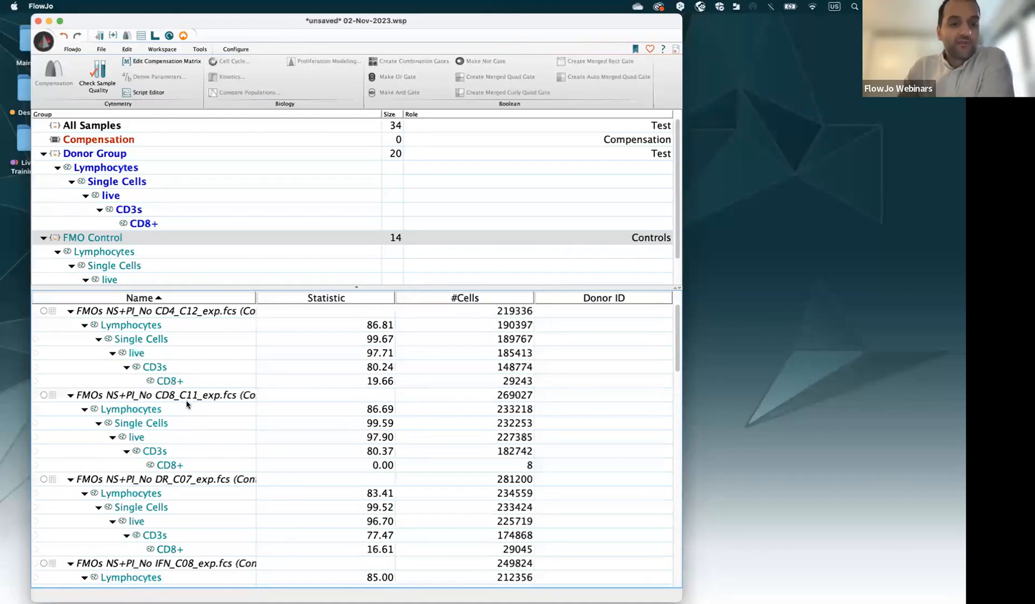
- Open the CD8+ population of FMOs NS+PI_No IFN_C08_exp.fcs and plot Comp-PE-Cy7-A :: IFNg on the x-axis
{"action": "scroll", "coordinate": [187, 403], "scroll_direction": "down", "scroll_amount": 2}
{"action": "scroll", "coordinate": [187, 404], "scroll_direction": "down", "scroll_amount": 4}
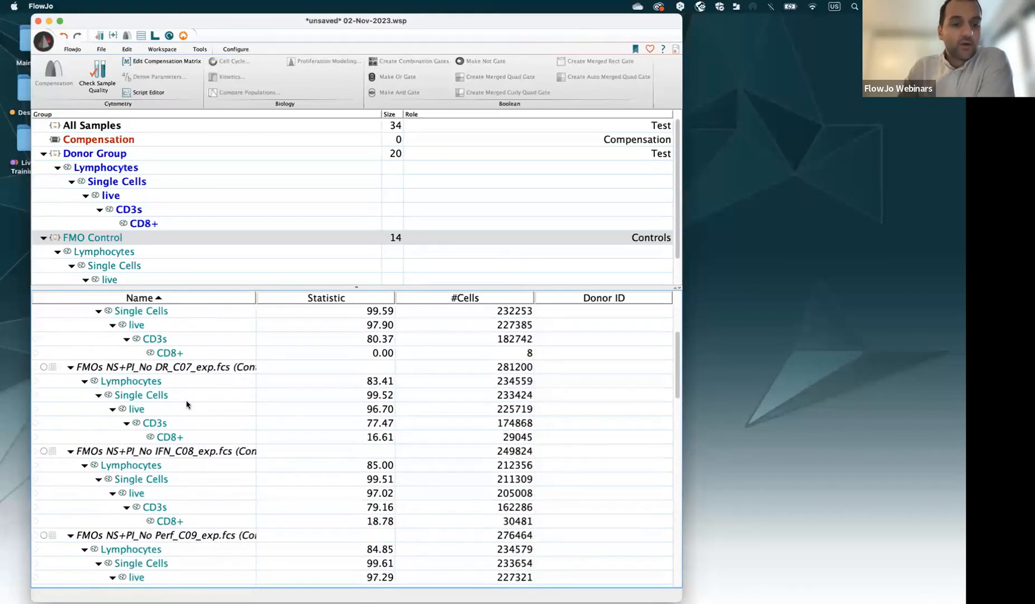
{"action": "scroll", "coordinate": [187, 404], "scroll_direction": "down", "scroll_amount": 2}
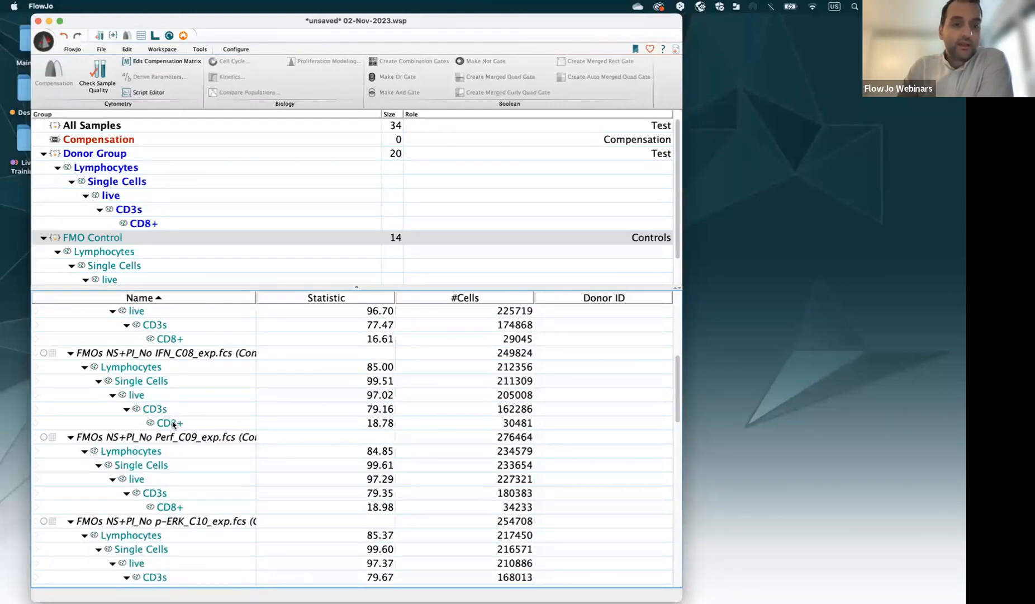
{"action": "left_click", "coordinate": [172, 423]}
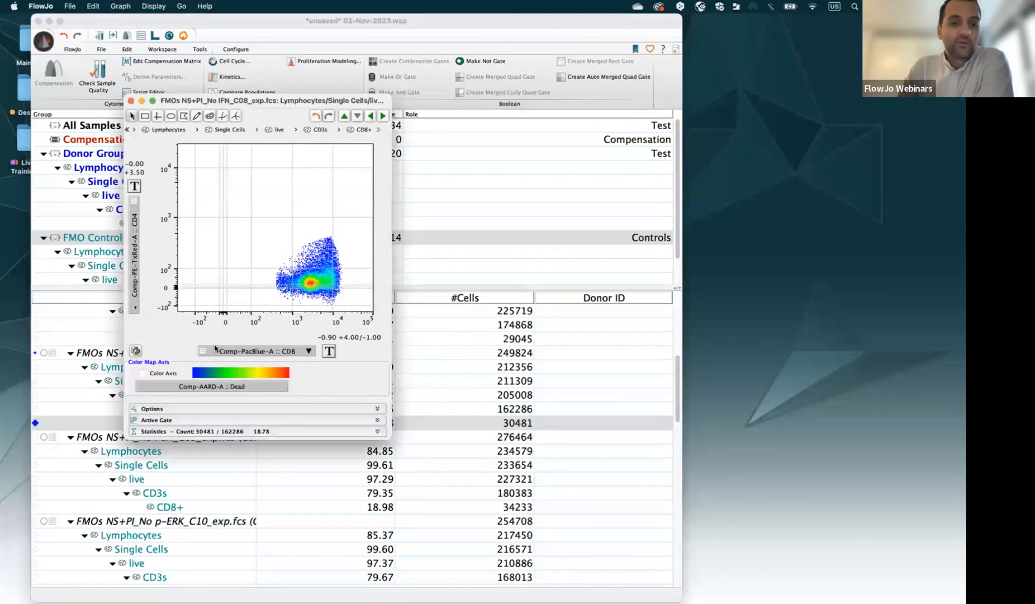
{"action": "left_click", "coordinate": [242, 351]}
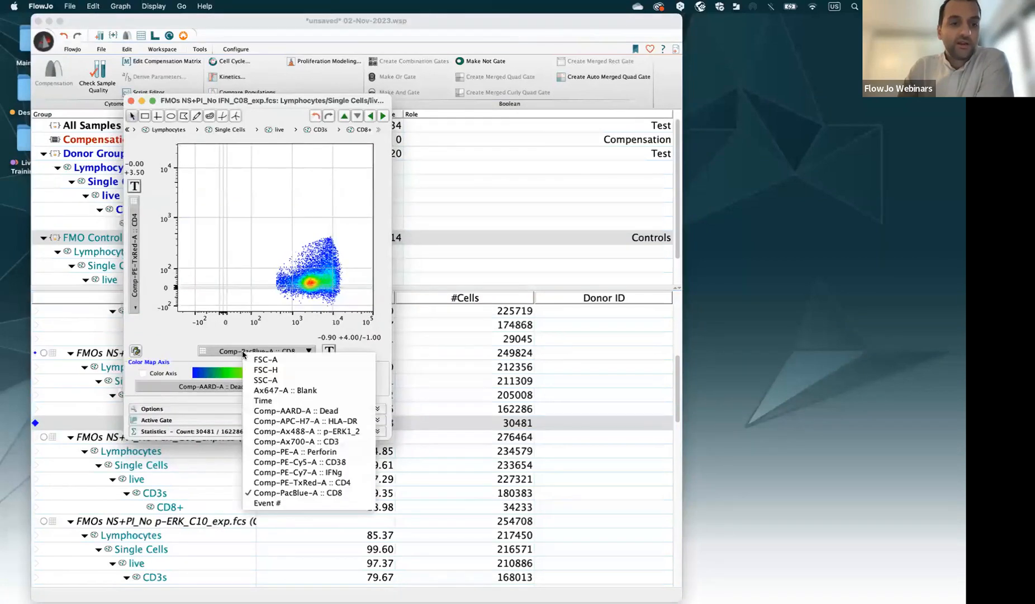
{"action": "left_click", "coordinate": [320, 473]}
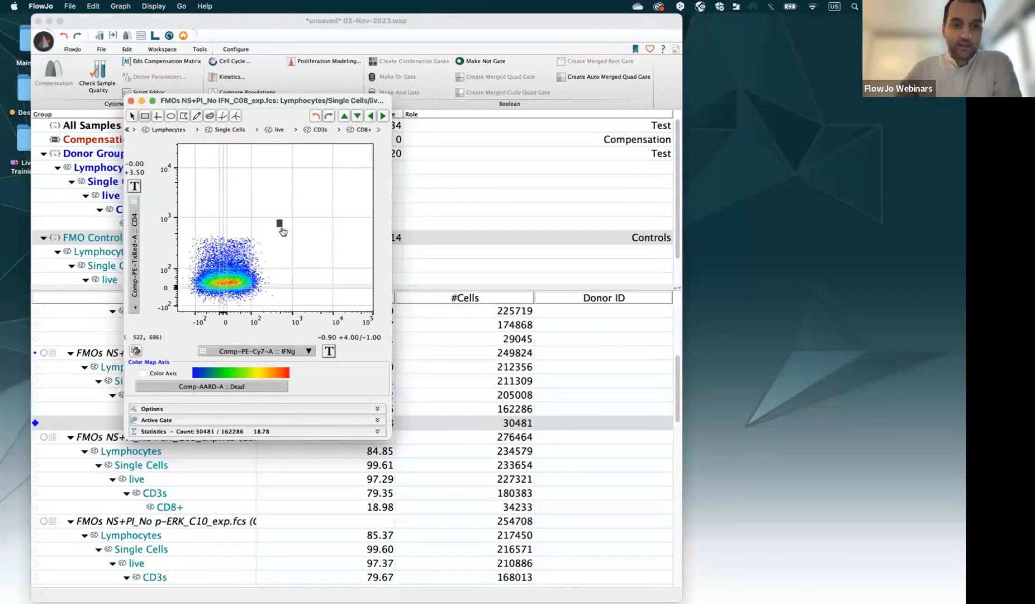
- Draw a rectangular gate beyond the negative population, from about 520 to 43K on IFNg, and name it "Ifng +"
{"action": "left_click_drag", "start_coordinate": [279, 222], "coordinate": [358, 306]}
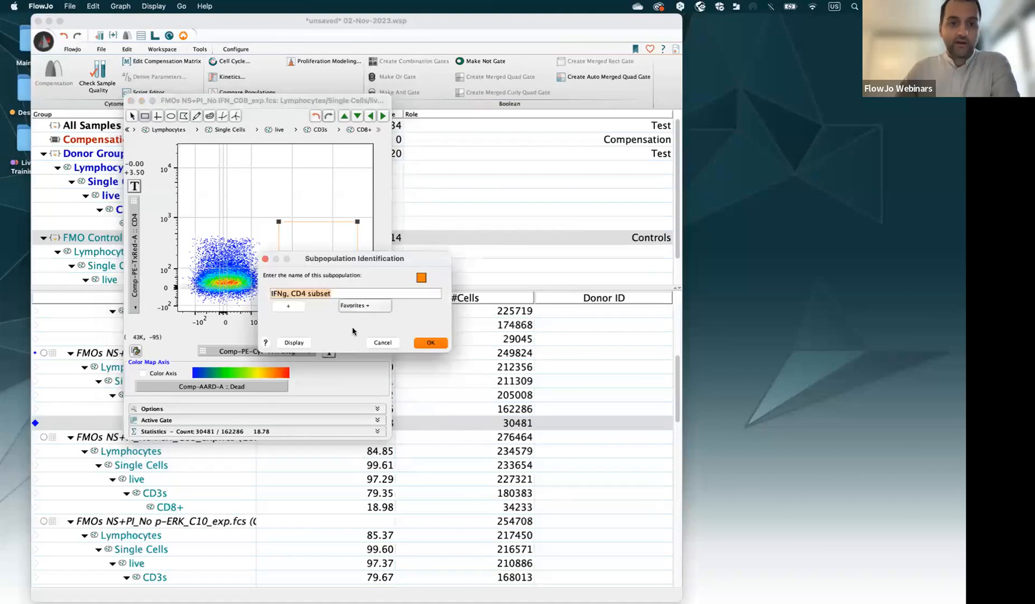
{"action": "type", "text": "Ifng"}
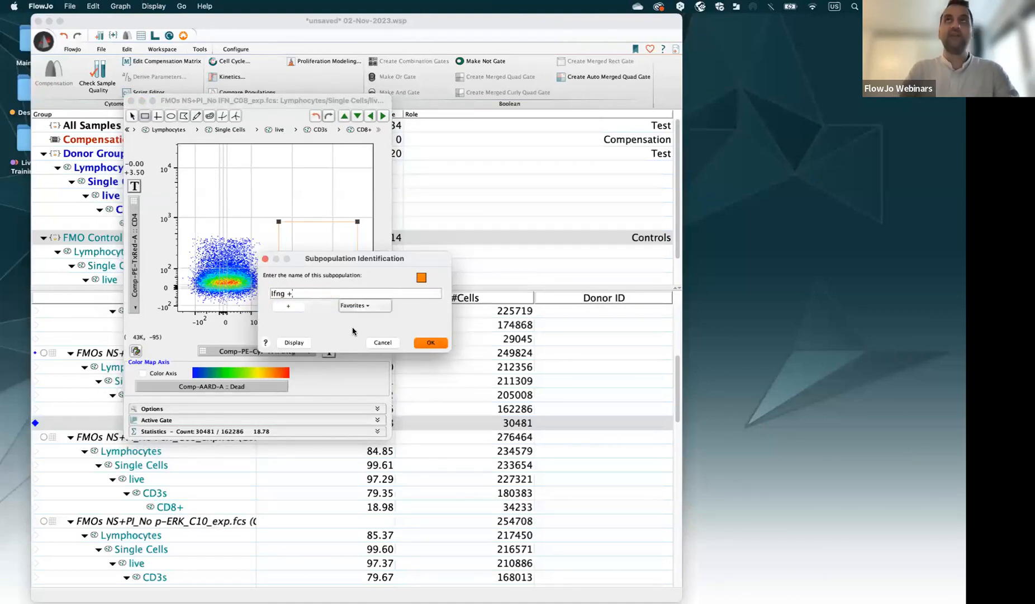
{"action": "type", "text": " +"}
{"action": "key", "text": "Return"}
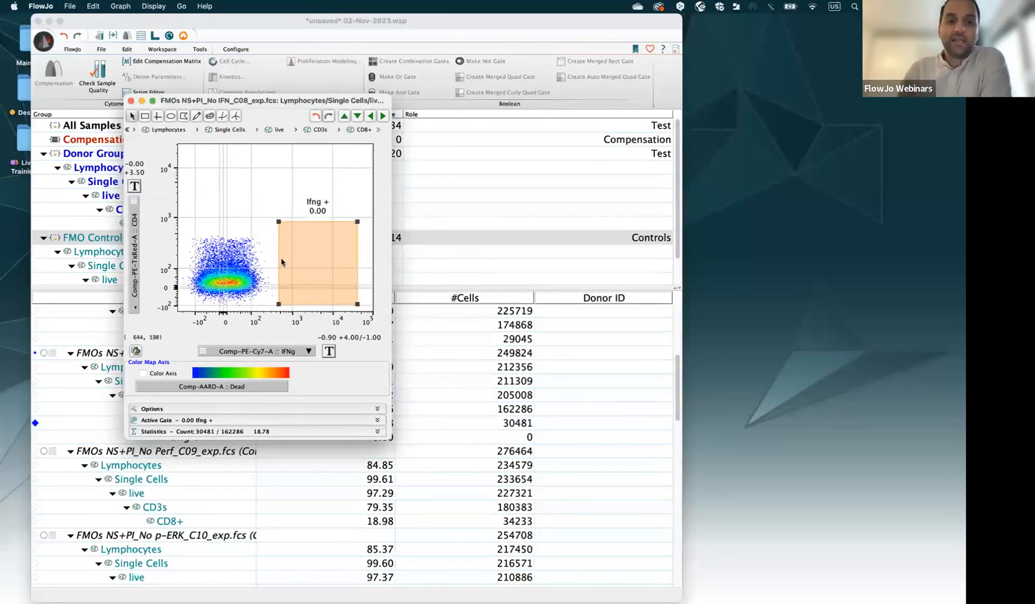
- Move the graph aside and copy the Ifng + gate onto the Donor Group's CD8+ population
{"action": "left_click_drag", "start_coordinate": [295, 100], "coordinate": [525, 91]}
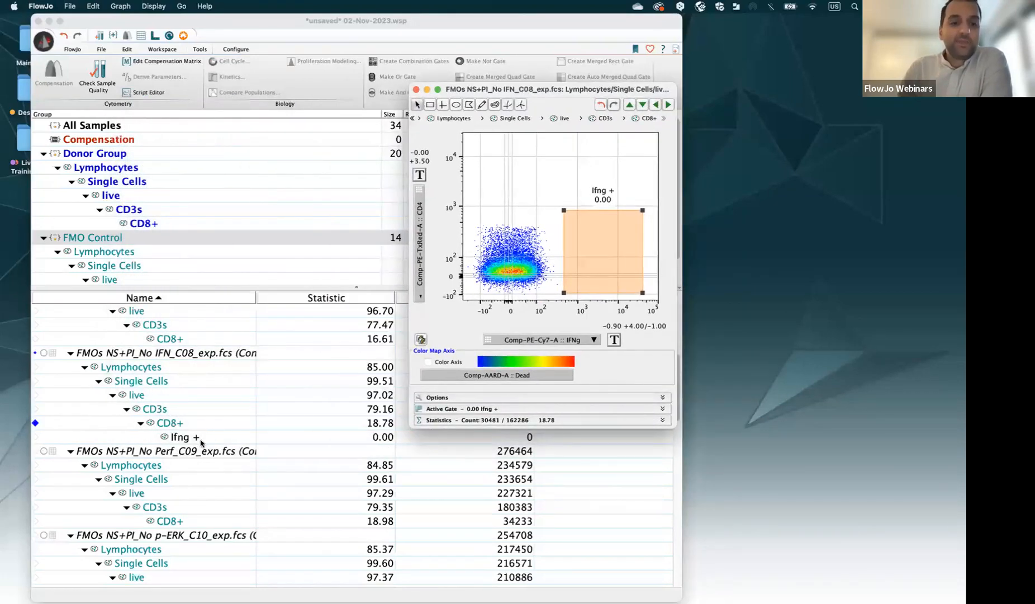
{"action": "left_click", "coordinate": [179, 441]}
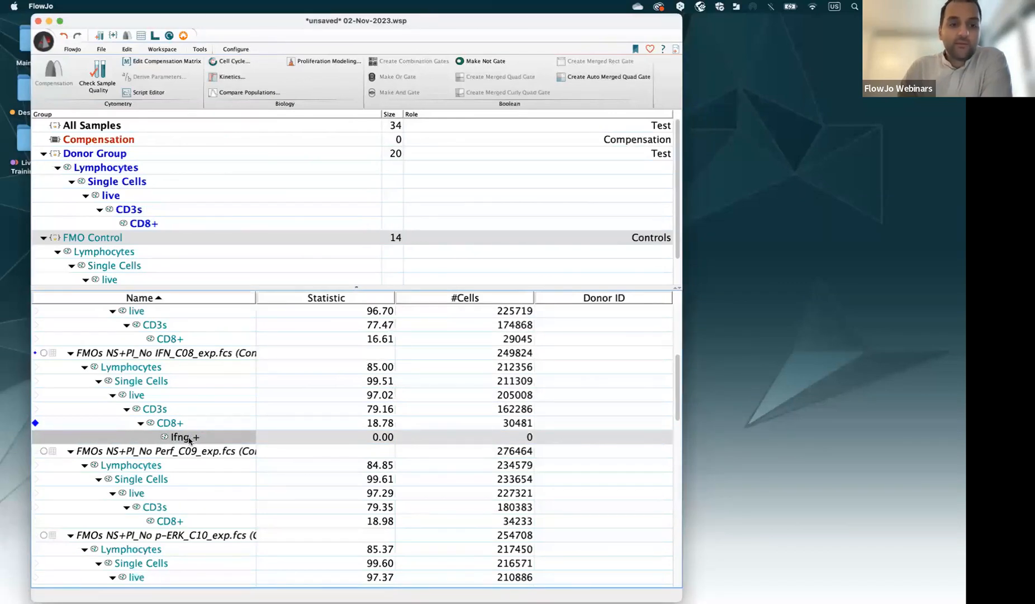
{"action": "left_click_drag", "start_coordinate": [189, 440], "coordinate": [160, 226]}
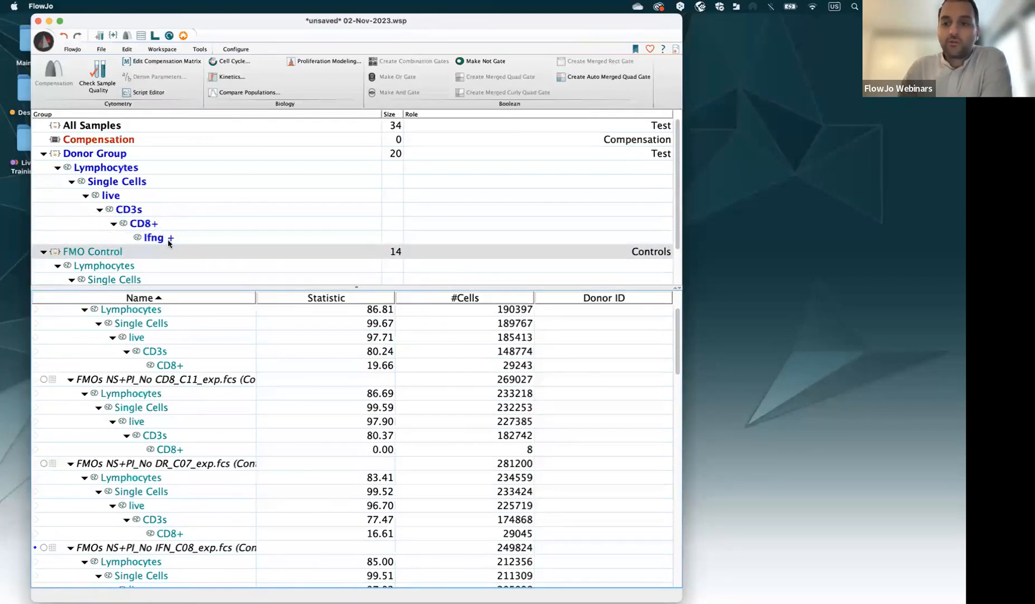
- Open the CD8+ population of FMOs NS+PI_No p-ERK_C10_exp.fcs and plot Comp-Ax488-A :: p-ERK1_2 on the x-axis
{"action": "scroll", "coordinate": [167, 239], "scroll_direction": "down", "scroll_amount": 2}
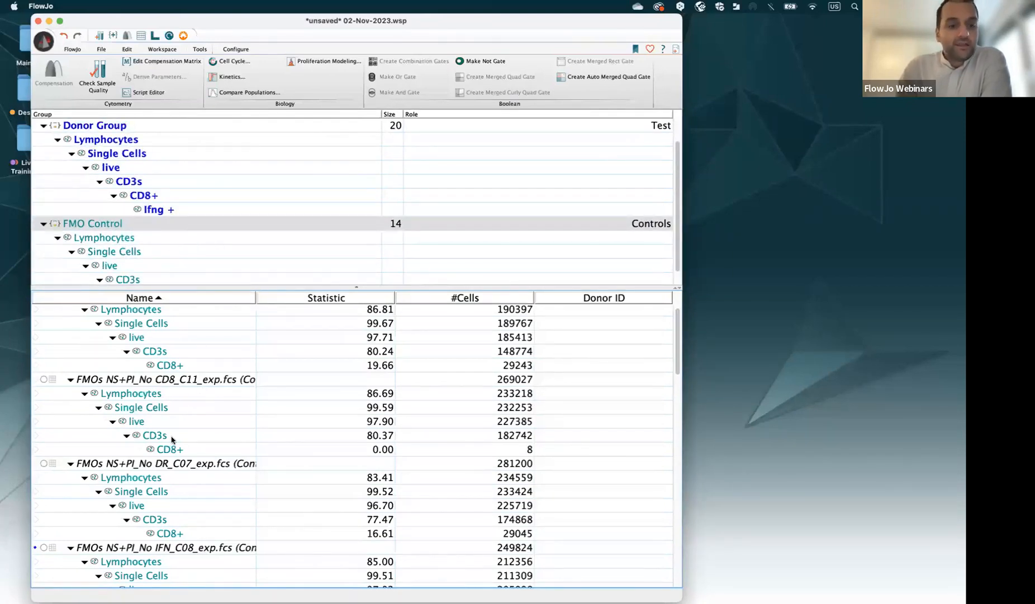
{"action": "scroll", "coordinate": [171, 438], "scroll_direction": "down", "scroll_amount": 6}
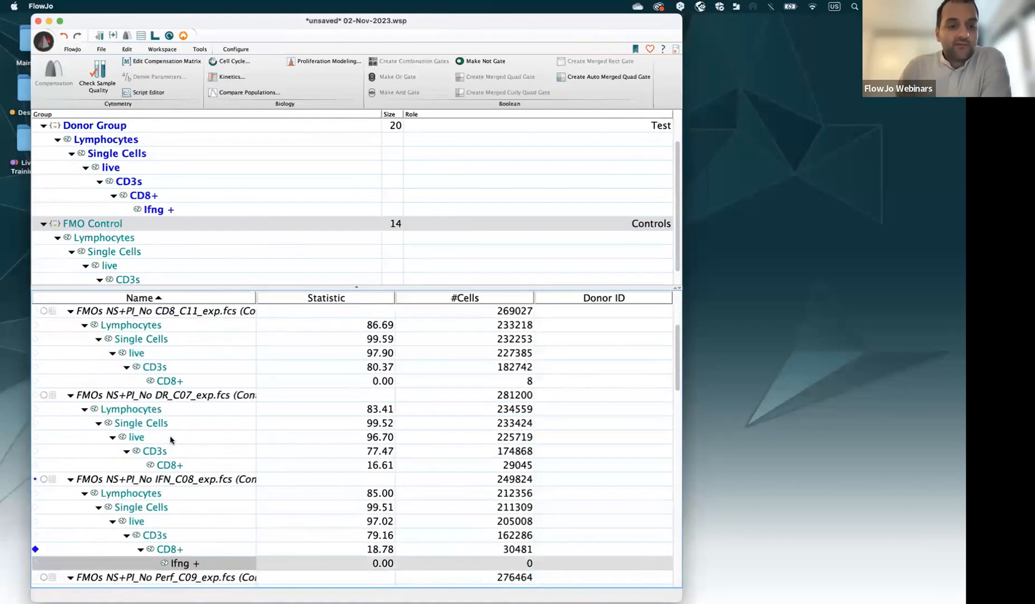
{"action": "scroll", "coordinate": [171, 439], "scroll_direction": "down", "scroll_amount": 6}
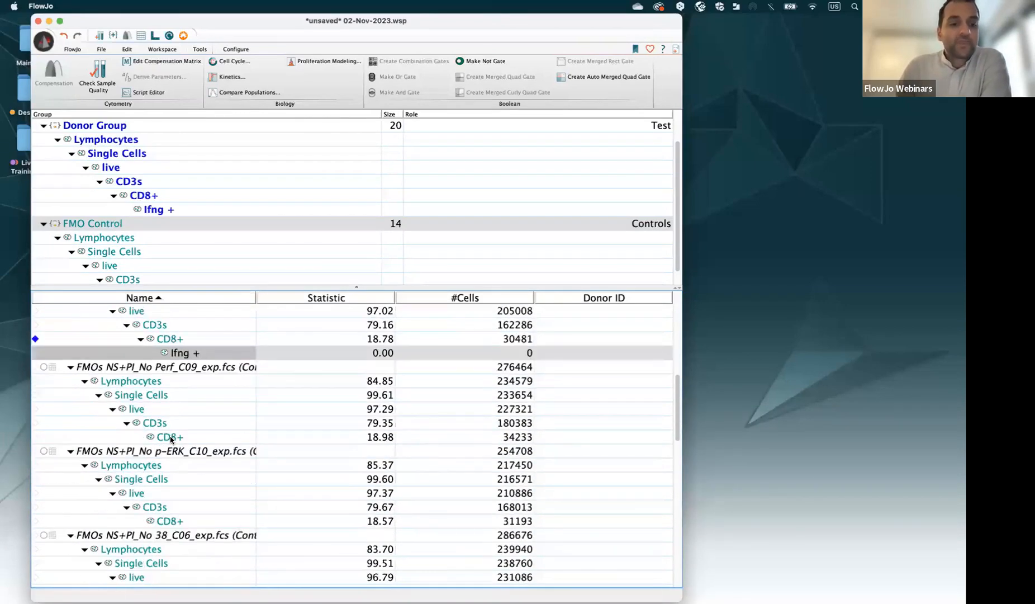
{"action": "double_click", "coordinate": [168, 479]}
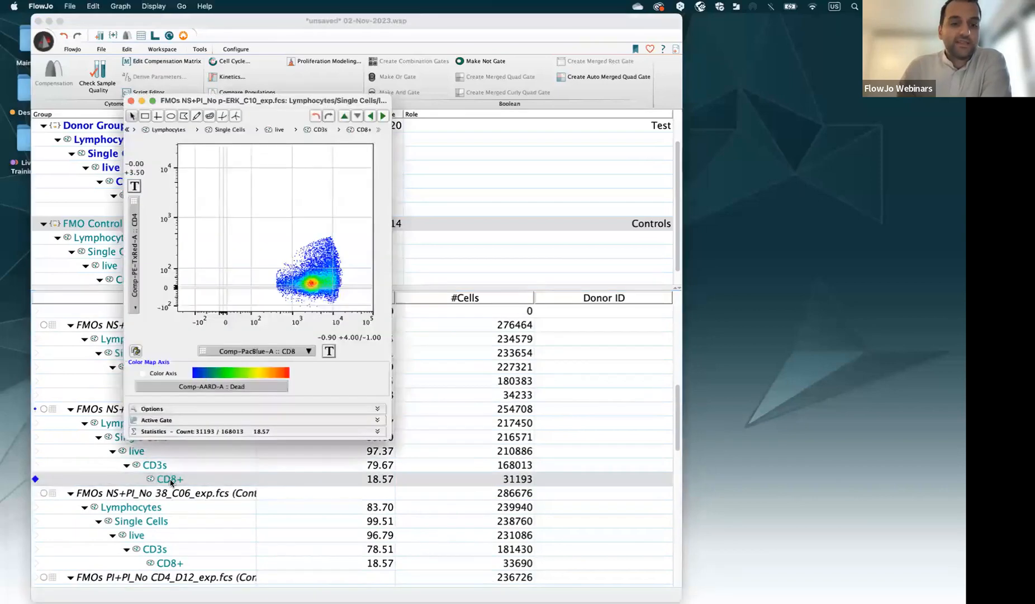
{"action": "left_click", "coordinate": [273, 349]}
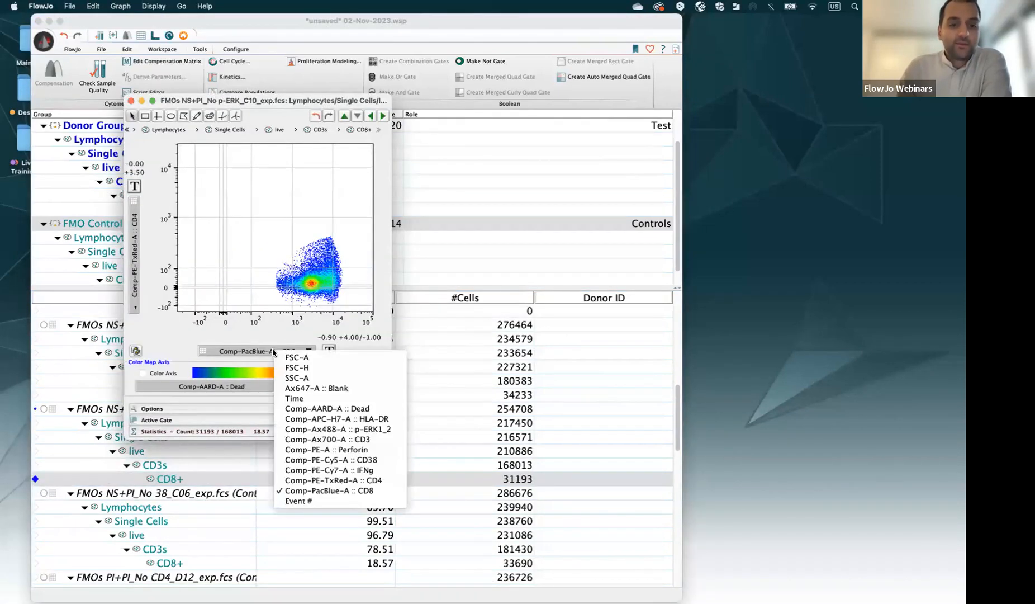
{"action": "left_click", "coordinate": [359, 428]}
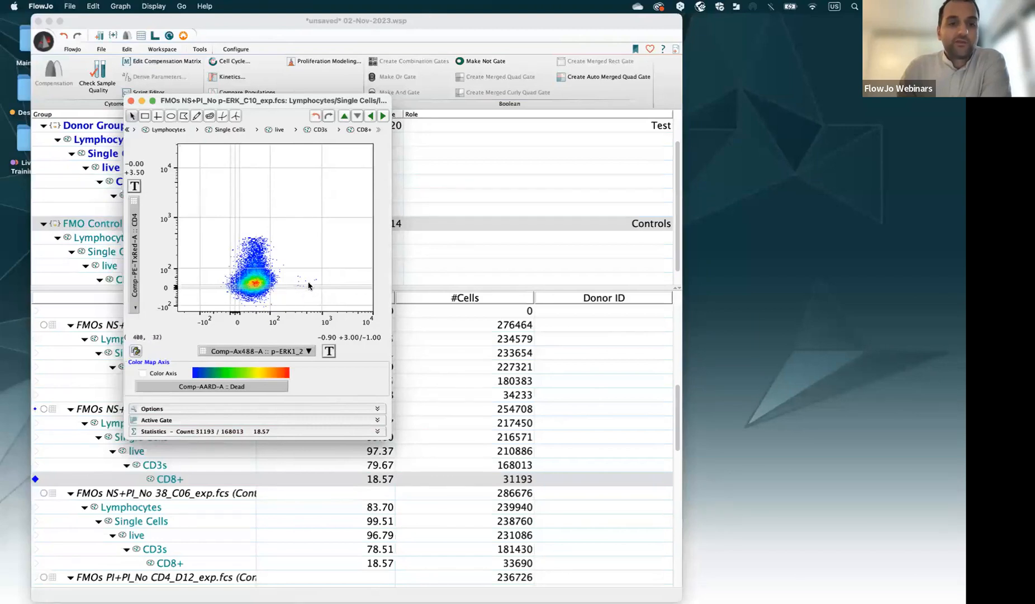
- Draw a rectangular gate from about 290 upward on p-ERK1_2, name it "p-ERK1_2 +", and close the graph
{"action": "left_click_drag", "start_coordinate": [370, 218], "coordinate": [295, 308]}
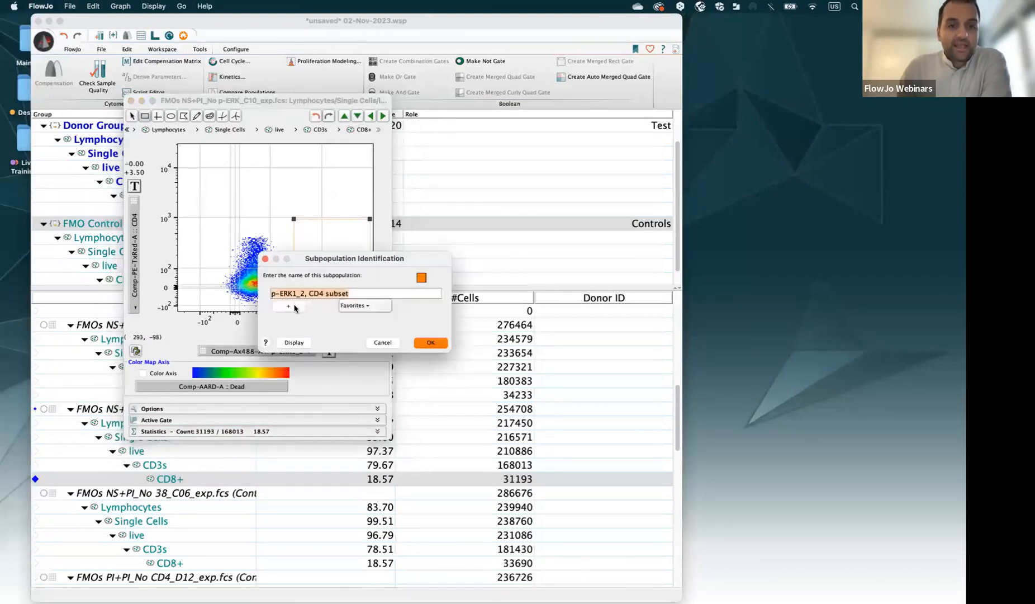
{"action": "left_click", "coordinate": [370, 292]}
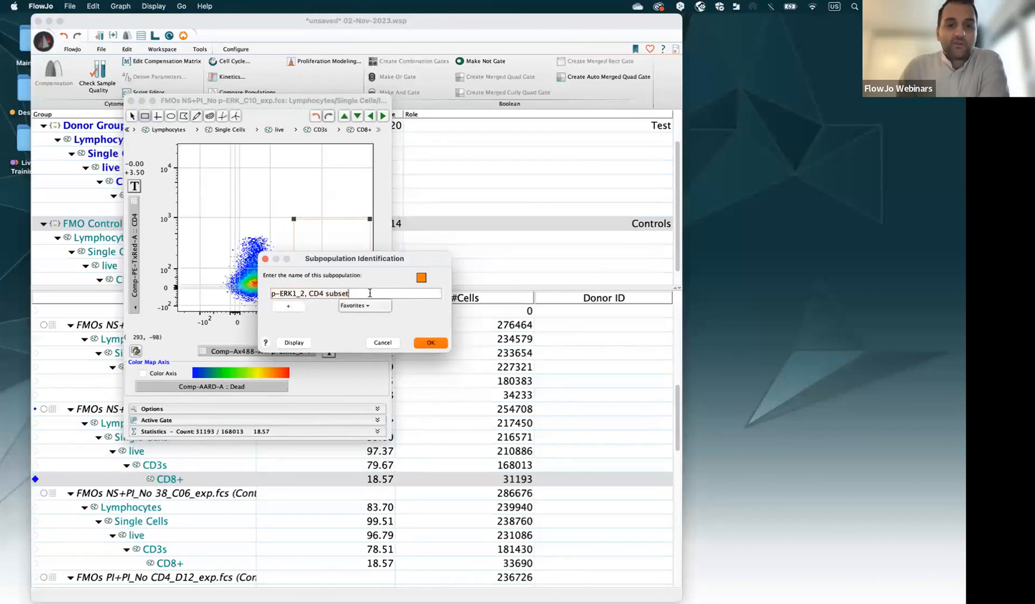
{"action": "left_click", "coordinate": [306, 293], "text": "shift"}
{"action": "key", "text": "BackSpace"}
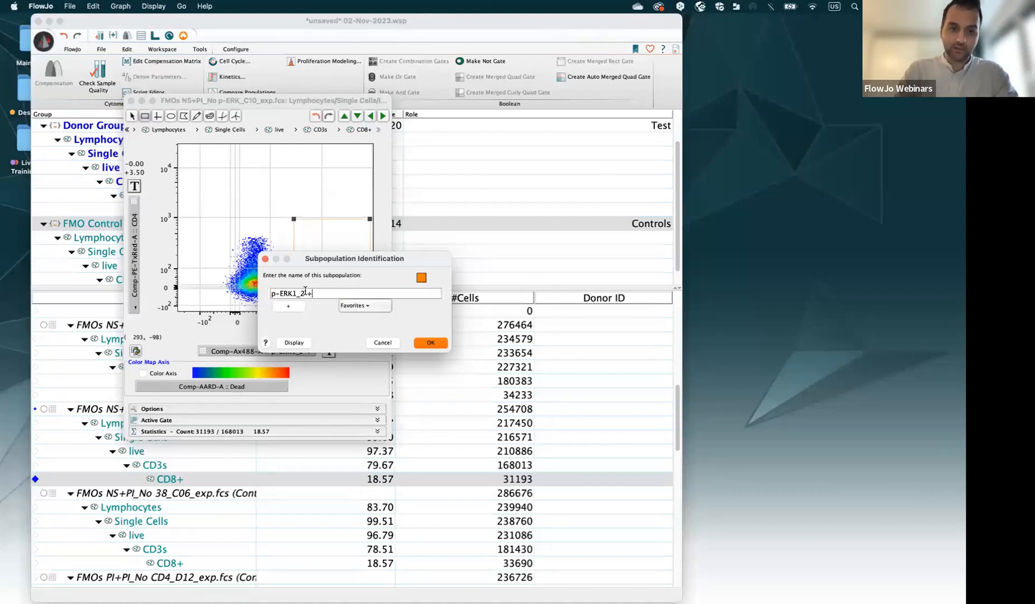
{"action": "type", "text": "+"}
{"action": "key", "text": "Return"}
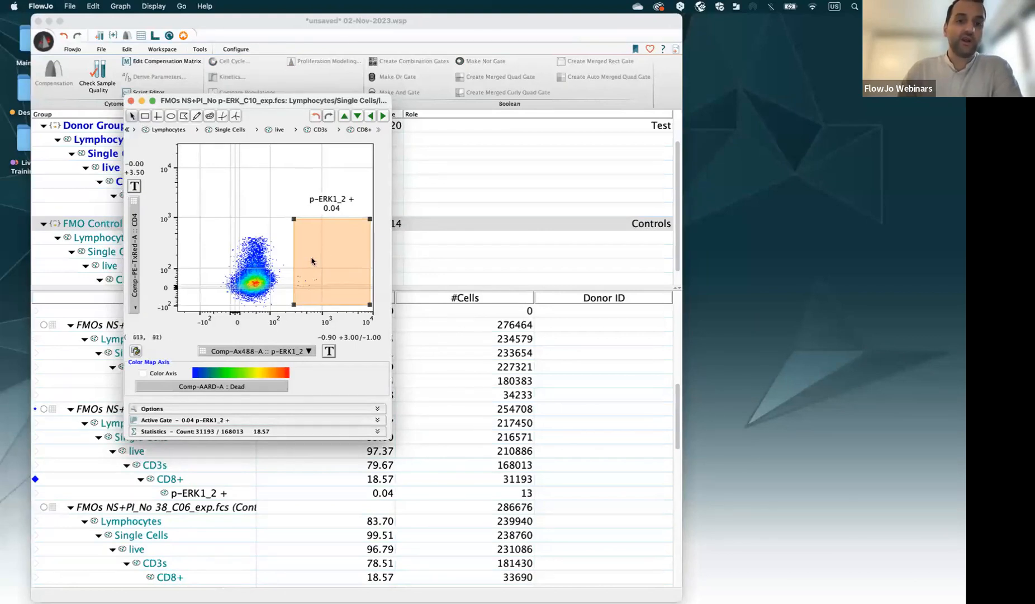
{"action": "left_click", "coordinate": [131, 101]}
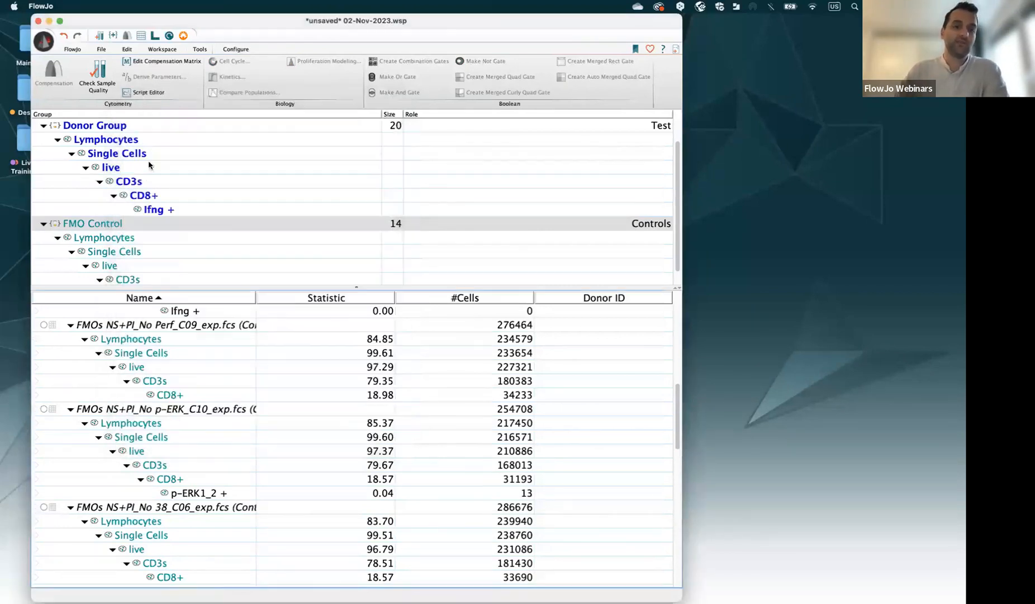
- Copy the p-ERK1_2 + gate onto the Donor Group's CD8+ population and select that CD8+ gate
{"action": "left_click", "coordinate": [208, 492]}
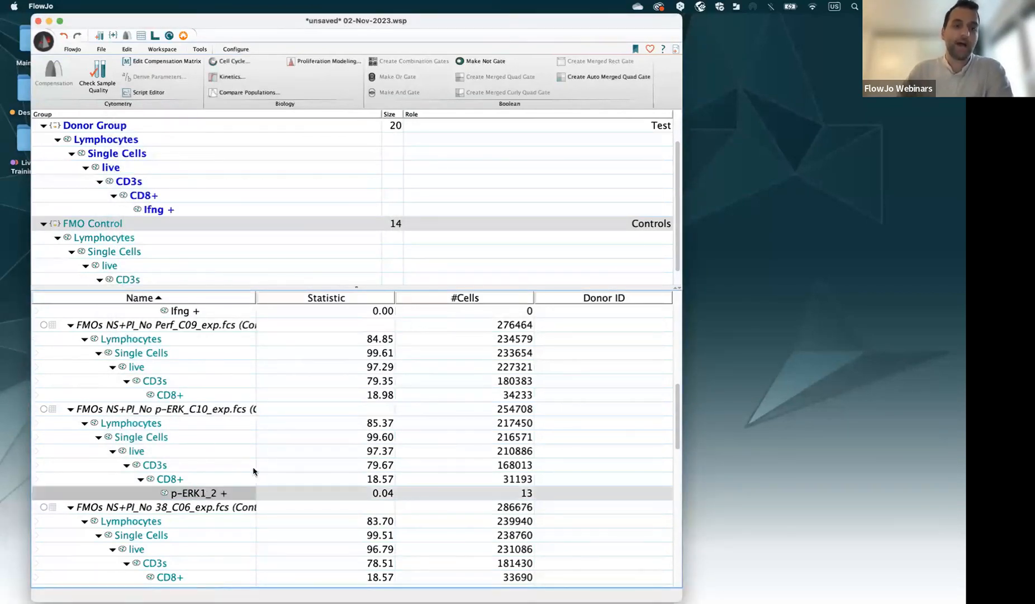
{"action": "left_click_drag", "start_coordinate": [222, 495], "coordinate": [176, 201]}
{"action": "left_click", "coordinate": [174, 198]}
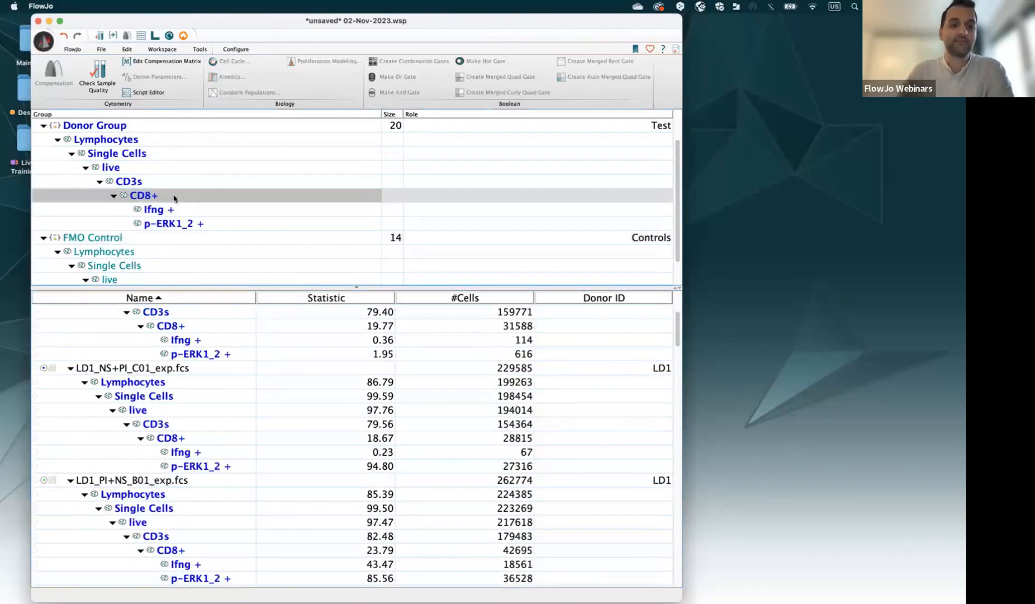
- Plot the CD8+ cells of LD1_NS+NS_A01_exp.fcs against IFNg and step to LD1_PI+NS_B01_exp.fcs to check the Ifng + gate
{"action": "left_click", "coordinate": [177, 326]}
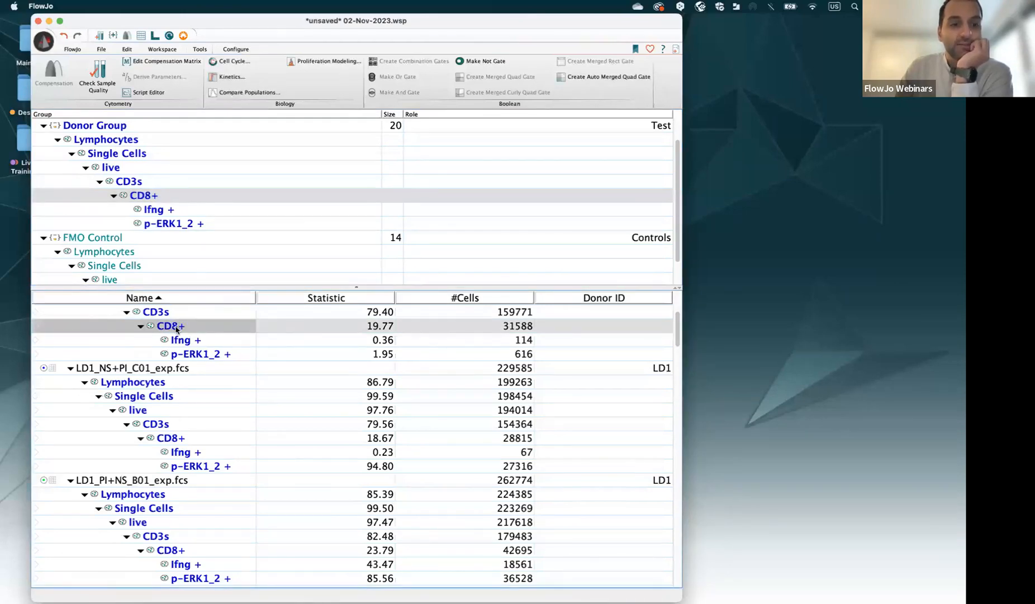
{"action": "double_click", "coordinate": [176, 327]}
{"action": "left_click", "coordinate": [282, 352]}
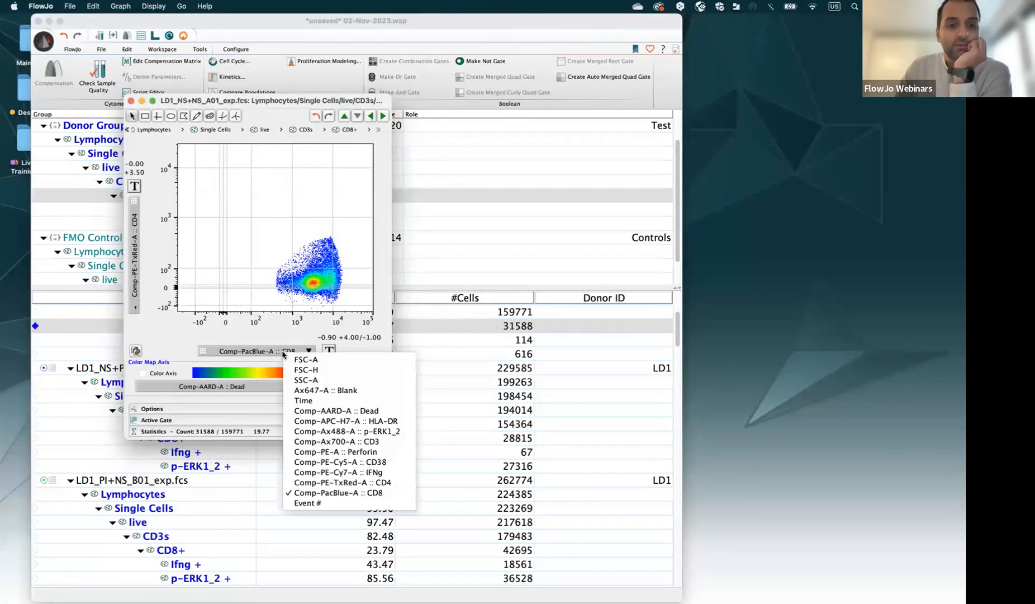
{"action": "left_click", "coordinate": [362, 475]}
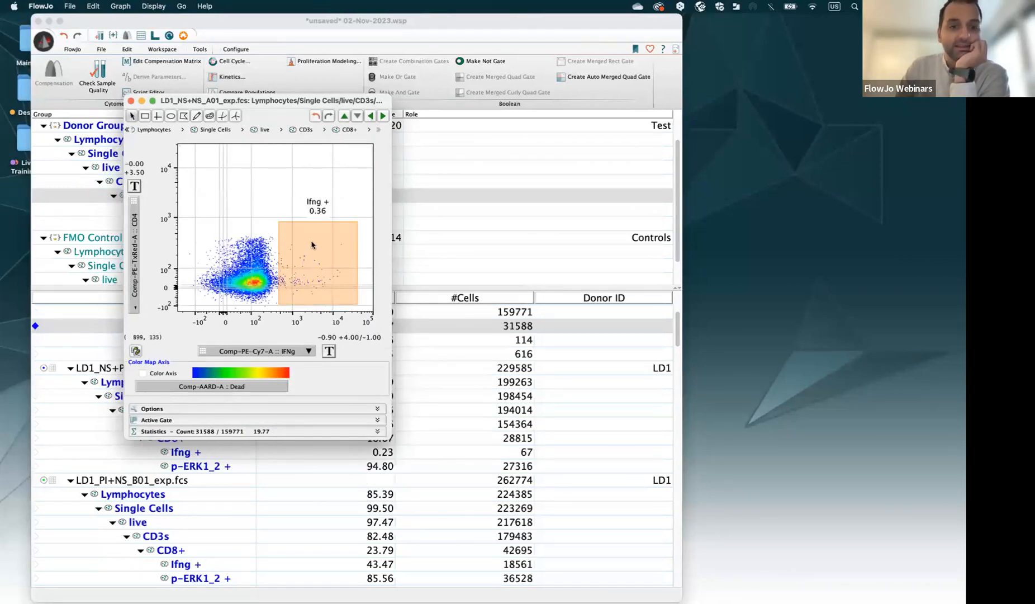
{"action": "left_click", "coordinate": [383, 116]}
{"action": "left_click", "coordinate": [382, 117]}
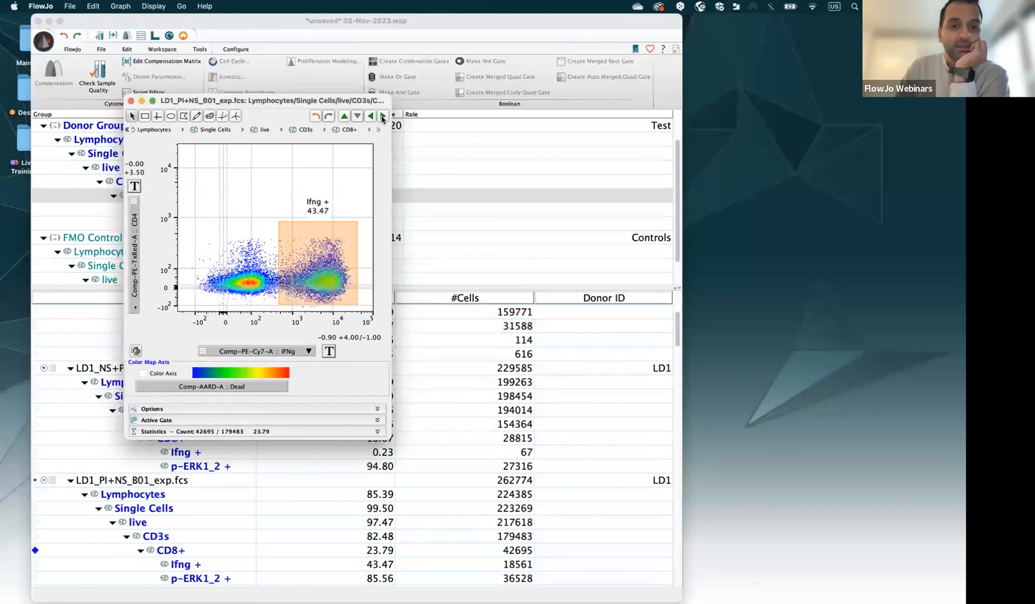
- Step through the donor samples' CD8+ plots to LD12_PI+NS_B04_exp.fcs, checking the Ifng + gate against IFNg
{"action": "left_click", "coordinate": [382, 117]}
{"action": "left_click", "coordinate": [382, 116]}
{"action": "left_click", "coordinate": [383, 116]}
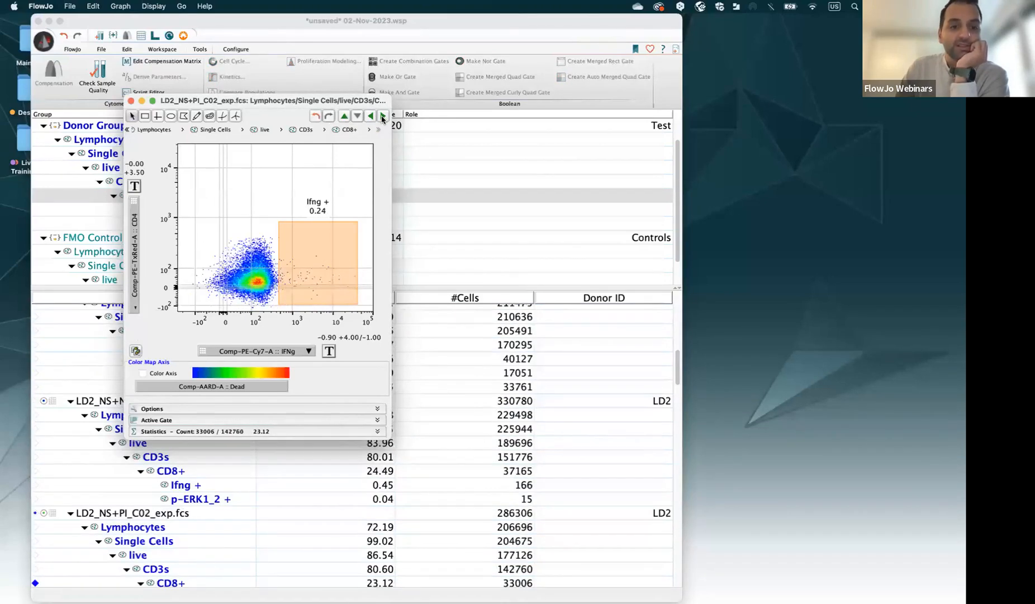
{"action": "left_click", "coordinate": [382, 116]}
{"action": "left_click", "coordinate": [382, 116]}
{"action": "left_click", "coordinate": [382, 116]}
{"action": "left_click", "coordinate": [383, 116]}
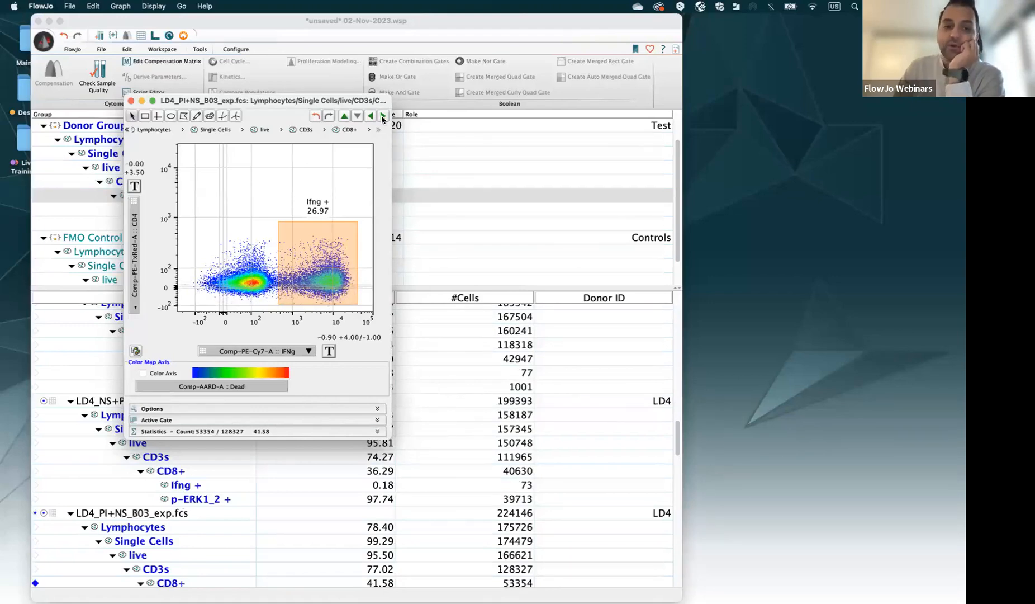
{"action": "left_click", "coordinate": [382, 116]}
{"action": "left_click", "coordinate": [382, 116]}
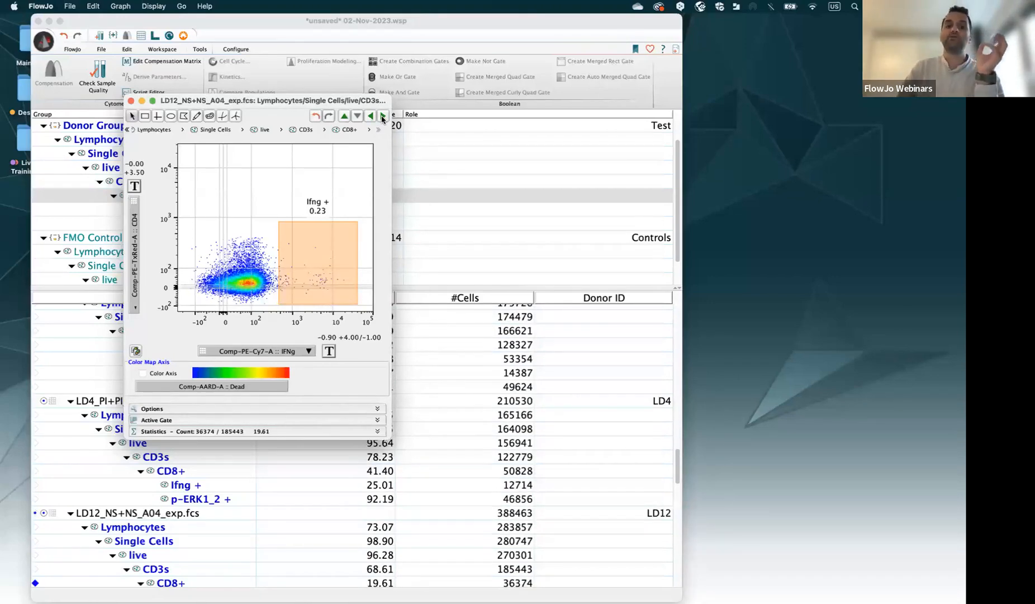
{"action": "left_click", "coordinate": [382, 116]}
{"action": "left_click", "coordinate": [382, 116]}
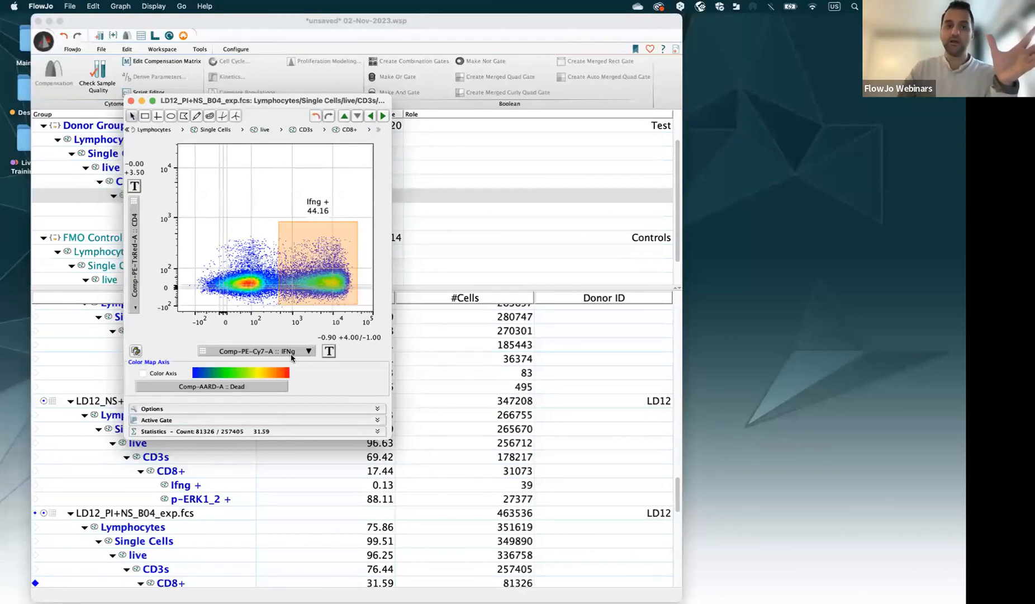
- Plot Comp-Ax488-A :: p-ERK1_2 on the x-axis and cycle through all donor samples back to LD12_PI+NS_B04_exp.fcs to check the p-ERK1_2 + gate
{"action": "left_click", "coordinate": [307, 351]}
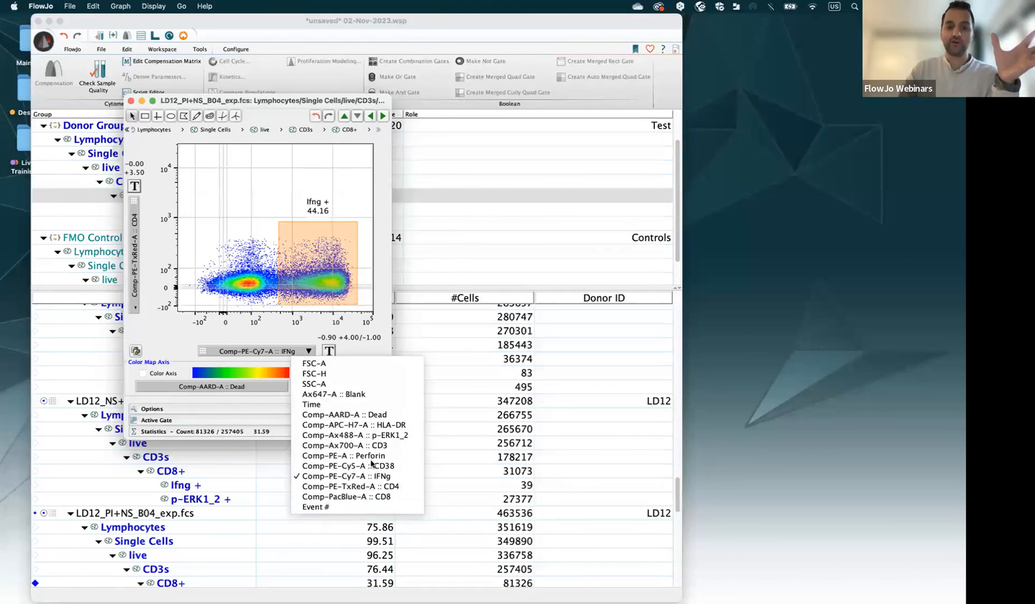
{"action": "left_click", "coordinate": [376, 435]}
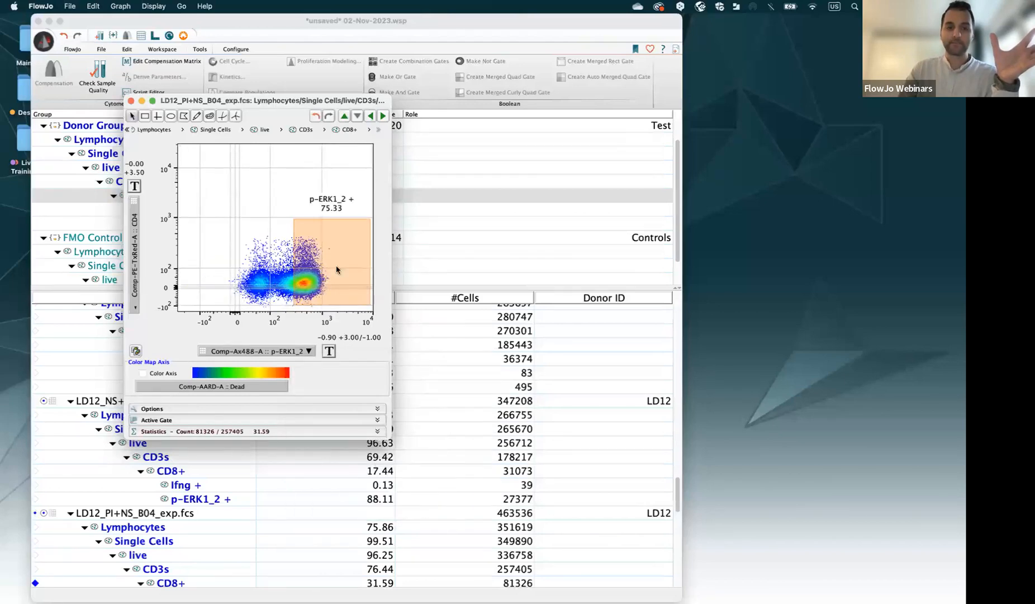
{"action": "left_click", "coordinate": [380, 115]}
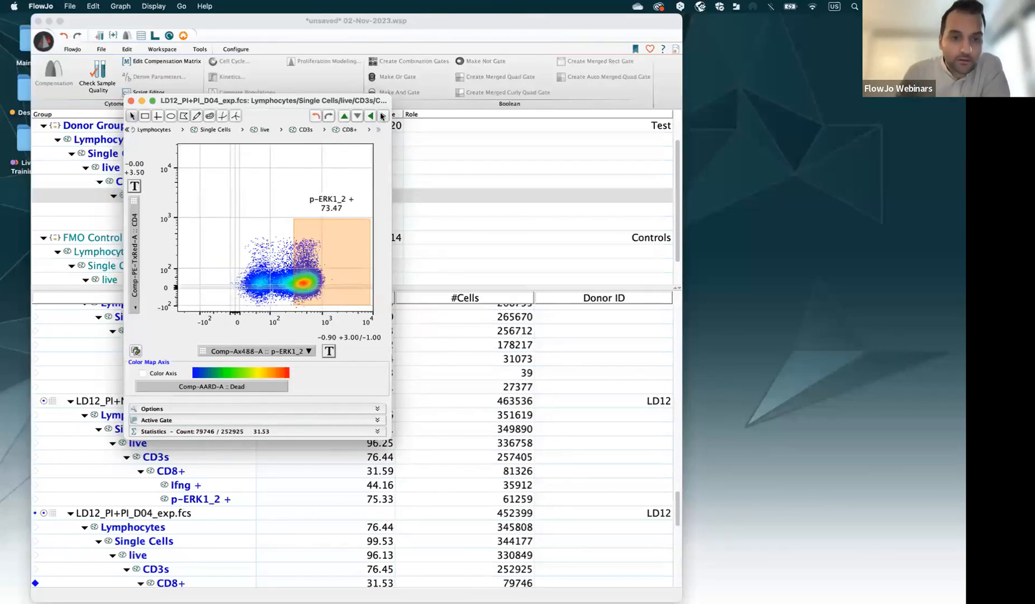
{"action": "left_click", "coordinate": [382, 115]}
{"action": "left_click", "coordinate": [382, 116]}
{"action": "left_click", "coordinate": [382, 116]}
{"action": "left_click", "coordinate": [382, 116]}
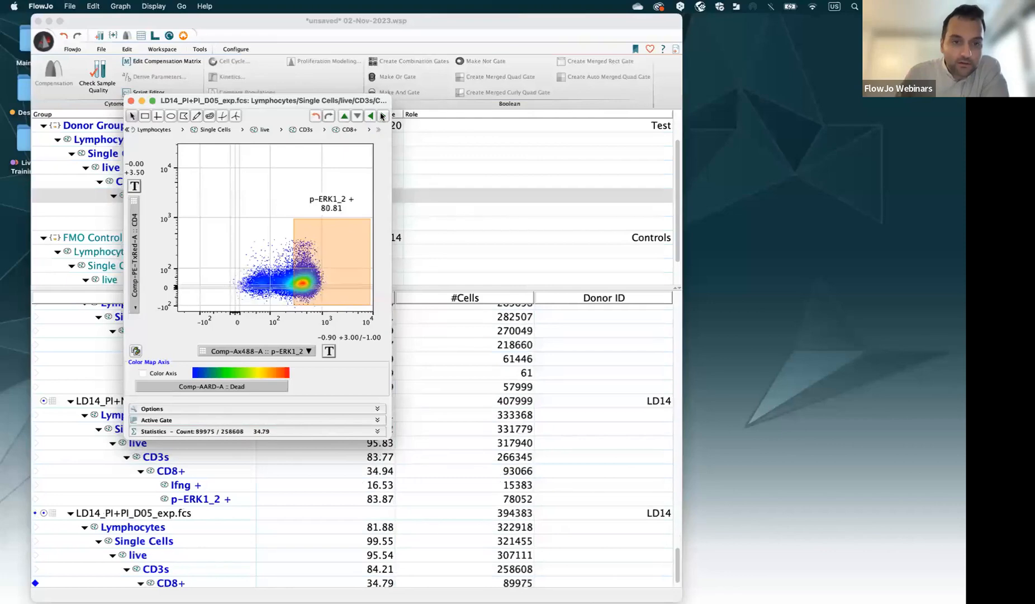
{"action": "left_click", "coordinate": [382, 116]}
{"action": "left_click", "coordinate": [382, 115]}
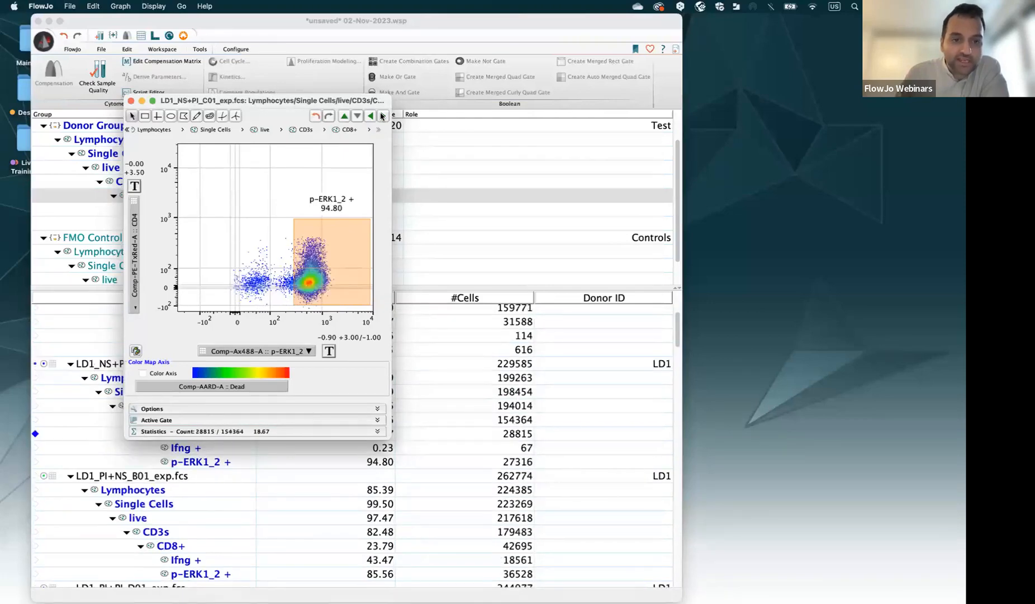
{"action": "left_click", "coordinate": [382, 116]}
{"action": "left_click", "coordinate": [382, 116]}
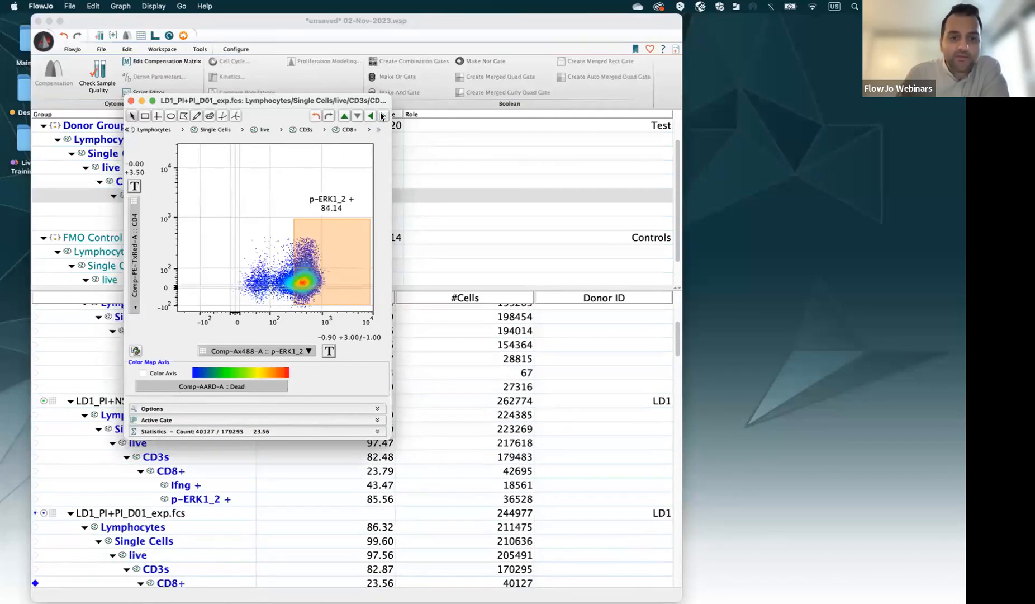
{"action": "left_click", "coordinate": [382, 115]}
{"action": "left_click", "coordinate": [382, 116]}
{"action": "left_click", "coordinate": [381, 115]}
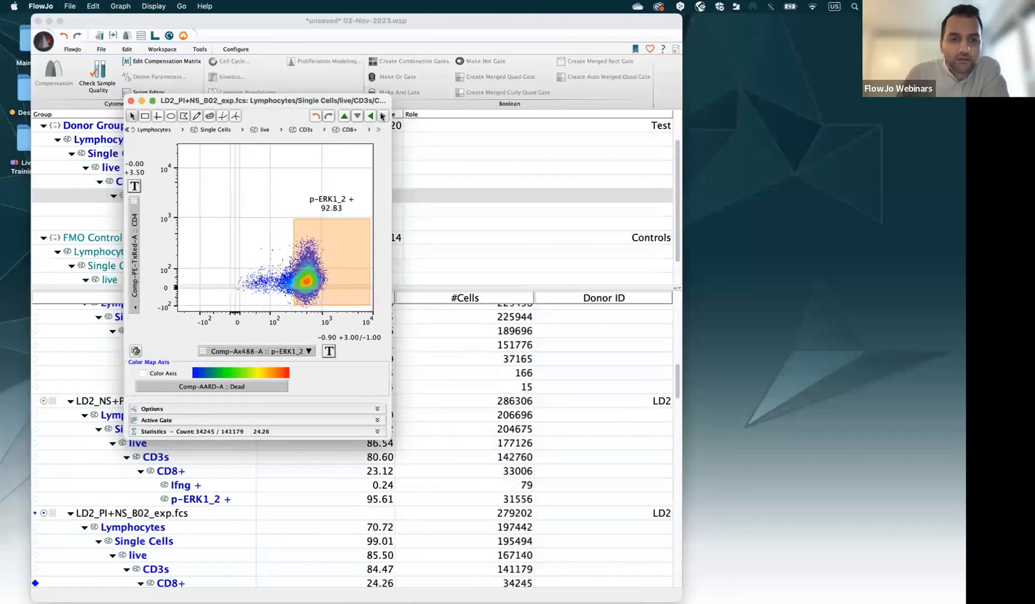
{"action": "left_click", "coordinate": [382, 116]}
{"action": "left_click", "coordinate": [381, 115]}
{"action": "left_click", "coordinate": [382, 116]}
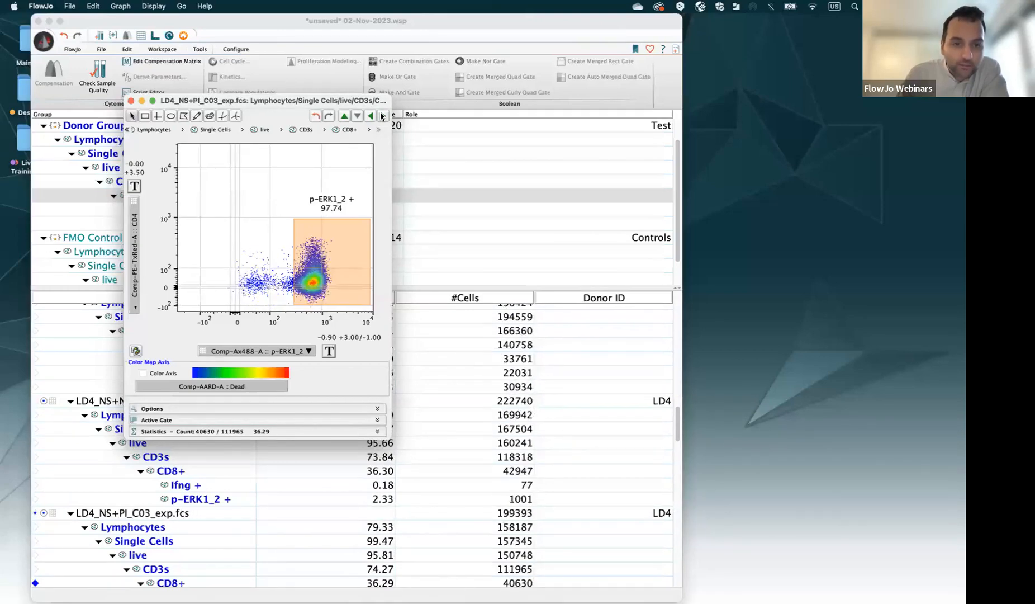
{"action": "left_click", "coordinate": [381, 115]}
{"action": "left_click", "coordinate": [382, 116]}
{"action": "left_click", "coordinate": [382, 115]}
{"action": "left_click", "coordinate": [381, 116]}
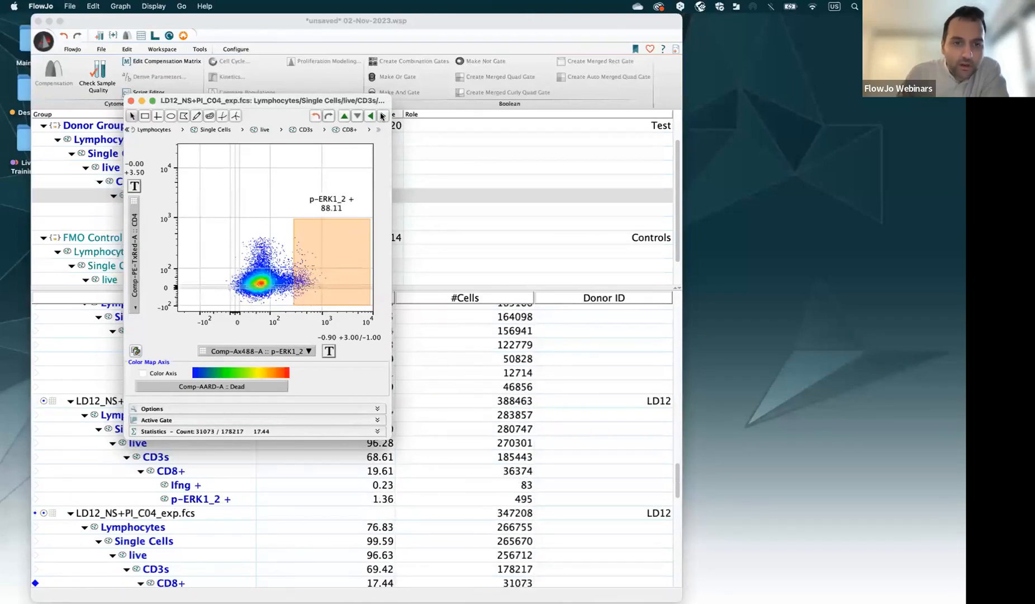
{"action": "left_click", "coordinate": [382, 116]}
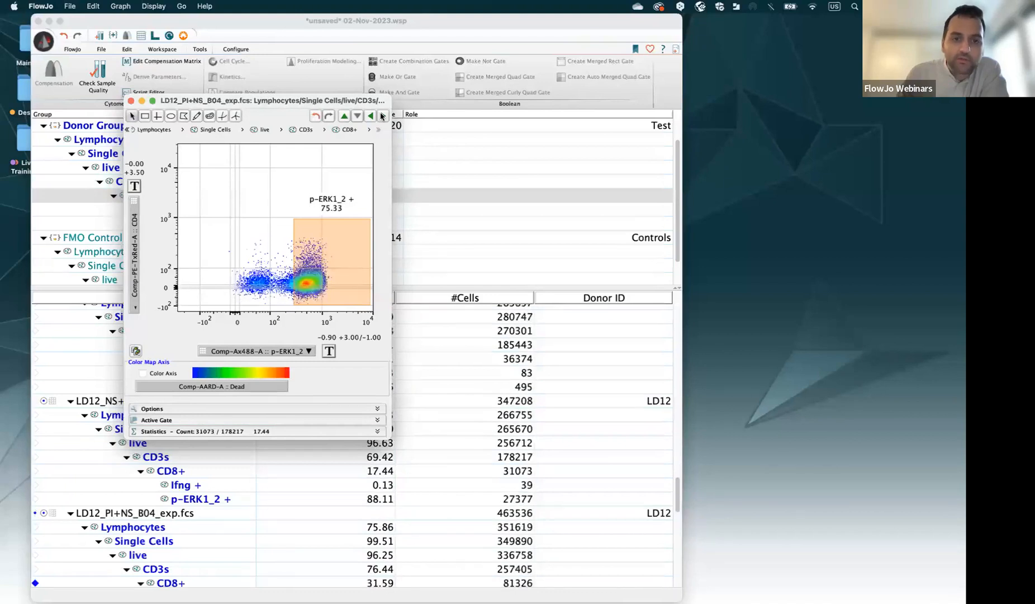
{"action": "left_click", "coordinate": [302, 294]}
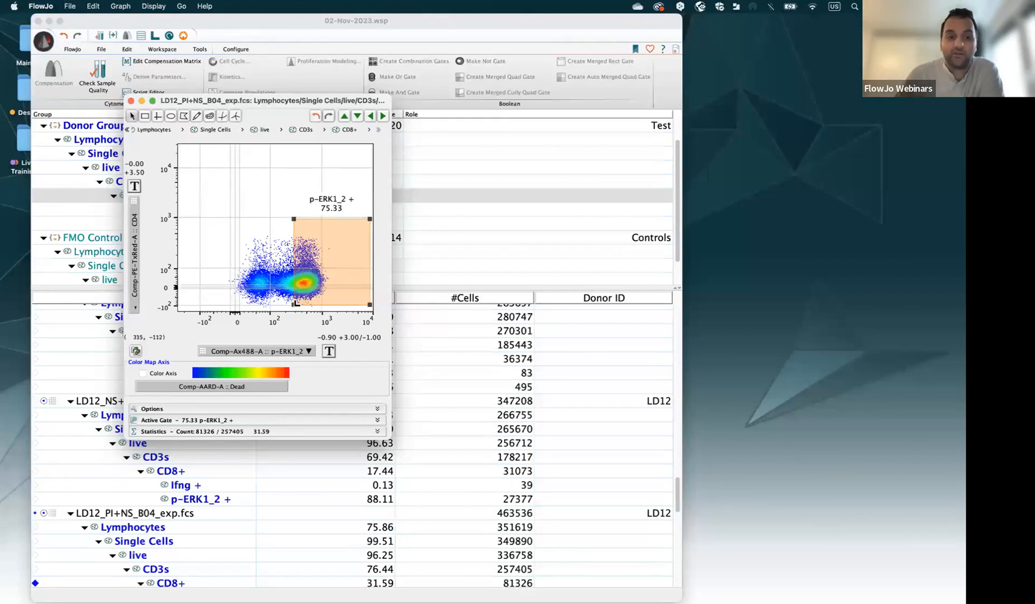
{"action": "left_click", "coordinate": [373, 116]}
{"action": "left_click", "coordinate": [382, 117]}
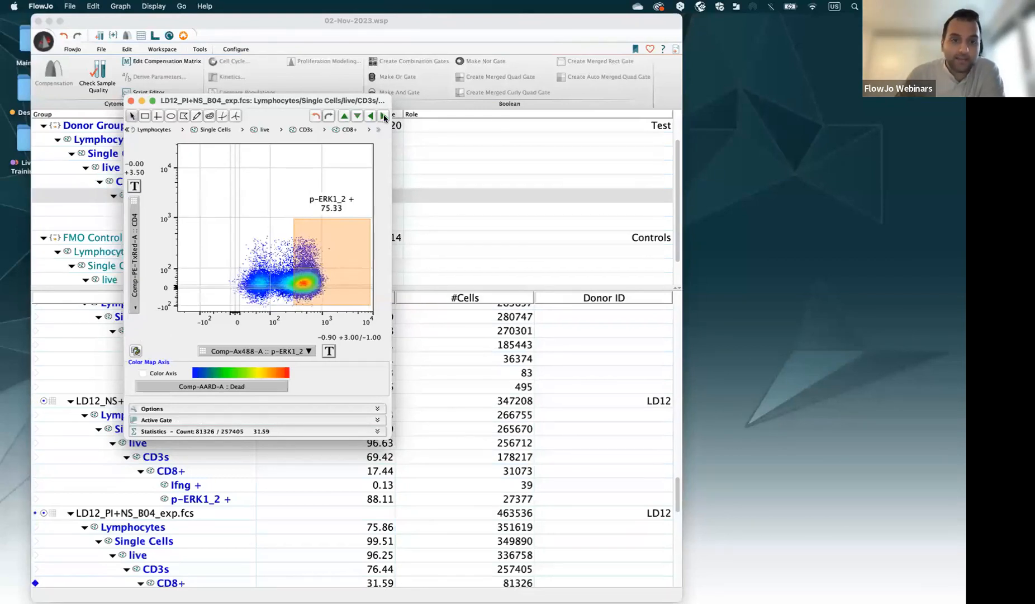
{"action": "left_click", "coordinate": [382, 117]}
{"action": "left_click", "coordinate": [371, 117]}
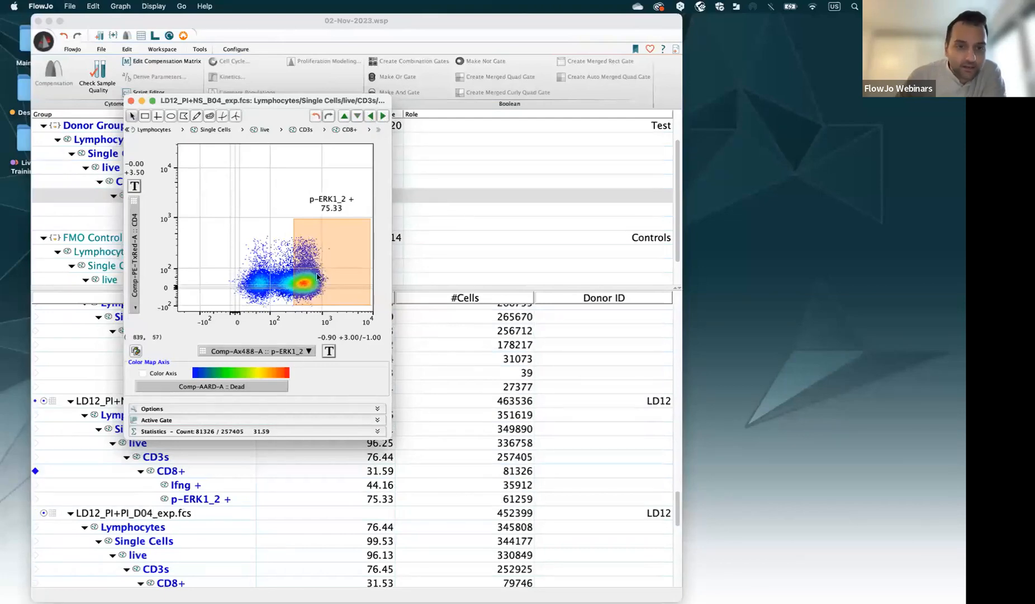
- Extend the p-ERK1_2 + gate on LD12_PI+NS_B04_exp.fcs slightly toward lower p-ERK1_2 values, starting at about 268
{"action": "left_click_drag", "start_coordinate": [268, 101], "coordinate": [480, 61]}
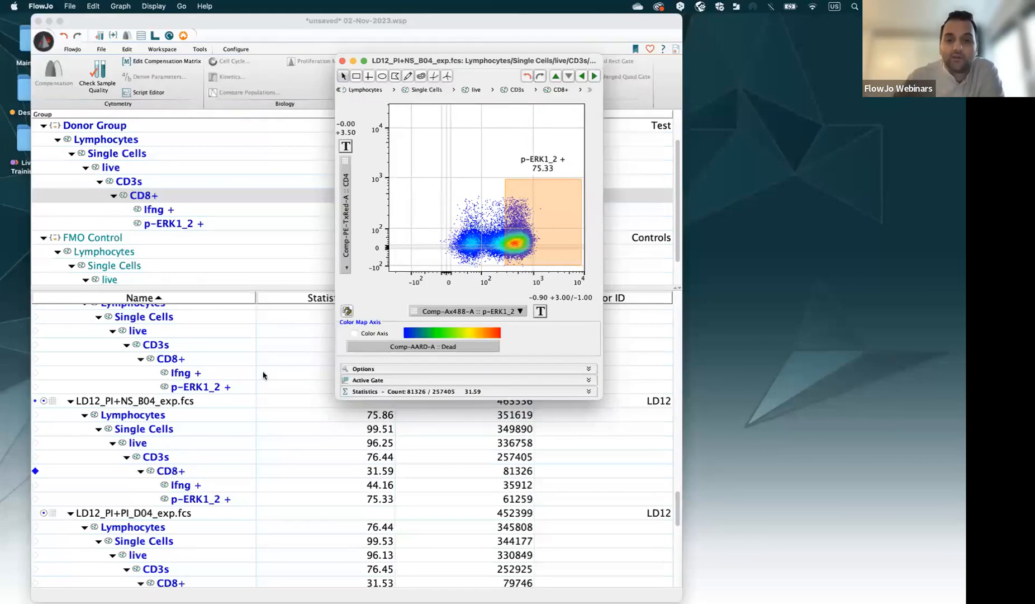
{"action": "left_click", "coordinate": [516, 258]}
{"action": "mouse_move", "coordinate": [509, 268]}
{"action": "left_mouse_down"}
{"action": "mouse_move", "coordinate": [489, 263]}
{"action": "mouse_move", "coordinate": [505, 261]}
{"action": "left_mouse_up"}
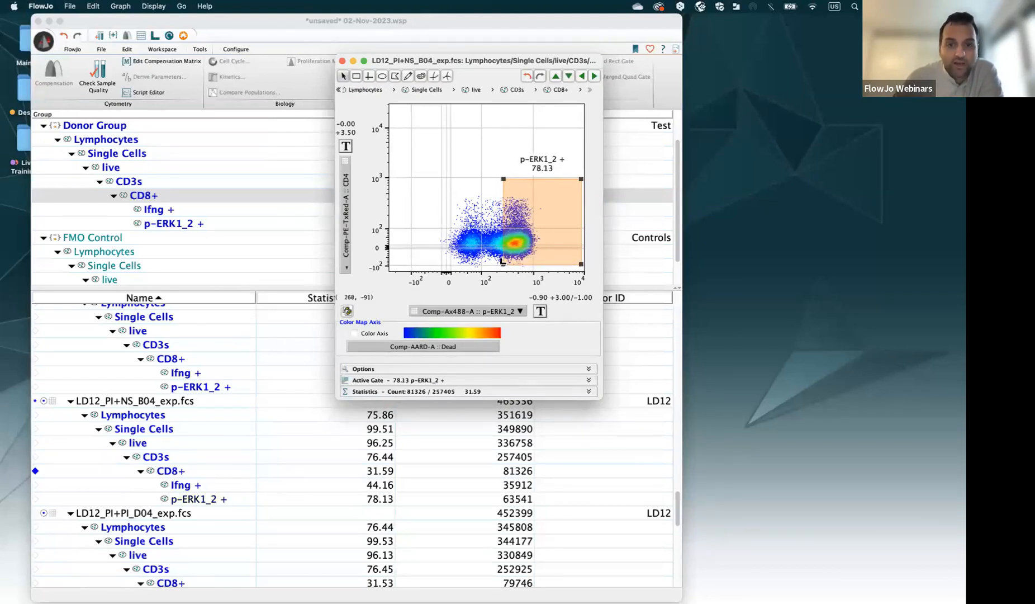
- Make the Donor Group synchronized in its group properties and apply the change
{"action": "left_click", "coordinate": [199, 470]}
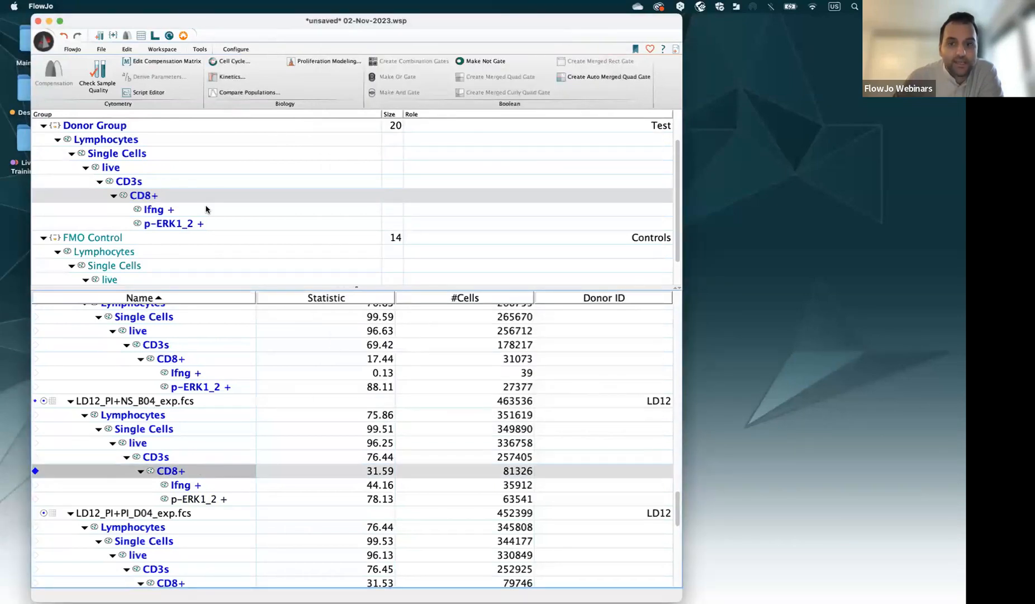
{"action": "scroll", "coordinate": [204, 211], "scroll_direction": "up", "scroll_amount": 2}
{"action": "left_click", "coordinate": [134, 153]}
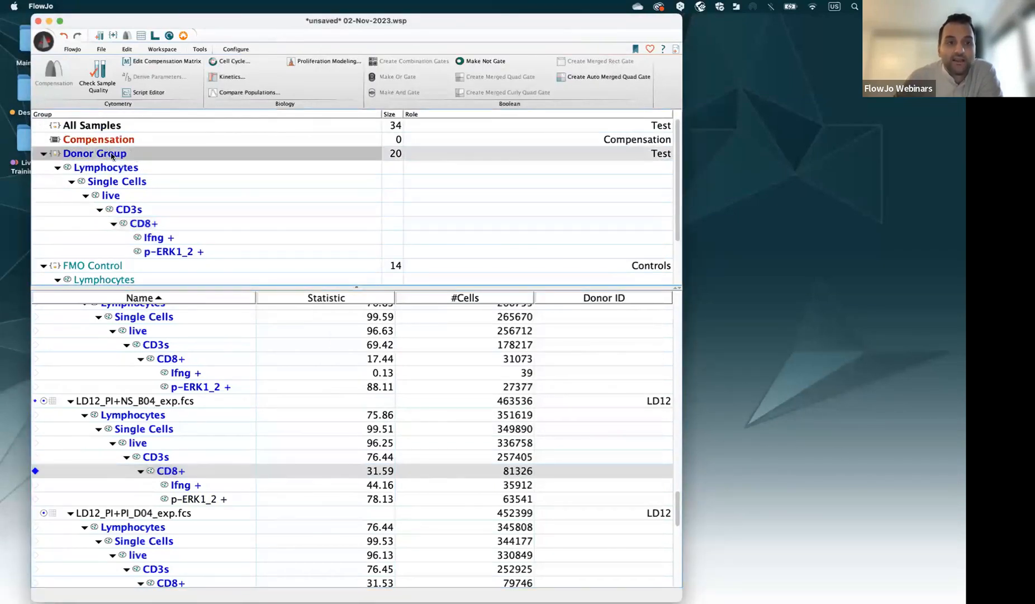
{"action": "right_click", "coordinate": [111, 156]}
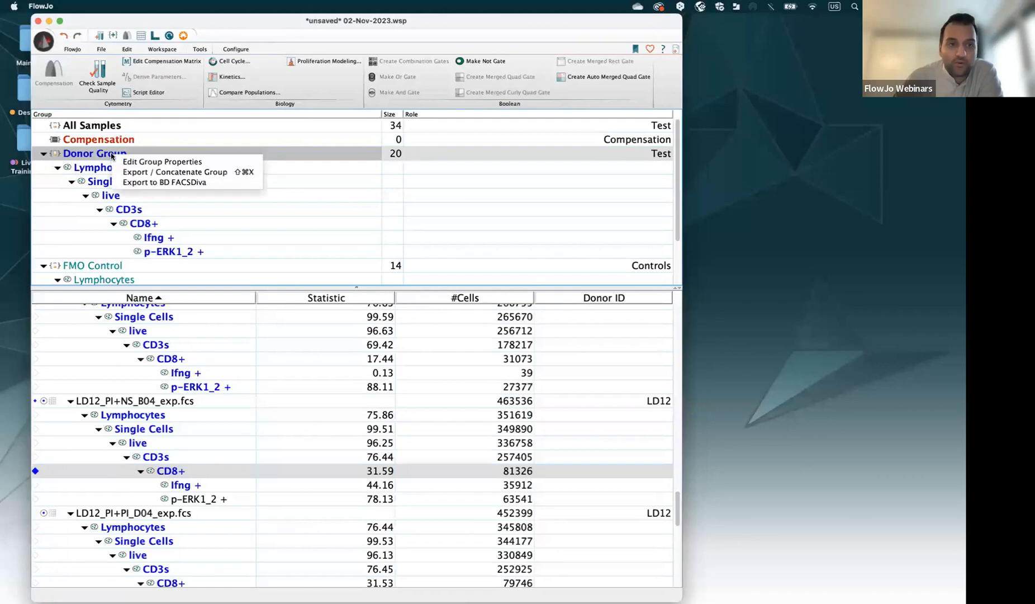
{"action": "left_click", "coordinate": [138, 162]}
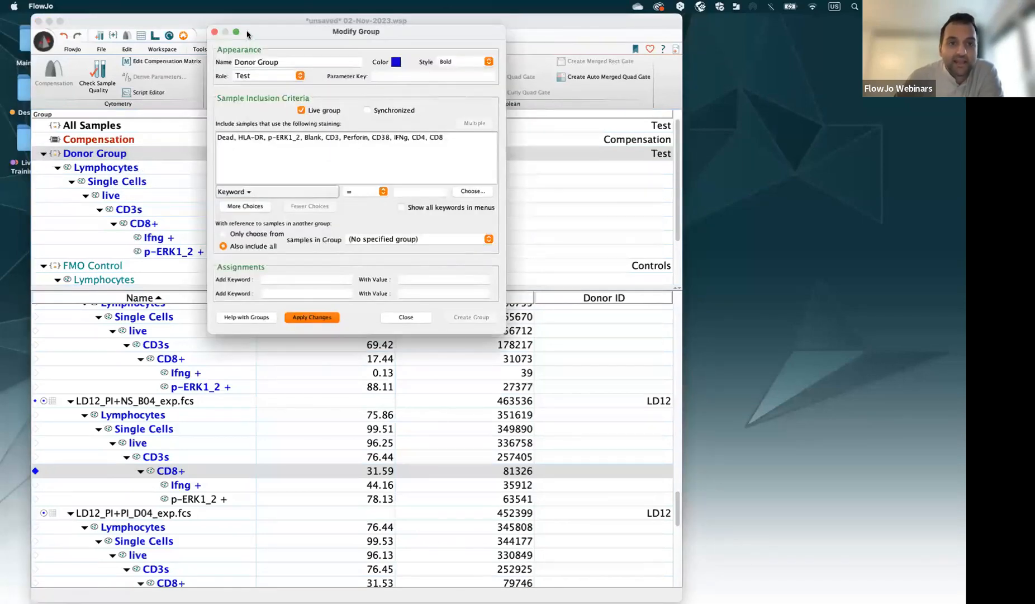
{"action": "left_click_drag", "start_coordinate": [247, 32], "coordinate": [263, 158]}
{"action": "left_click", "coordinate": [379, 233]}
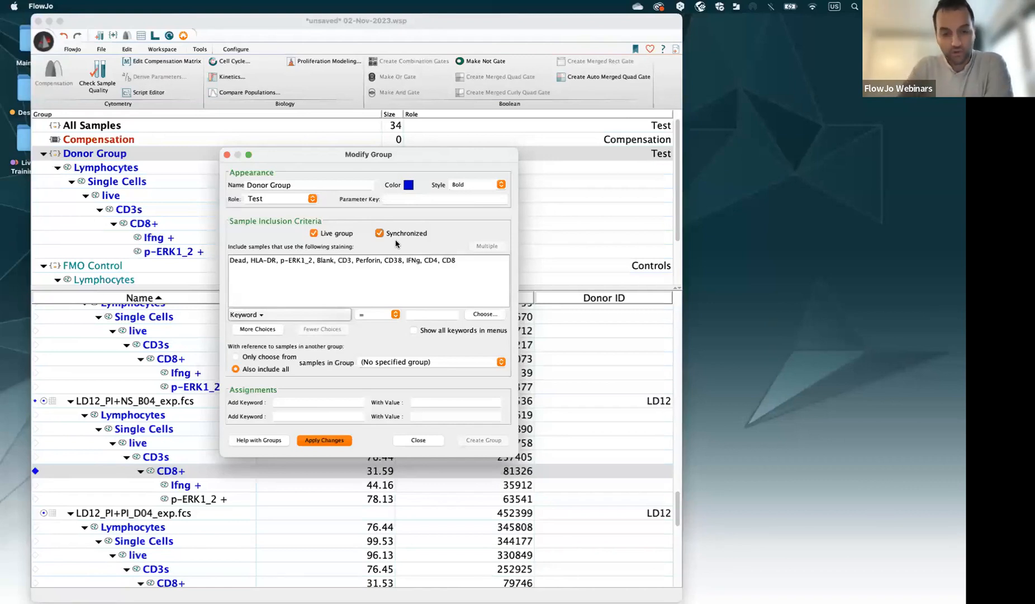
{"action": "left_click", "coordinate": [318, 440]}
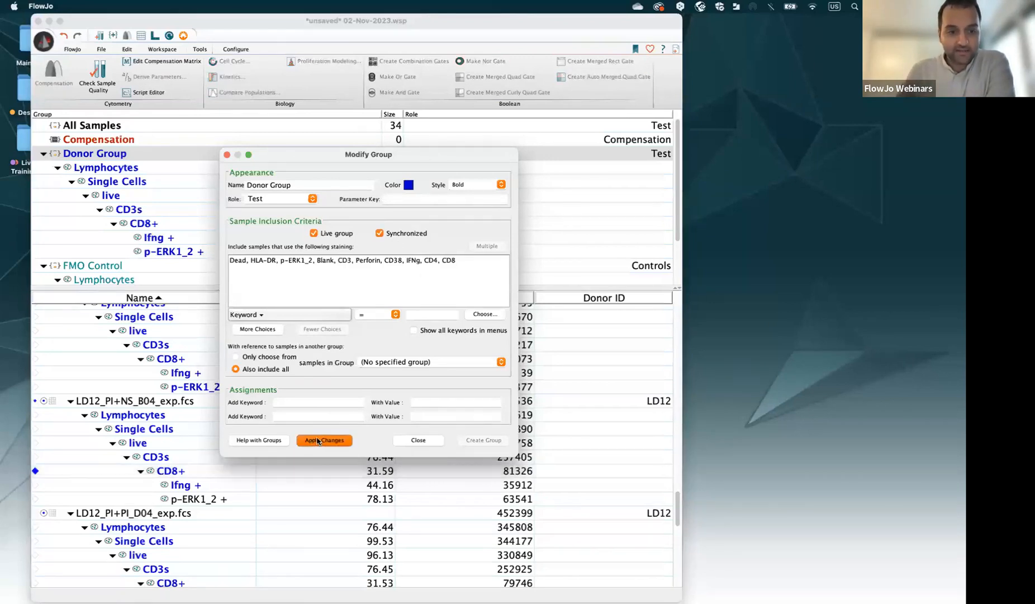
{"action": "left_click", "coordinate": [418, 440]}
- Copy the adjusted p-ERK1_2 + gate of LD12_PI+NS_B04_exp.fcs to the Donor Group
{"action": "left_click", "coordinate": [211, 498]}
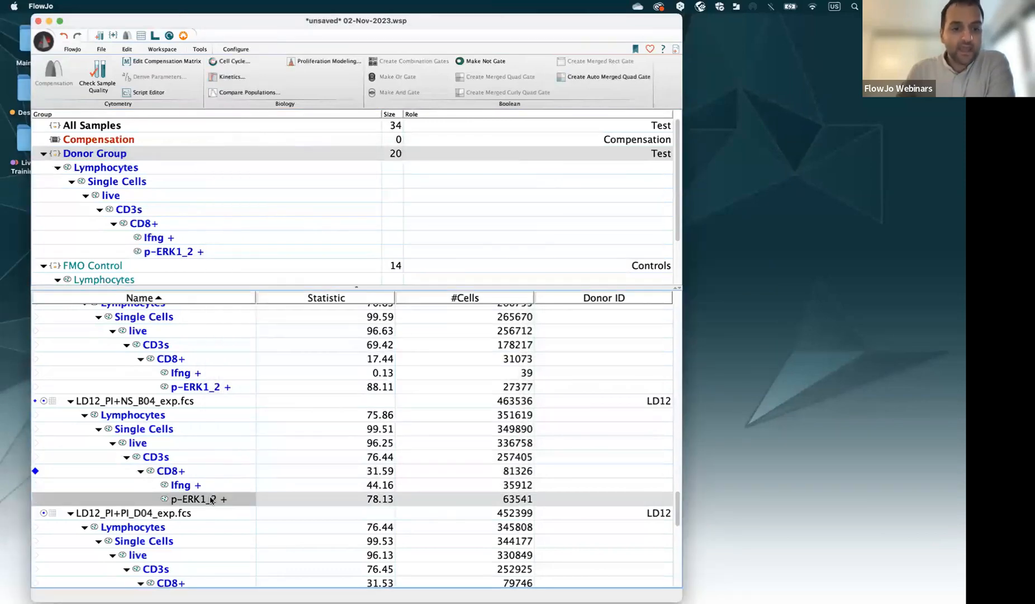
{"action": "right_click", "coordinate": [211, 498]}
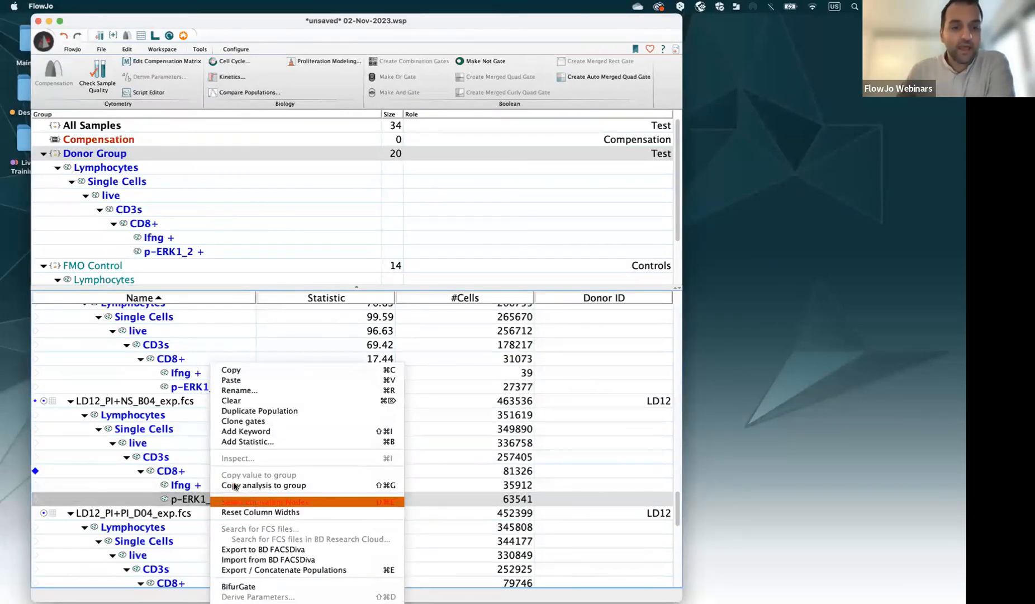
{"action": "left_click", "coordinate": [234, 485]}
- Open the CD8+ population of LD12_NS+PI_C04_exp.fcs and plot Comp-Ax488-A :: p-ERK1_2 on the x-axis, keeping the workspace statistics in view
{"action": "double_click", "coordinate": [170, 359]}
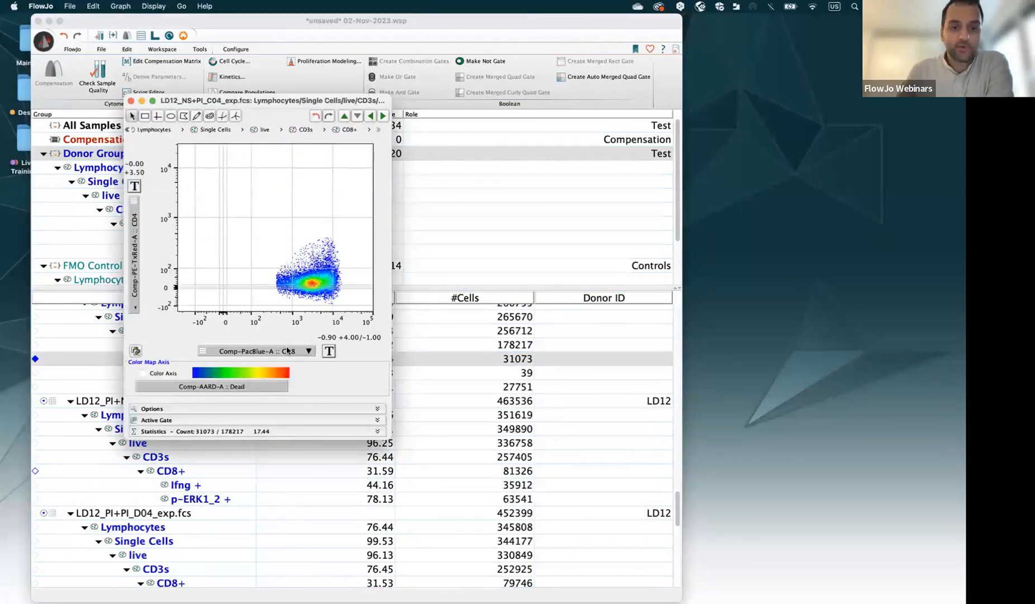
{"action": "left_click", "coordinate": [287, 351]}
{"action": "left_click", "coordinate": [380, 469]}
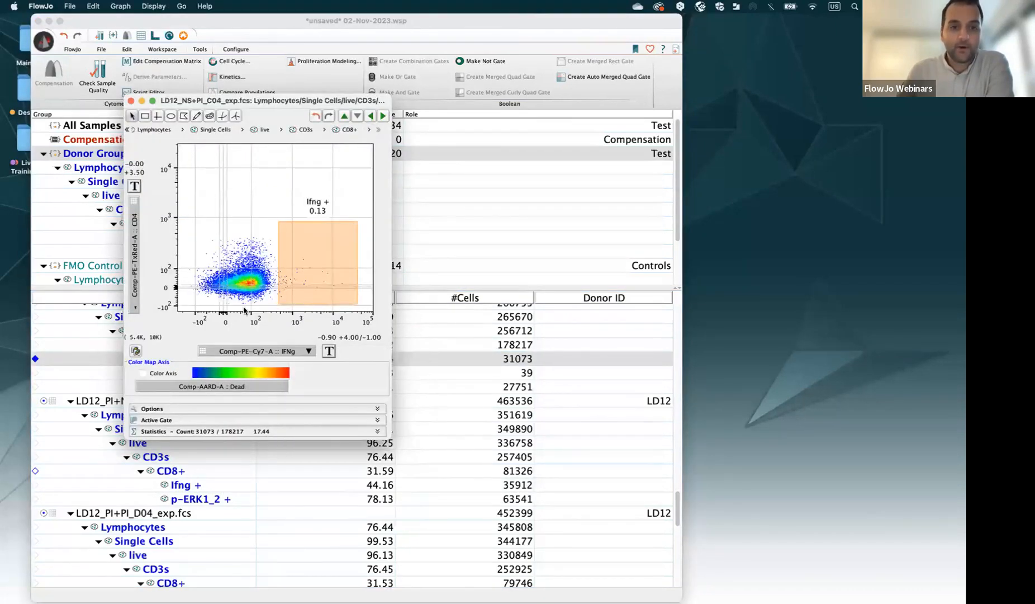
{"action": "left_click", "coordinate": [279, 351]}
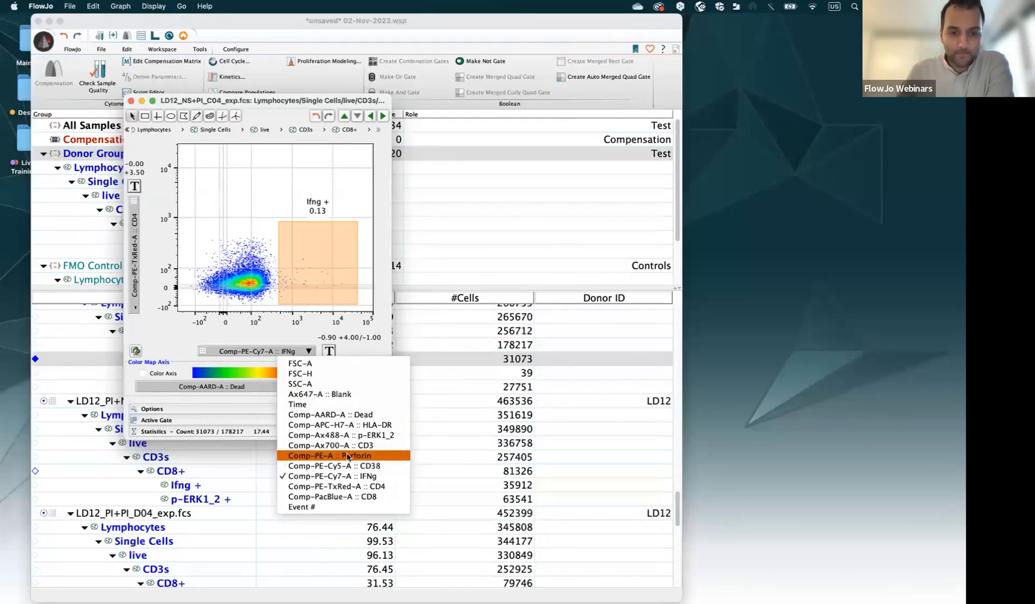
{"action": "left_click", "coordinate": [335, 435]}
{"action": "left_click_drag", "start_coordinate": [297, 104], "coordinate": [473, 107]}
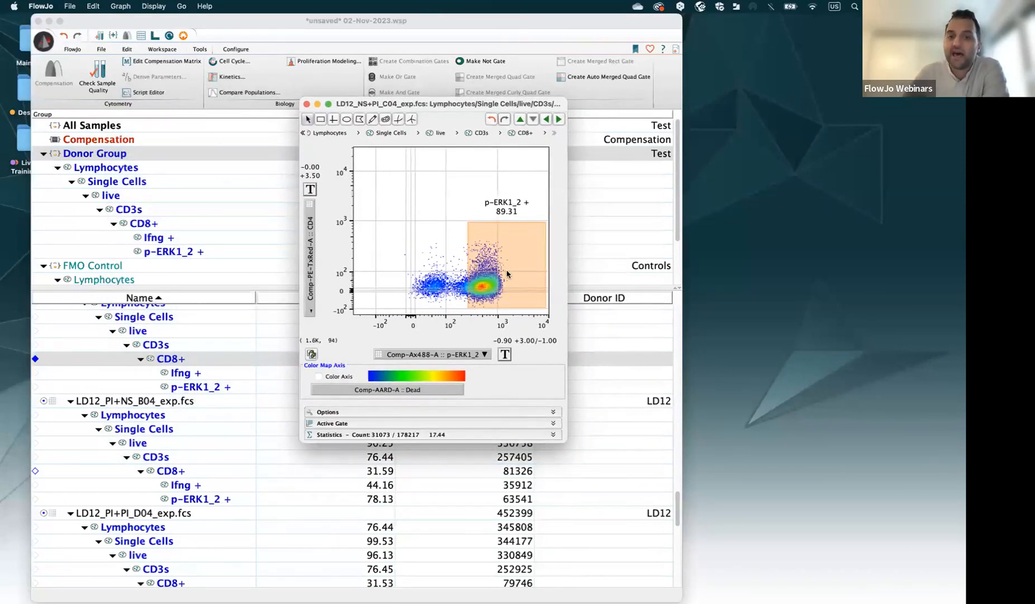
- Shift the p-ERK1_2 + gate to start just above 10^2 and step through to LD14_PI+NS_B05_exp.fcs to check its position across samples
{"action": "left_click_drag", "start_coordinate": [515, 266], "coordinate": [499, 266]}
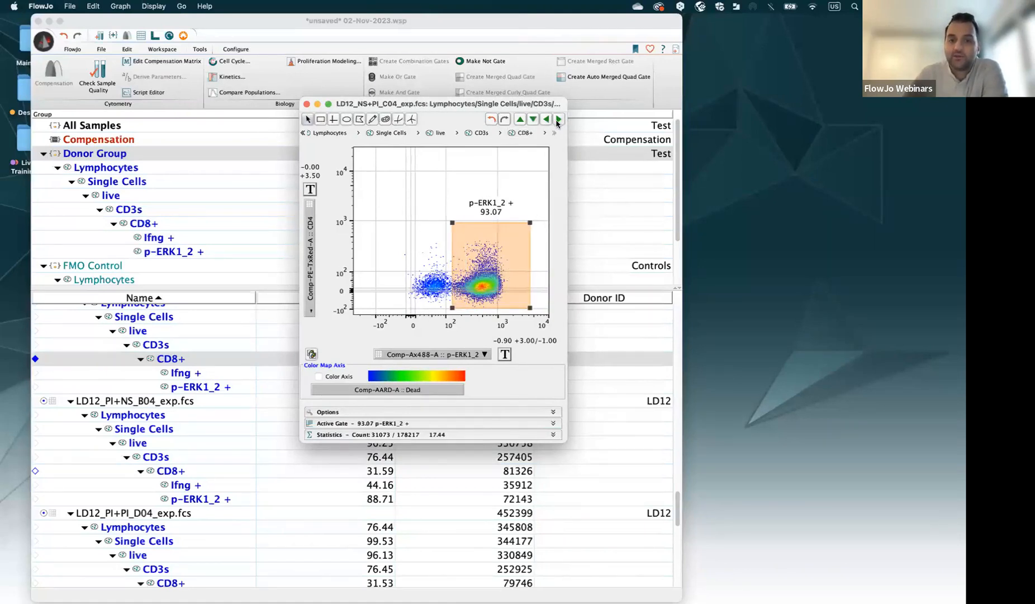
{"action": "left_click", "coordinate": [558, 119]}
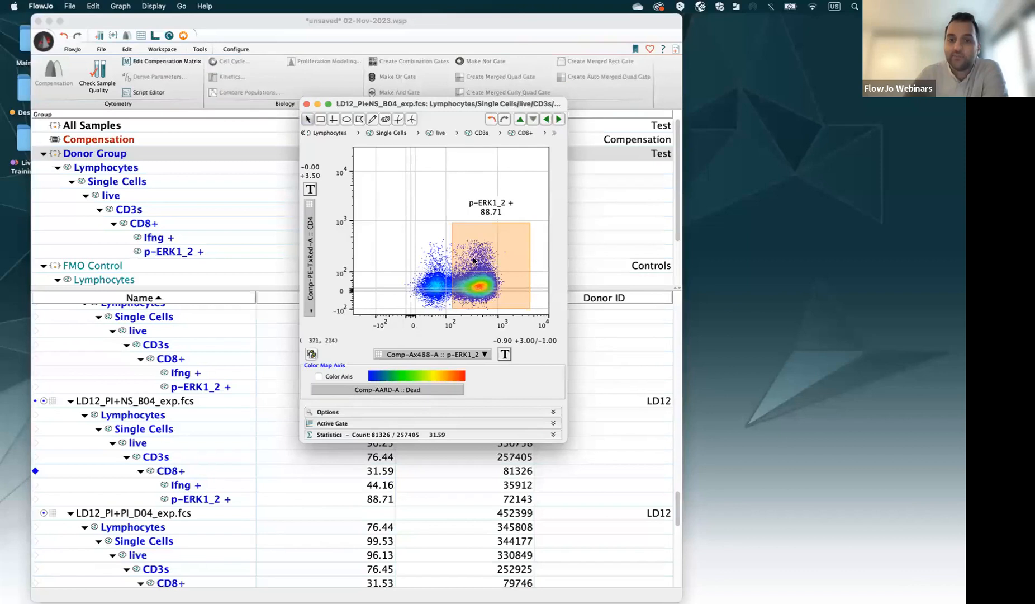
{"action": "left_click_drag", "start_coordinate": [473, 260], "coordinate": [476, 260]}
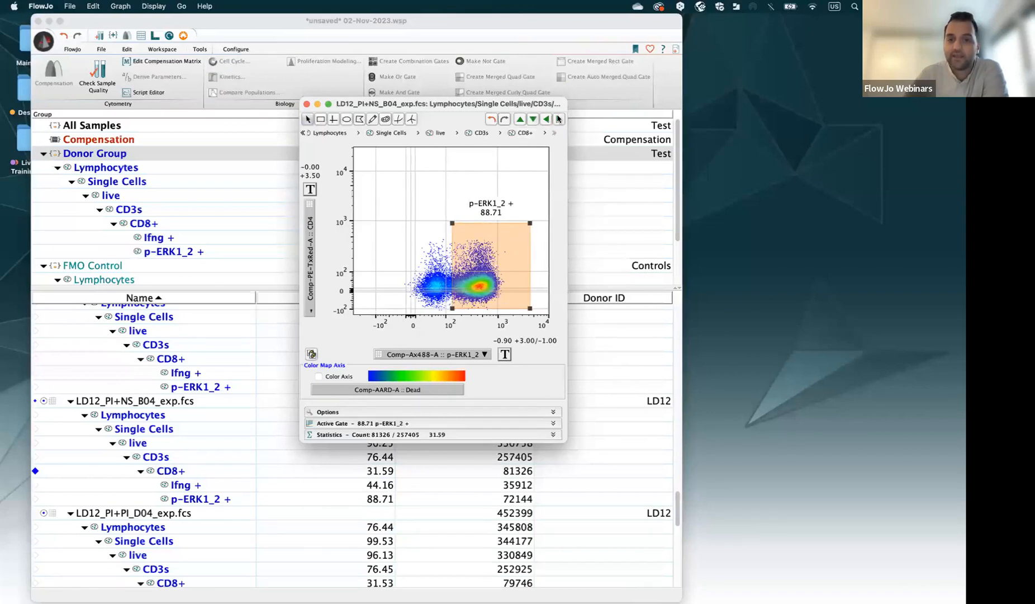
{"action": "left_click", "coordinate": [558, 119]}
{"action": "left_click", "coordinate": [559, 119]}
{"action": "left_click", "coordinate": [559, 119]}
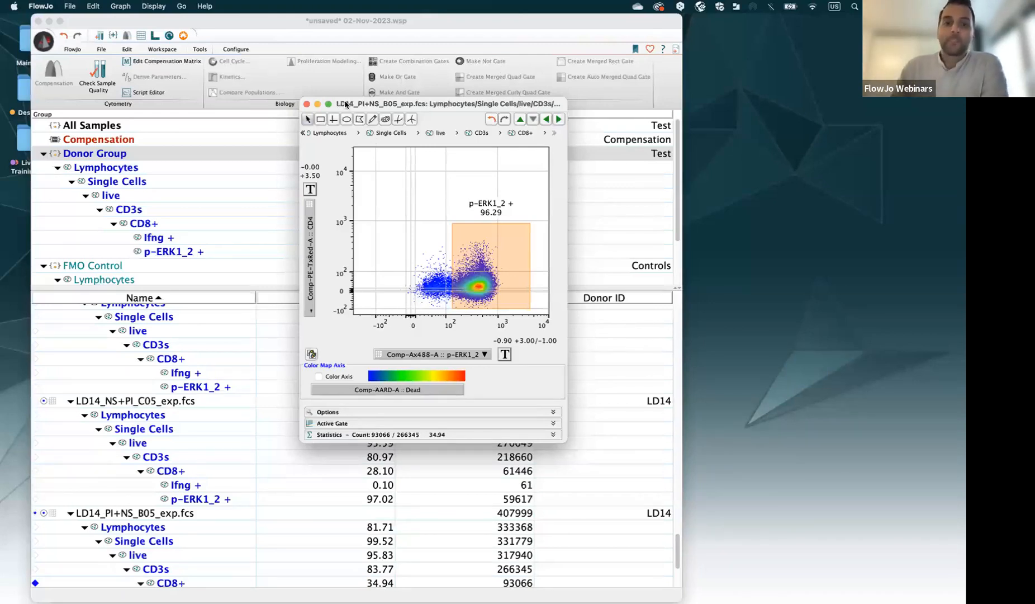
- Close the LD14_PI+NS_B05_exp.fcs graph and go back to the first sample, LD1_NS+NS_A01_exp.fcs, in the workspace
{"action": "left_click", "coordinate": [305, 104]}
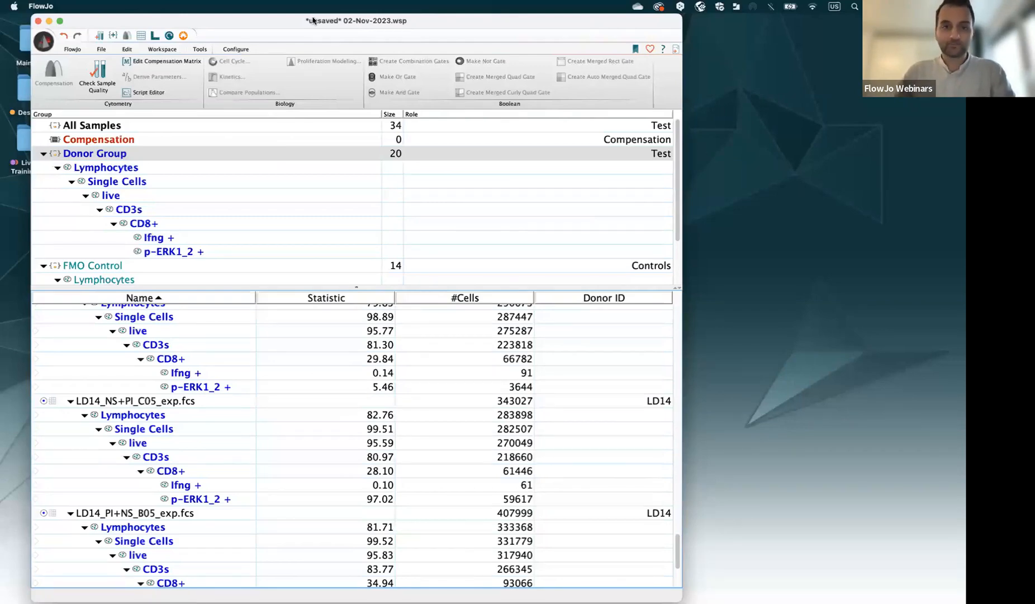
{"action": "left_click_drag", "start_coordinate": [296, 16], "coordinate": [275, 16]}
{"action": "scroll", "coordinate": [176, 352], "scroll_direction": "up", "scroll_amount": 10}
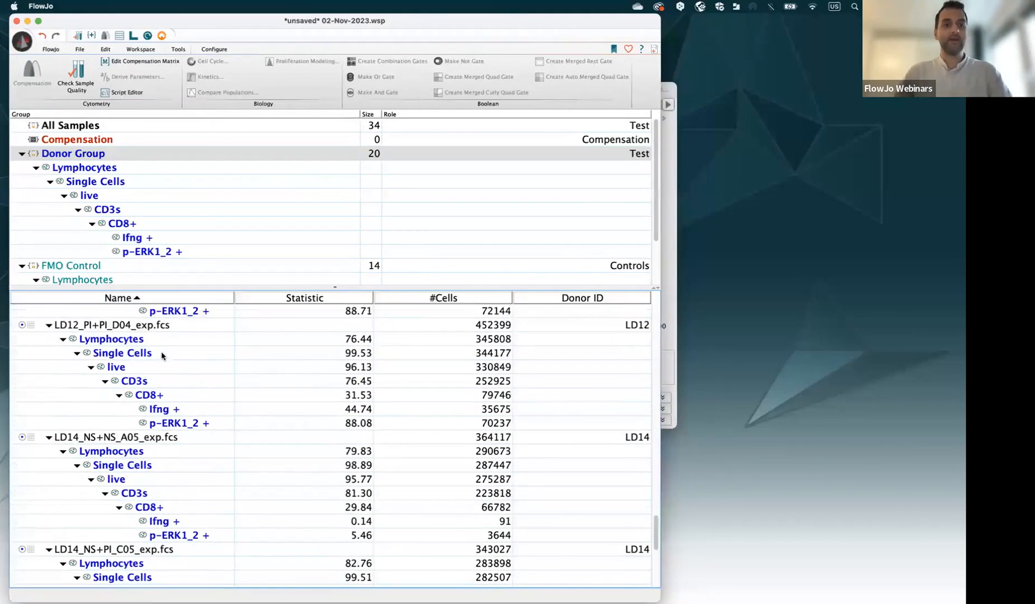
{"action": "scroll", "coordinate": [176, 379], "scroll_direction": "up", "scroll_amount": 8}
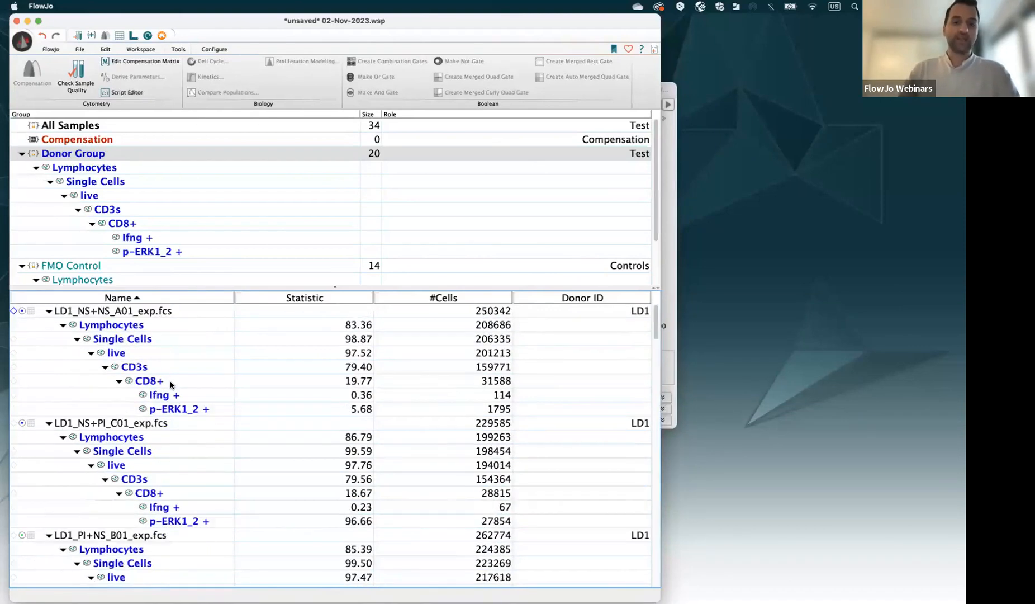
{"action": "left_click_drag", "start_coordinate": [212, 16], "coordinate": [218, 17]}
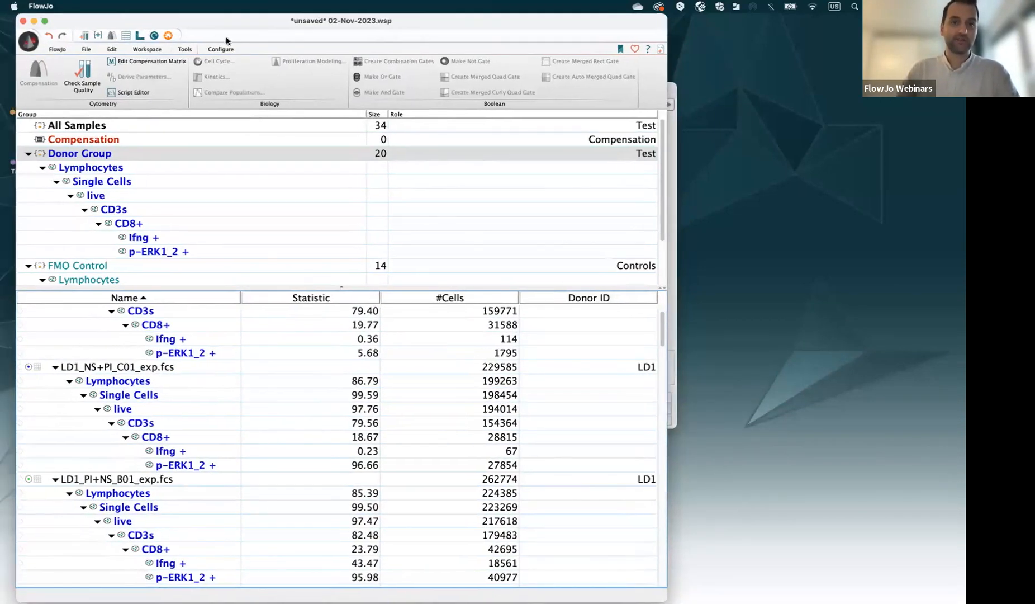
- Open the layout editor, rename the default layout as Graphs and give it a color label
{"action": "left_click", "coordinate": [140, 35]}
{"action": "left_click_drag", "start_coordinate": [176, 23], "coordinate": [237, 71]}
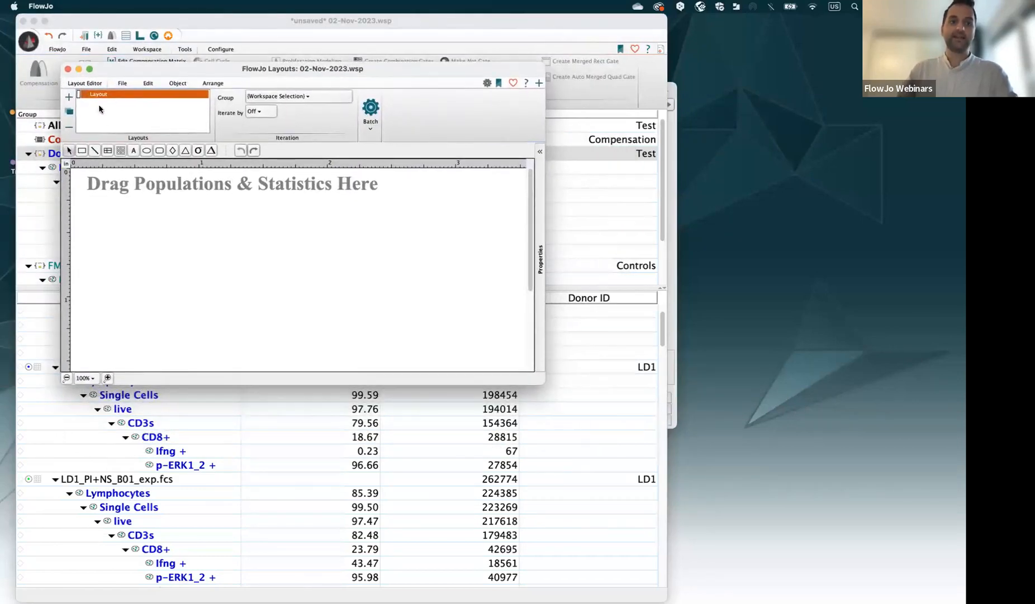
{"action": "double_click", "coordinate": [111, 95]}
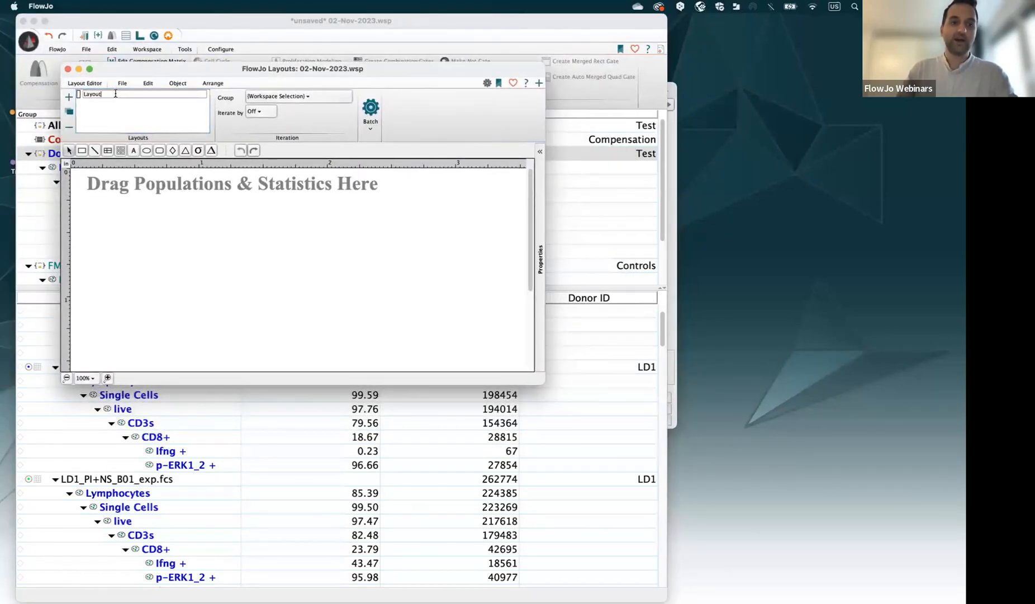
{"action": "left_click_drag", "start_coordinate": [112, 94], "coordinate": [65, 94]}
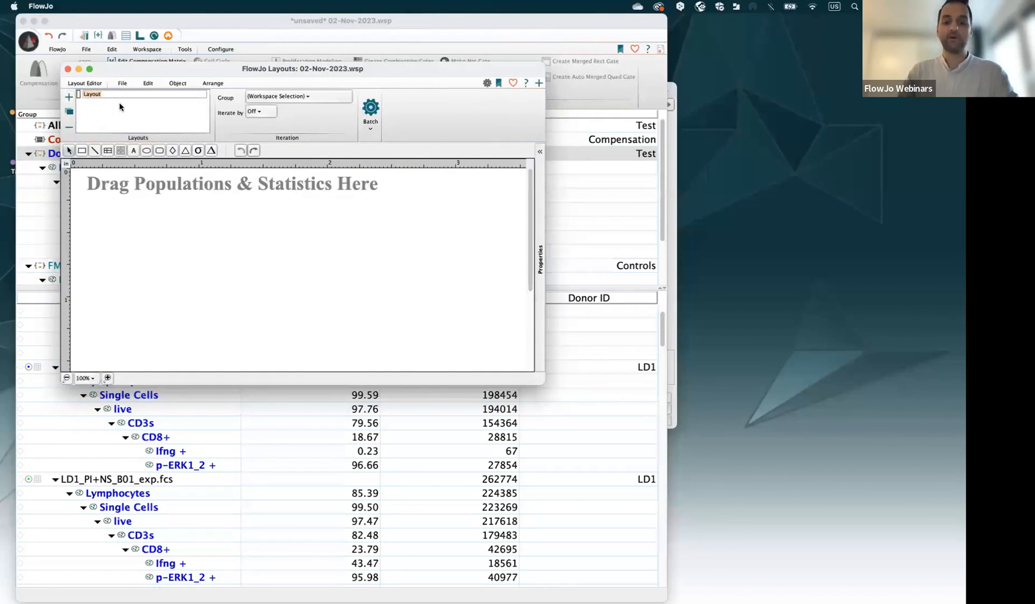
{"action": "type", "text": "Graphs"}
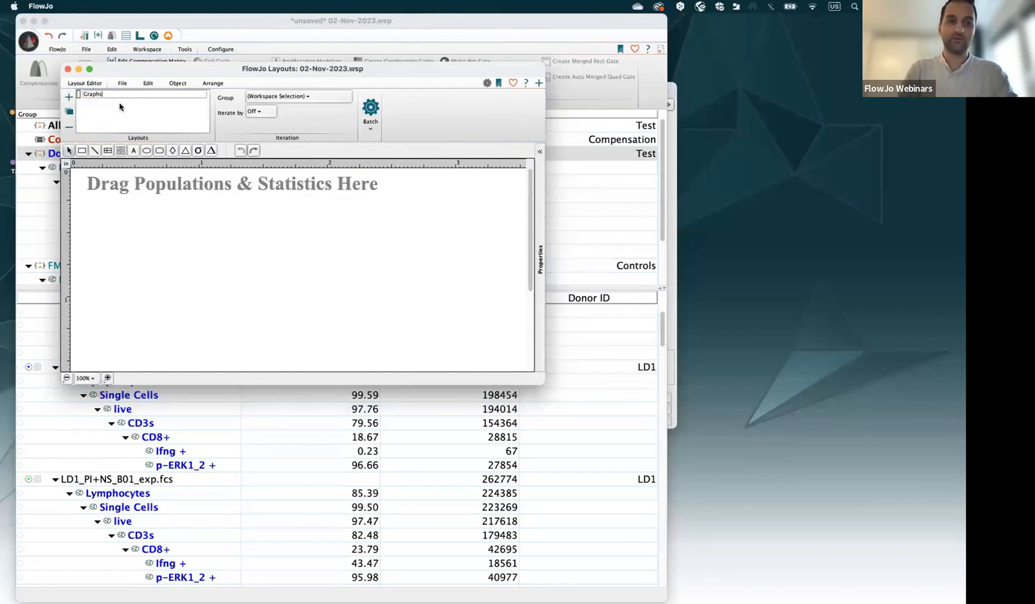
{"action": "left_click", "coordinate": [78, 96]}
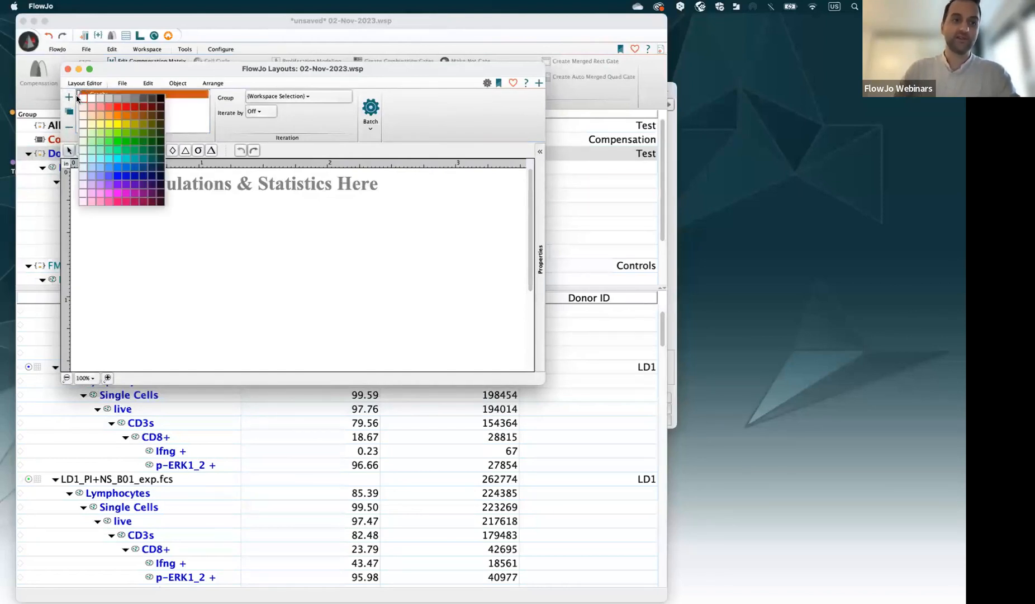
{"action": "left_click", "coordinate": [112, 120]}
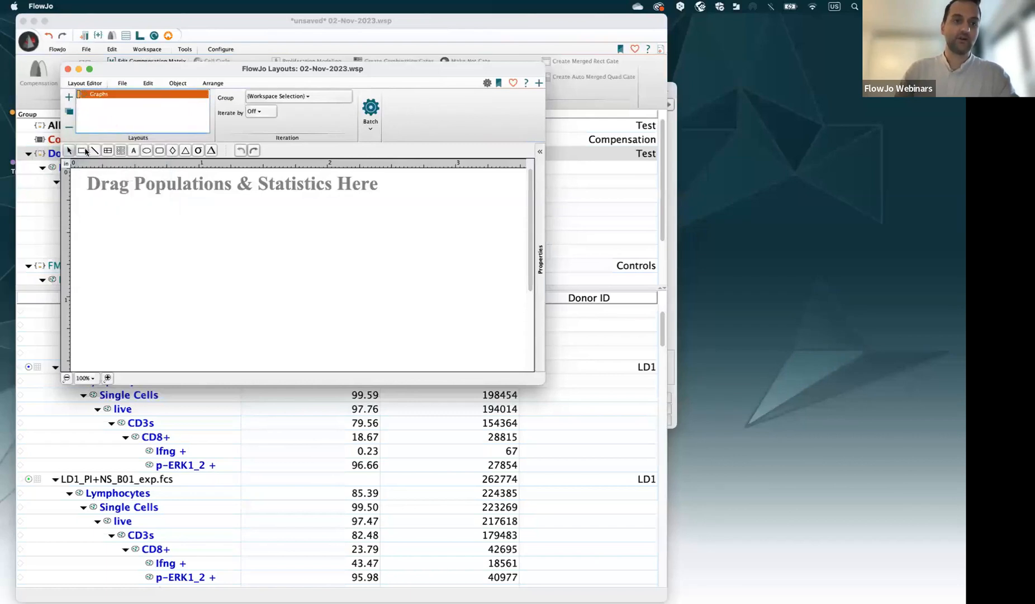
- Enlarge the layout editor window, zoom the Graphs layout out to 12% and stretch its page divisions
{"action": "left_click", "coordinate": [67, 379]}
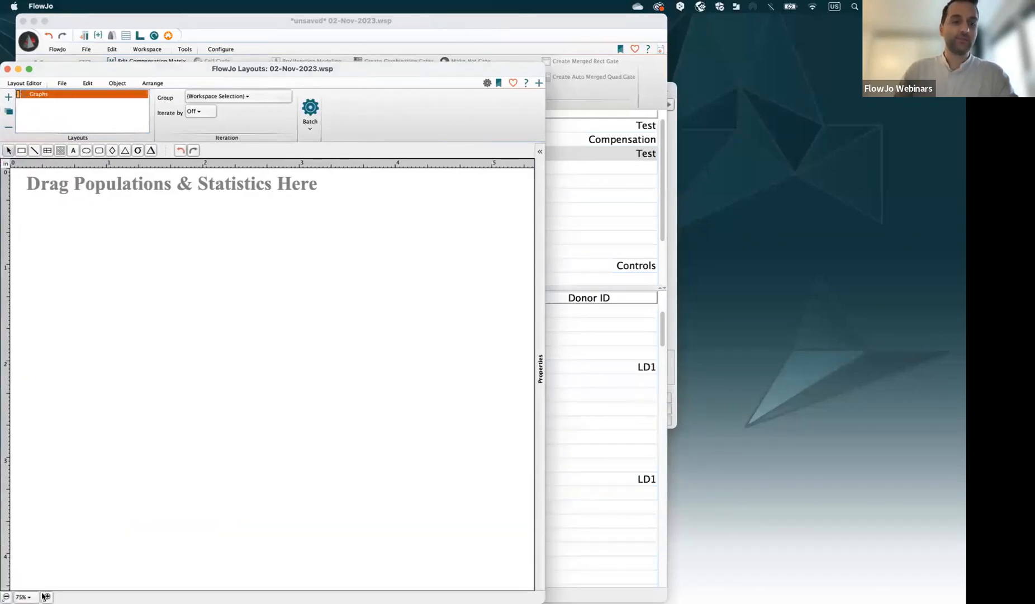
{"action": "left_click", "coordinate": [7, 596]}
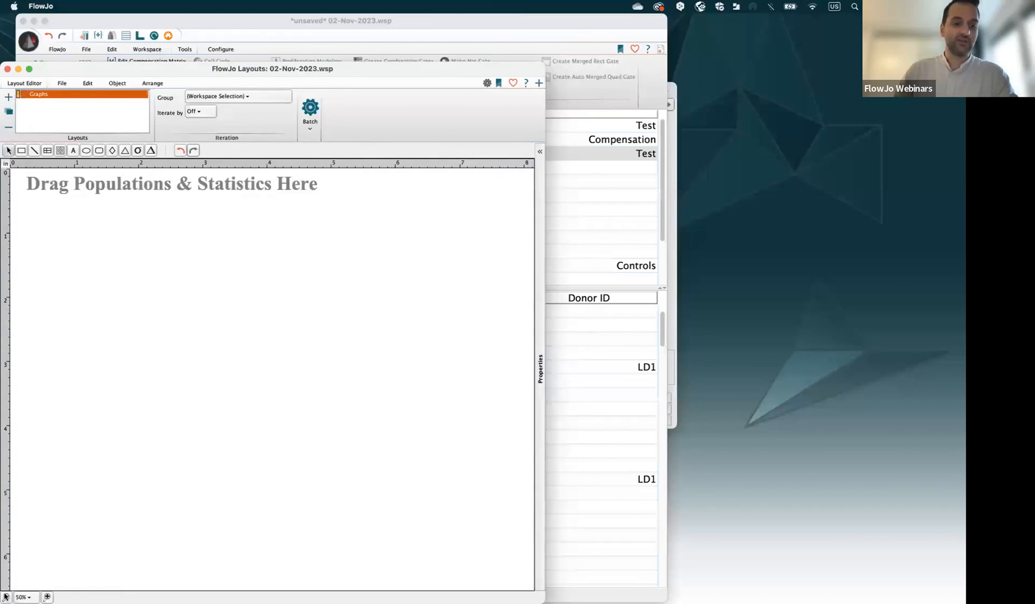
{"action": "left_click", "coordinate": [6, 596]}
{"action": "left_click", "coordinate": [6, 596]}
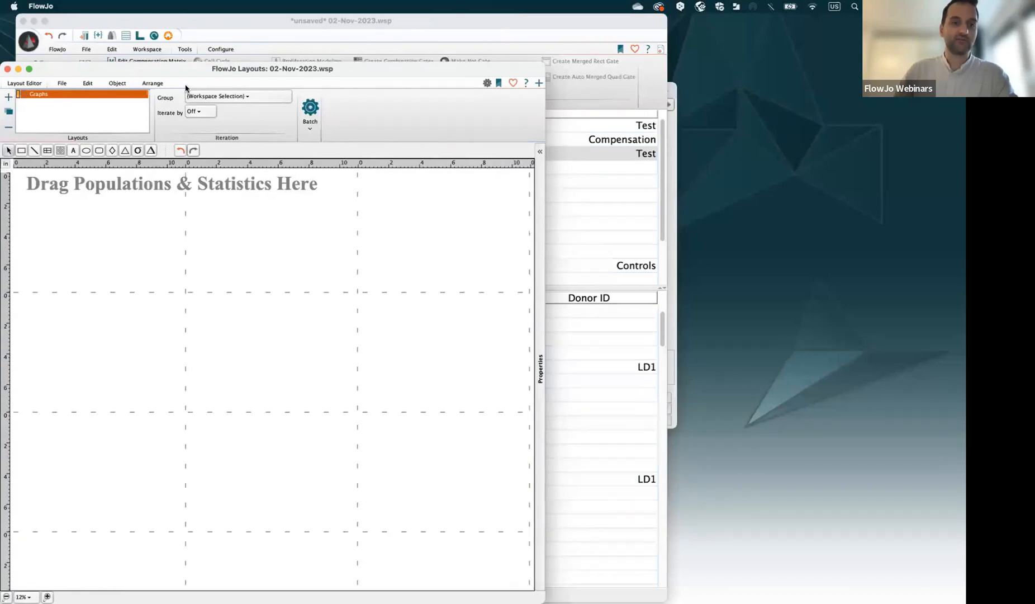
{"action": "left_click_drag", "start_coordinate": [204, 69], "coordinate": [304, 40]}
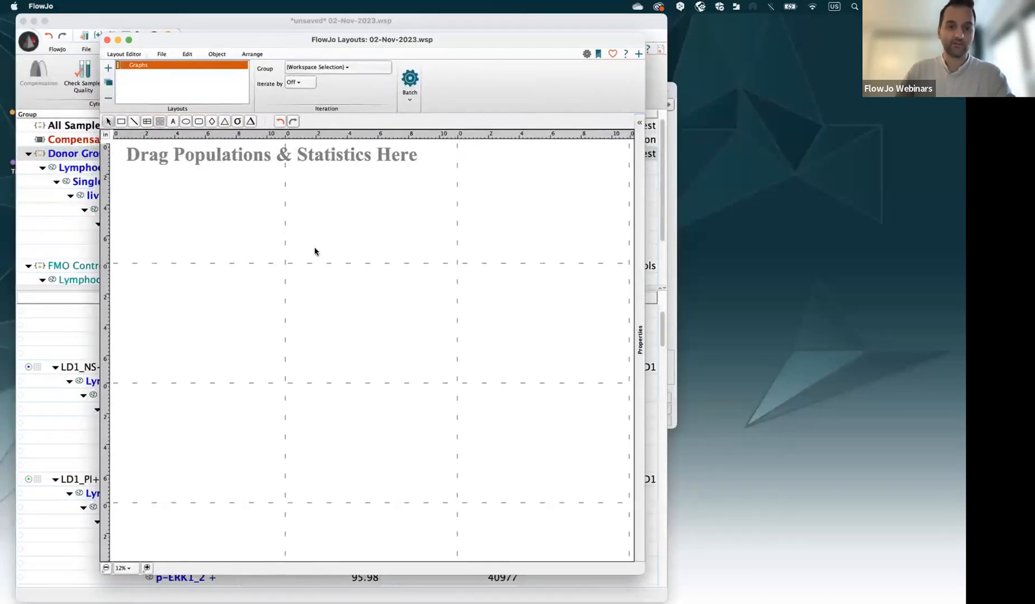
{"action": "left_click_drag", "start_coordinate": [285, 260], "coordinate": [329, 380]}
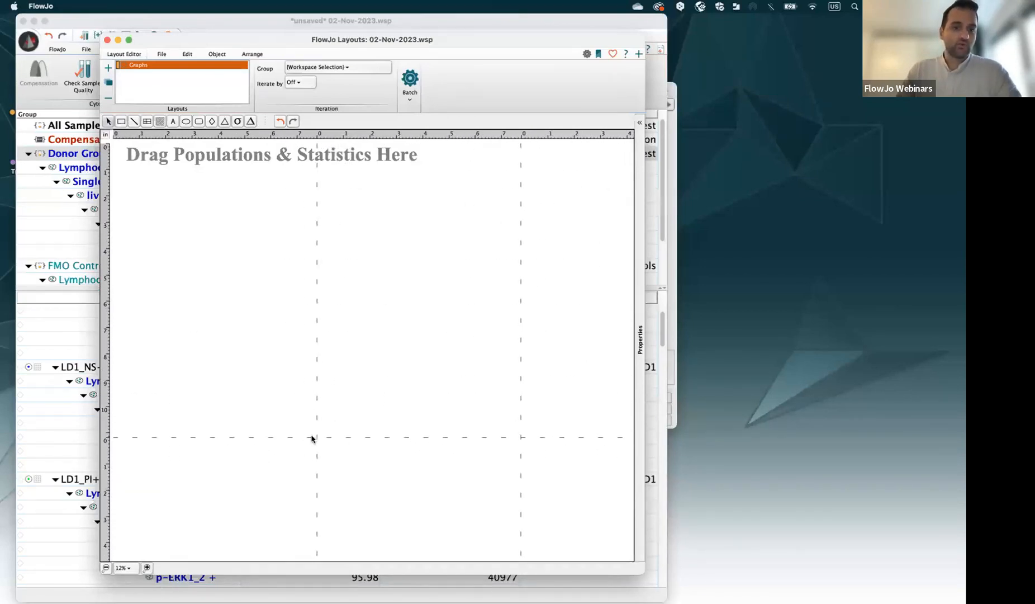
- Arrange the layout editor beside a narrowed workspace window and widen the workspace's Name column to fit the sample names
{"action": "left_click_drag", "start_coordinate": [208, 42], "coordinate": [365, 38]}
{"action": "scroll", "coordinate": [181, 344], "scroll_direction": "up", "scroll_amount": 3}
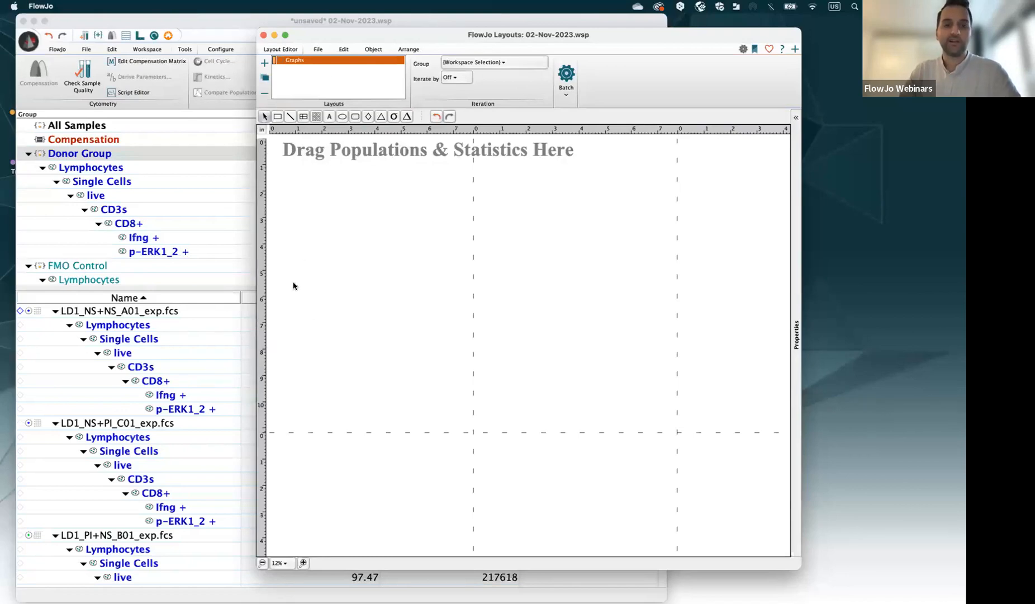
{"action": "left_click", "coordinate": [380, 21]}
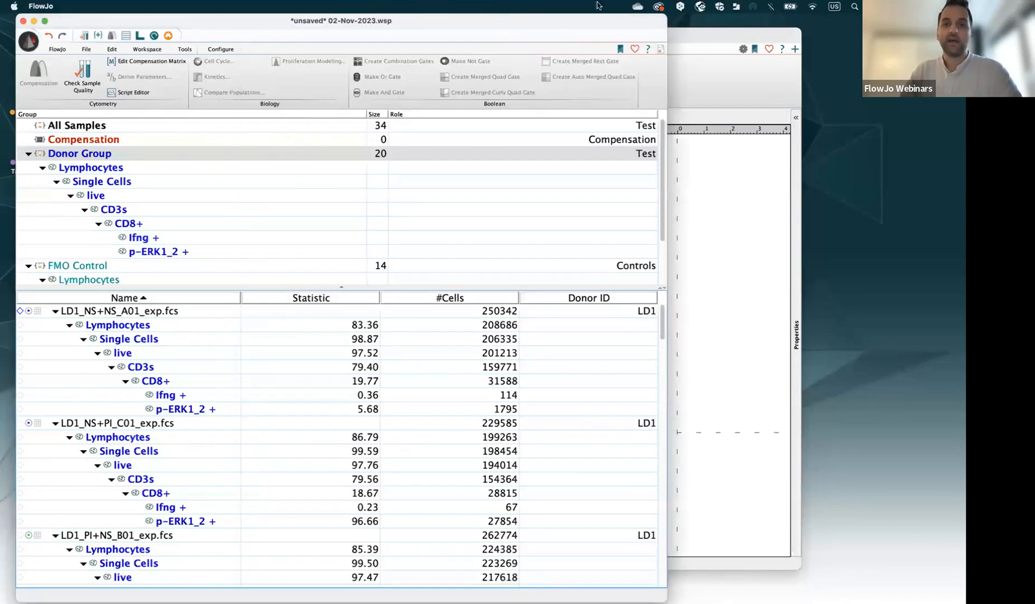
{"action": "left_click_drag", "start_coordinate": [665, 15], "coordinate": [372, 13]}
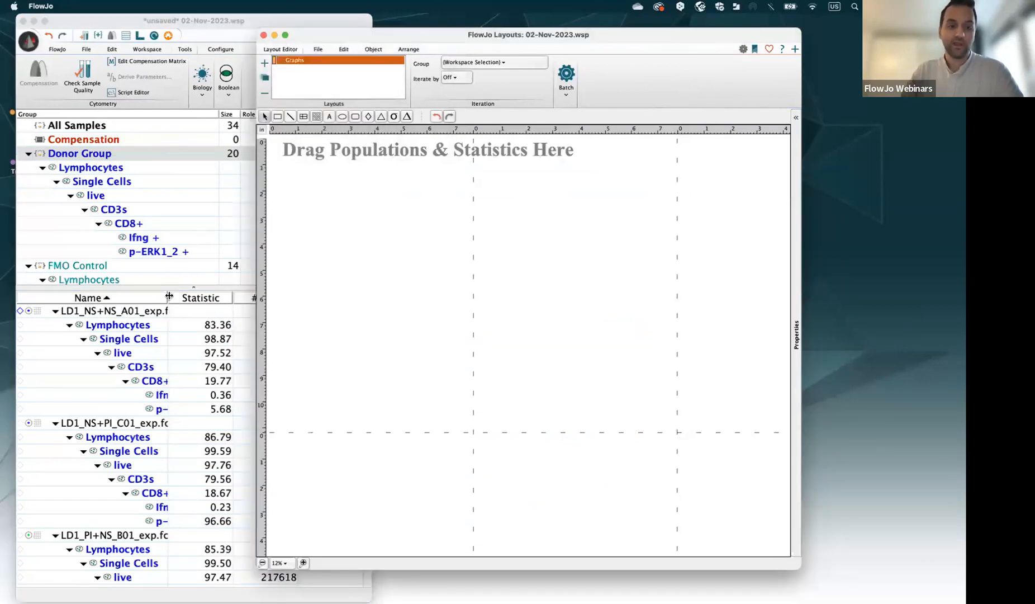
{"action": "left_click_drag", "start_coordinate": [168, 298], "coordinate": [204, 297]}
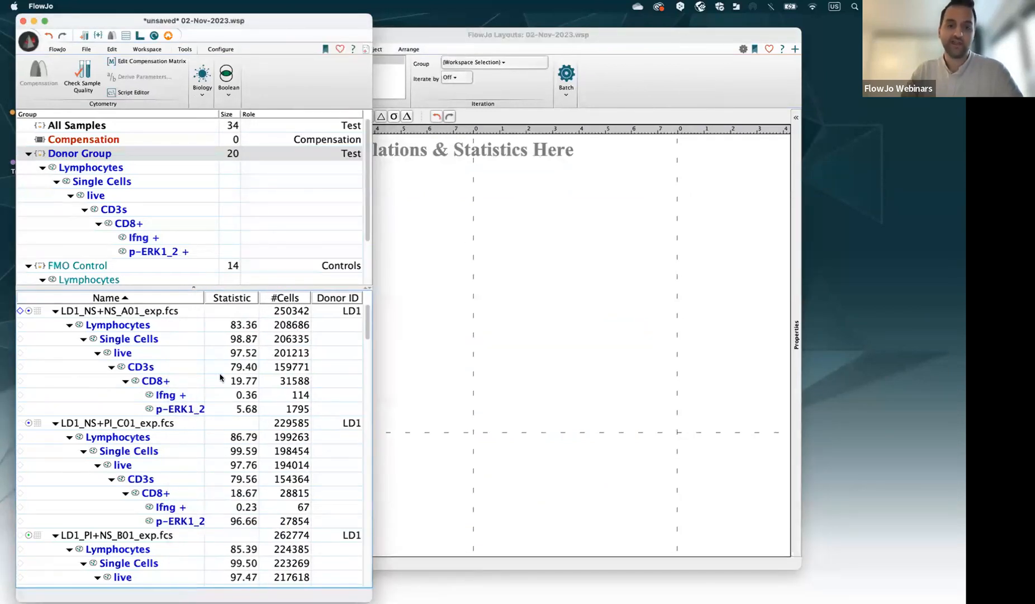
- Add the CD8+ plot of LD1_NS+NS_A01_exp.fcs to the Graphs layout and place it near the first page's left edge at 50% zoom
{"action": "left_click_drag", "start_coordinate": [153, 383], "coordinate": [311, 165]}
{"action": "left_click", "coordinate": [468, 339]}
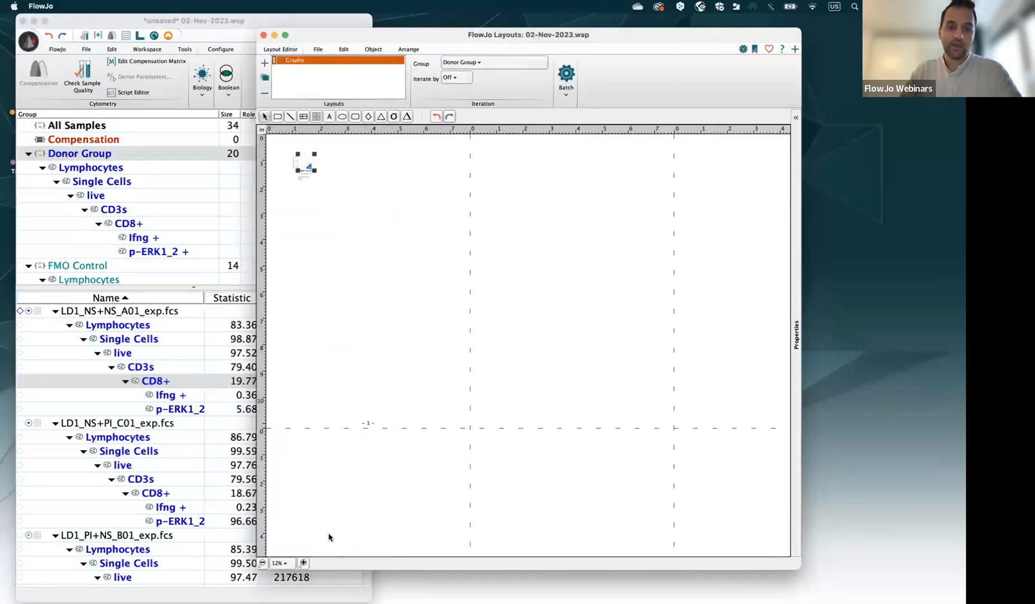
{"action": "left_click", "coordinate": [304, 561]}
{"action": "left_click", "coordinate": [262, 563]}
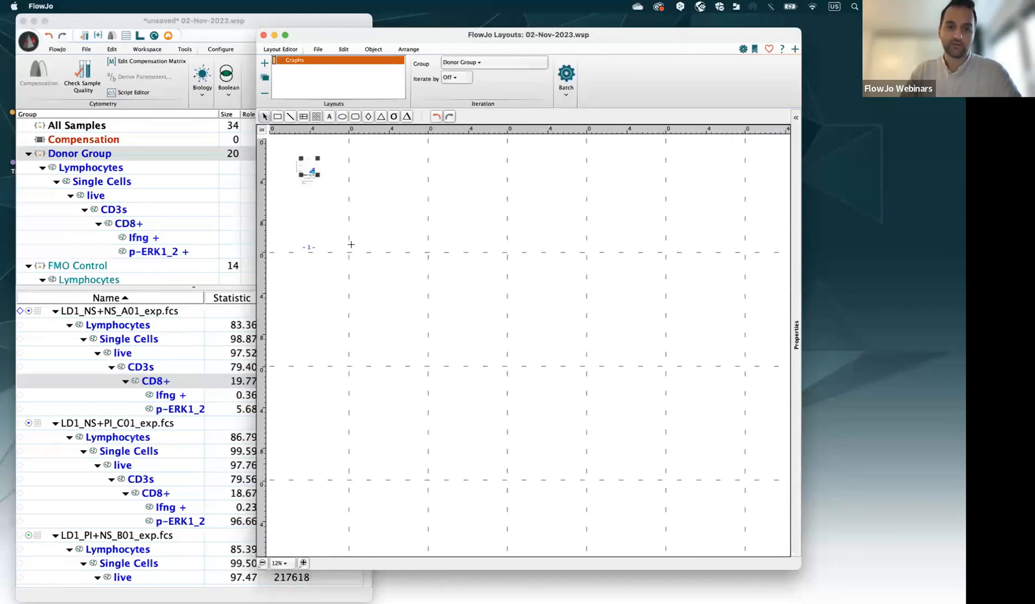
{"action": "left_click", "coordinate": [303, 562]}
{"action": "left_click", "coordinate": [303, 562]}
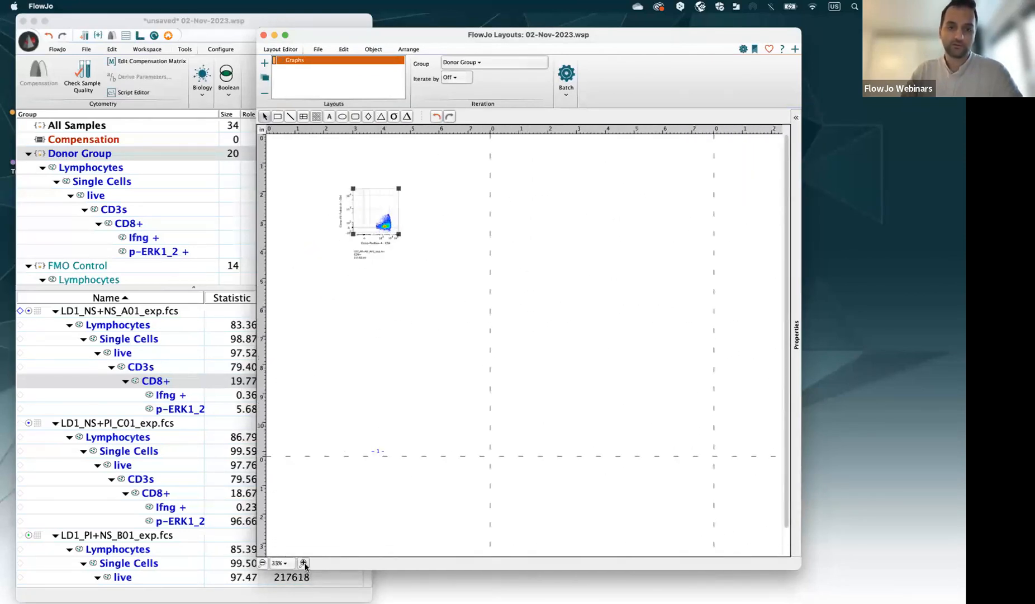
{"action": "scroll", "coordinate": [381, 461], "scroll_direction": "down", "scroll_amount": 3}
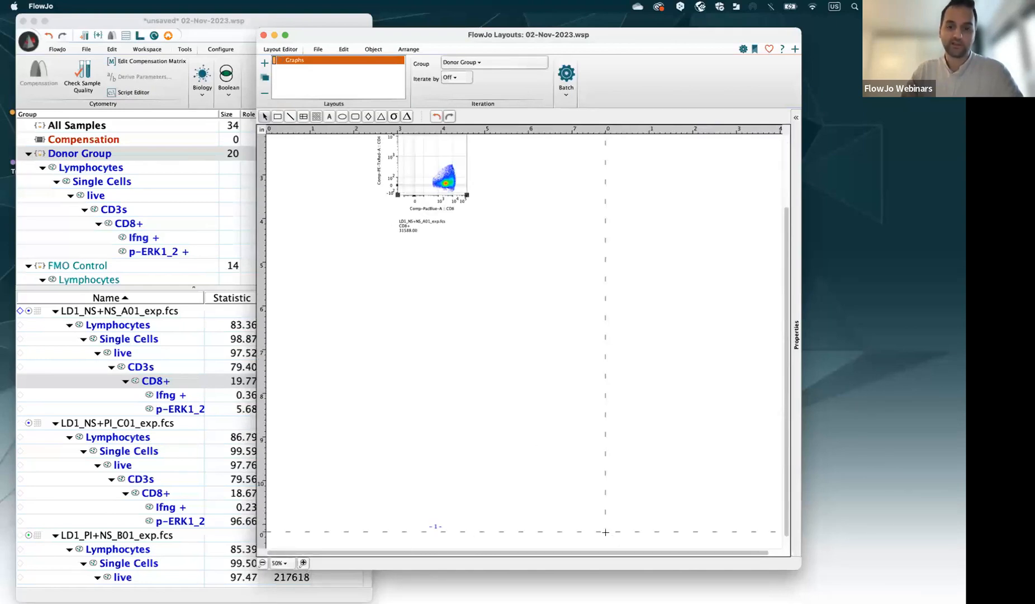
{"action": "left_click_drag", "start_coordinate": [429, 166], "coordinate": [335, 195]}
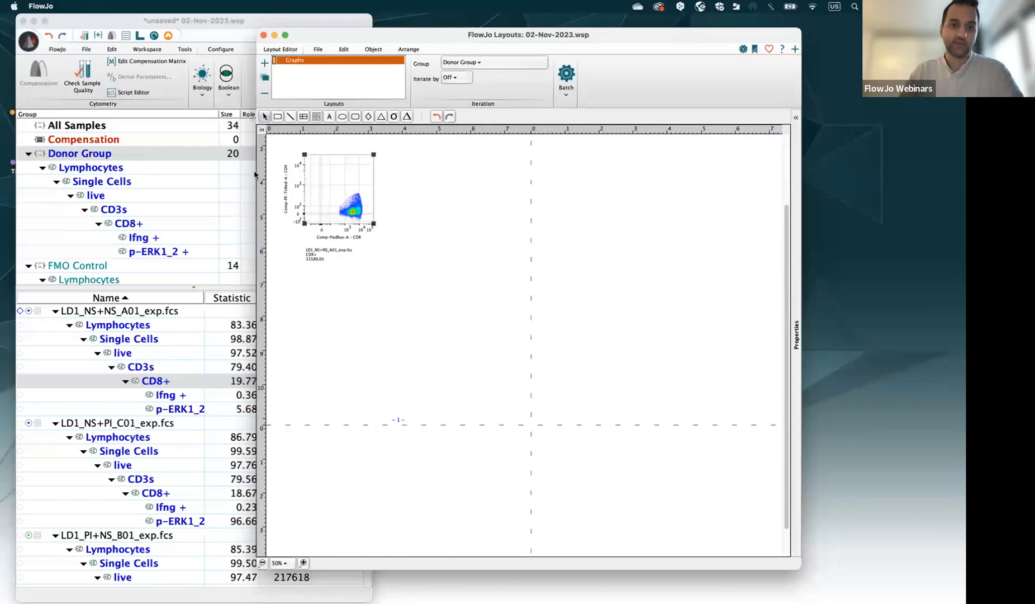
- In the CD8+ plot's graph definition, set the X axis to Comp-PE-Cy7-A :: IFNg and enable large dots
{"action": "double_click", "coordinate": [329, 198]}
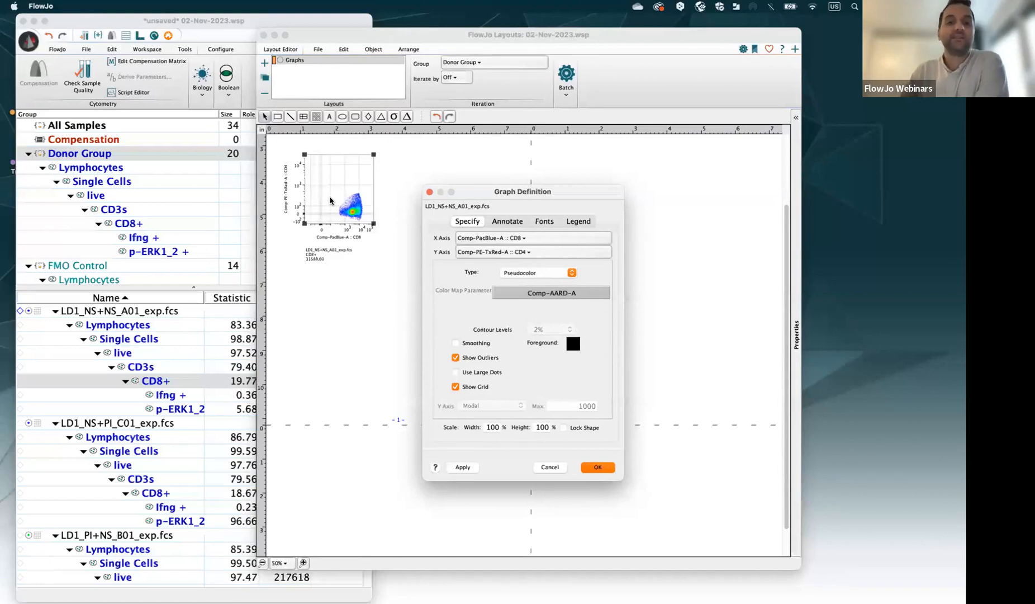
{"action": "left_click", "coordinate": [508, 238]}
{"action": "left_click", "coordinate": [647, 359]}
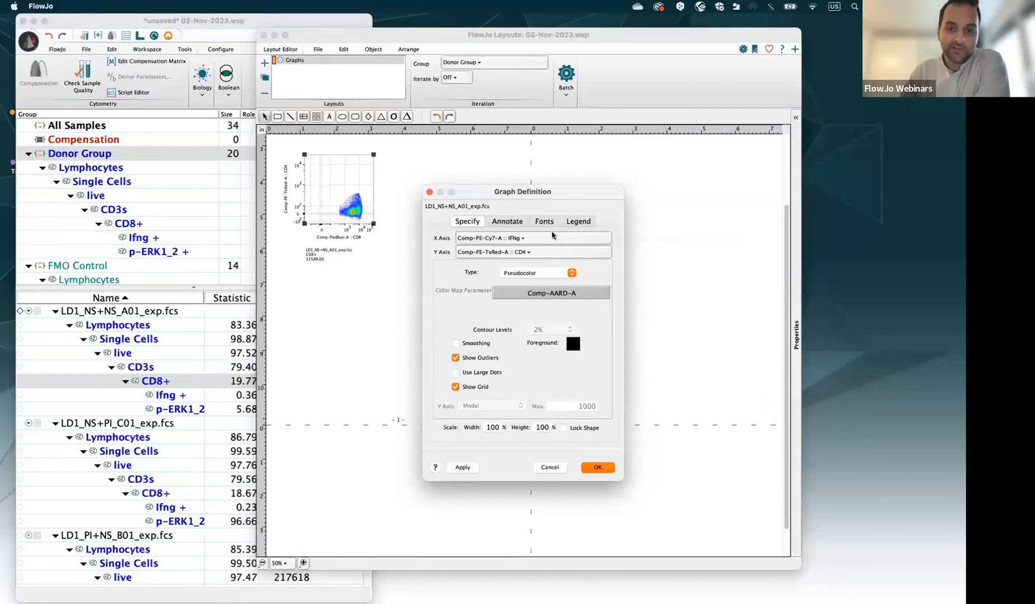
{"action": "left_click", "coordinate": [479, 378]}
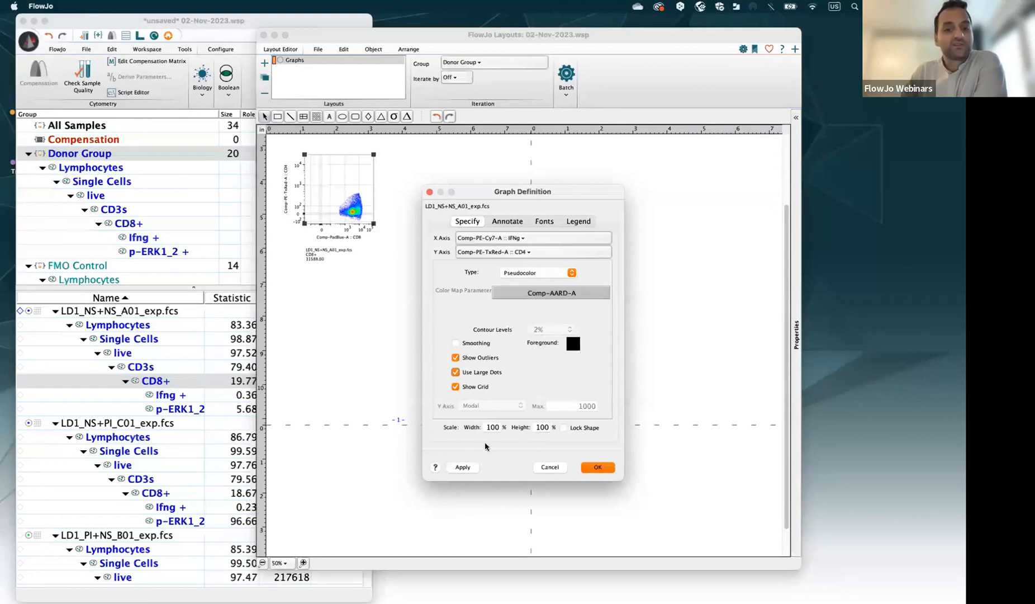
- Turn on adjunct histograms for the CD8+ plot, review its font settings and apply the graph definition
{"action": "left_click", "coordinate": [496, 223]}
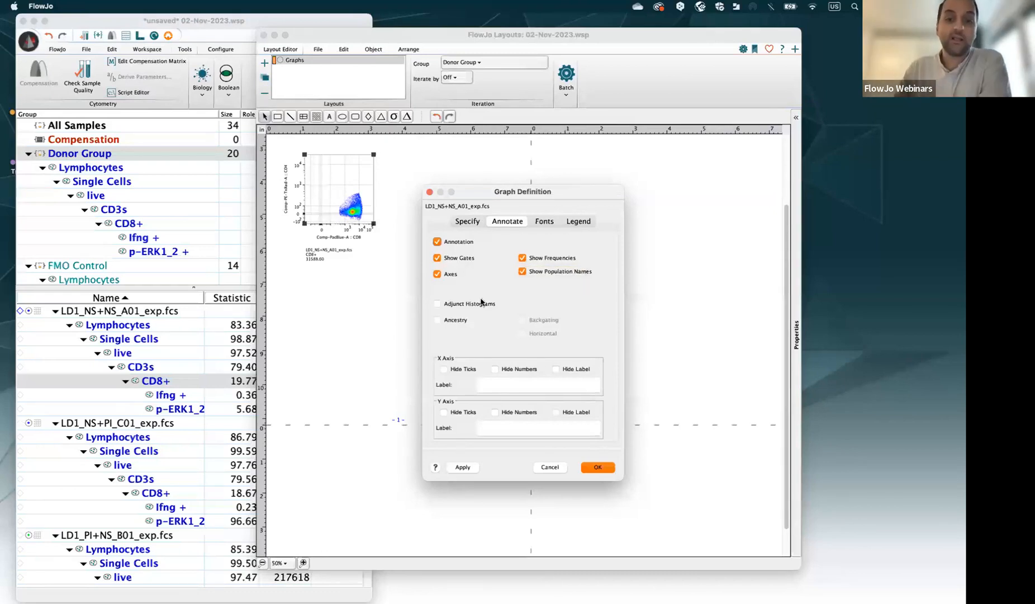
{"action": "left_click", "coordinate": [440, 304]}
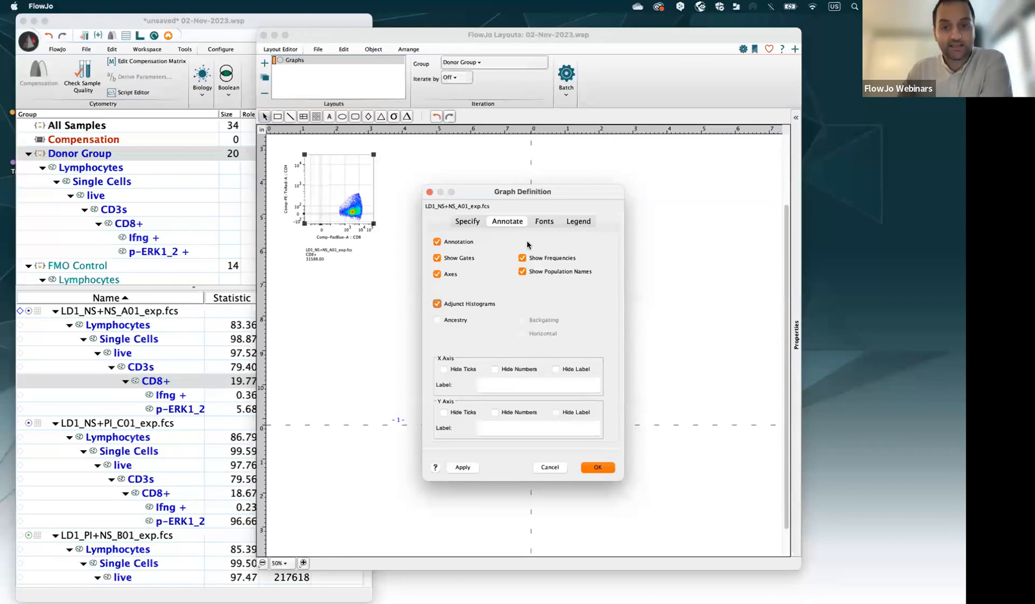
{"action": "left_click", "coordinate": [546, 221]}
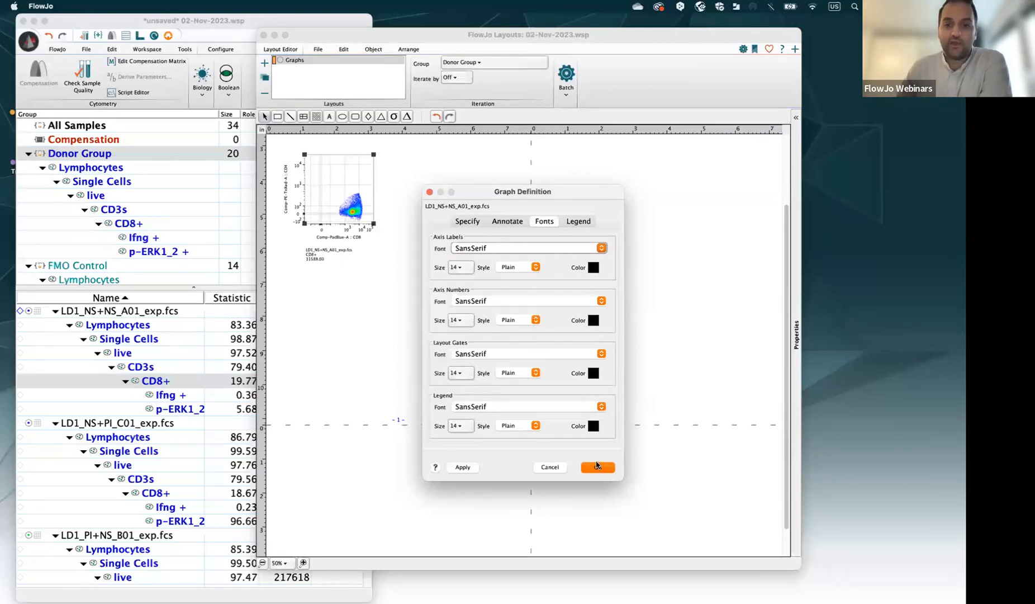
{"action": "left_click", "coordinate": [598, 467]}
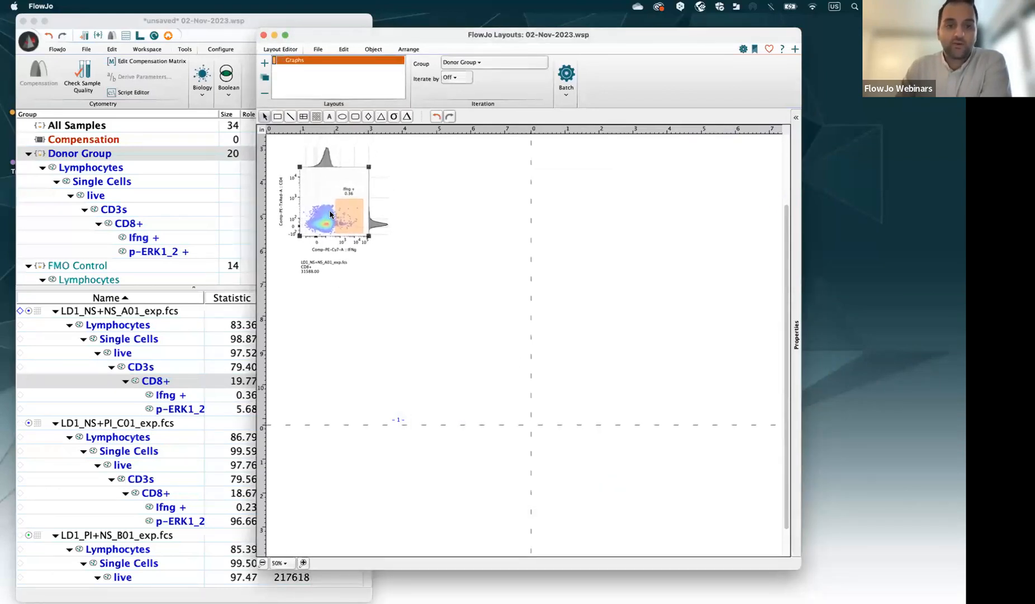
- Duplicate the CD8+ plot in the Graphs layout and place the copy beside the original, level with it
{"action": "left_click", "coordinate": [304, 562]}
{"action": "scroll", "coordinate": [583, 356], "scroll_direction": "down", "scroll_amount": 3}
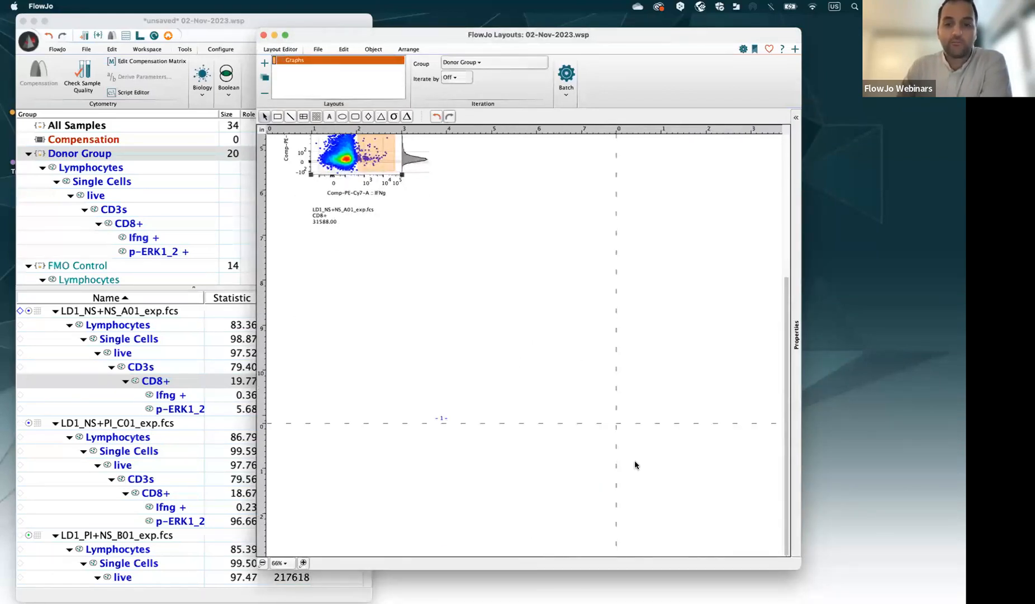
{"action": "scroll", "coordinate": [491, 280], "scroll_direction": "up", "scroll_amount": 3}
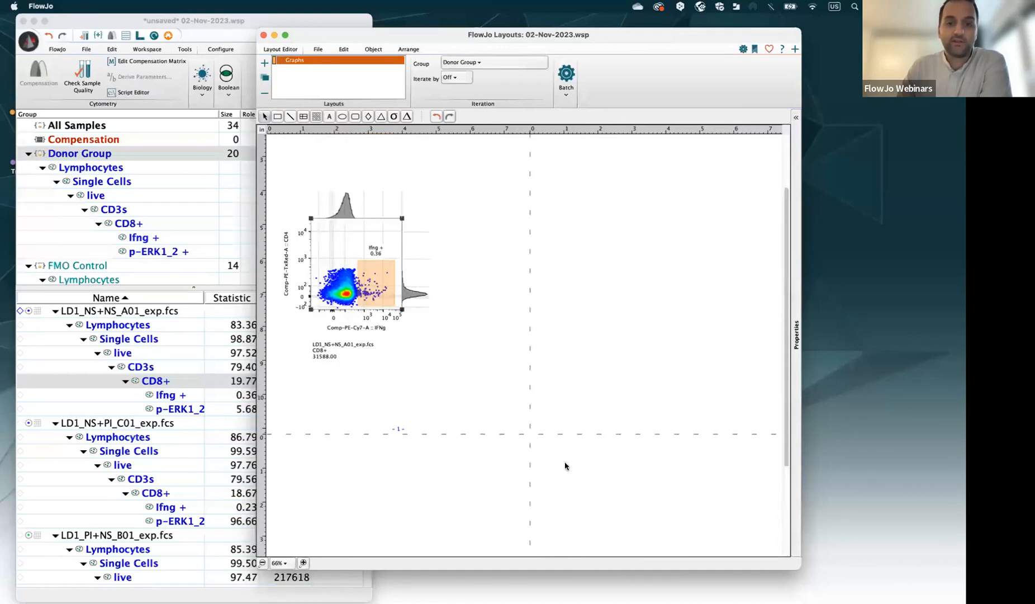
{"action": "left_click_drag", "start_coordinate": [380, 275], "coordinate": [366, 256]}
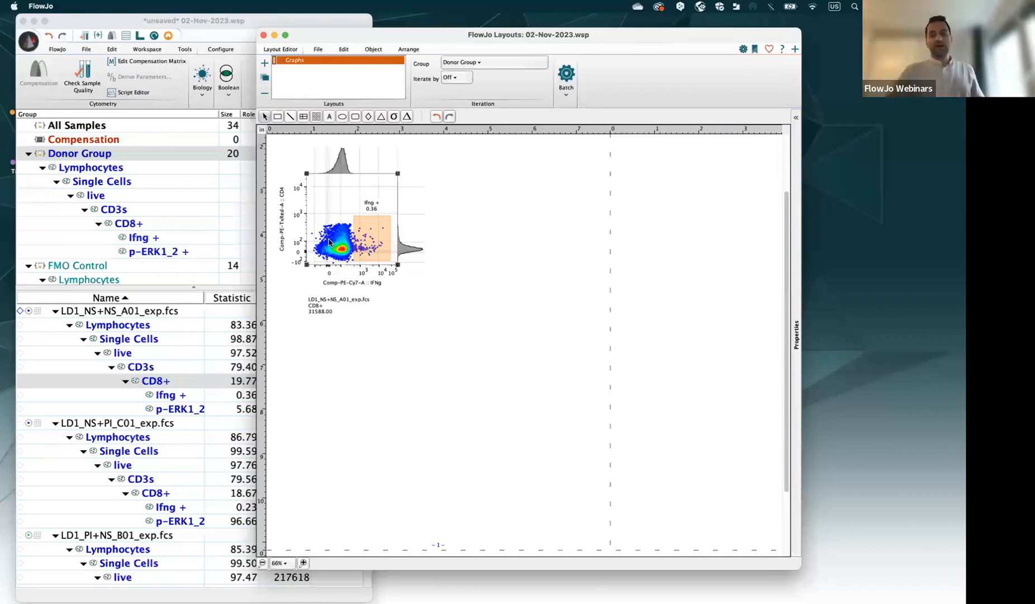
{"action": "right_click", "coordinate": [336, 216]}
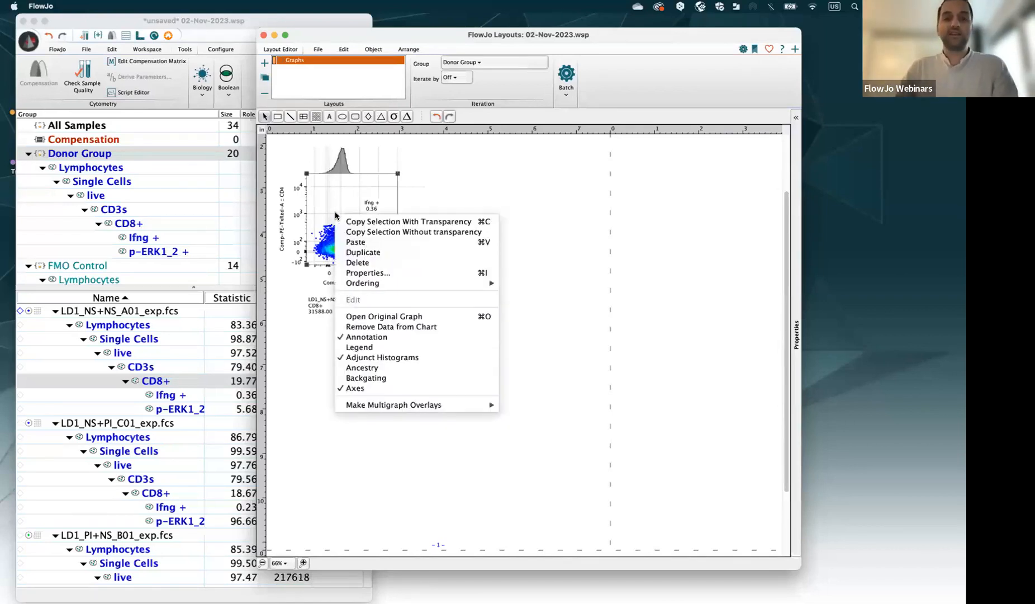
{"action": "left_click", "coordinate": [353, 252]}
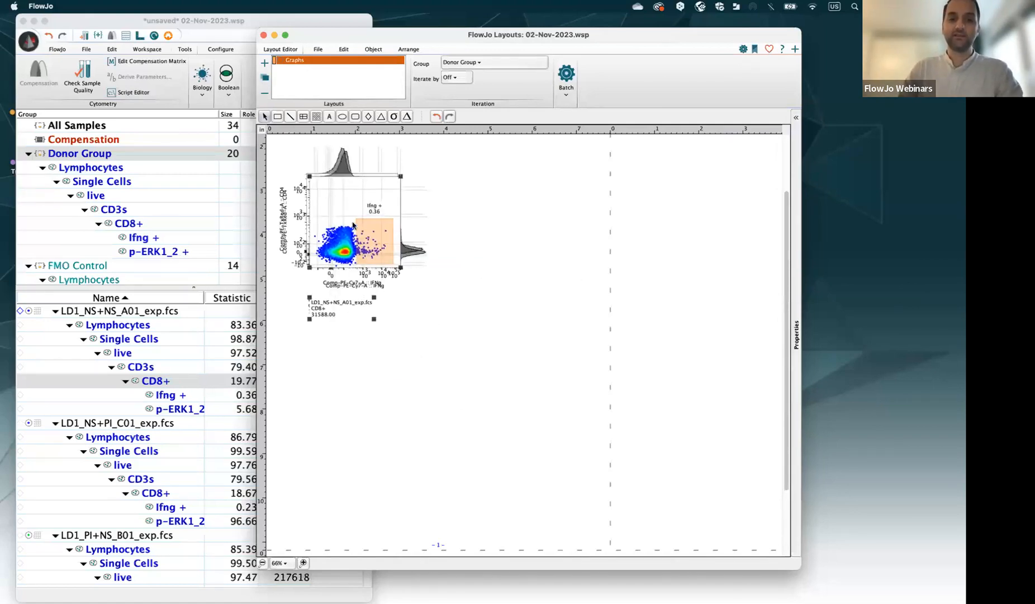
{"action": "left_click_drag", "start_coordinate": [353, 225], "coordinate": [504, 223]}
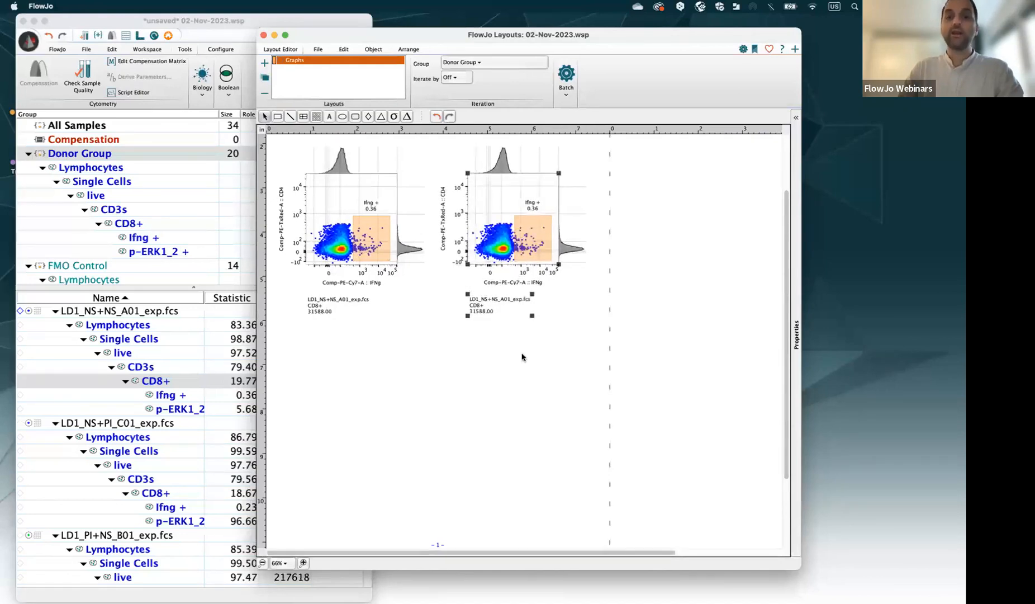
{"action": "left_click", "coordinate": [522, 357]}
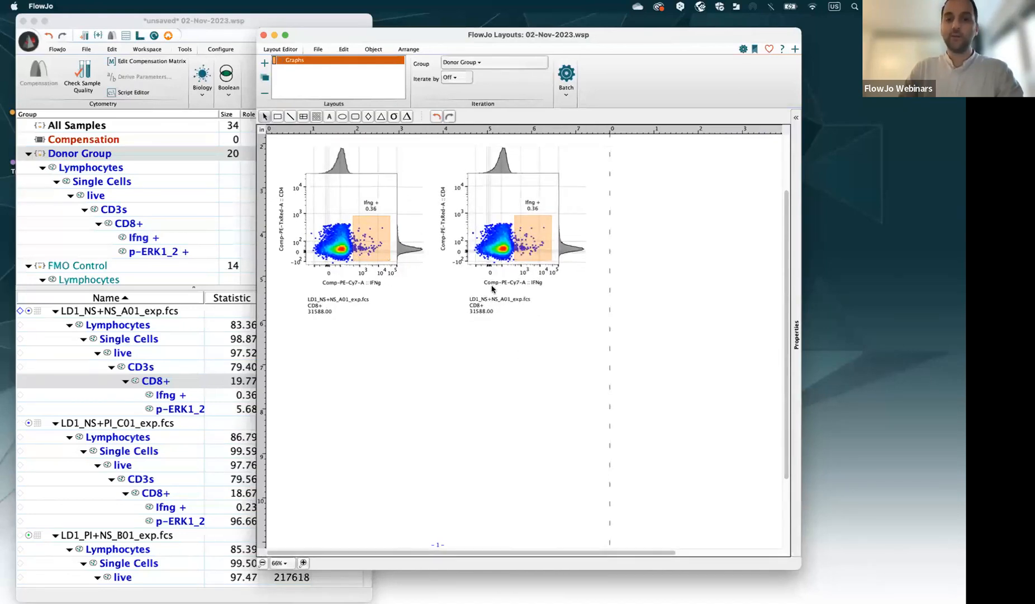
- In the duplicated plot's graph definition, set the X axis to Comp-Ax488-A :: p-ERK1_2 and apply it
{"action": "double_click", "coordinate": [523, 209]}
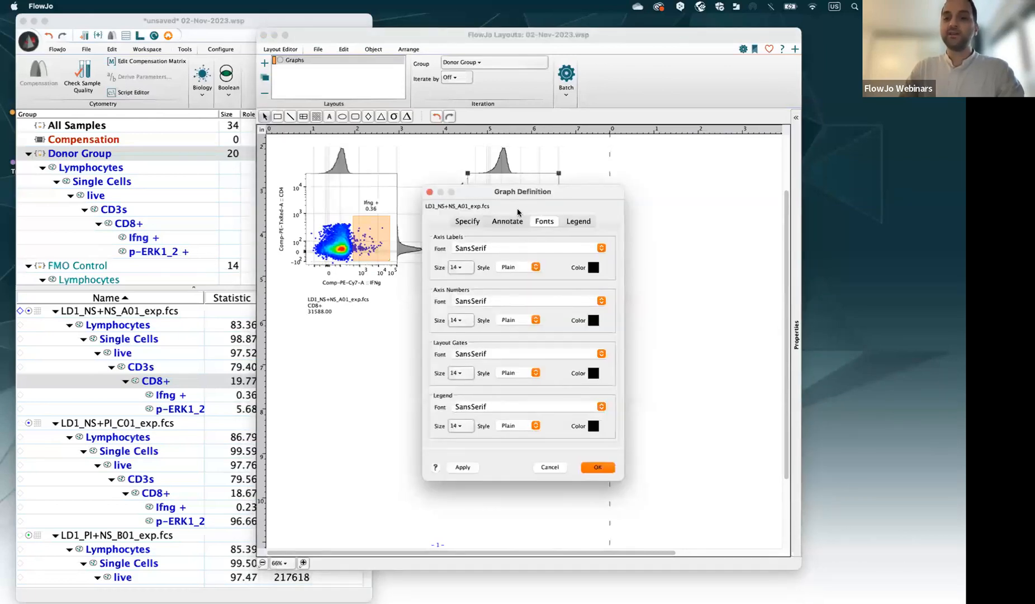
{"action": "left_click", "coordinate": [468, 223]}
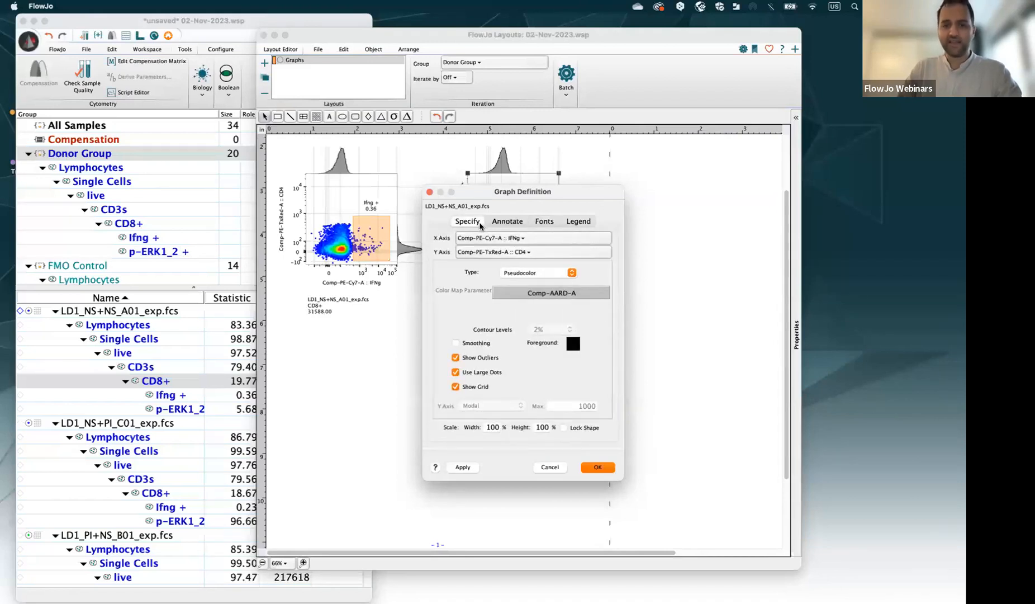
{"action": "left_click", "coordinate": [507, 242]}
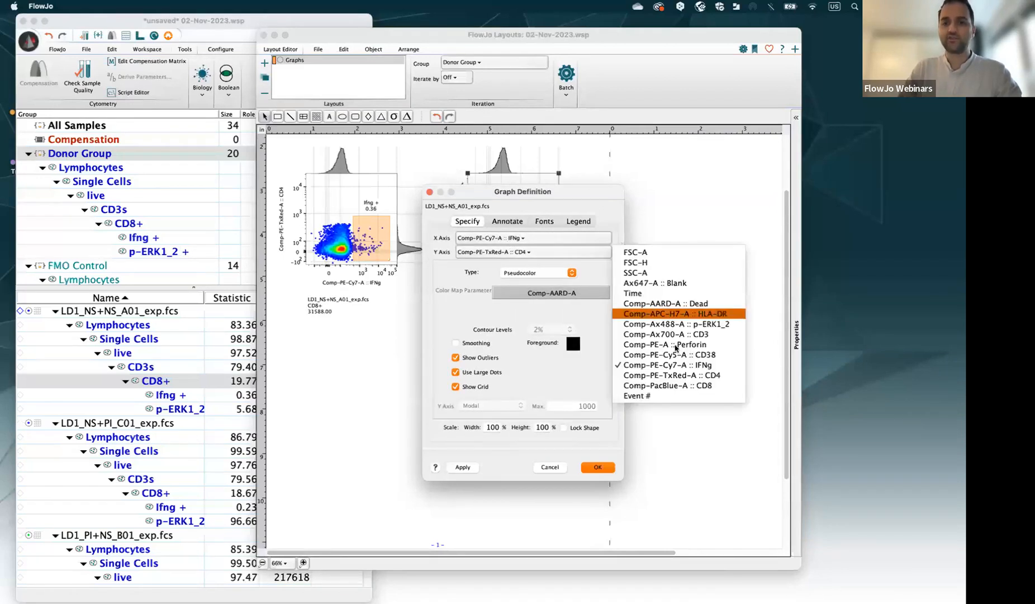
{"action": "left_click", "coordinate": [606, 471]}
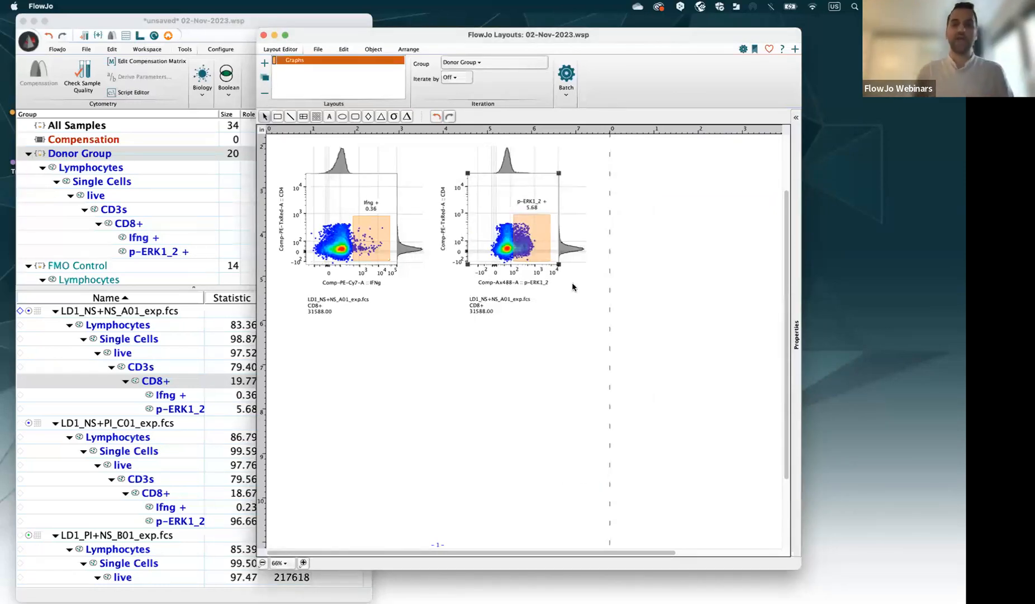
- Move both CD8+ plots slightly up the page together and turn on Ancestry for the Ifng + plot
{"action": "scroll", "coordinate": [341, 405], "scroll_direction": "down", "scroll_amount": 3}
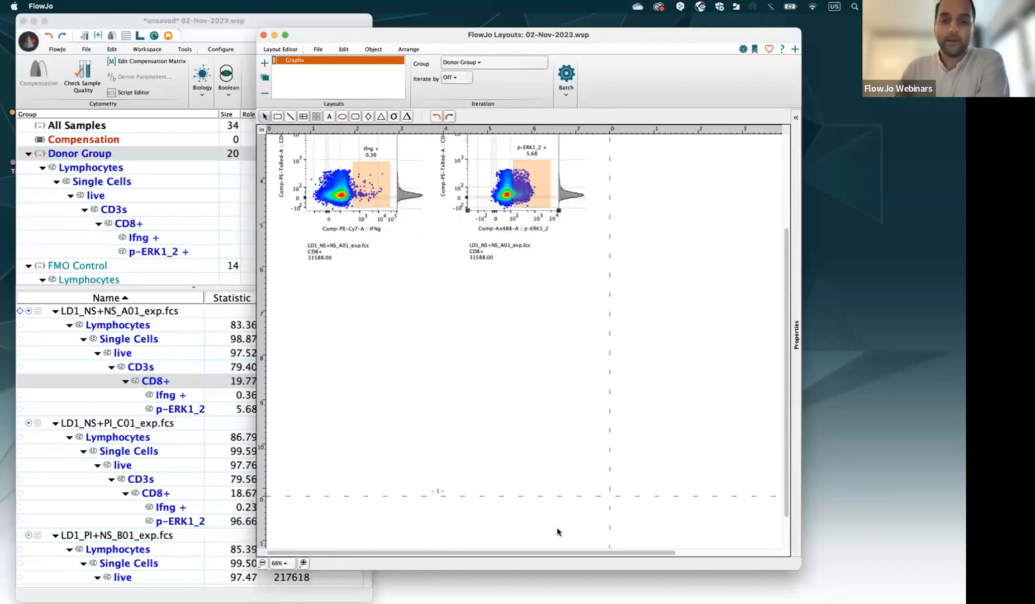
{"action": "scroll", "coordinate": [596, 433], "scroll_direction": "up", "scroll_amount": 5}
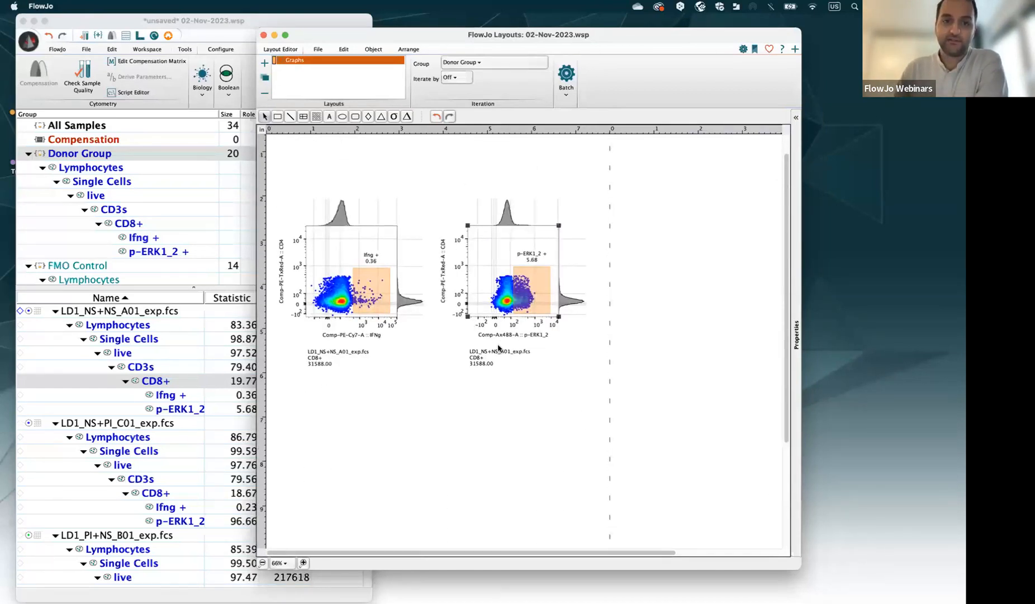
{"action": "left_click_drag", "start_coordinate": [576, 401], "coordinate": [338, 250]}
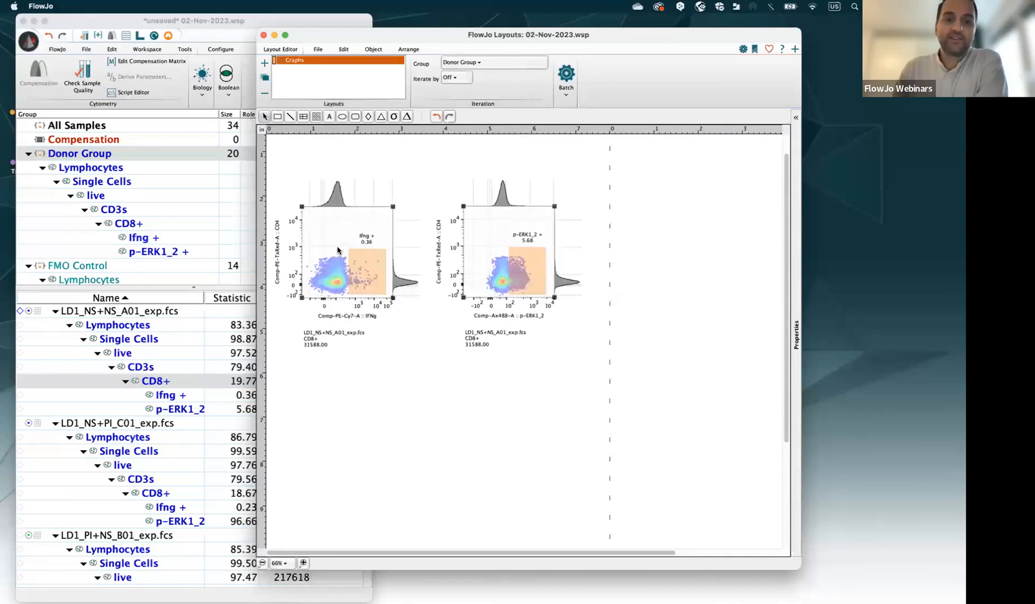
{"action": "left_click", "coordinate": [337, 271]}
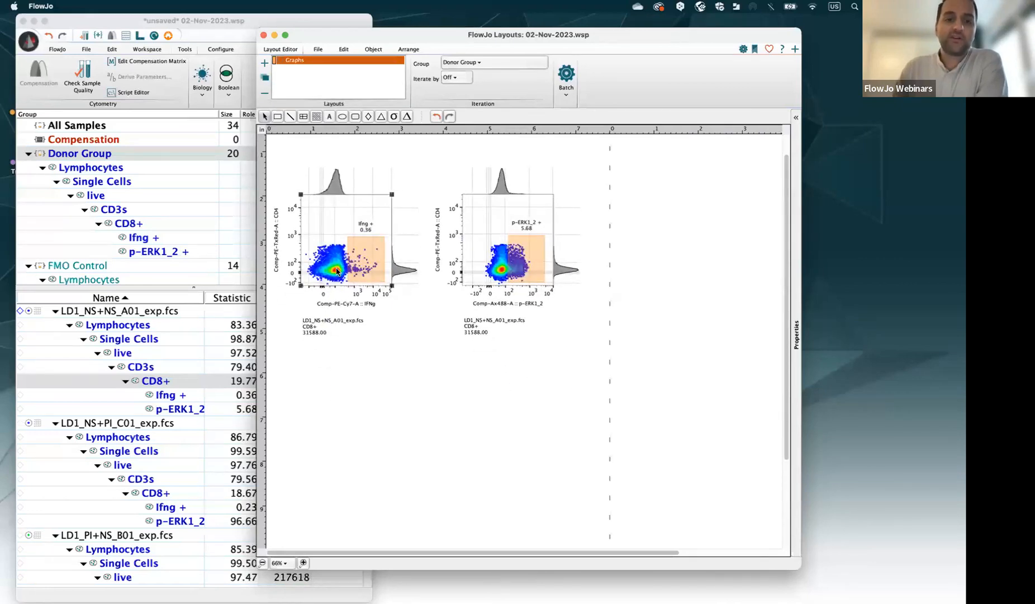
{"action": "right_click", "coordinate": [337, 271]}
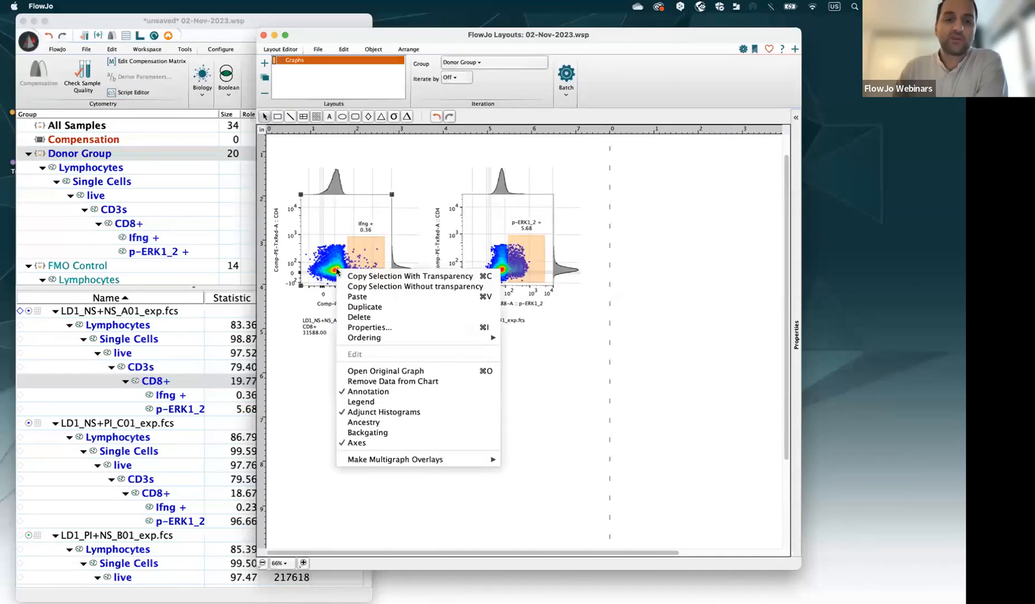
{"action": "left_click", "coordinate": [402, 423]}
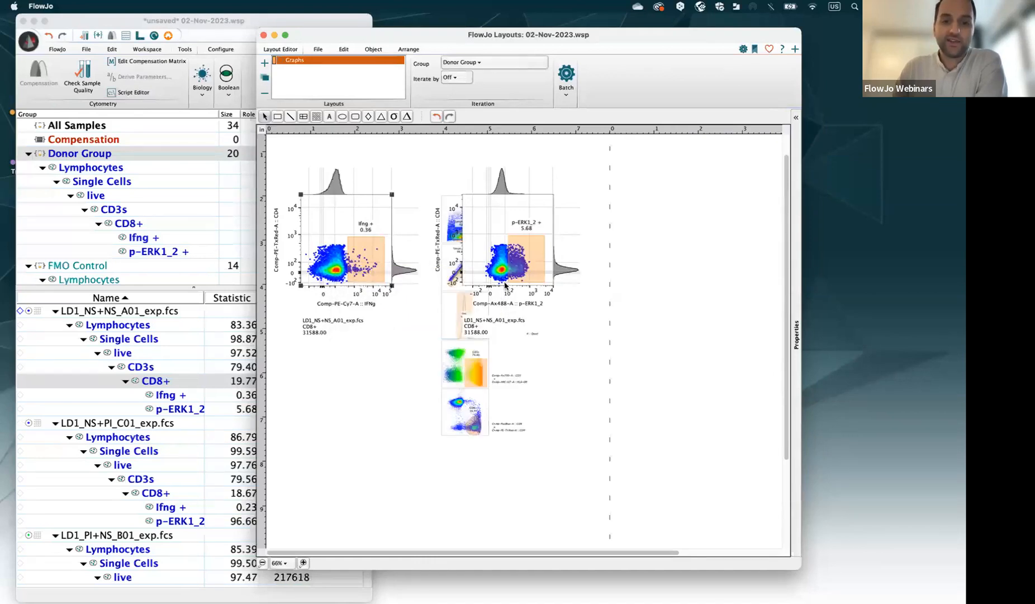
- Move the p-ERK1_2 plot clear of the ancestry plots so that they stand between the two CD8+ plots
{"action": "left_click_drag", "start_coordinate": [511, 271], "coordinate": [623, 262]}
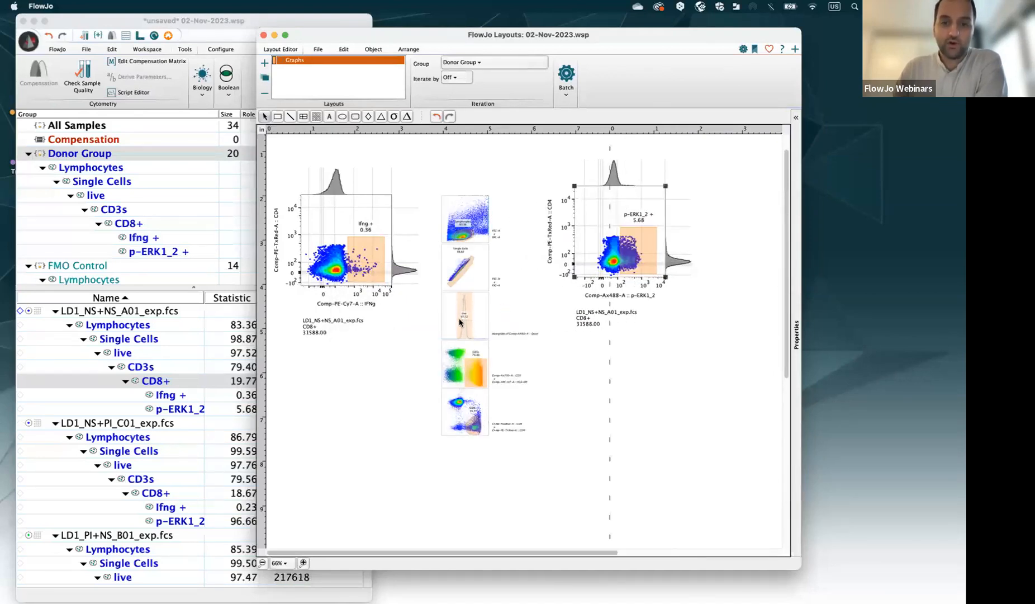
{"action": "left_click", "coordinate": [262, 563]}
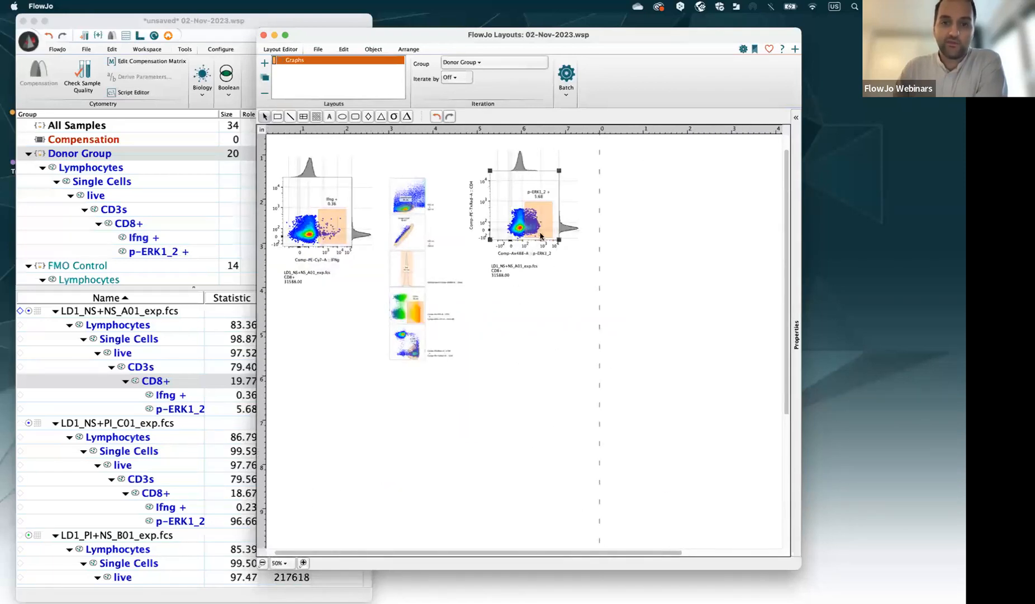
{"action": "mouse_move", "coordinate": [540, 235]}
{"action": "left_mouse_down"}
{"action": "mouse_move", "coordinate": [545, 255]}
{"action": "mouse_move", "coordinate": [543, 247]}
{"action": "left_mouse_up"}
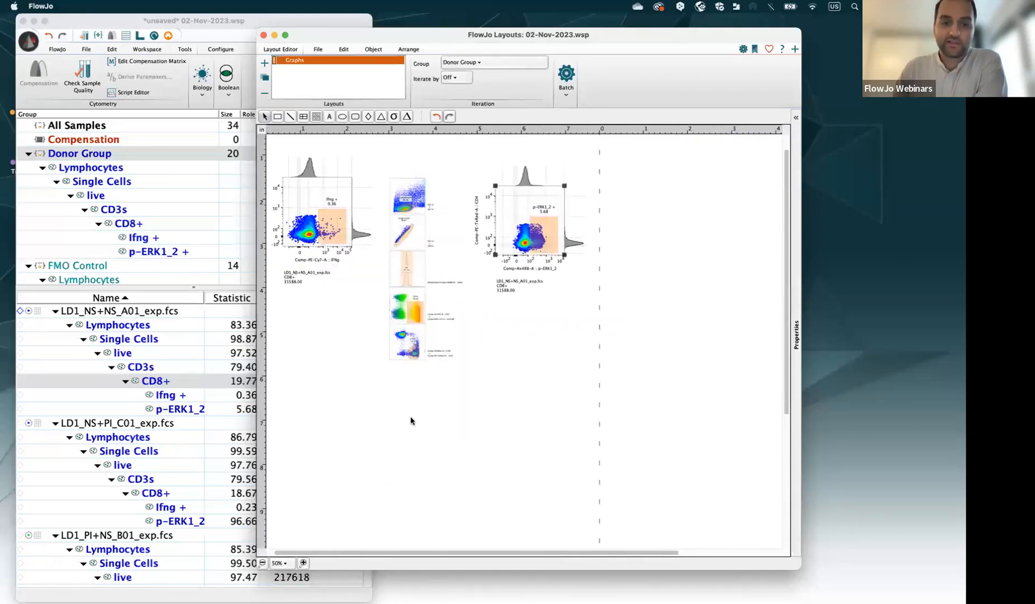
{"action": "left_click", "coordinate": [263, 563]}
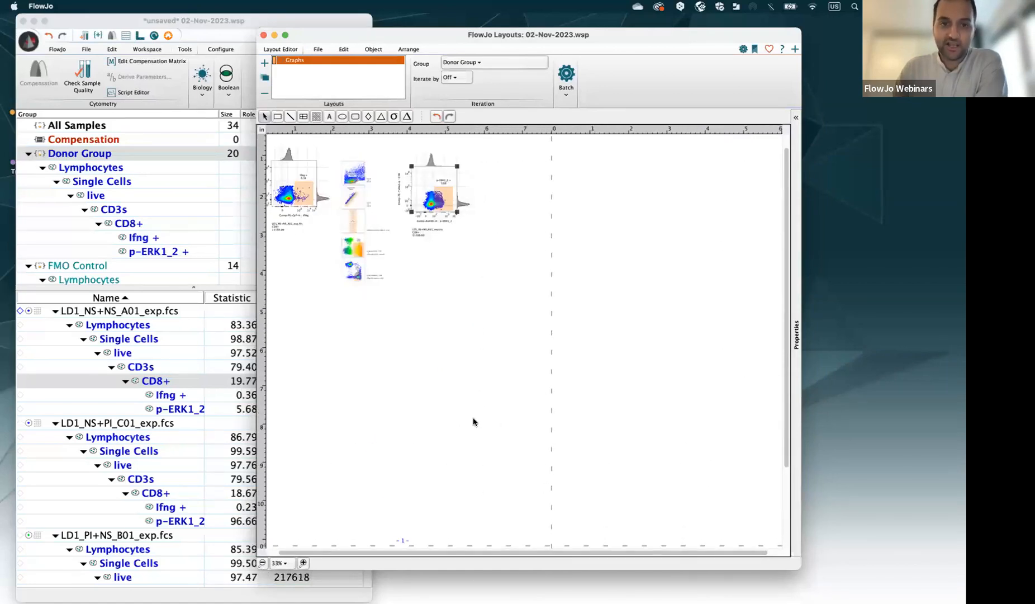
{"action": "left_click_drag", "start_coordinate": [438, 199], "coordinate": [439, 198]}
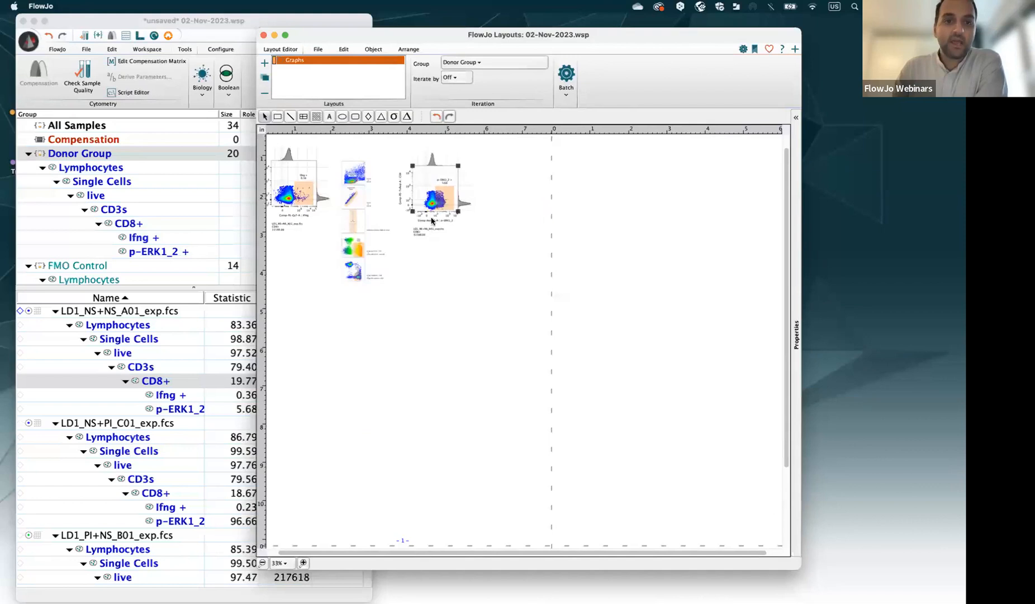
{"action": "left_click", "coordinate": [304, 563]}
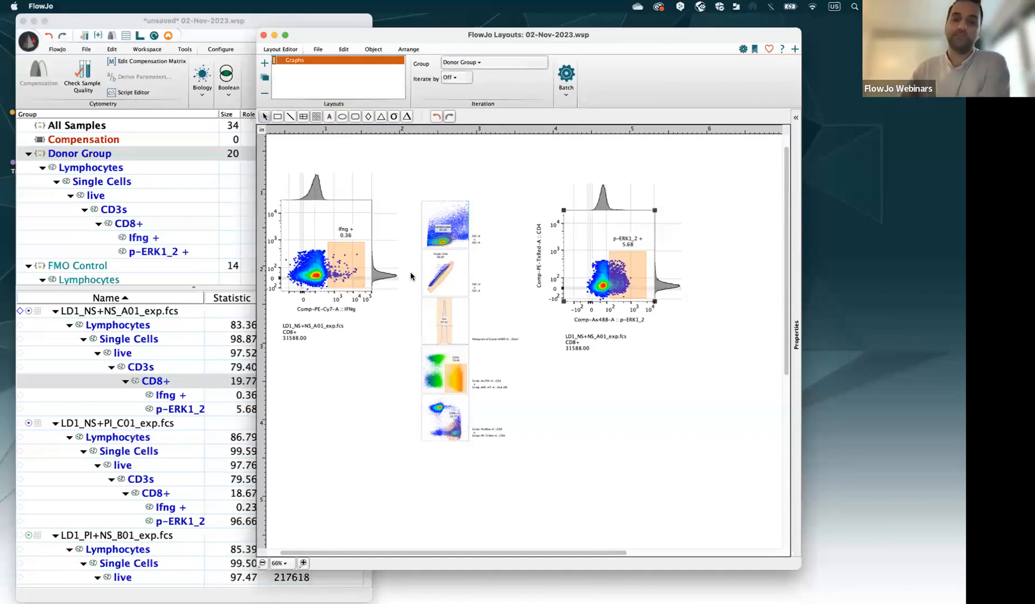
{"action": "left_click", "coordinate": [262, 563]}
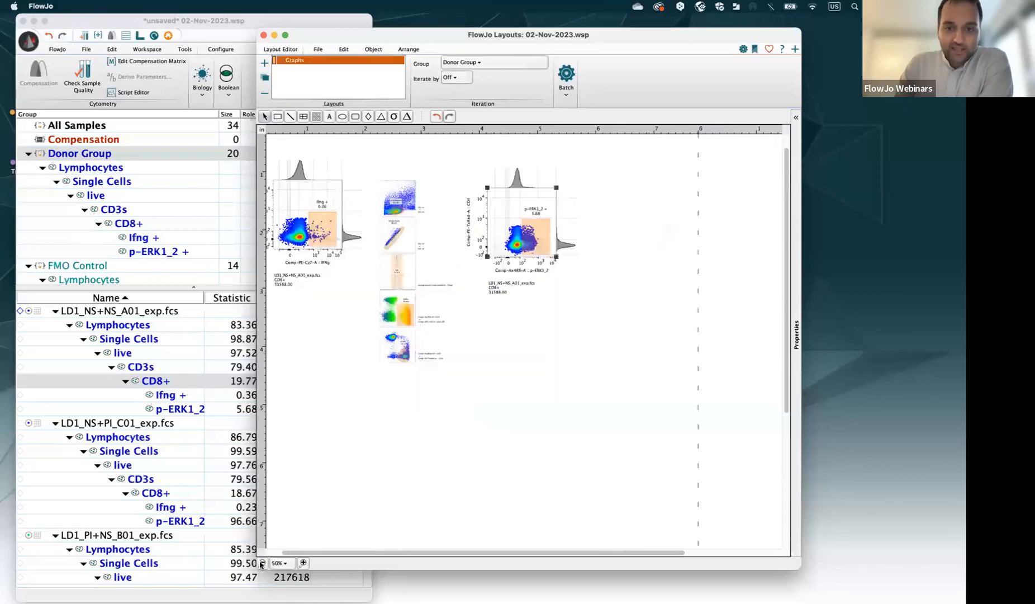
{"action": "left_click", "coordinate": [262, 563]}
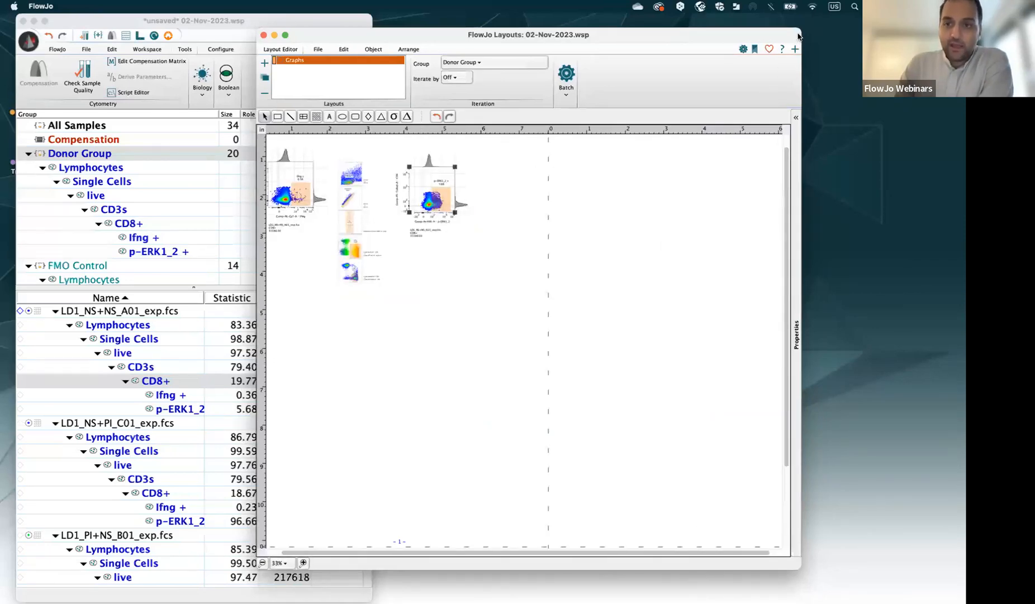
- Open the original graph of the p-ERK1_2 plot, shift its p-ERK1_2 + gate slightly toward higher p-ERK1_2 values, and close the graph
{"action": "left_click_drag", "start_coordinate": [798, 36], "coordinate": [629, 38]}
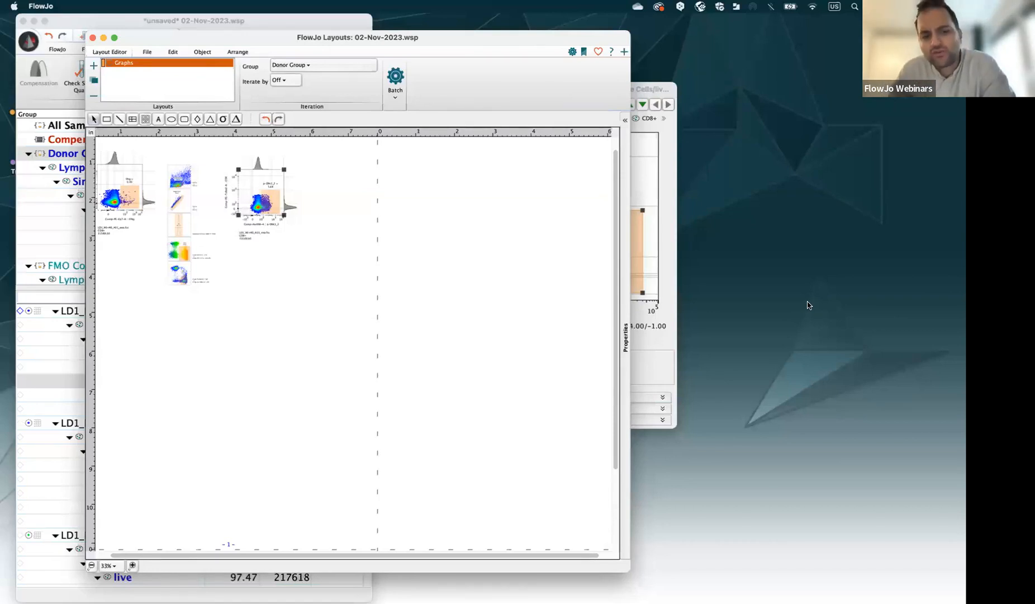
{"action": "left_click", "coordinate": [364, 226]}
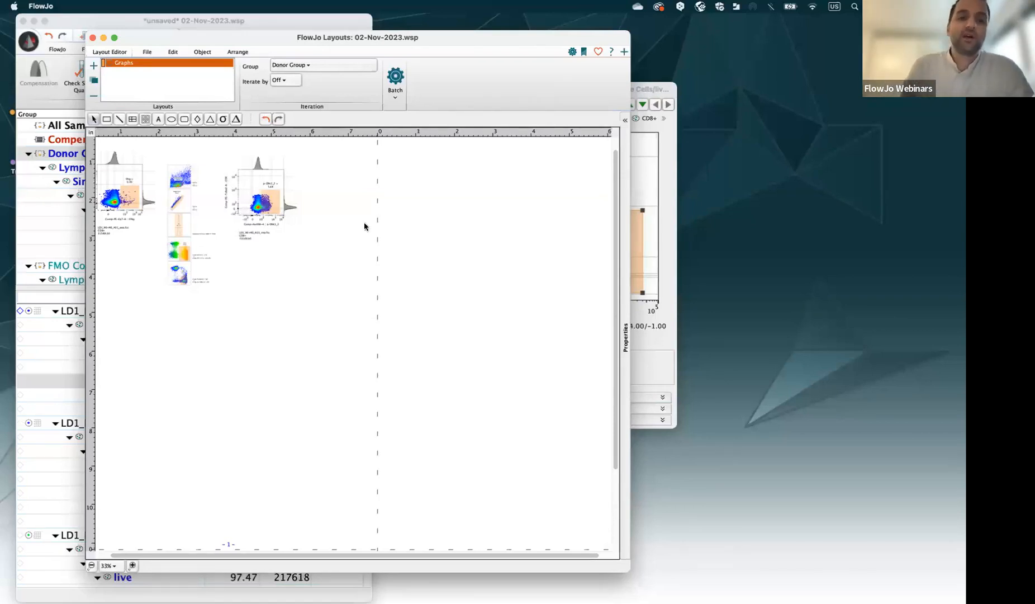
{"action": "right_click", "coordinate": [266, 191]}
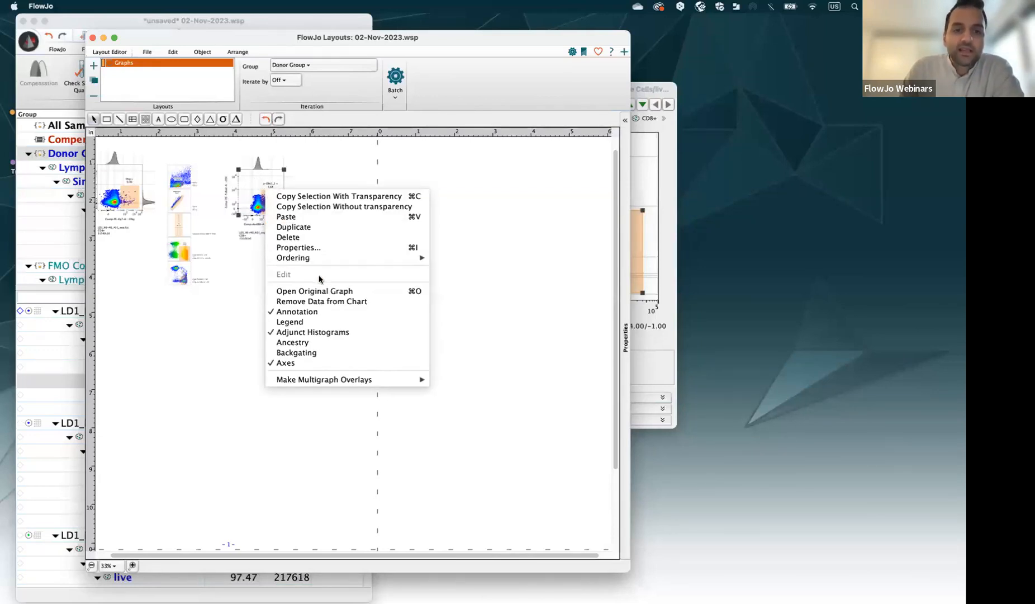
{"action": "left_click", "coordinate": [327, 292]}
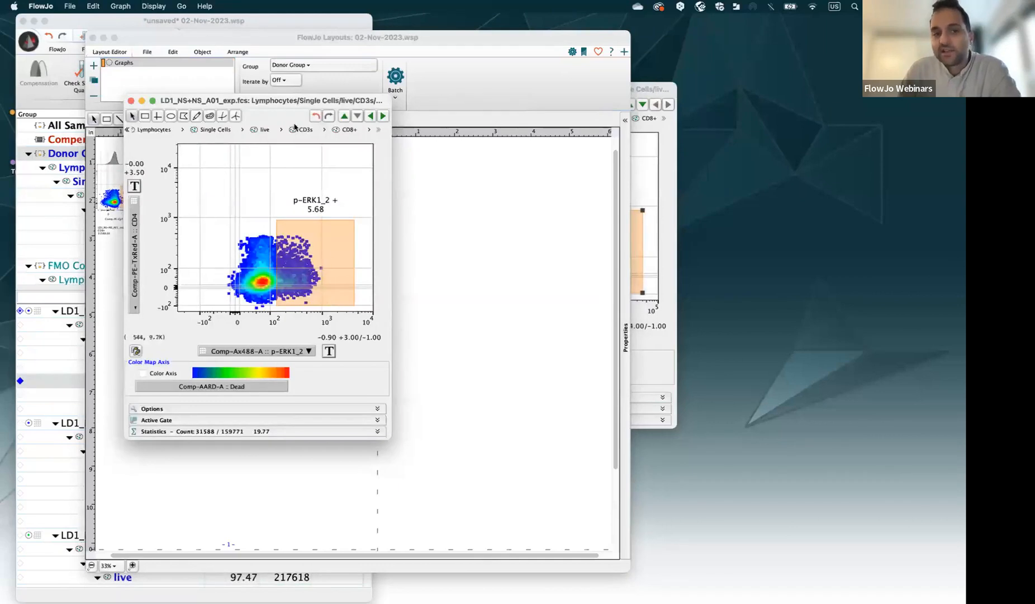
{"action": "left_click_drag", "start_coordinate": [286, 105], "coordinate": [576, 89]}
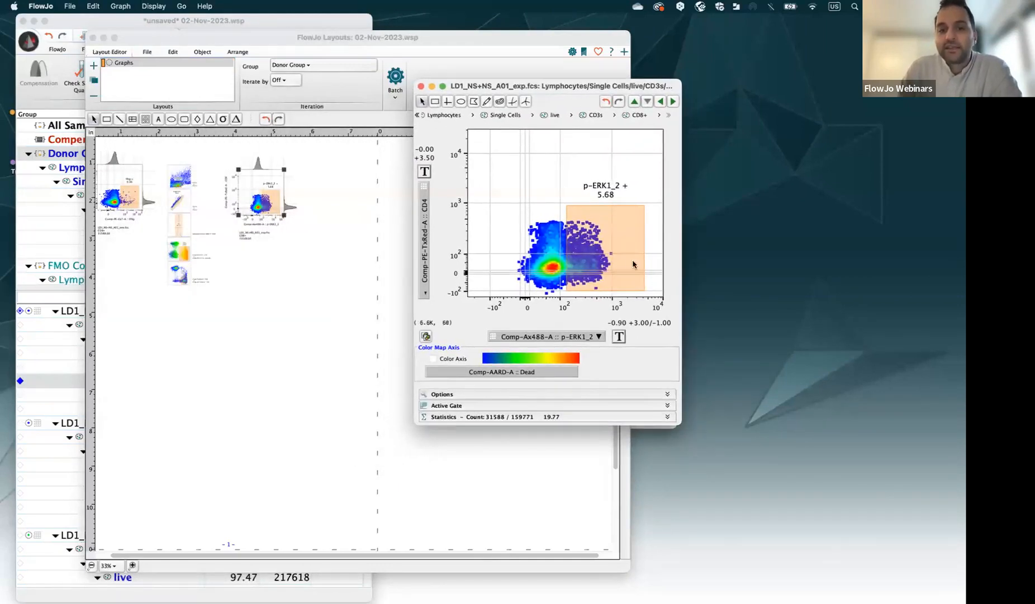
{"action": "left_click_drag", "start_coordinate": [603, 272], "coordinate": [594, 249]}
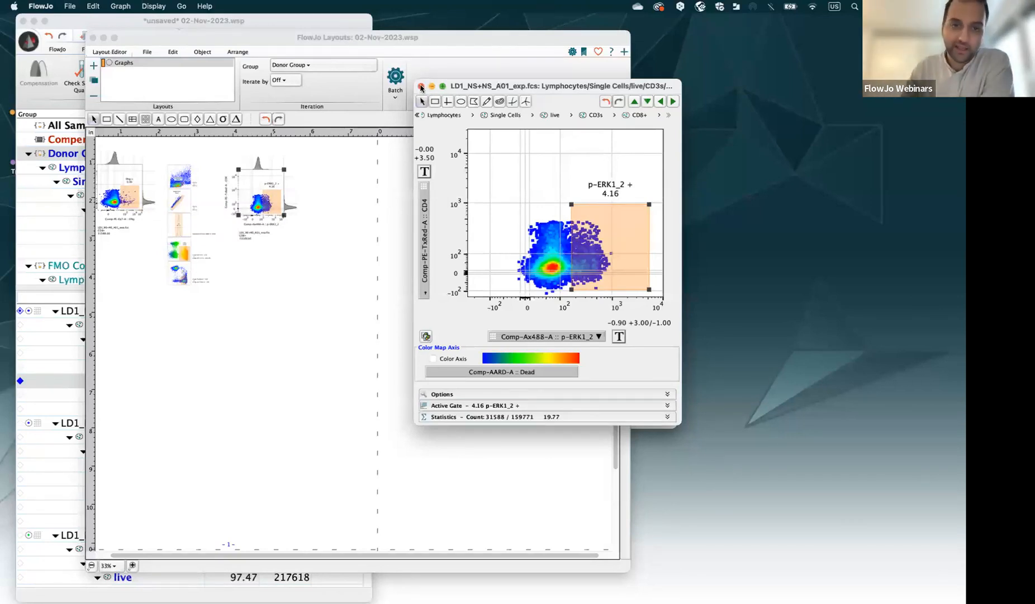
{"action": "left_click", "coordinate": [411, 99]}
- Reshape the layout's pages to a landscape format ending just below the plots, and widen the layout editor to expose the batch options
{"action": "left_click", "coordinate": [91, 565]}
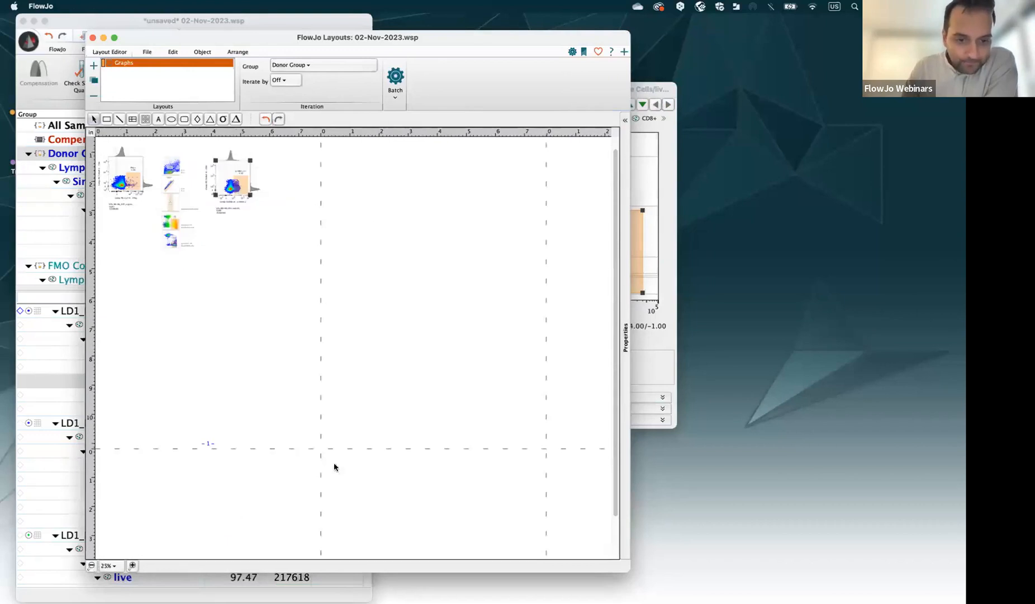
{"action": "left_click_drag", "start_coordinate": [319, 449], "coordinate": [285, 269]}
{"action": "left_click", "coordinate": [253, 377]}
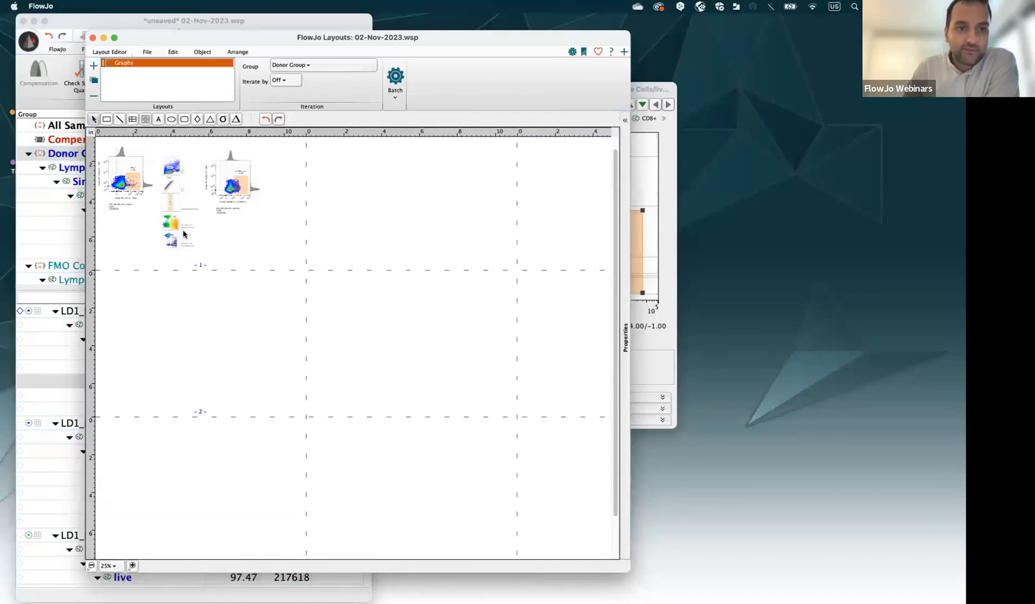
{"action": "left_click_drag", "start_coordinate": [216, 40], "coordinate": [192, 89]}
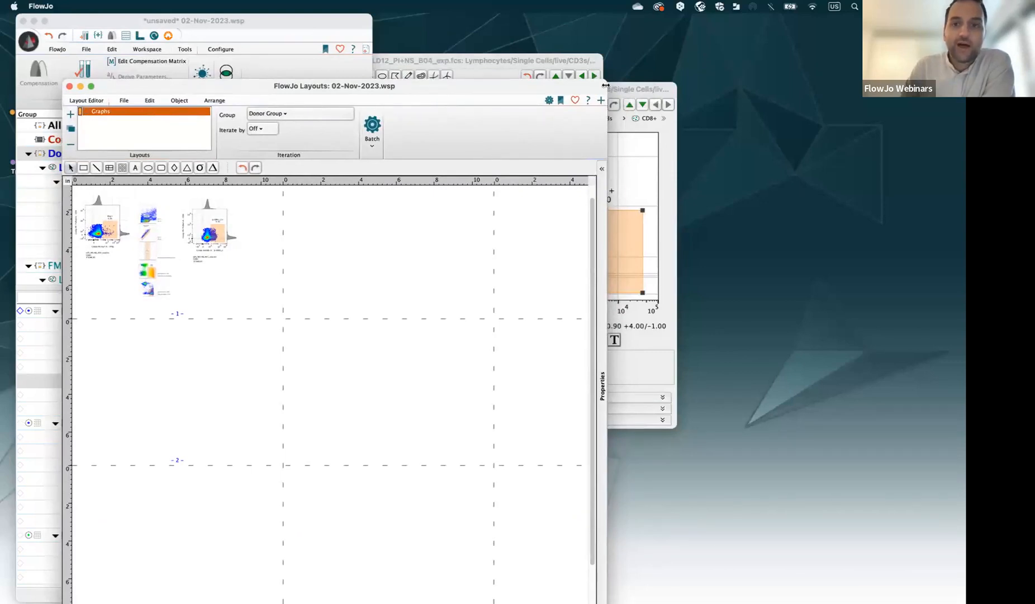
{"action": "left_click_drag", "start_coordinate": [605, 85], "coordinate": [813, 85]}
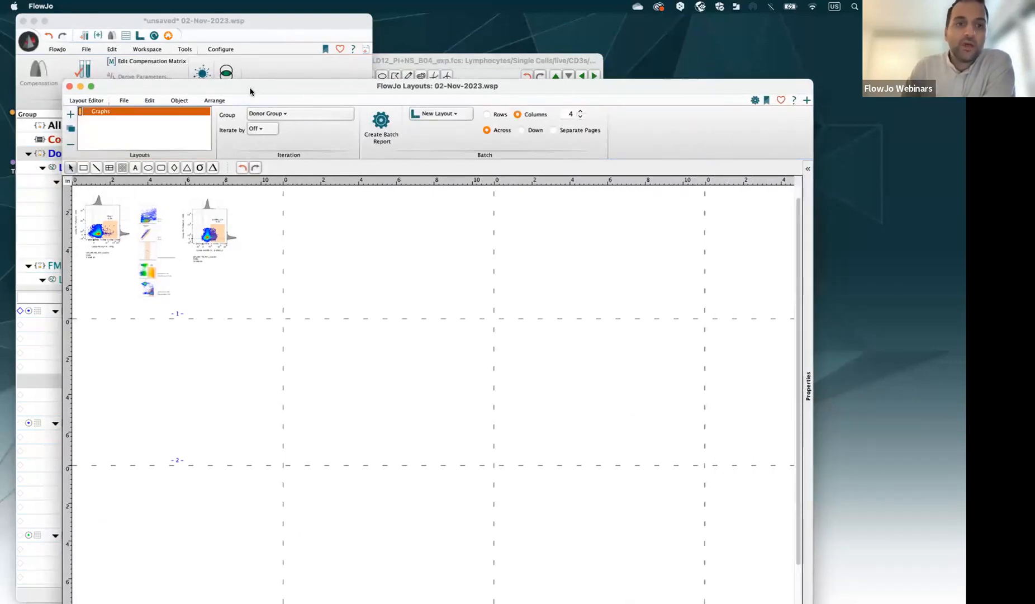
- Turn on Separate Pages in the batch options of the Graphs layout
{"action": "left_click_drag", "start_coordinate": [249, 91], "coordinate": [205, 68]}
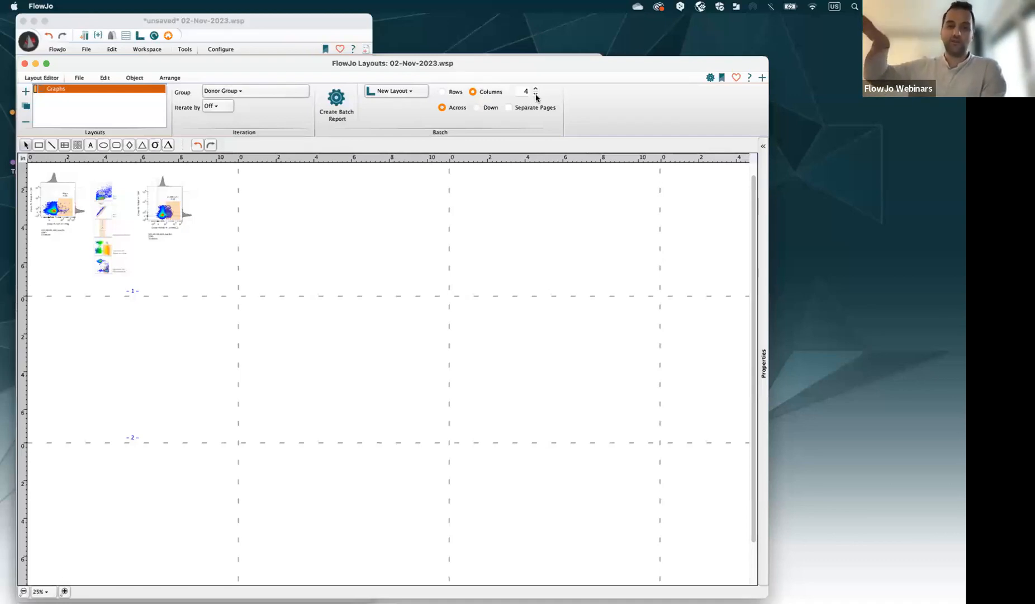
{"action": "left_click", "coordinate": [509, 108]}
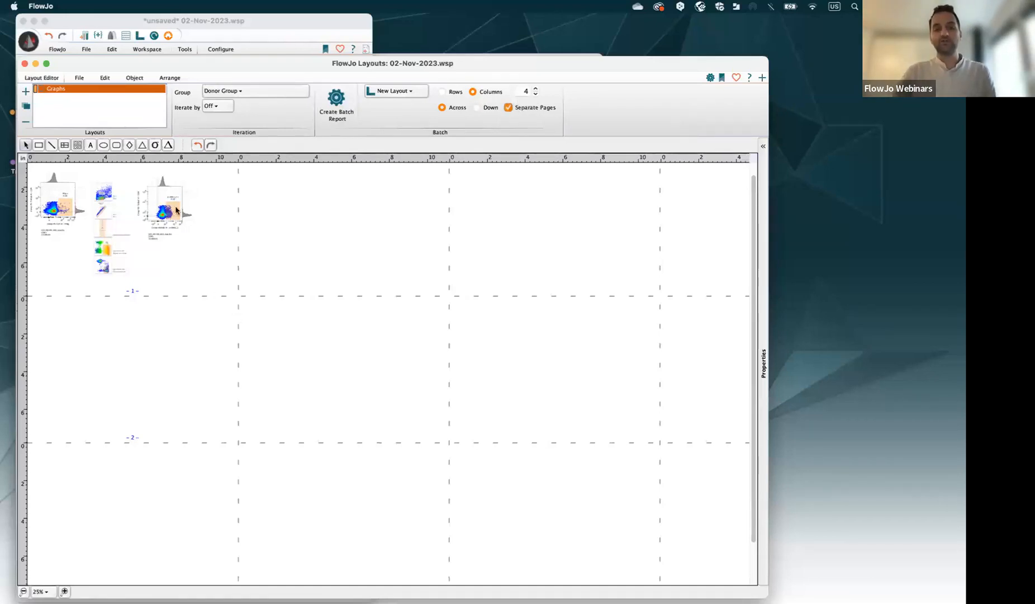
- Try the p-ERK1_2 plot on another page and return it to the first page beside the ancestry plots
{"action": "left_click_drag", "start_coordinate": [176, 210], "coordinate": [231, 291]}
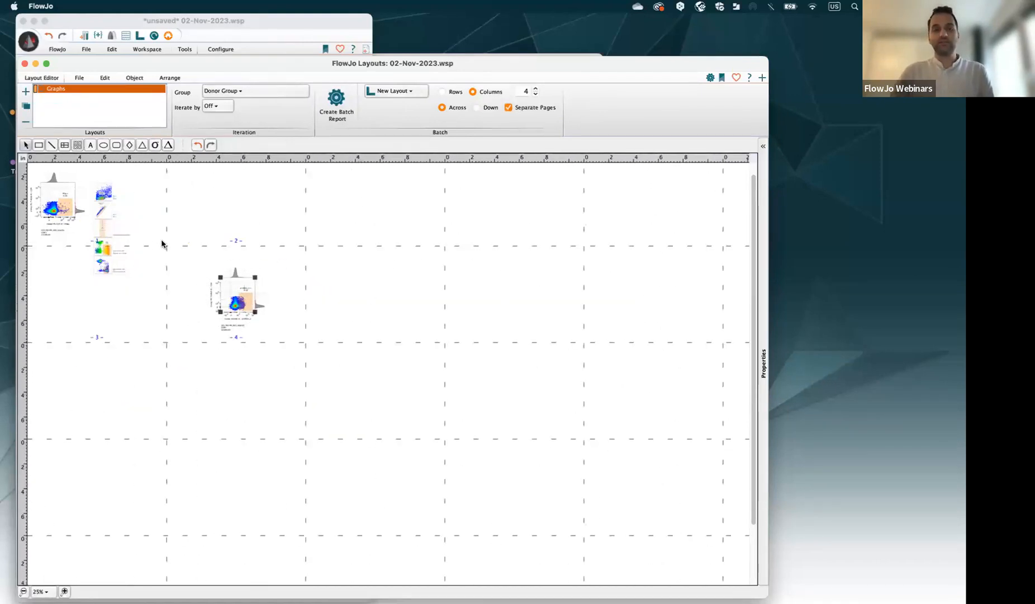
{"action": "mouse_move", "coordinate": [164, 246]}
{"action": "left_mouse_down"}
{"action": "mouse_move", "coordinate": [241, 298]}
{"action": "mouse_move", "coordinate": [165, 200]}
{"action": "left_mouse_up"}
{"action": "mouse_move", "coordinate": [246, 308]}
{"action": "left_mouse_down"}
{"action": "mouse_move", "coordinate": [219, 284]}
{"action": "mouse_move", "coordinate": [237, 300]}
{"action": "left_mouse_up"}
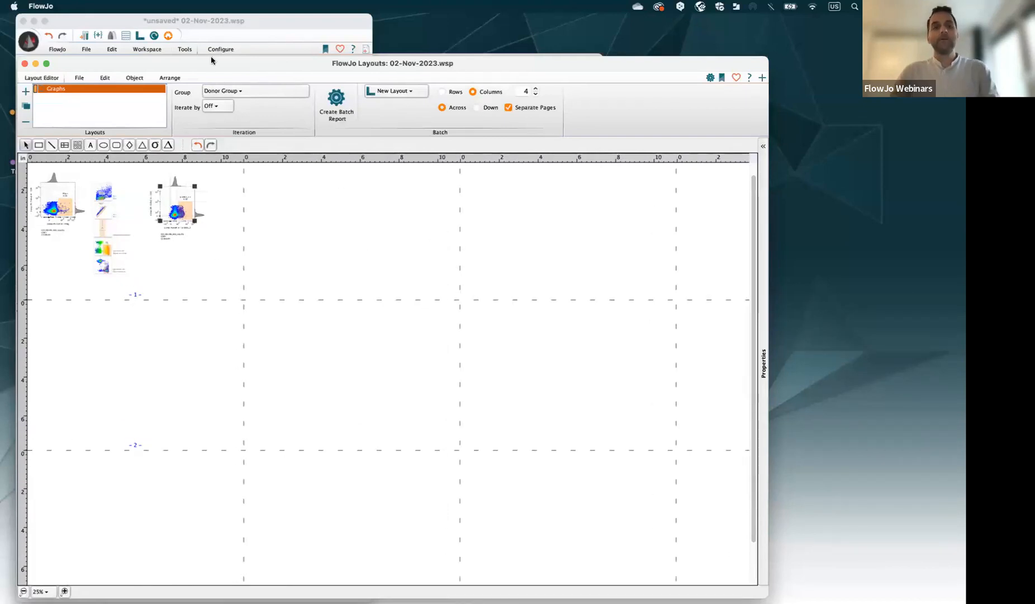
- Keep New Layout as the batch destination, widen the pages slightly, and create a batch report of the Graphs layout for Donor Group
{"action": "mouse_move", "coordinate": [214, 63]}
{"action": "left_mouse_down"}
{"action": "mouse_move", "coordinate": [219, 93]}
{"action": "mouse_move", "coordinate": [210, 69]}
{"action": "left_mouse_up"}
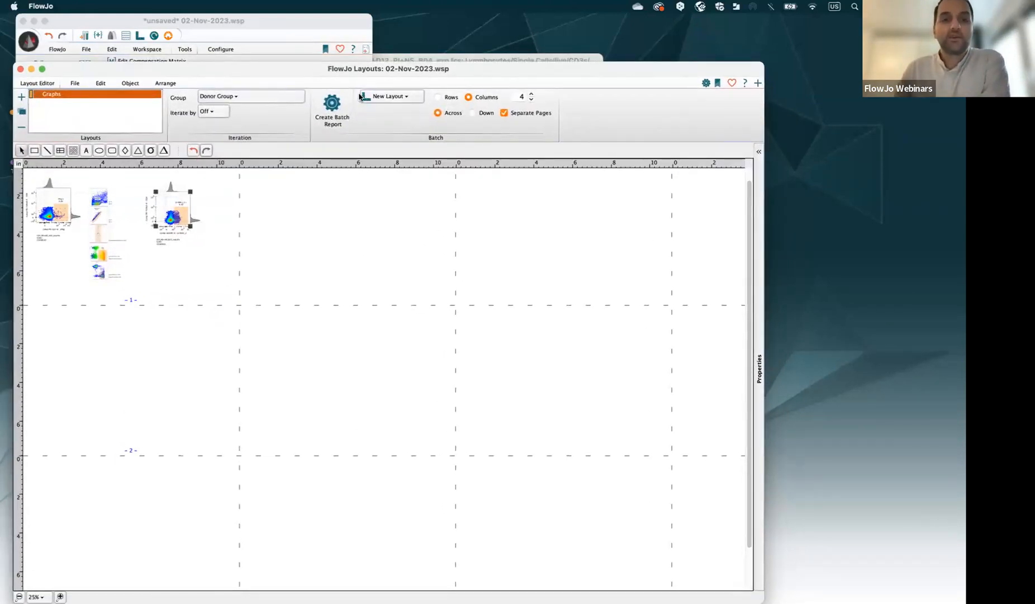
{"action": "left_click", "coordinate": [384, 101]}
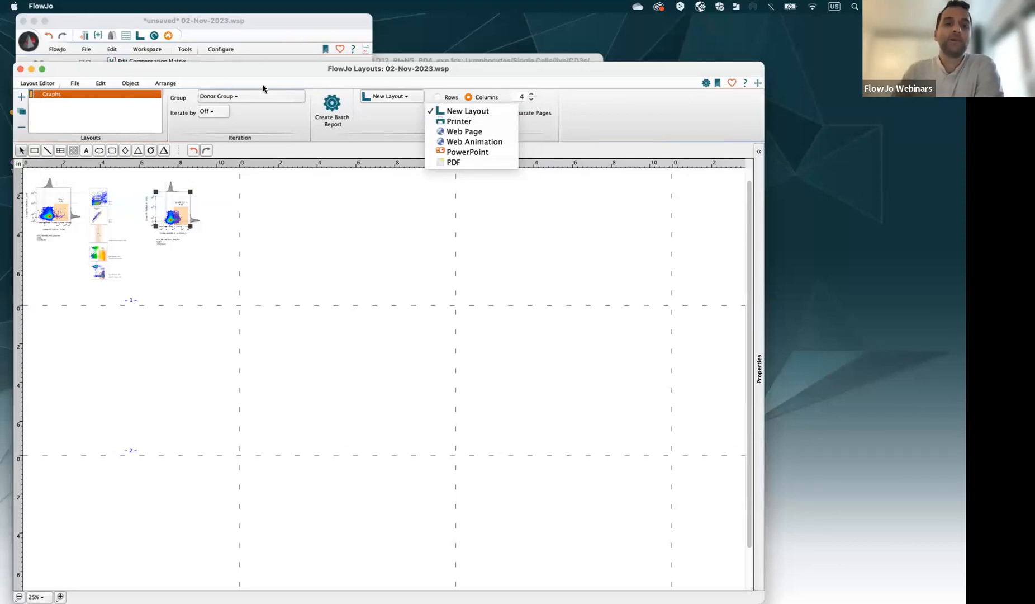
{"action": "left_click", "coordinate": [306, 77]}
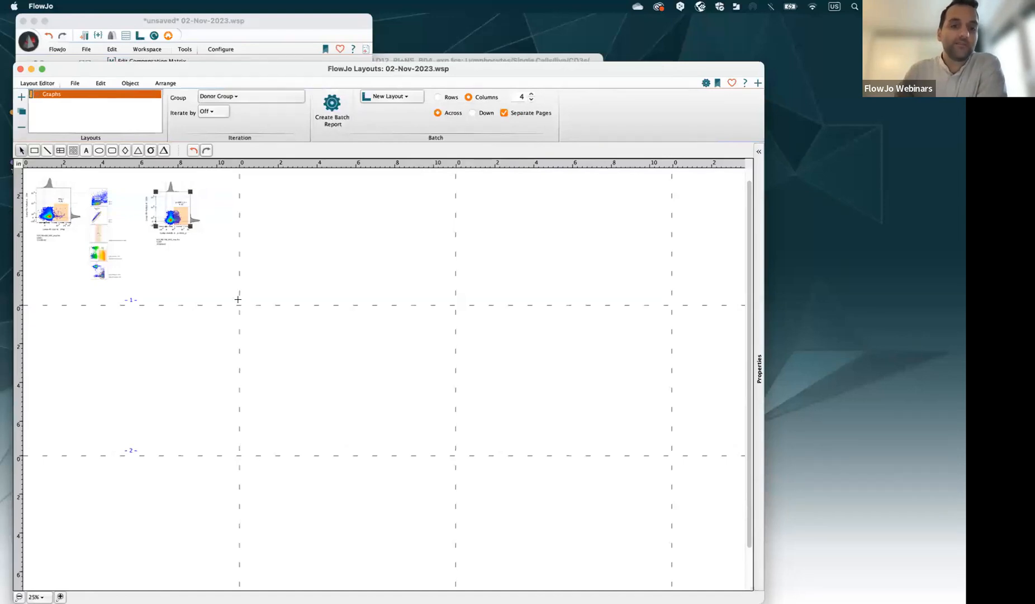
{"action": "left_click_drag", "start_coordinate": [238, 305], "coordinate": [243, 308]}
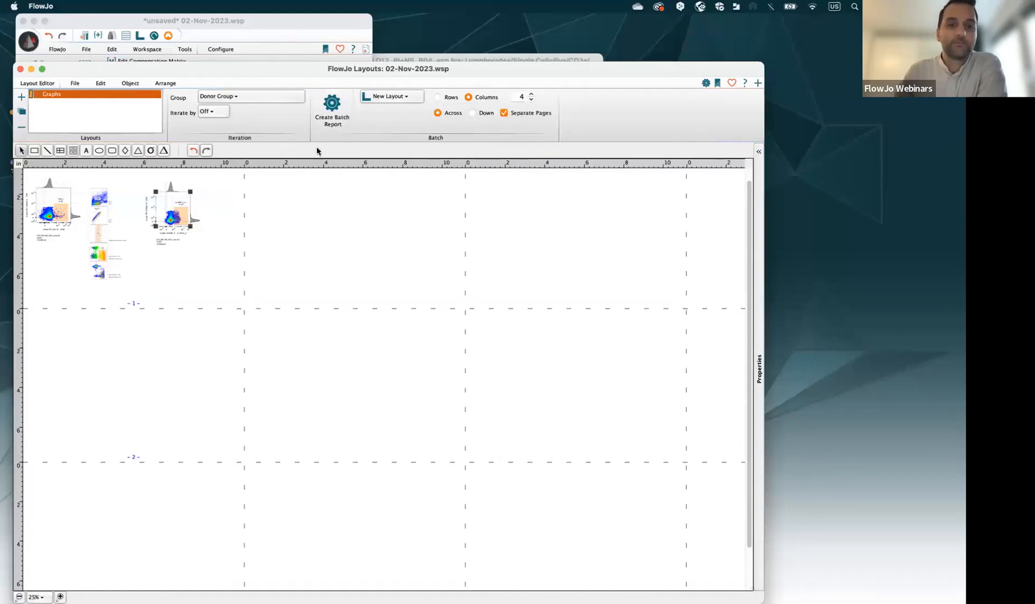
{"action": "left_click", "coordinate": [337, 110]}
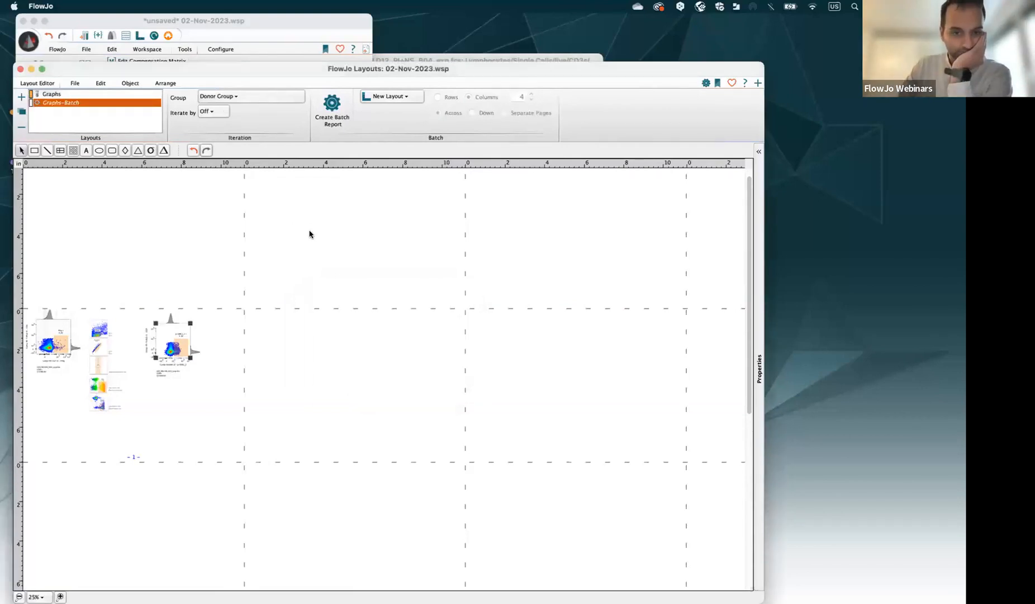
- Return to the Graphs layout, move all its plots together to the start of the first page, and enlarge the pages around them
{"action": "left_click", "coordinate": [102, 95]}
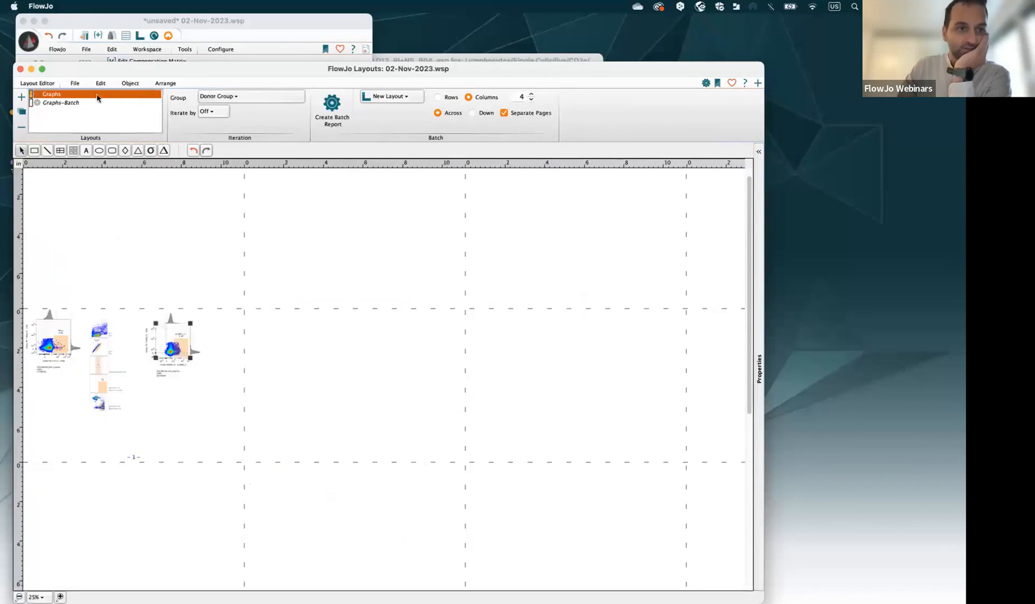
{"action": "left_click", "coordinate": [67, 103]}
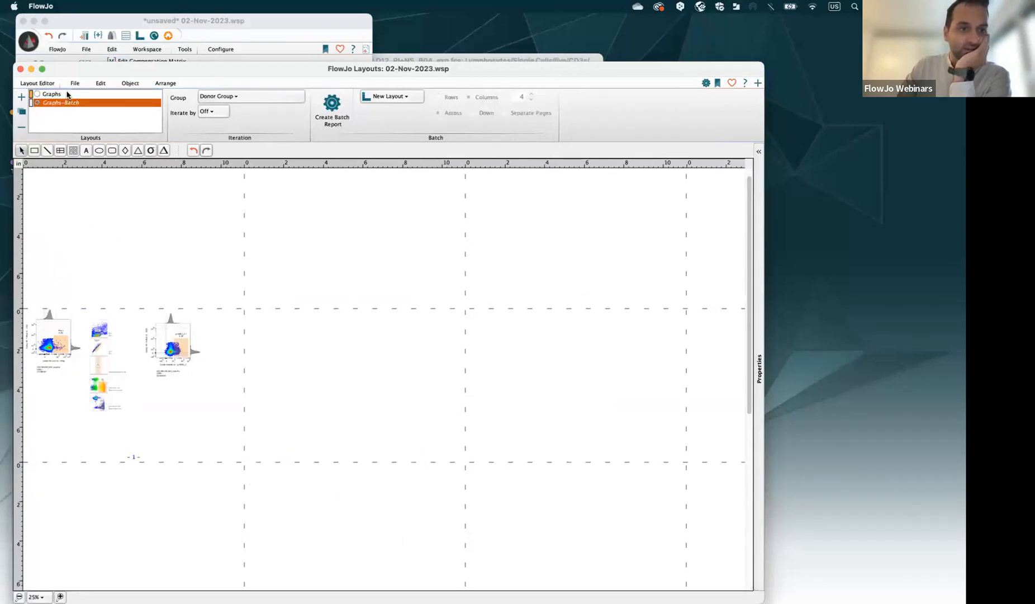
{"action": "left_click", "coordinate": [61, 96]}
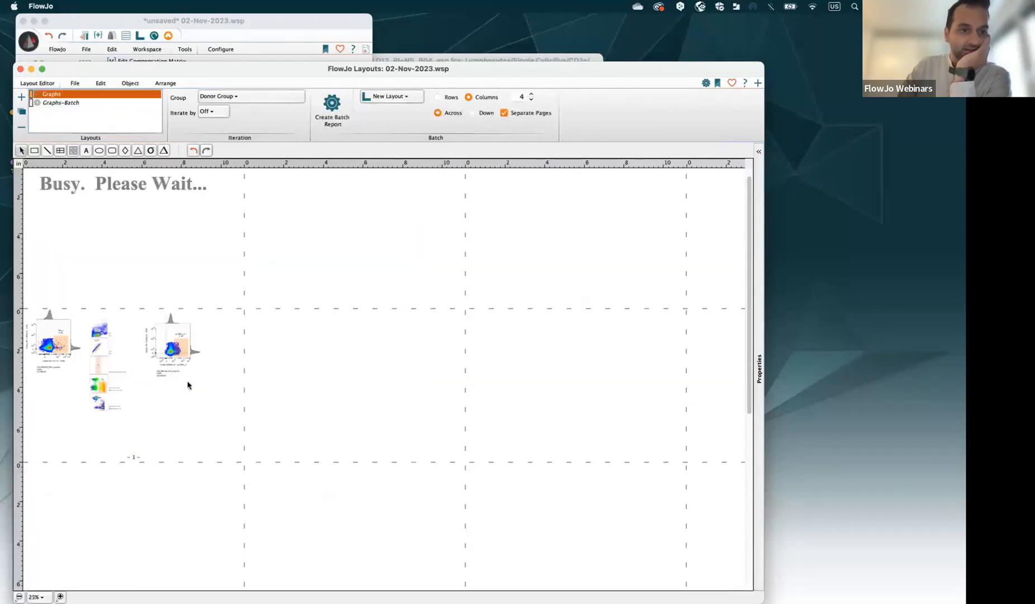
{"action": "left_click_drag", "start_coordinate": [25, 292], "coordinate": [247, 415]}
{"action": "left_click_drag", "start_coordinate": [259, 452], "coordinate": [31, 300]}
{"action": "left_click_drag", "start_coordinate": [58, 334], "coordinate": [68, 199]}
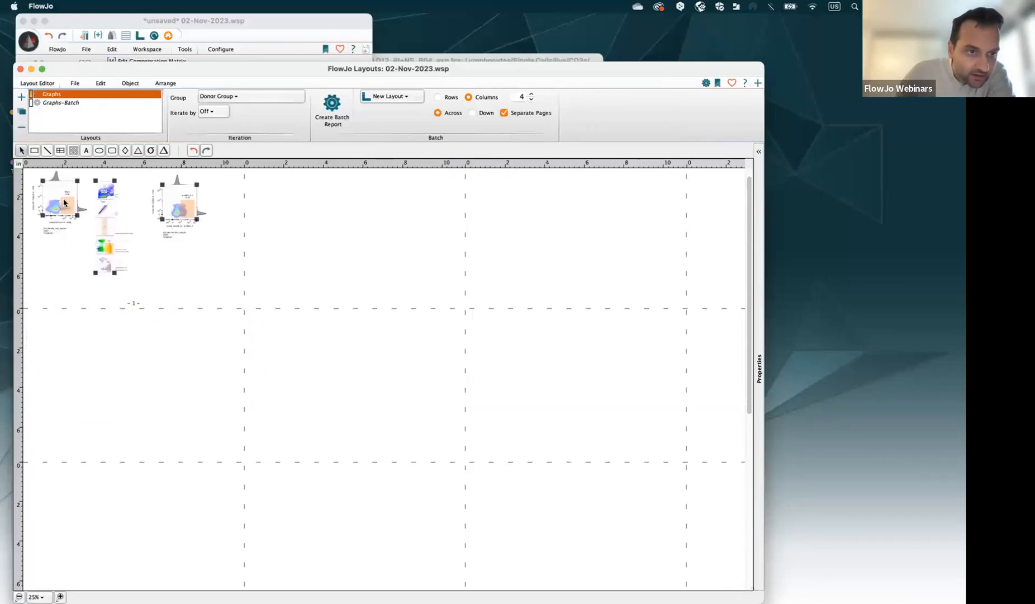
{"action": "left_click_drag", "start_coordinate": [244, 308], "coordinate": [63, 200]}
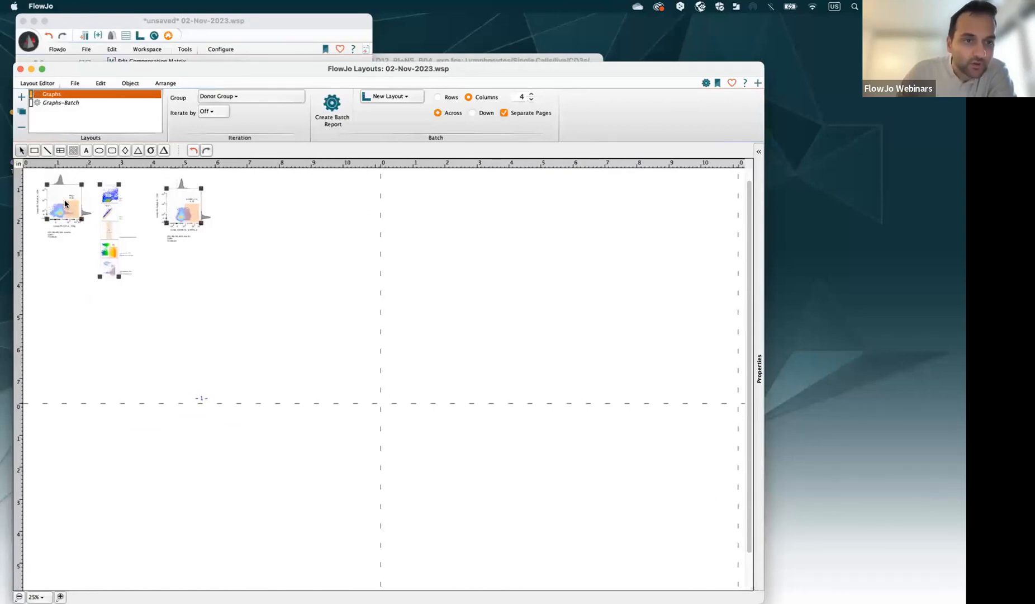
{"action": "left_click", "coordinate": [213, 317]}
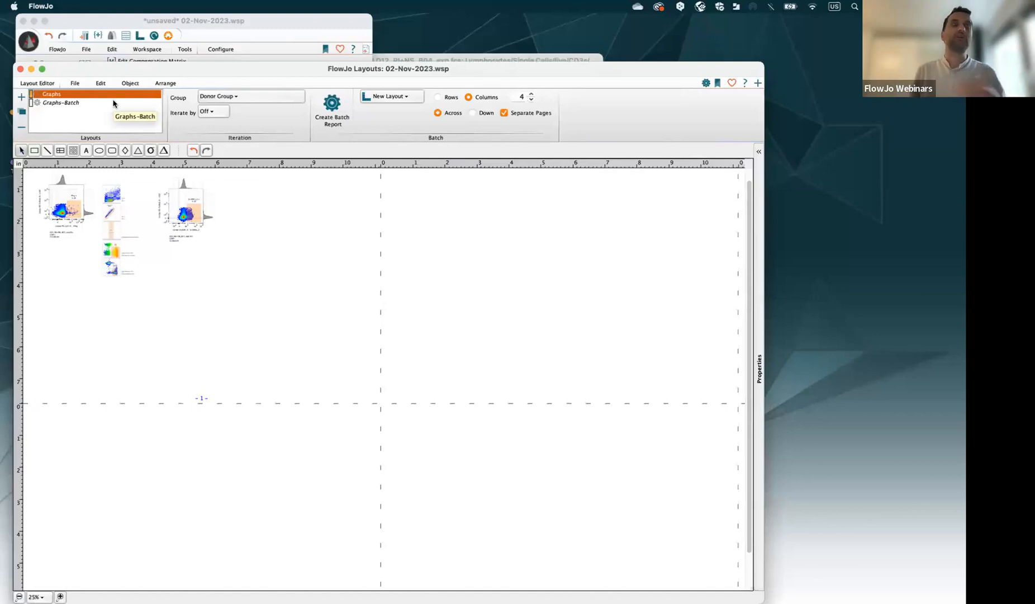
- Delete the Graphs-Batch layout
{"action": "left_click", "coordinate": [85, 104]}
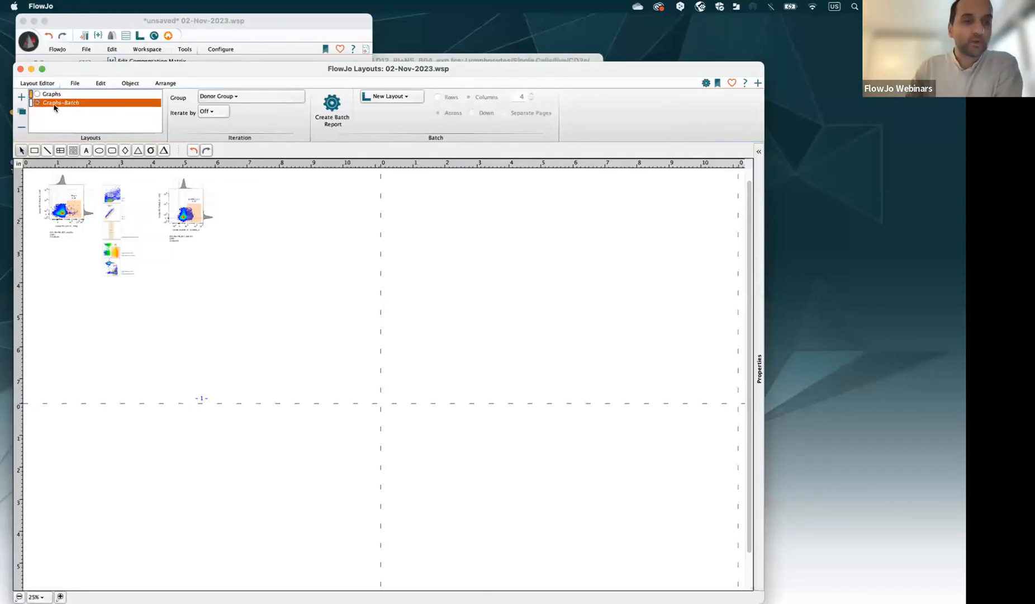
{"action": "left_click", "coordinate": [22, 127]}
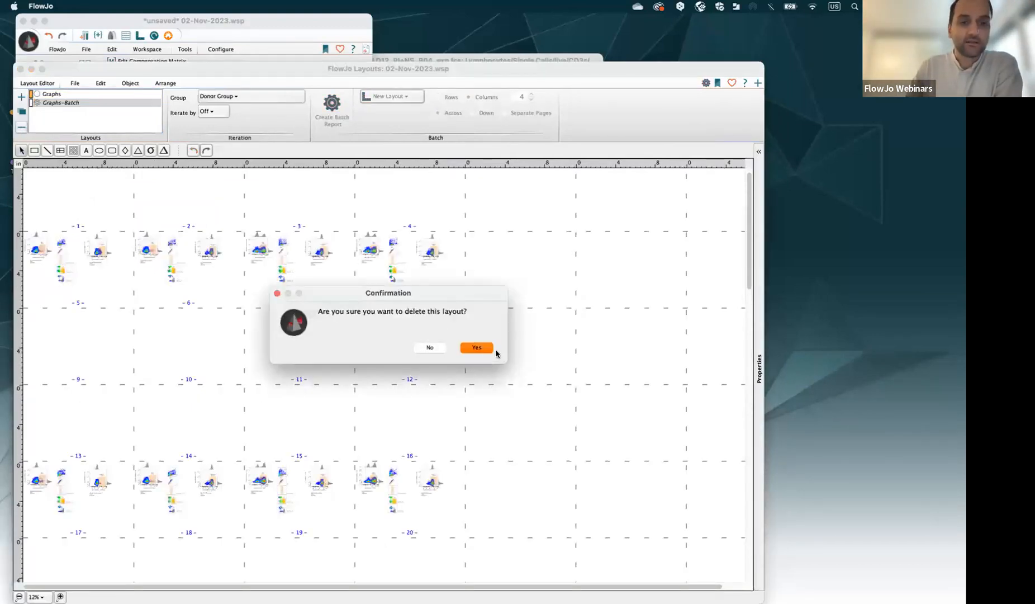
{"action": "left_click", "coordinate": [477, 348]}
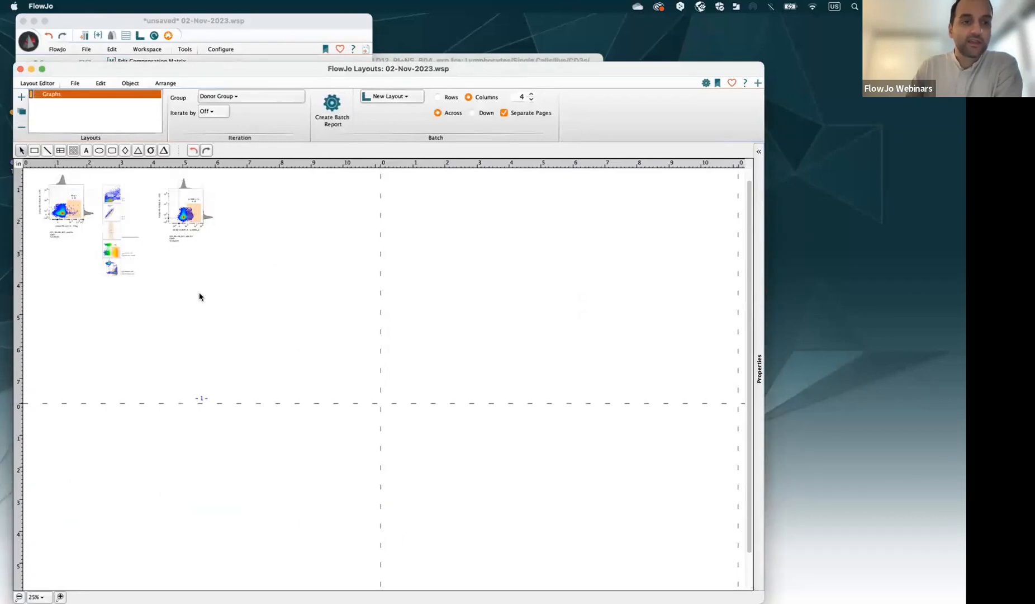
- Delete the ancestry plots from the Graphs layout and create the batch report again with the two CD8+ plots moved closer together
{"action": "left_click", "coordinate": [120, 254]}
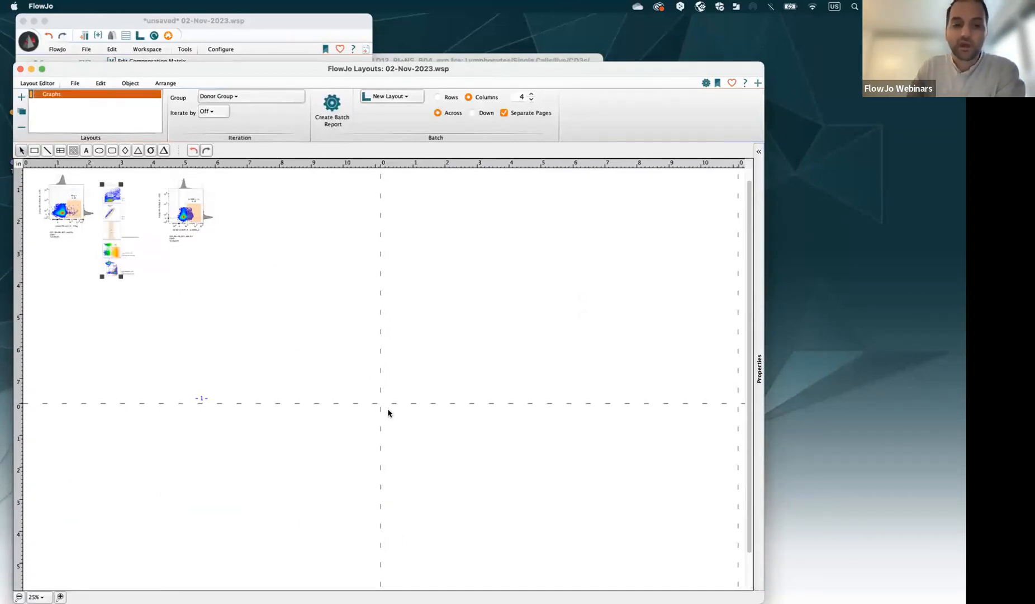
{"action": "key", "text": "Delete"}
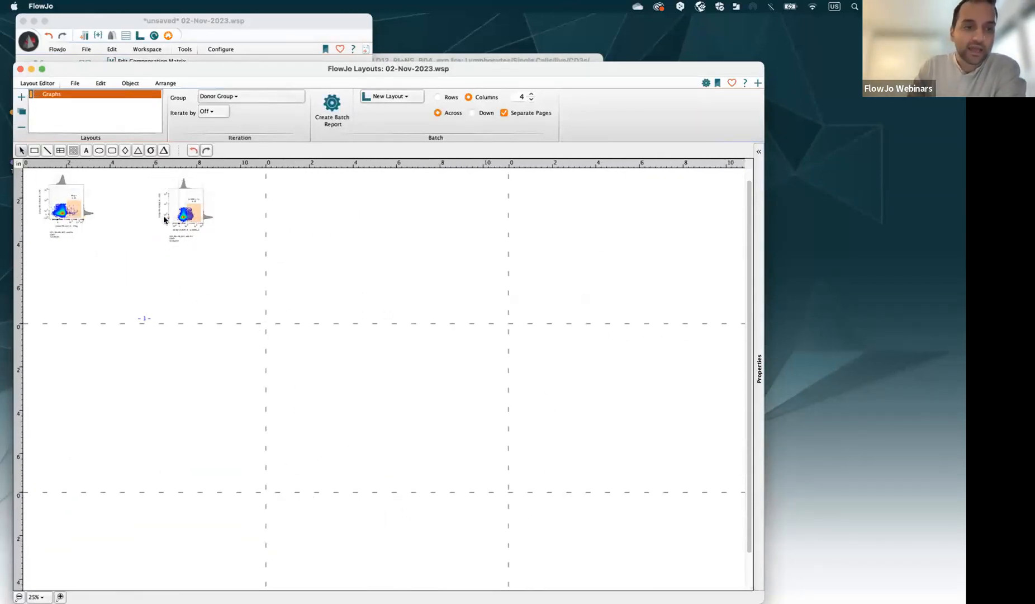
{"action": "left_click_drag", "start_coordinate": [164, 220], "coordinate": [125, 219]}
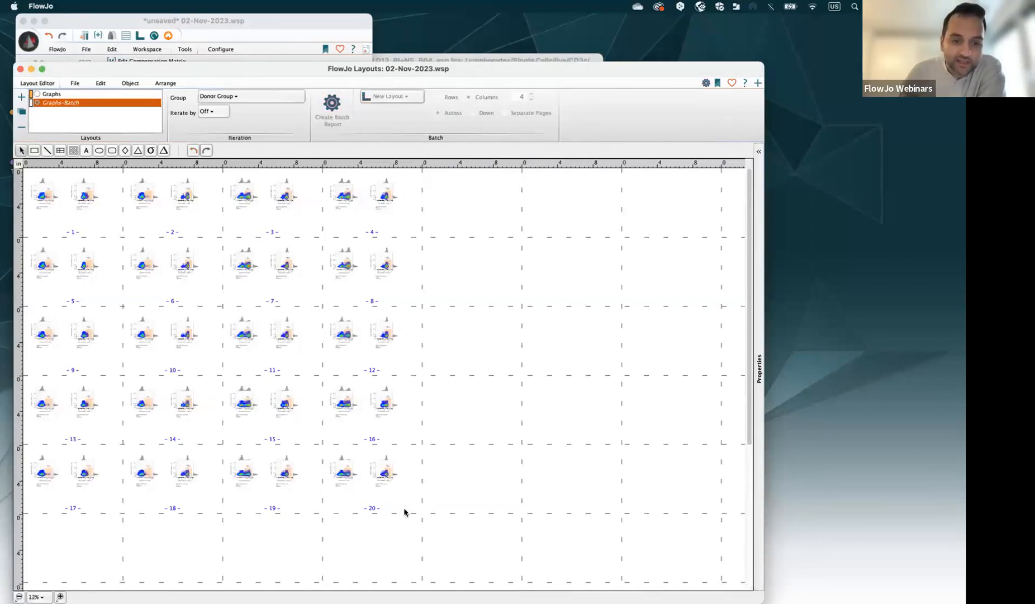
- Enlarge the batch report to 50% and examine the Ifng + and p-ERK1_2 + plots of the donor samples
{"action": "left_click", "coordinate": [60, 597]}
{"action": "left_click", "coordinate": [61, 596]}
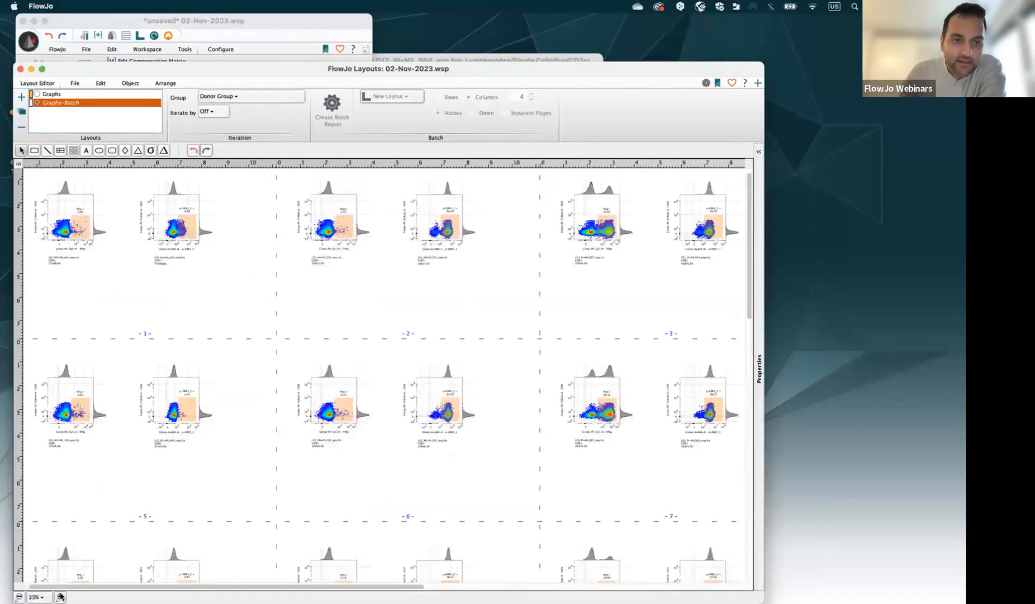
{"action": "left_click", "coordinate": [61, 596]}
{"action": "scroll", "coordinate": [143, 588], "scroll_direction": "left", "scroll_amount": 3}
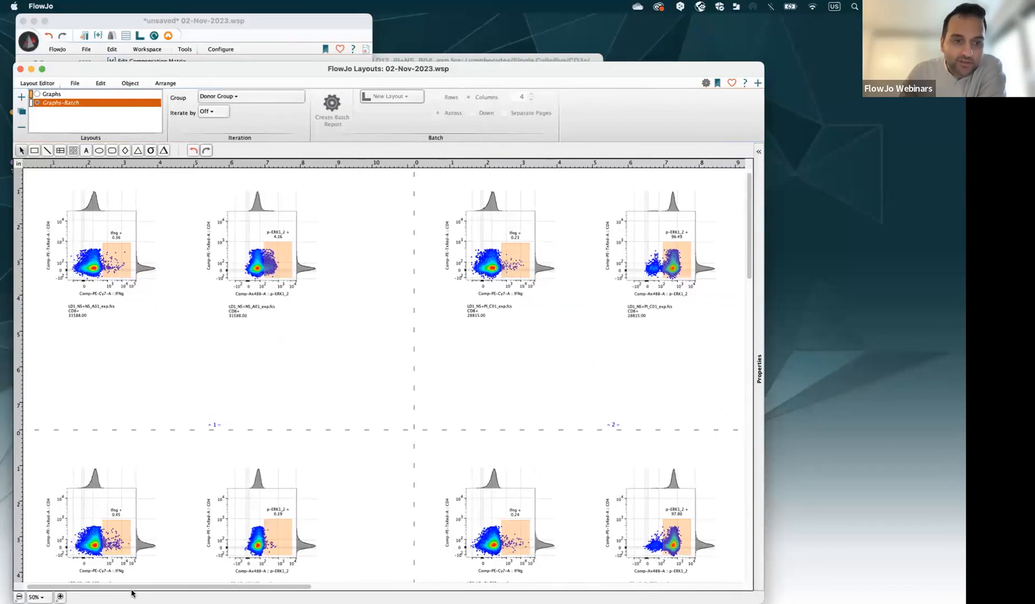
{"action": "left_click_drag", "start_coordinate": [120, 593], "coordinate": [39, 548]}
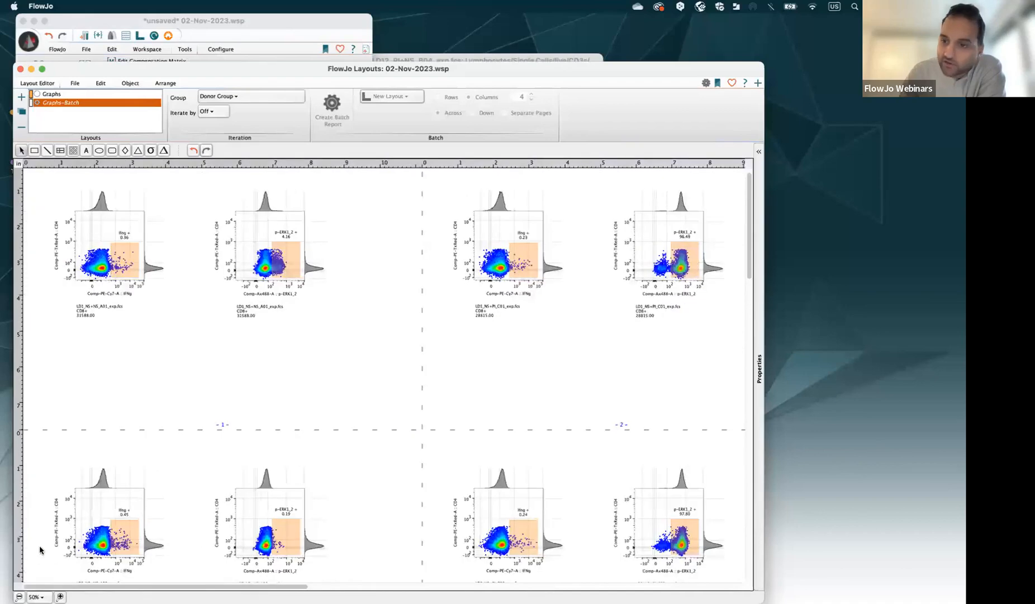
{"action": "scroll", "coordinate": [200, 429], "scroll_direction": "down", "scroll_amount": 4}
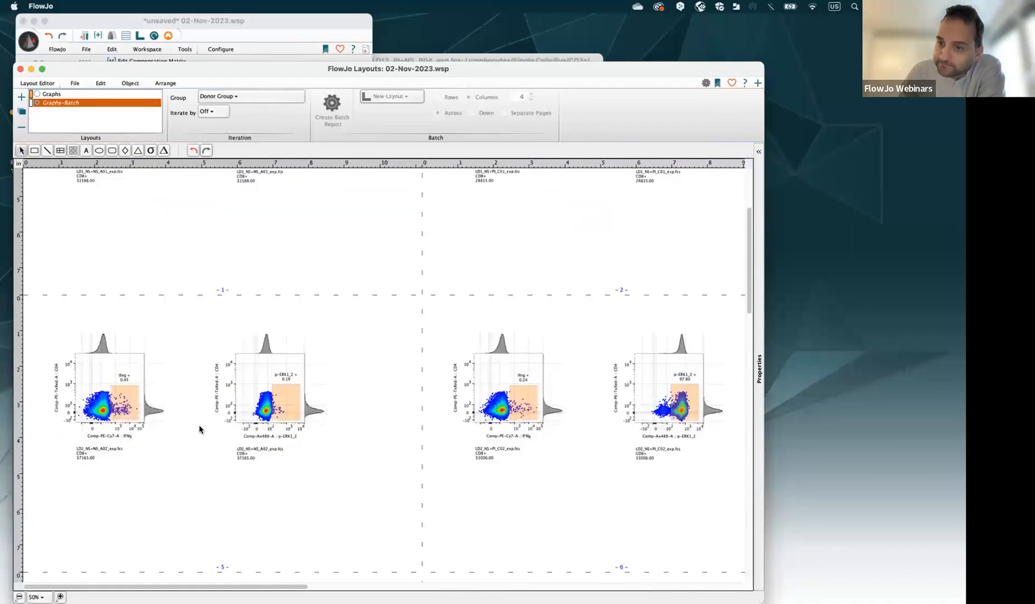
{"action": "scroll", "coordinate": [199, 429], "scroll_direction": "down", "scroll_amount": 2}
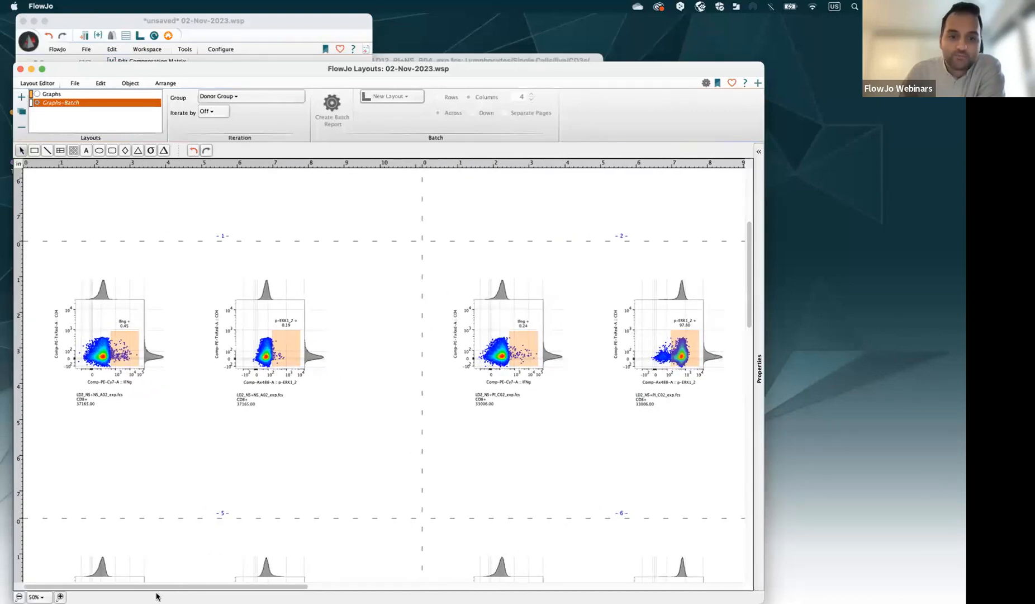
{"action": "left_click_drag", "start_coordinate": [218, 587], "coordinate": [44, 581]}
- Save the workspace and review the image formats available for exporting the batch layout
{"action": "key", "text": "super+s"}
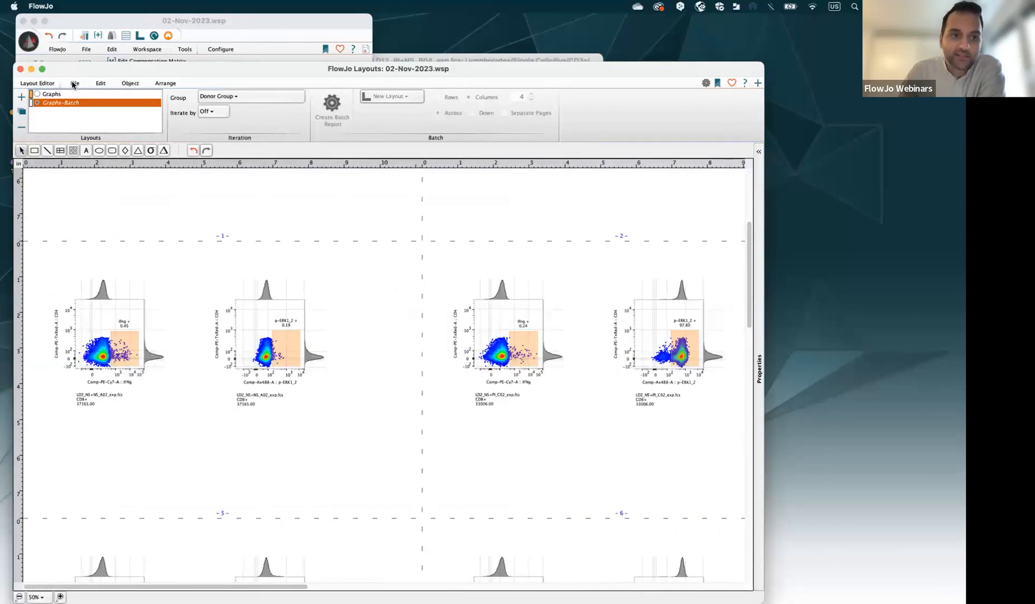
{"action": "left_click", "coordinate": [73, 83]}
{"action": "left_click", "coordinate": [102, 115]}
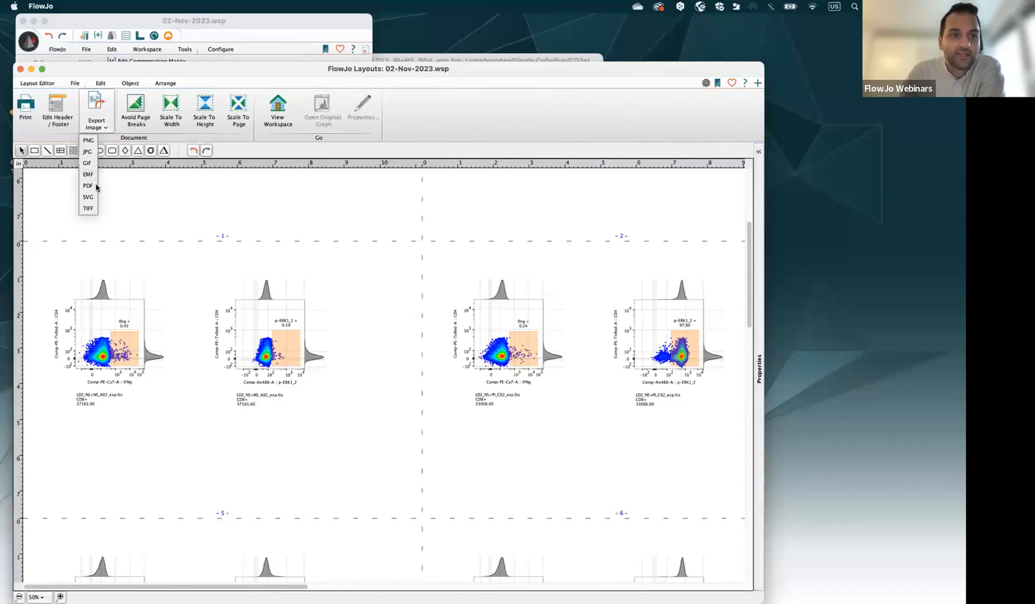
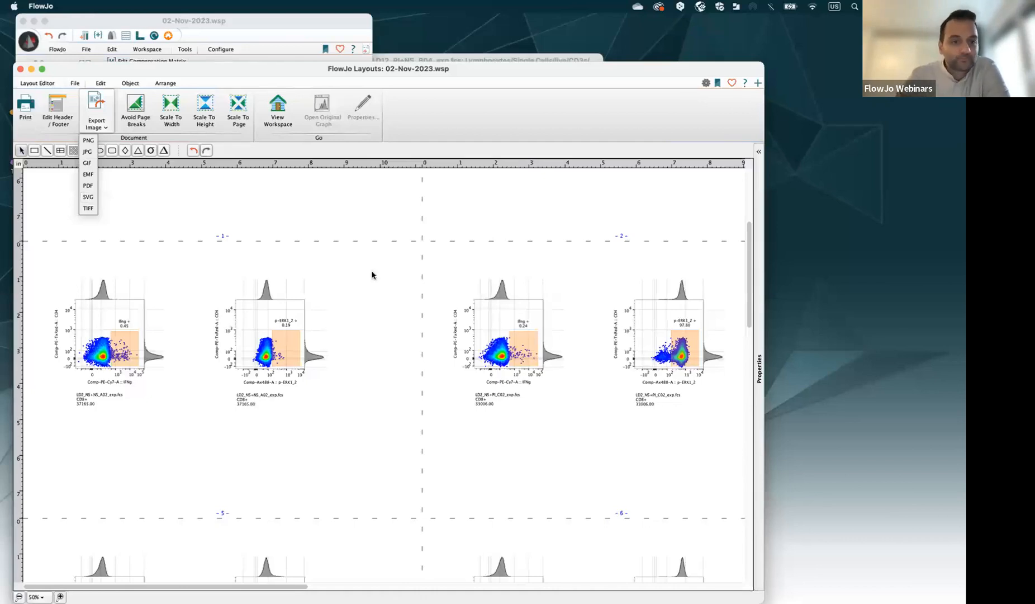
{"action": "left_click", "coordinate": [265, 234]}
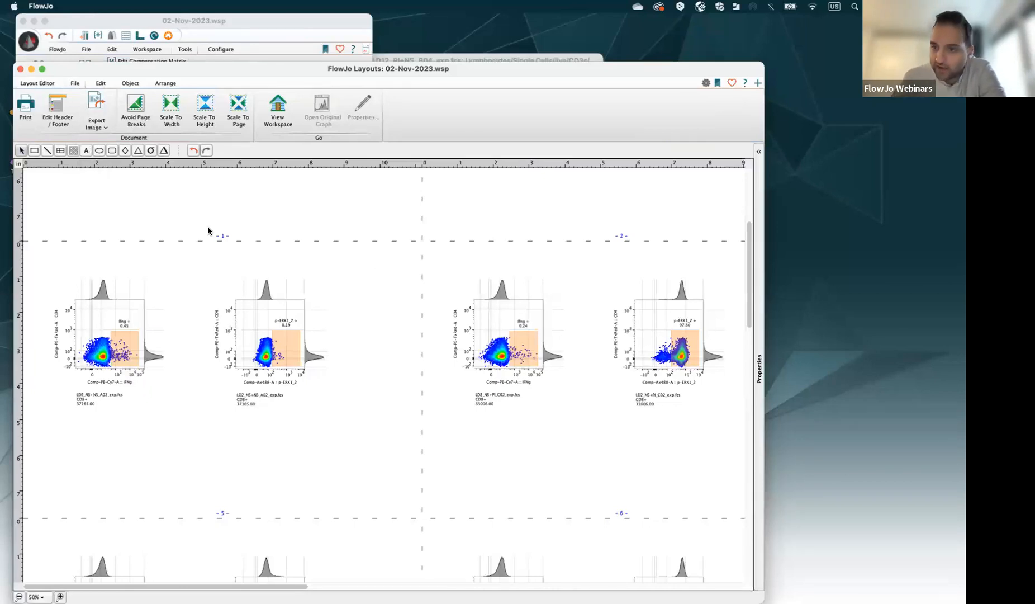
- Add a new blank layout and place the layout editor so that the workspace's gating trees are accessible beside it
{"action": "scroll", "coordinate": [208, 230], "scroll_direction": "up", "scroll_amount": 5}
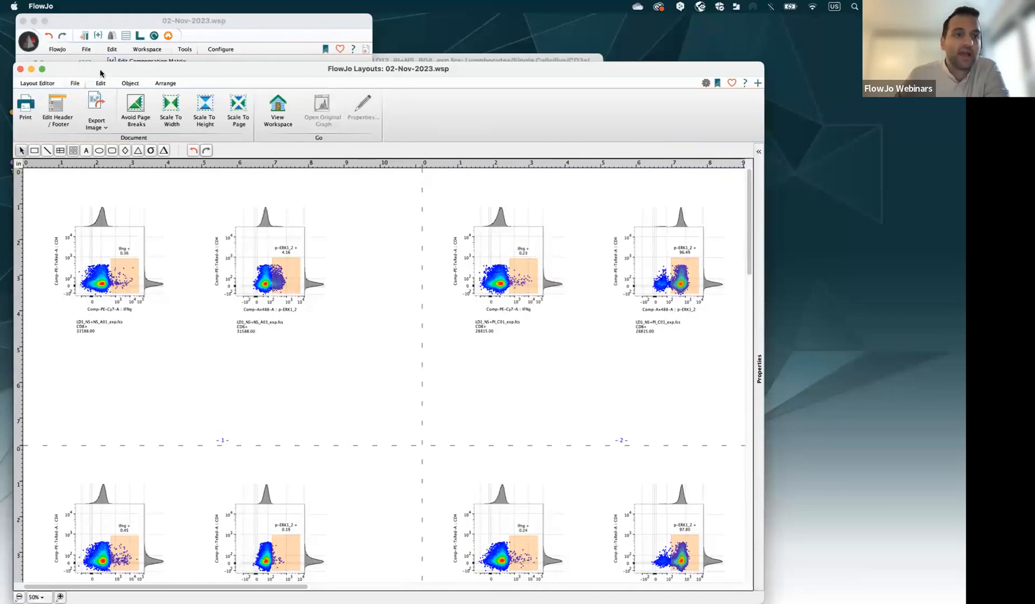
{"action": "left_click_drag", "start_coordinate": [63, 76], "coordinate": [106, 72]}
{"action": "left_click", "coordinate": [80, 80]}
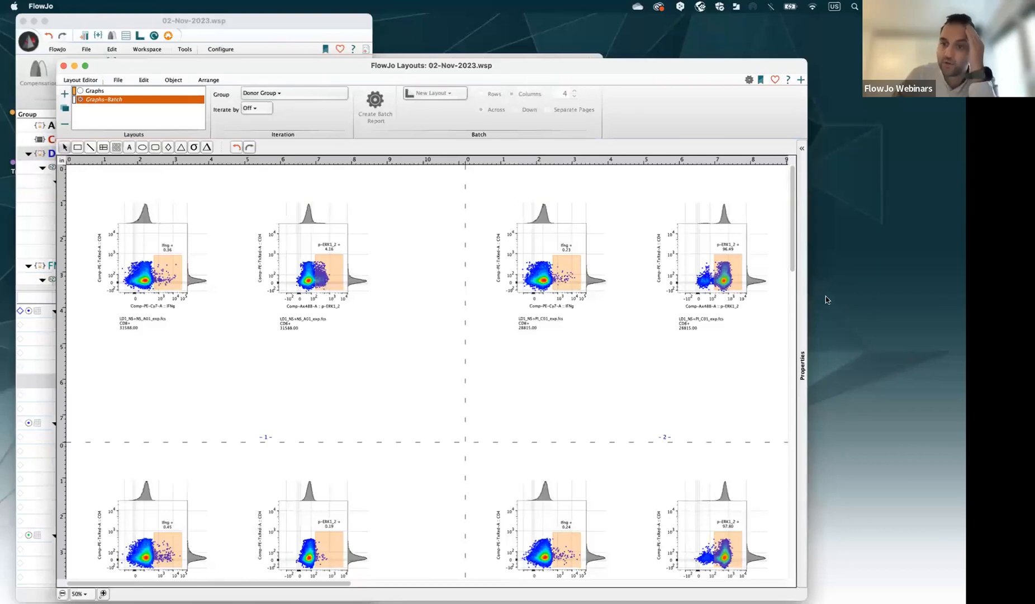
{"action": "left_click", "coordinate": [64, 94]}
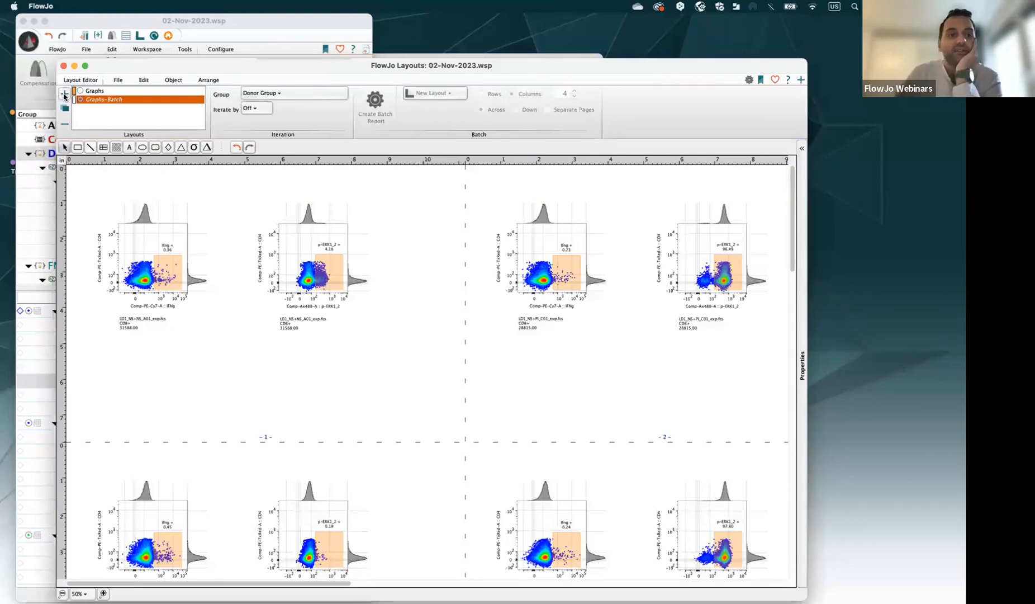
{"action": "left_click_drag", "start_coordinate": [166, 77], "coordinate": [320, 54]}
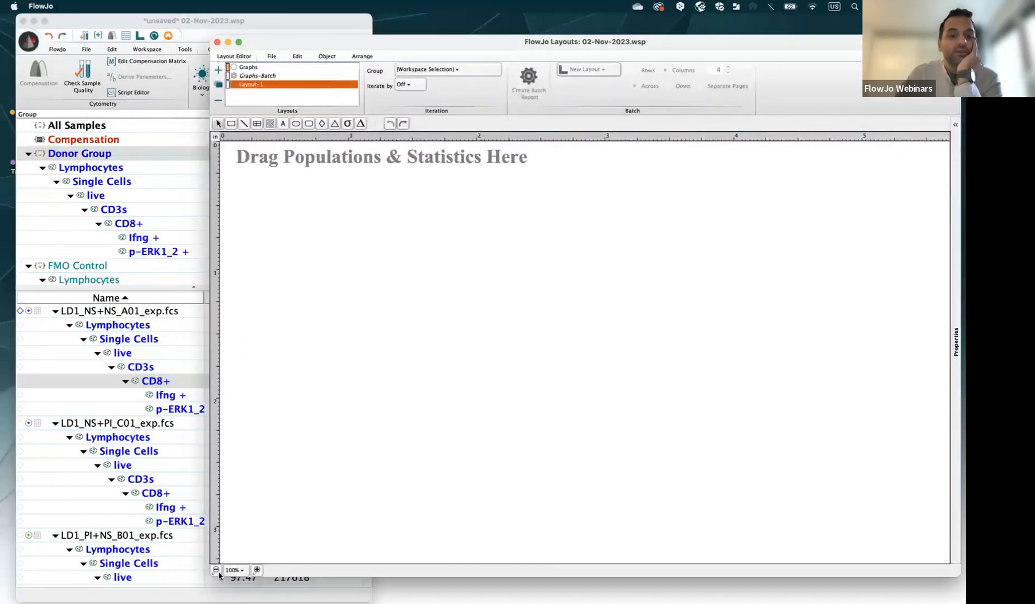
{"action": "left_click", "coordinate": [215, 569]}
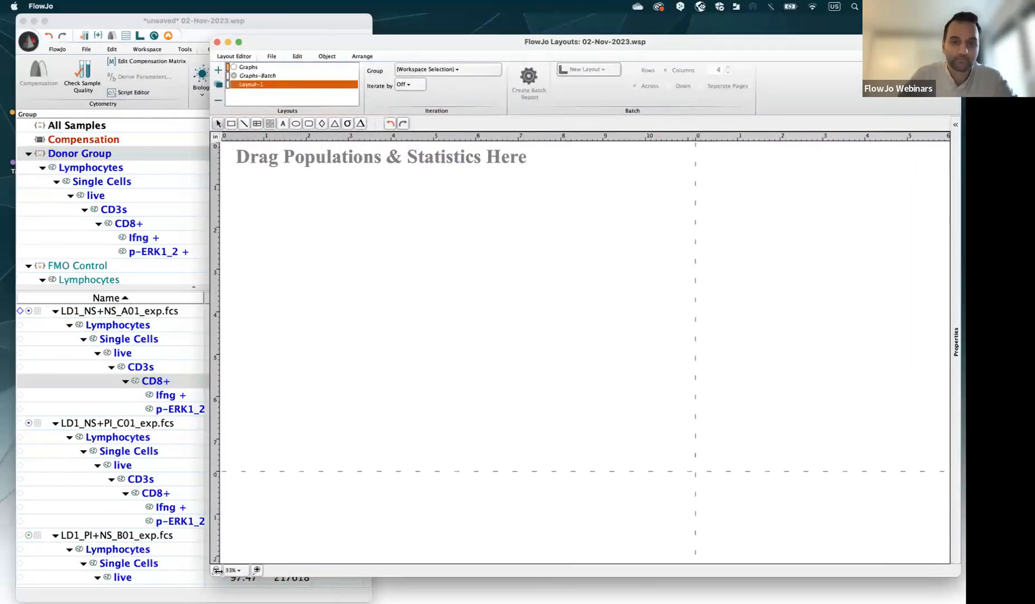
- Place the CD8+ plot of LD1_NS+NS_A01_exp.fcs in the blank layout and overlay the CD8+ population of LD1_NS+PI_C01_exp.fcs on it
{"action": "left_click_drag", "start_coordinate": [146, 384], "coordinate": [320, 181]}
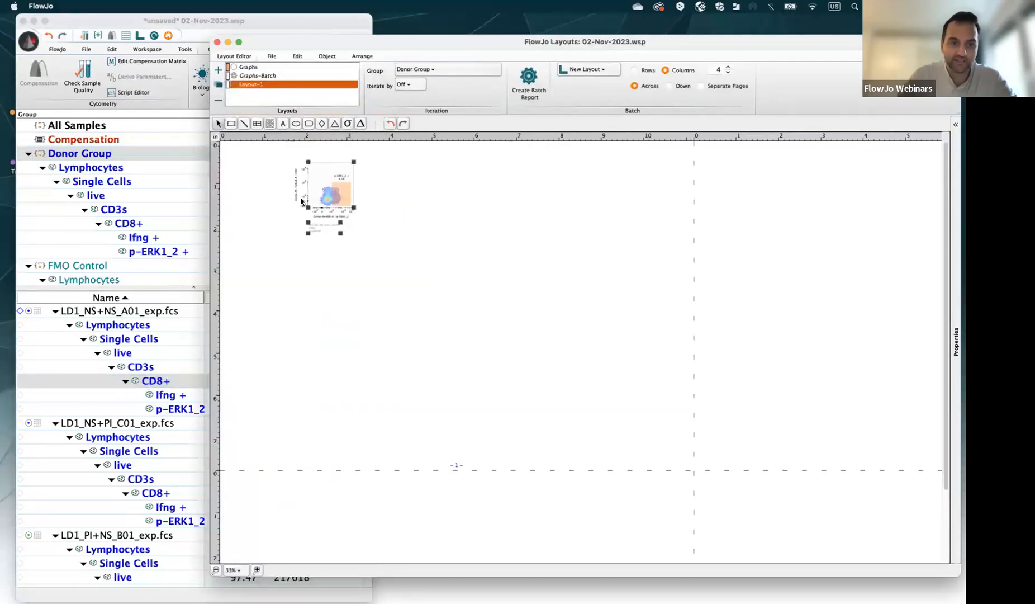
{"action": "left_click", "coordinate": [257, 569]}
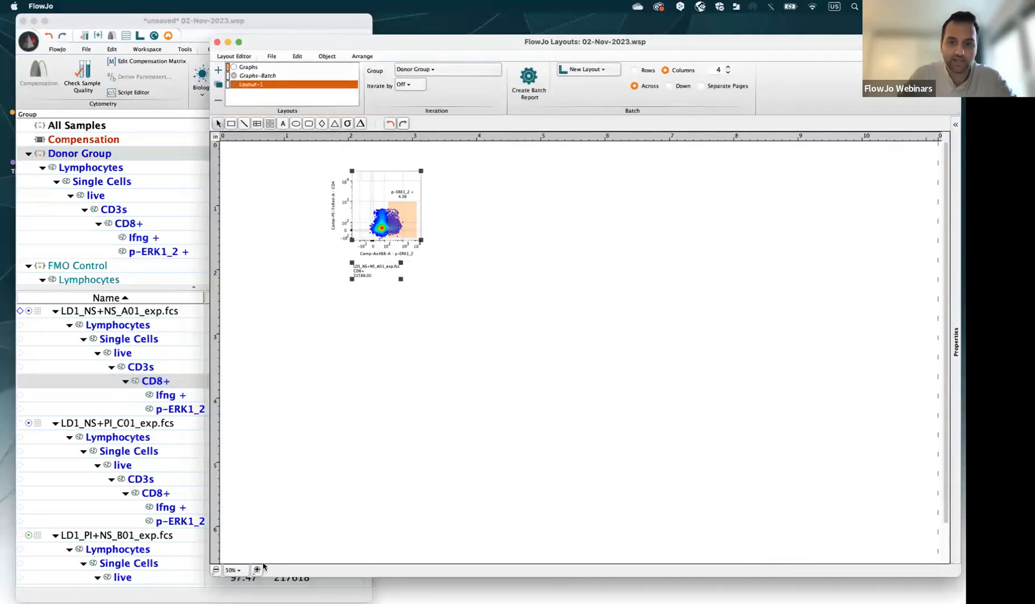
{"action": "left_click", "coordinate": [258, 570]}
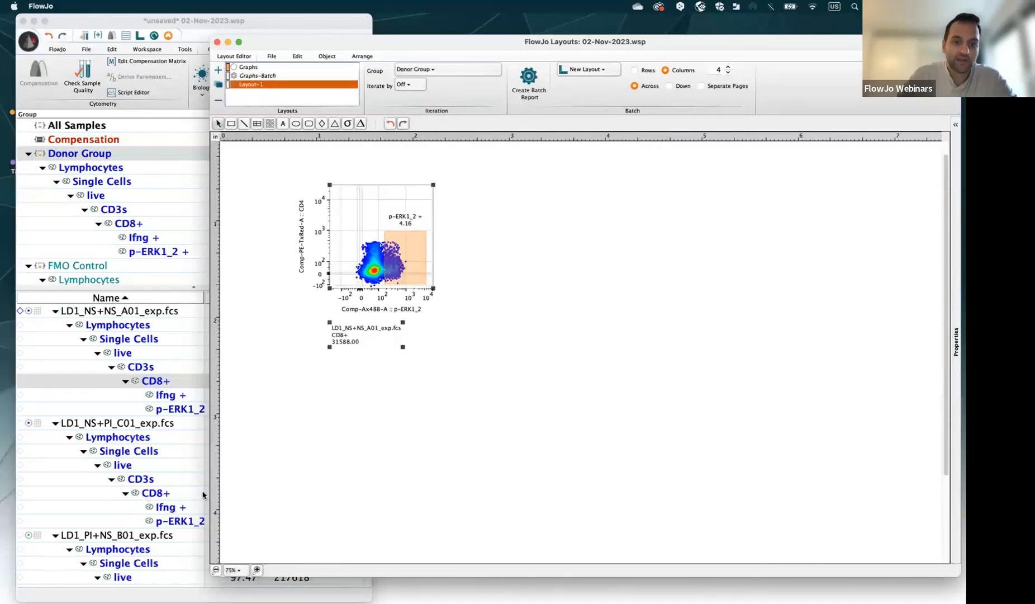
{"action": "left_click_drag", "start_coordinate": [203, 492], "coordinate": [366, 277]}
{"action": "left_click_drag", "start_coordinate": [455, 223], "coordinate": [334, 188]}
{"action": "left_click_drag", "start_coordinate": [352, 288], "coordinate": [351, 281]}
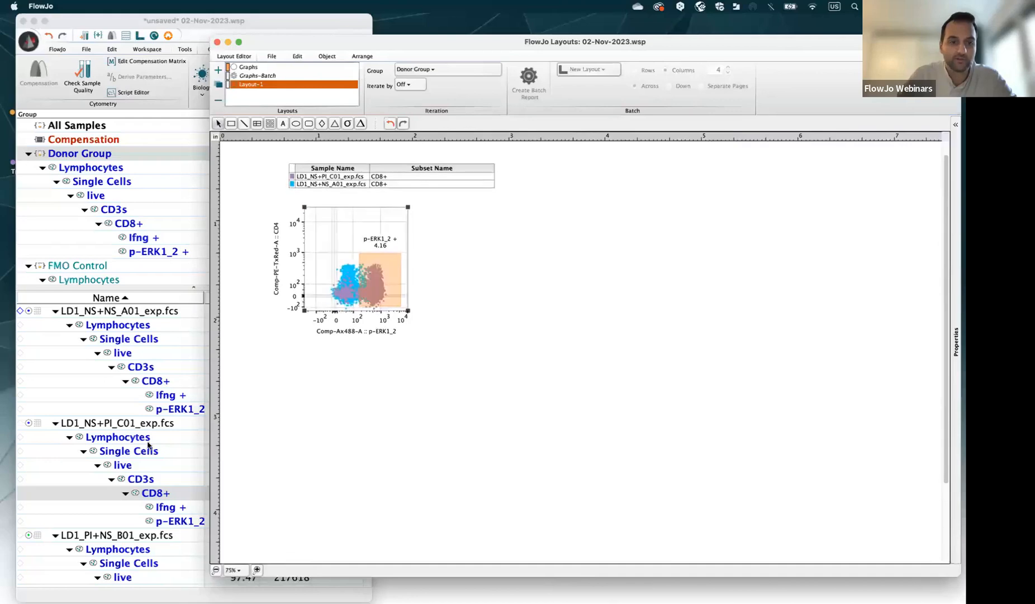
- Overlay the CD8+ populations of LD1_PI+NS_B01_exp.fcs and LD1_PI+PI_D01_exp.fcs on the same plot and move its legend slightly away from the graph
{"action": "scroll", "coordinate": [144, 450], "scroll_direction": "down", "scroll_amount": 2}
{"action": "left_click_drag", "start_coordinate": [155, 548], "coordinate": [358, 291]}
{"action": "scroll", "coordinate": [162, 429], "scroll_direction": "down", "scroll_amount": 5}
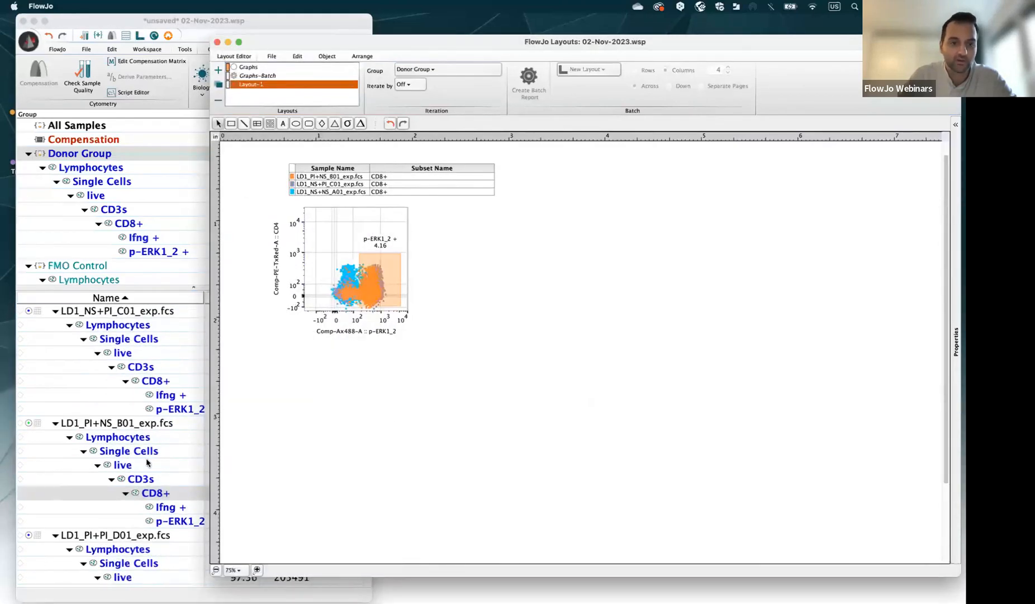
{"action": "left_click_drag", "start_coordinate": [152, 522], "coordinate": [341, 275]}
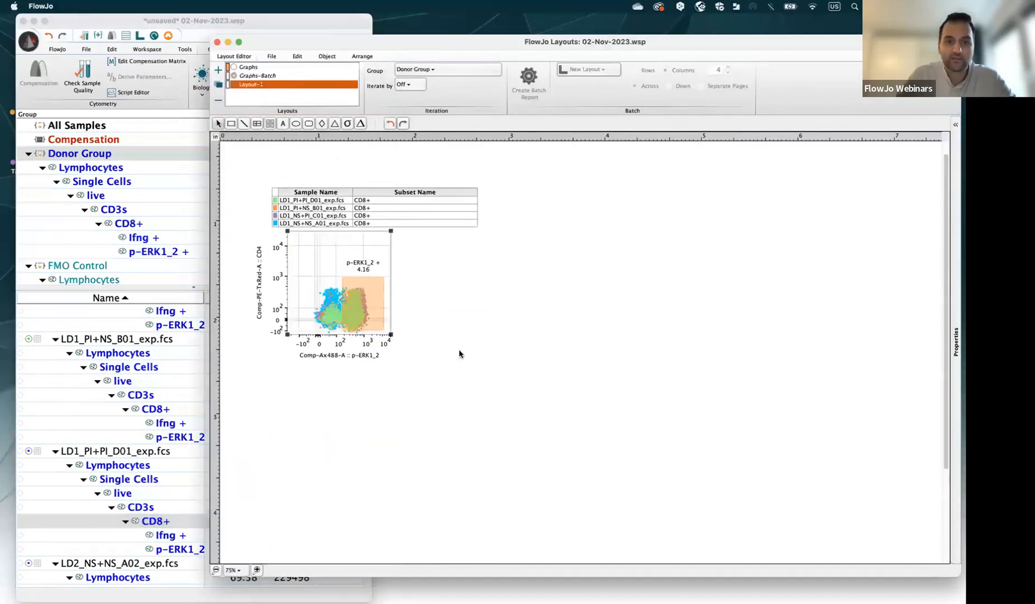
{"action": "left_click", "coordinate": [339, 179]}
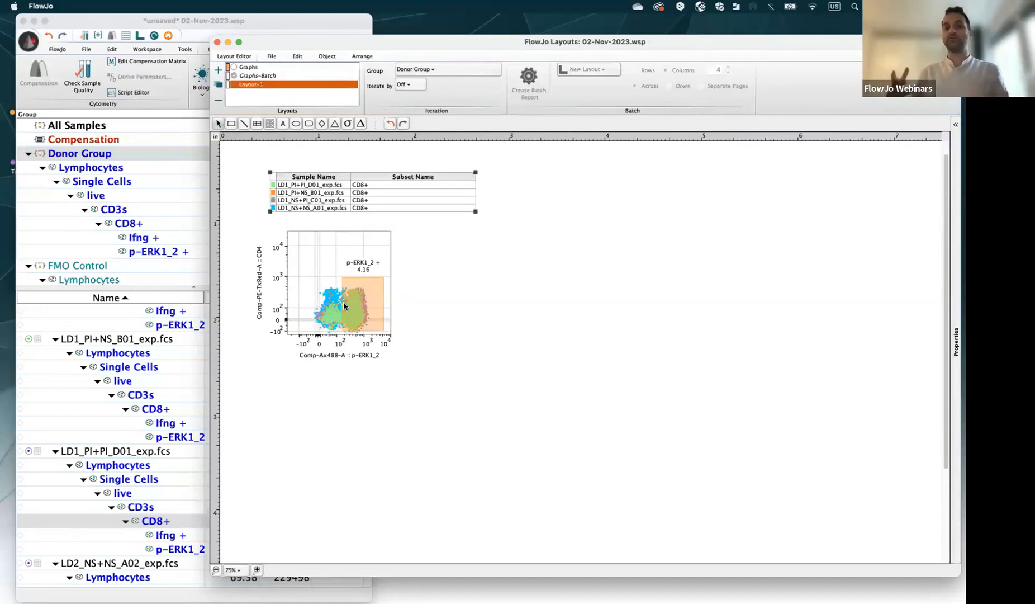
{"action": "left_click", "coordinate": [314, 280]}
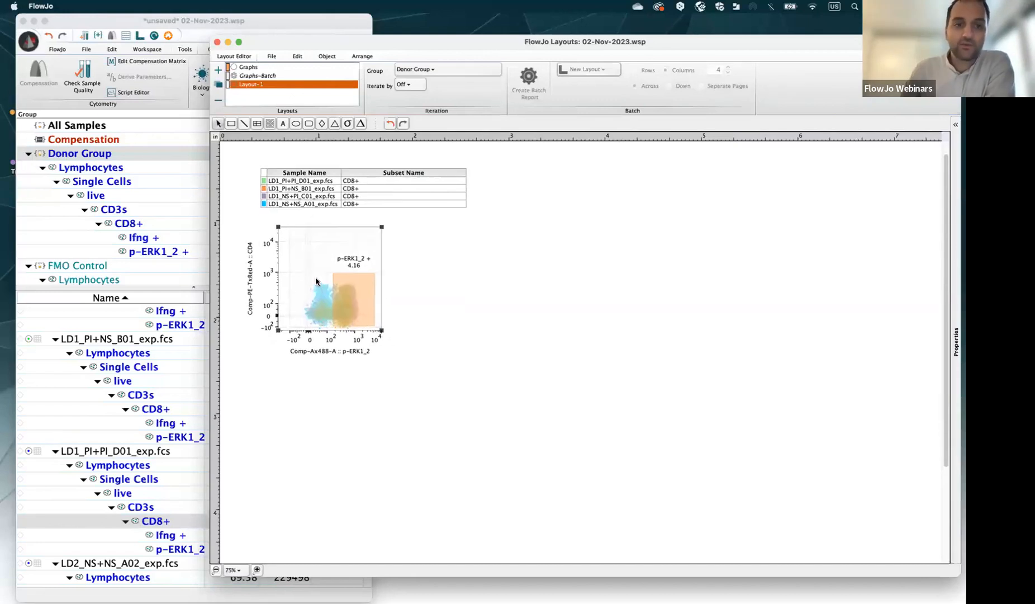
- Change the CD8+ overlay from a dot plot to a Histogram of Comp-Ax488-A :: p-ERK1_2
{"action": "double_click", "coordinate": [313, 241]}
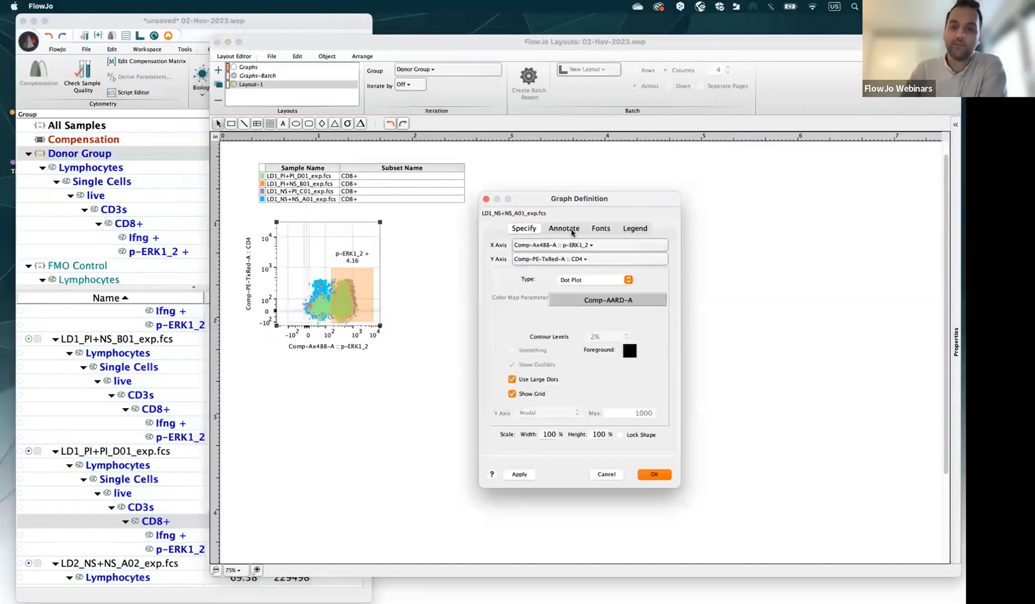
{"action": "left_click", "coordinate": [587, 279]}
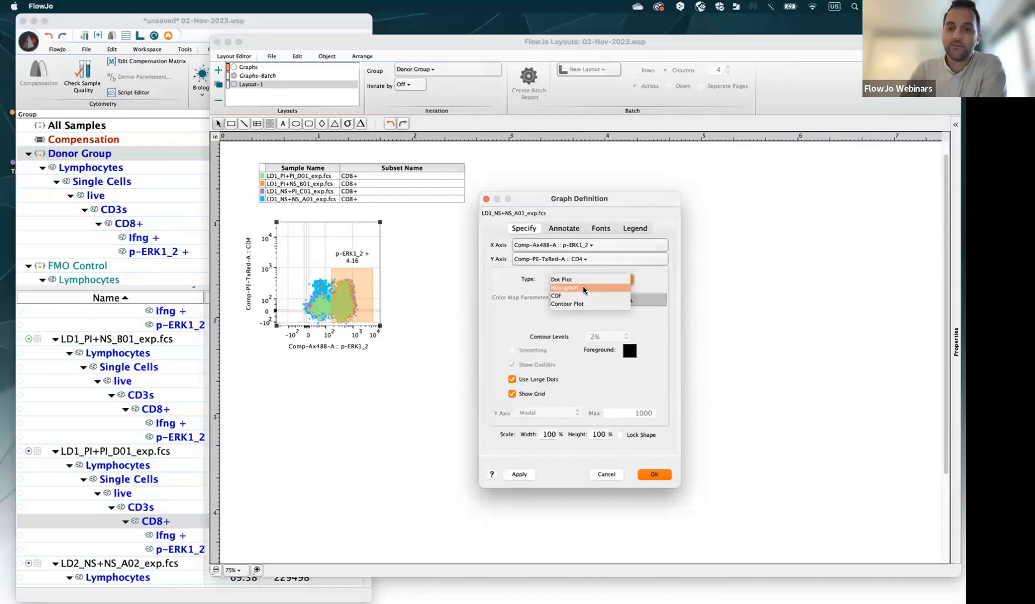
{"action": "left_click", "coordinate": [584, 288]}
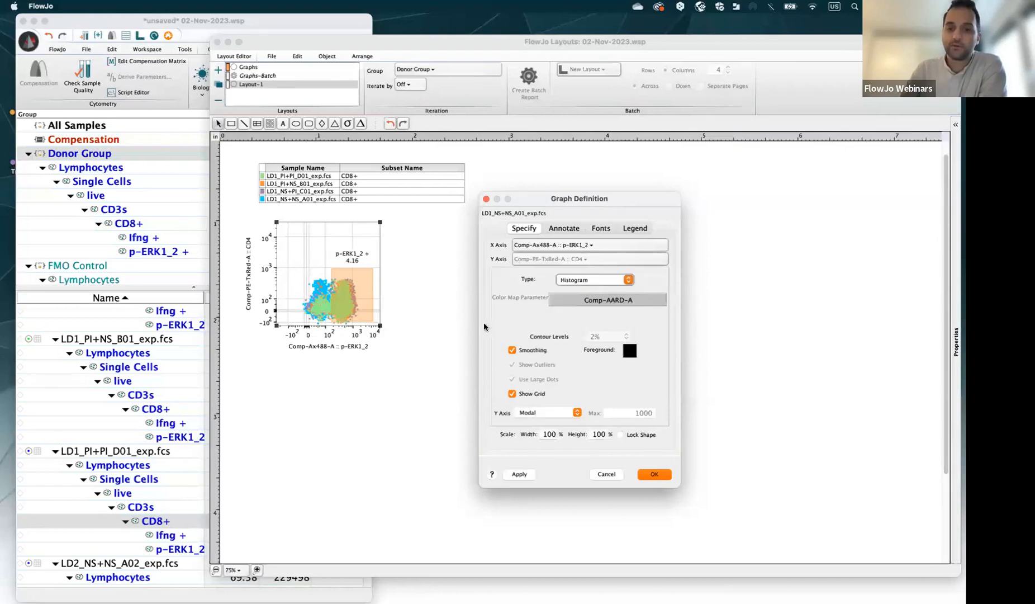
{"action": "left_click", "coordinate": [656, 473]}
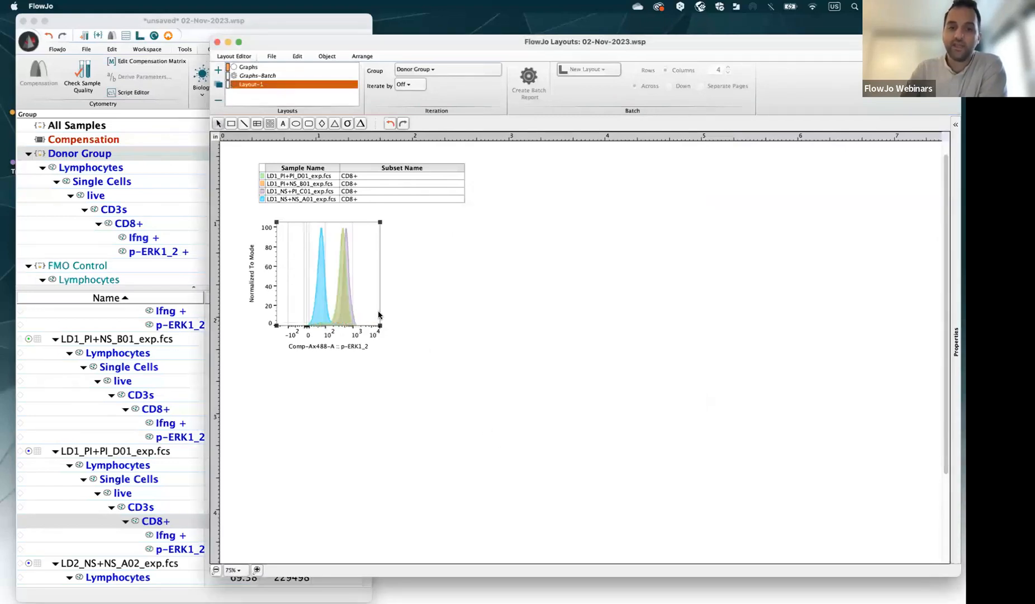
{"action": "left_click", "coordinate": [257, 570]}
{"action": "left_click", "coordinate": [257, 570]}
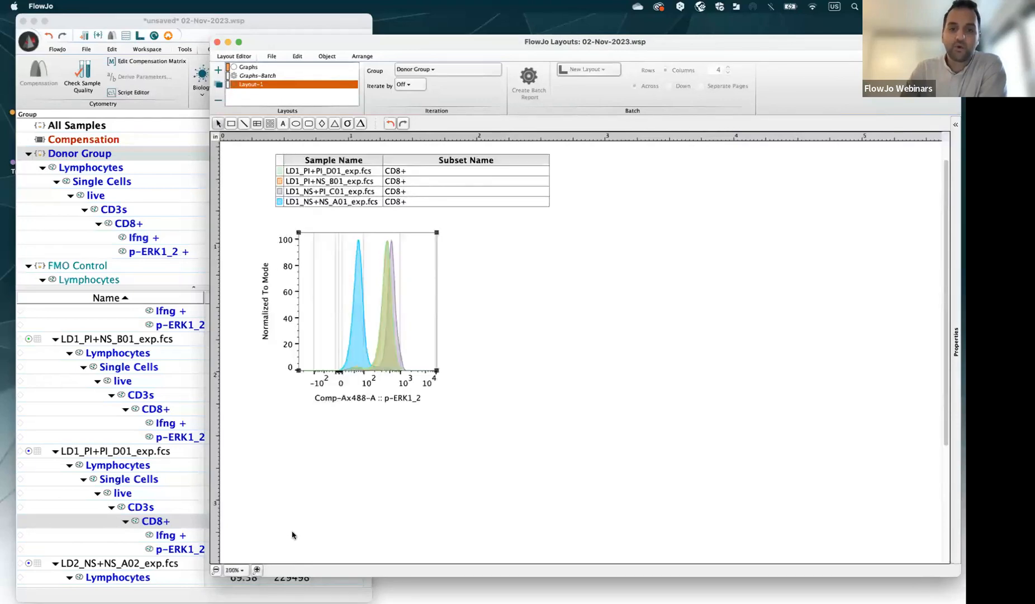
{"action": "left_click", "coordinate": [215, 569]}
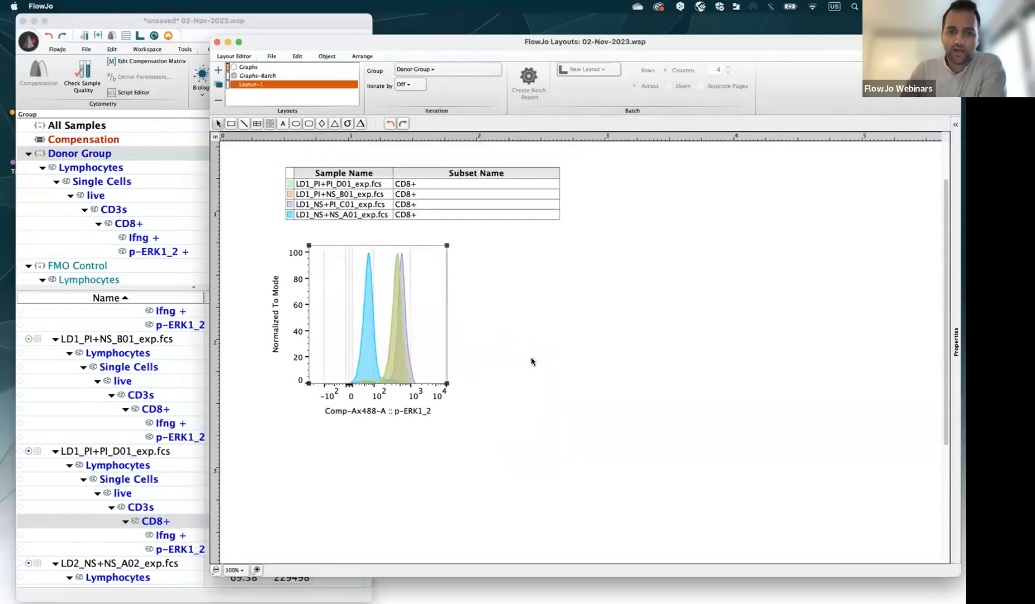
- Display the overlaid p-ERK1_2 histograms with the Offset arrangement
{"action": "right_click", "coordinate": [391, 302]}
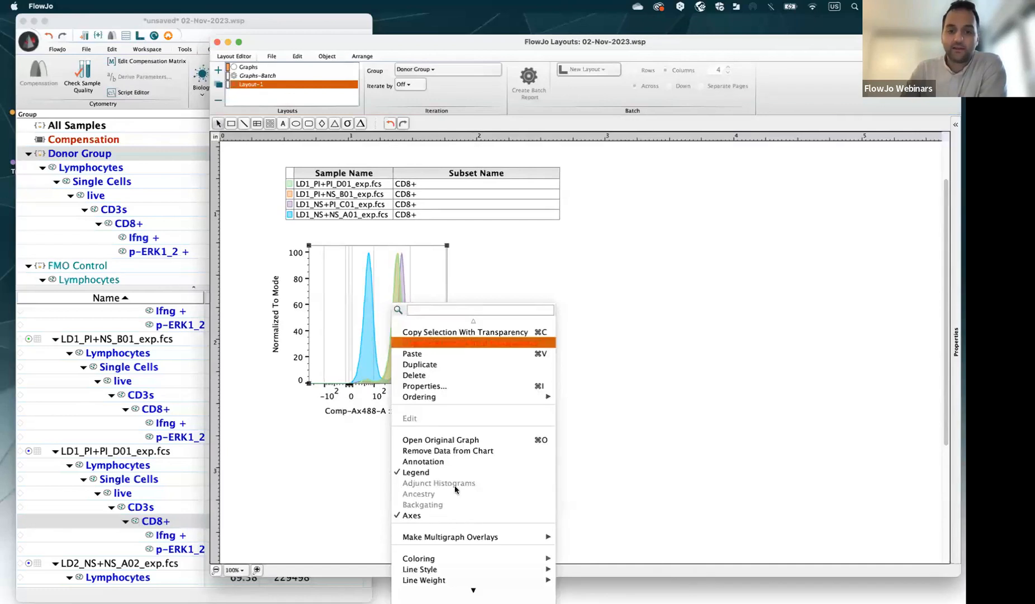
{"action": "mouse_move", "coordinate": [467, 583]}
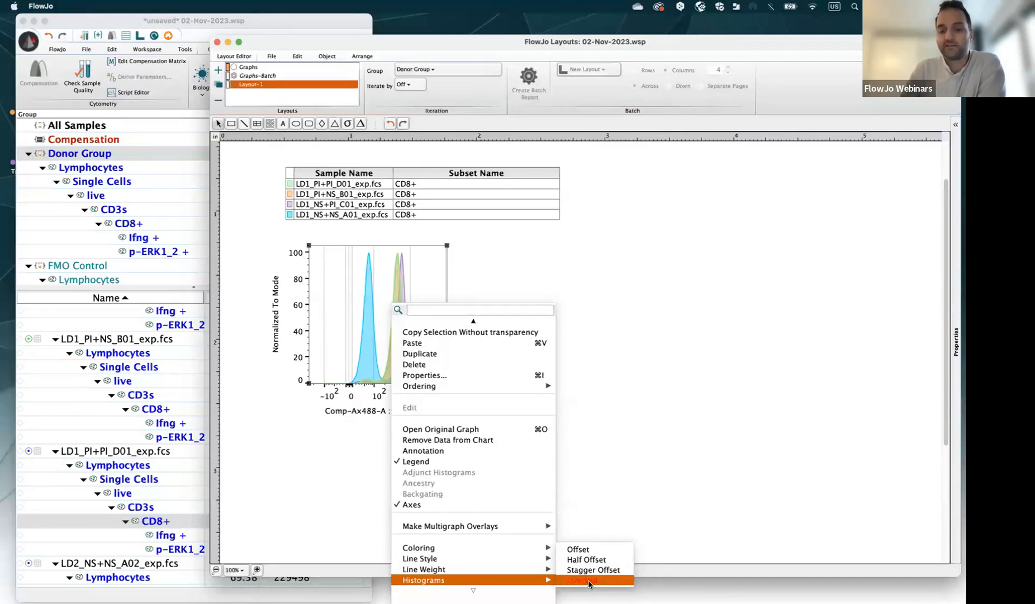
{"action": "left_click", "coordinate": [590, 551]}
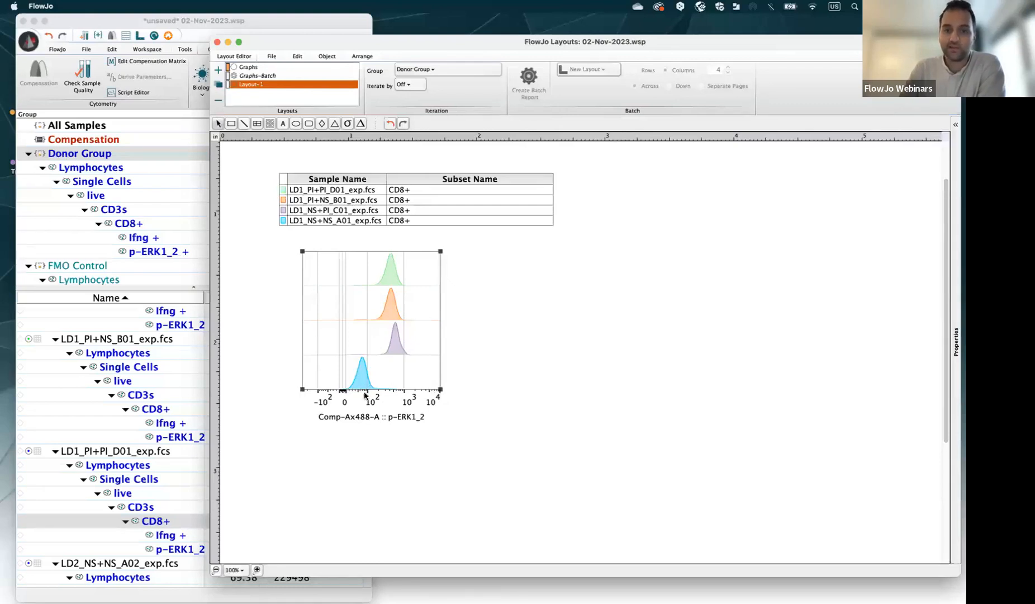
- Arrange the p-ERK1_2 histograms with Half Offset and nudge the plot slightly within the layout
{"action": "right_click", "coordinate": [354, 329]}
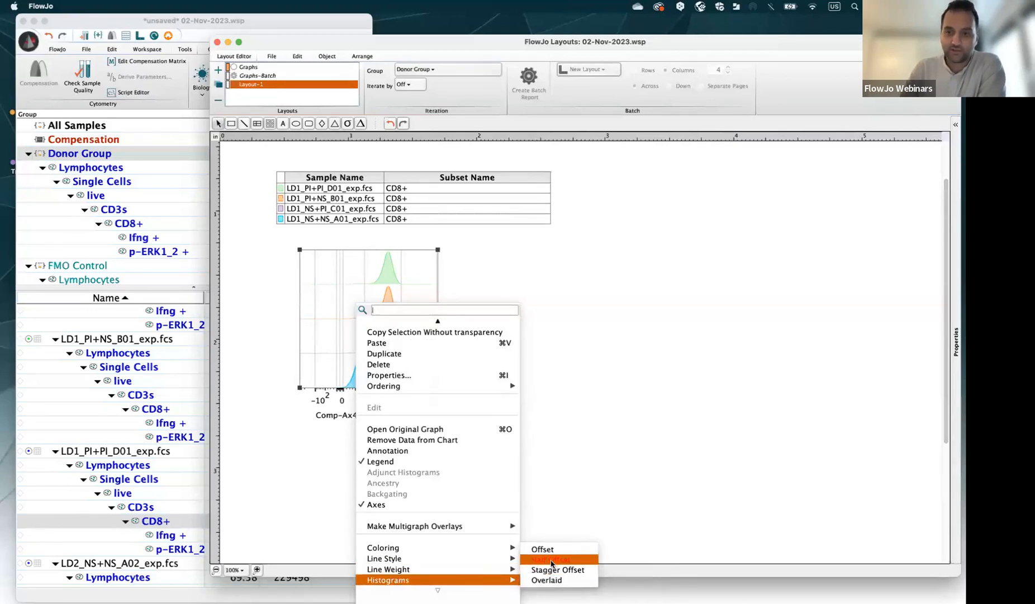
{"action": "left_click", "coordinate": [552, 567]}
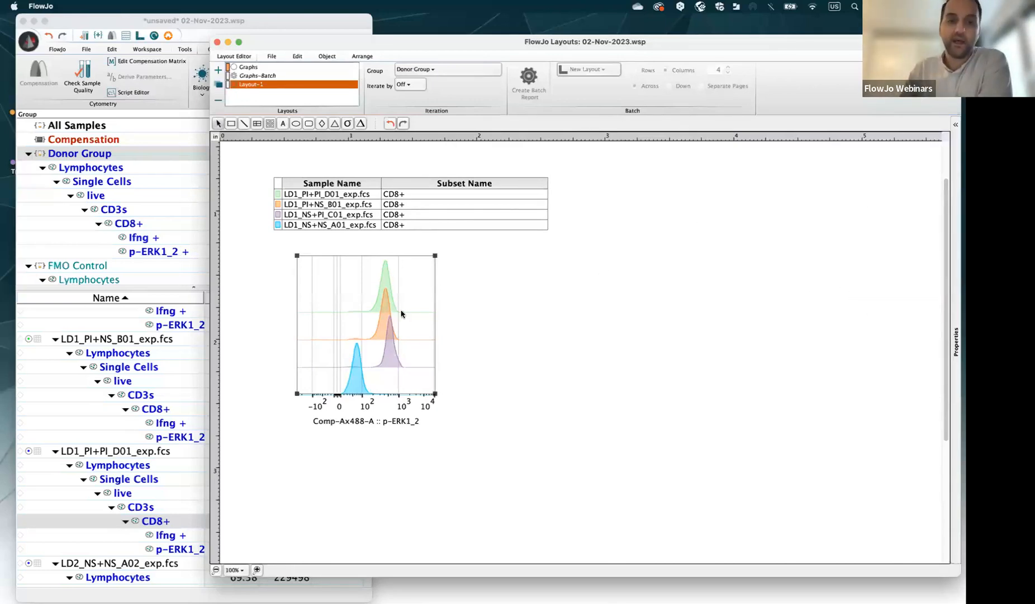
{"action": "left_click_drag", "start_coordinate": [400, 312], "coordinate": [390, 302]}
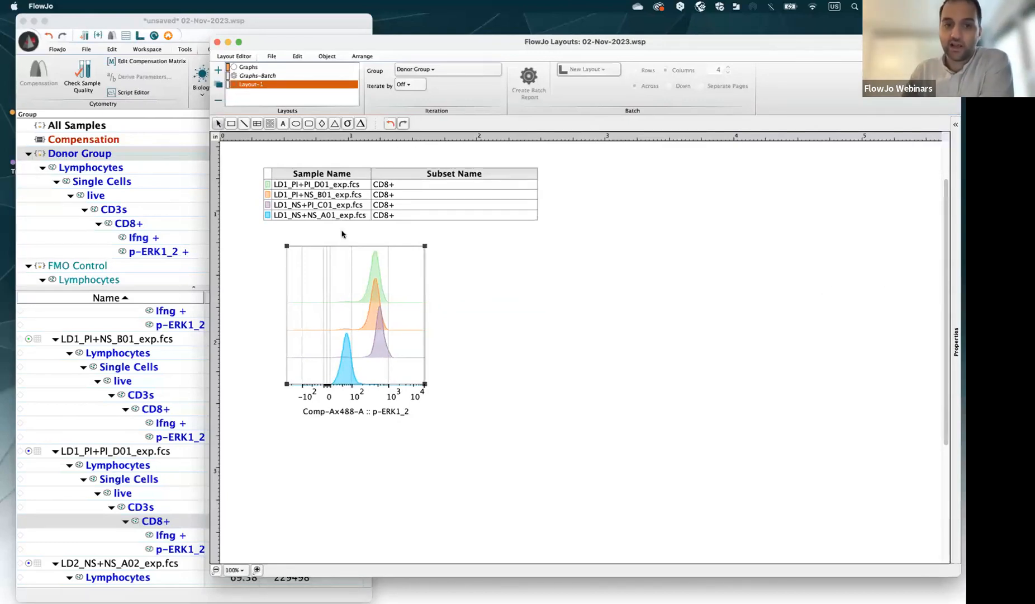
{"action": "left_click_drag", "start_coordinate": [367, 299], "coordinate": [360, 292]}
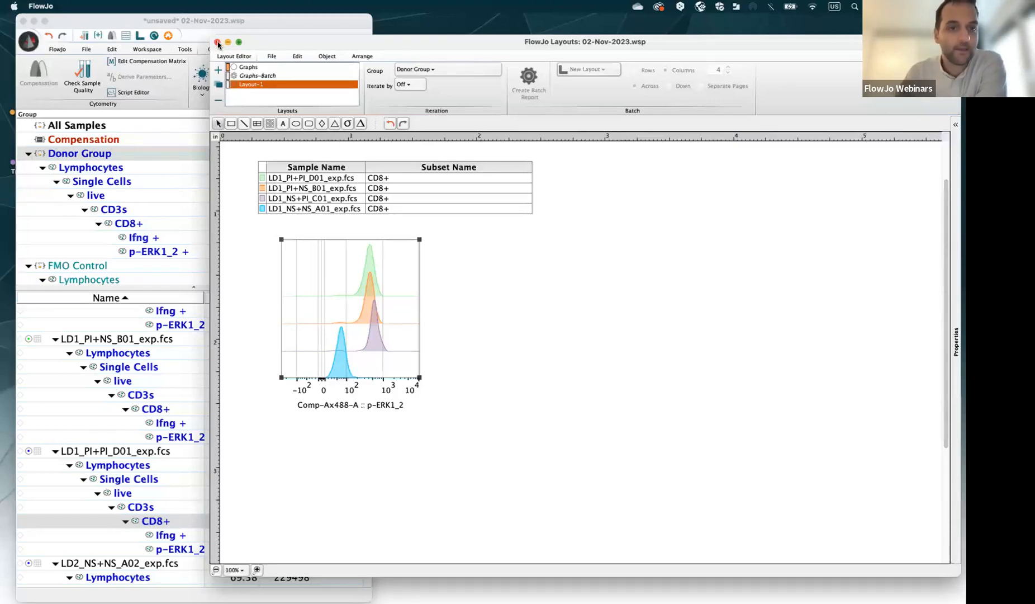
- Close the layout editor and both open graph windows to return to the workspace
{"action": "left_click", "coordinate": [218, 43]}
{"action": "left_click", "coordinate": [344, 63]}
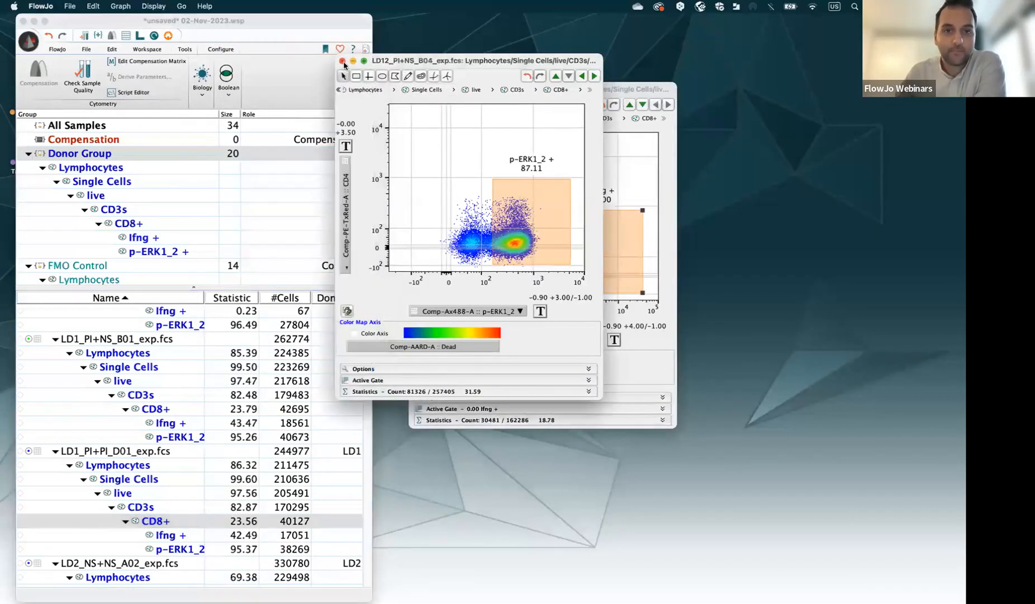
{"action": "left_click", "coordinate": [343, 61]}
{"action": "left_click", "coordinate": [425, 85]}
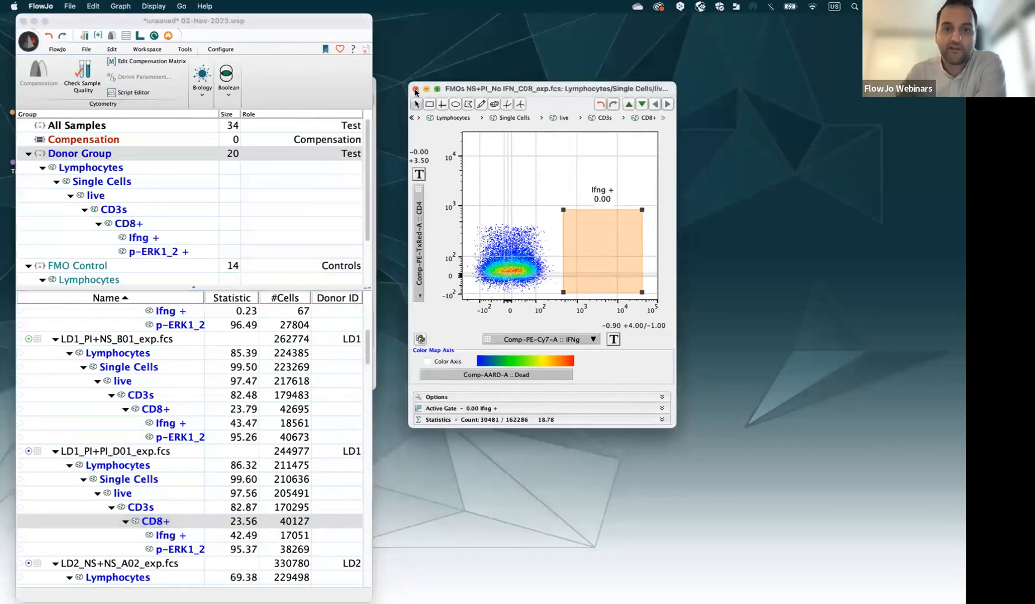
{"action": "left_click", "coordinate": [415, 90]}
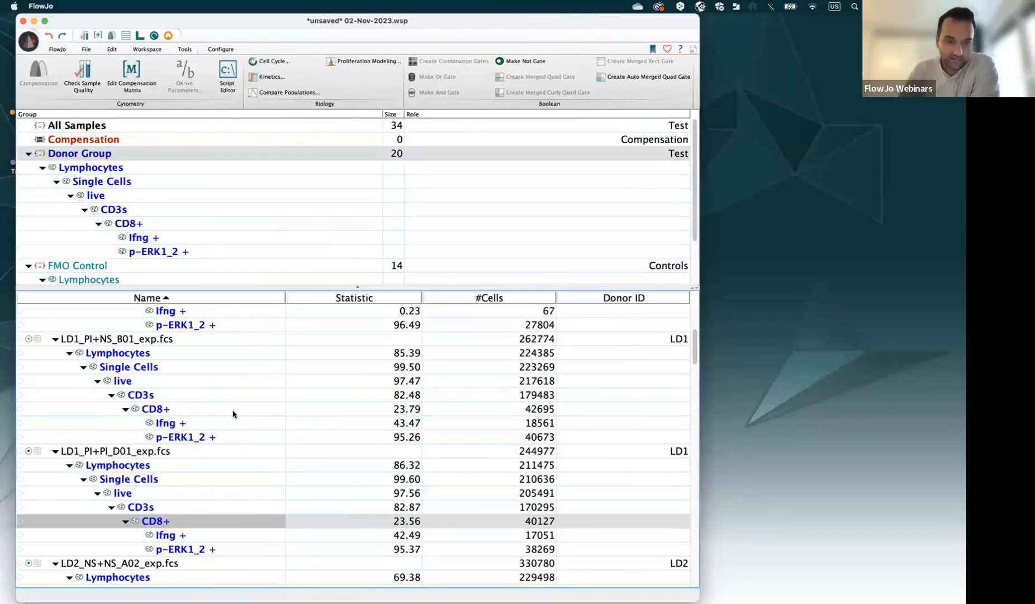
- Add the Median and Geometric Mean of p-ERK1_2 and IFNg as statistics to the CD8+ population of LD1_NS+PI_C01_exp.fcs
{"action": "scroll", "coordinate": [233, 413], "scroll_direction": "up", "scroll_amount": 5}
{"action": "scroll", "coordinate": [229, 416], "scroll_direction": "down", "scroll_amount": 3}
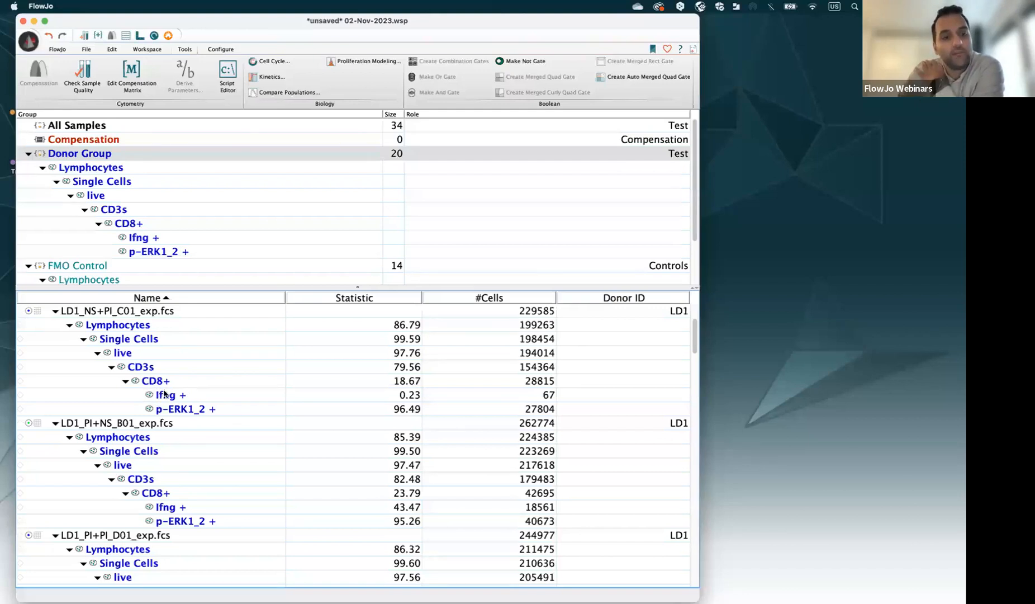
{"action": "left_click", "coordinate": [194, 381]}
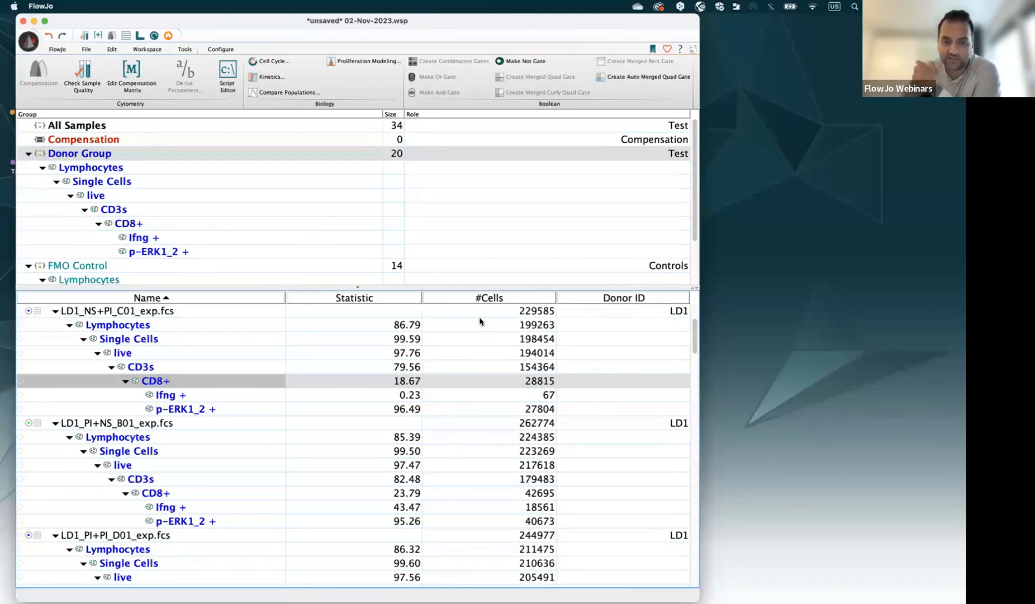
{"action": "right_click", "coordinate": [150, 384]}
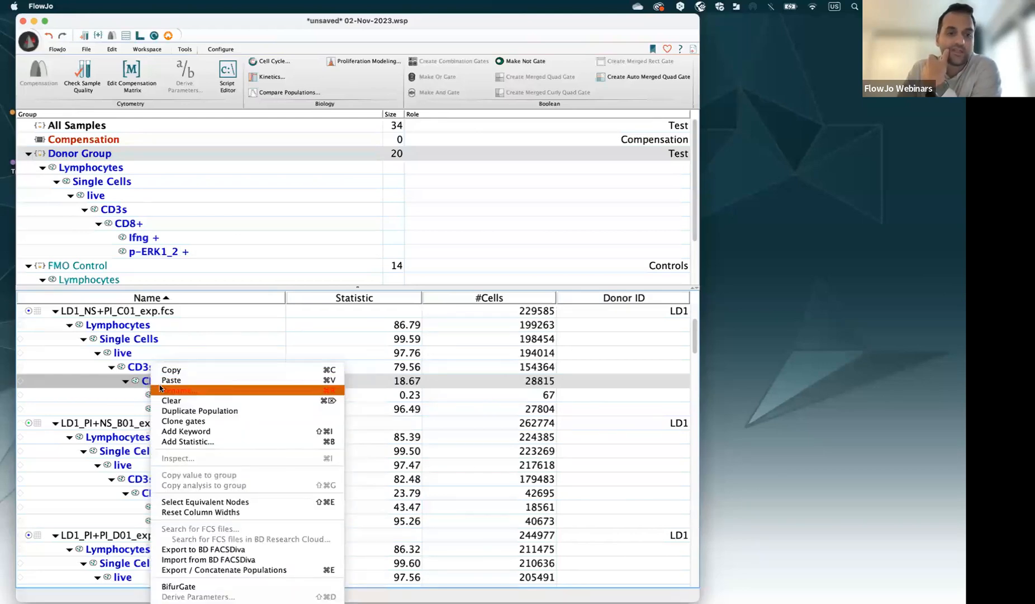
{"action": "left_click", "coordinate": [197, 441]}
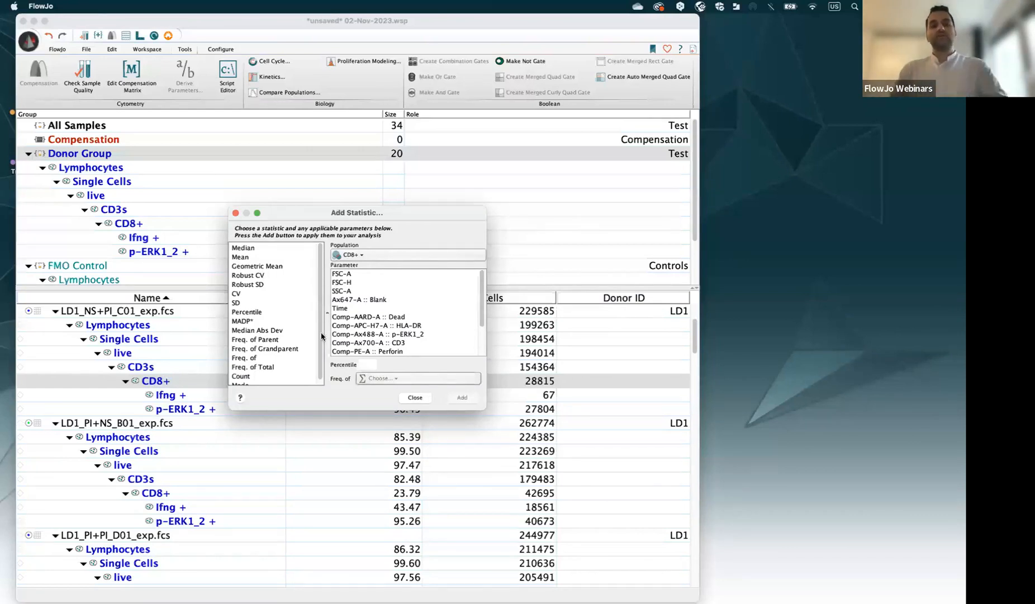
{"action": "left_click", "coordinate": [268, 249]}
{"action": "left_click", "coordinate": [279, 267], "text": "super"}
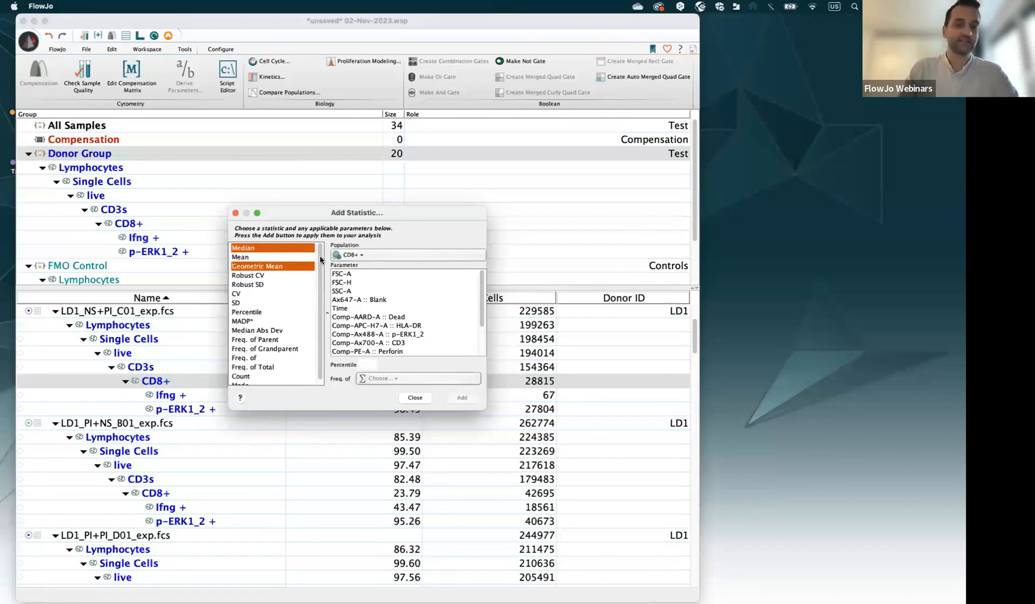
{"action": "scroll", "coordinate": [315, 251], "scroll_direction": "down", "scroll_amount": 1}
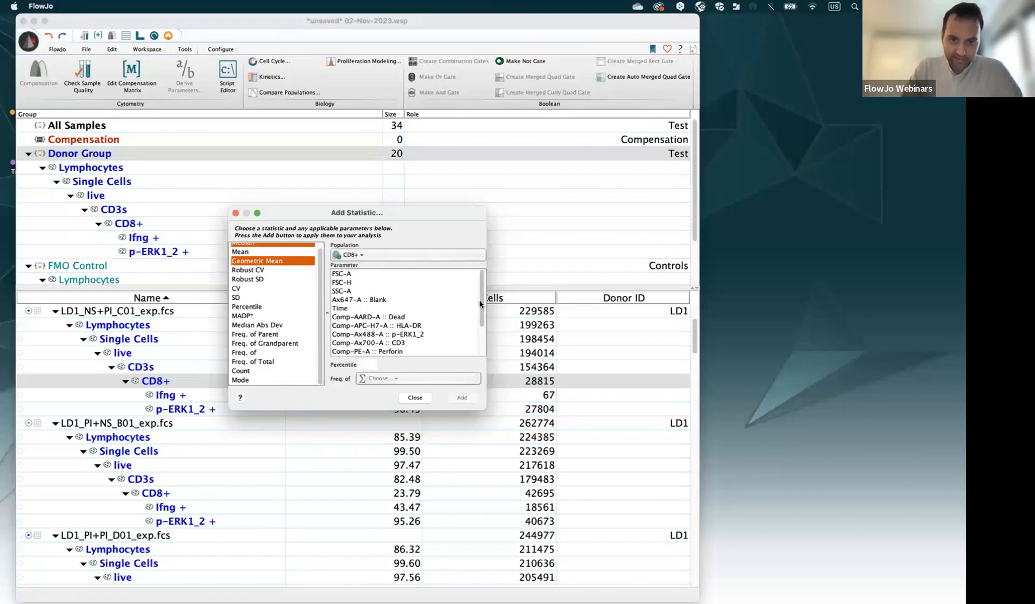
{"action": "left_click_drag", "start_coordinate": [479, 303], "coordinate": [496, 362]}
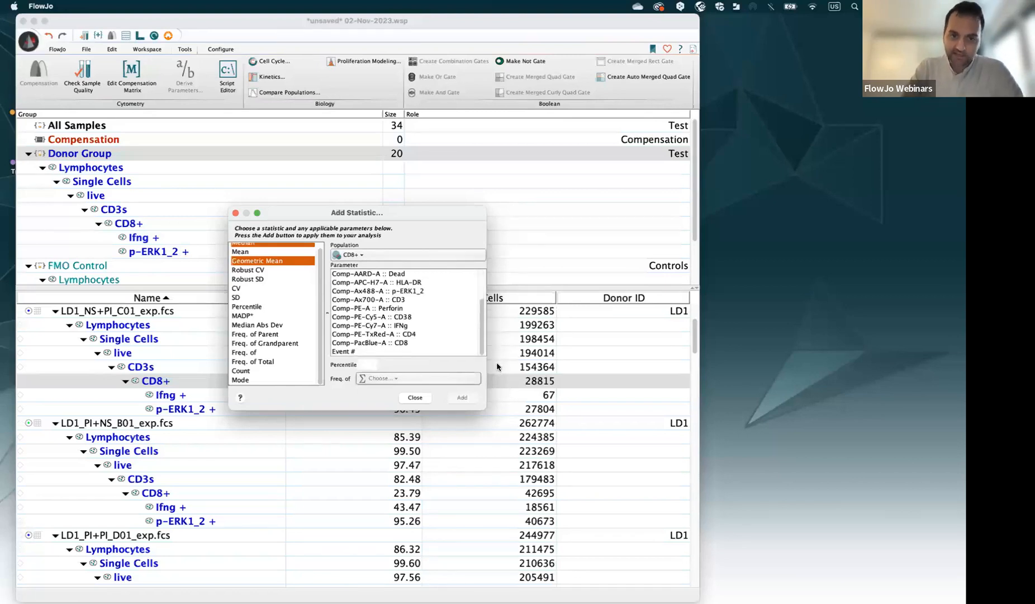
{"action": "left_click", "coordinate": [407, 325]}
{"action": "left_click", "coordinate": [411, 292], "text": "super"}
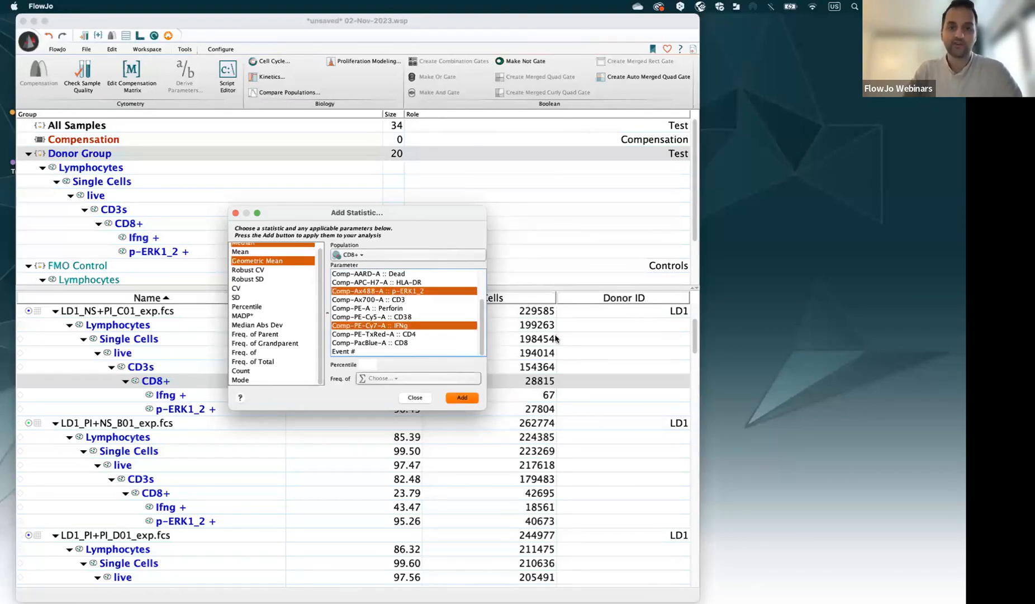
{"action": "left_click", "coordinate": [461, 398]}
{"action": "left_click", "coordinate": [416, 398]}
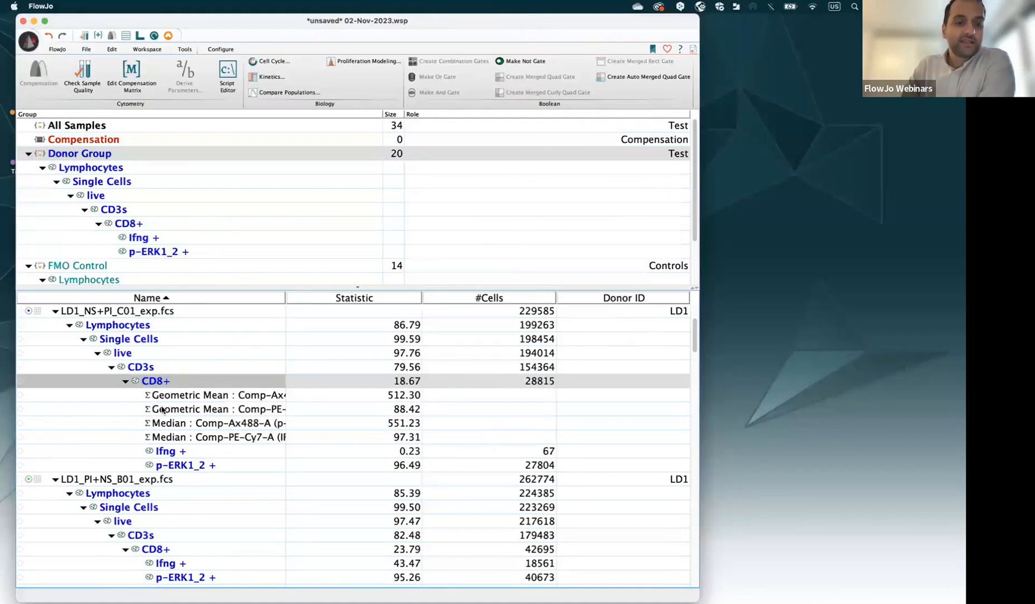
- Widen the Name column to fit the full statistic names and enlarge the sample list area
{"action": "left_click_drag", "start_coordinate": [286, 297], "coordinate": [407, 308]}
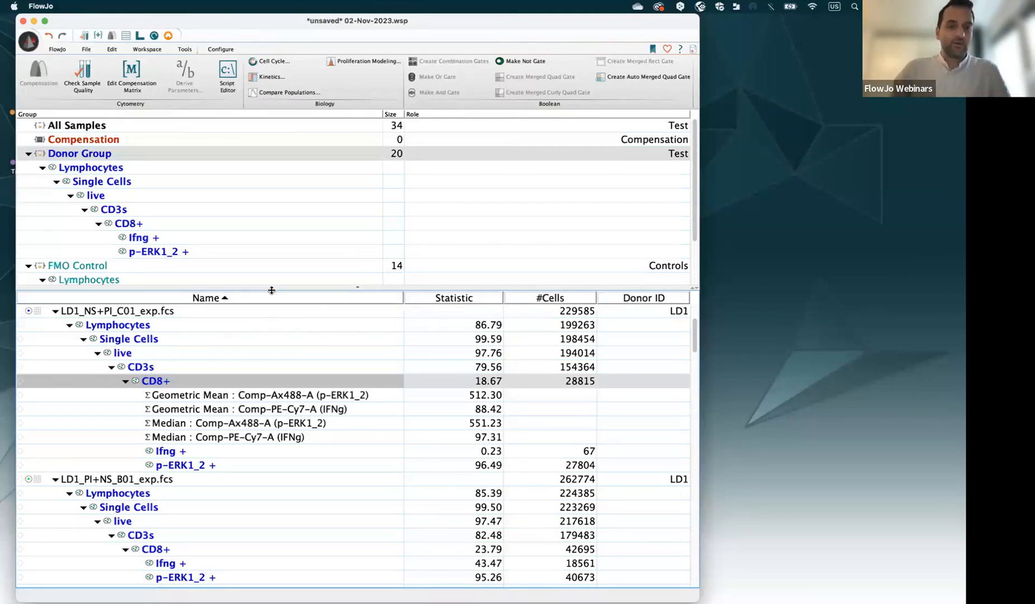
{"action": "left_click_drag", "start_coordinate": [271, 287], "coordinate": [270, 262]}
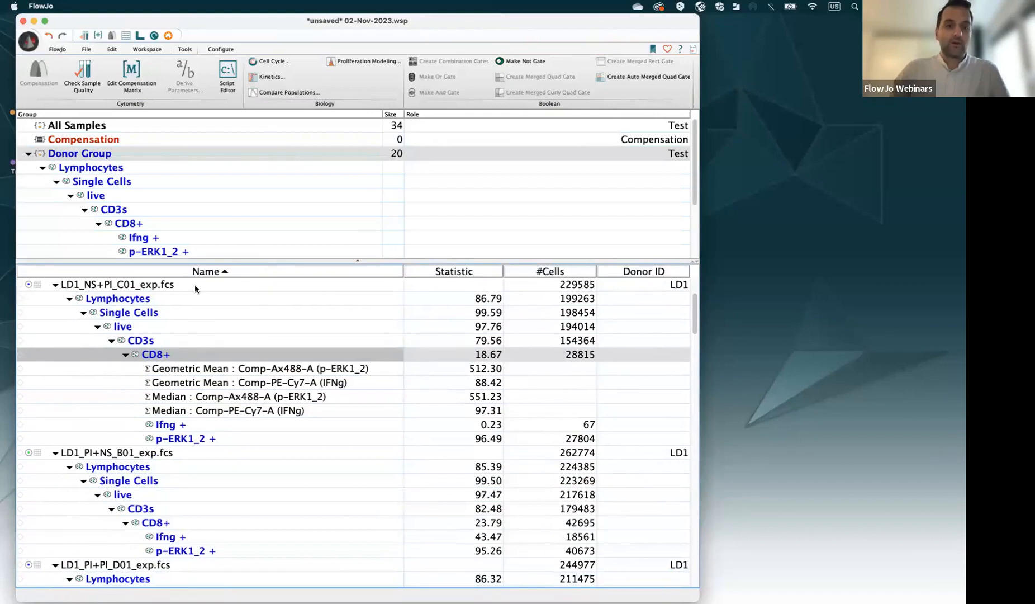
- Open the Table Editor and add the four CD8+ Geometric Mean and Median statistics of LD1_NS+PI_C01_exp.fcs as table columns
{"action": "left_click", "coordinate": [127, 36]}
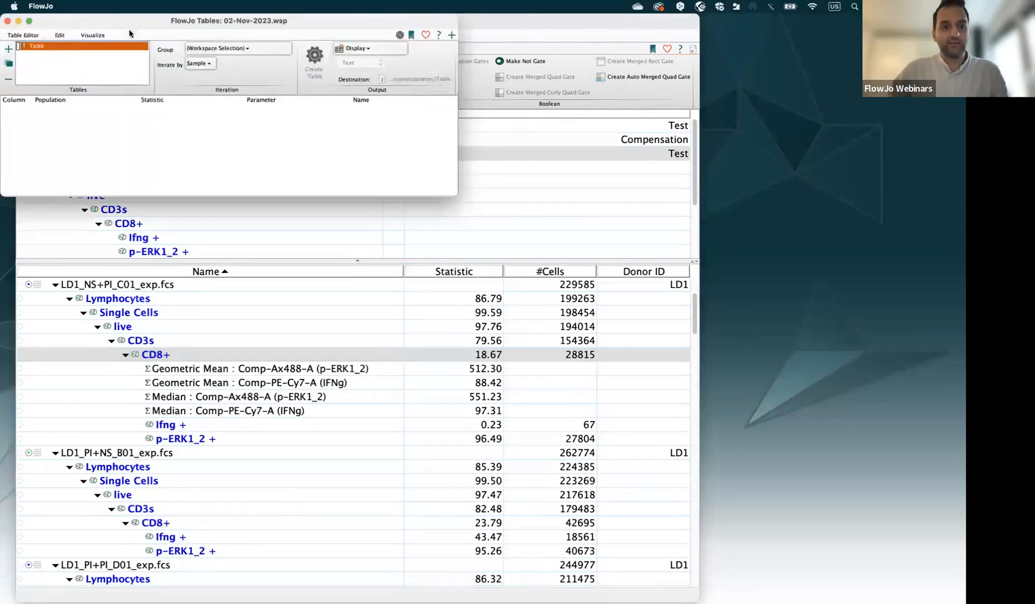
{"action": "left_click_drag", "start_coordinate": [129, 34], "coordinate": [438, 195]}
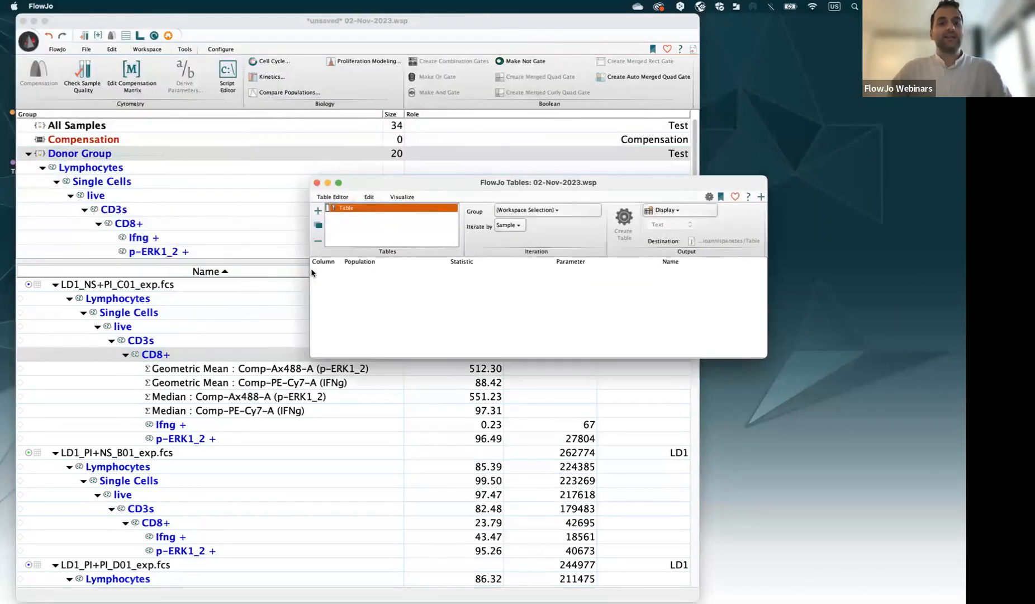
{"action": "left_click", "coordinate": [248, 370]}
{"action": "left_click", "coordinate": [301, 414], "text": "shift"}
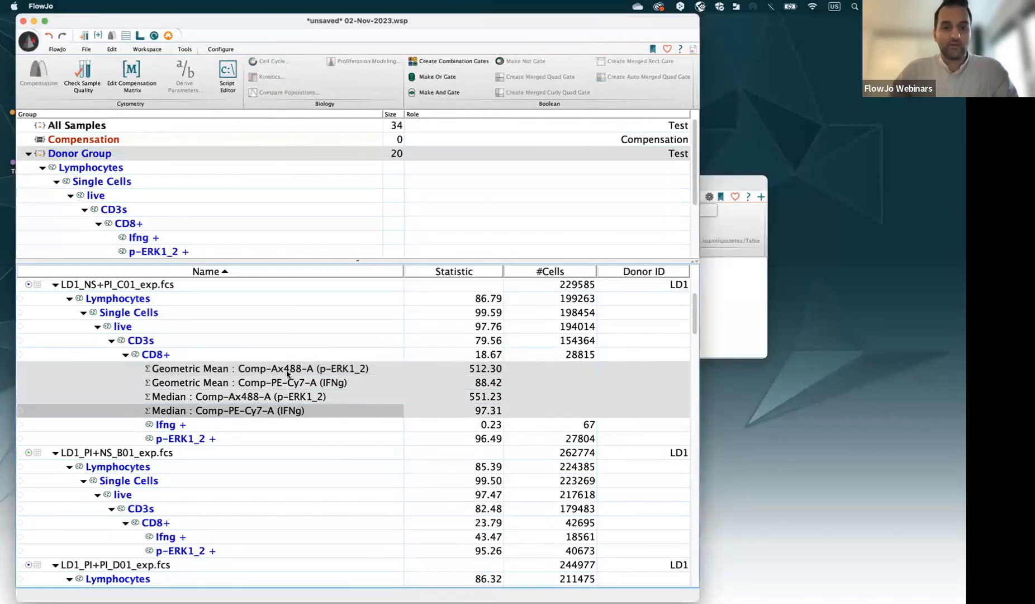
{"action": "left_click_drag", "start_coordinate": [287, 373], "coordinate": [730, 315]}
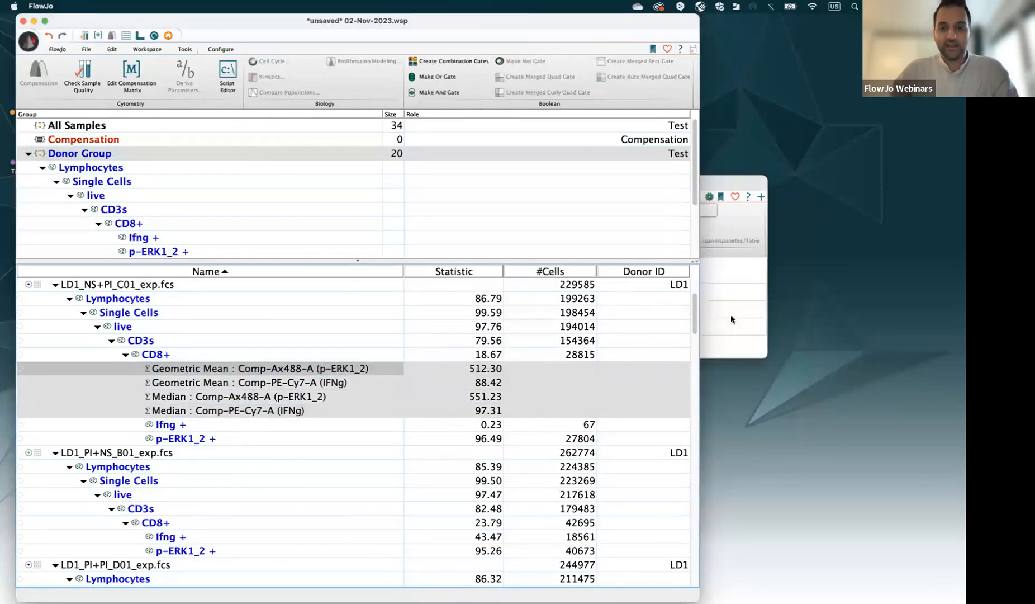
- Bring the Table Editor to the front and enlarge its window so the full population paths fit
{"action": "left_click", "coordinate": [736, 350]}
{"action": "left_click_drag", "start_coordinate": [492, 182], "coordinate": [271, 139]}
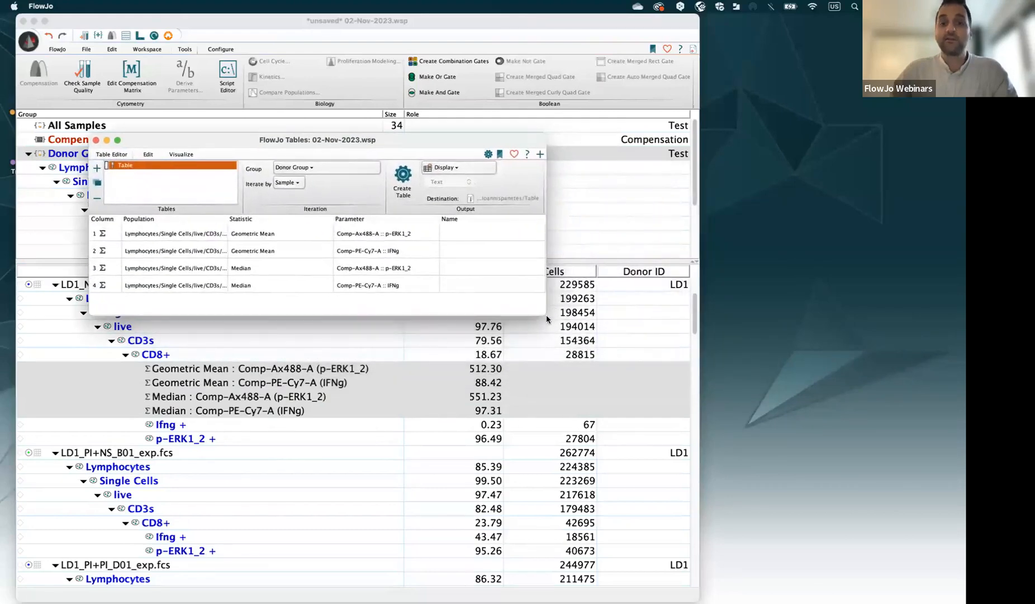
{"action": "left_click_drag", "start_coordinate": [544, 313], "coordinate": [732, 473]}
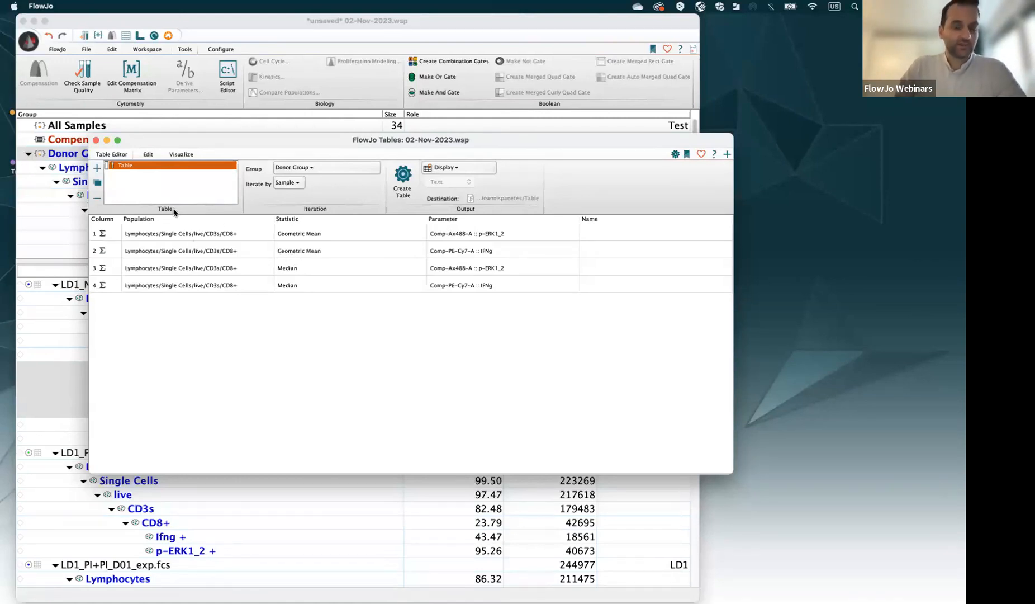
- Add the Donor ID and WELL ID keywords as columns to the table
{"action": "left_click", "coordinate": [148, 155]}
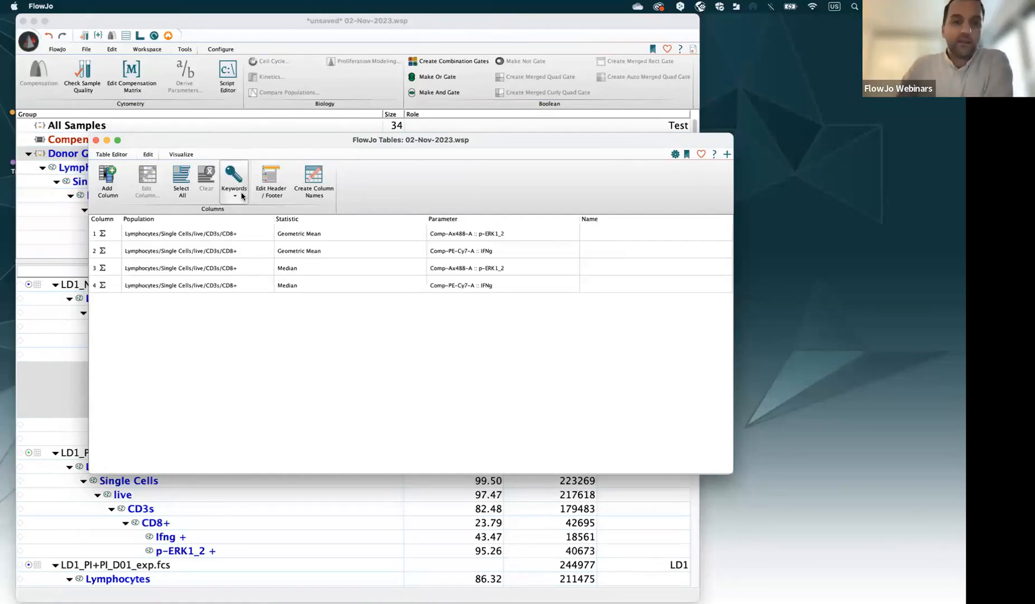
{"action": "left_click", "coordinate": [241, 194]}
{"action": "type", "text": "donor"}
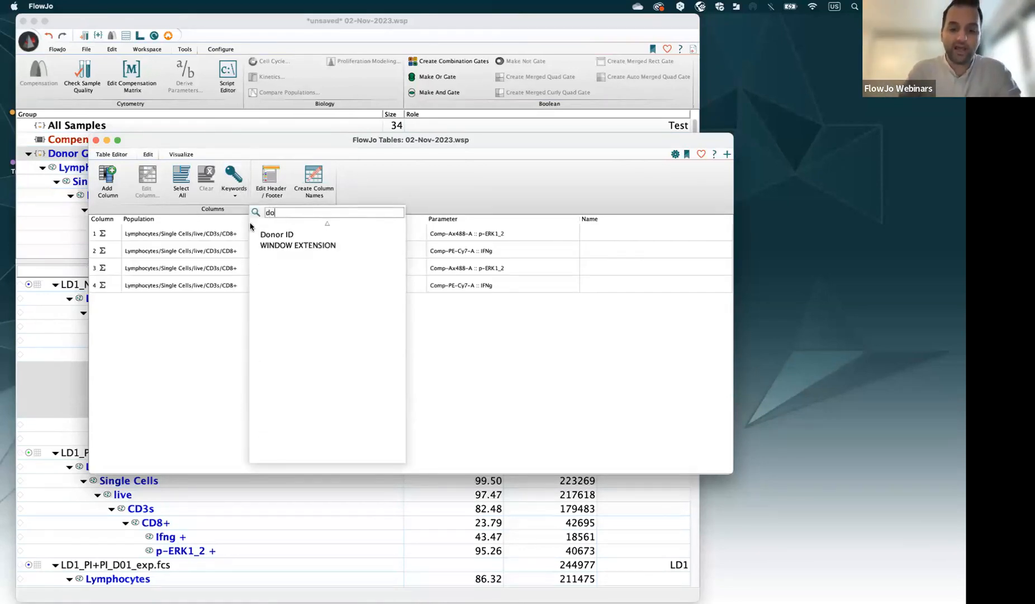
{"action": "left_click", "coordinate": [265, 233]}
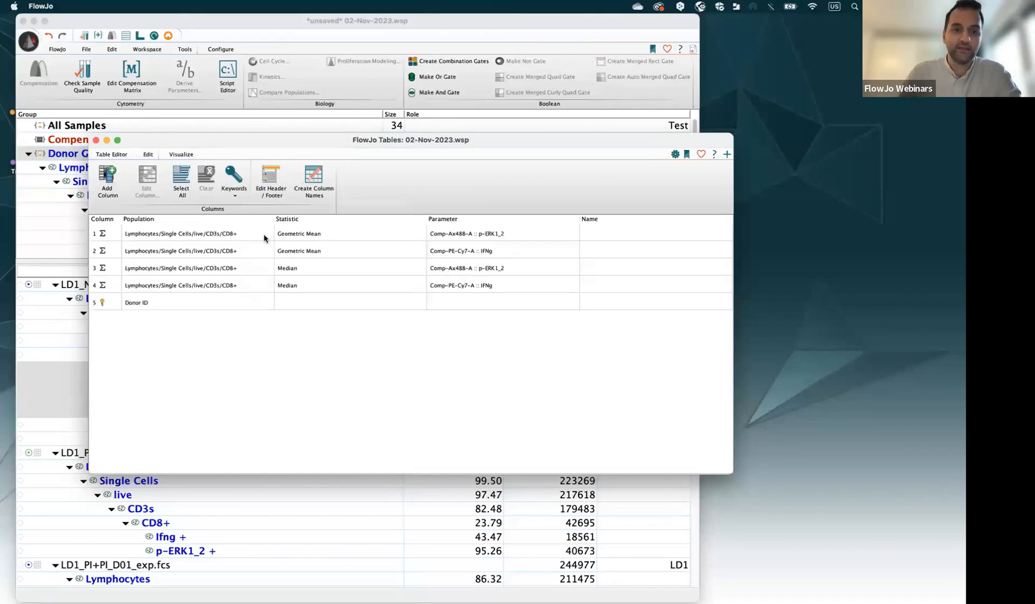
{"action": "left_click", "coordinate": [238, 193]}
{"action": "type", "text": "wel"}
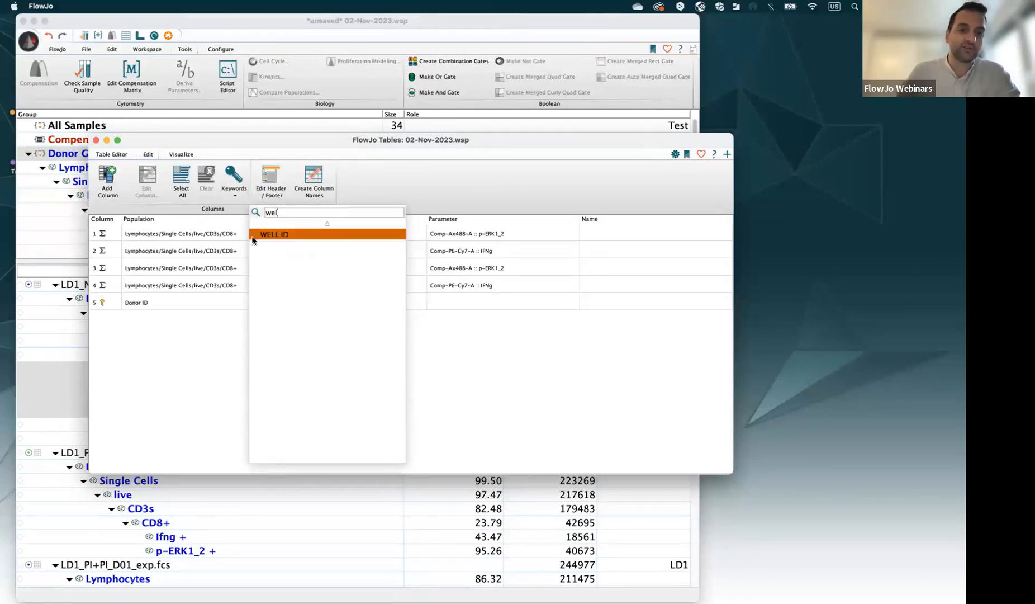
{"action": "left_click", "coordinate": [253, 236]}
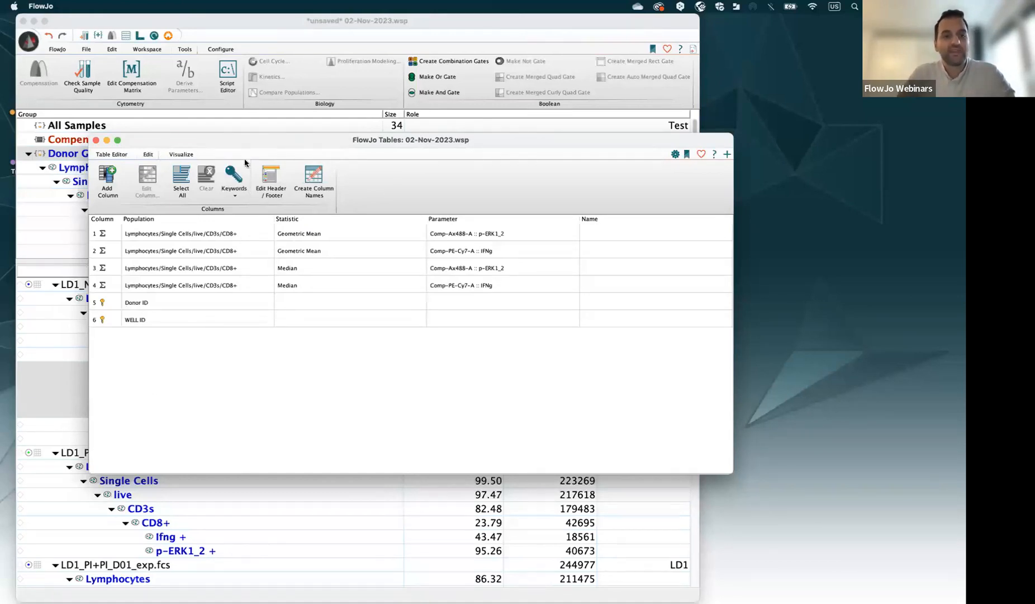
- Apply Heat Map formatting to the four Geometric Mean and Median statistic columns
{"action": "left_click", "coordinate": [182, 154]}
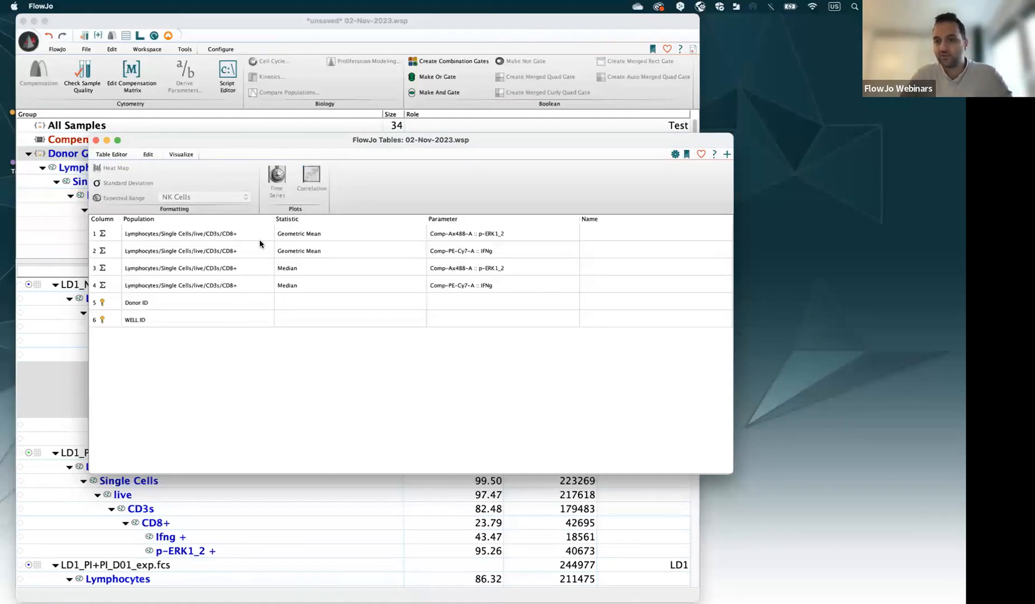
{"action": "left_click", "coordinate": [213, 234]}
{"action": "left_click", "coordinate": [198, 288], "text": "shift"}
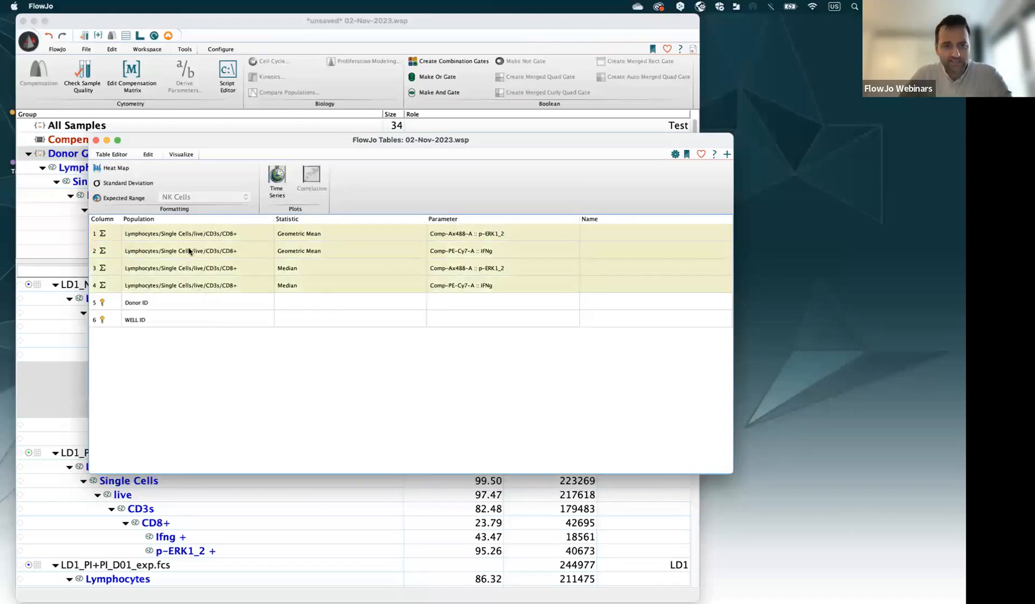
{"action": "left_click", "coordinate": [116, 167]}
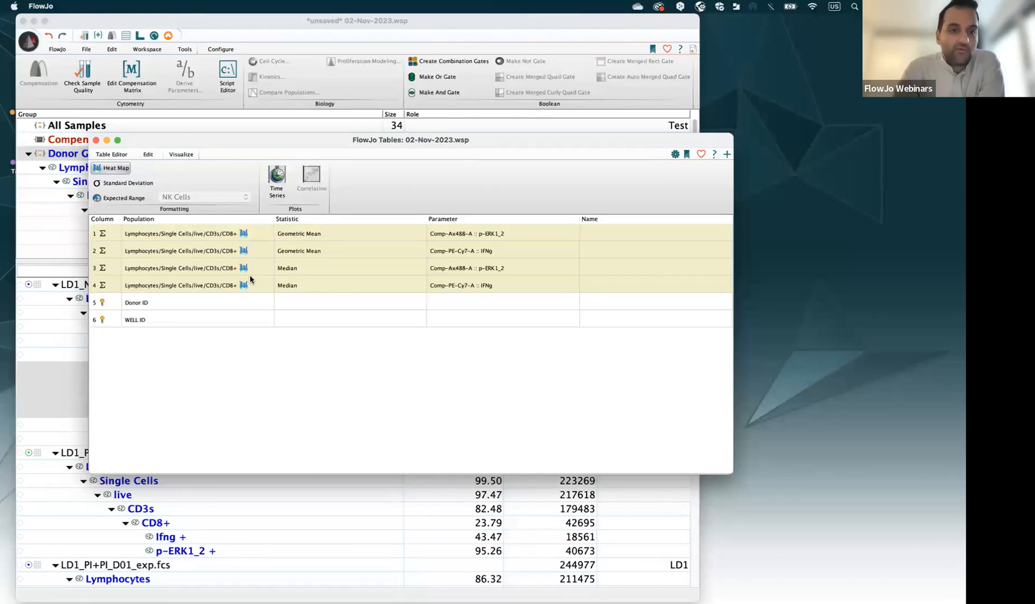
- Create the table for the Donor Group iterated by sample and enlarge the output window to show all columns
{"action": "left_click", "coordinate": [112, 156]}
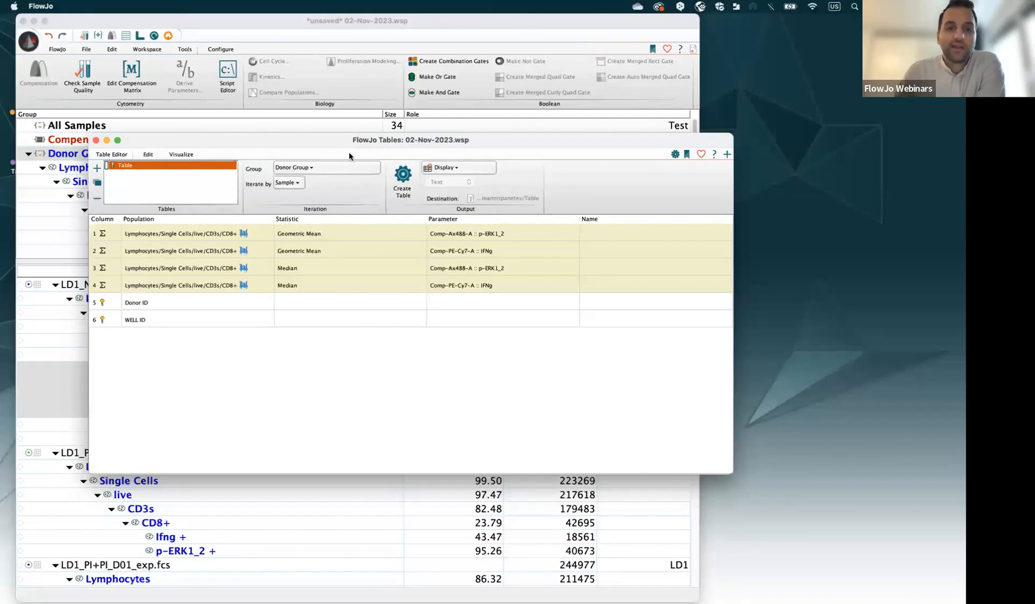
{"action": "left_click_drag", "start_coordinate": [349, 156], "coordinate": [328, 121]}
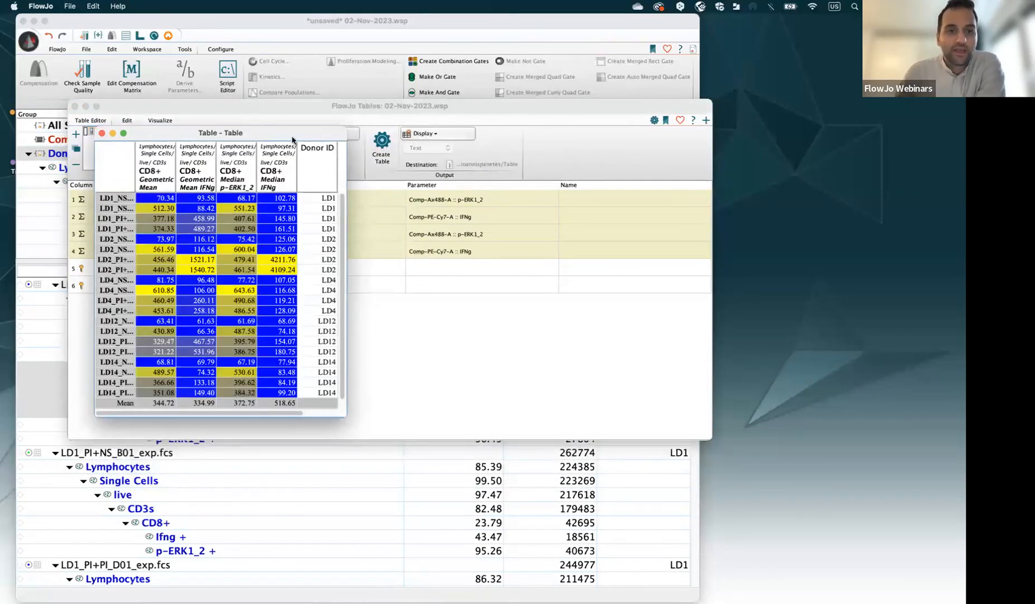
{"action": "left_click_drag", "start_coordinate": [295, 373], "coordinate": [812, 579]}
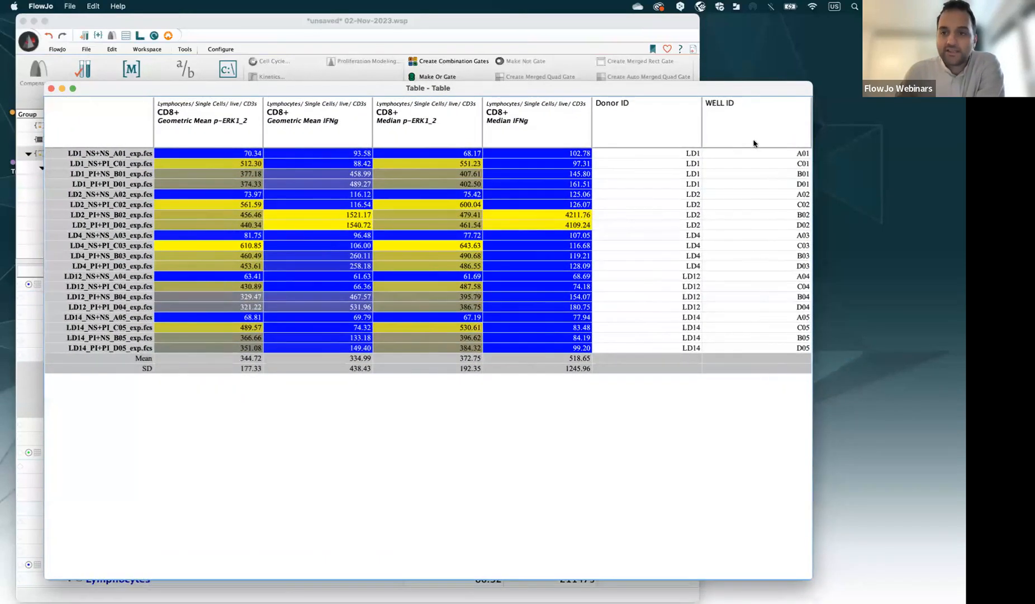
- Move the Donor ID column ahead of the Geometric Mean p-ERK1_2 column in the output table
{"action": "left_click_drag", "start_coordinate": [657, 138], "coordinate": [256, 134]}
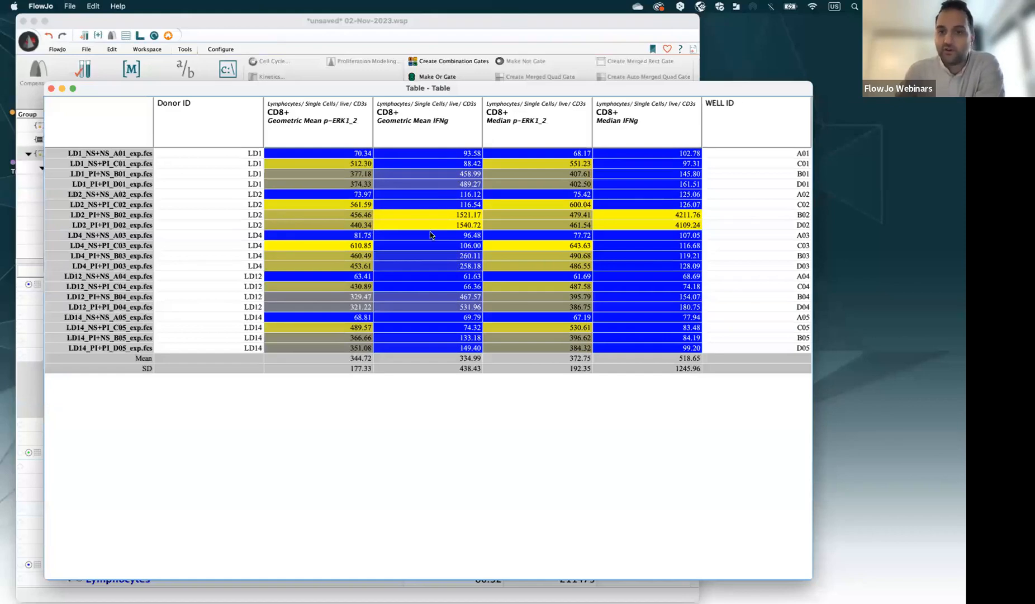
{"action": "left_click_drag", "start_coordinate": [287, 89], "coordinate": [270, 79]}
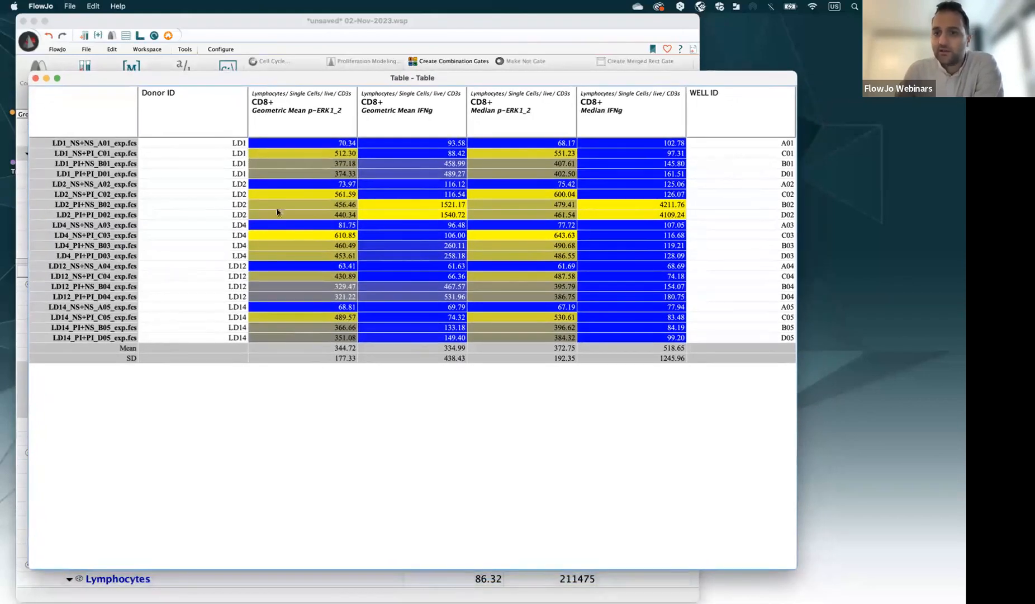
- View the output table's file options and close both the table and the Table Editor
{"action": "left_click", "coordinate": [69, 7]}
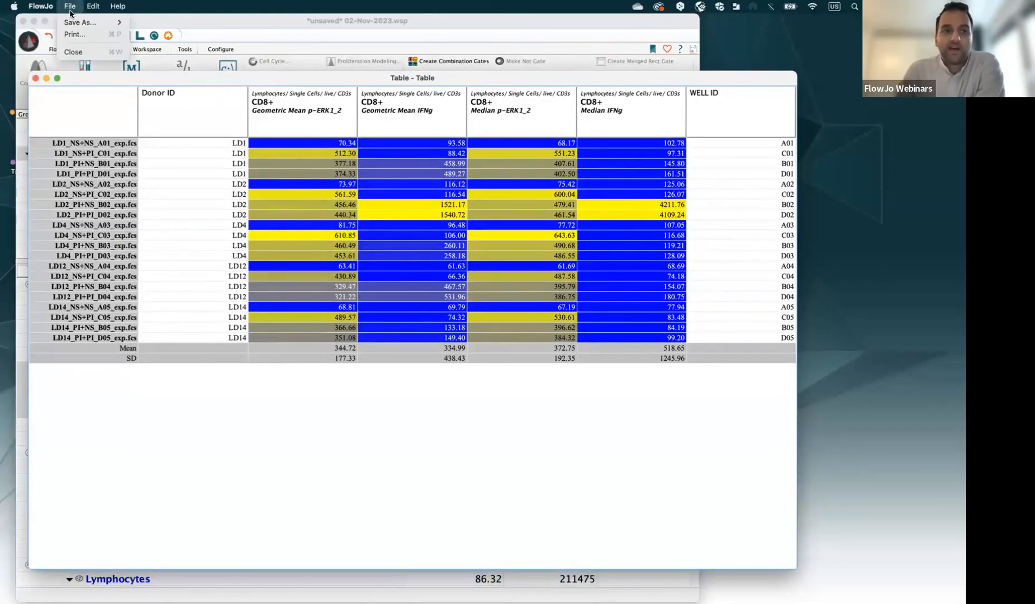
{"action": "mouse_move", "coordinate": [77, 22]}
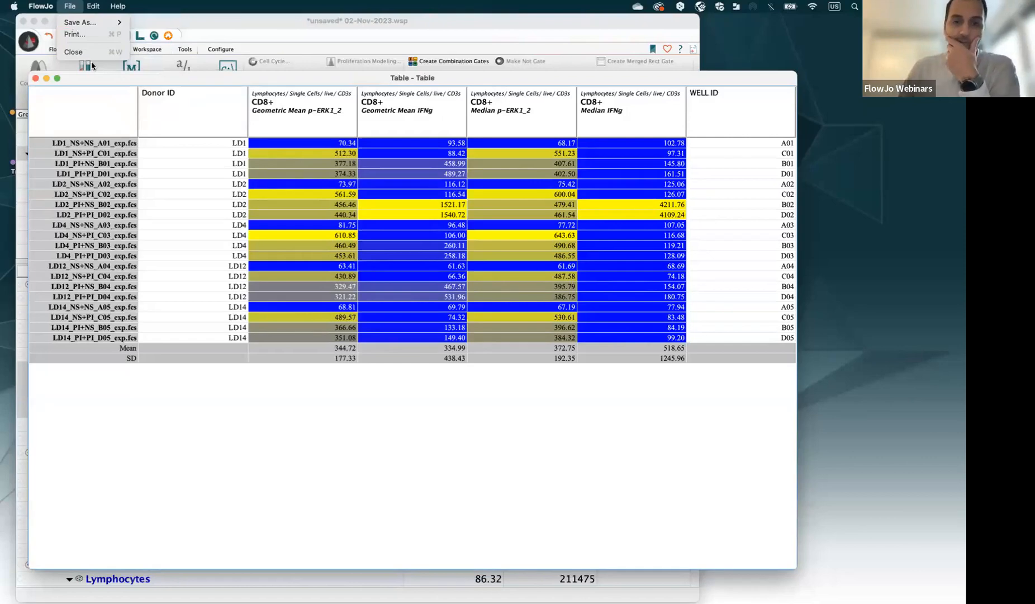
{"action": "left_click_drag", "start_coordinate": [195, 81], "coordinate": [235, 89]}
{"action": "left_click", "coordinate": [75, 87]}
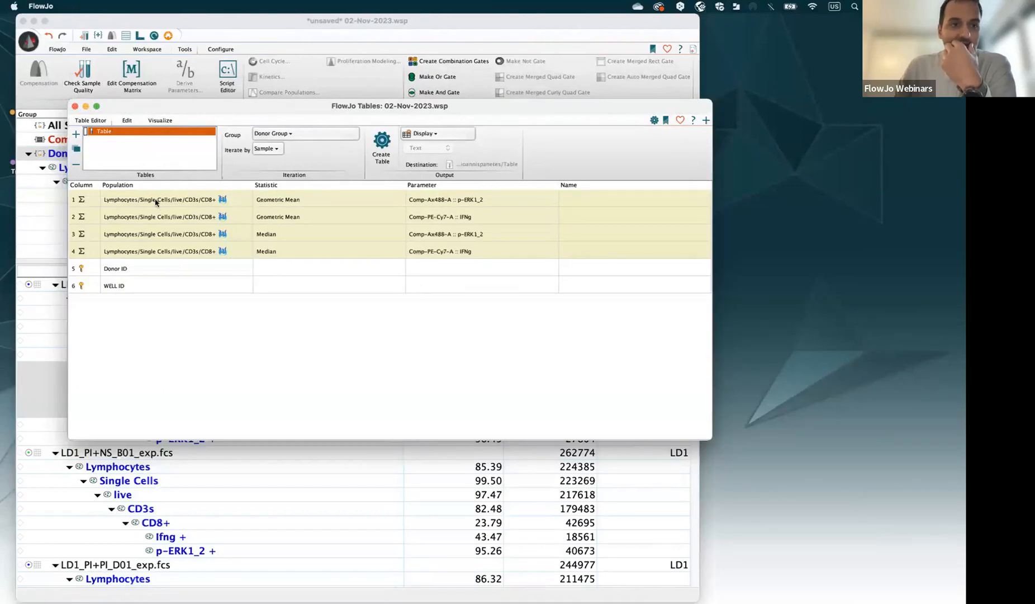
{"action": "left_click", "coordinate": [76, 107]}
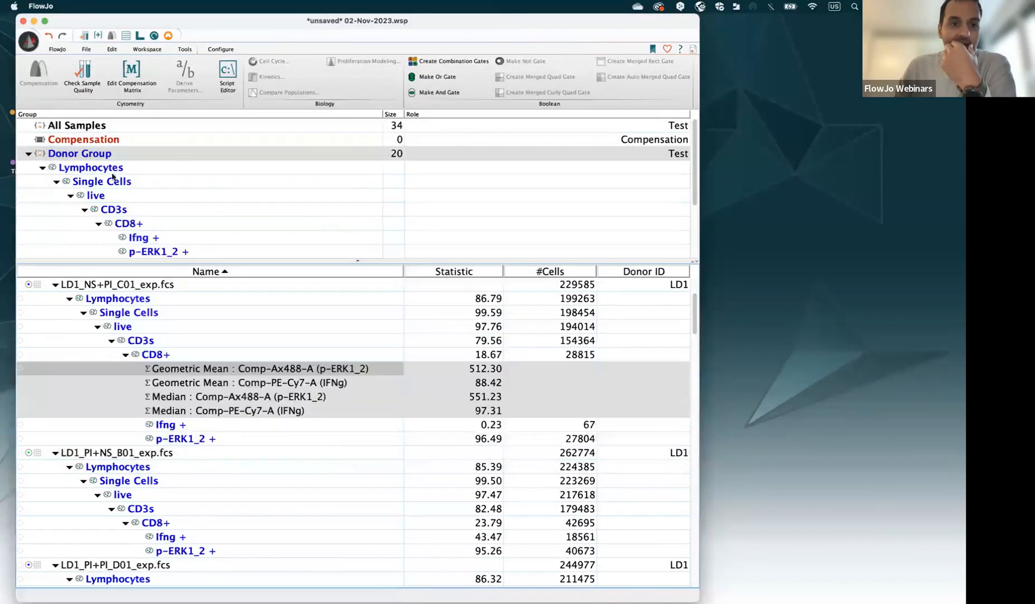
- Display the Save As formats available for the workspace
{"action": "left_click_drag", "start_coordinate": [226, 27], "coordinate": [231, 30]}
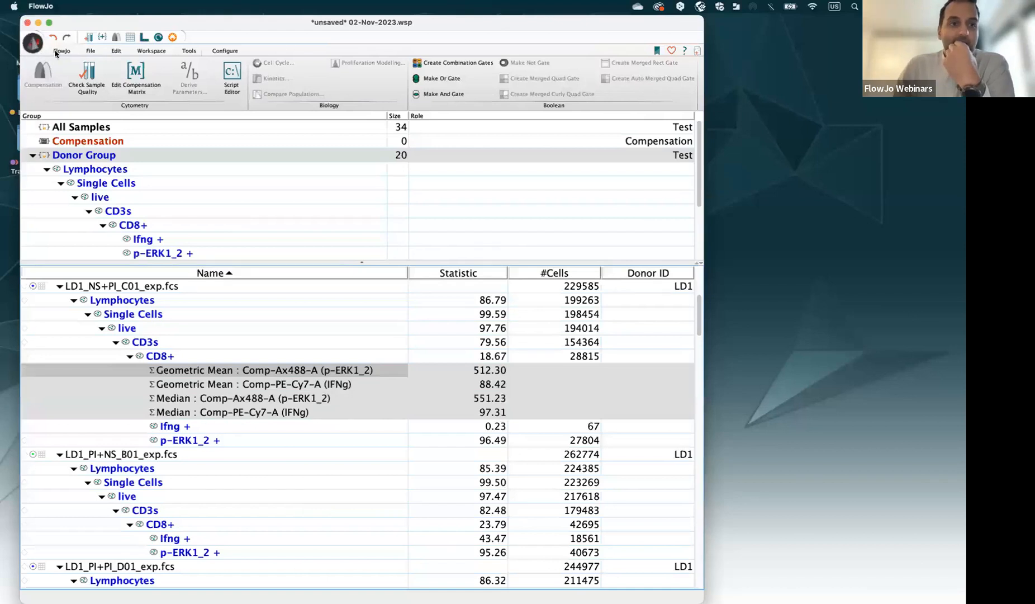
{"action": "left_click", "coordinate": [36, 48]}
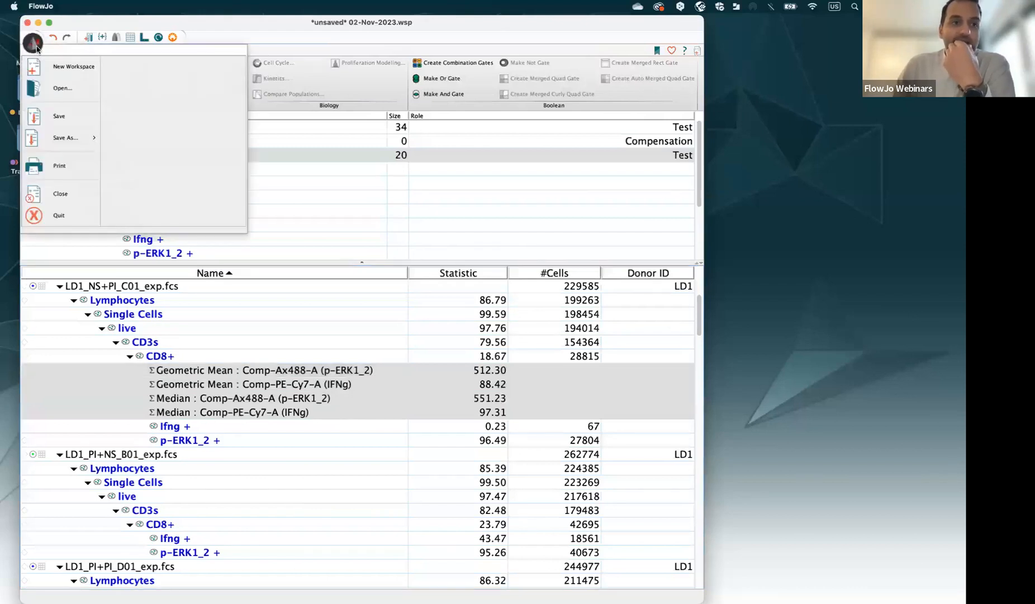
{"action": "mouse_move", "coordinate": [70, 138]}
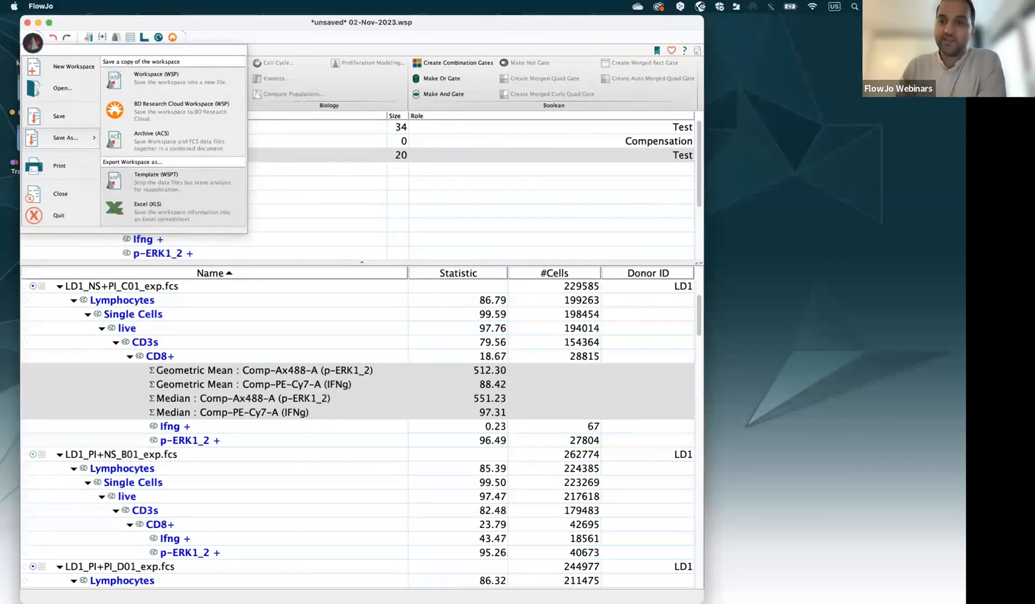
{"action": "left_click", "coordinate": [873, 100]}
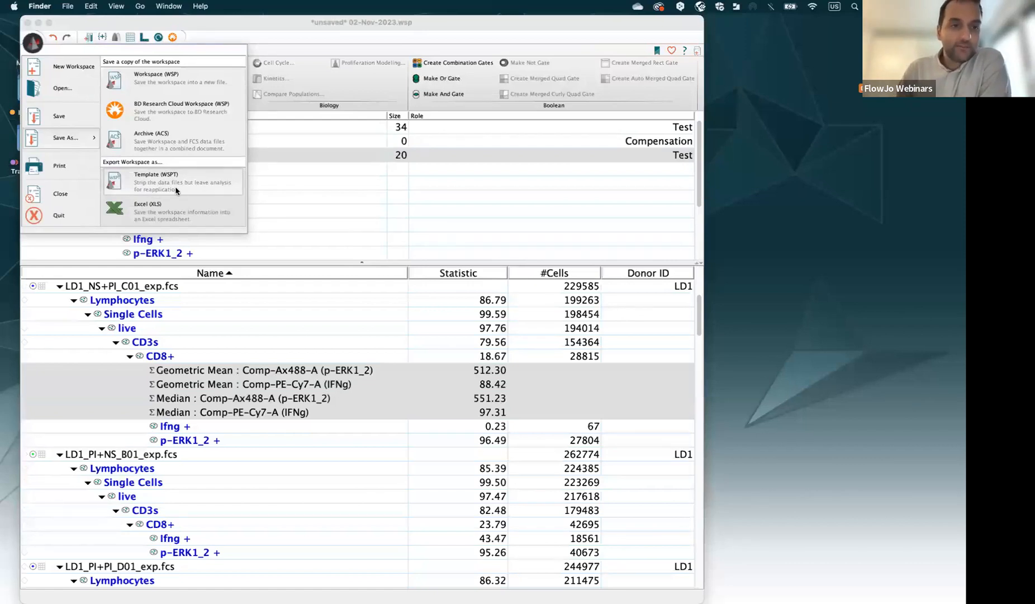
- Dismiss the save options and minimize the workspace window
{"action": "left_click", "coordinate": [203, 347]}
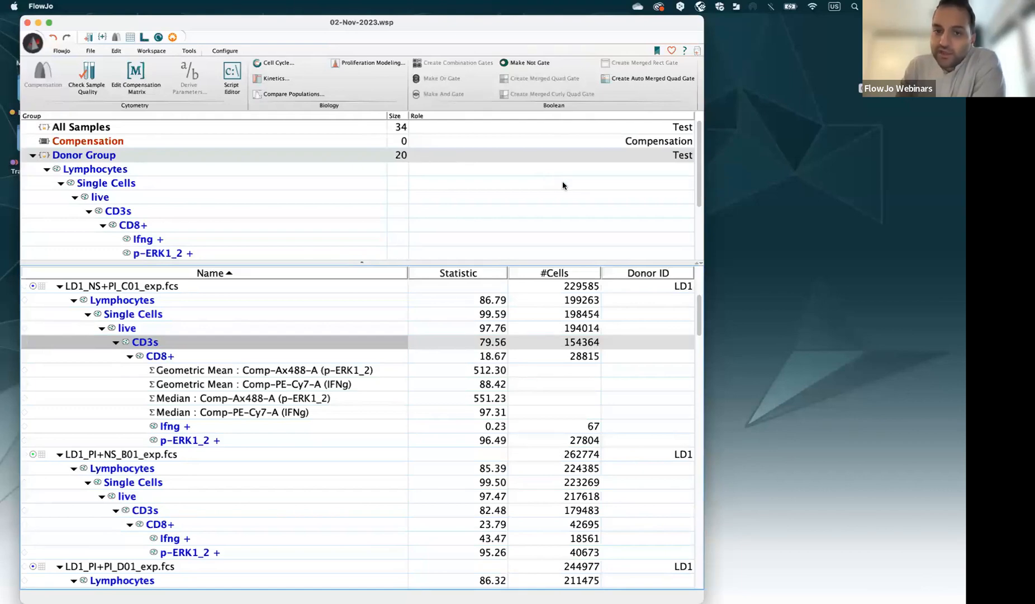
{"action": "left_click", "coordinate": [38, 22]}
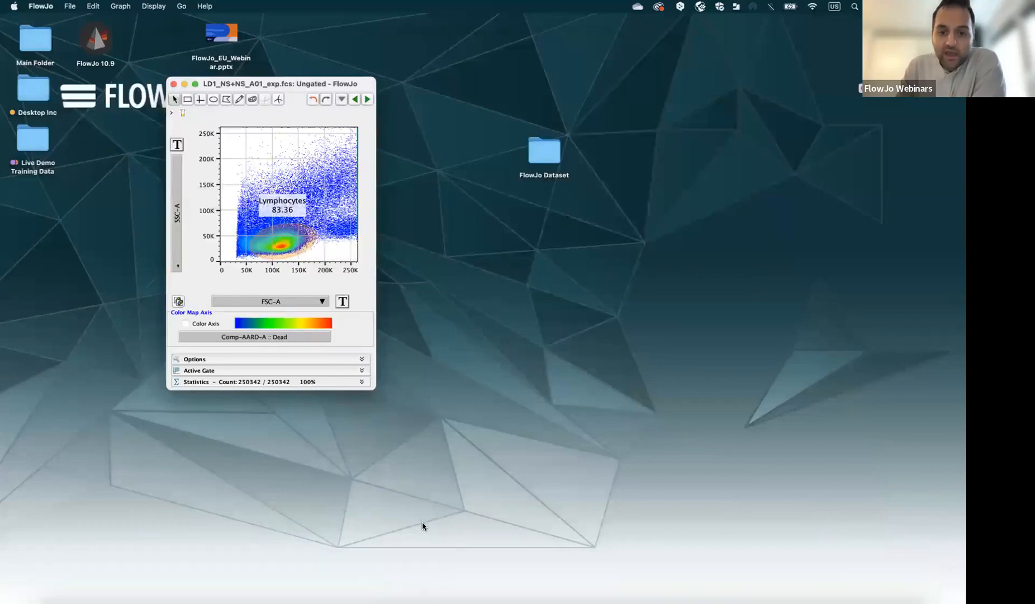